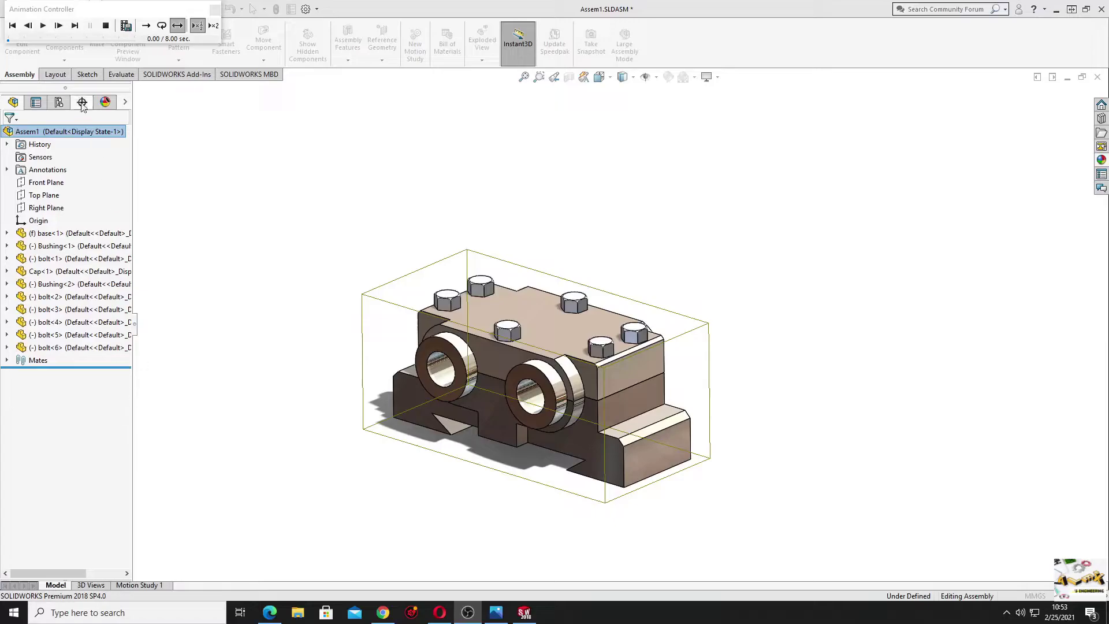
# Play and reset the bearing assembly's exploded-view animation, then bring up the 'Schita double bearing.jpg' drawing.
pyautogui.click(43, 26)
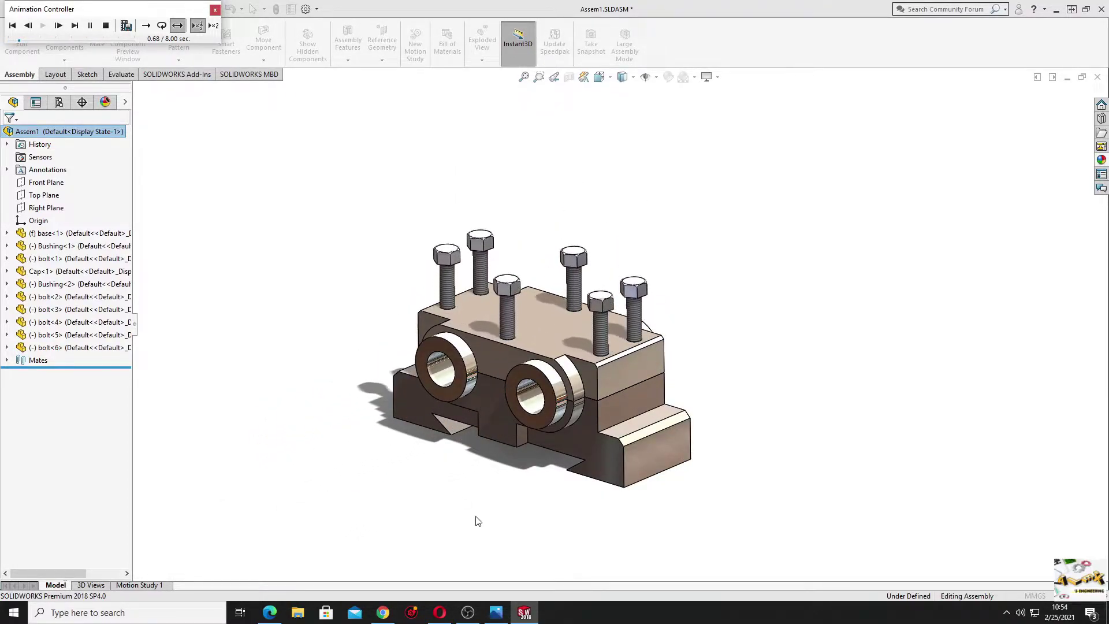
pyautogui.click(104, 30)
pyautogui.click(495, 612)
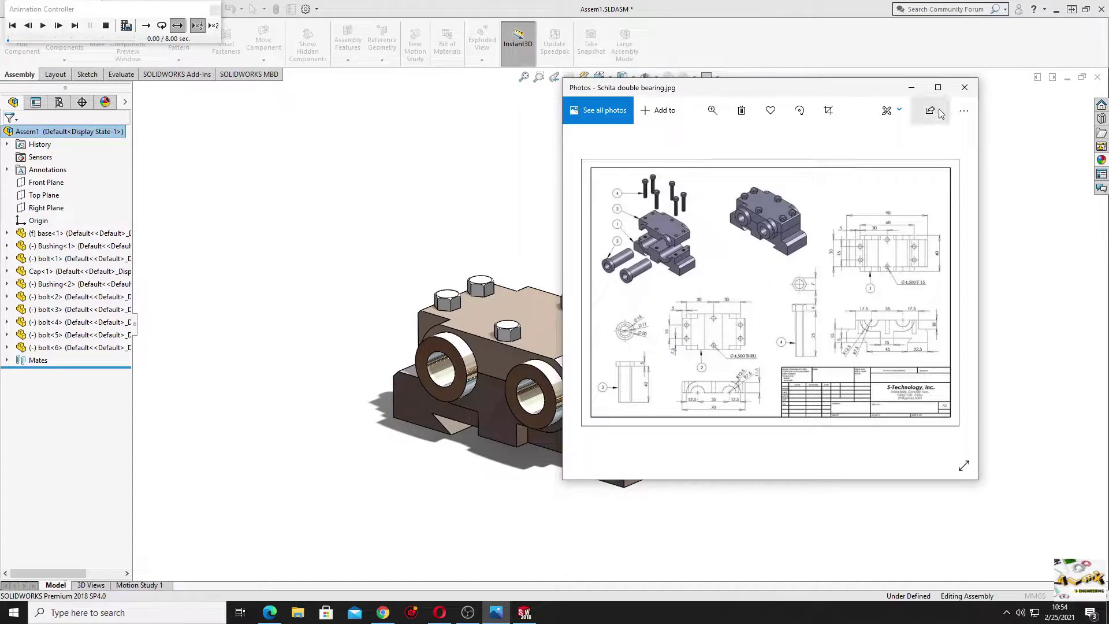
# Maximize and zoom into the double bearing drawing, then restore the Photos window and move it aside.
pyautogui.click(937, 87)
pyautogui.scroll(2, 569, 280)
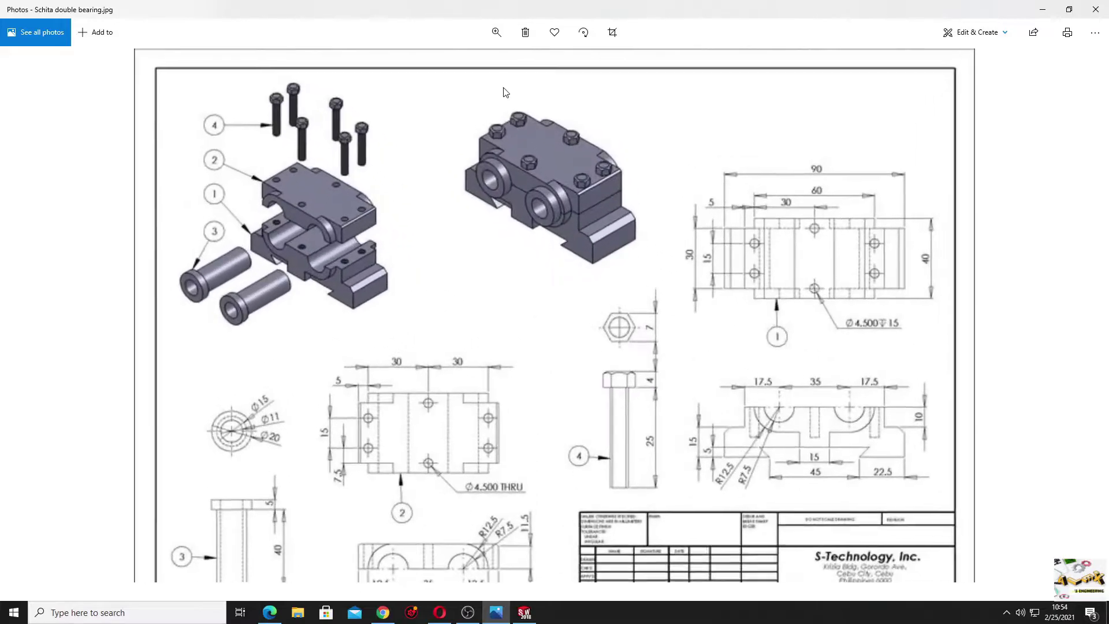
pyautogui.scroll(1, 587, 297)
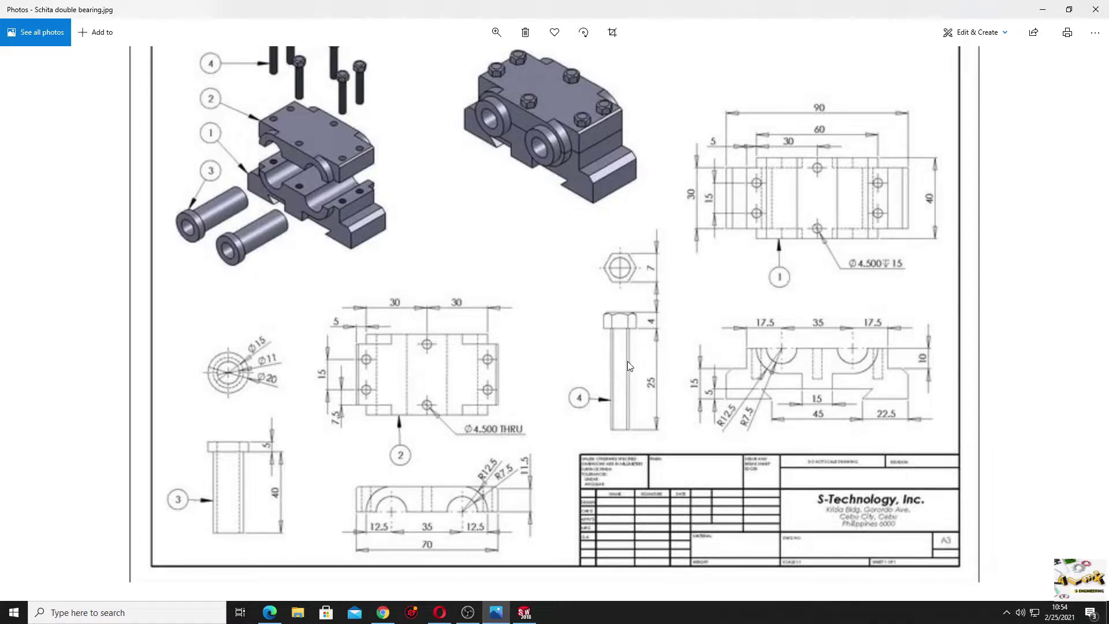
pyautogui.scroll(-2, 927, 106)
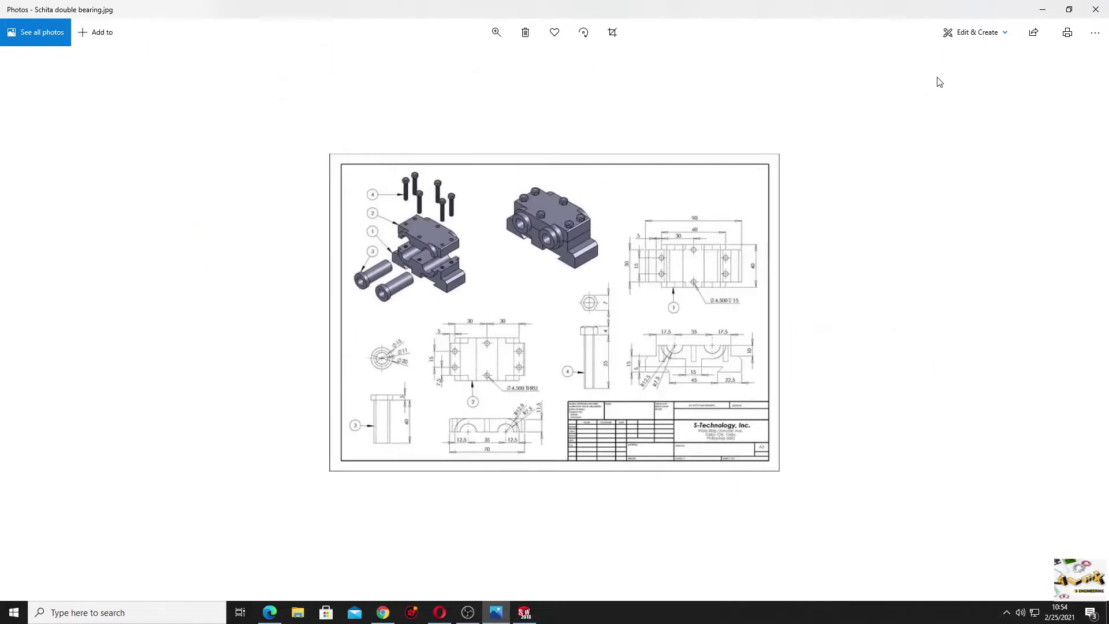
pyautogui.click(1068, 9)
pyautogui.moveTo(791, 93); pyautogui.dragTo(0, 92)
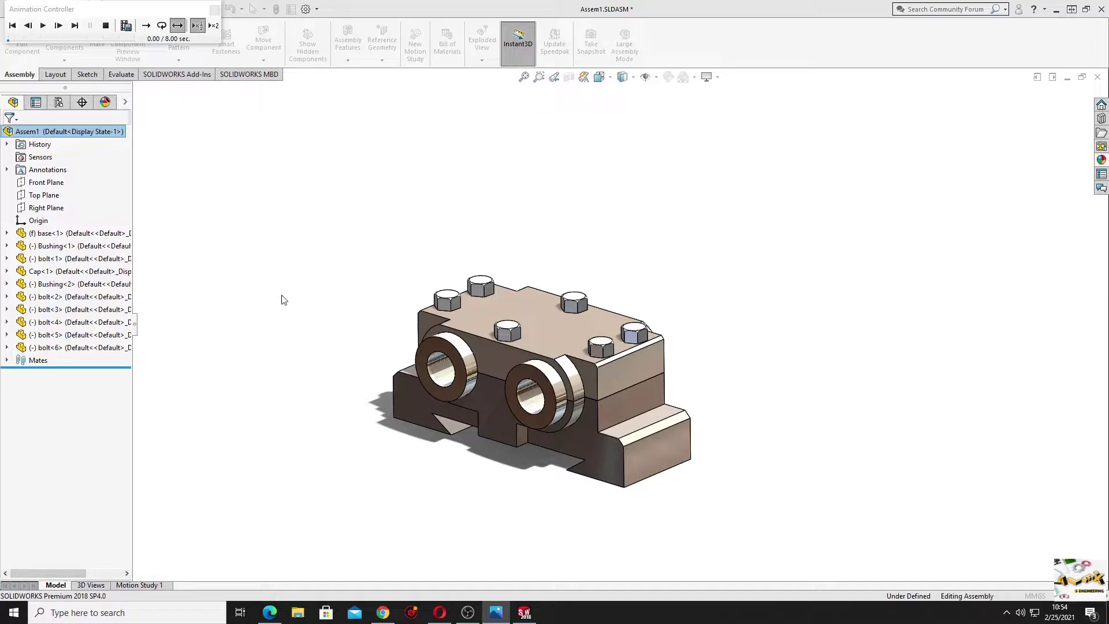
# Stop and close the Animation Controller and create a new part document.
pyautogui.click(106, 28)
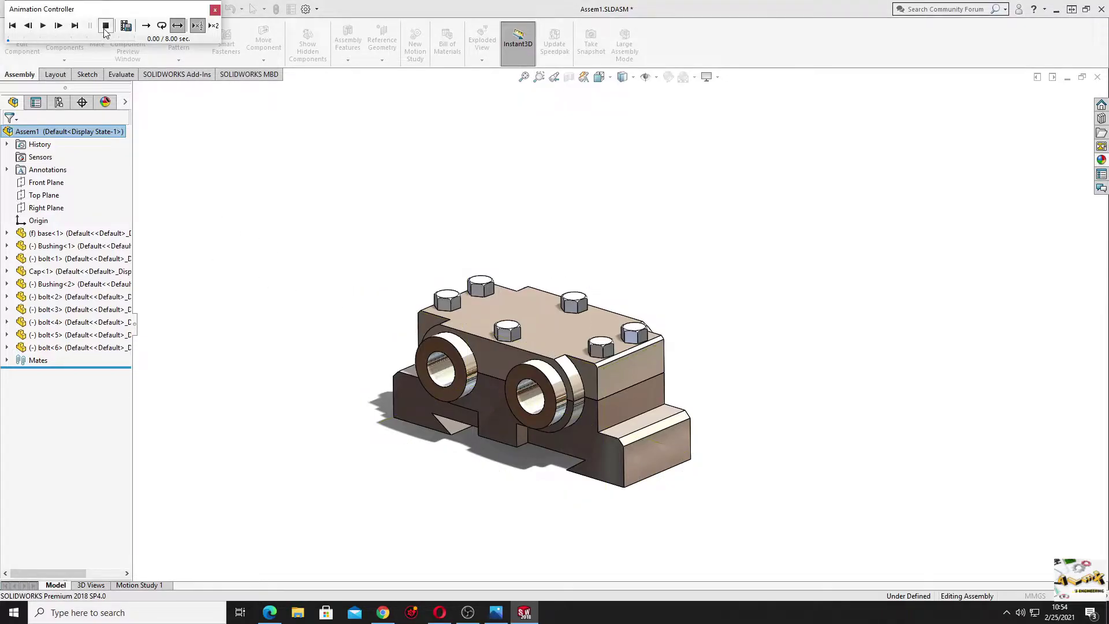
pyautogui.click(211, 11)
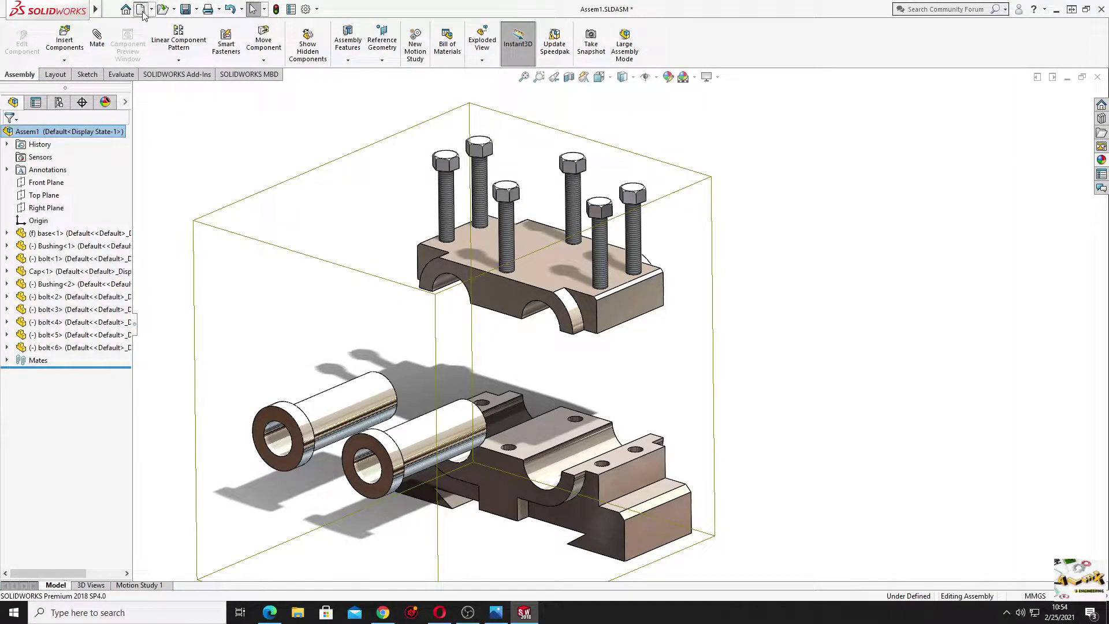
pyautogui.click(140, 9)
pyautogui.click(470, 447)
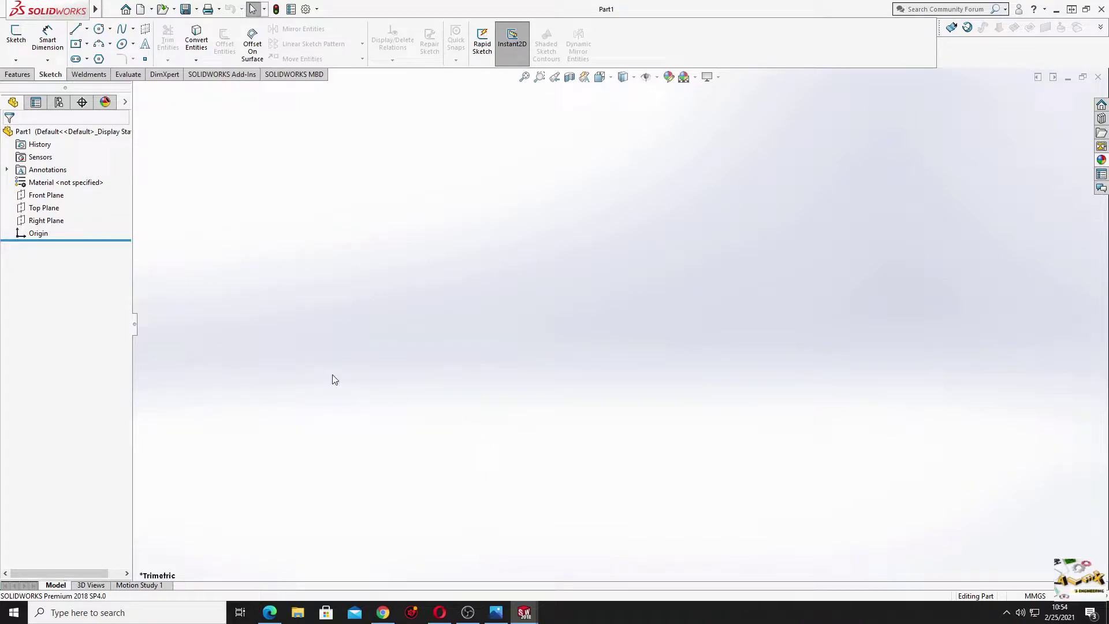
# Start a new sketch on the Front Plane.
pyautogui.click(46, 195)
pyautogui.click(92, 179)
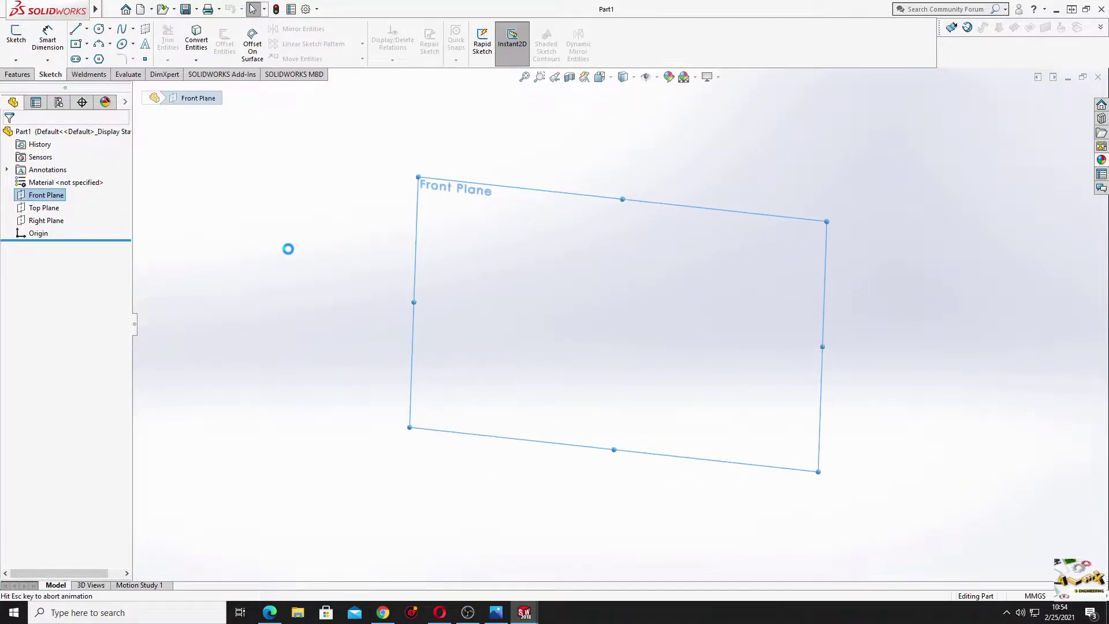
pyautogui.moveTo(565, 347)
pyautogui.keyDown('ctrl'); pyautogui.mouseDown(button='middle')
pyautogui.moveTo(433, 388)
pyautogui.moveTo(384, 368)
pyautogui.mouseUp(button='middle'); pyautogui.keyUp('ctrl')
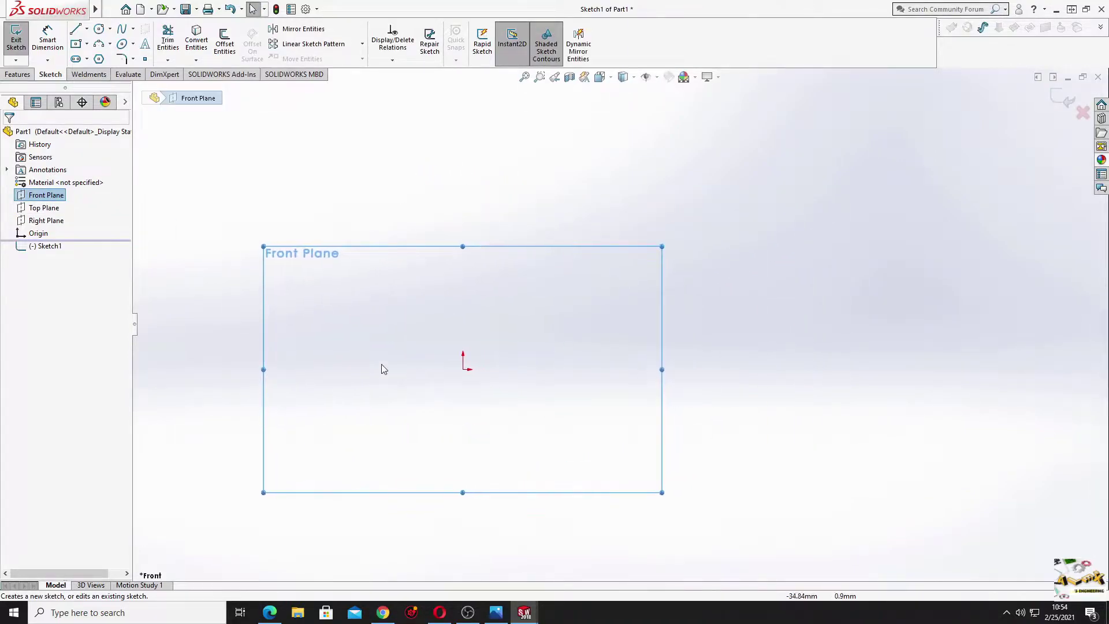
pyautogui.click(414, 358)
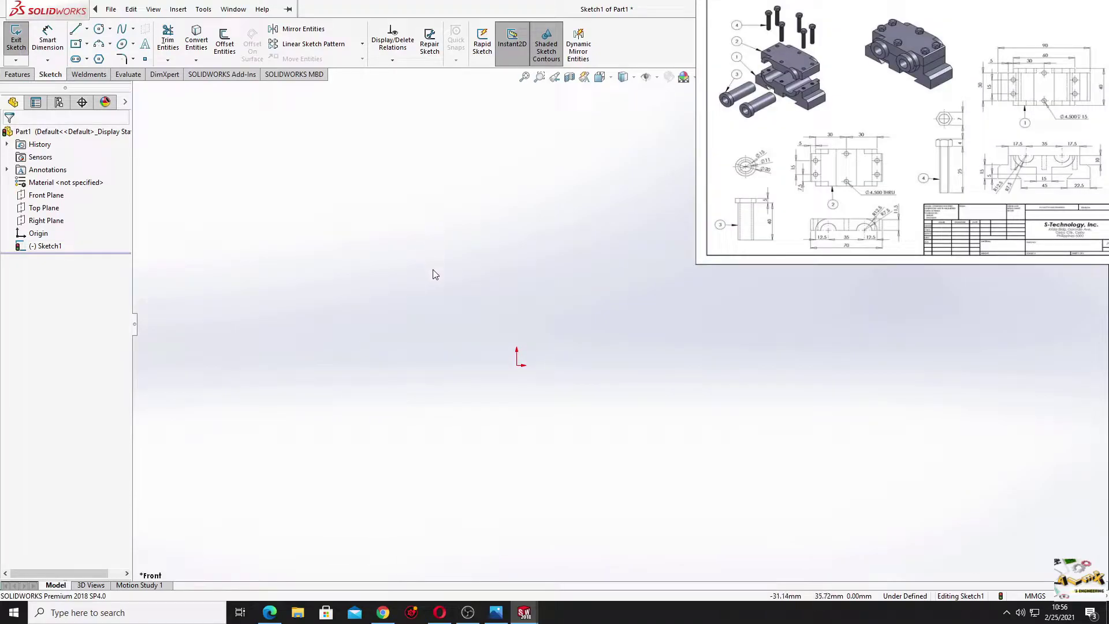
# Draw a vertical centerline upward from the origin.
pyautogui.keyDown('ctrl'); pyautogui.moveTo(472, 306); pyautogui.dragTo(376, 279, button='middle'); pyautogui.keyUp('ctrl')
pyautogui.click(87, 29)
pyautogui.click(103, 57)
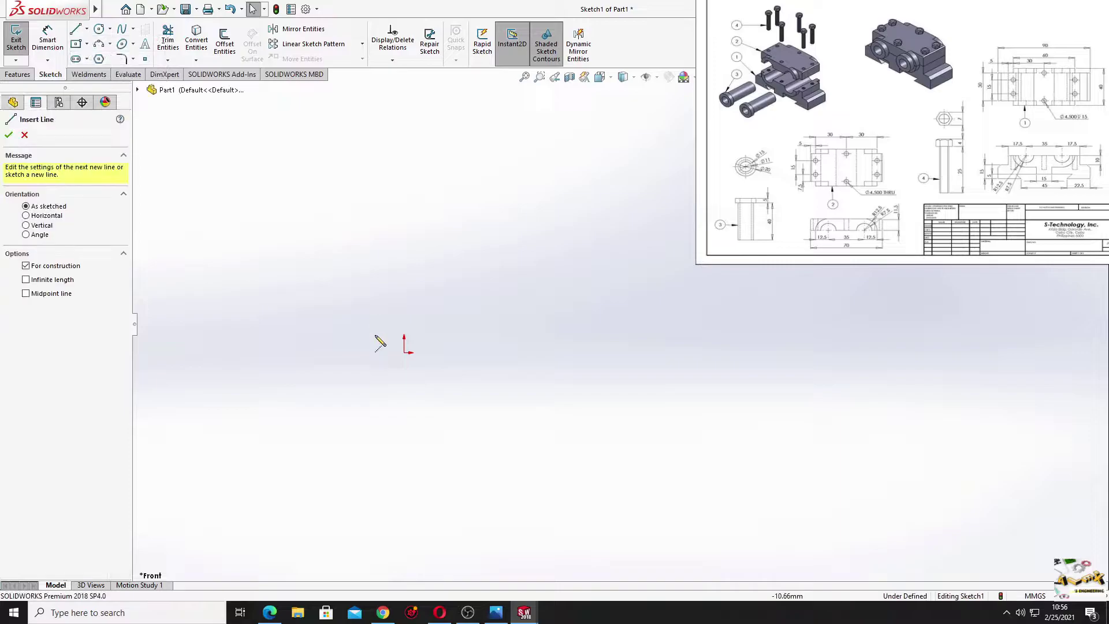
pyautogui.click(404, 352)
pyautogui.click(403, 214)
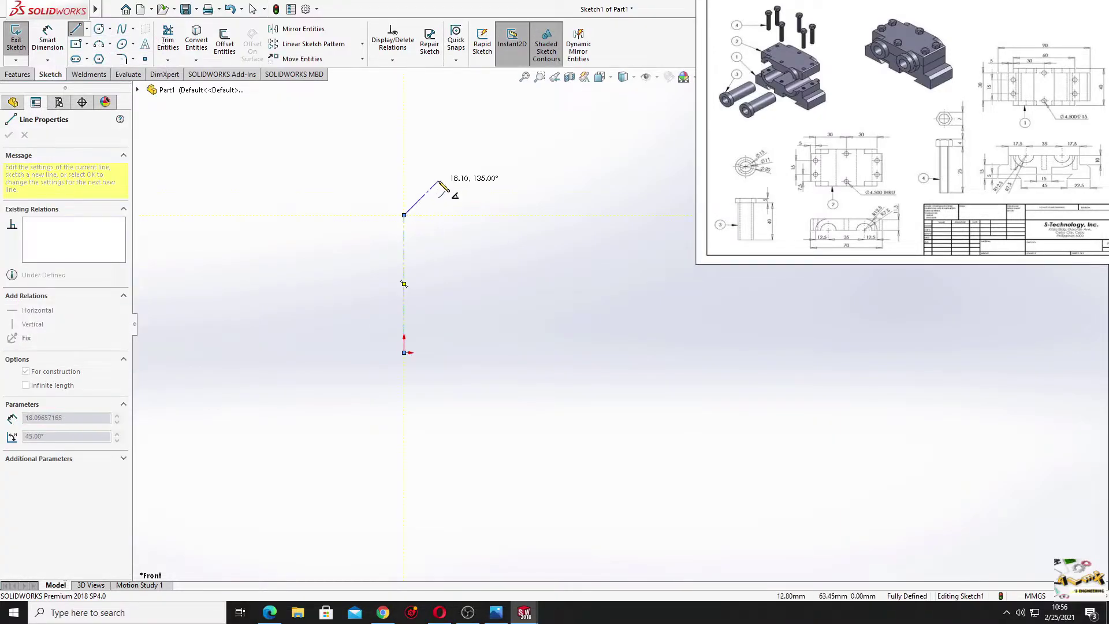
pyautogui.rightClick(443, 182)
pyautogui.click(472, 196)
pyautogui.keyDown('ctrl'); pyautogui.moveTo(477, 195); pyautogui.dragTo(514, 212, button='middle'); pyautogui.keyUp('ctrl')
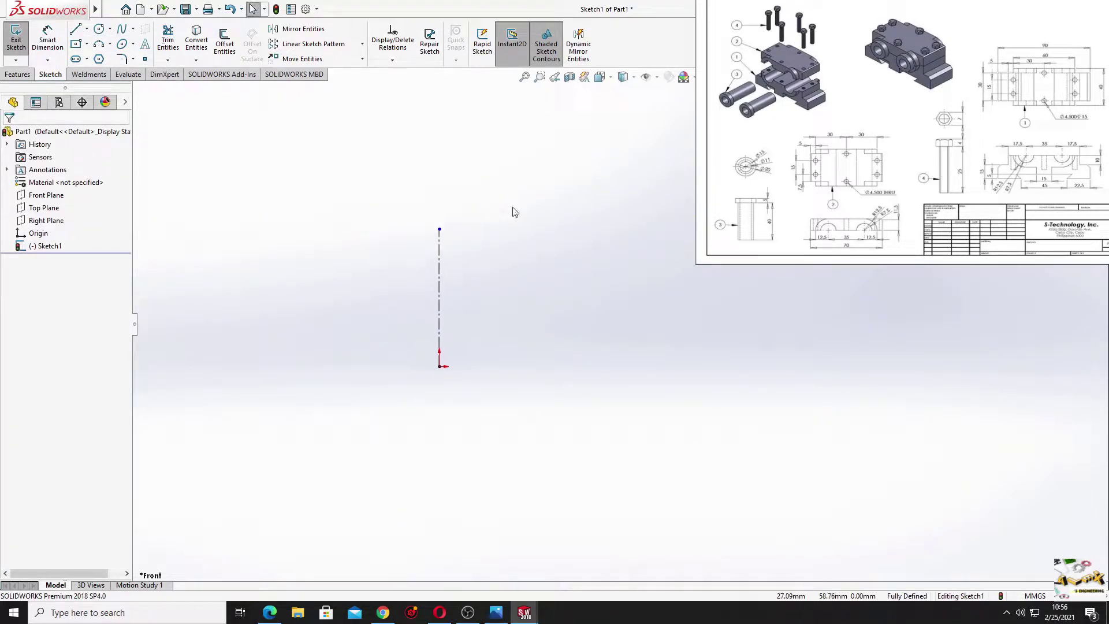
# Enable Dynamic Mirror Entities with the vertical centerline as the mirror axis.
pyautogui.click(580, 52)
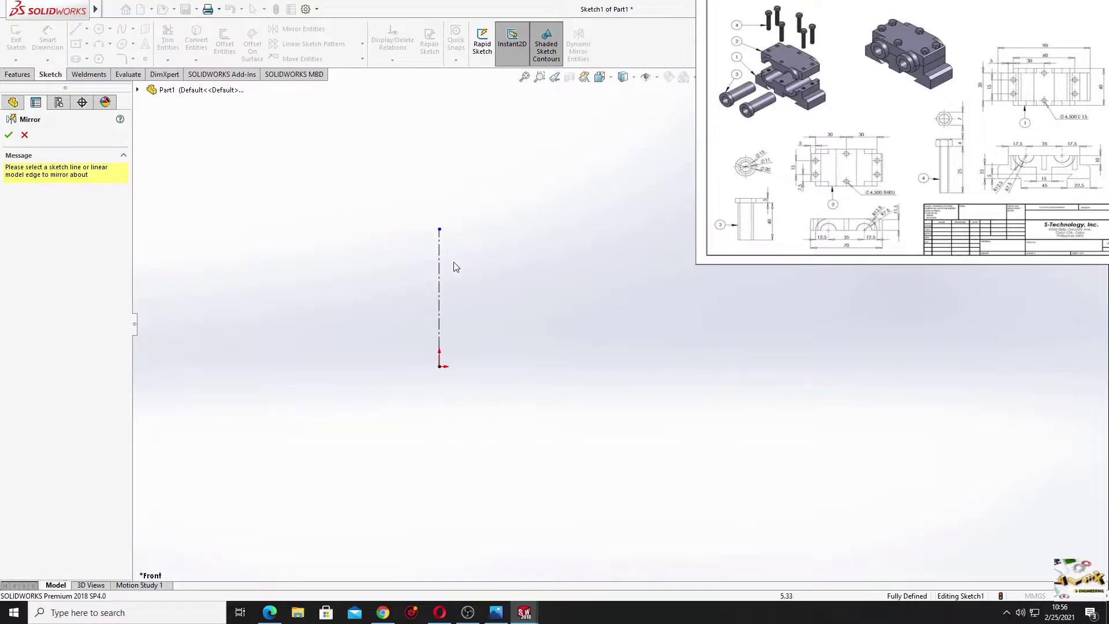
pyautogui.click(440, 281)
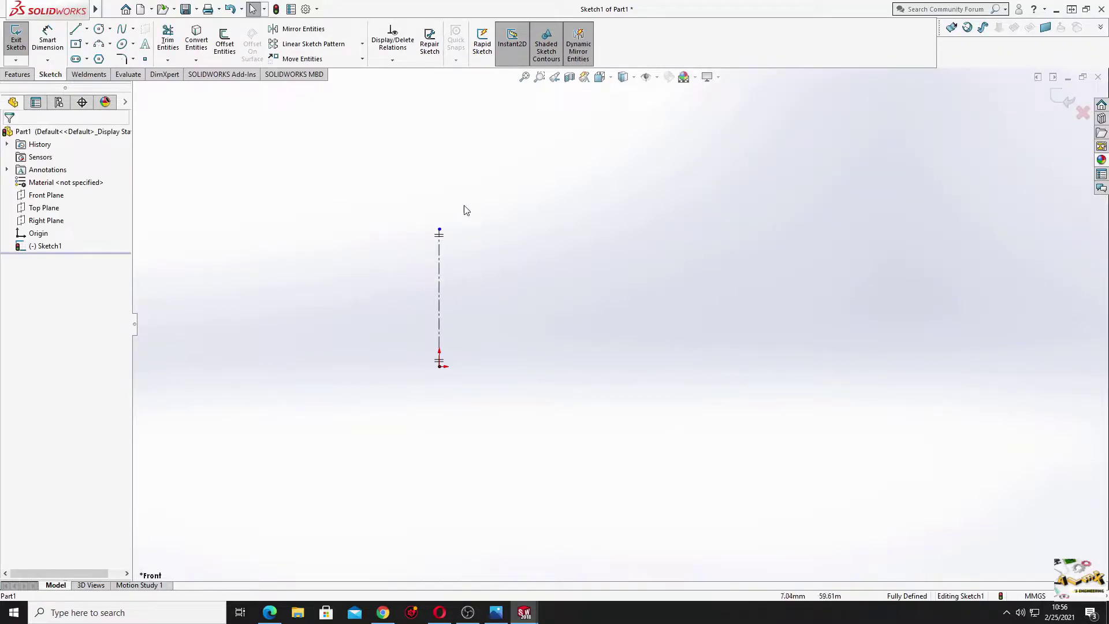
pyautogui.click(585, 62)
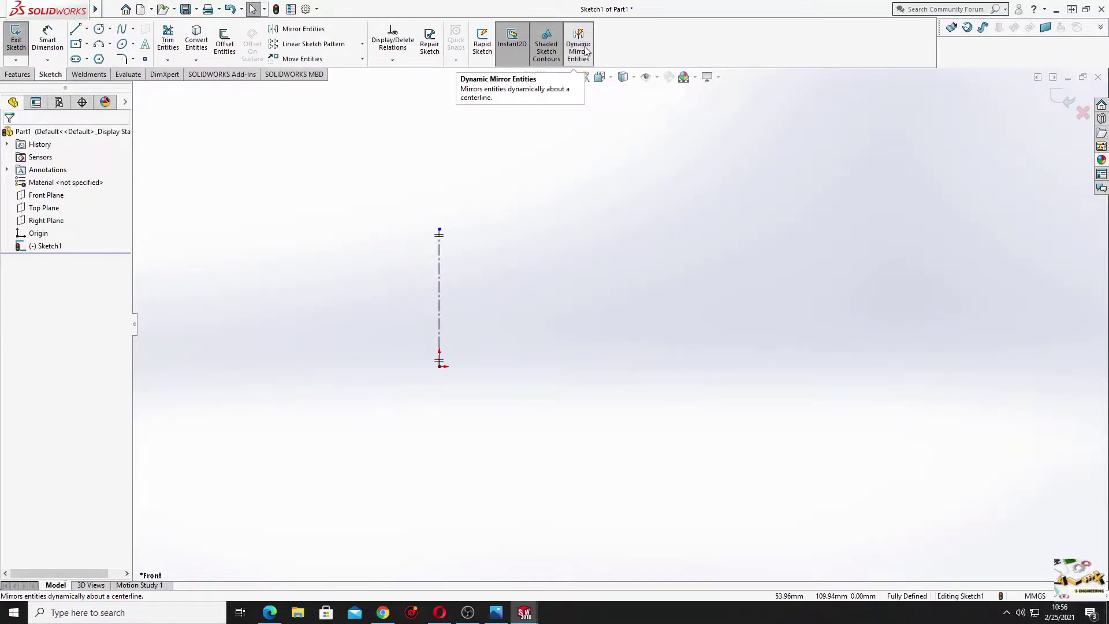
pyautogui.click(585, 46)
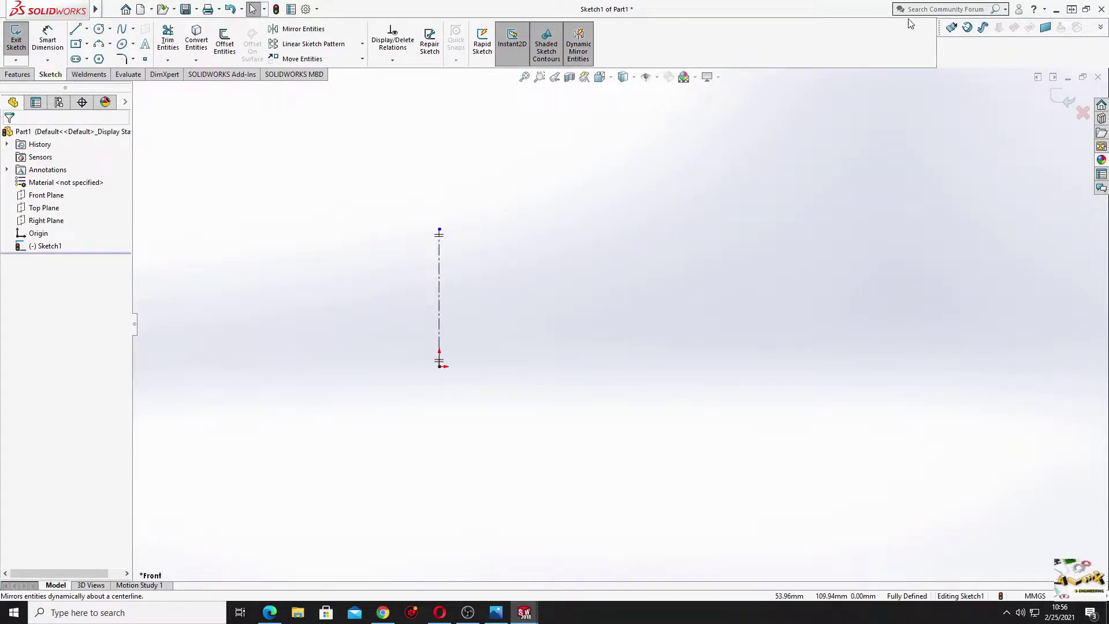
# Search SOLIDWORKS commands for 'c', then dismiss the search results.
pyautogui.click(974, 10)
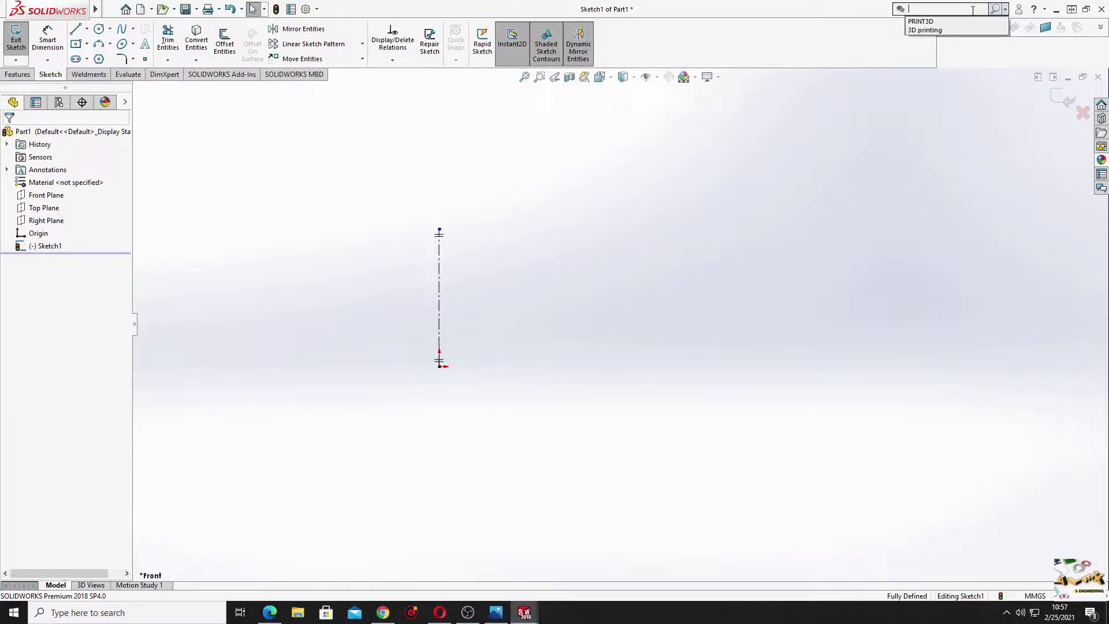
pyautogui.click(1005, 10)
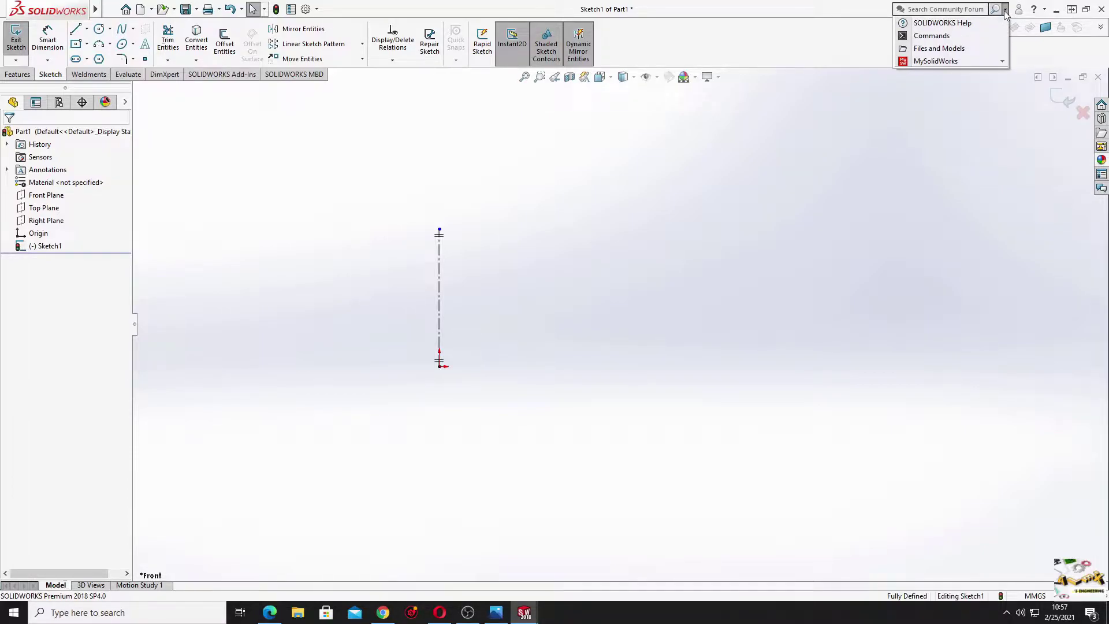
pyautogui.click(931, 36)
pyautogui.click(943, 10)
pyautogui.write('dynami')
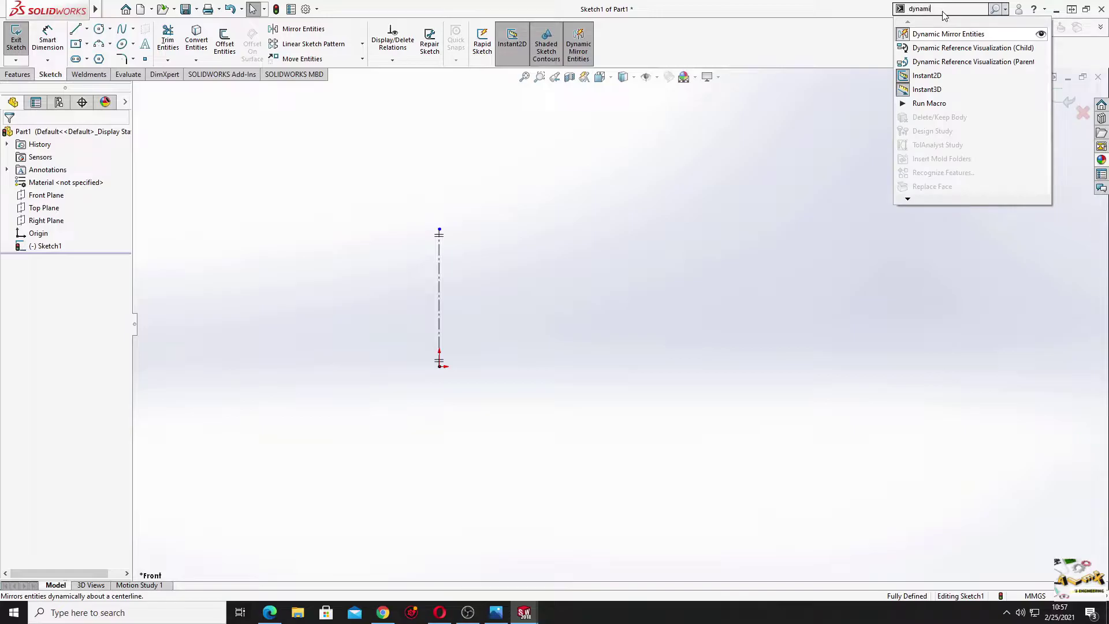
pyautogui.write('c')
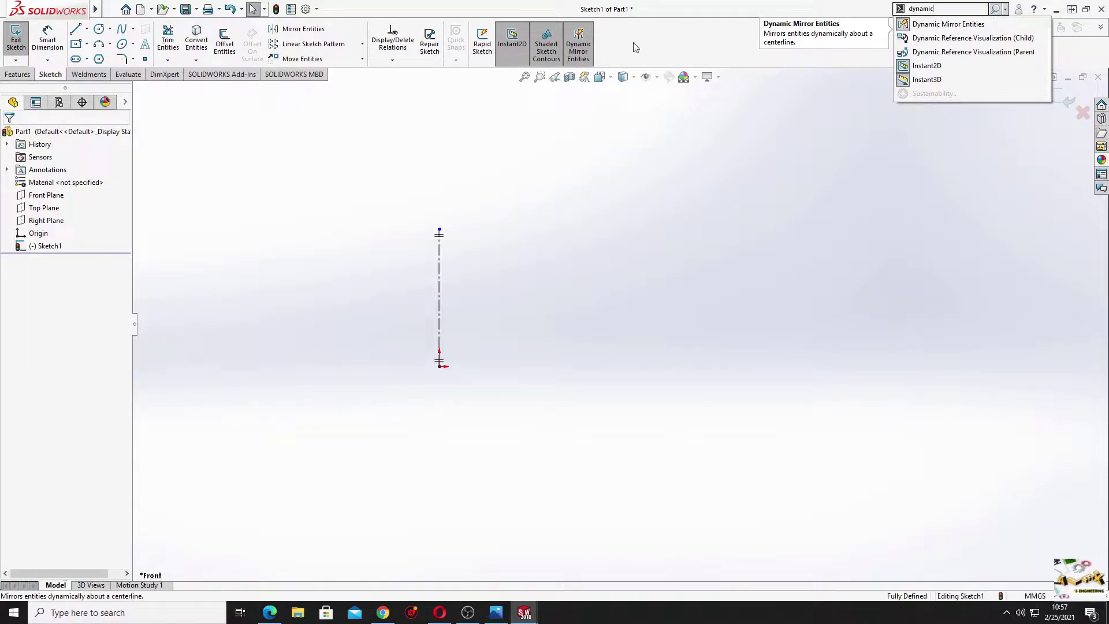
pyautogui.click(557, 240)
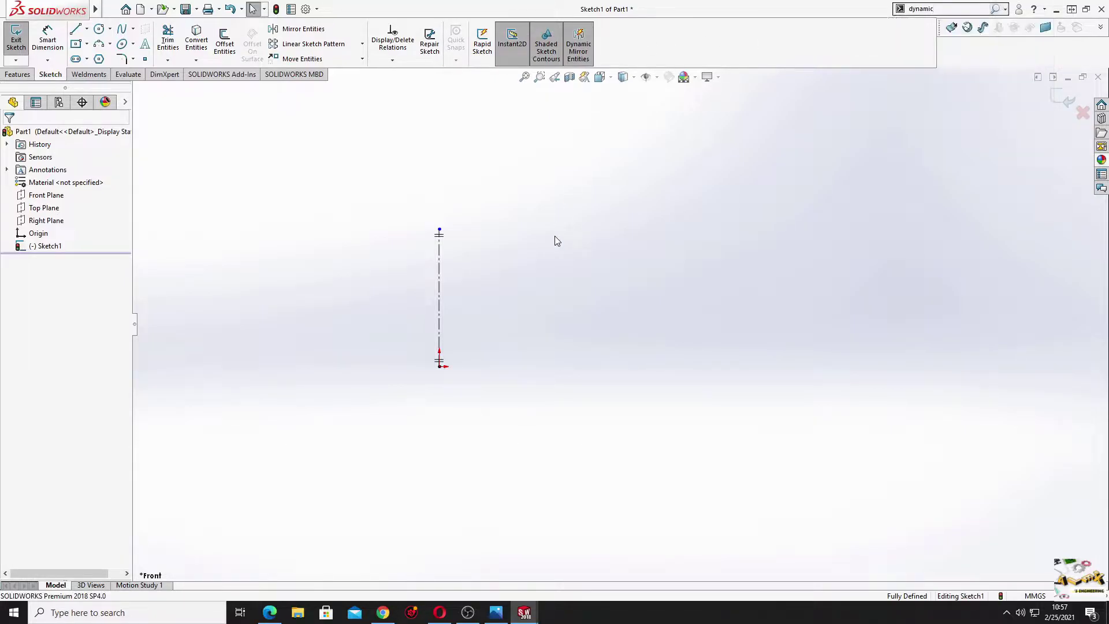
# Draw the mirrored stepped profile with its slanted dovetail slot, closing it at the centerline.
pyautogui.click(75, 29)
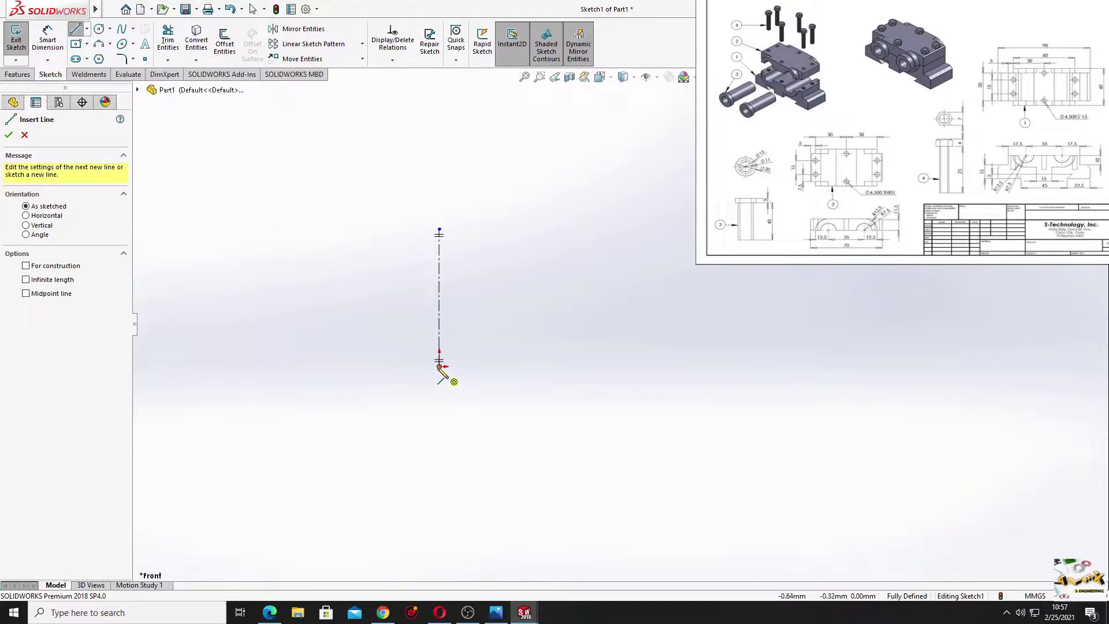
pyautogui.moveTo(439, 366); pyautogui.dragTo(309, 366)
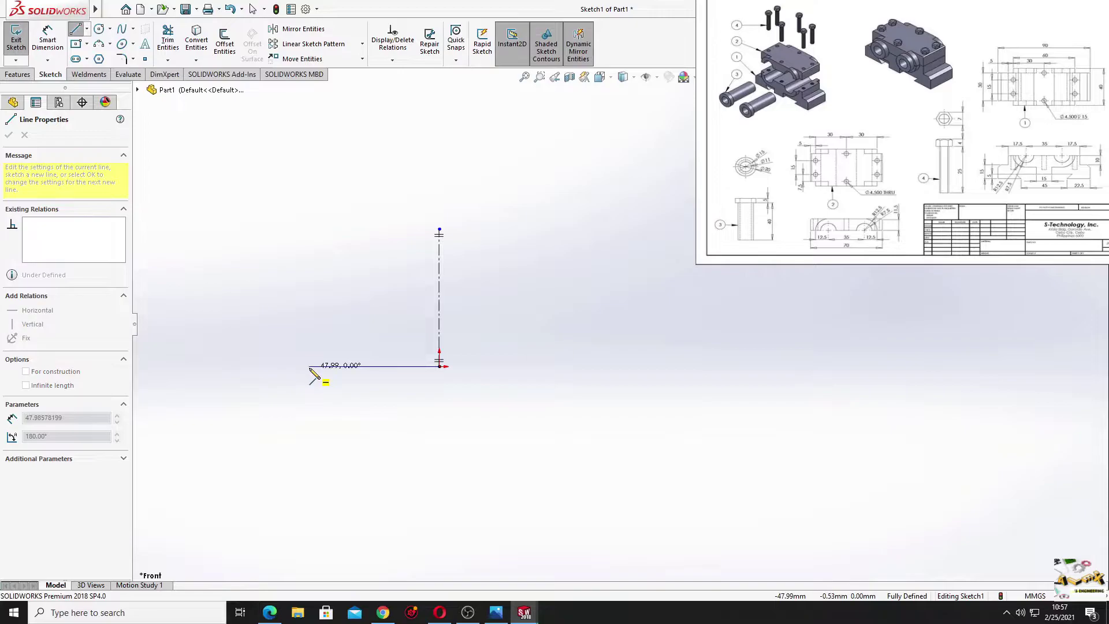
pyautogui.click(309, 367)
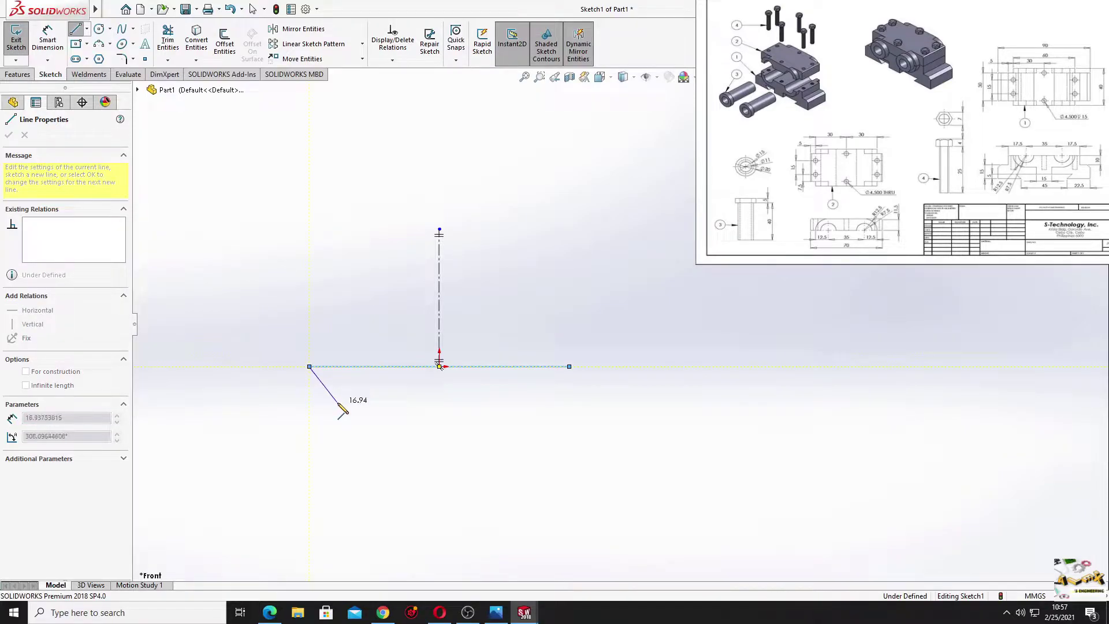
pyautogui.click(337, 402)
pyautogui.click(231, 401)
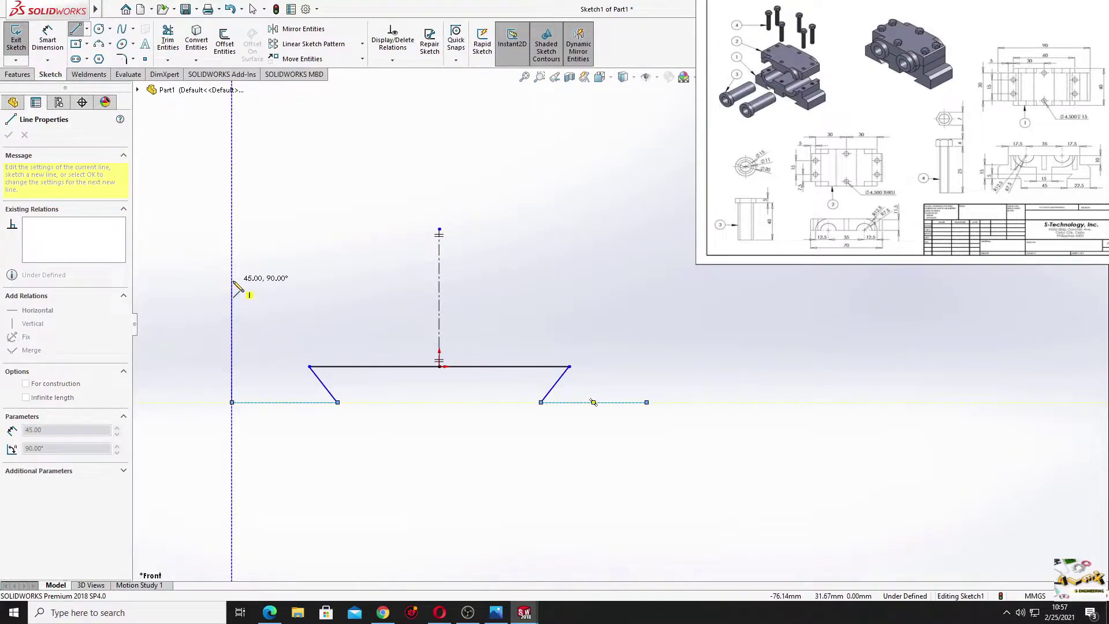
pyautogui.click(231, 292)
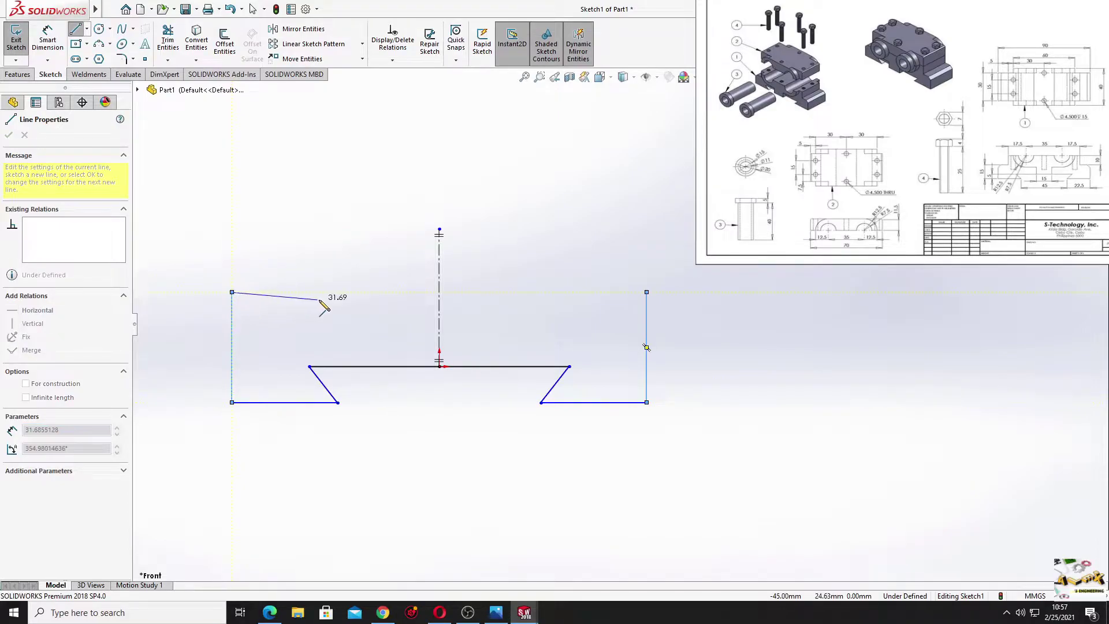
pyautogui.click(318, 292)
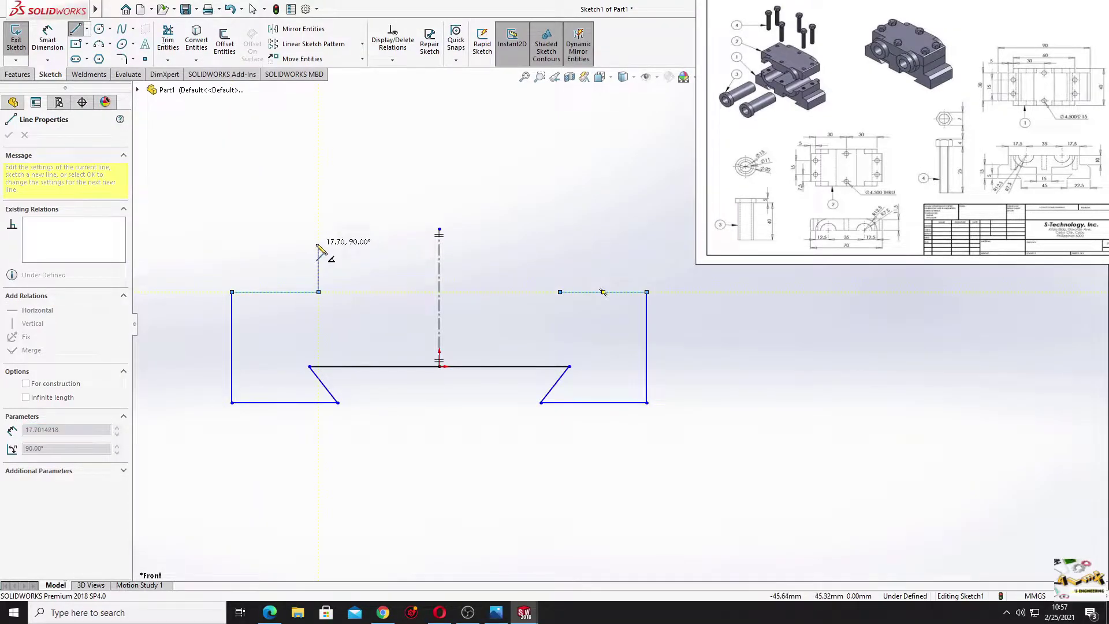
pyautogui.click(318, 240)
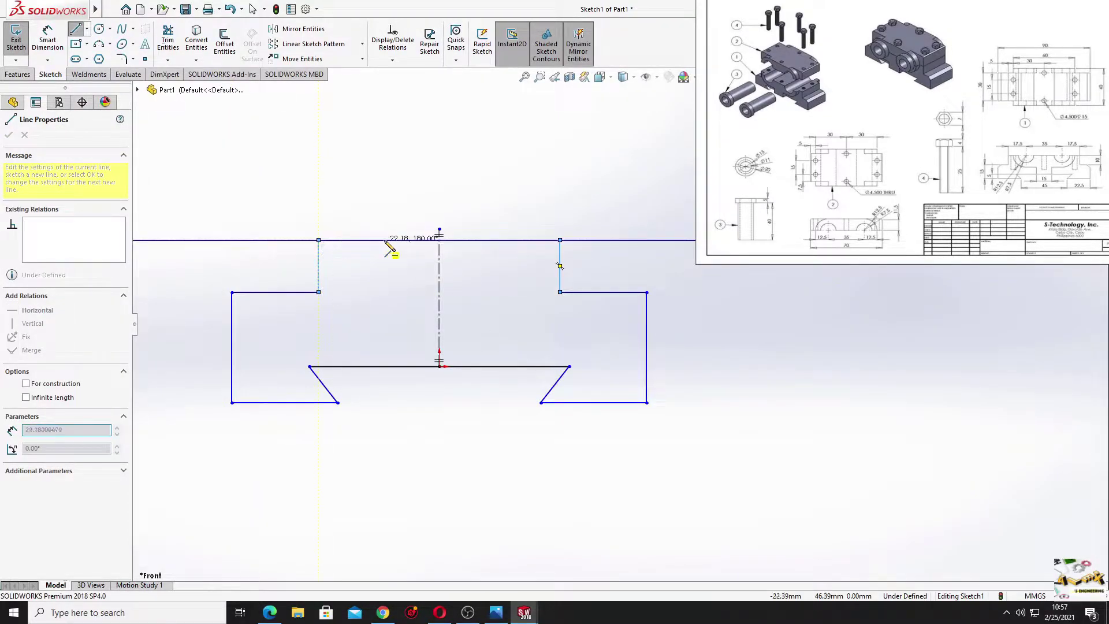
pyautogui.click(439, 239)
# End the Line tool and turn Dynamic Mirror Entities off.
pyautogui.press('Escape')
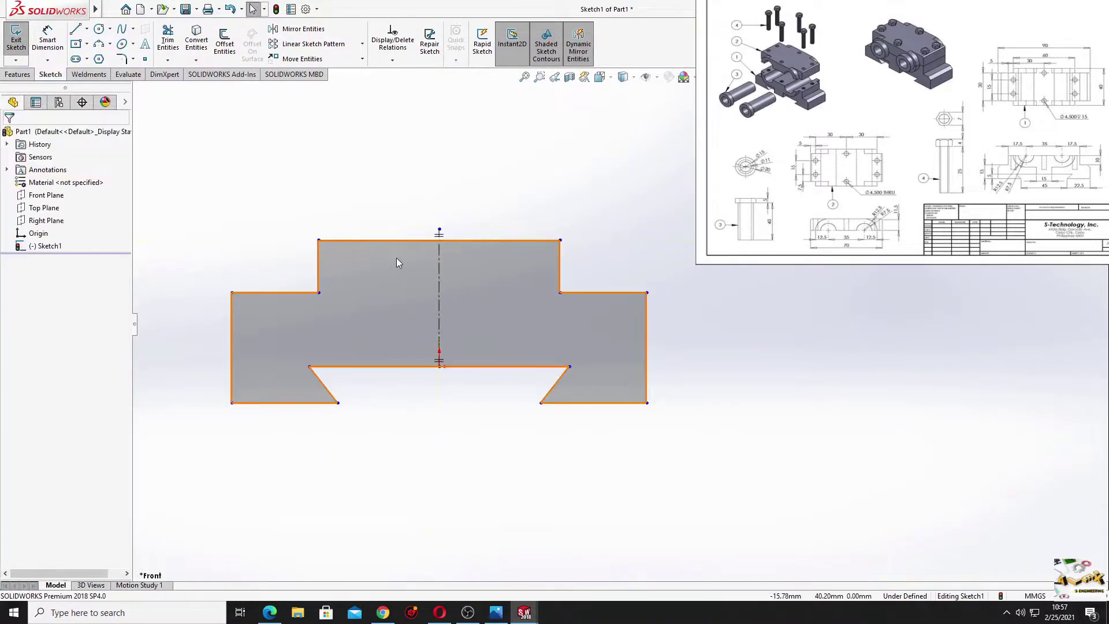
pyautogui.keyDown('ctrl'); pyautogui.moveTo(397, 260); pyautogui.dragTo(466, 268, button='middle'); pyautogui.keyUp('ctrl')
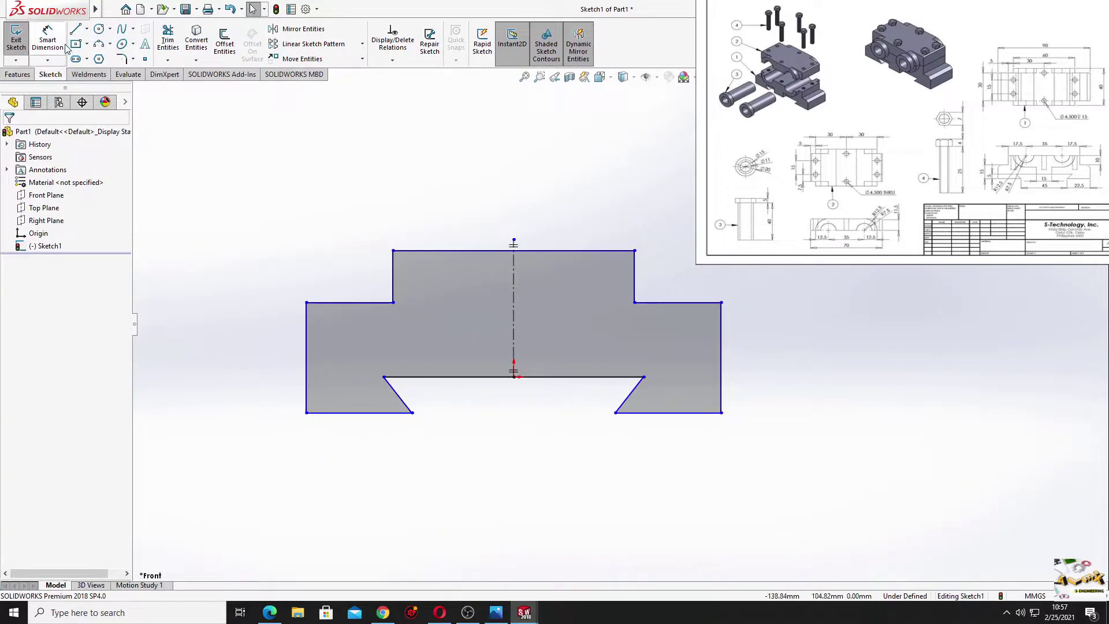
pyautogui.click(580, 54)
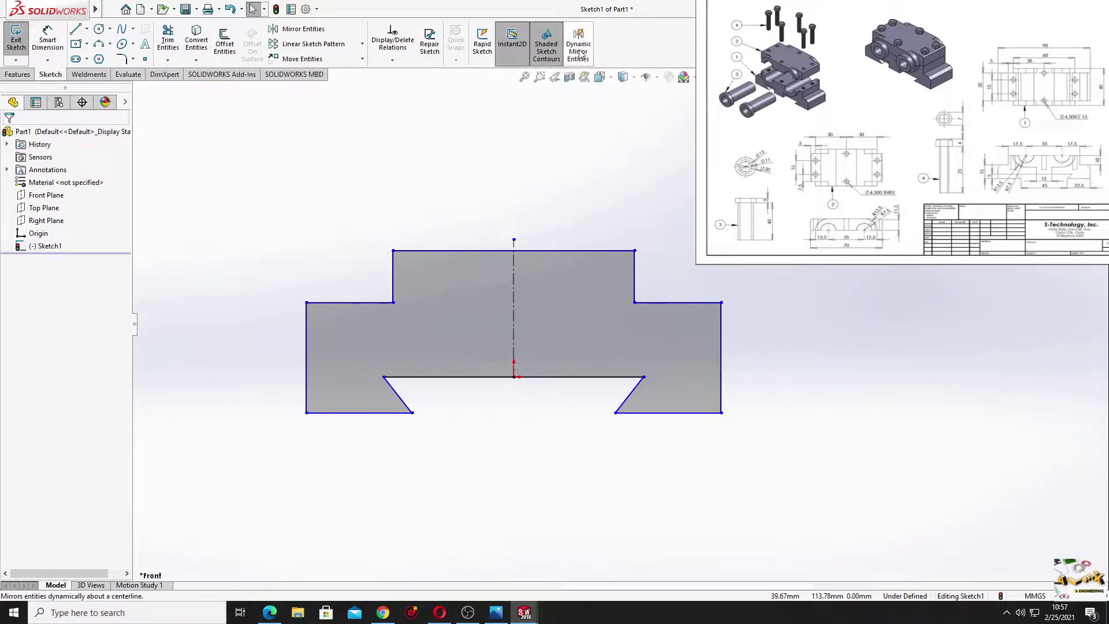
# Dimension the slot opening between its bottom corners at 45 mm.
pyautogui.click(47, 41)
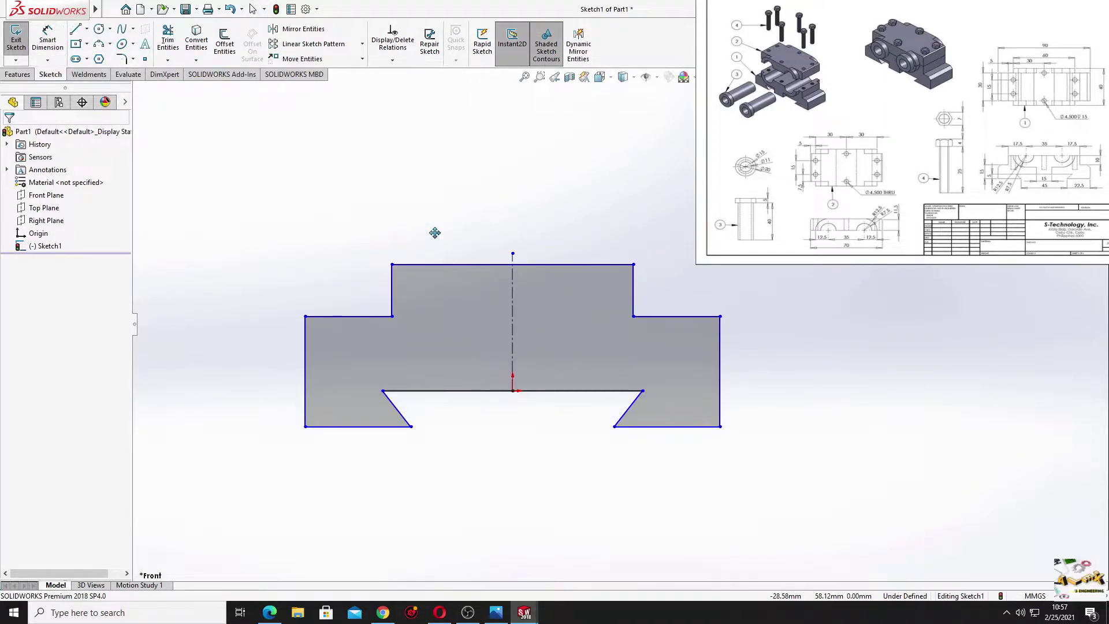
pyautogui.keyDown('ctrl'); pyautogui.moveTo(435, 224); pyautogui.dragTo(433, 236, button='middle'); pyautogui.keyUp('ctrl')
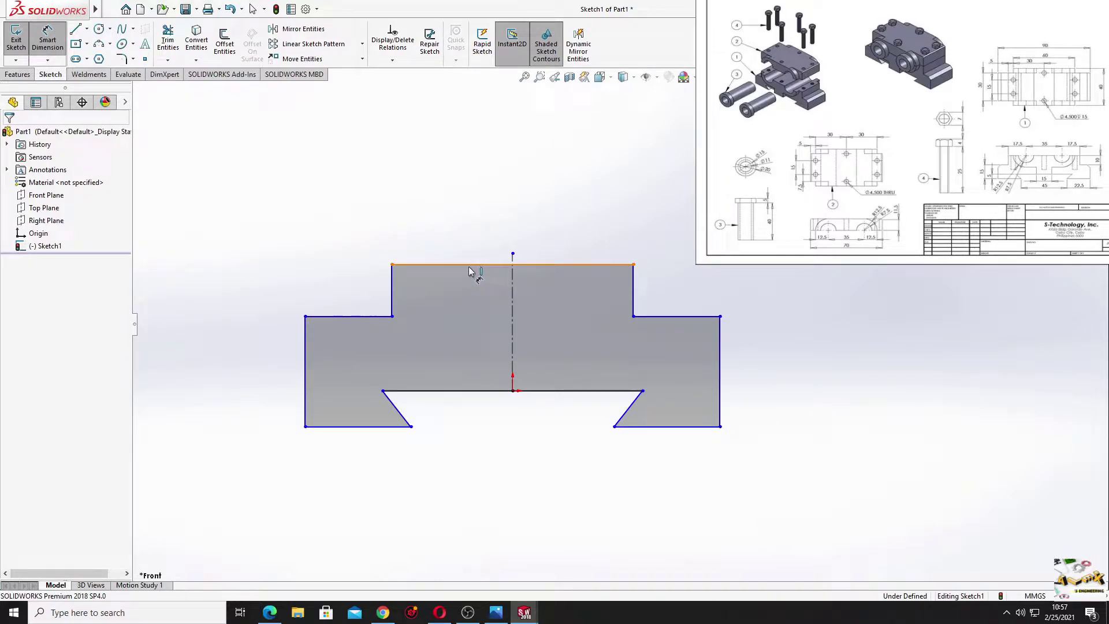
pyautogui.click(411, 427)
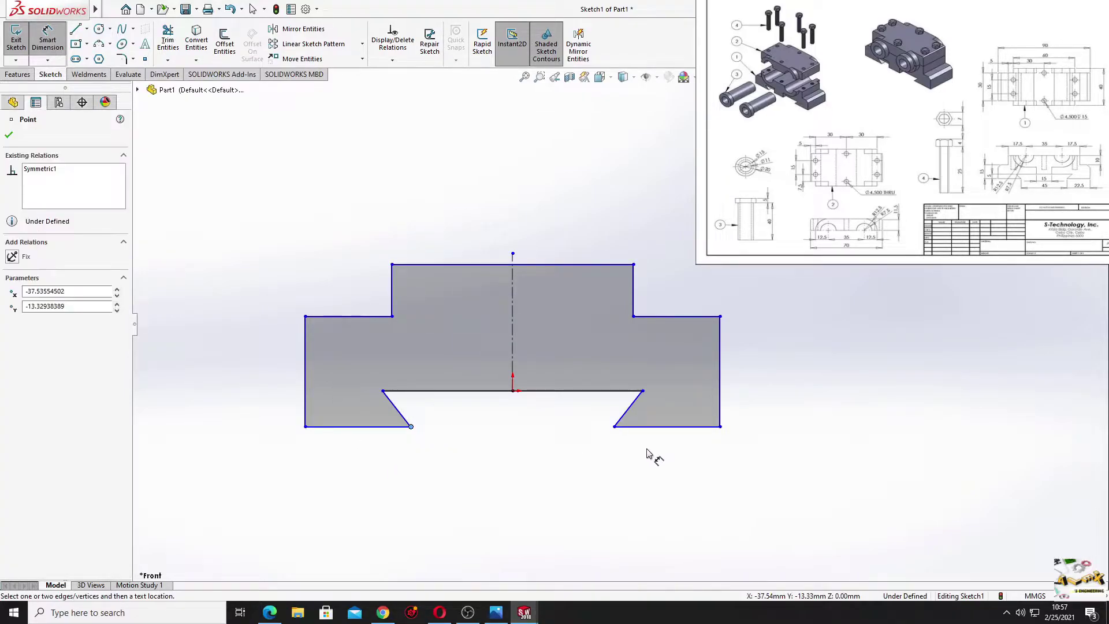
pyautogui.click(614, 428)
pyautogui.click(484, 470)
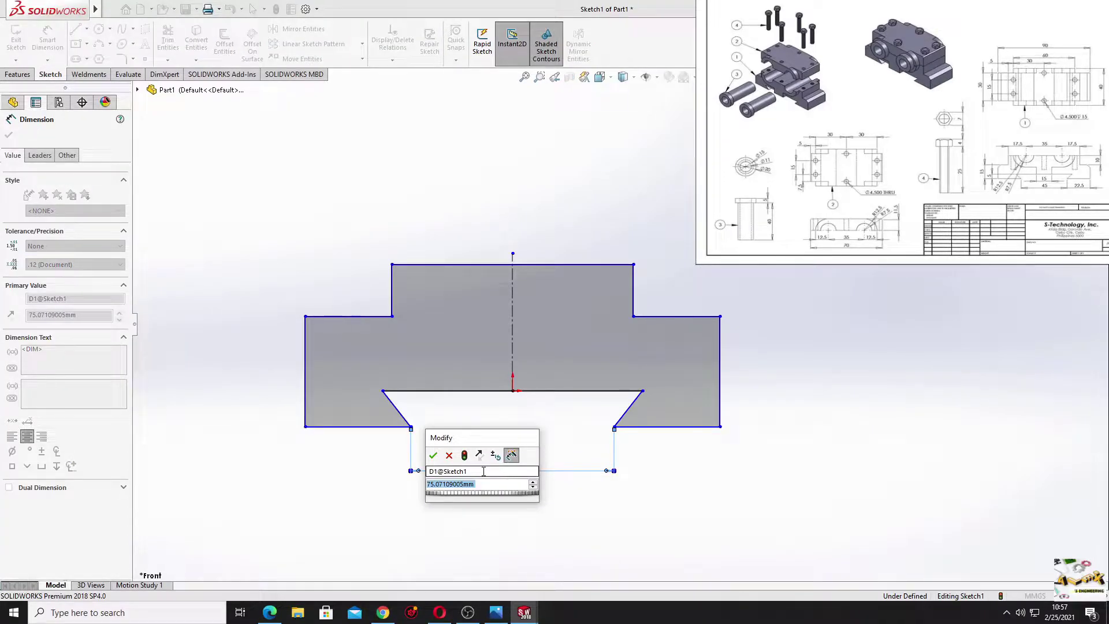
pyautogui.write('45')
pyautogui.press('Return')
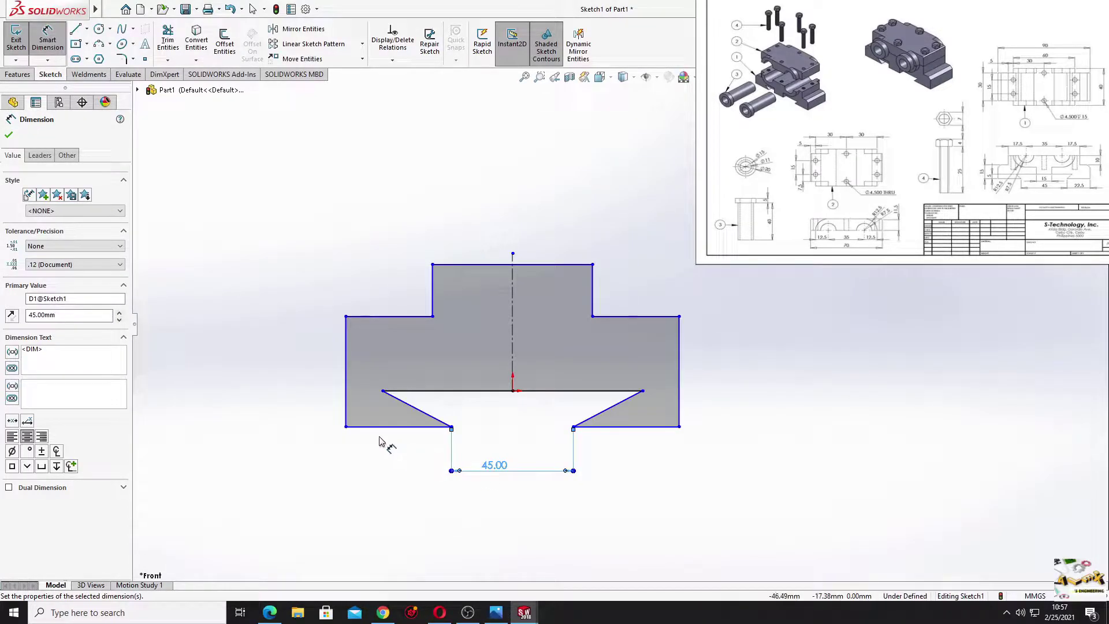
# Dimension the base height (entered as 40) and the upper step height at 10 mm.
pyautogui.click(345, 374)
pyautogui.click(269, 365)
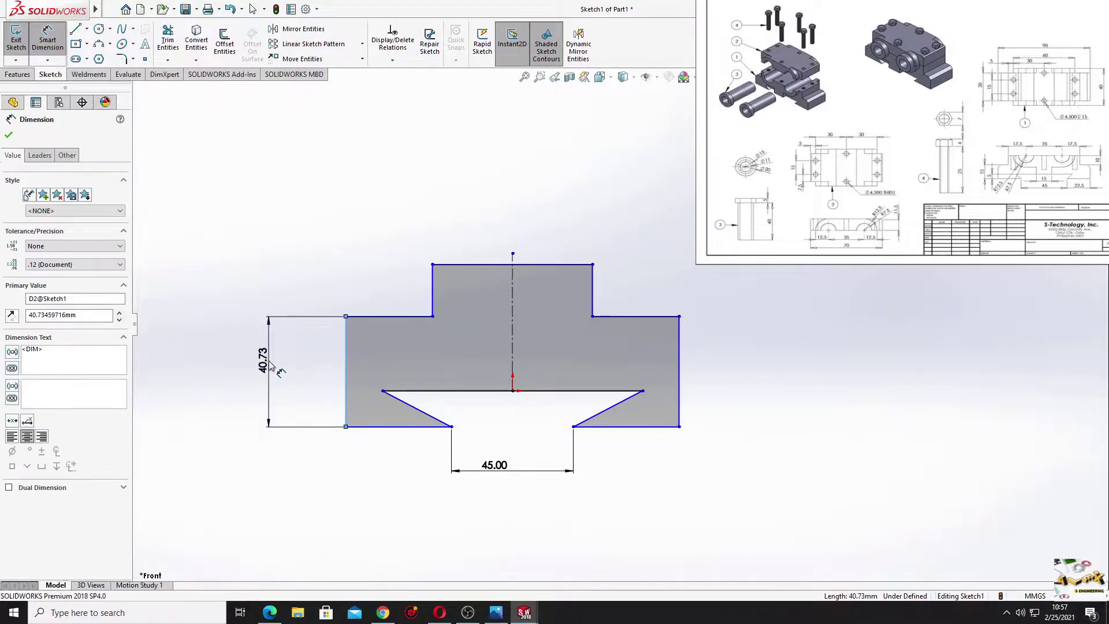
pyautogui.write('40')
pyautogui.press('Return')
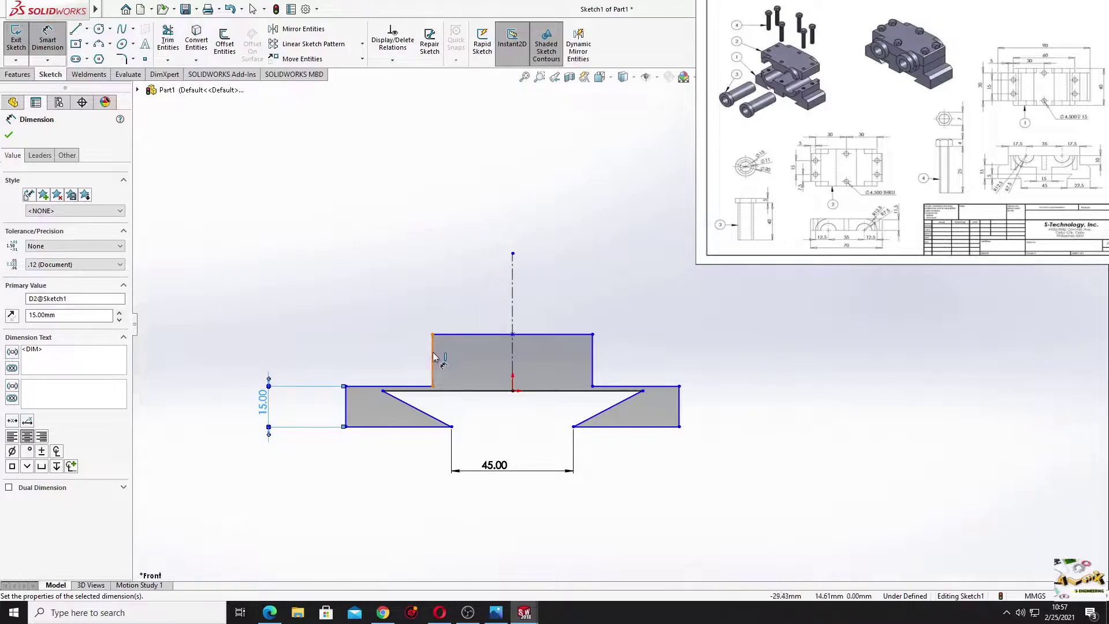
pyautogui.click(433, 358)
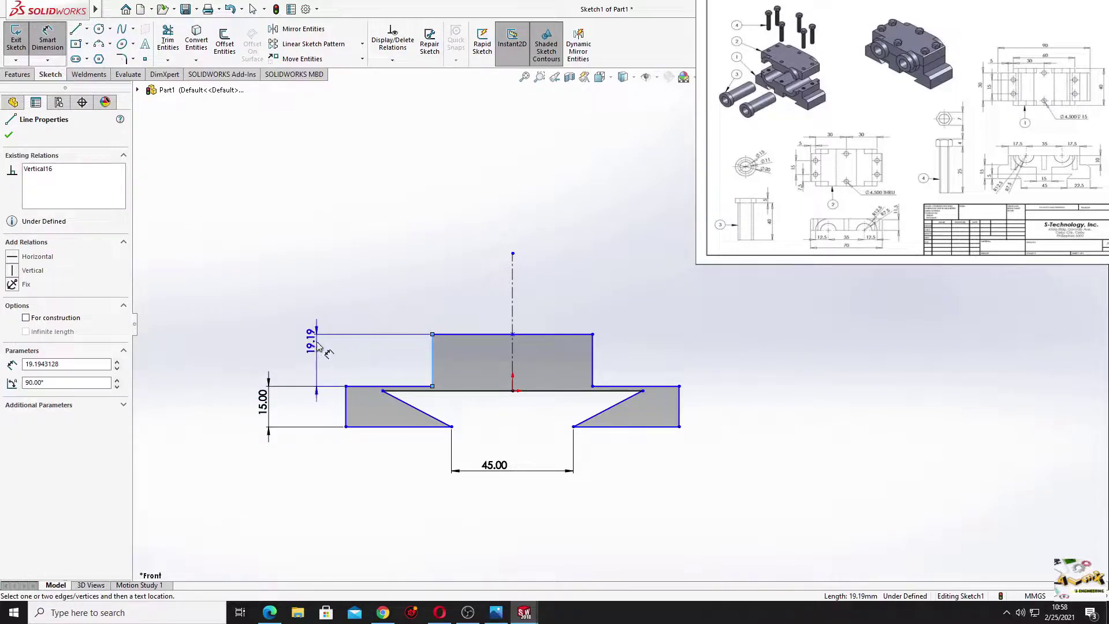
pyautogui.click(306, 358)
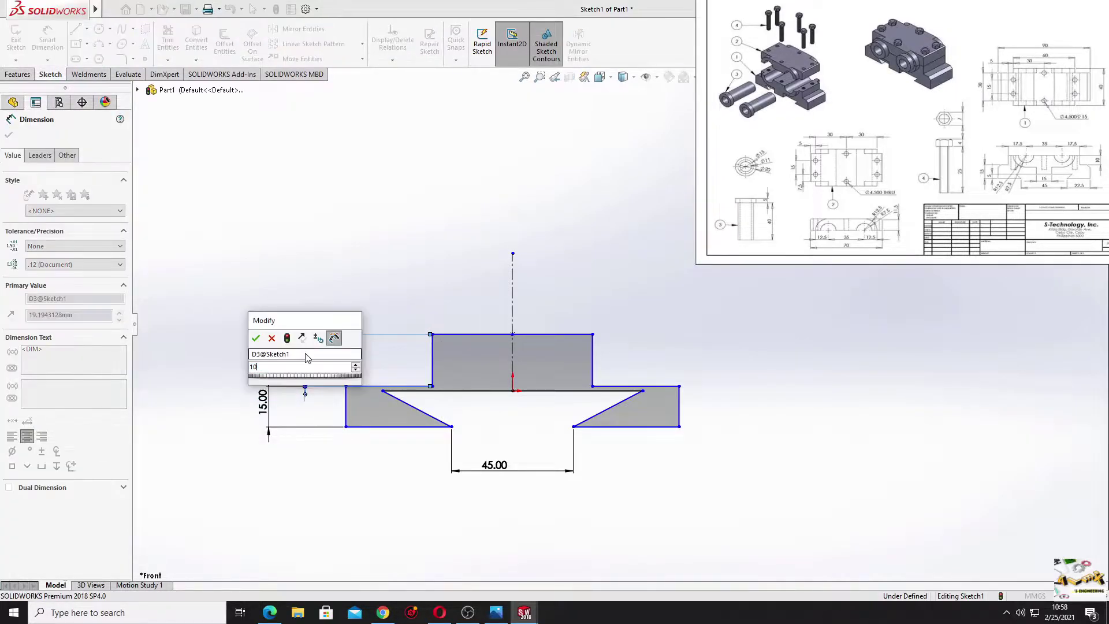
pyautogui.write('10')
pyautogui.press('Return')
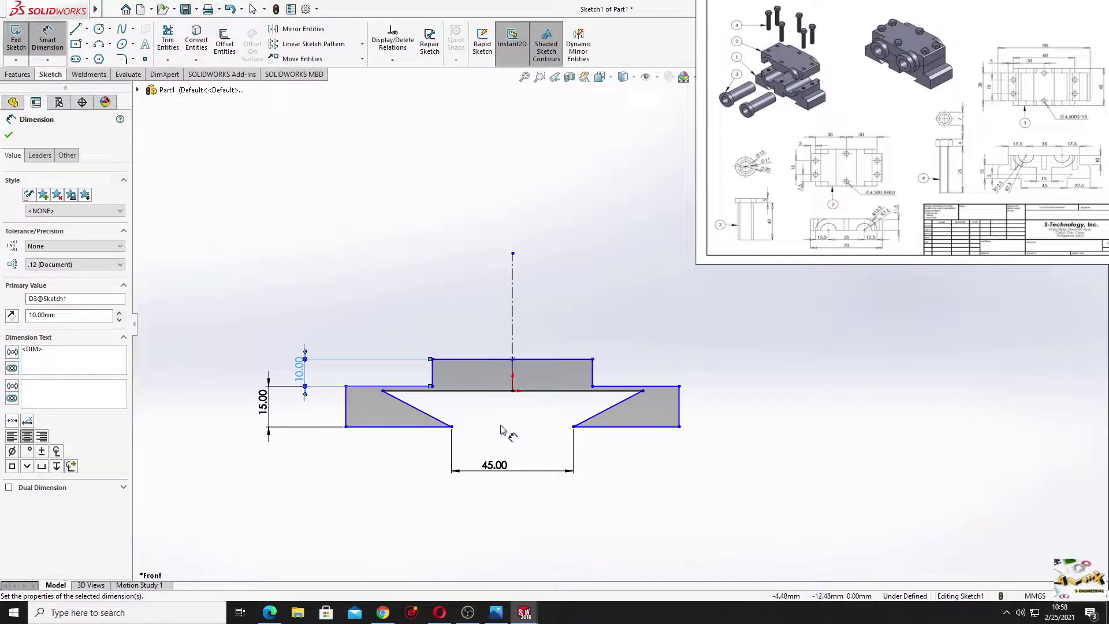
# Dimension the slot depth at 5 mm.
pyautogui.rightClick(372, 293)
pyautogui.press('Escape')
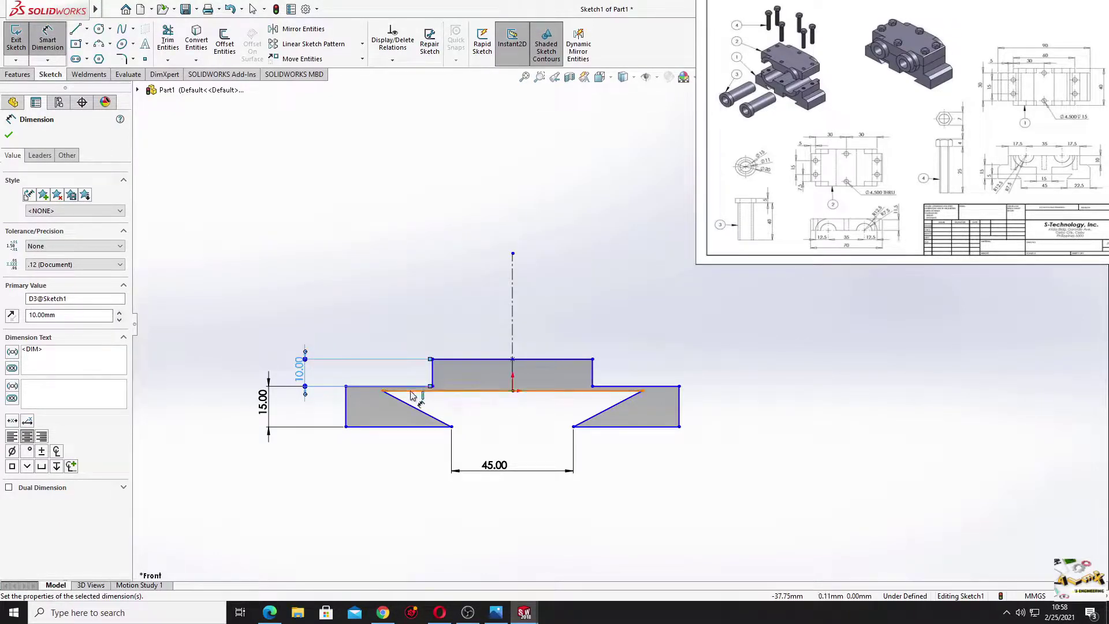
pyautogui.click(411, 395)
pyautogui.click(382, 426)
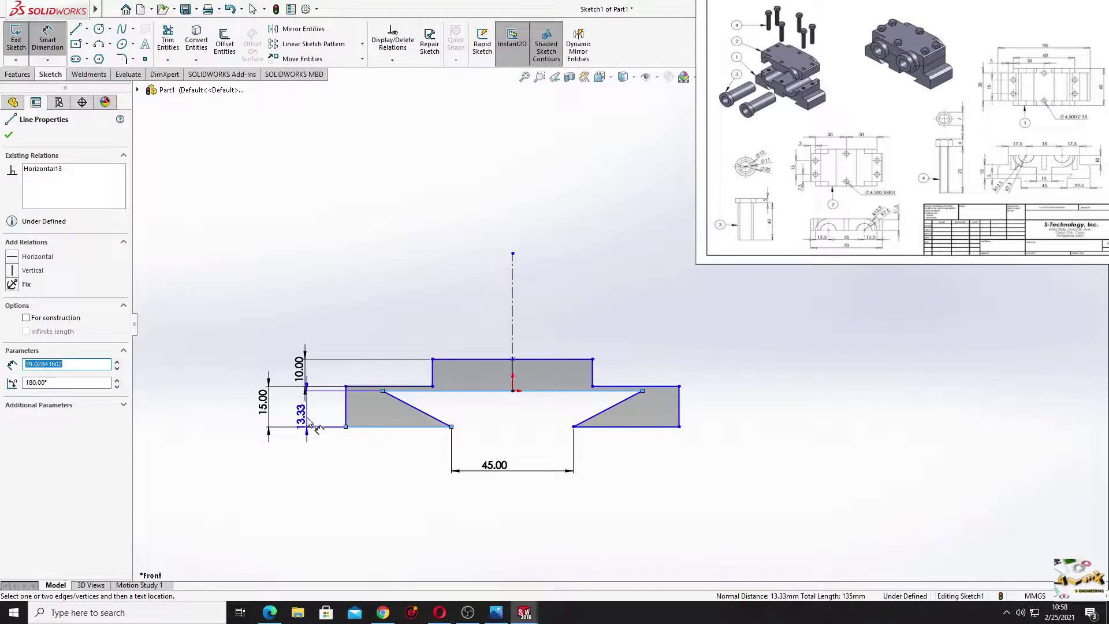
pyautogui.click(311, 423)
pyautogui.press('Return')
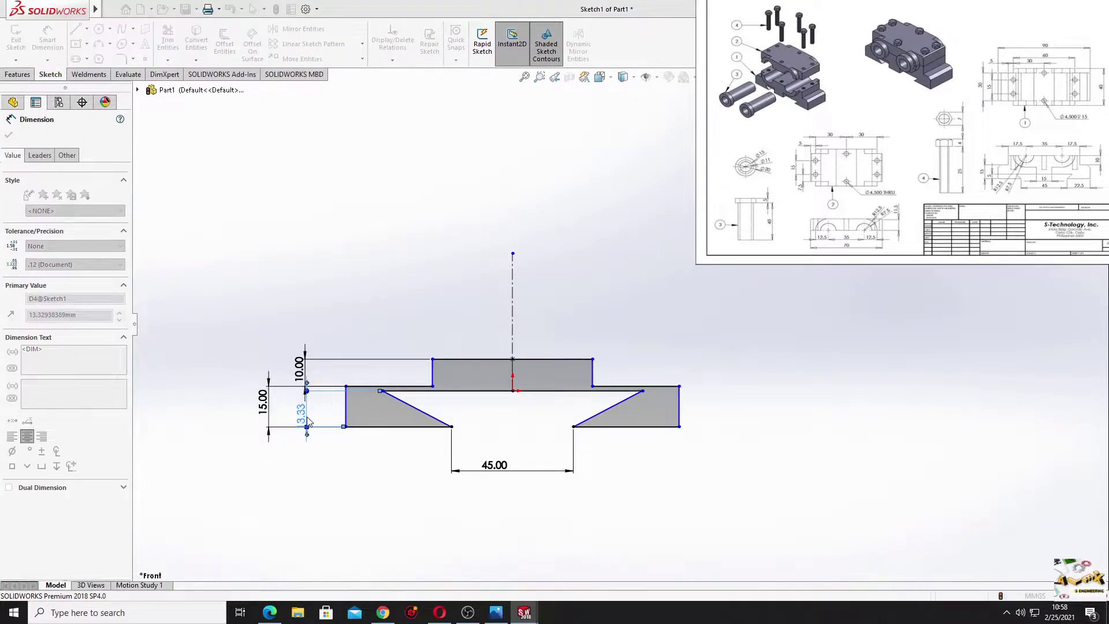
# Exit dimensioning and drag the slanted lines' top endpoints toward the centre.
pyautogui.scroll(-1, 491, 398)
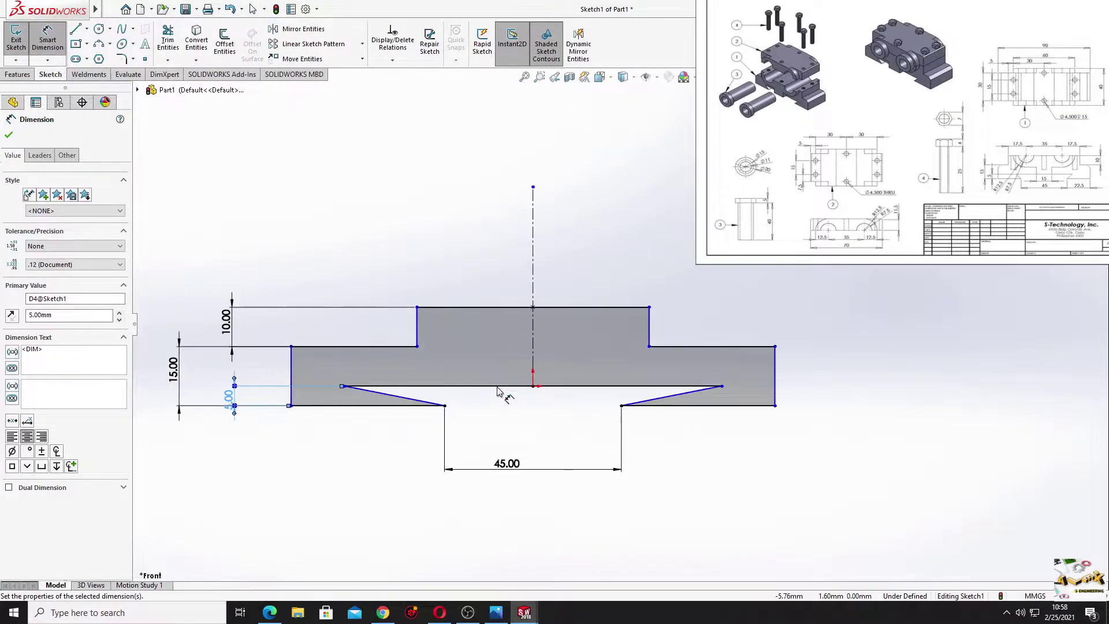
pyautogui.scroll(-1, 479, 381)
pyautogui.rightClick(286, 184)
pyautogui.click(300, 217)
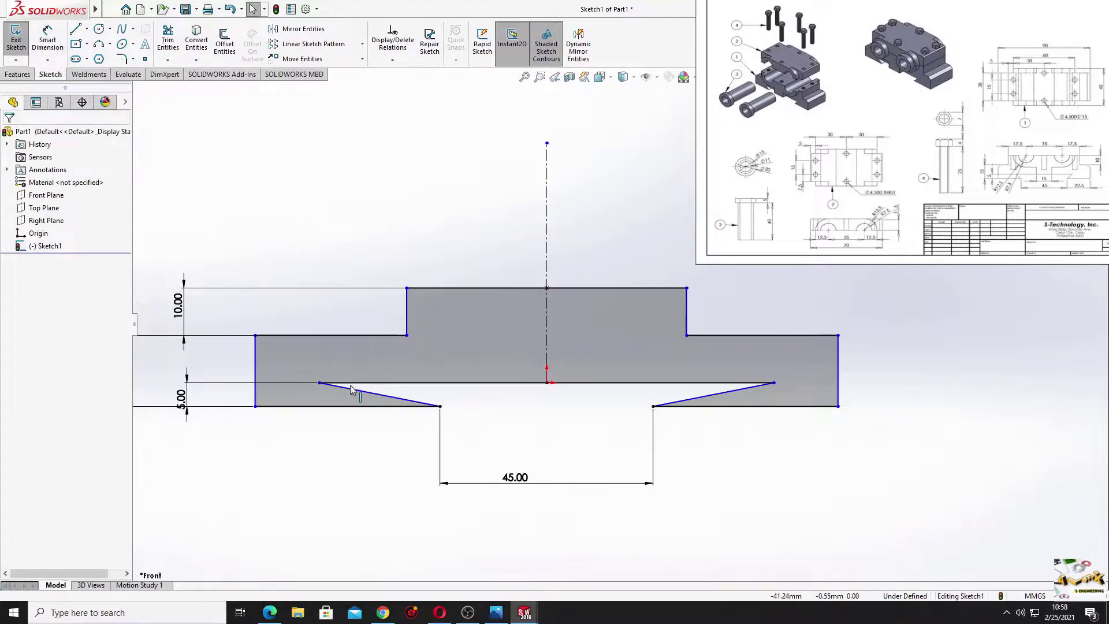
pyautogui.moveTo(317, 382); pyautogui.dragTo(396, 384)
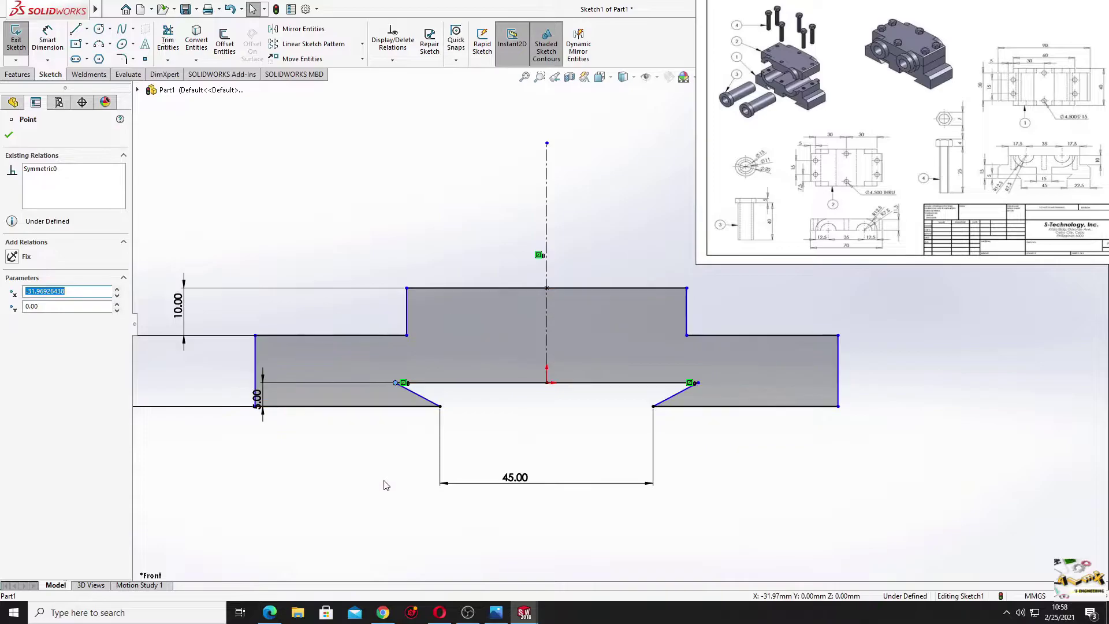
pyautogui.click(396, 471)
pyautogui.keyDown('ctrl'); pyautogui.moveTo(396, 471); pyautogui.dragTo(364, 484, button='middle'); pyautogui.keyUp('ctrl')
pyautogui.press('Escape')
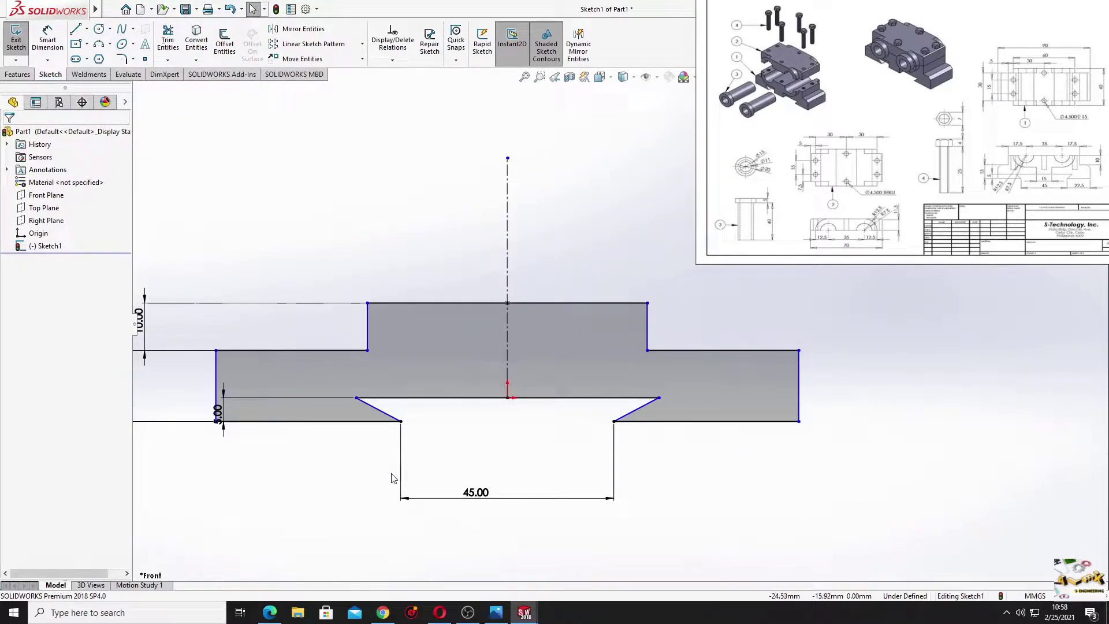
# Dimension the top width of the upper step at 70 mm, then exit dimensioning.
pyautogui.press('d')
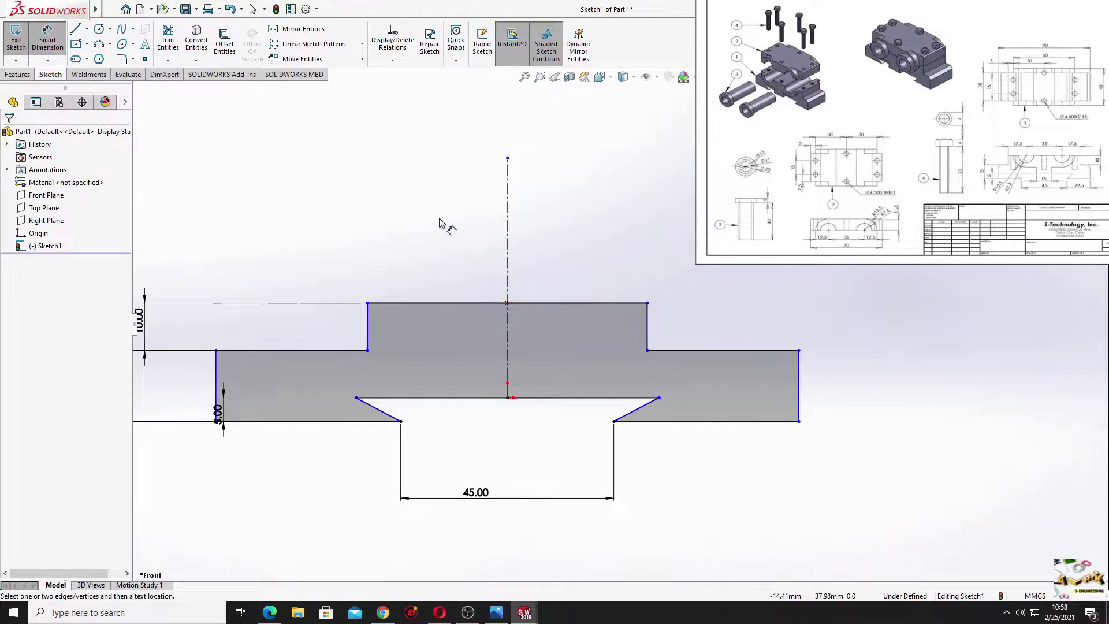
pyautogui.click(426, 303)
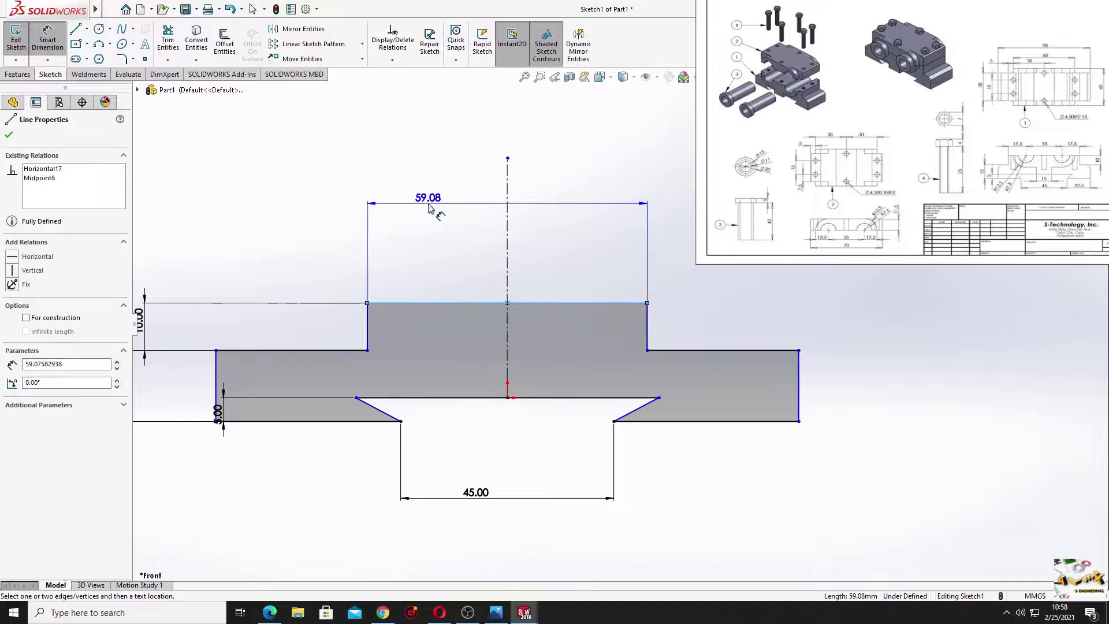
pyautogui.click(437, 231)
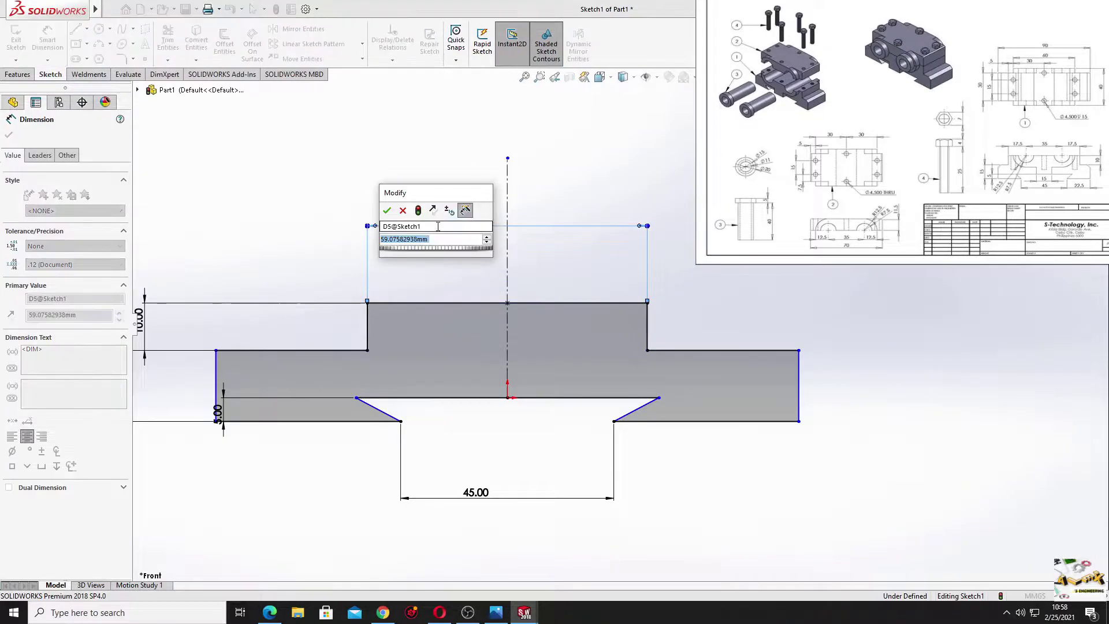
pyautogui.write('70')
pyautogui.press('Return')
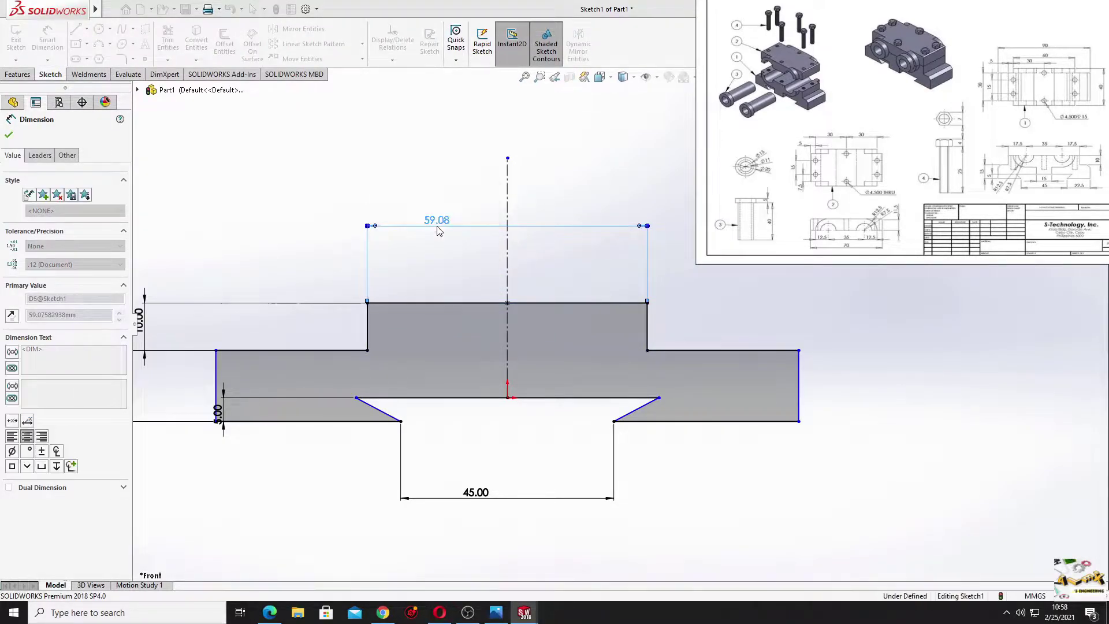
pyautogui.rightClick(284, 224)
pyautogui.click(310, 261)
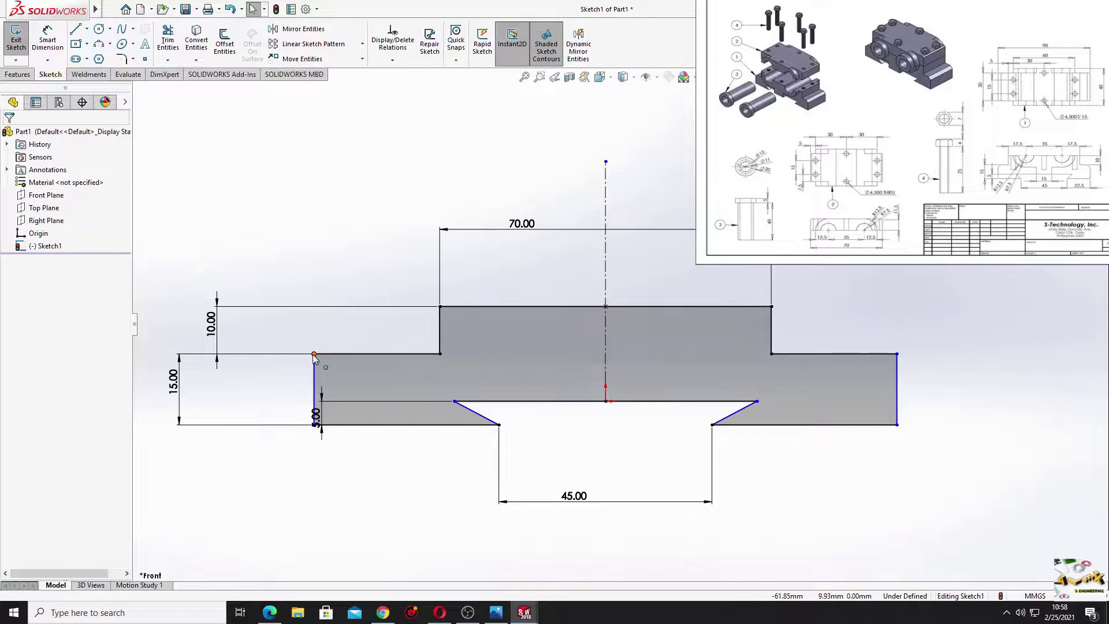
# Adjust the base's left edge and dimension the overall base width at 90 mm.
pyautogui.moveTo(313, 354)
pyautogui.mouseDown()
pyautogui.moveTo(265, 353)
pyautogui.moveTo(337, 363)
pyautogui.mouseUp()
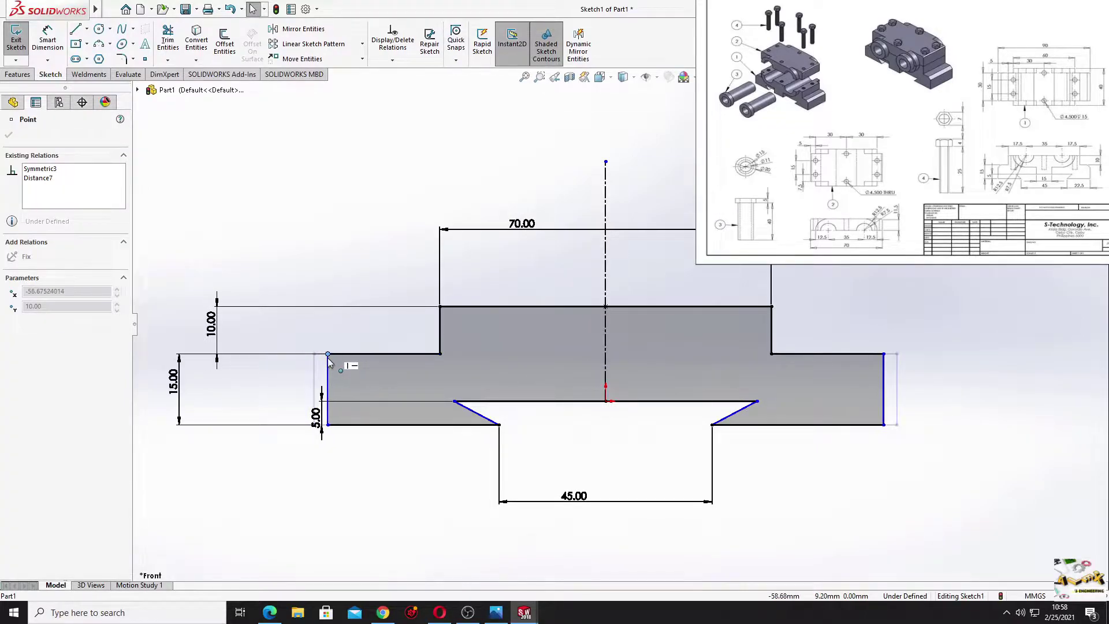
pyautogui.click(311, 196)
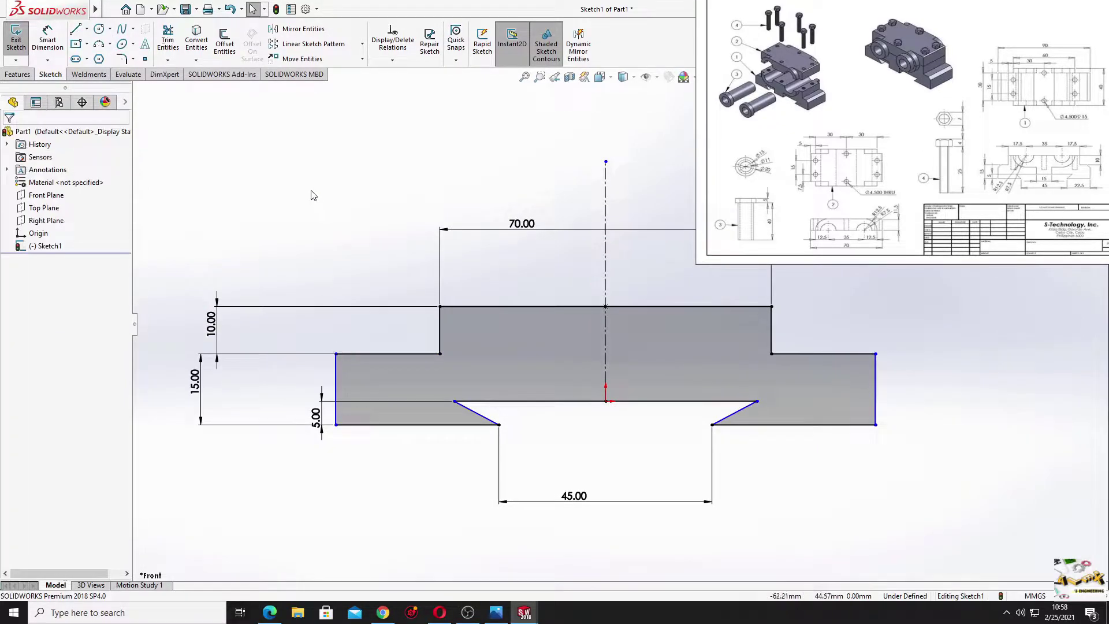
pyautogui.click(48, 41)
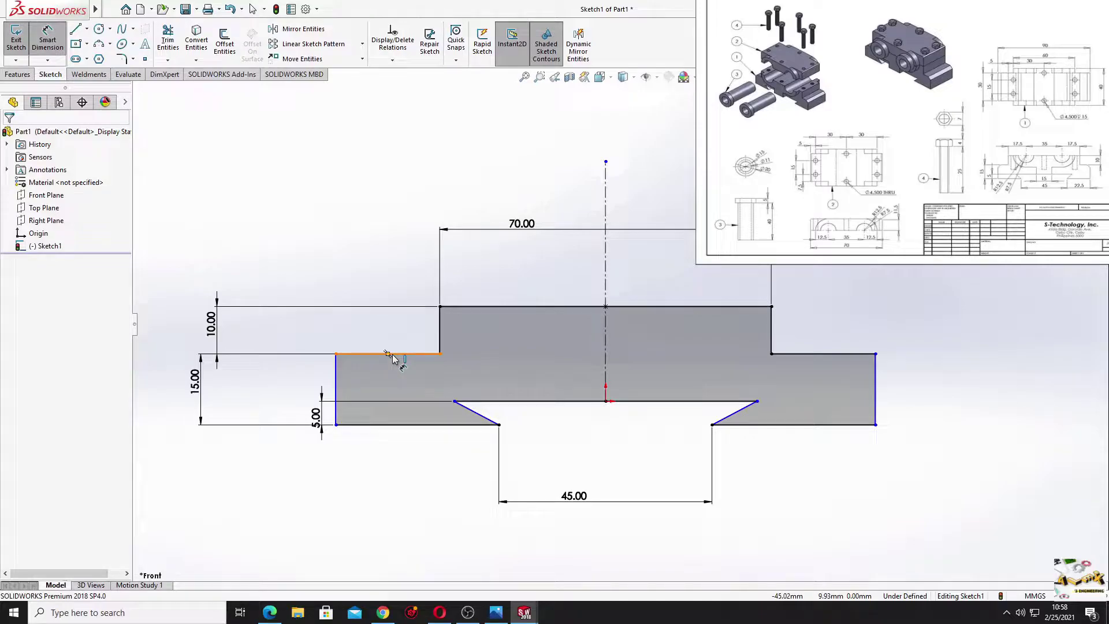
pyautogui.click(336, 379)
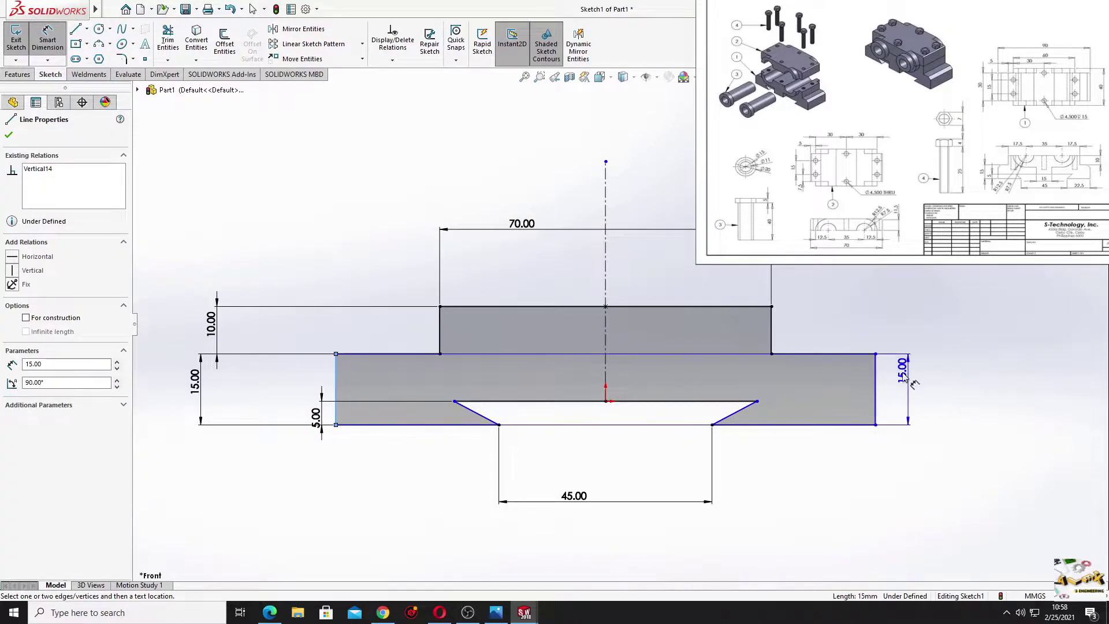
pyautogui.click(875, 386)
pyautogui.click(610, 132)
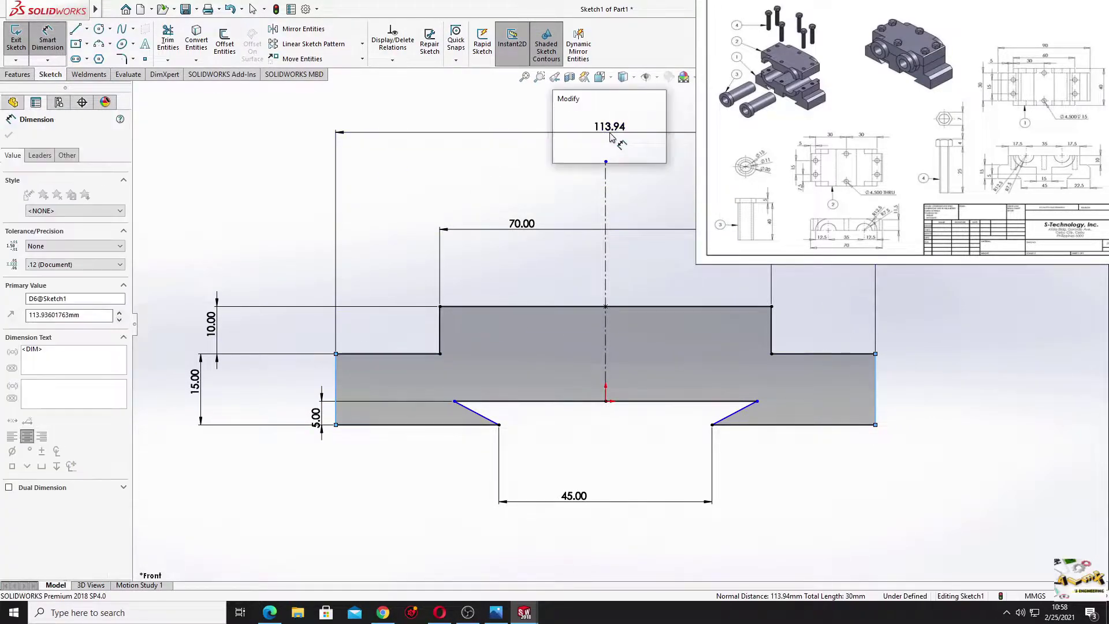
pyautogui.write('90')
pyautogui.press('Return')
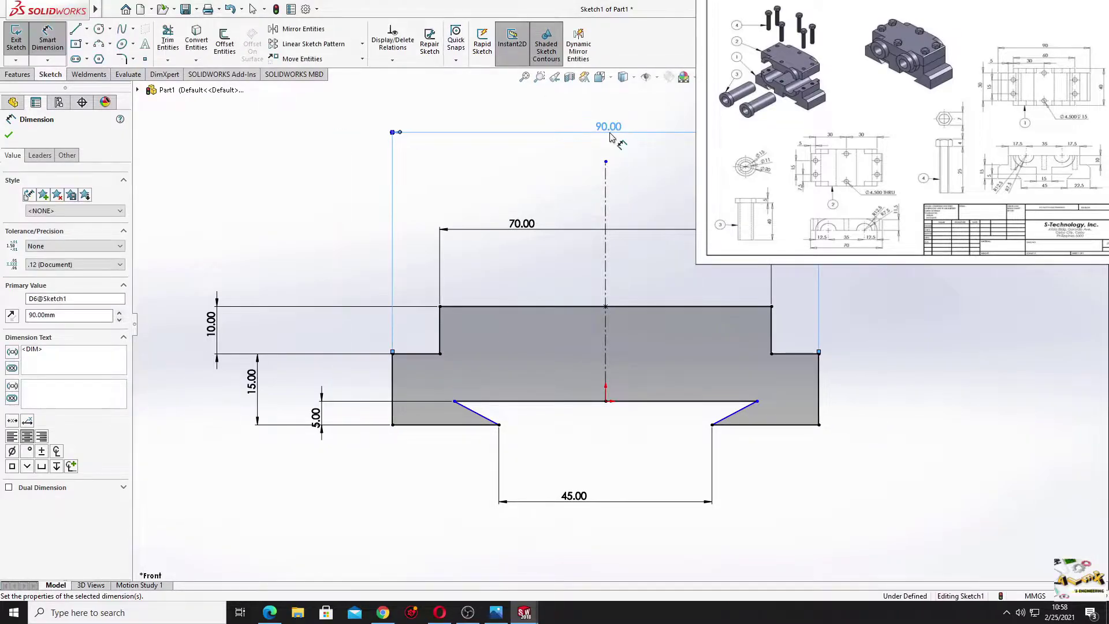
# Place a length dimension on the line above the notch.
pyautogui.click(284, 213)
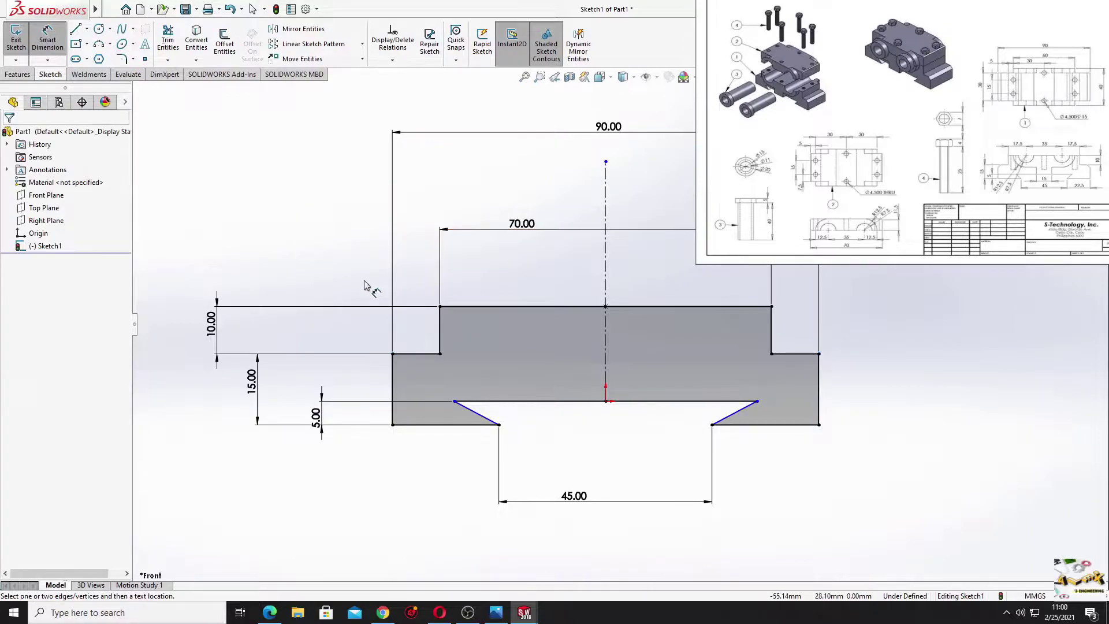
pyautogui.click(570, 402)
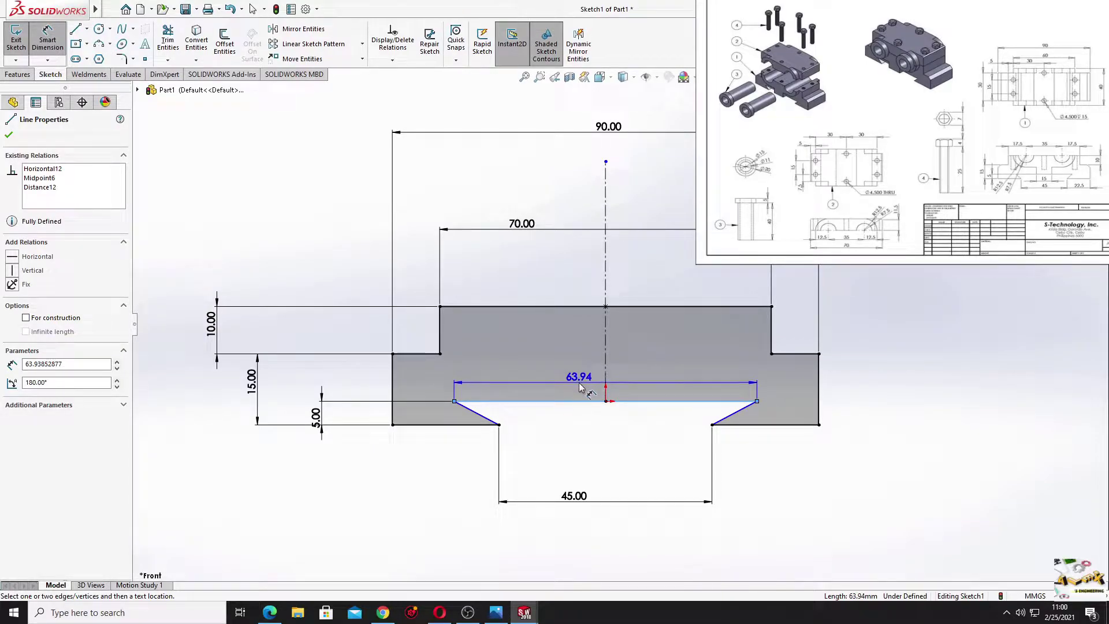
pyautogui.click(579, 382)
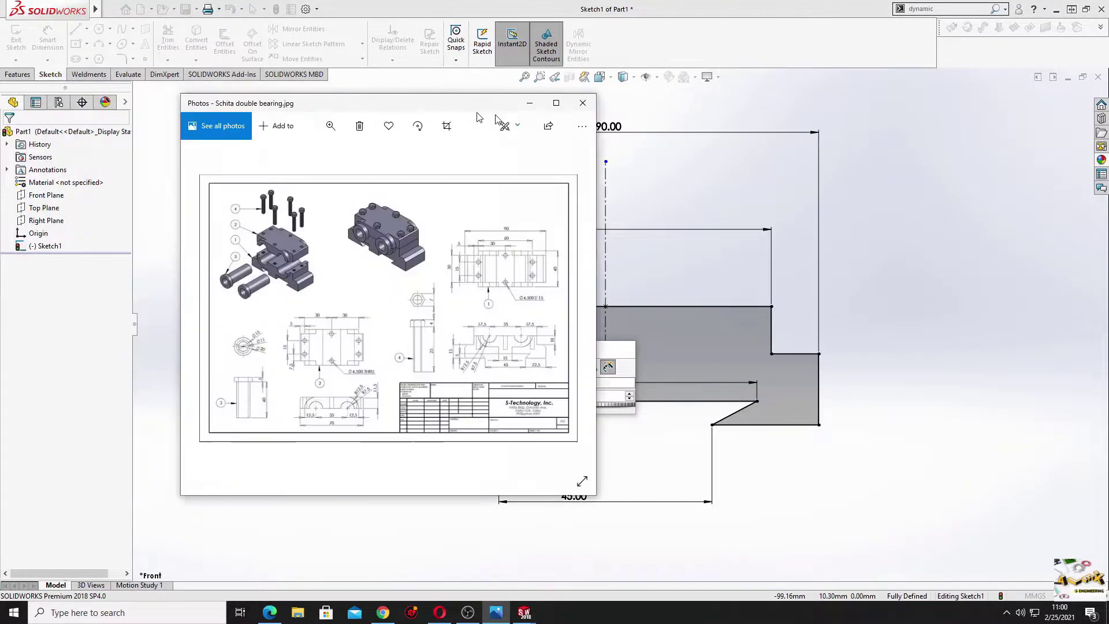
# Maximize and zoom into the bearing drawing to read the front view dimensions, then restore the window.
pyautogui.click(765, 153)
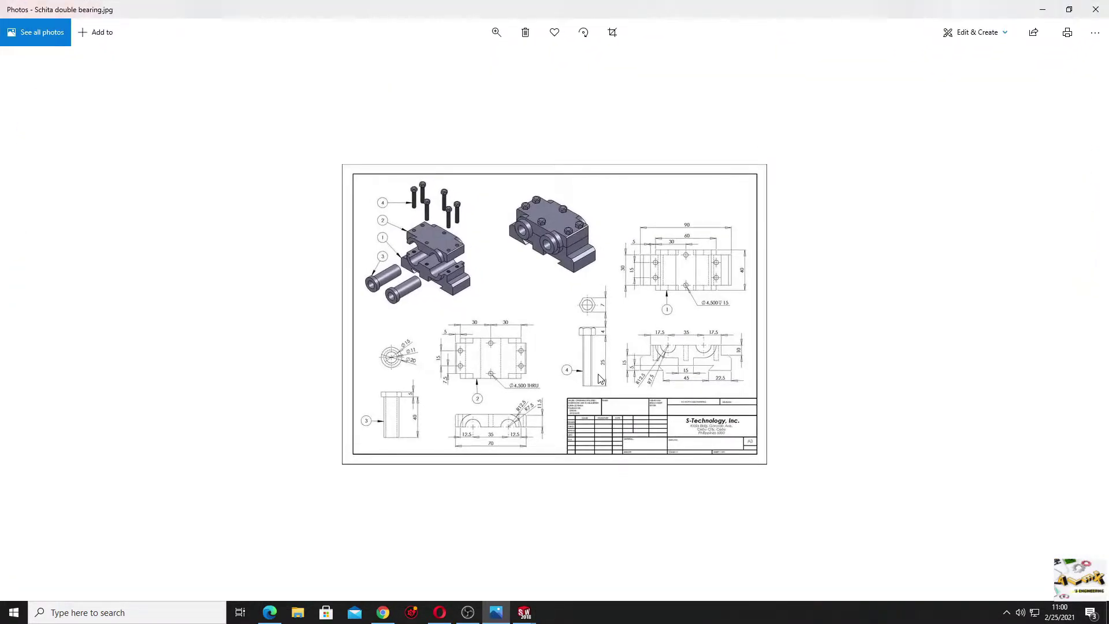
pyautogui.scroll(2, 599, 378)
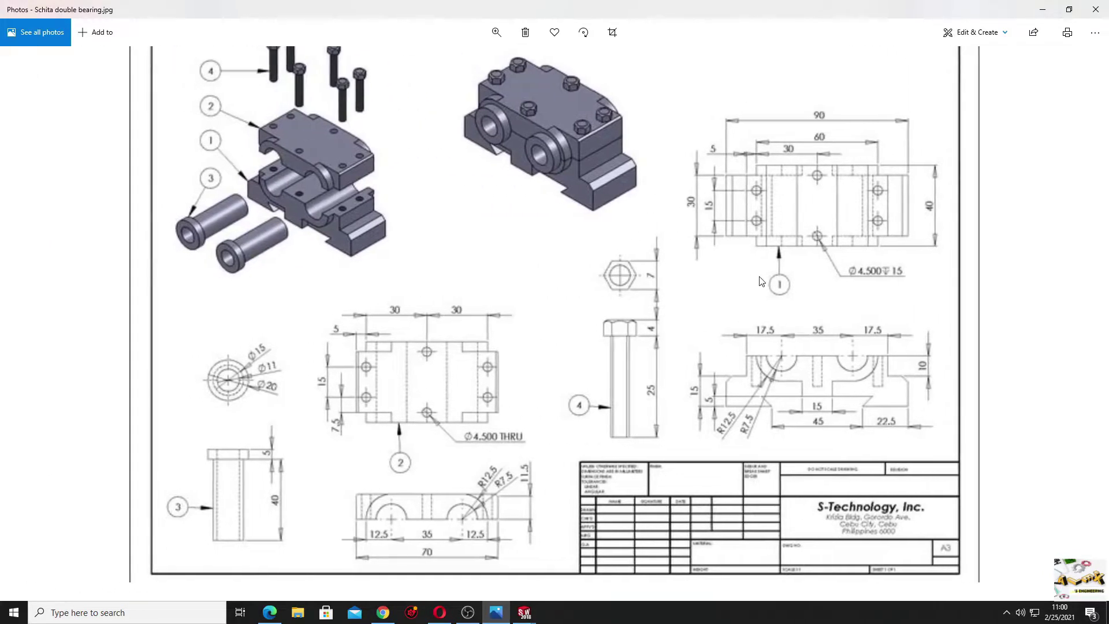
pyautogui.click(496, 32)
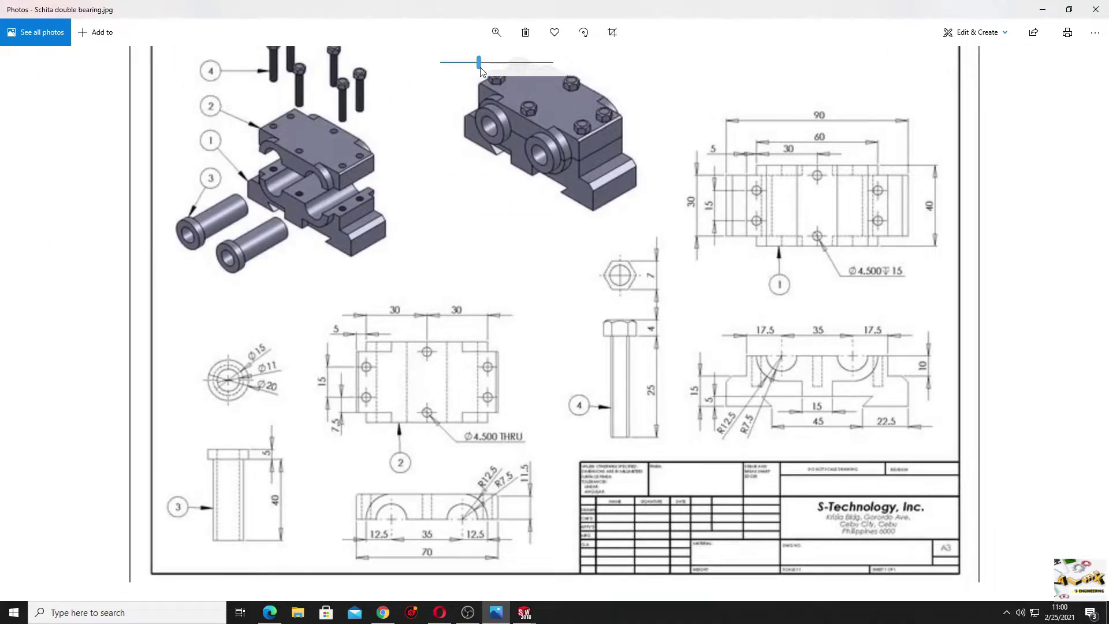
pyautogui.moveTo(481, 70); pyautogui.dragTo(501, 69)
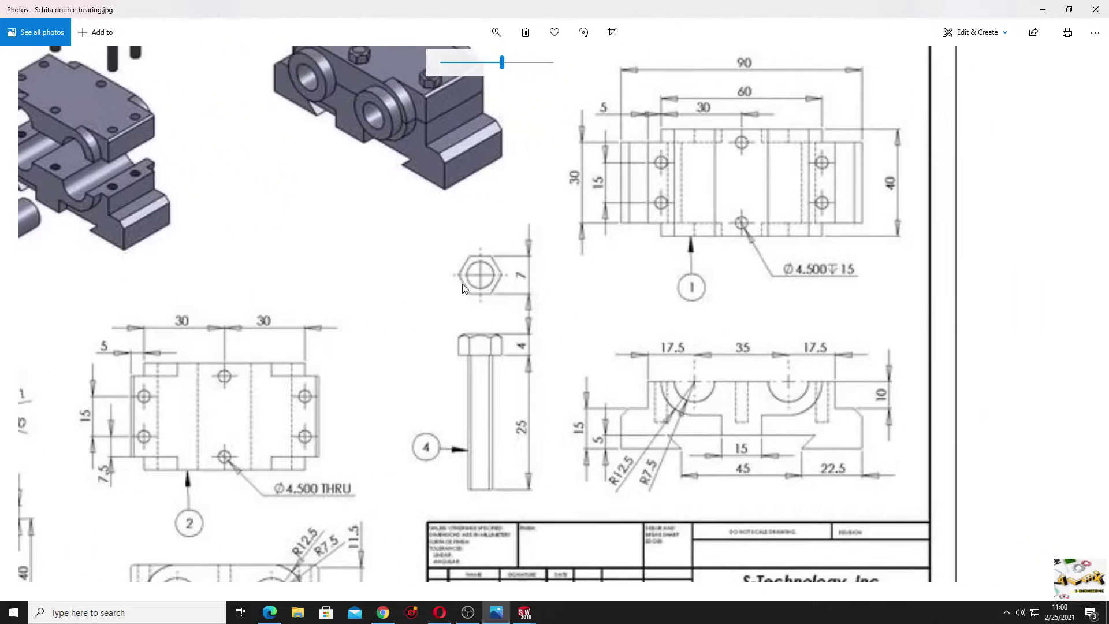
pyautogui.moveTo(416, 312); pyautogui.dragTo(543, 315)
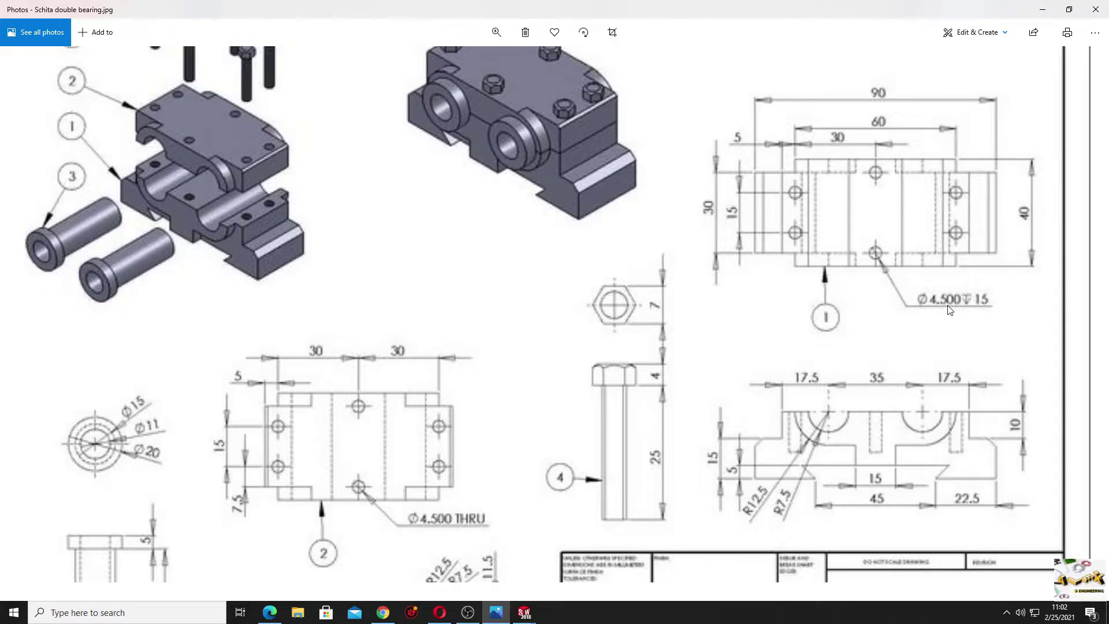
pyautogui.click(1069, 10)
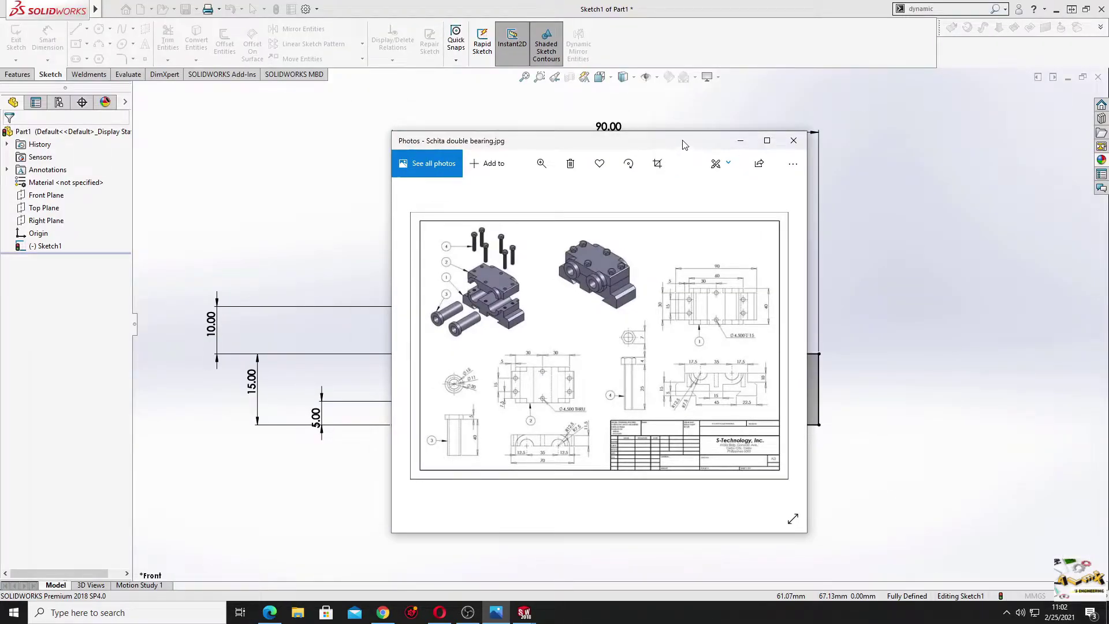
# Set the line above the notch to 55.50 mm by entering 60-4.5, then exit dimensioning.
pyautogui.click(740, 141)
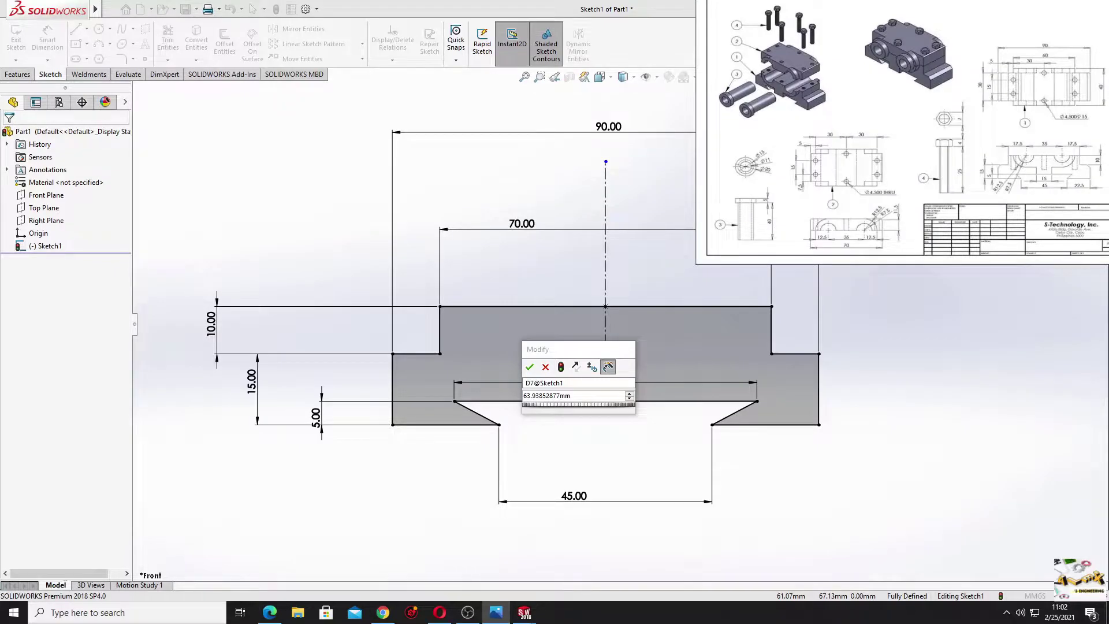
pyautogui.click(579, 396)
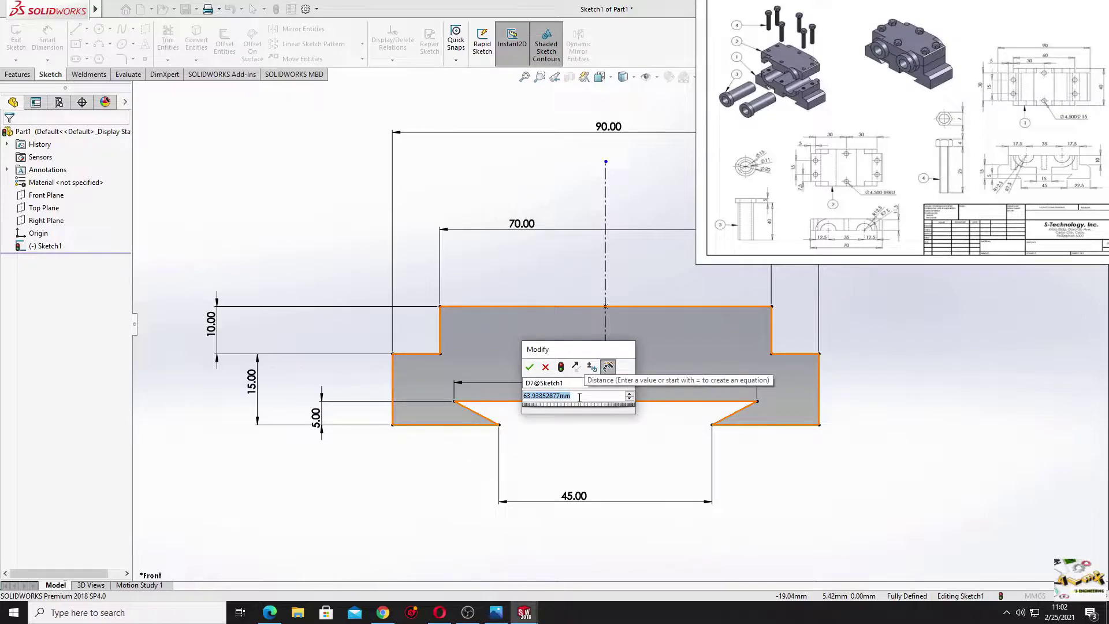
pyautogui.write('60')
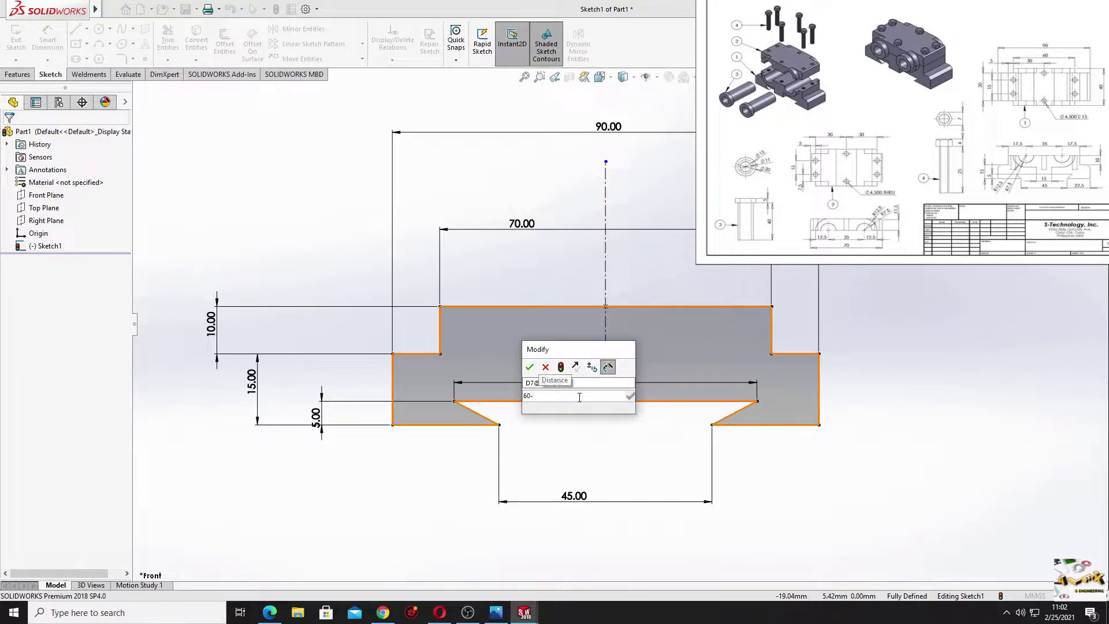
pyautogui.write('-4.5')
pyautogui.press('Return')
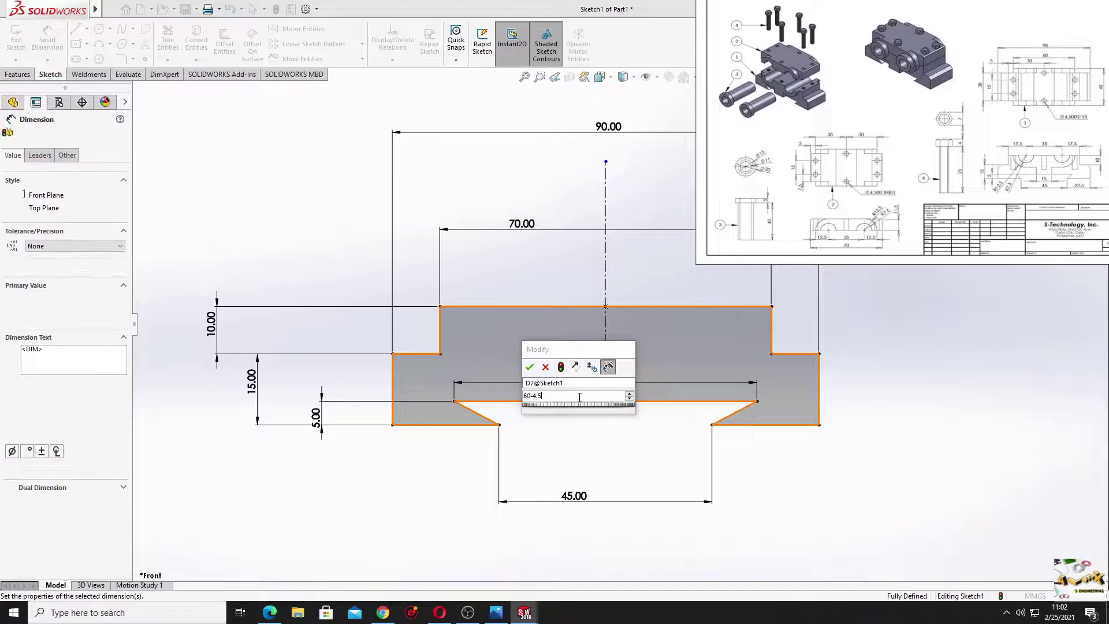
pyautogui.rightClick(418, 496)
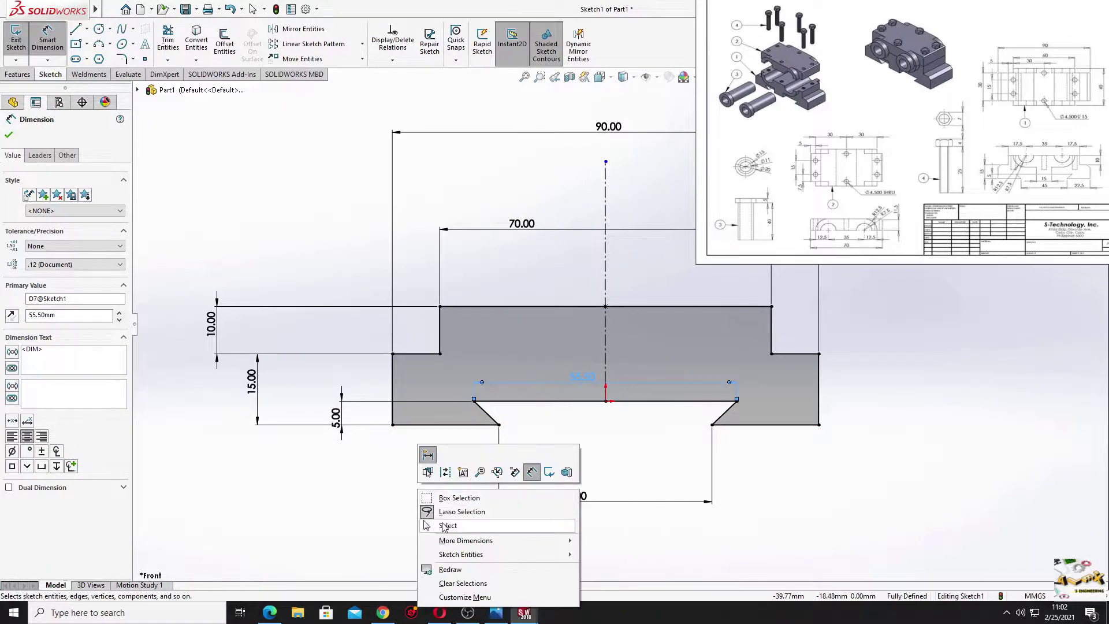
pyautogui.click(425, 501)
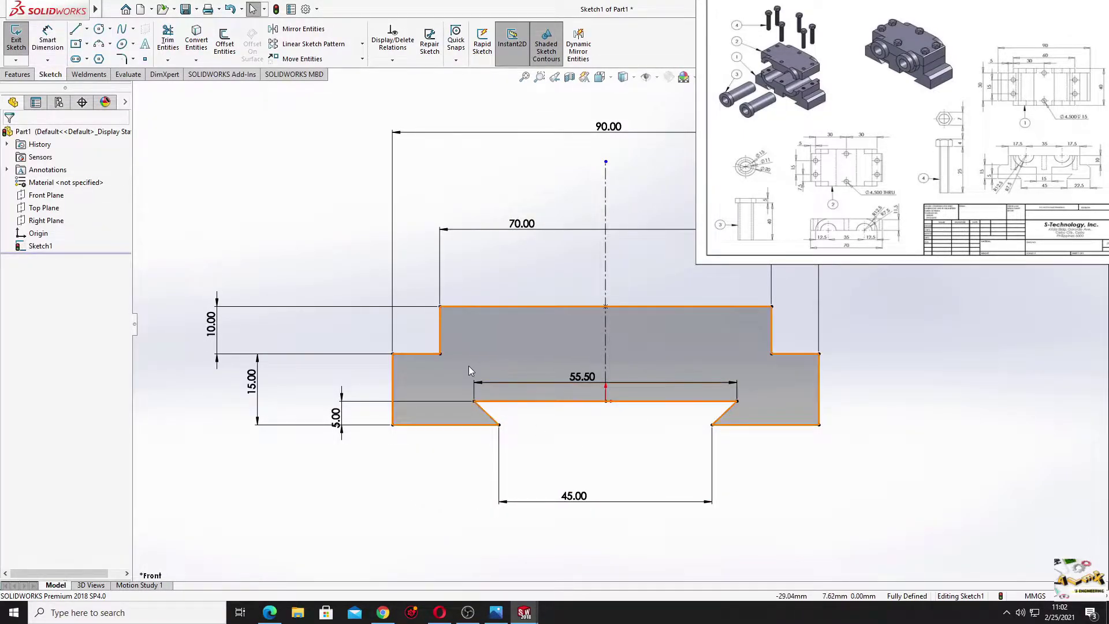
# Move the 10.00 dimension beside 15.00 and enable Dynamic Mirror about the vertical centreline.
pyautogui.scroll(-1, 243, 217)
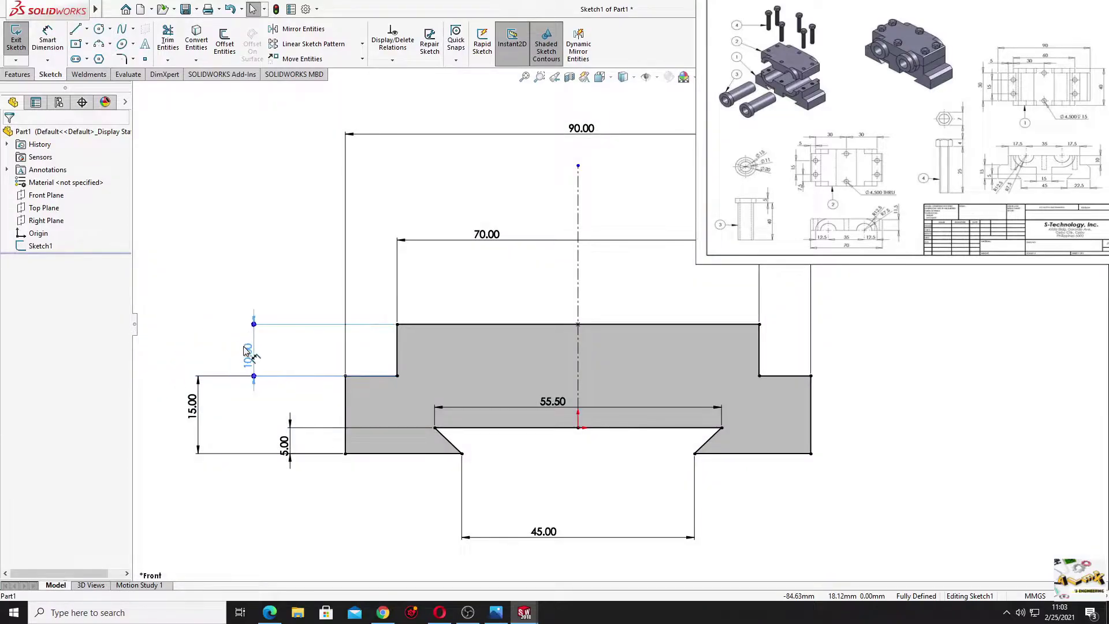
pyautogui.moveTo(149, 346); pyautogui.dragTo(276, 347)
pyautogui.scroll(-1, 454, 346)
pyautogui.keyDown('ctrl'); pyautogui.moveTo(454, 347); pyautogui.dragTo(436, 351, button='middle'); pyautogui.keyUp('ctrl')
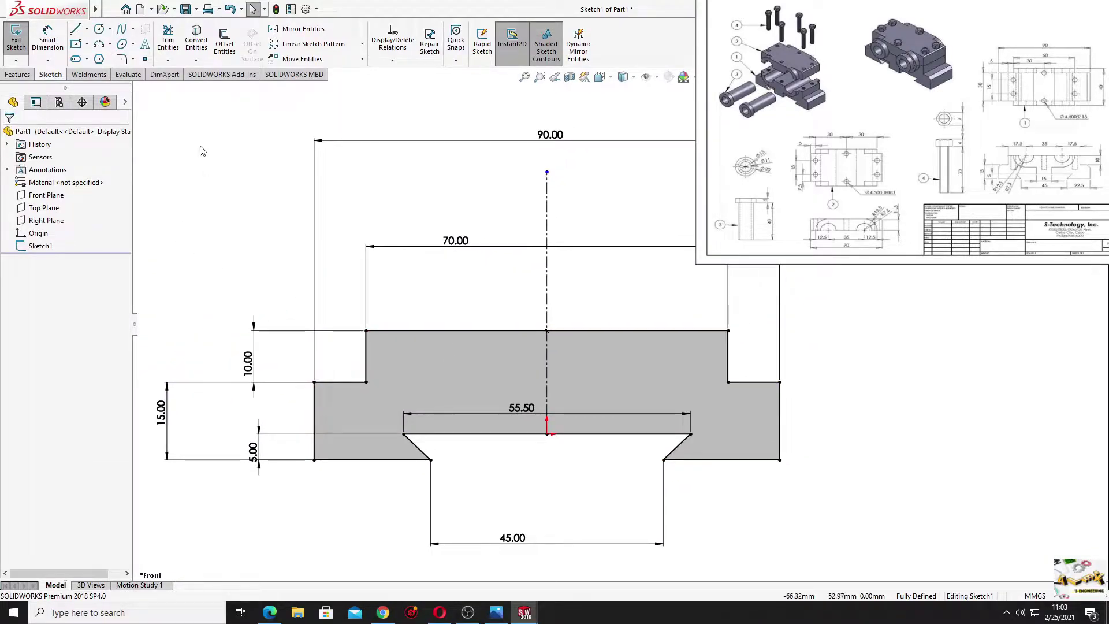
pyautogui.click(578, 46)
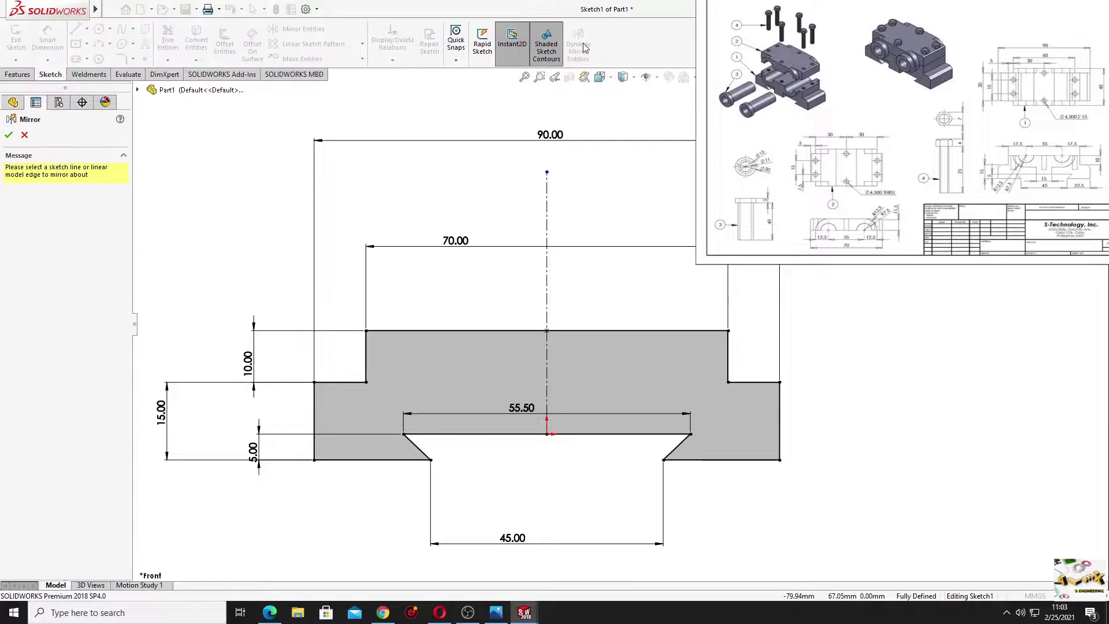
pyautogui.click(546, 234)
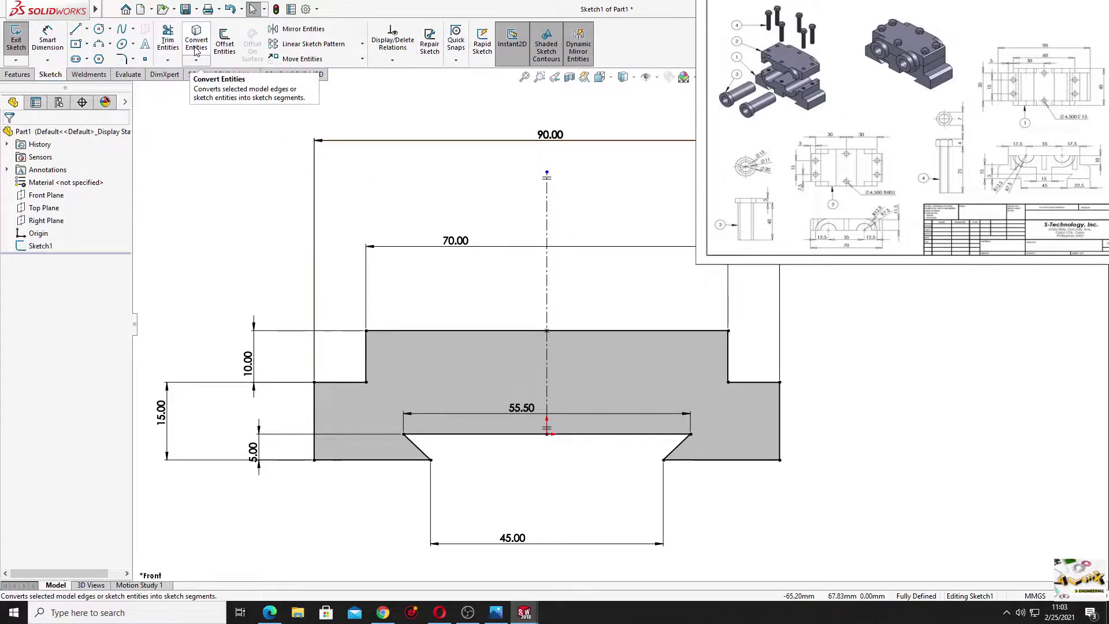
# Draw a centerpoint-arc semicircle on the top edge, mirrored to the other side.
pyautogui.click(109, 45)
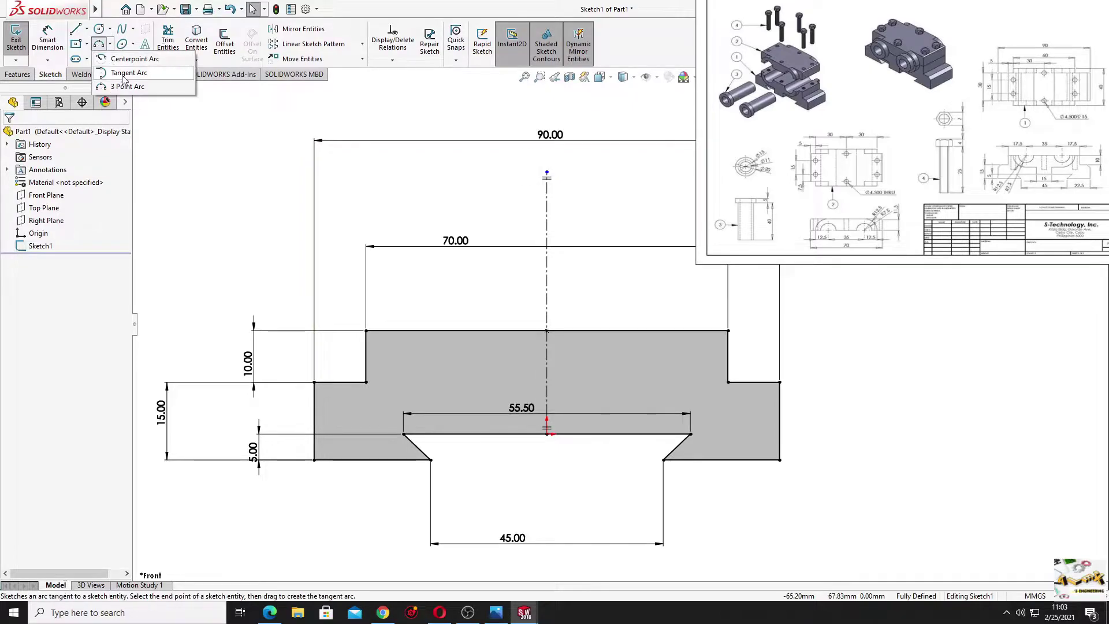
pyautogui.click(131, 59)
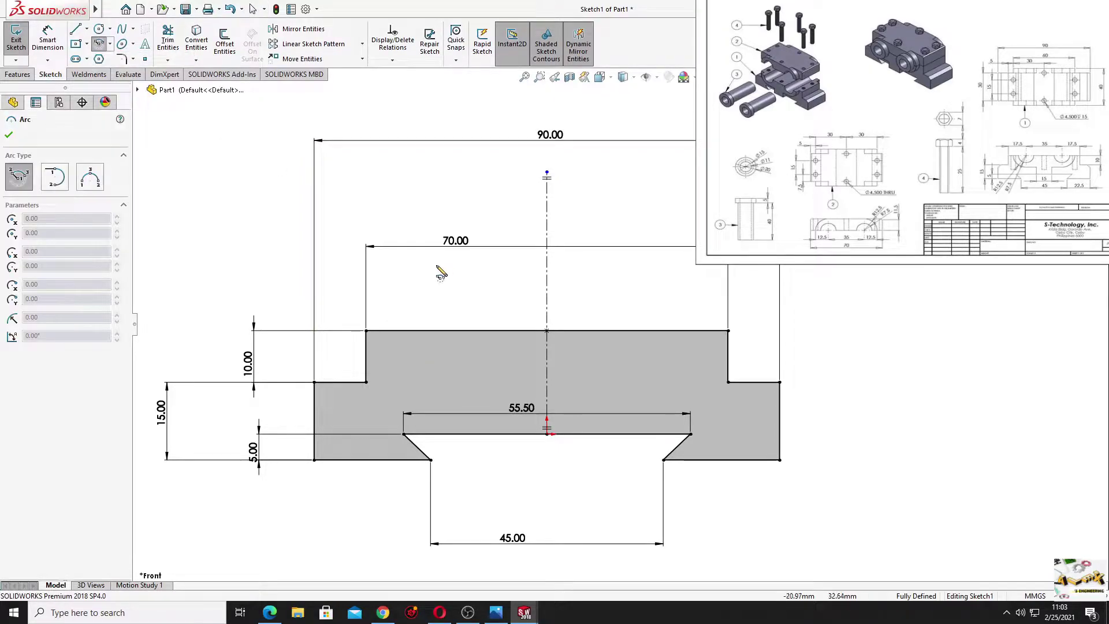
pyautogui.click(449, 331)
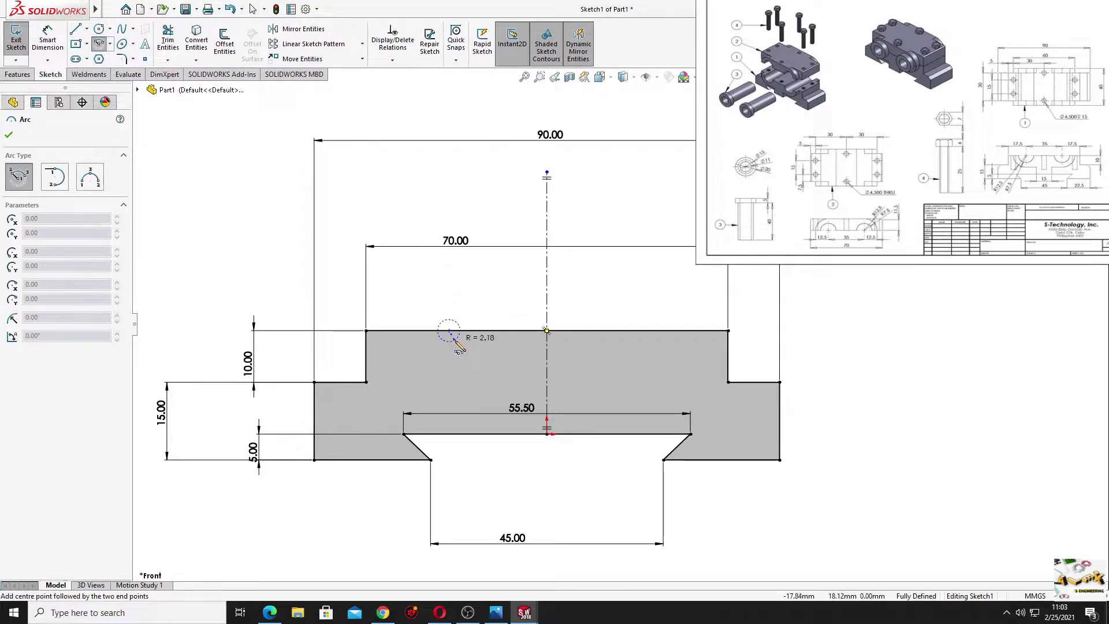
pyautogui.click(503, 331)
pyautogui.click(394, 331)
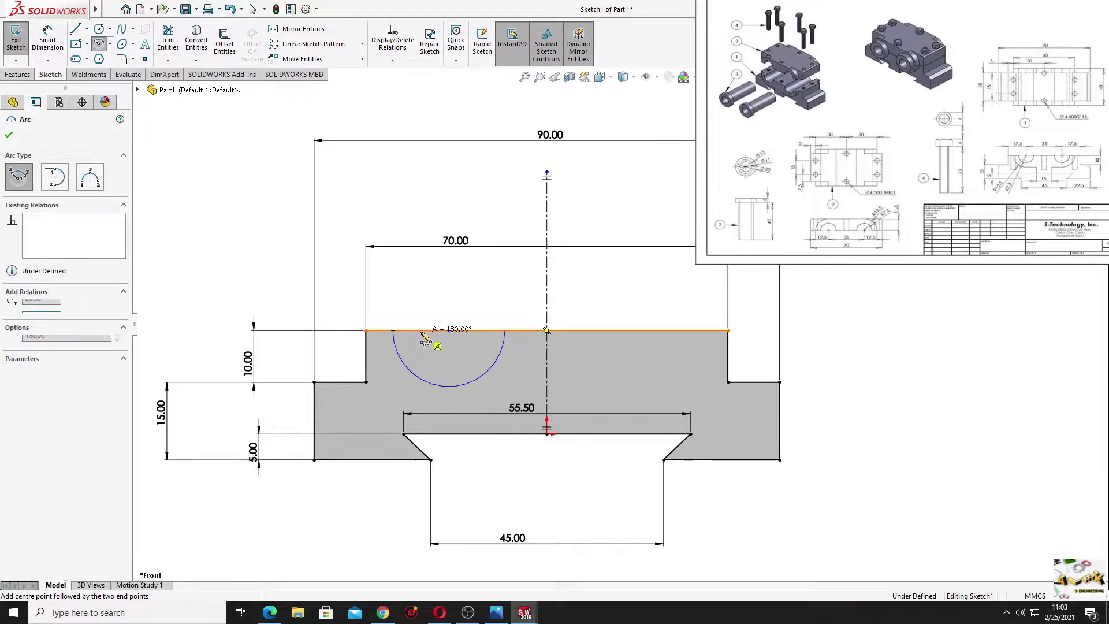
pyautogui.rightClick(324, 246)
pyautogui.click(340, 247)
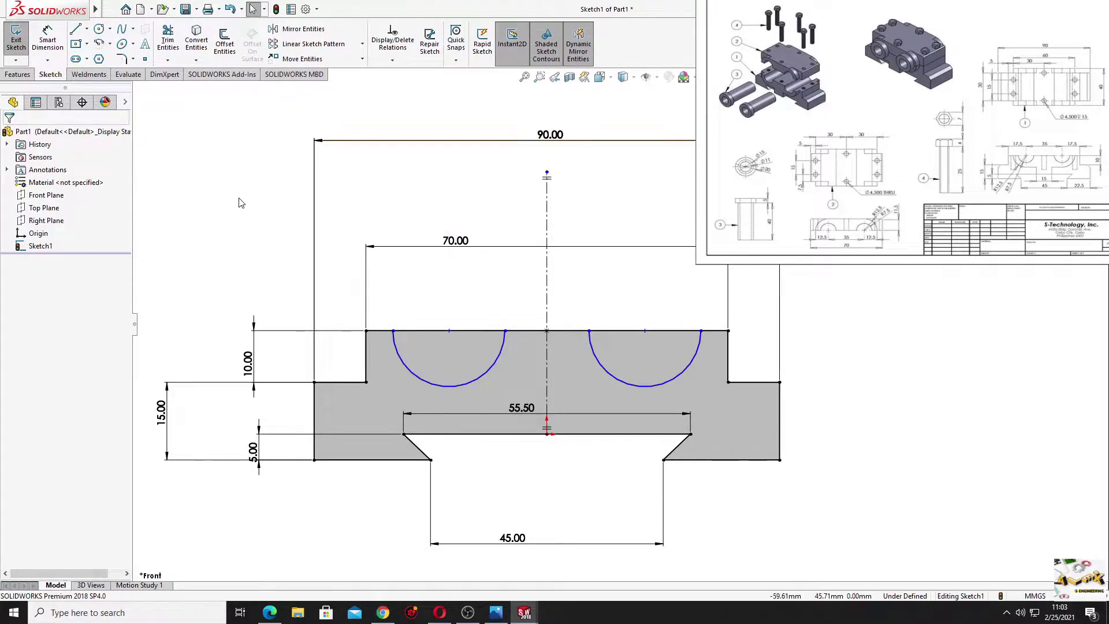
# Dimension the arc centres 35 mm apart and the left arc radius as 7.5 mm.
pyautogui.click(44, 36)
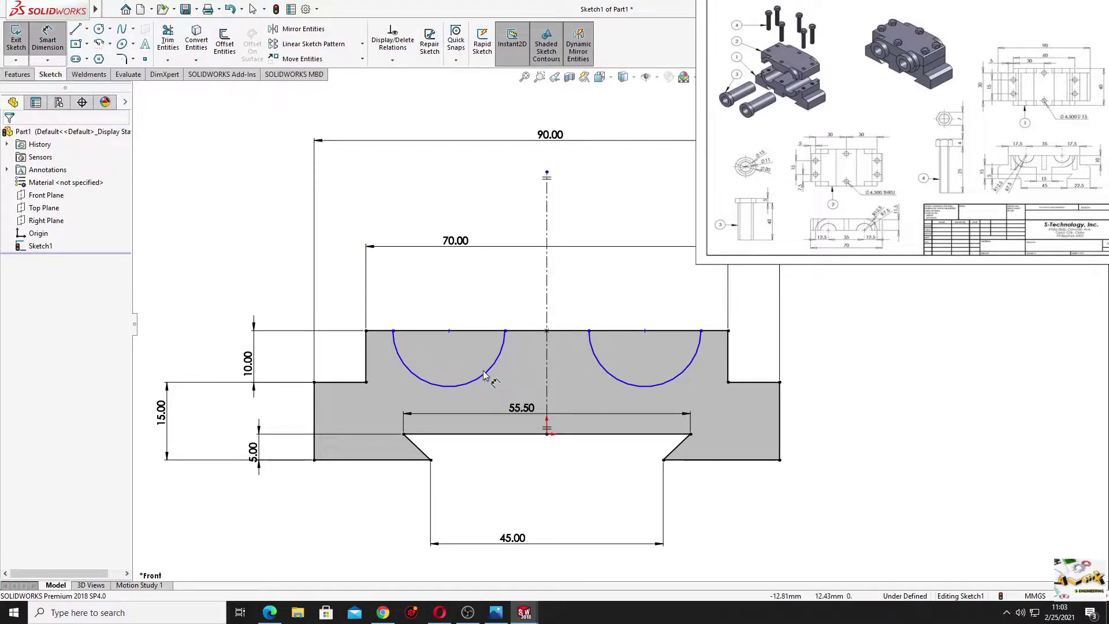
pyautogui.click(450, 331)
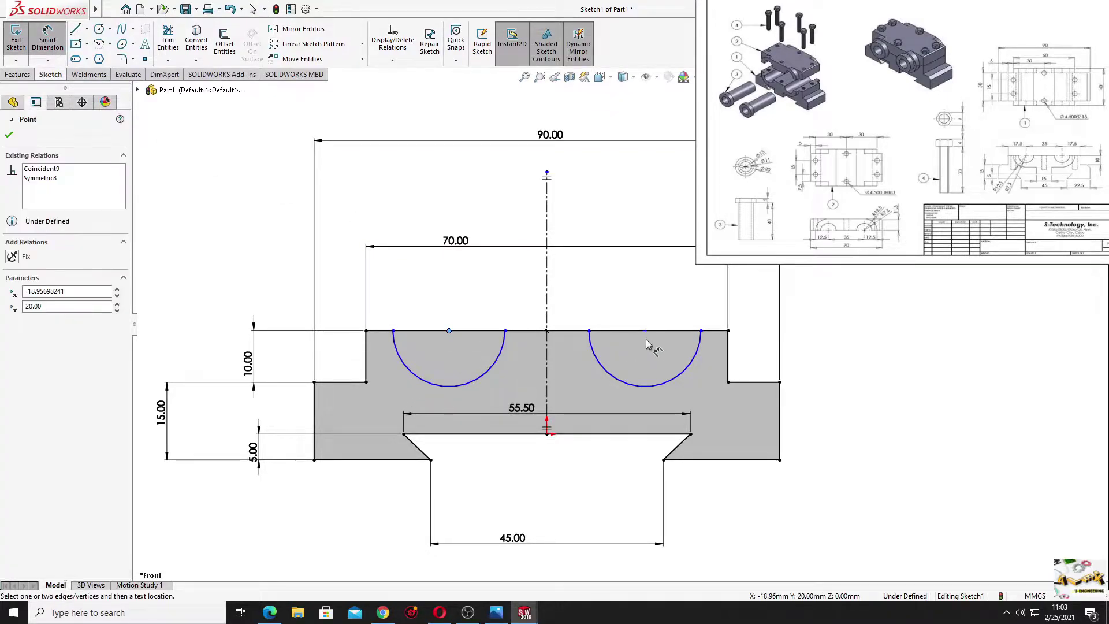
pyautogui.click(645, 331)
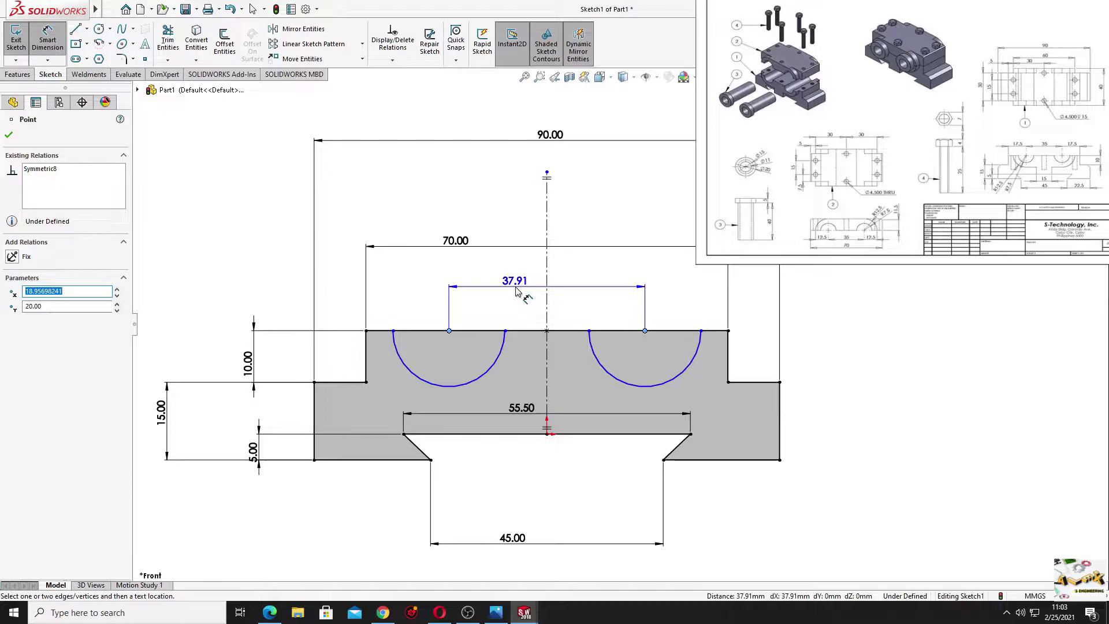
pyautogui.click(516, 289)
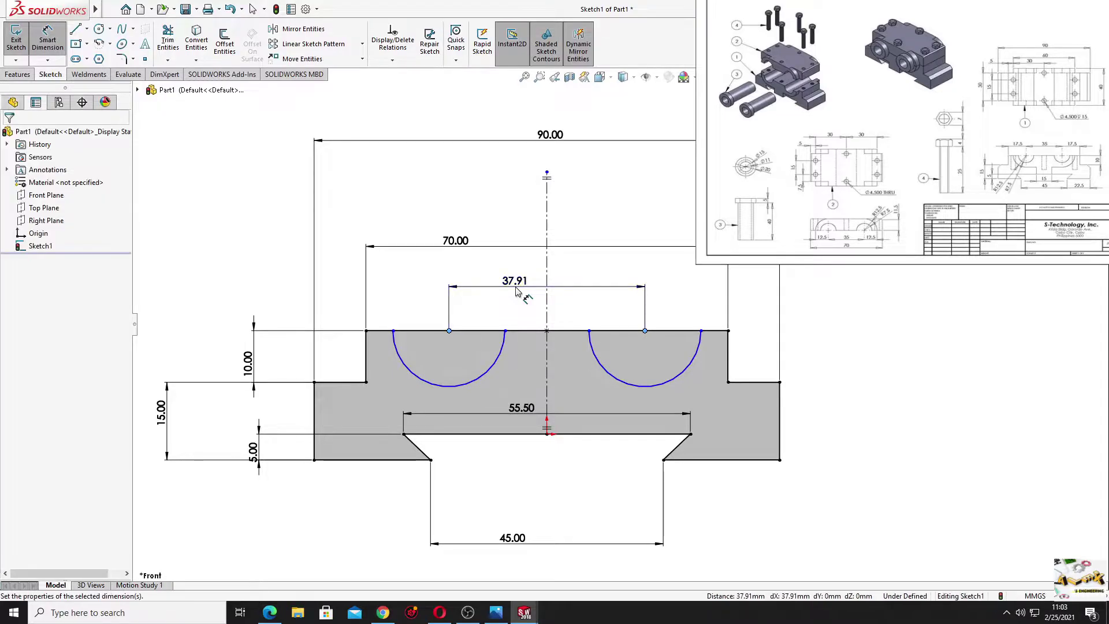
pyautogui.write('35')
pyautogui.press('Return')
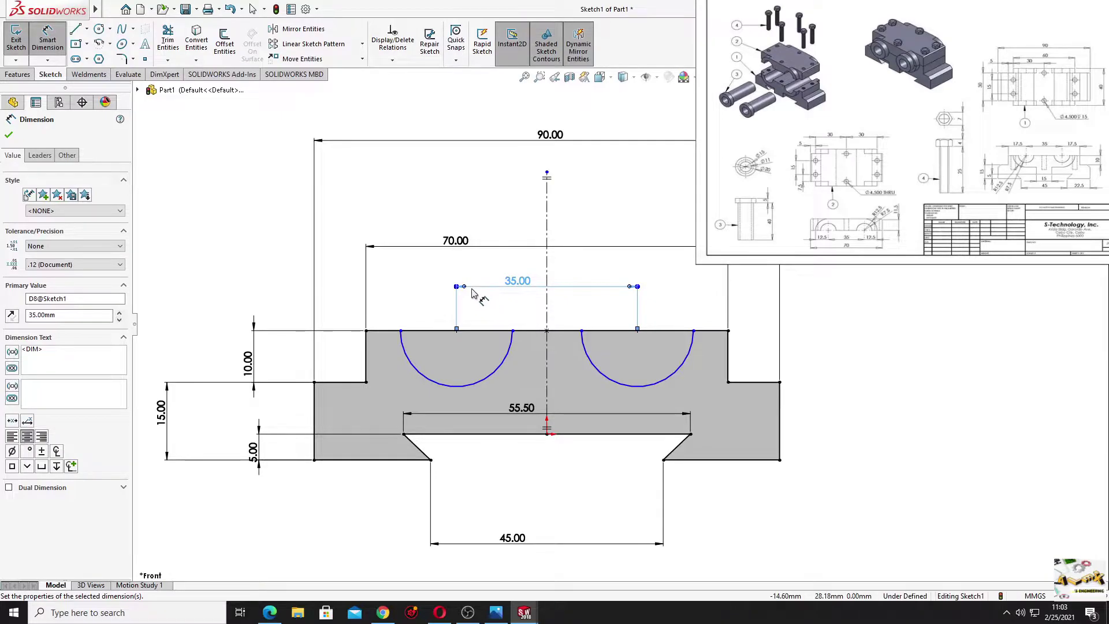
pyautogui.click(417, 370)
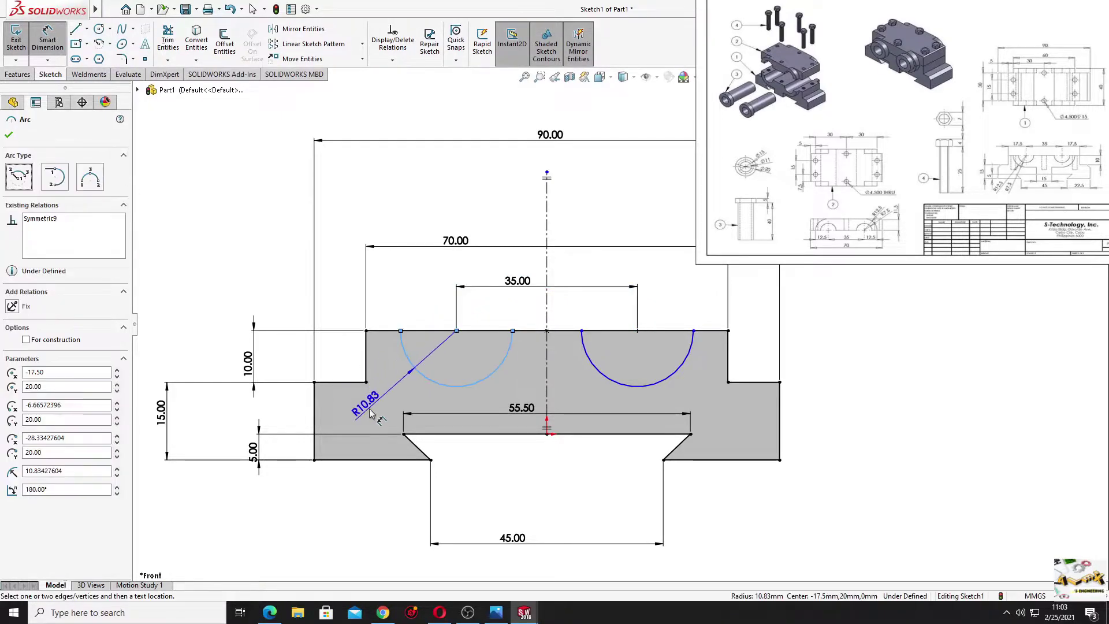
pyautogui.click(374, 411)
pyautogui.write('7.5')
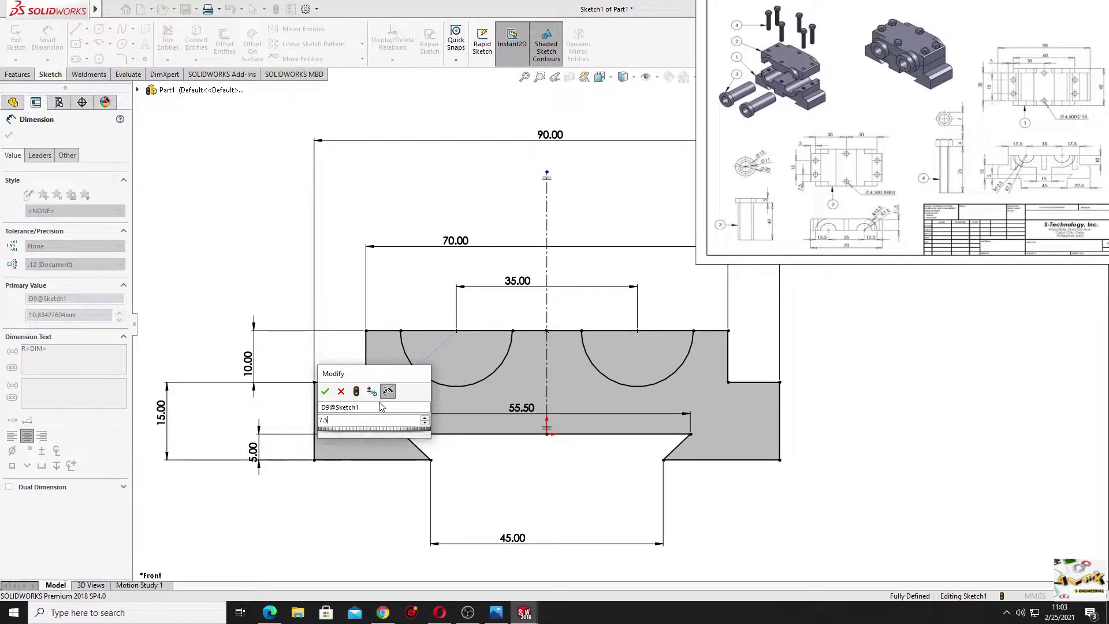
pyautogui.press('Return')
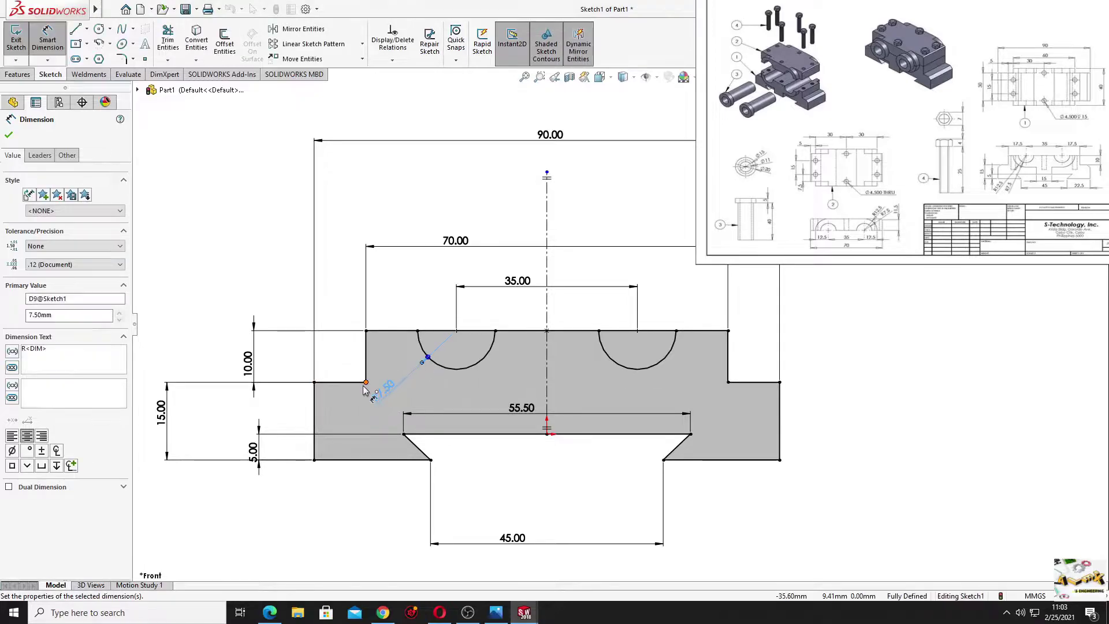
pyautogui.rightClick(268, 316)
pyautogui.click(274, 307)
# Trim away the top line over both semicircles with power trim.
pyautogui.press('t')
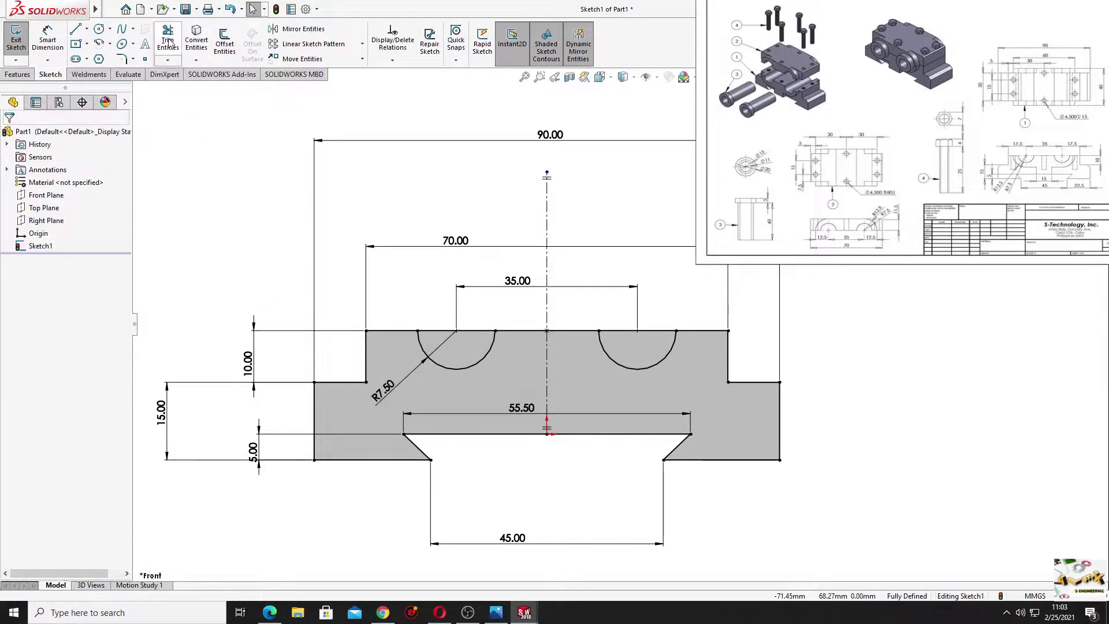
pyautogui.moveTo(471, 343); pyautogui.dragTo(483, 310)
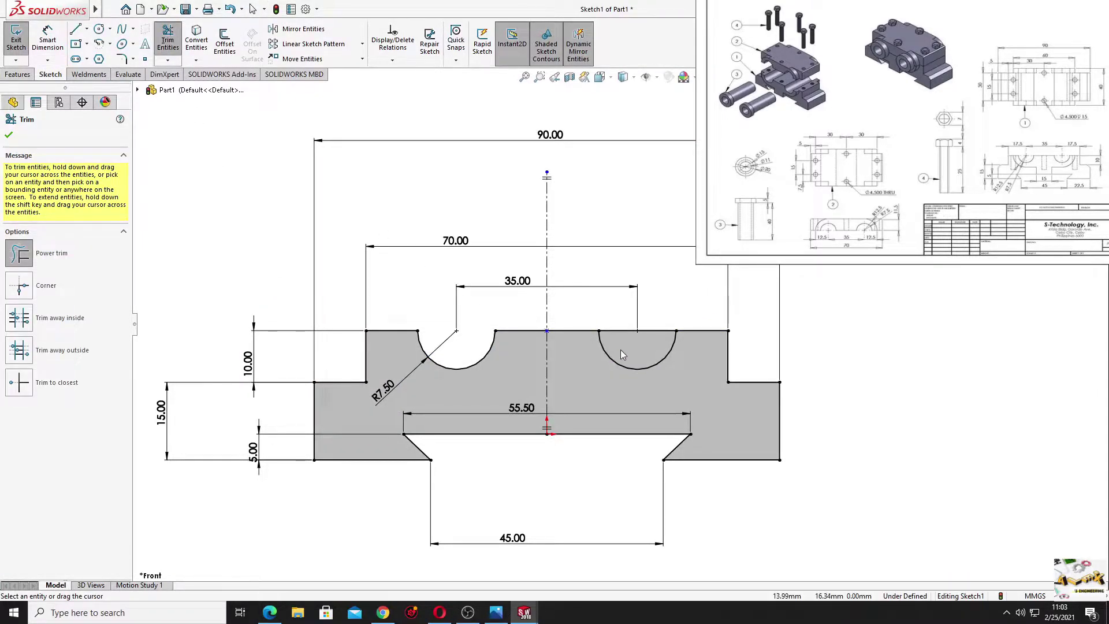
pyautogui.moveTo(654, 352); pyautogui.dragTo(680, 316)
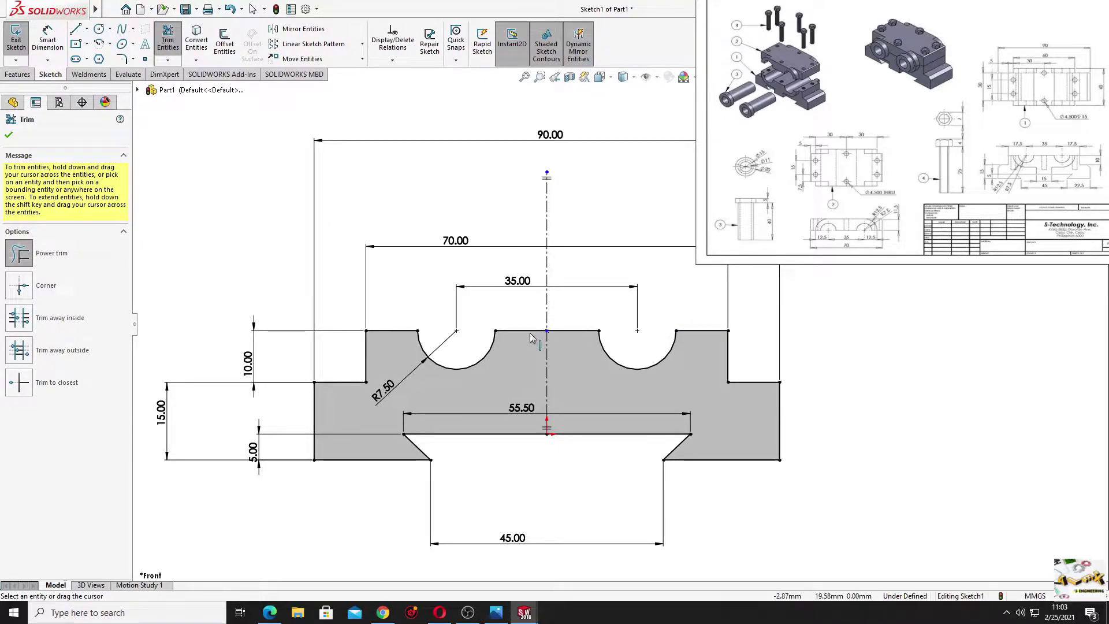
pyautogui.press('Escape')
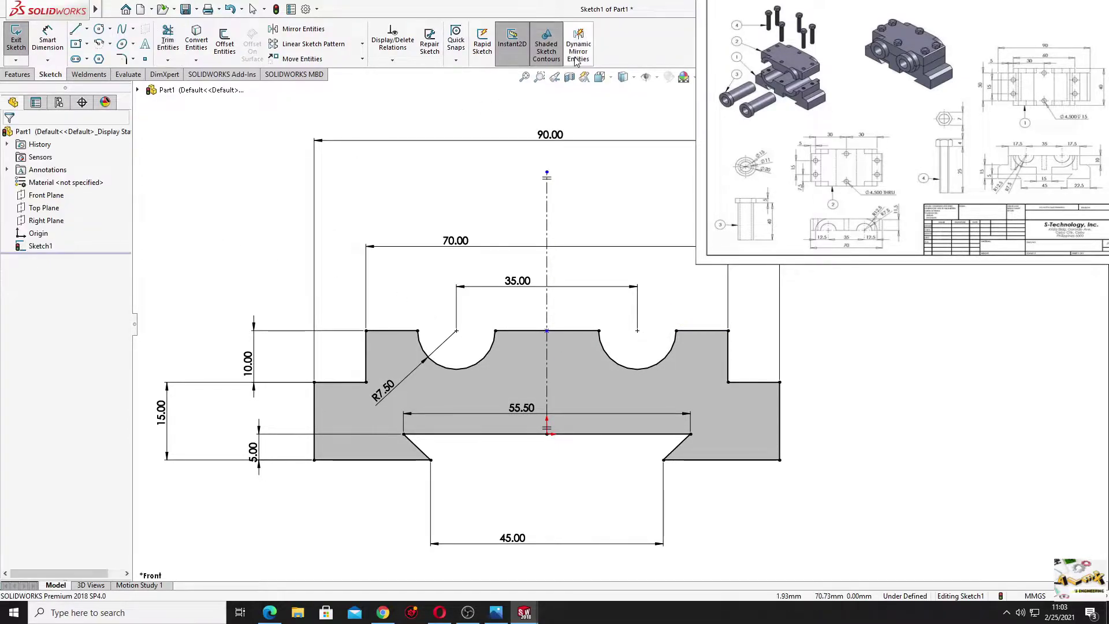
# Extrude the cutout profile 30 mm Mid Plane into a solid block.
pyautogui.click(18, 75)
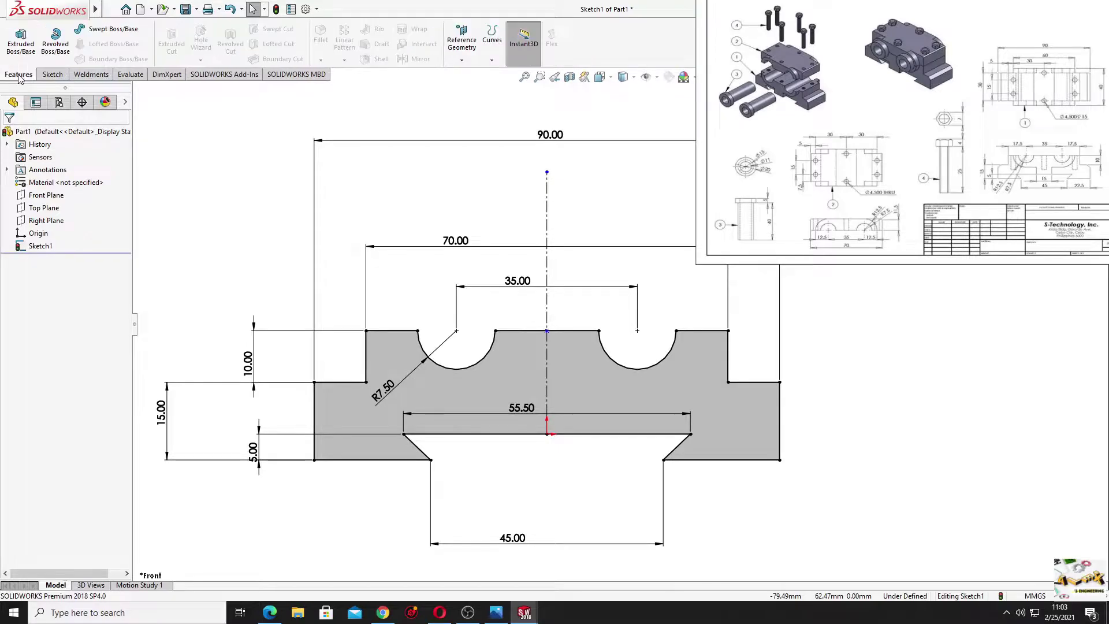
pyautogui.click(21, 40)
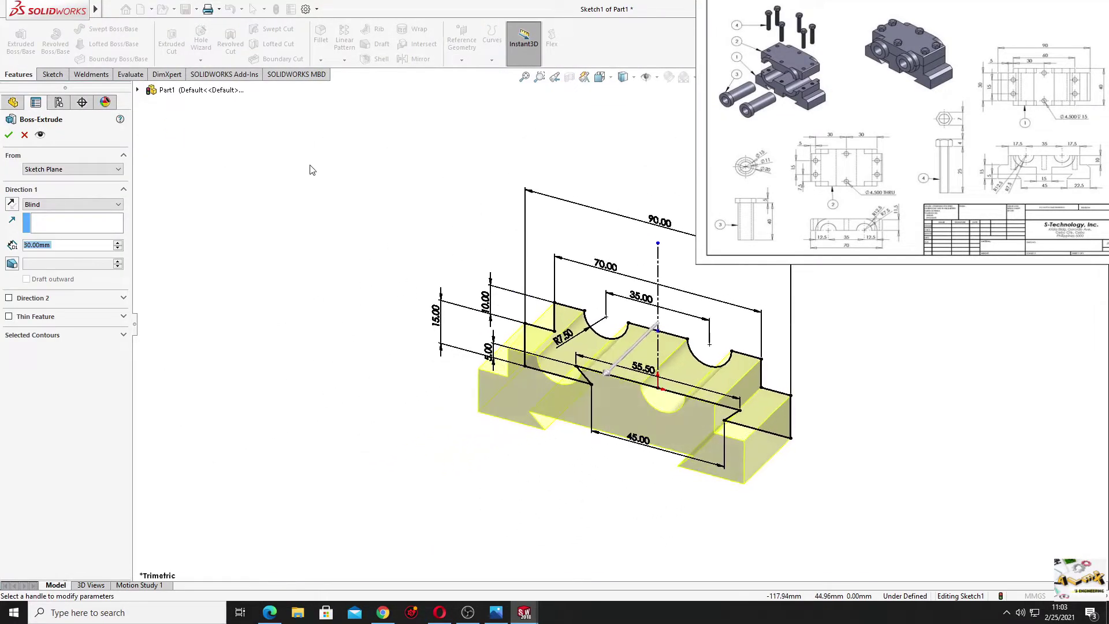
pyautogui.click(57, 205)
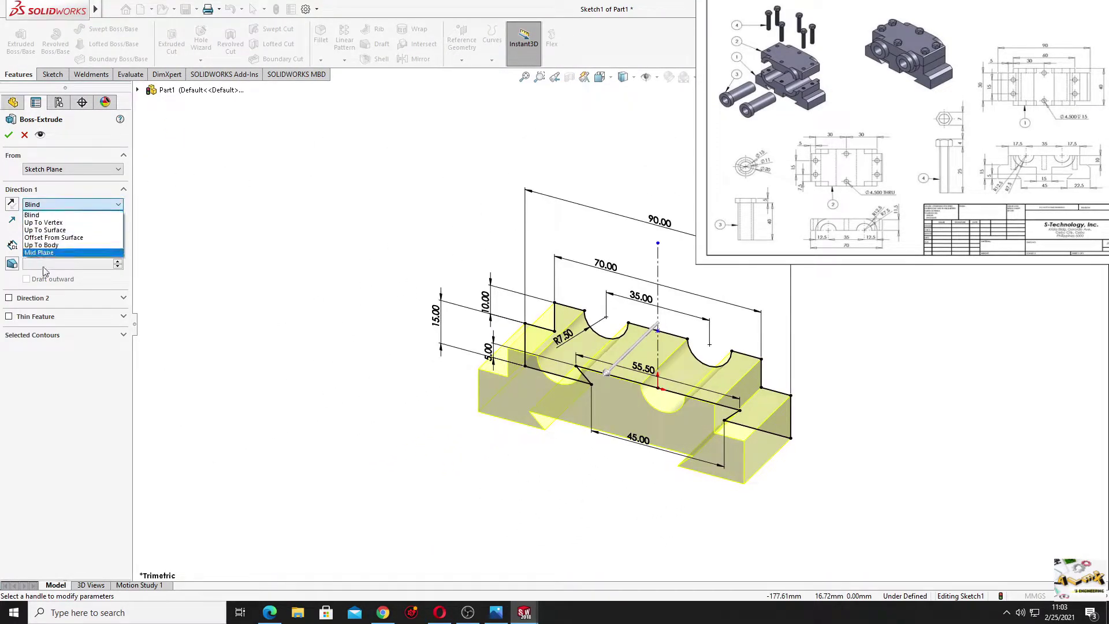
pyautogui.click(43, 241)
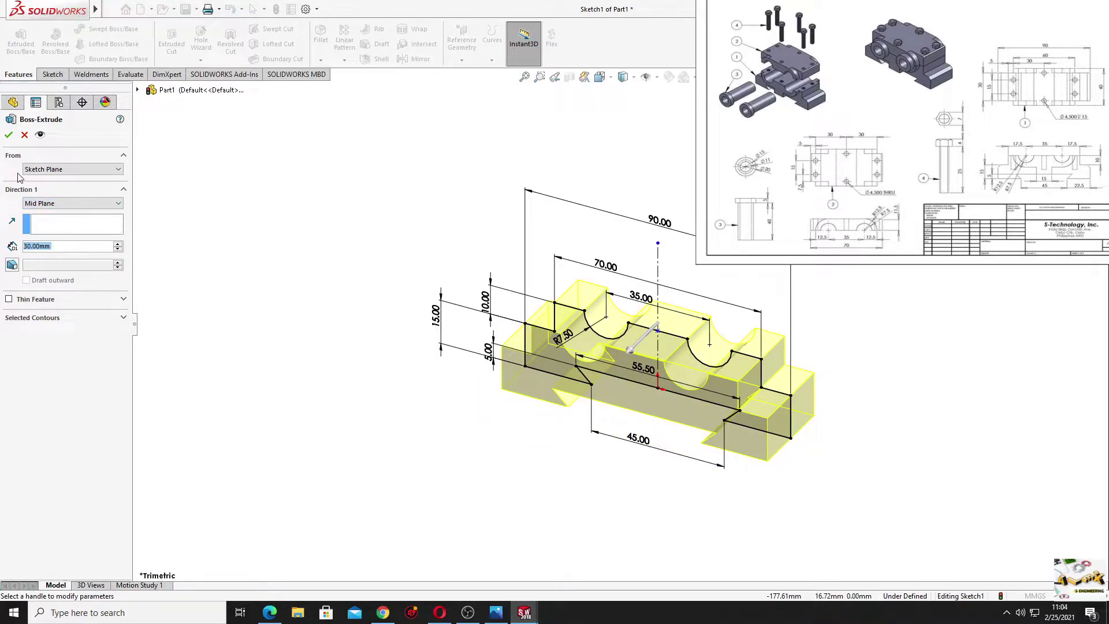
pyautogui.click(9, 134)
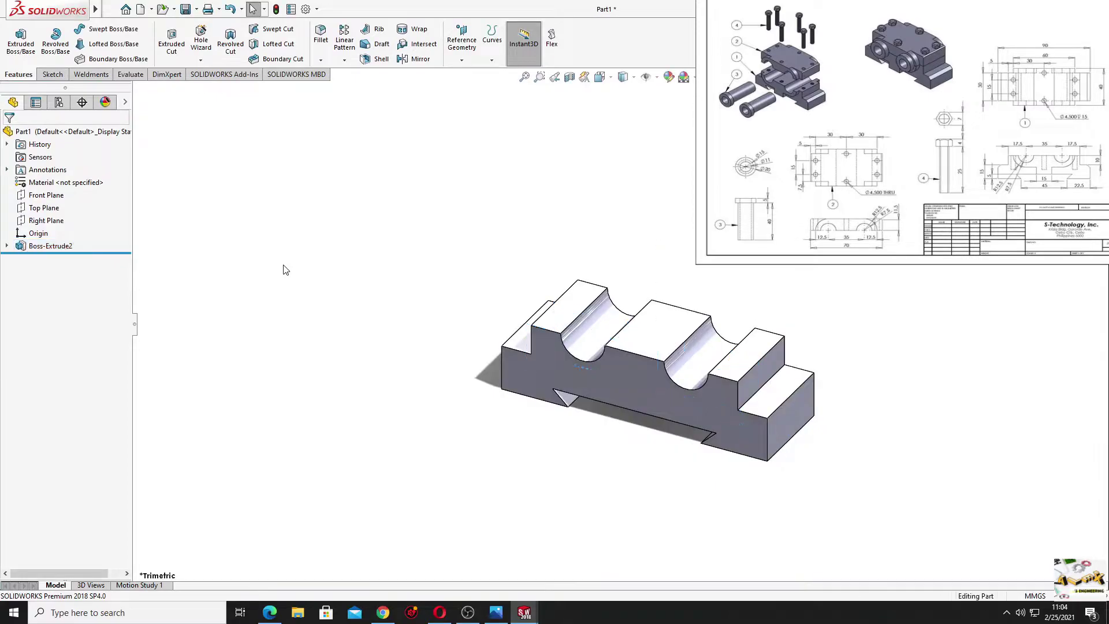
# Orbit to the block's front face and start a new sketch on it.
pyautogui.moveTo(284, 267)
pyautogui.mouseDown(button='middle')
pyautogui.moveTo(440, 362)
pyautogui.moveTo(408, 378)
pyautogui.moveTo(470, 395)
pyautogui.mouseUp(button='middle')
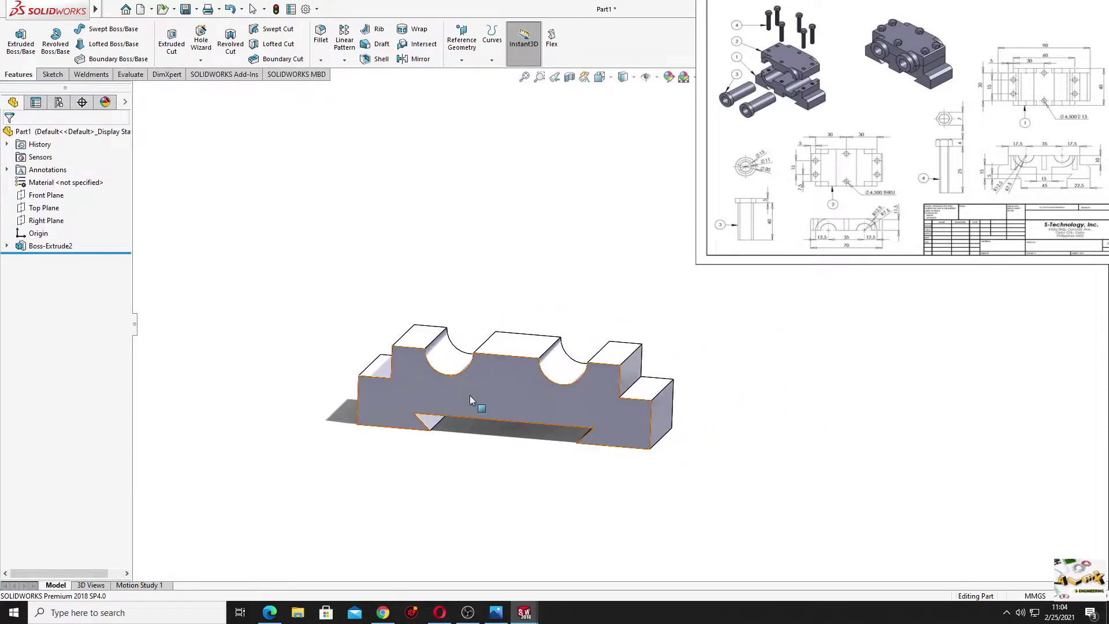
pyautogui.click(515, 391)
pyautogui.click(568, 364)
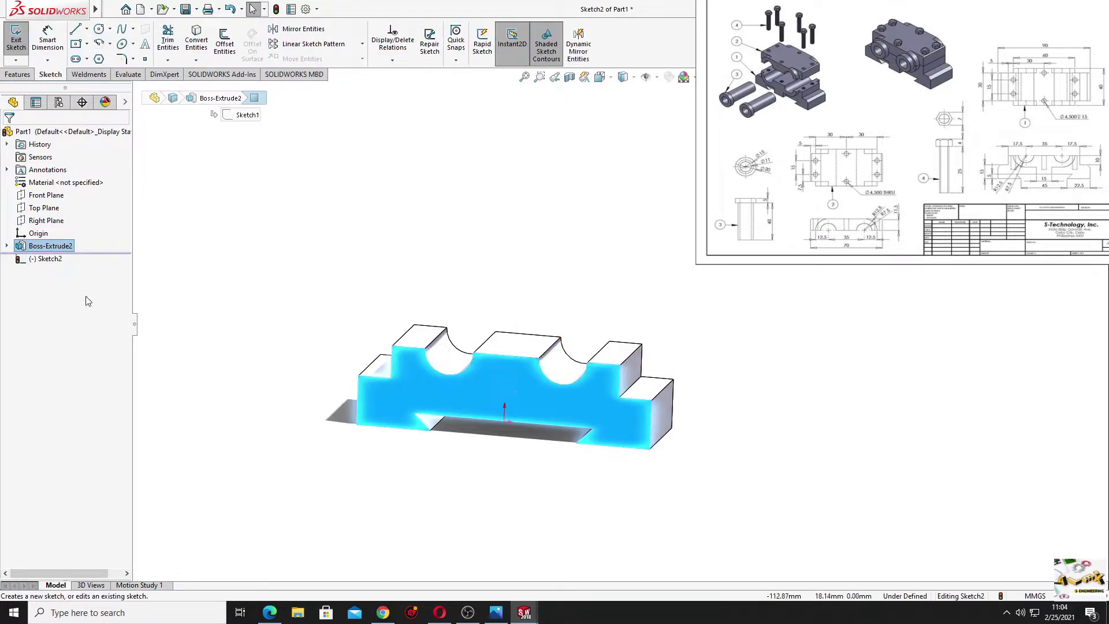
# View the face Normal To, then convert both arc edges and the middle top edge.
pyautogui.click(46, 259)
pyautogui.click(81, 242)
pyautogui.click(292, 325)
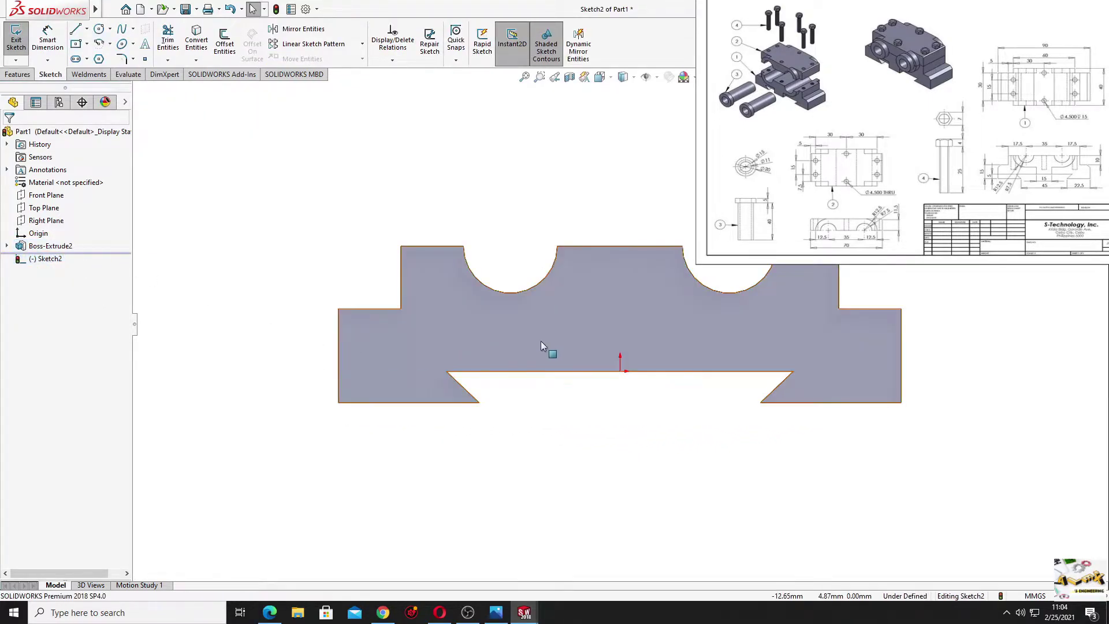
pyautogui.keyDown('ctrl'); pyautogui.moveTo(549, 351); pyautogui.dragTo(452, 388, button='middle'); pyautogui.keyUp('ctrl')
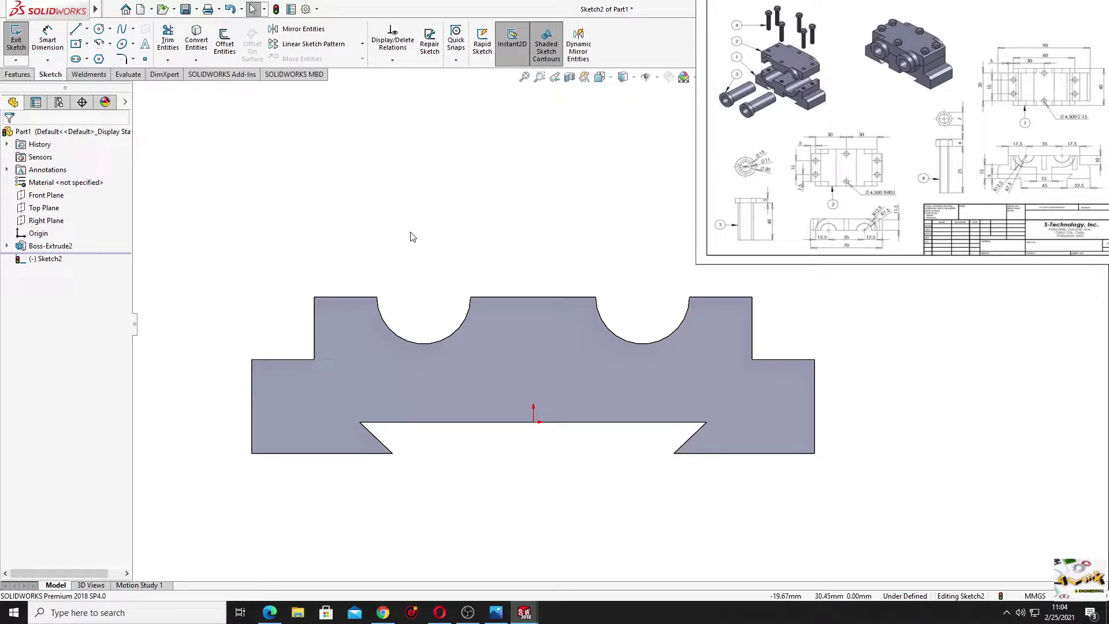
pyautogui.click(196, 41)
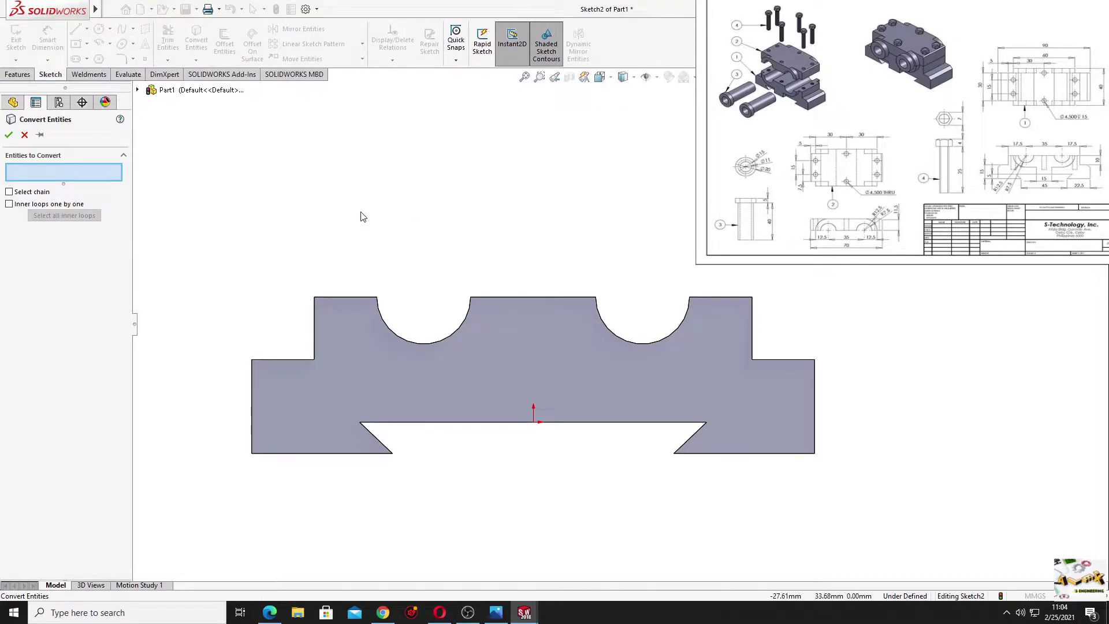
pyautogui.click(429, 344)
pyautogui.click(628, 344)
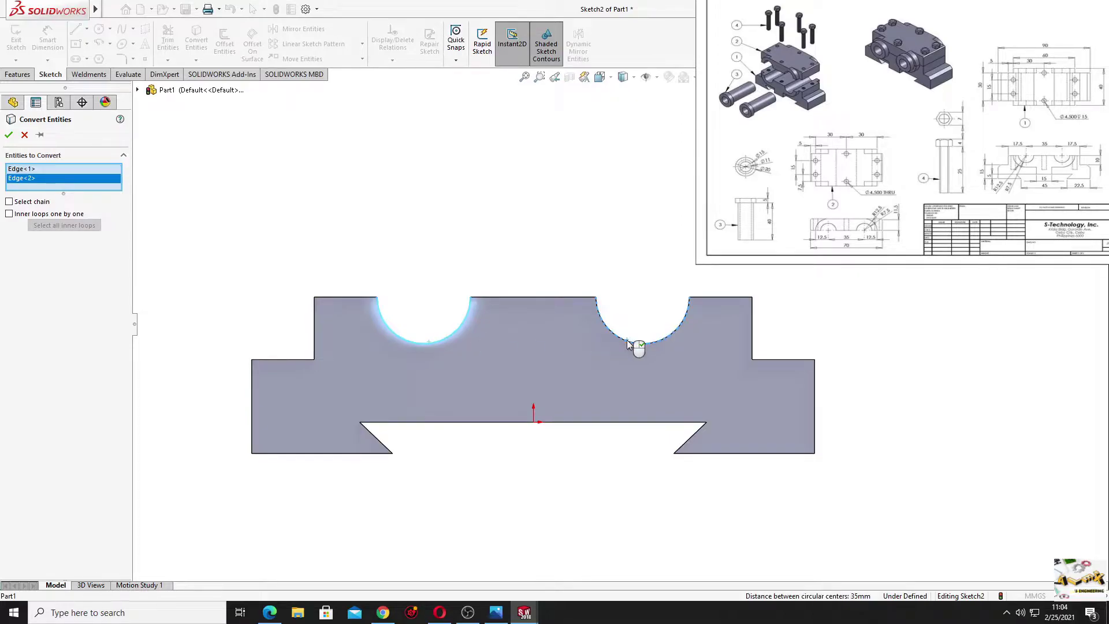
pyautogui.click(542, 297)
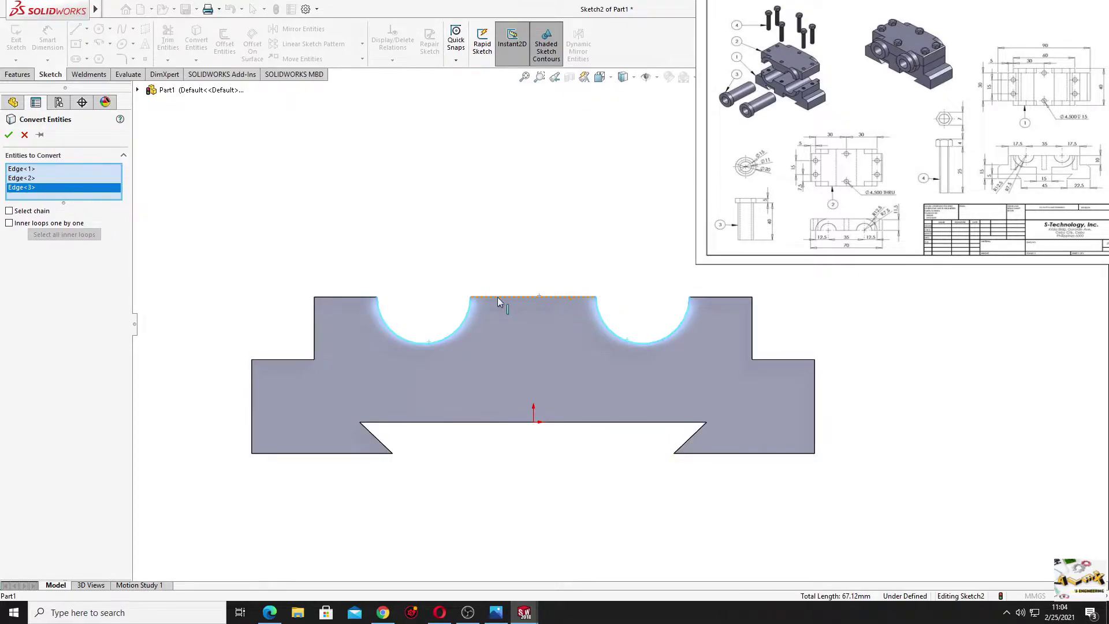
pyautogui.click(9, 135)
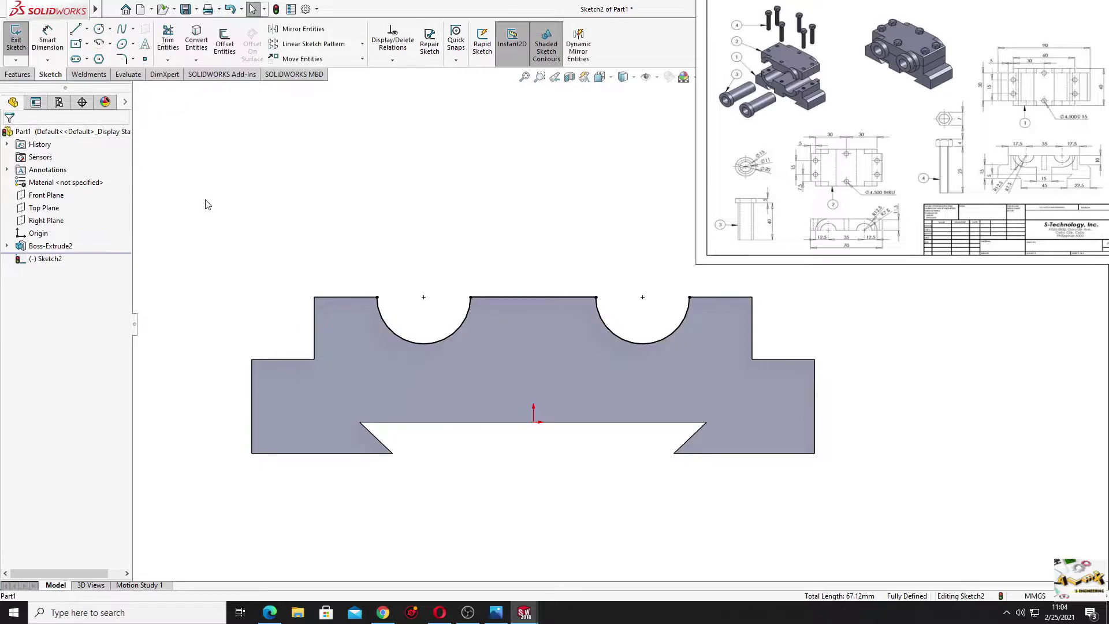
# Draw a vertical centreline from the top edge midpoint down to the bottom edge.
pyautogui.click(86, 29)
pyautogui.click(104, 60)
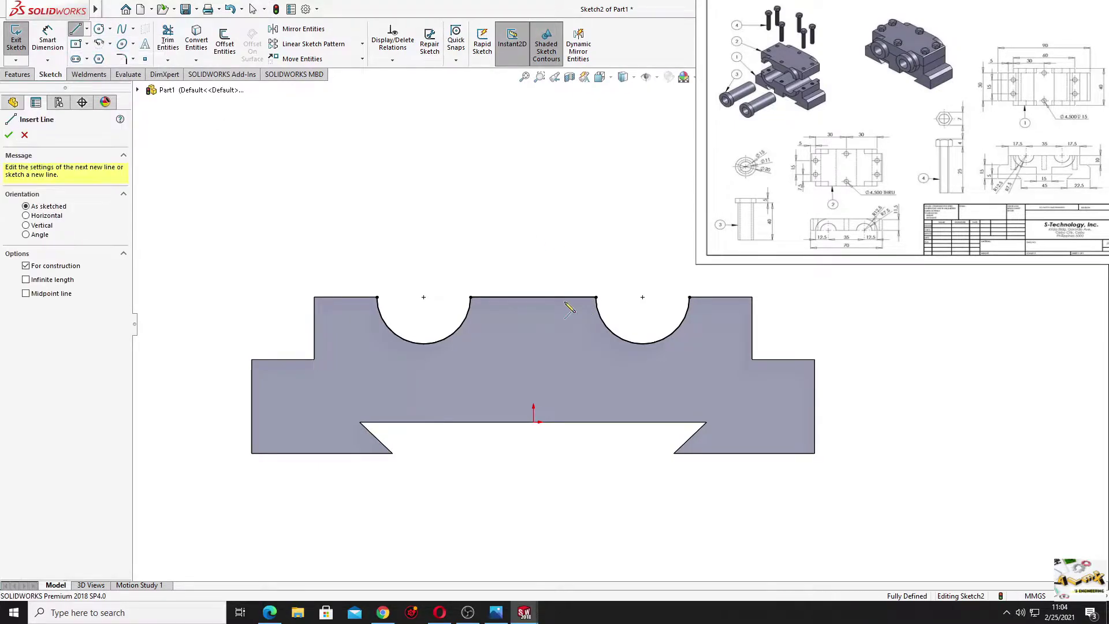
pyautogui.click(532, 297)
pyautogui.click(534, 422)
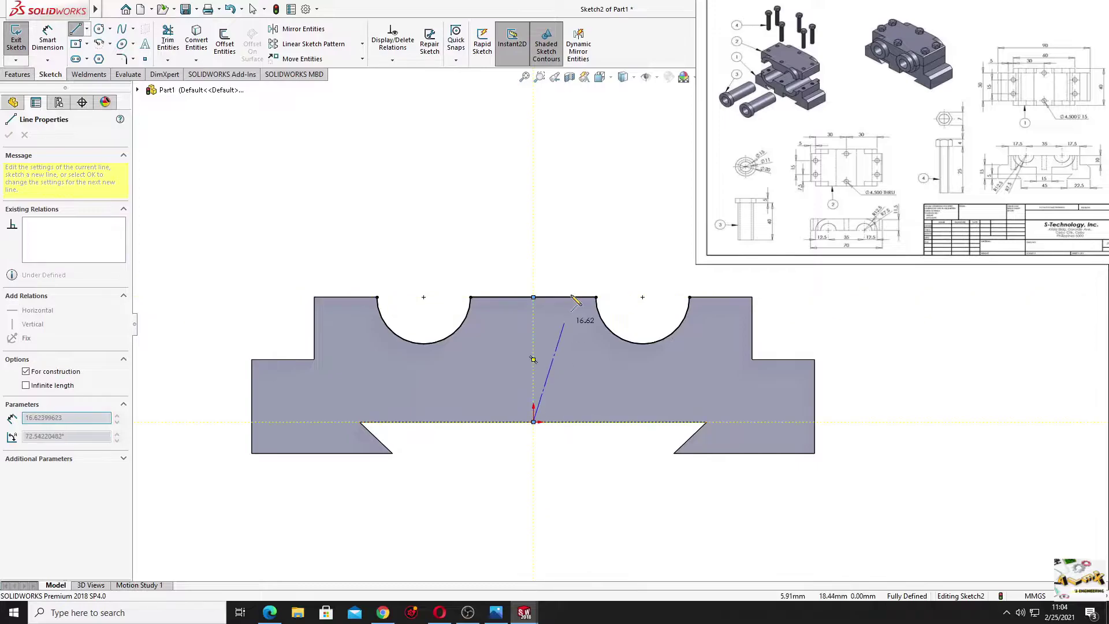
pyautogui.rightClick(570, 171)
pyautogui.click(583, 191)
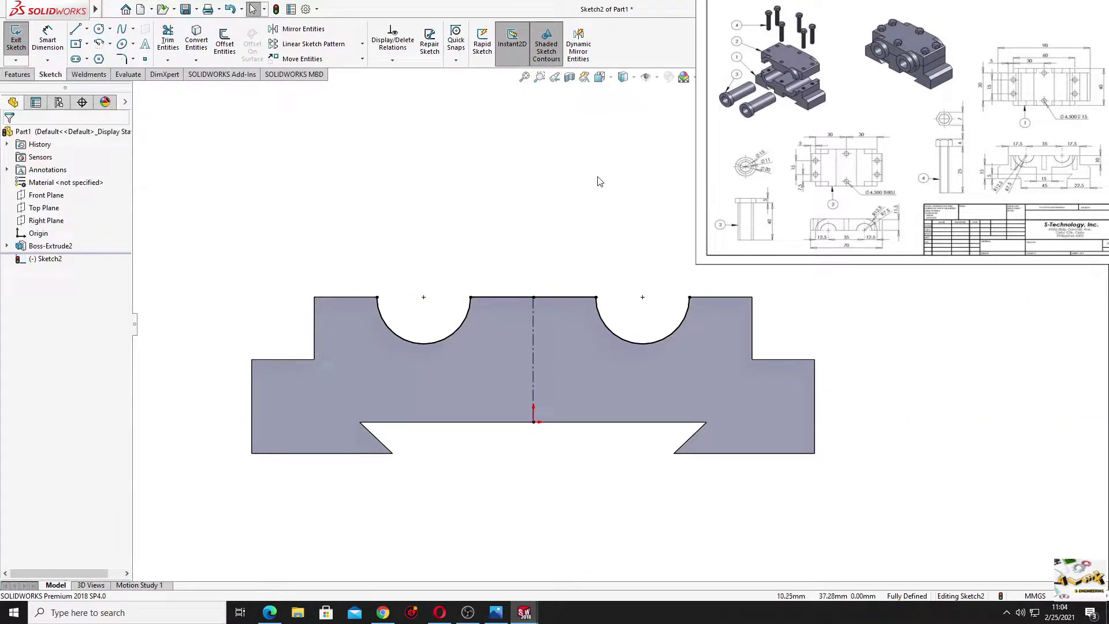
# Enable Dynamic Mirror about the centreline and draw a short top-edge line left of the cutout.
pyautogui.click(579, 46)
pyautogui.click(533, 336)
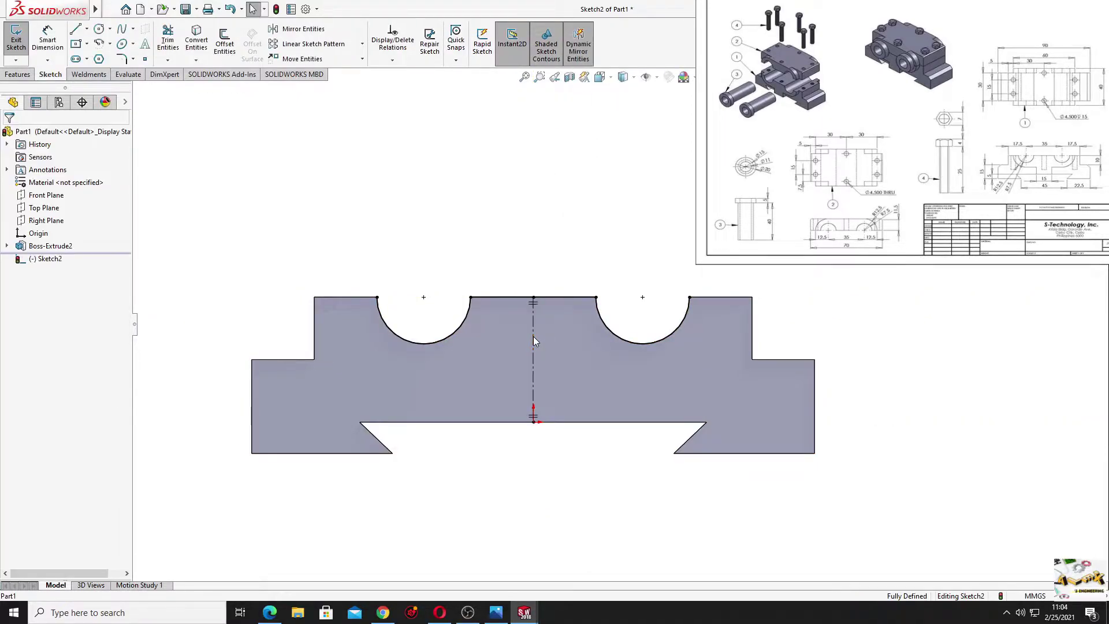
pyautogui.click(75, 29)
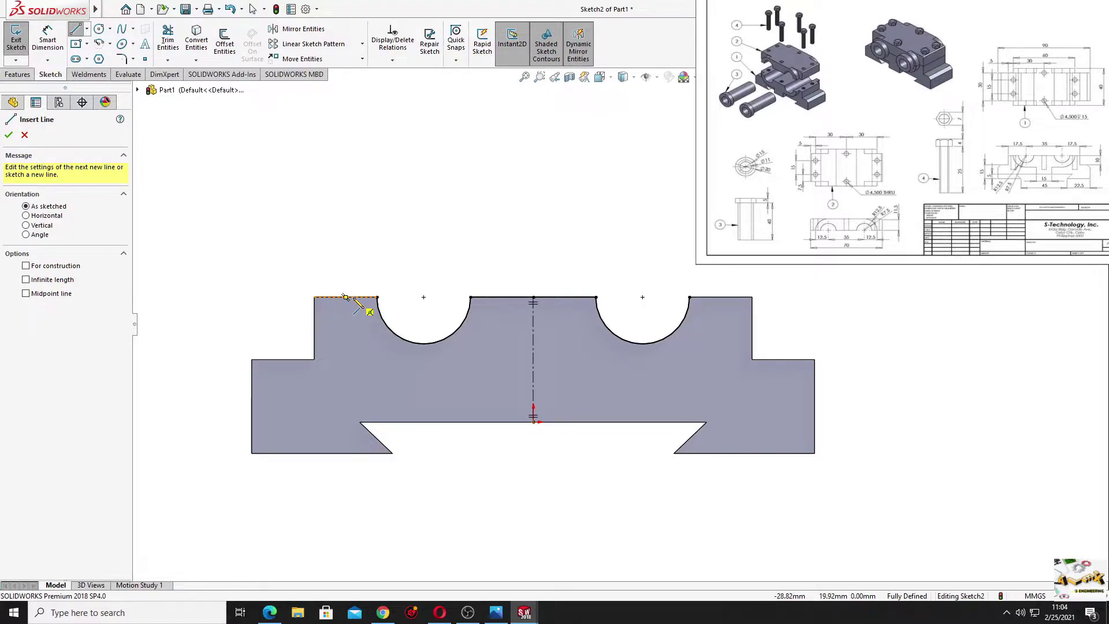
pyautogui.click(345, 296)
pyautogui.doubleClick(376, 297)
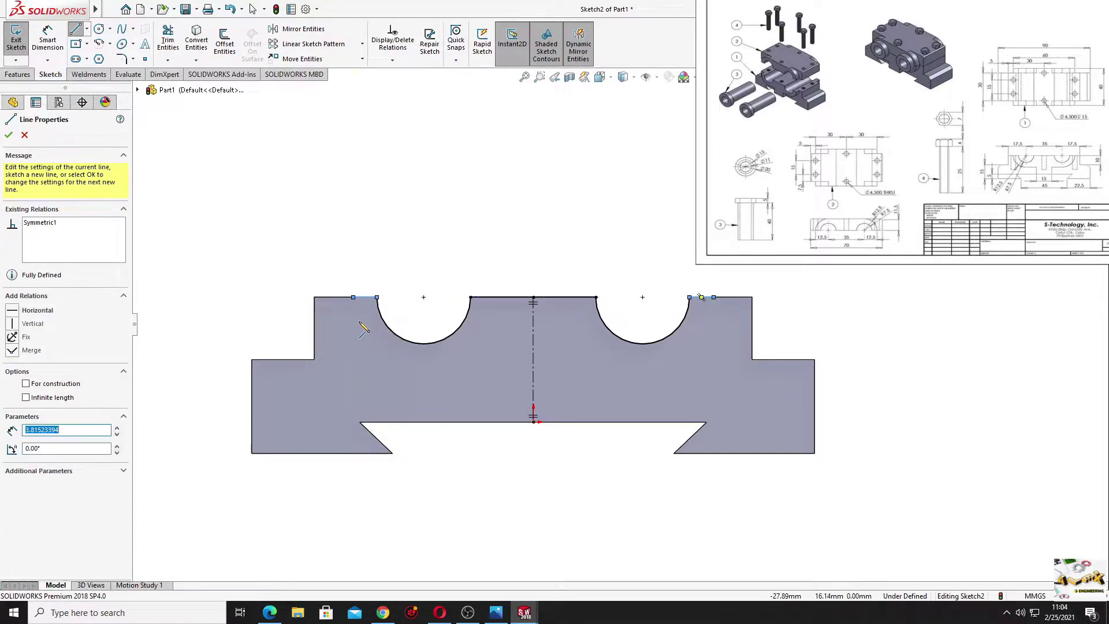
pyautogui.press('Escape')
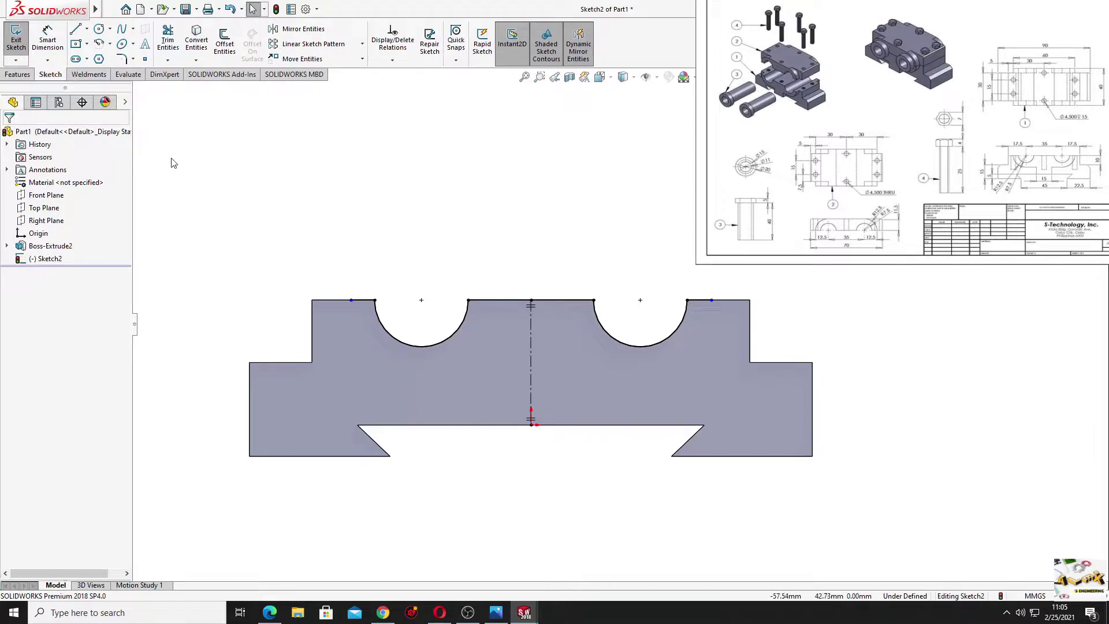
# Draw a centre-point arc around the left cutout from the top line's end to below it.
pyautogui.click(101, 47)
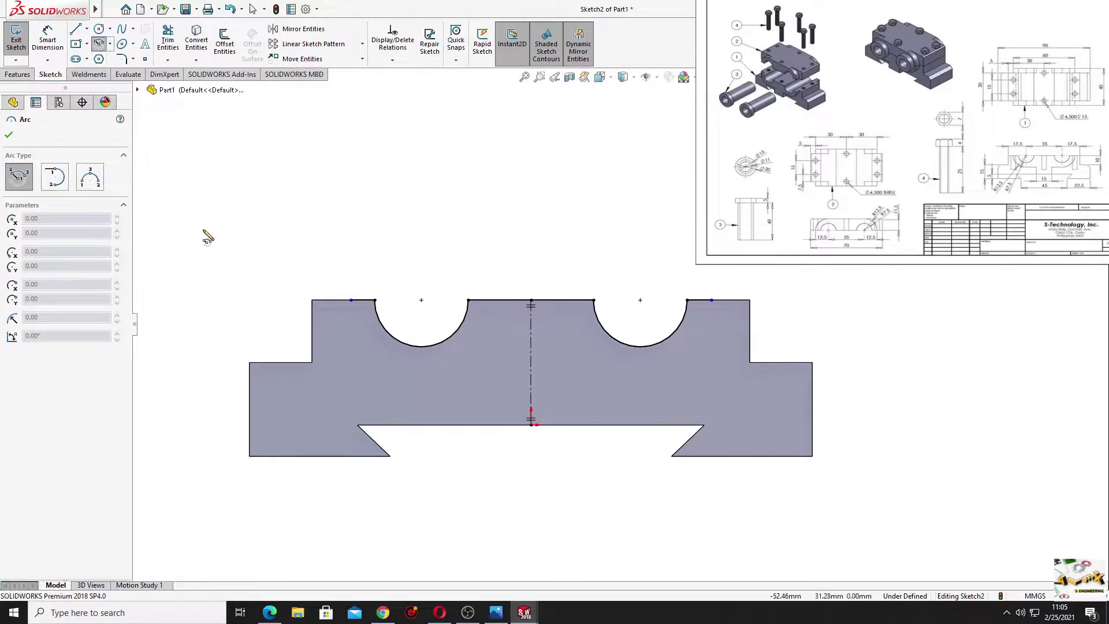
pyautogui.click(421, 300)
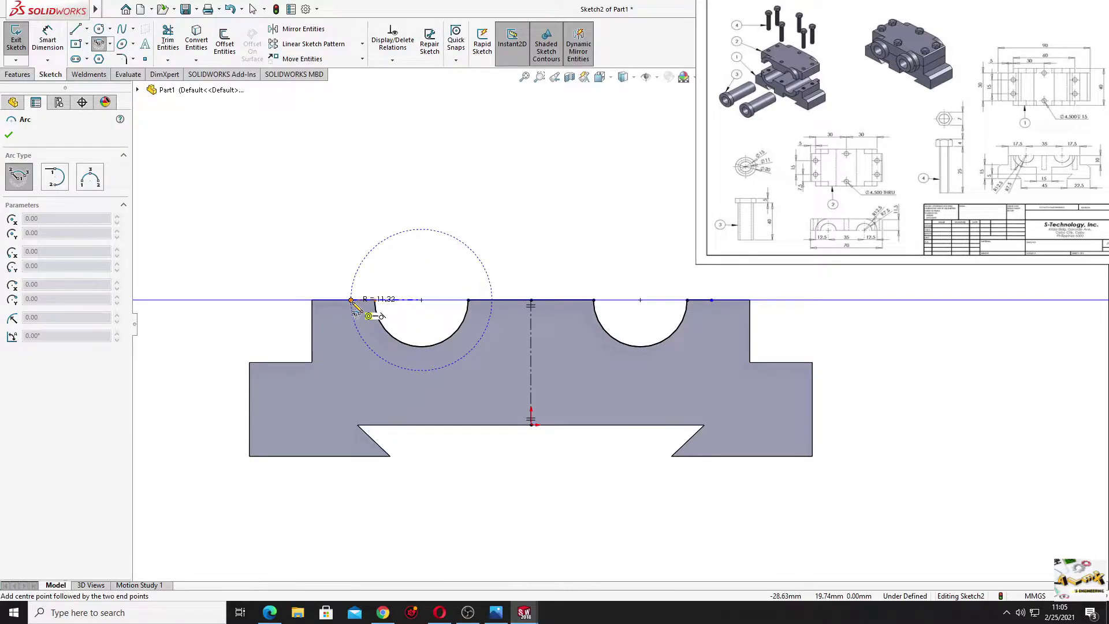
pyautogui.click(351, 300)
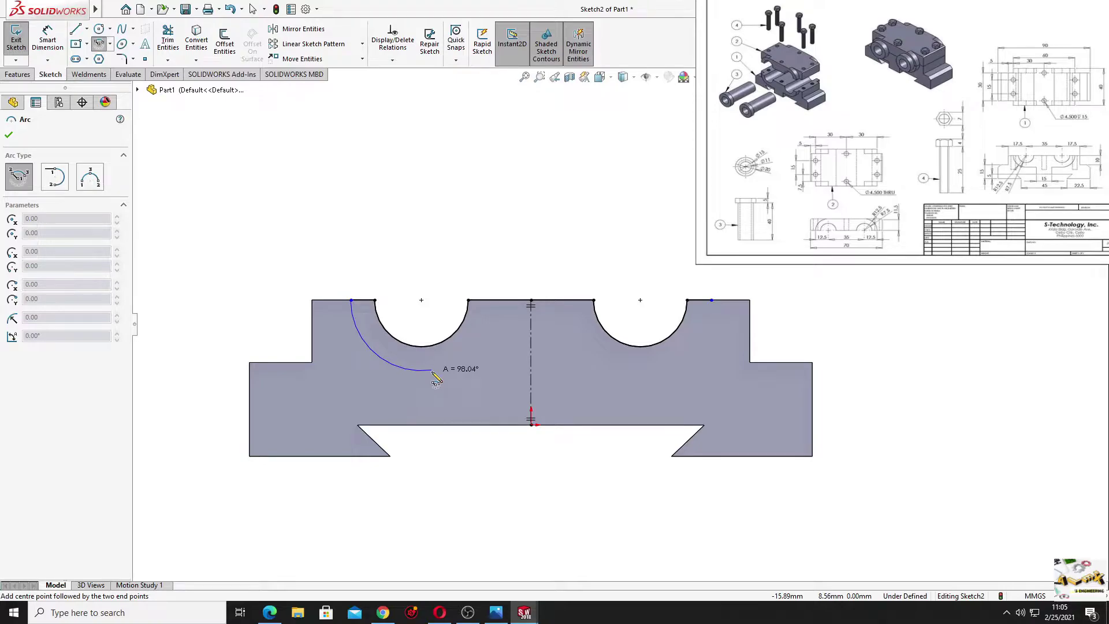
pyautogui.click(431, 370)
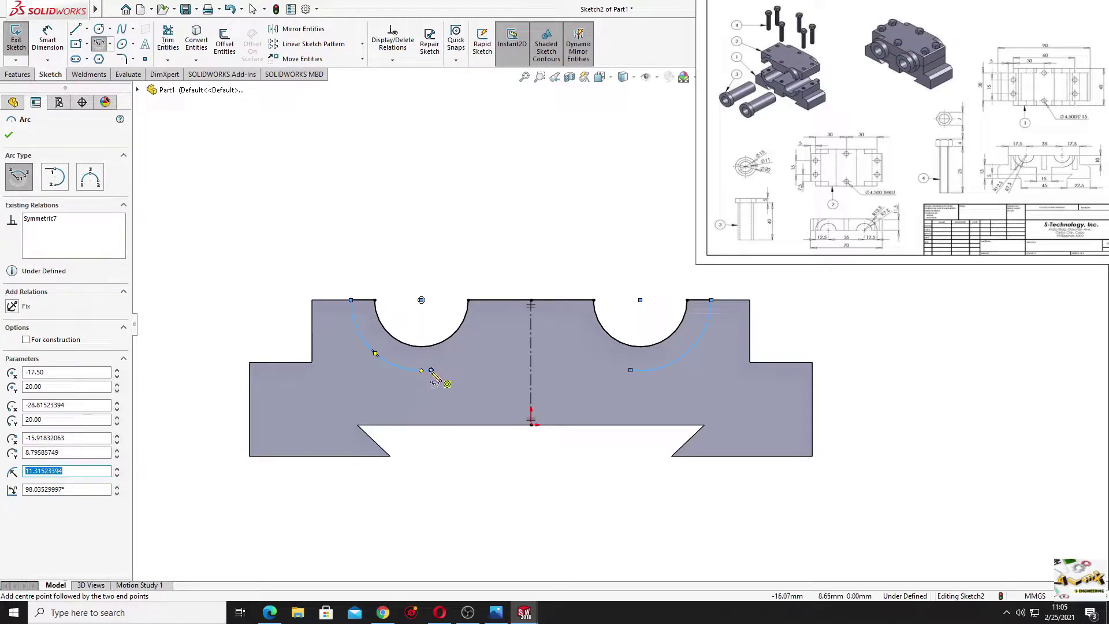
# Close the outline with lines down to the centreline and make the arc tangent there.
pyautogui.click(75, 32)
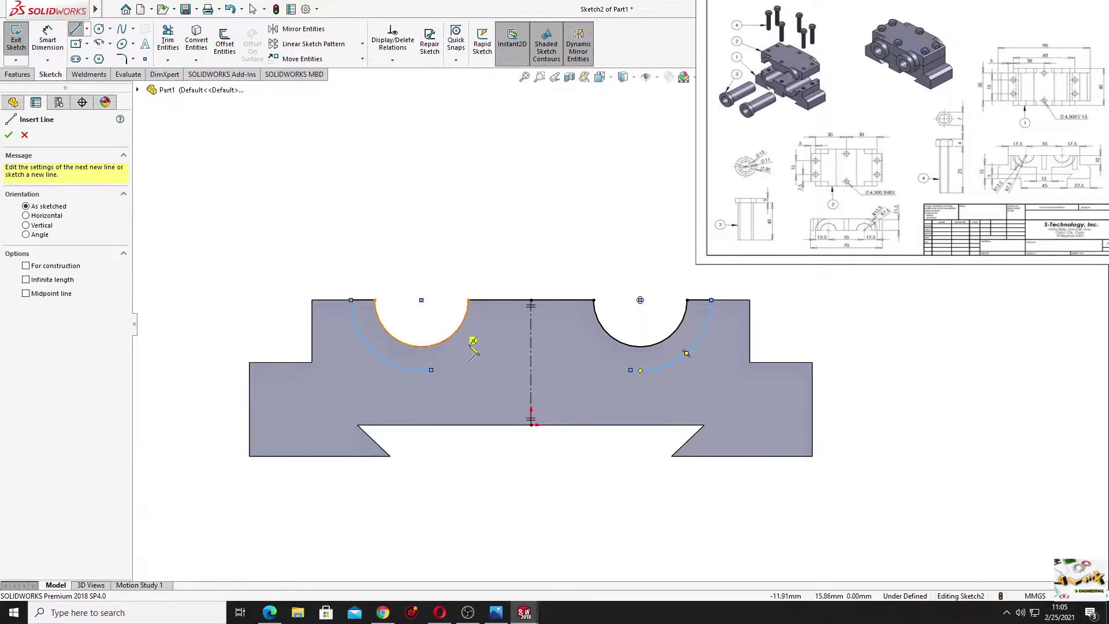
pyautogui.click(432, 371)
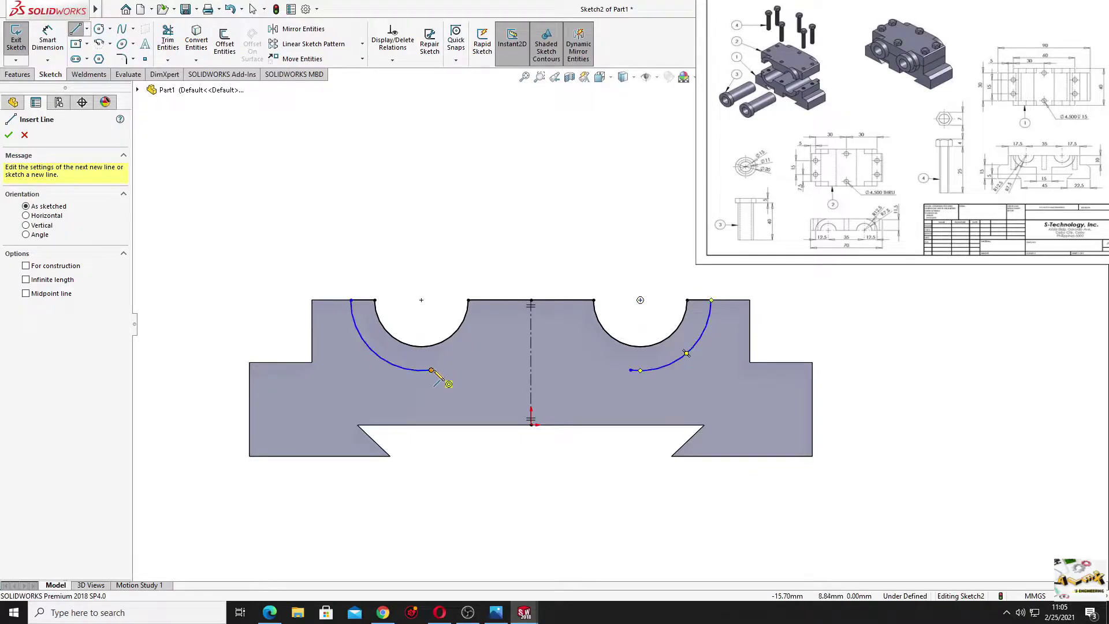
pyautogui.click(498, 369)
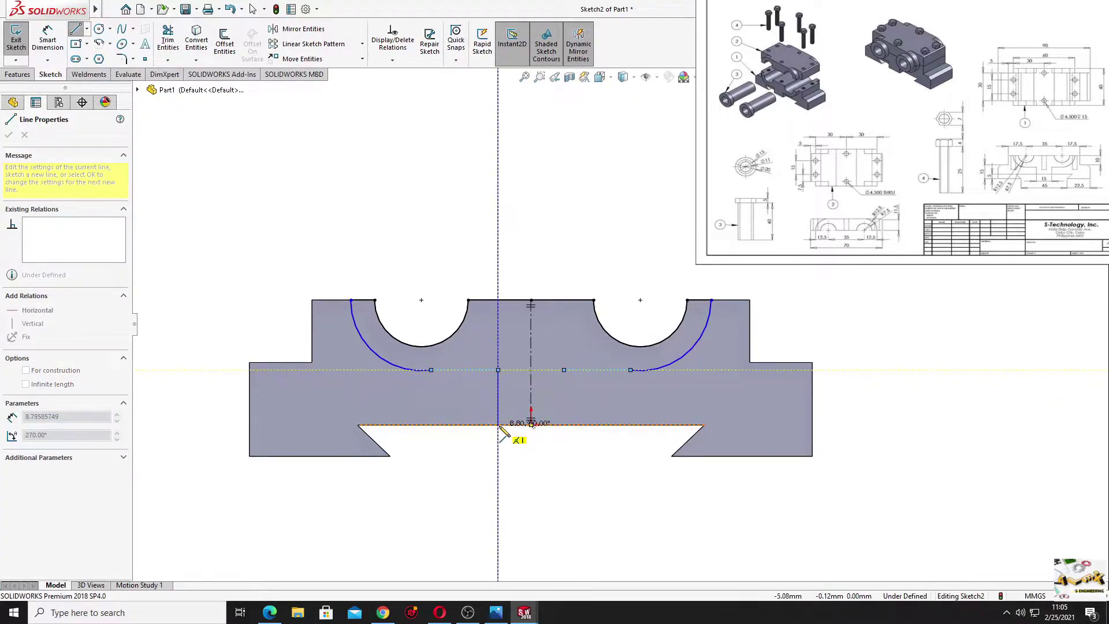
pyautogui.click(497, 425)
pyautogui.click(530, 425)
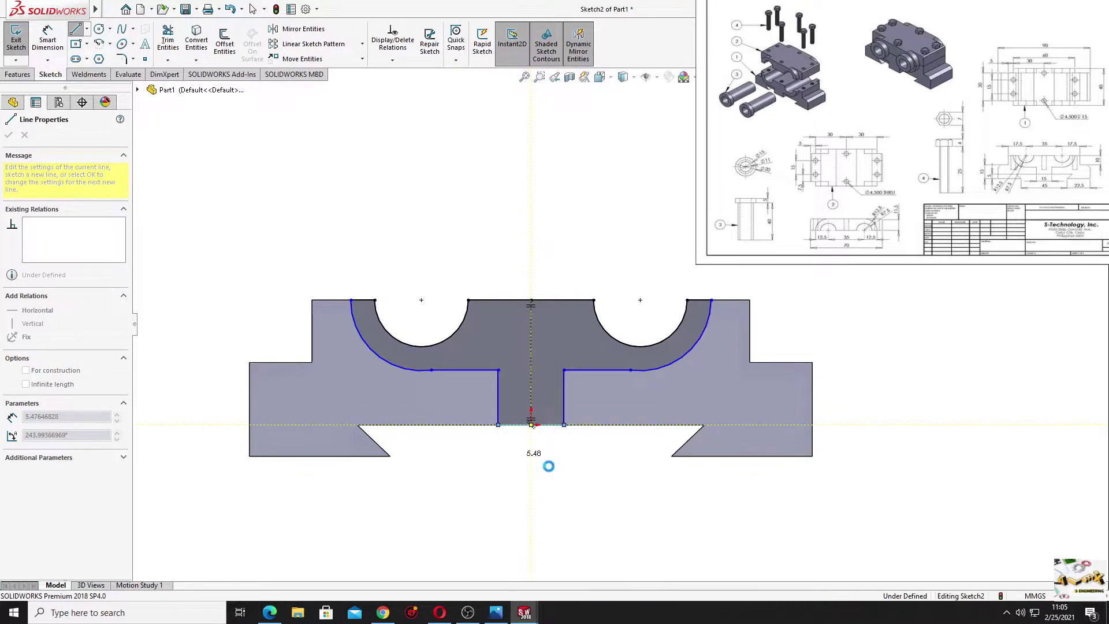
pyautogui.press('Escape')
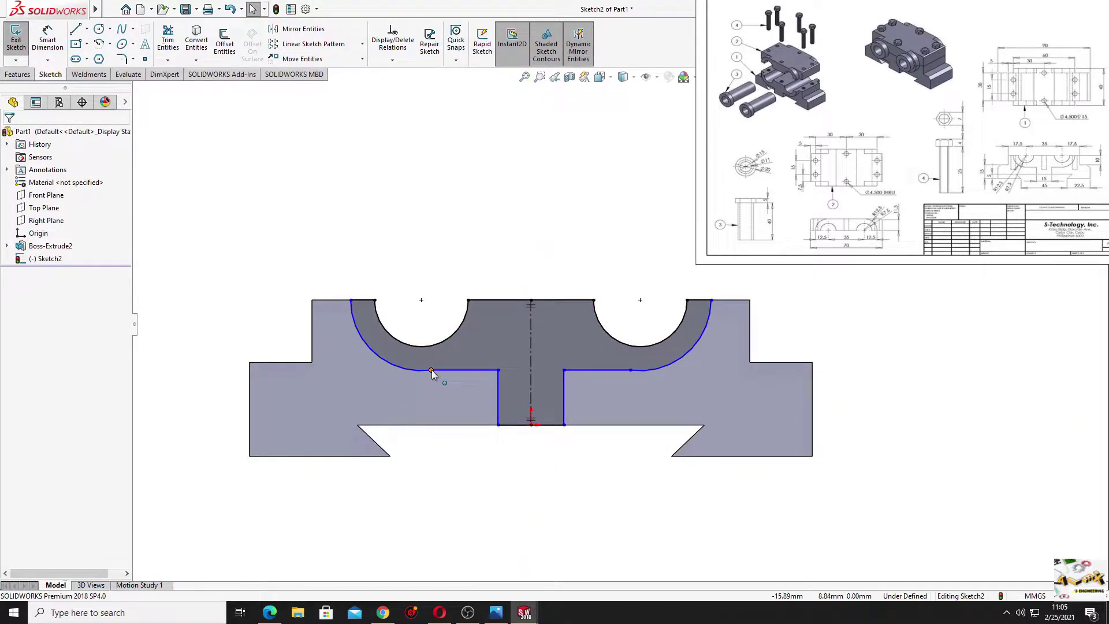
pyautogui.click(431, 370)
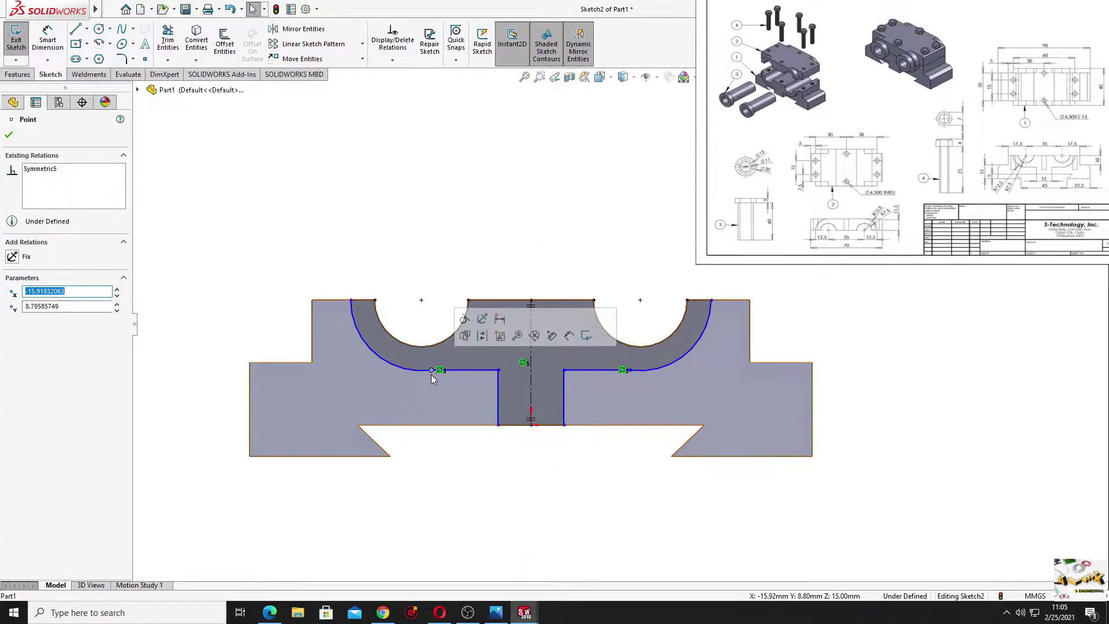
pyautogui.click(464, 320)
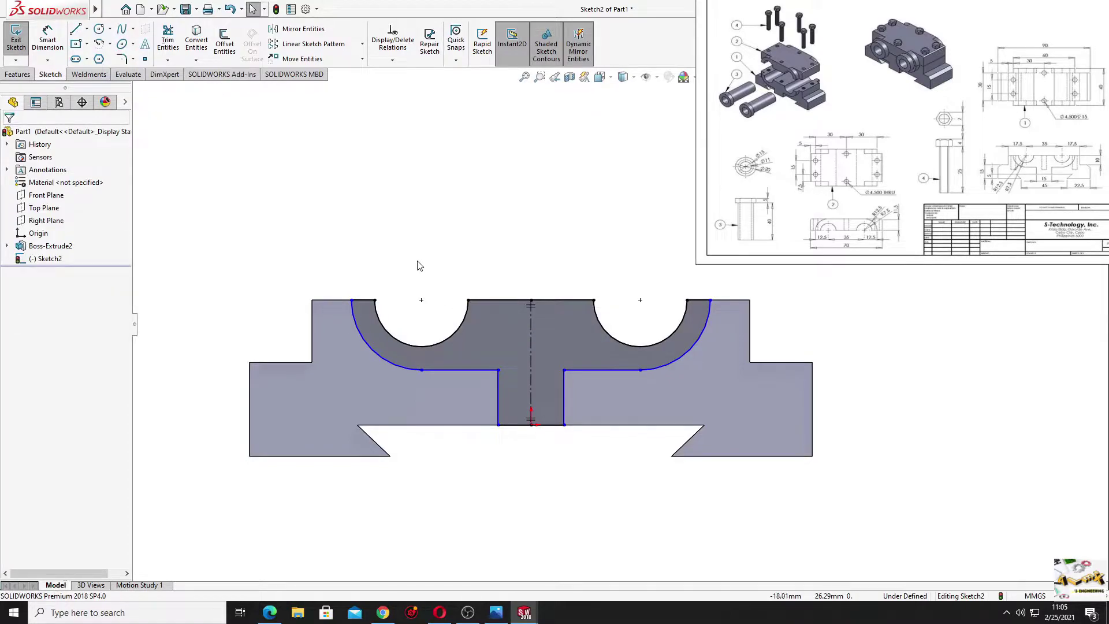
# Dimension the left arc radius 12.5 mm and the centre slot bottom width 15 mm.
pyautogui.click(47, 39)
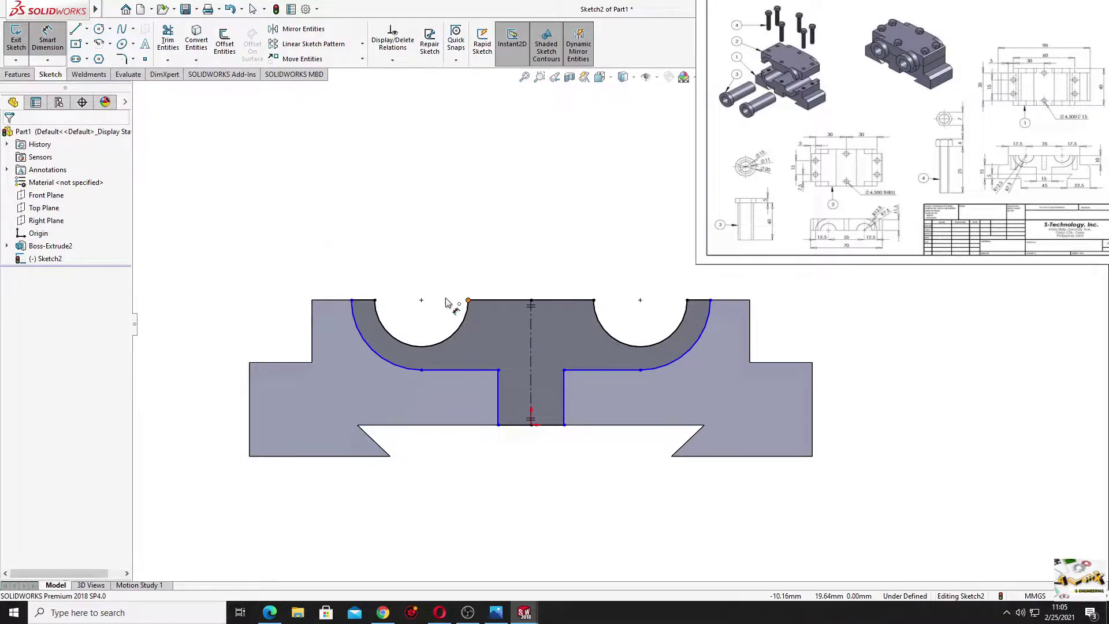
pyautogui.click(385, 363)
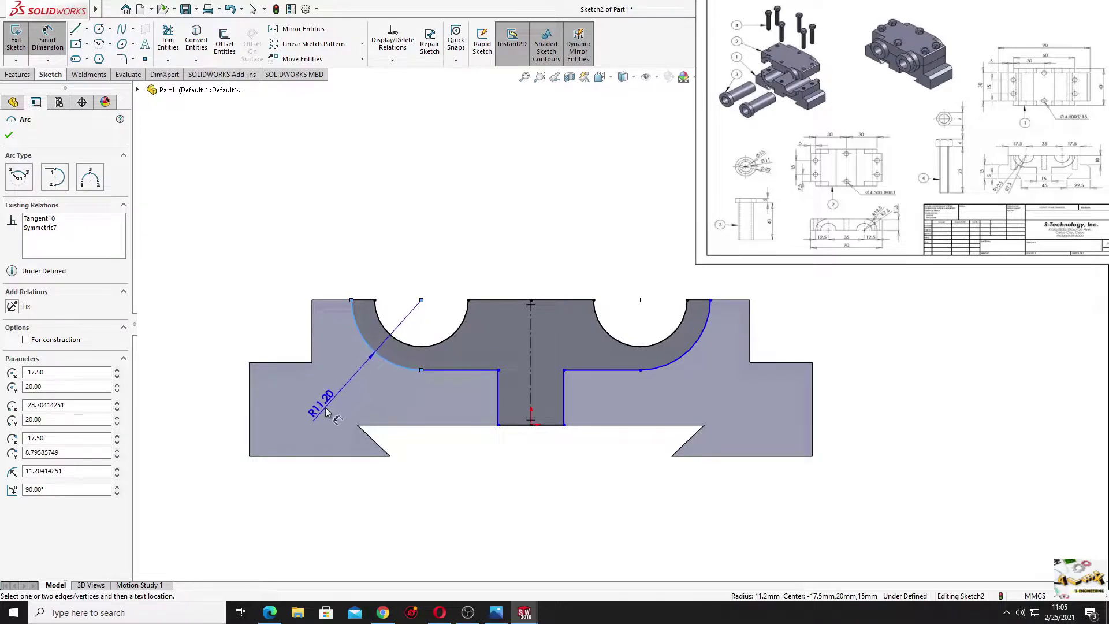
pyautogui.click(326, 412)
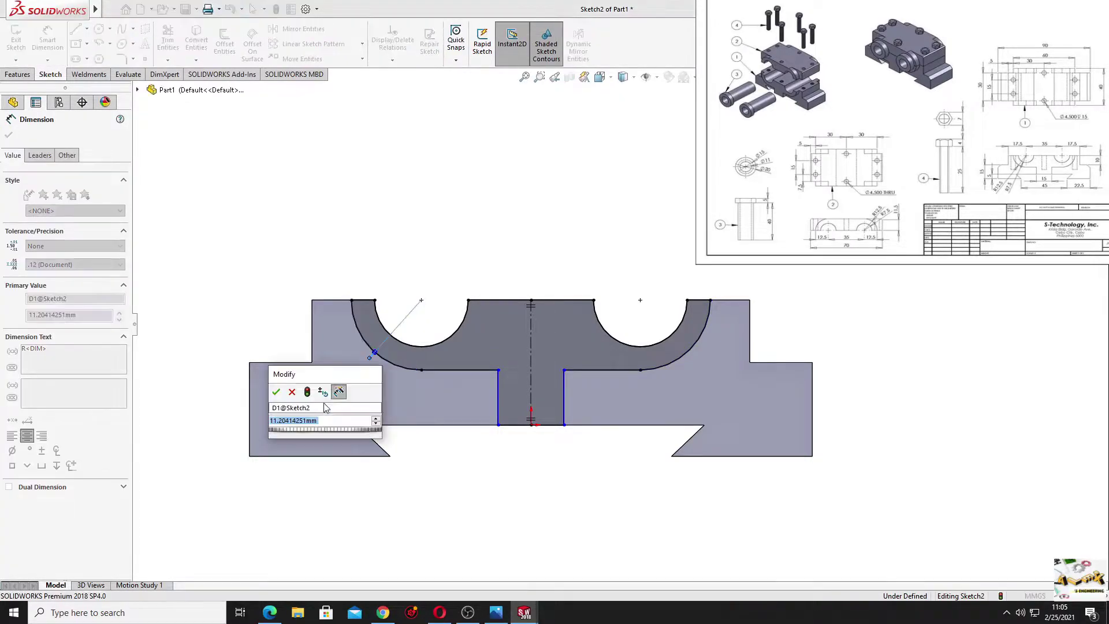
pyautogui.write('12.5')
pyautogui.press('Return')
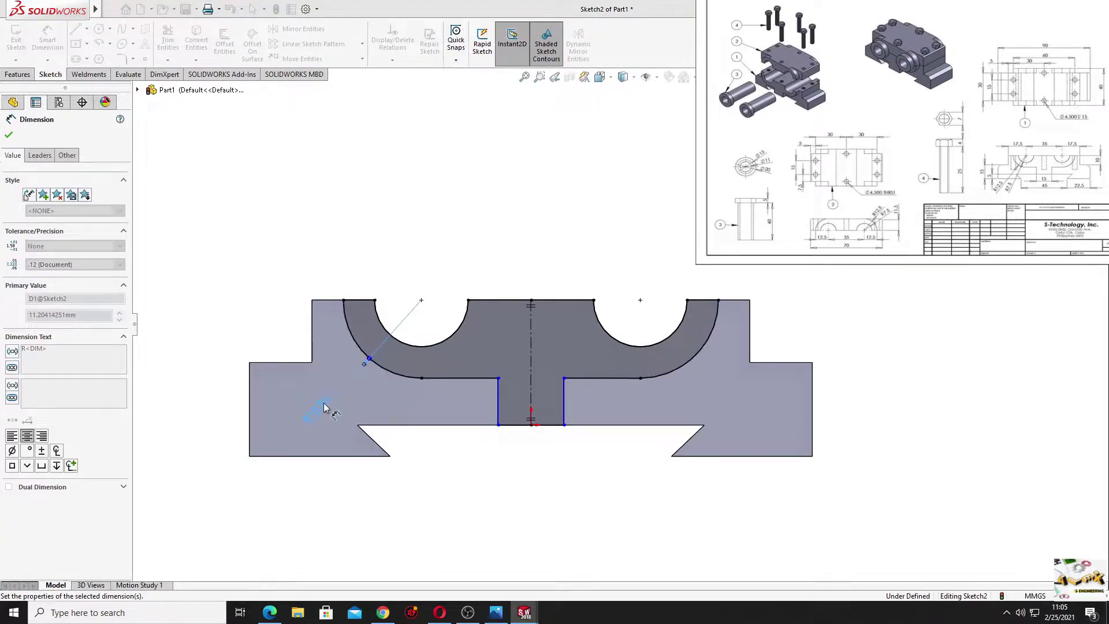
pyautogui.click(517, 430)
pyautogui.click(522, 456)
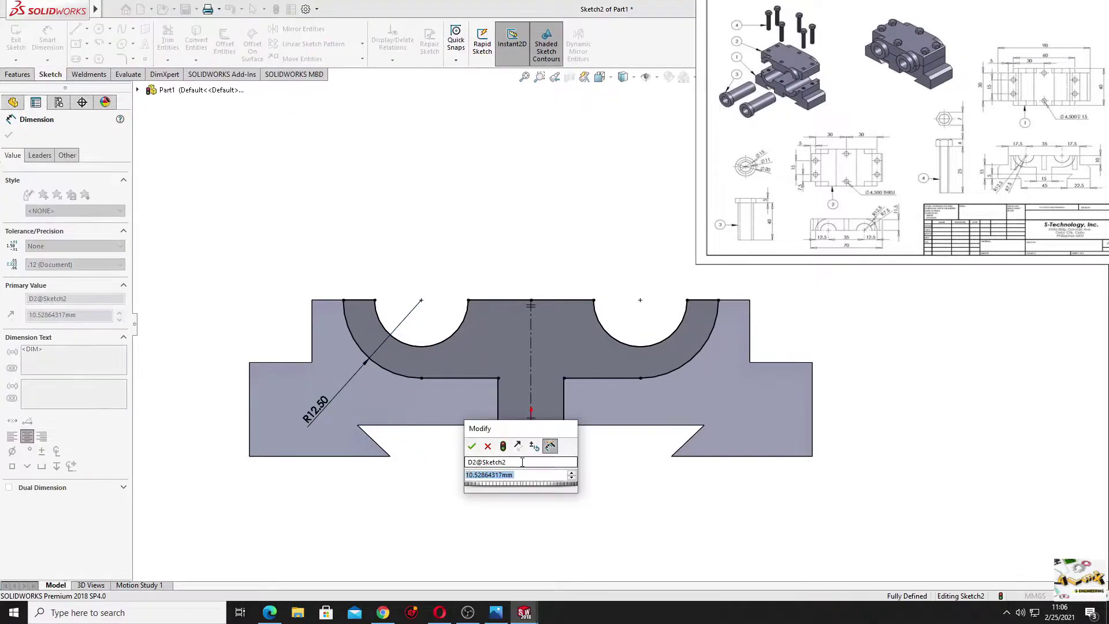
pyautogui.write('15')
pyautogui.press('Return')
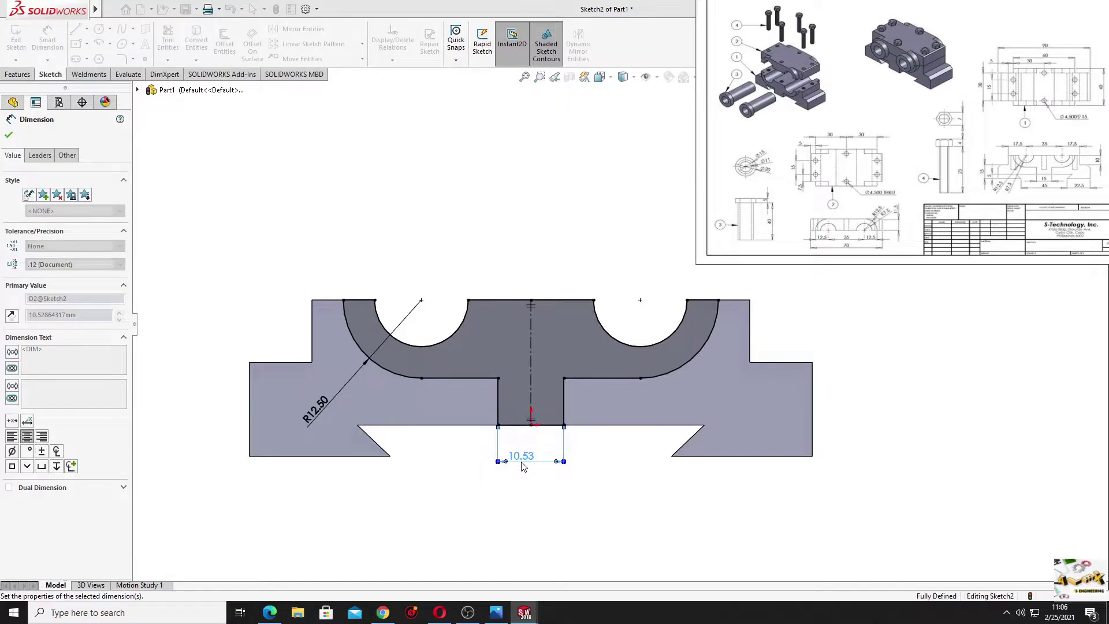
pyautogui.rightClick(569, 279)
pyautogui.click(517, 211)
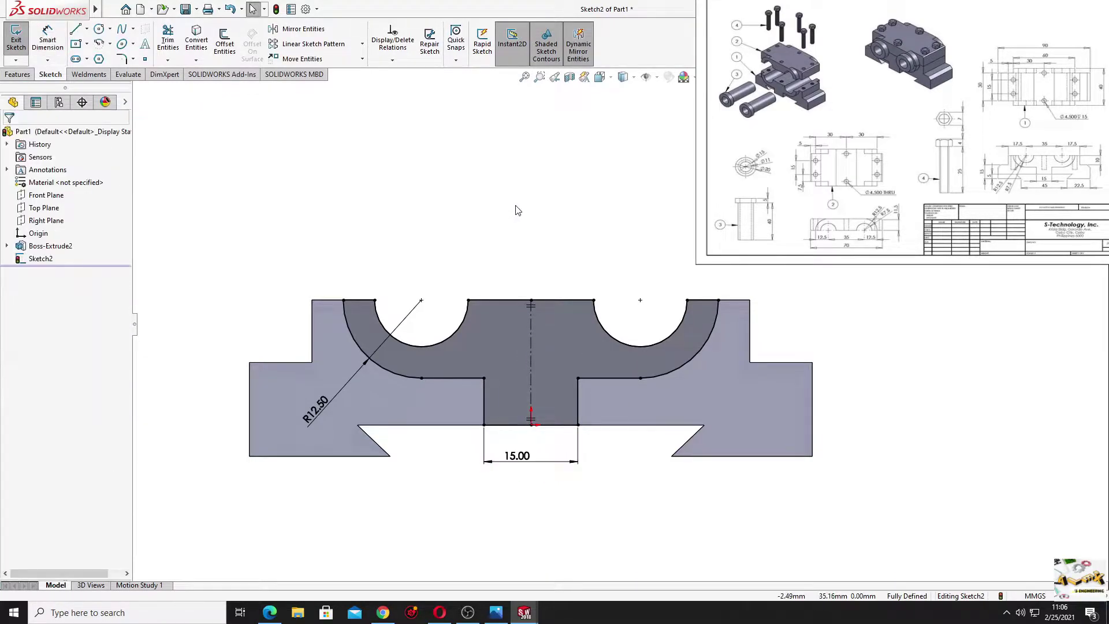
pyautogui.click(17, 75)
# Extrude the profile Blind 5 mm in Direction 1 and 35 mm in Direction 2.
pyautogui.click(21, 40)
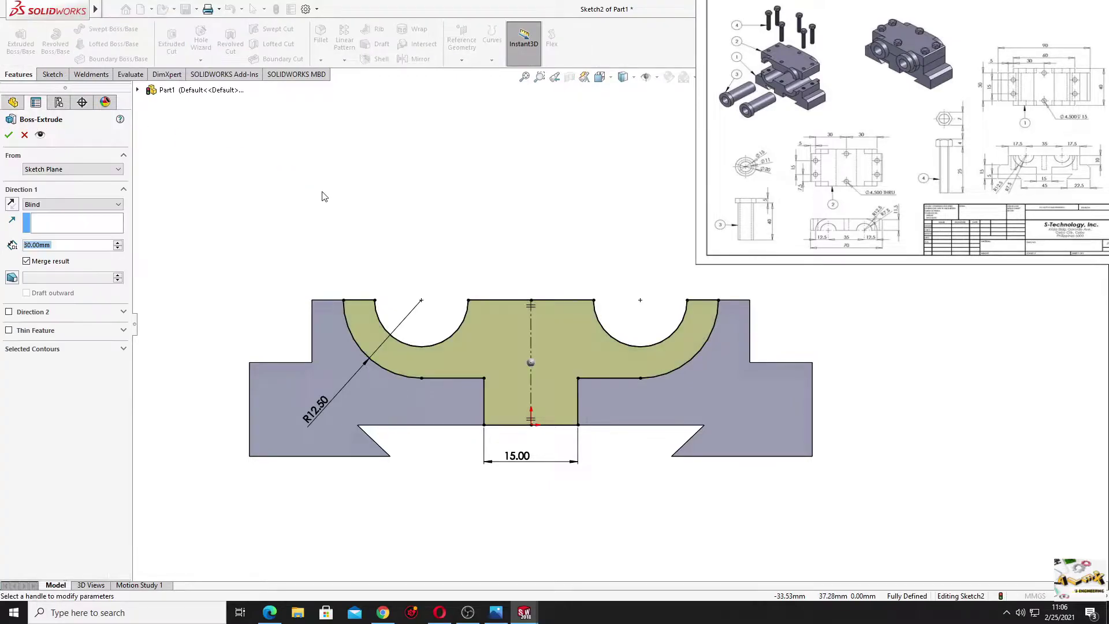
pyautogui.moveTo(365, 193); pyautogui.dragTo(326, 293, button='middle')
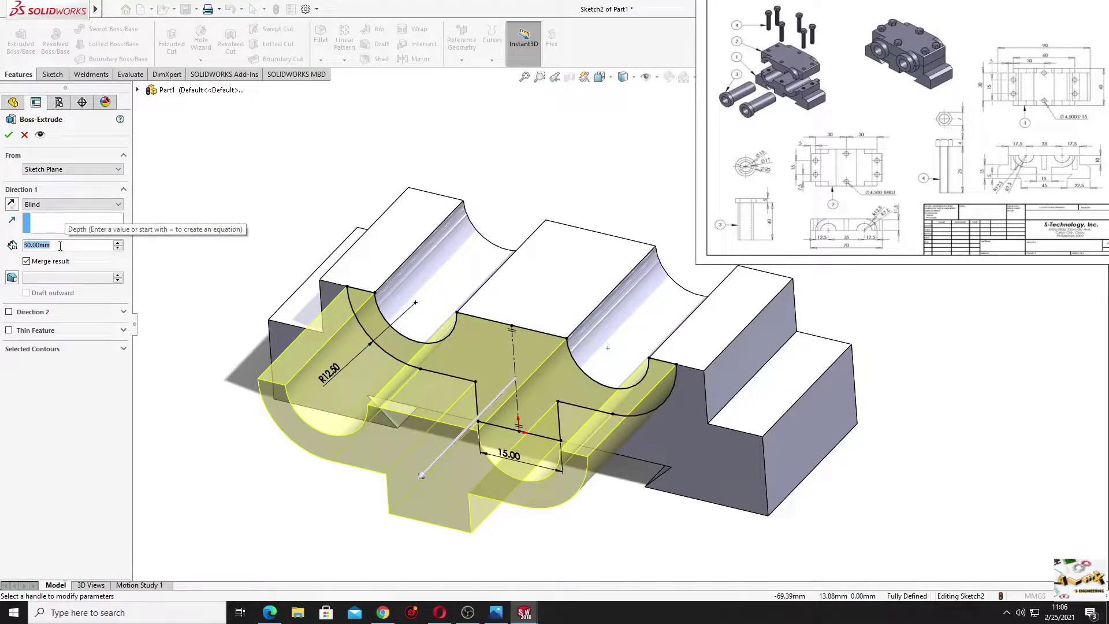
pyautogui.write('5')
pyautogui.press('Return')
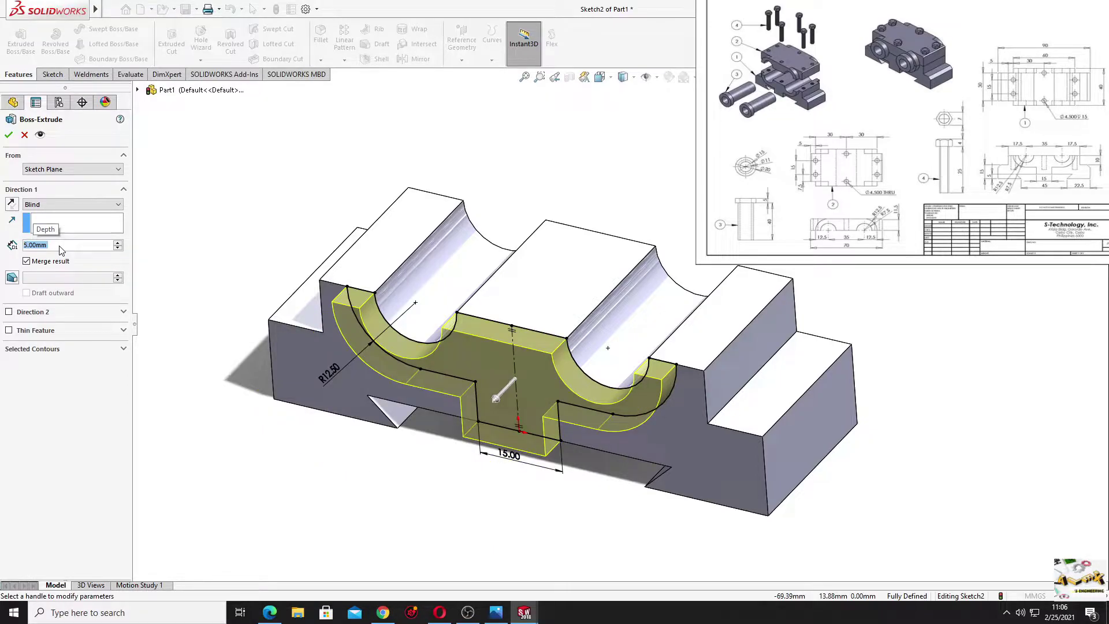
pyautogui.click(8, 312)
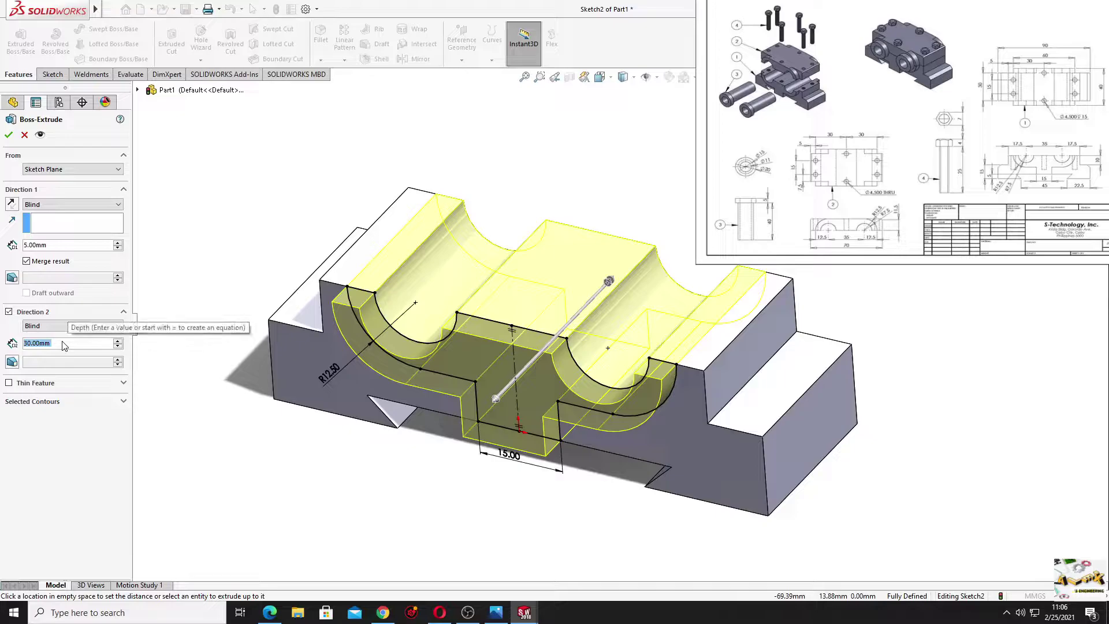
pyautogui.write('35')
pyautogui.press('Return')
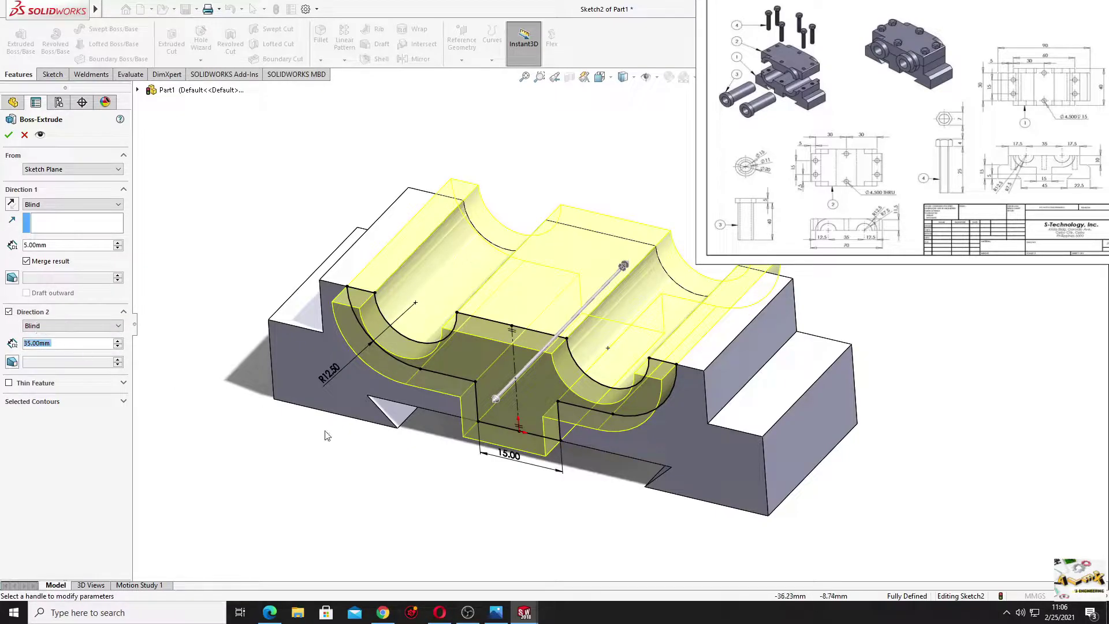
pyautogui.moveTo(322, 433)
pyautogui.mouseDown(button='middle')
pyautogui.moveTo(357, 447)
pyautogui.moveTo(302, 484)
pyautogui.moveTo(520, 441)
pyautogui.mouseUp(button='middle')
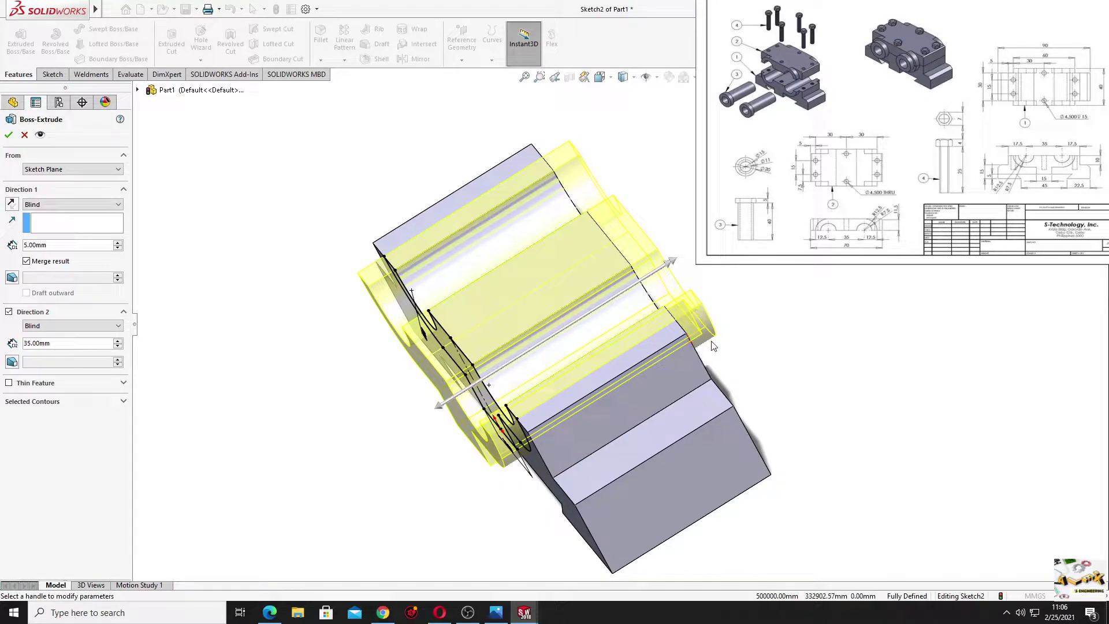
pyautogui.click(8, 135)
pyautogui.moveTo(366, 438)
pyautogui.mouseDown(button='middle')
pyautogui.moveTo(423, 322)
pyautogui.moveTo(477, 267)
pyautogui.moveTo(564, 321)
pyautogui.moveTo(566, 421)
pyautogui.moveTo(637, 448)
pyautogui.moveTo(439, 271)
pyautogui.moveTo(424, 477)
pyautogui.moveTo(417, 311)
pyautogui.moveTo(511, 413)
pyautogui.moveTo(354, 348)
pyautogui.mouseUp(button='middle')
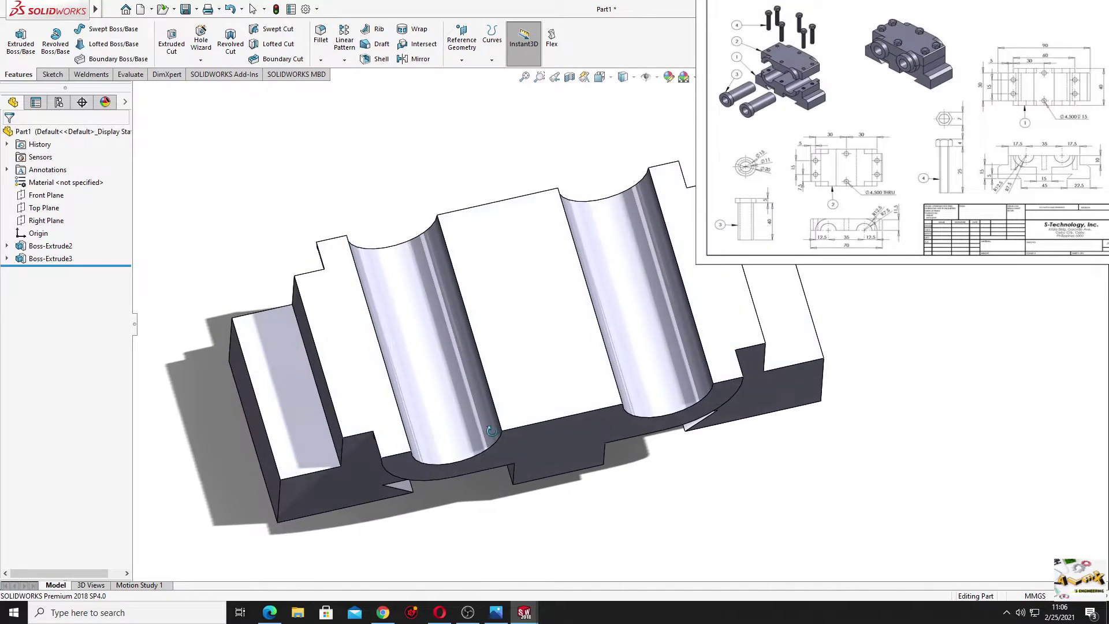
# Start a new sketch on the boss's top face and view it Normal To.
pyautogui.click(344, 338)
pyautogui.click(398, 304)
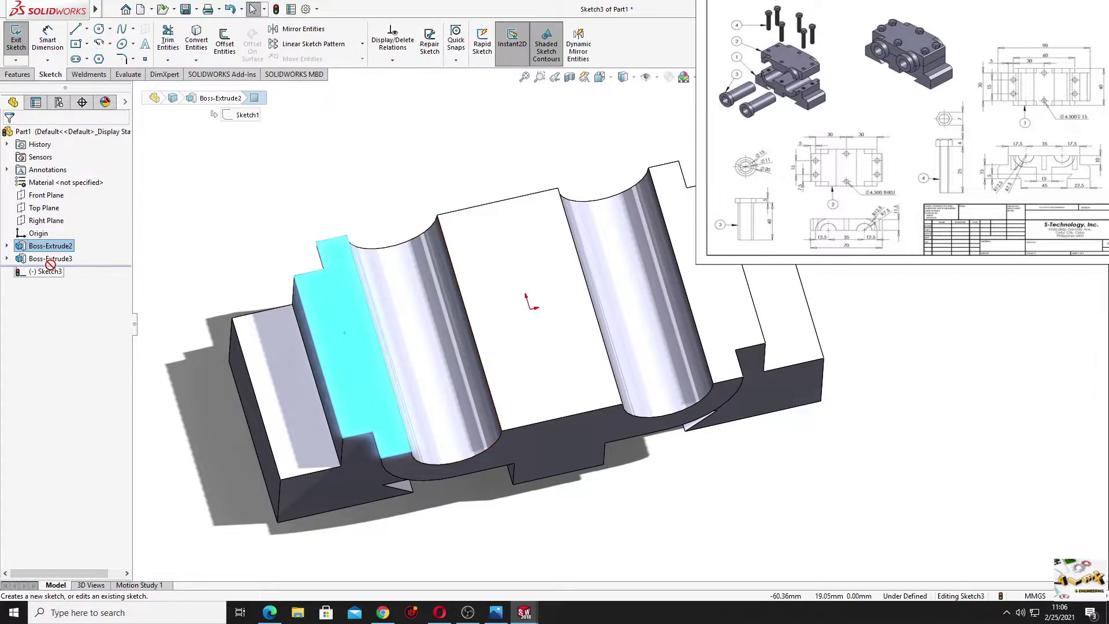
pyautogui.click(55, 271)
pyautogui.click(81, 259)
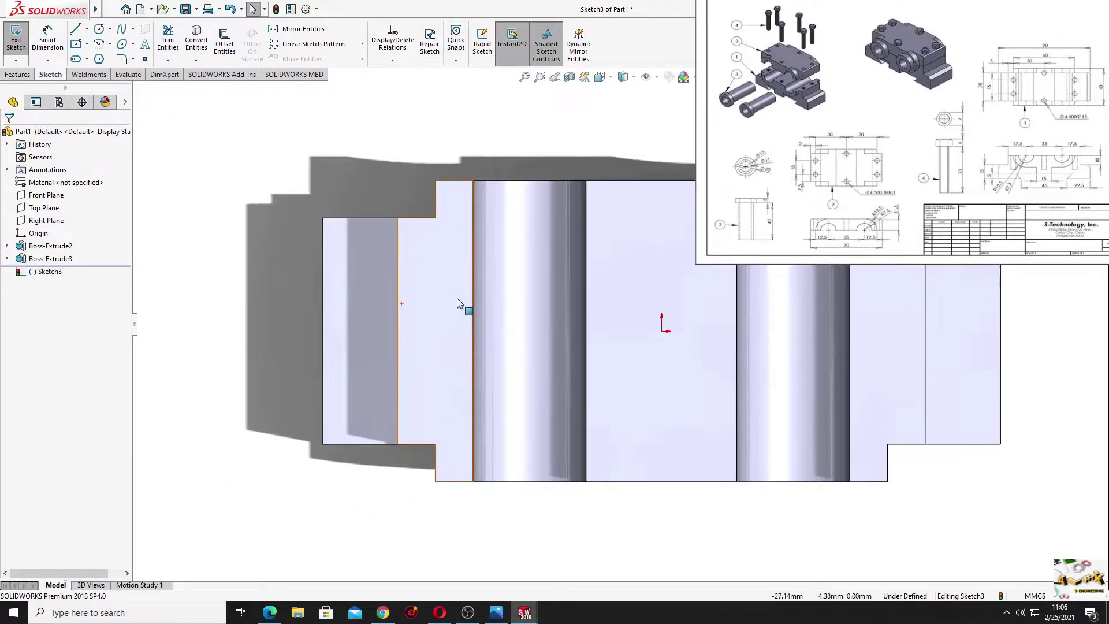
# Draw vertical and horizontal construction centrelines meeting at the origin.
pyautogui.click(75, 31)
pyautogui.click(87, 29)
pyautogui.click(101, 69)
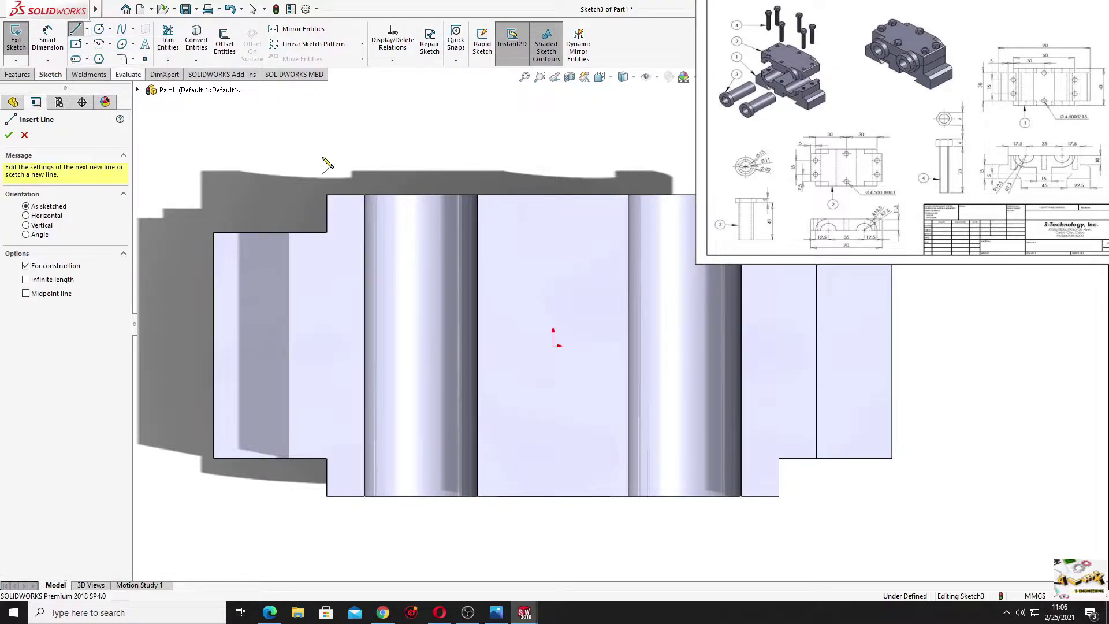
pyautogui.click(553, 196)
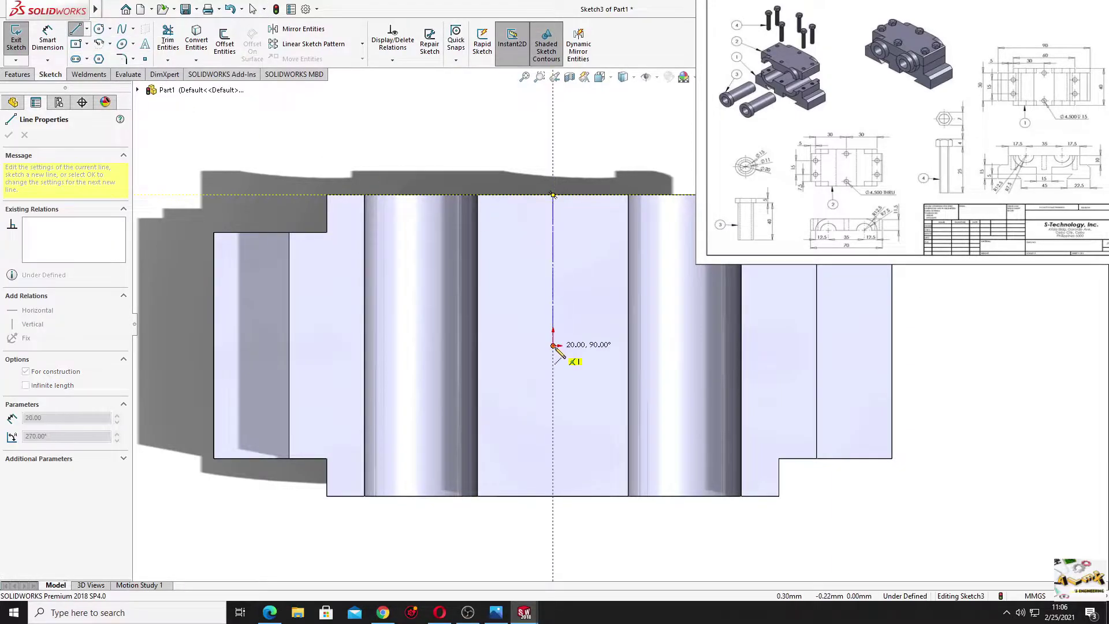
pyautogui.click(553, 345)
pyautogui.click(289, 344)
pyautogui.rightClick(358, 257)
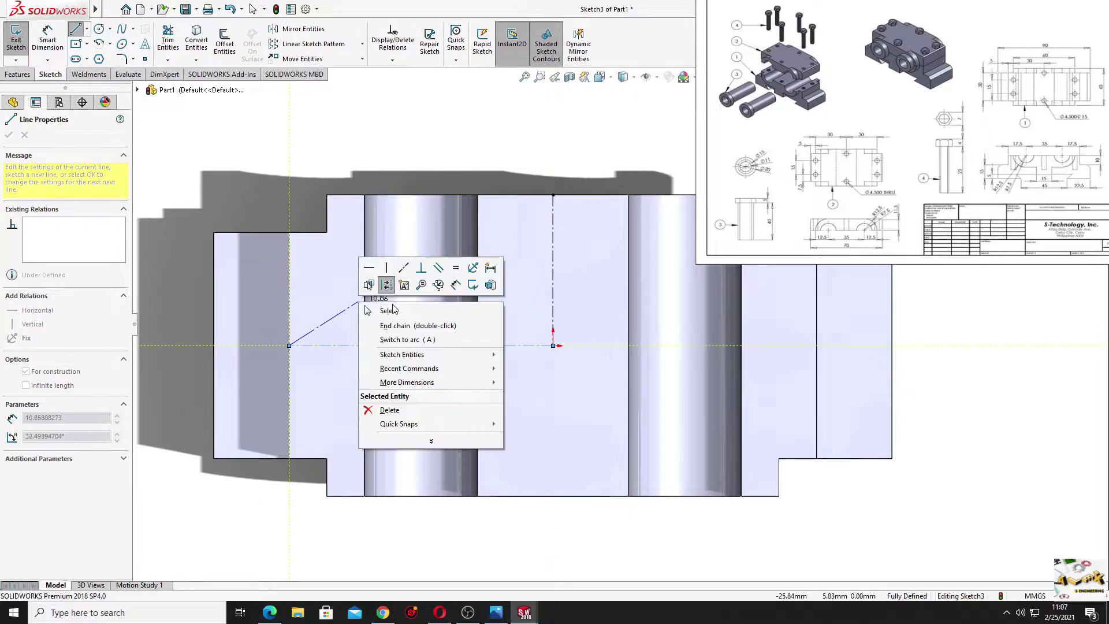
pyautogui.click(384, 276)
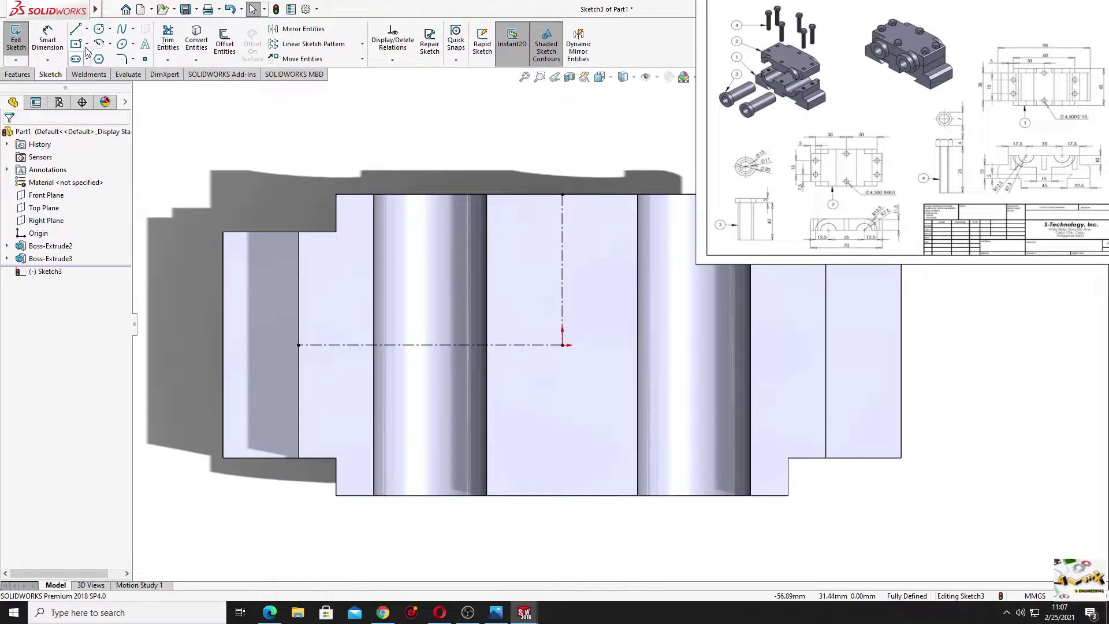
# Sketch a small circle on the left and another on the vertical centreline.
pyautogui.click(98, 30)
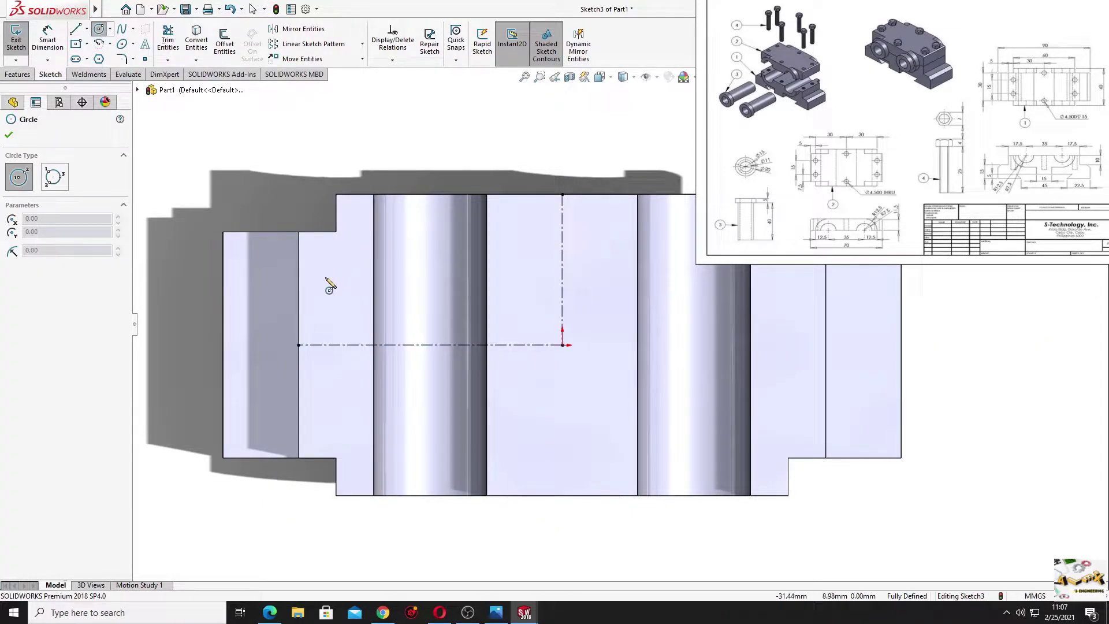
pyautogui.click(325, 274)
pyautogui.click(336, 283)
pyautogui.press('Escape')
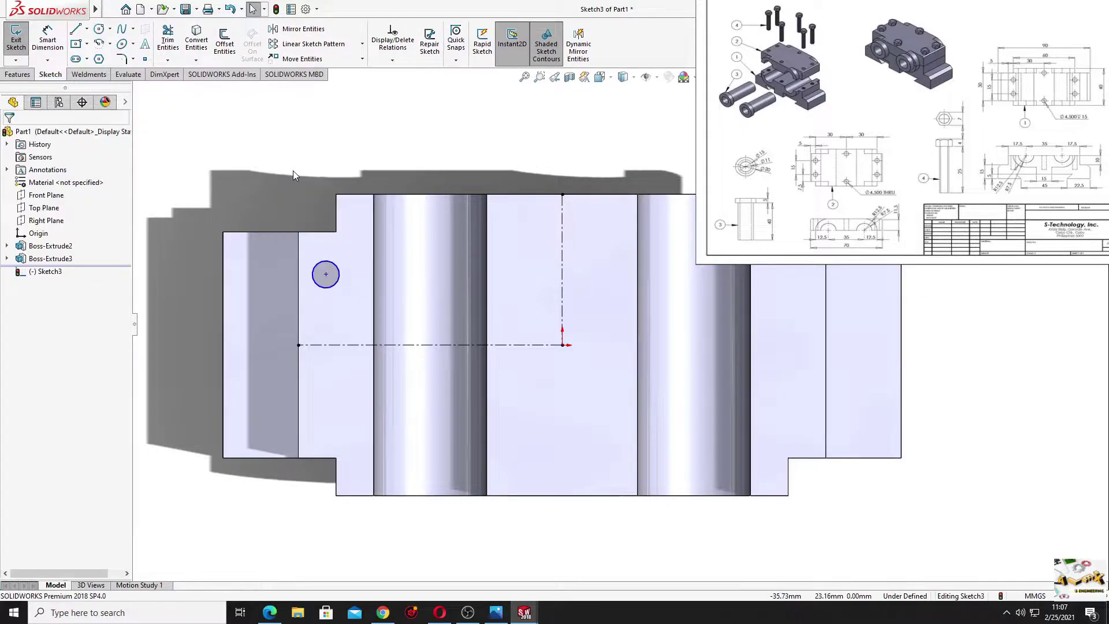
pyautogui.click(99, 30)
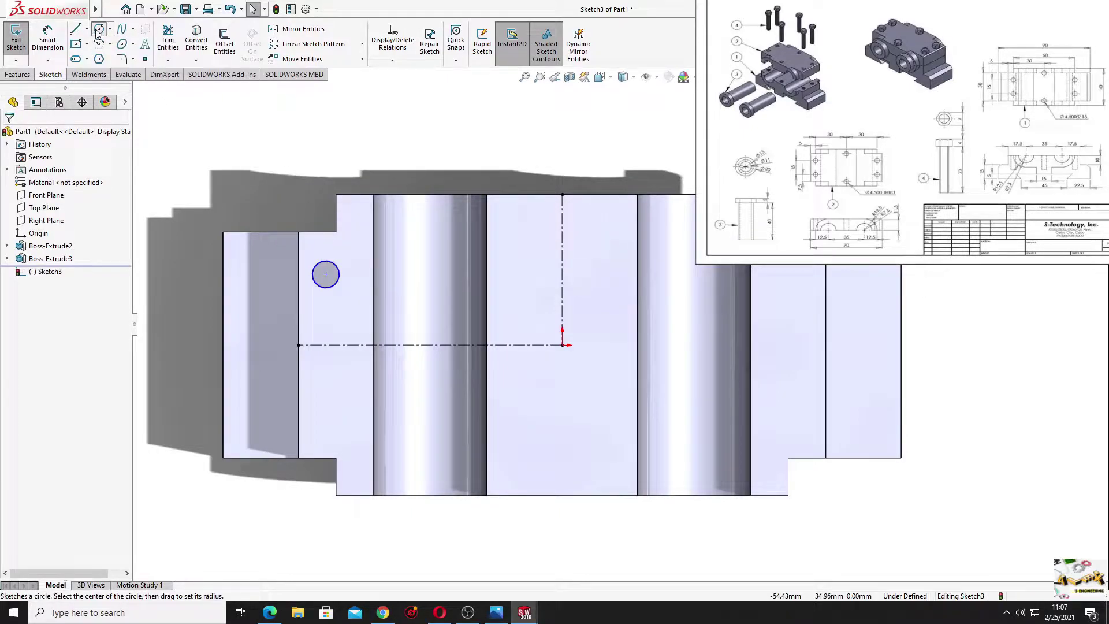
pyautogui.click(562, 223)
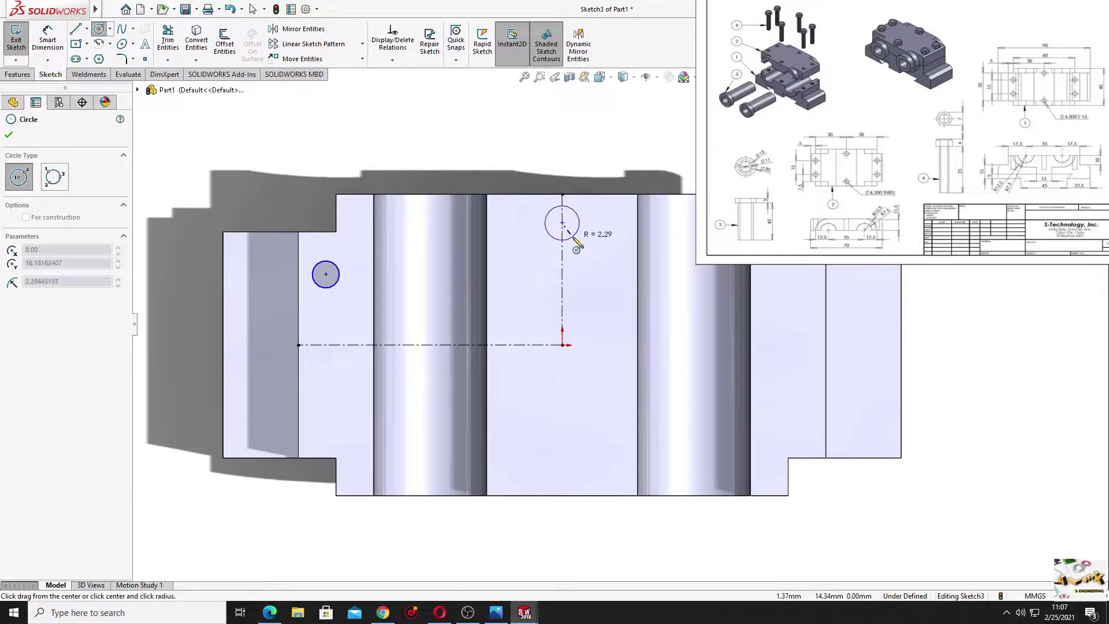
pyautogui.press('Escape')
# Make the centreline circle's centre horizontal with the step's upper corner.
pyautogui.click(562, 223)
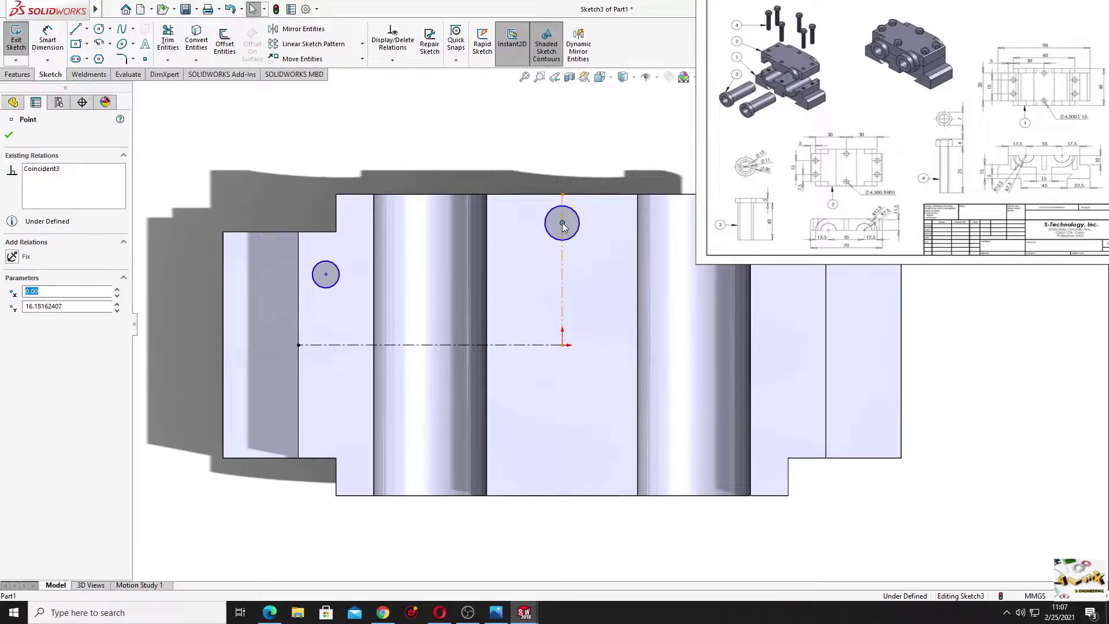
pyautogui.keyDown('ctrl'); pyautogui.click(336, 231); pyautogui.keyUp('ctrl')
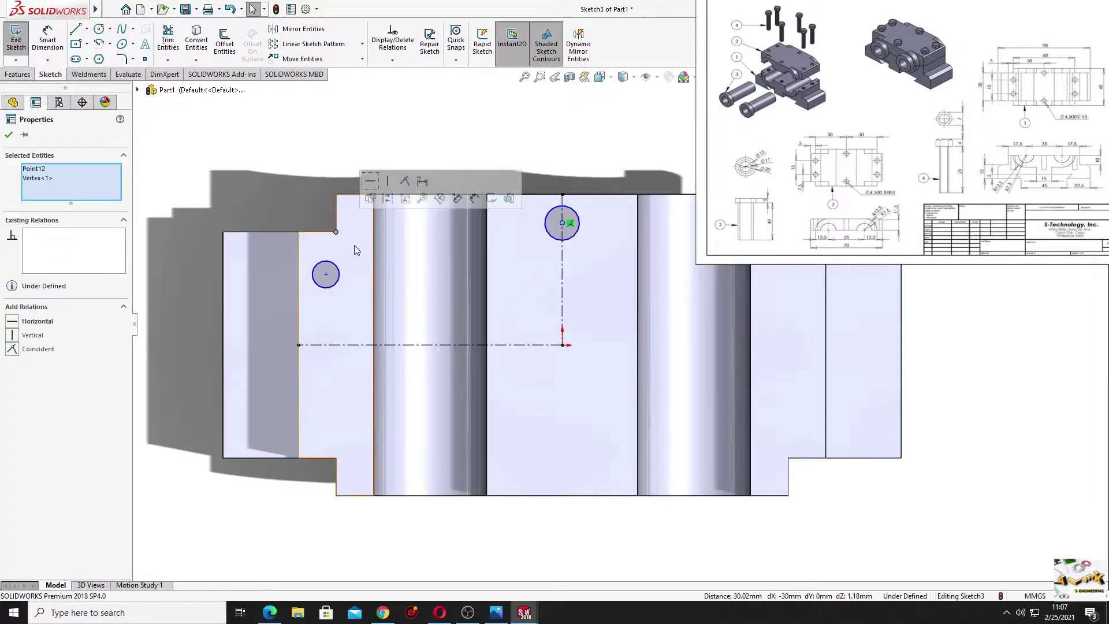
pyautogui.click(372, 183)
pyautogui.press('Escape')
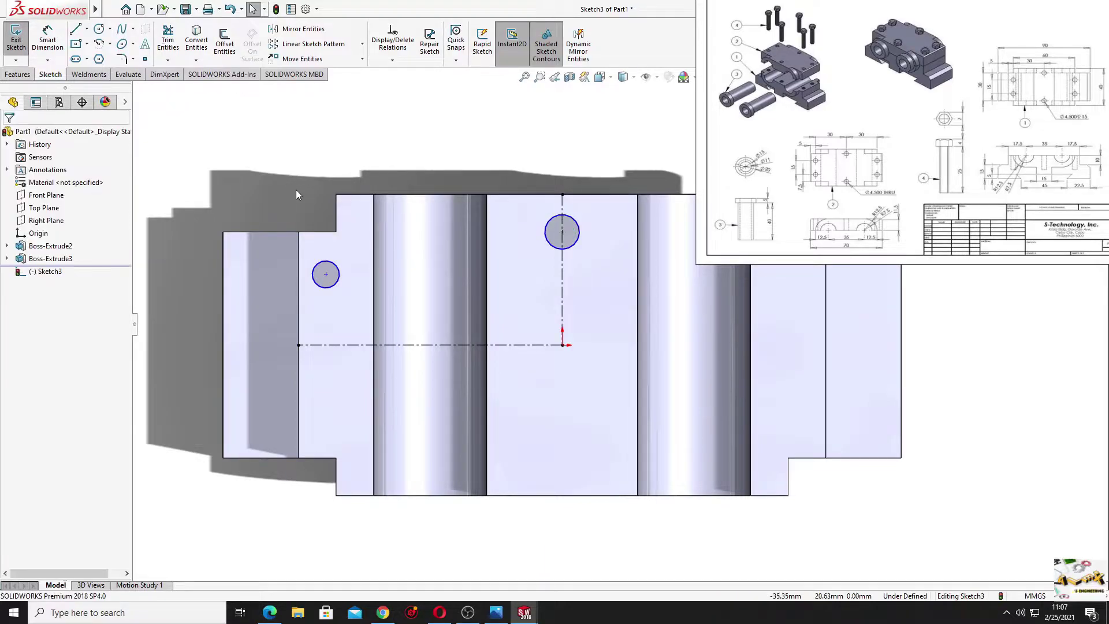
# Give the left circle a 4.5 mm diameter, its centre 7.5 mm from the horizontal centreline.
pyautogui.click(50, 44)
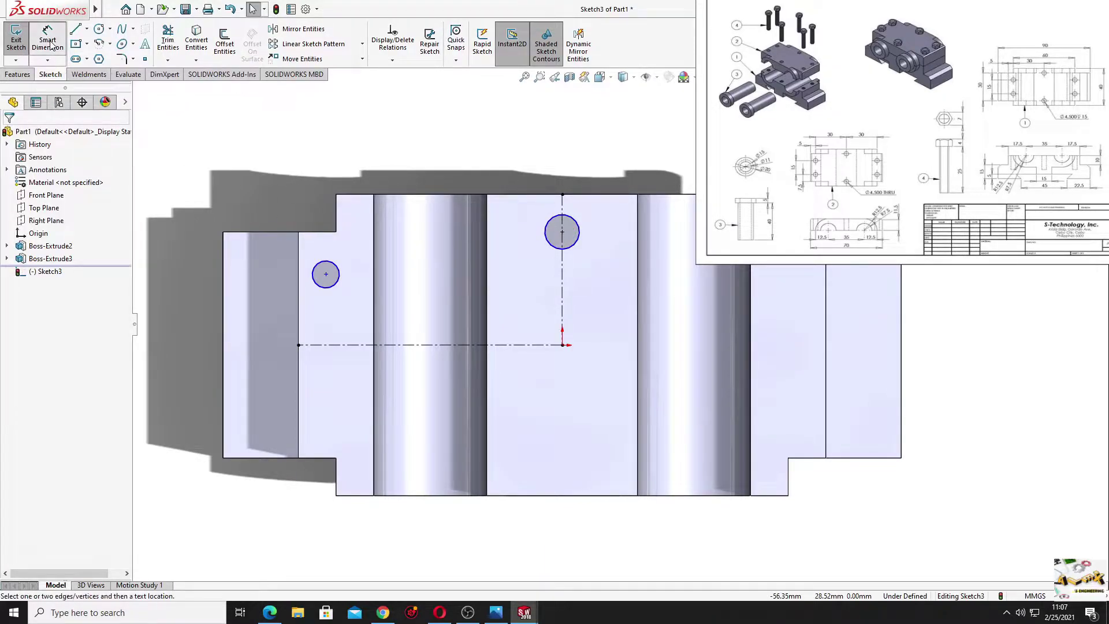
pyautogui.click(316, 276)
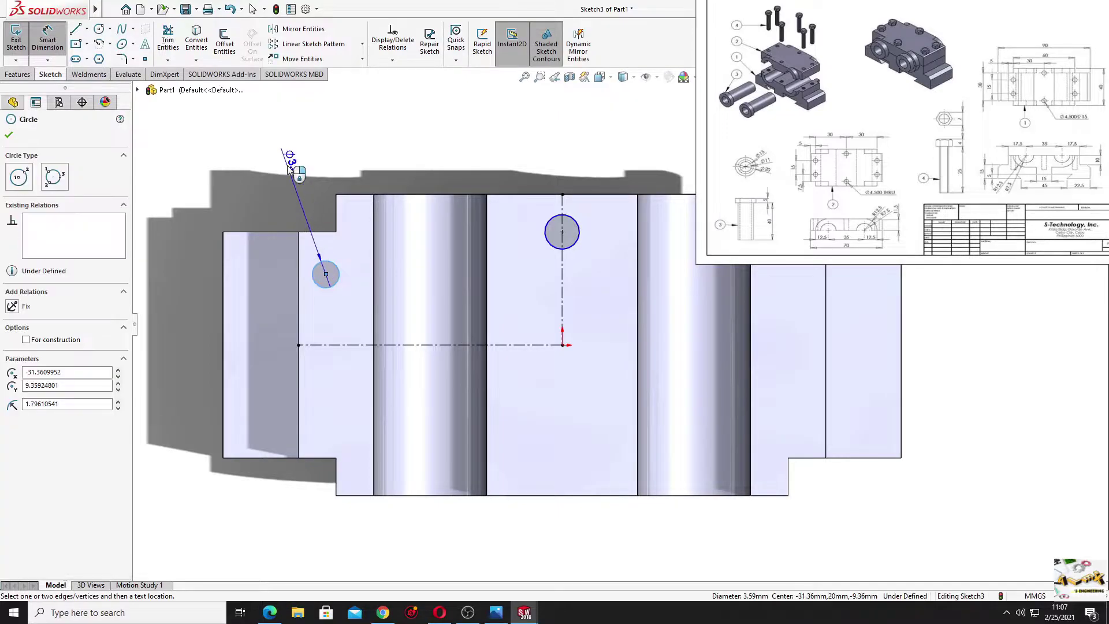
pyautogui.click(286, 165)
pyautogui.write('4.5')
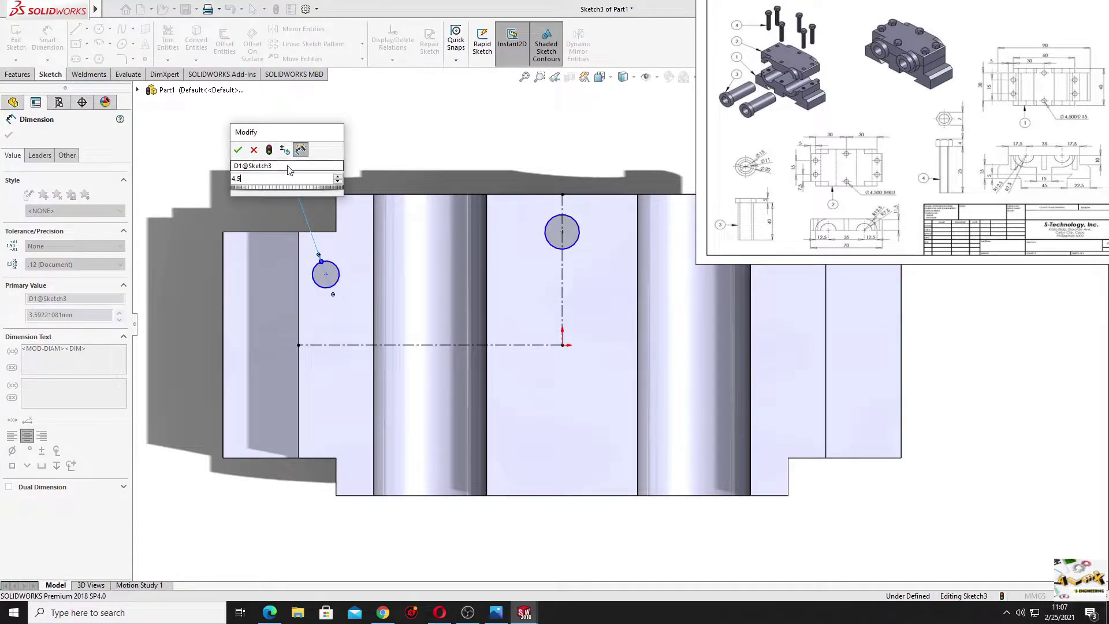
pyautogui.press('Return')
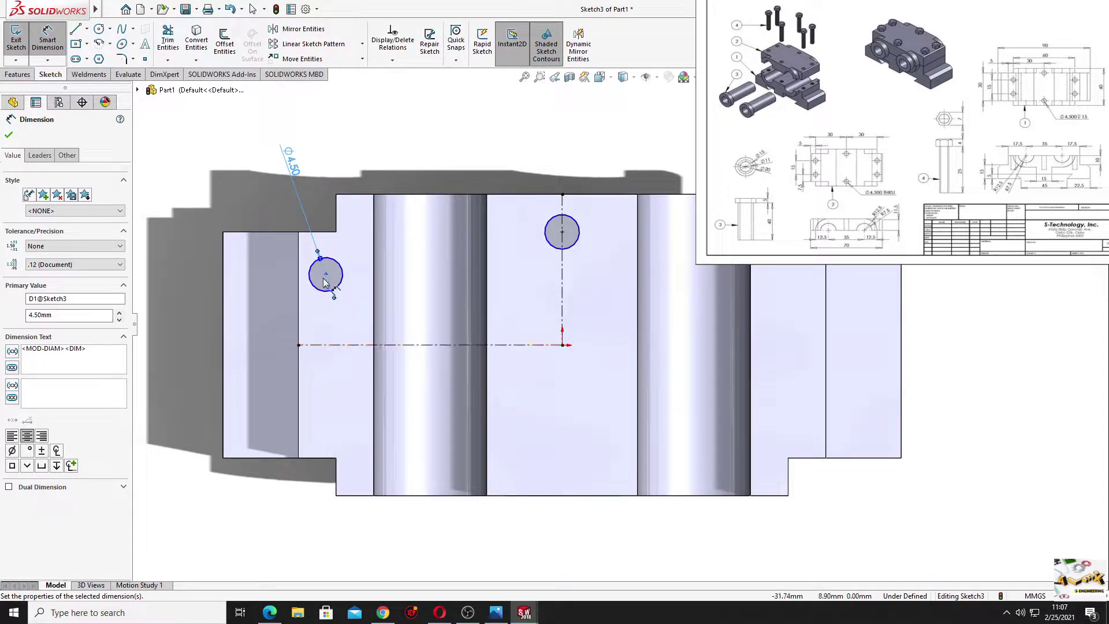
pyautogui.click(326, 276)
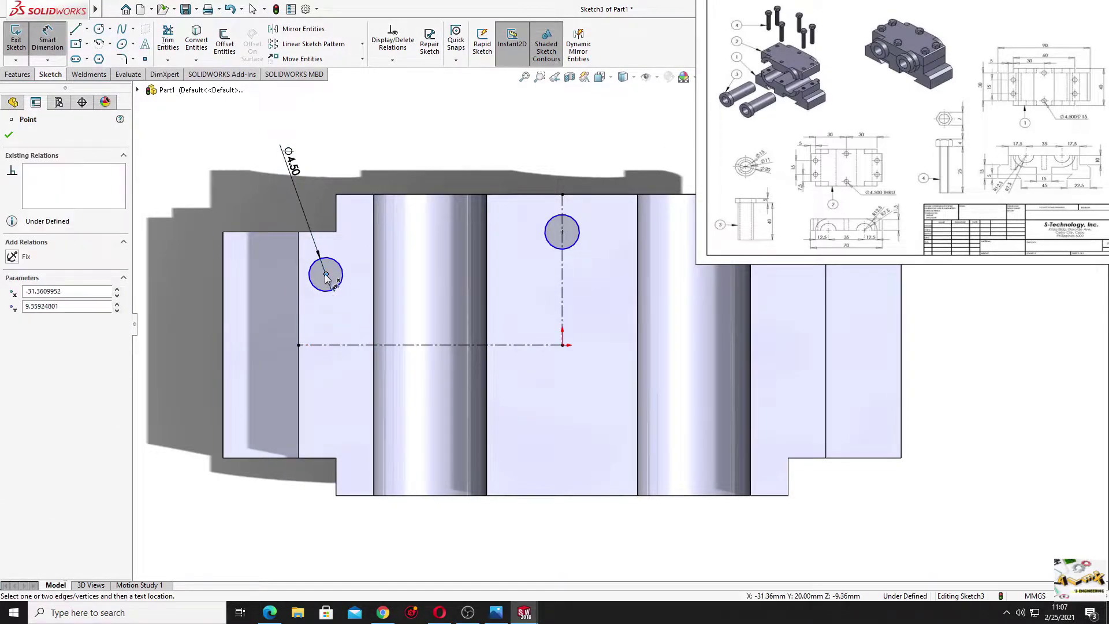
pyautogui.click(352, 344)
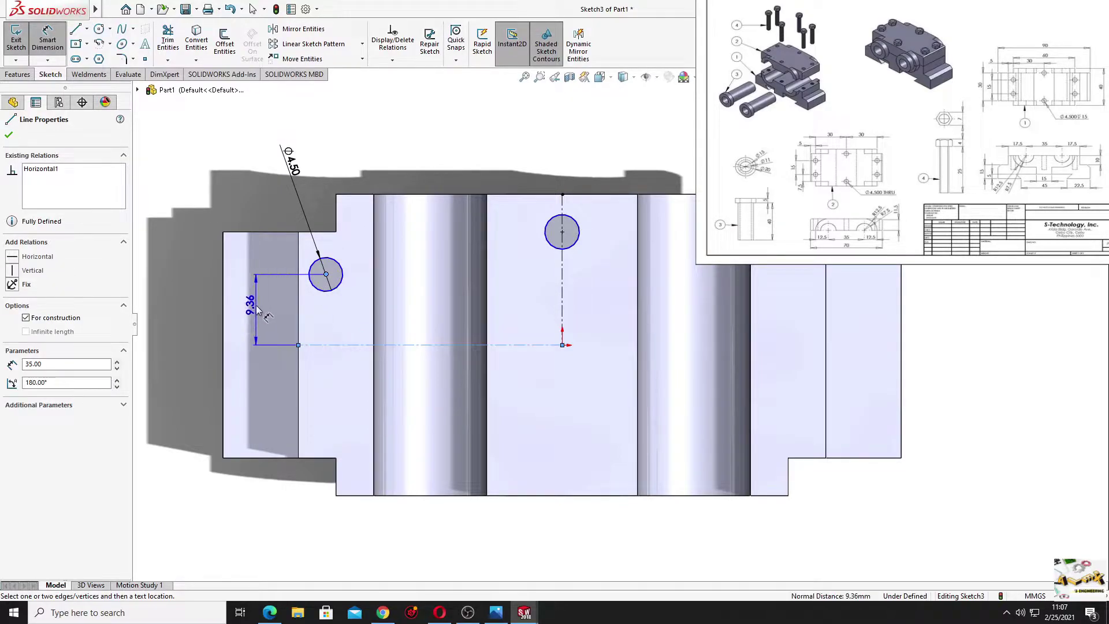
pyautogui.click(258, 312)
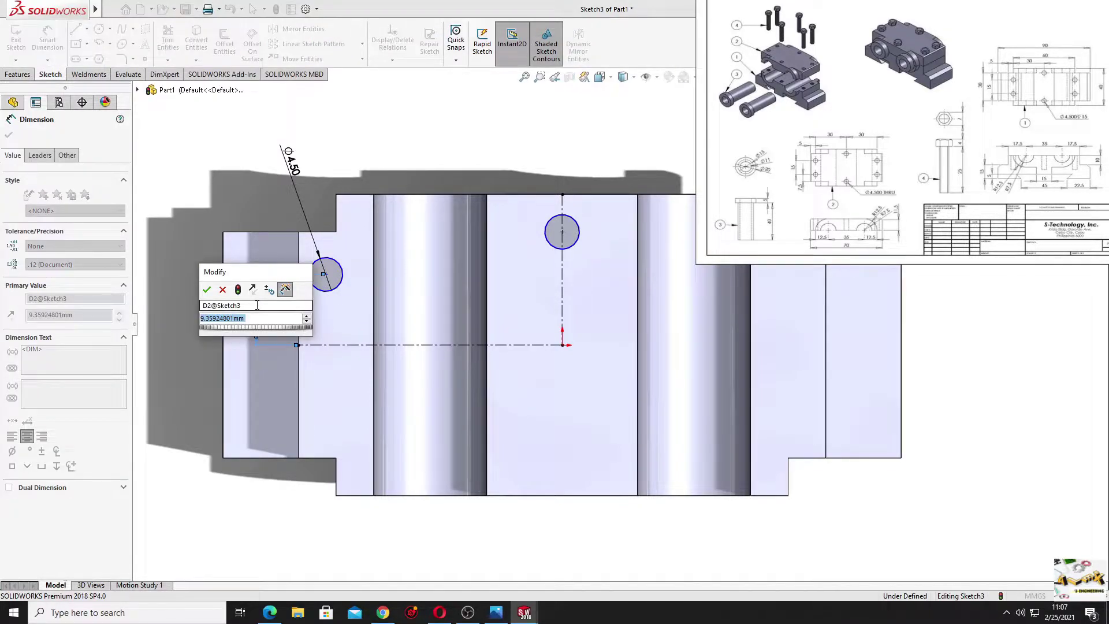
pyautogui.write('7.5')
pyautogui.press('Return')
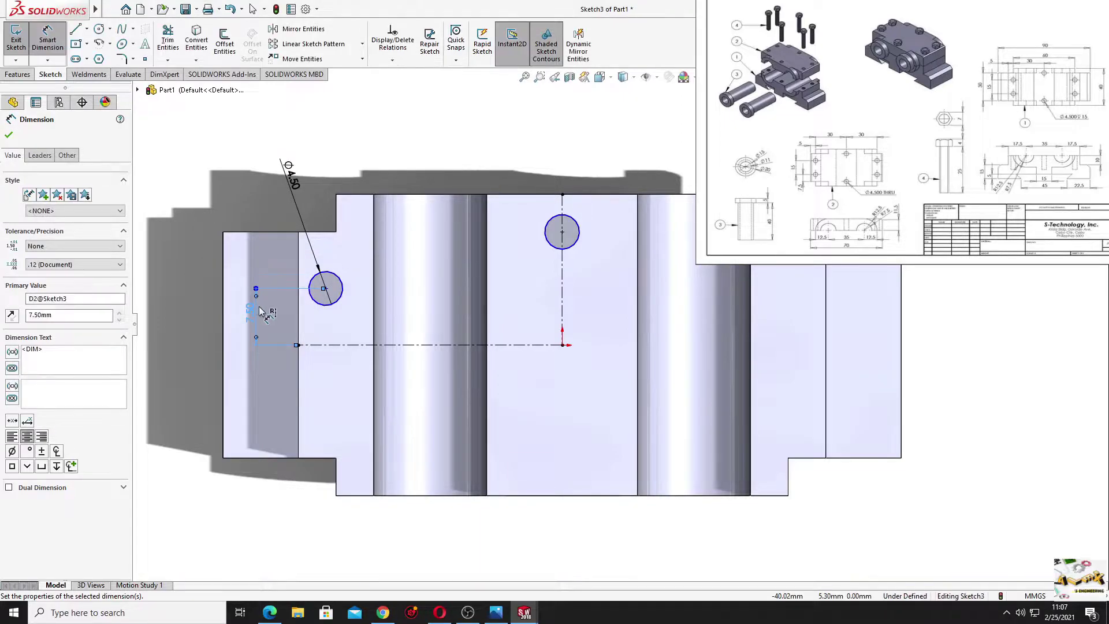
# Set the hole centre 5 mm from the step edge and reposition the dimension labels.
pyautogui.click(325, 289)
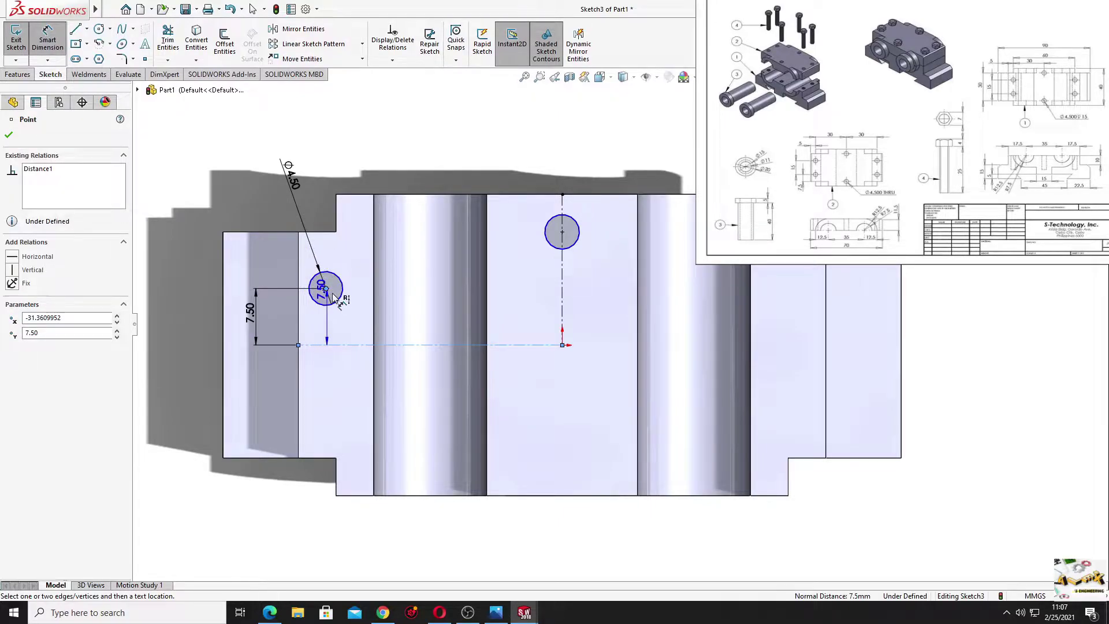
pyautogui.click(298, 260)
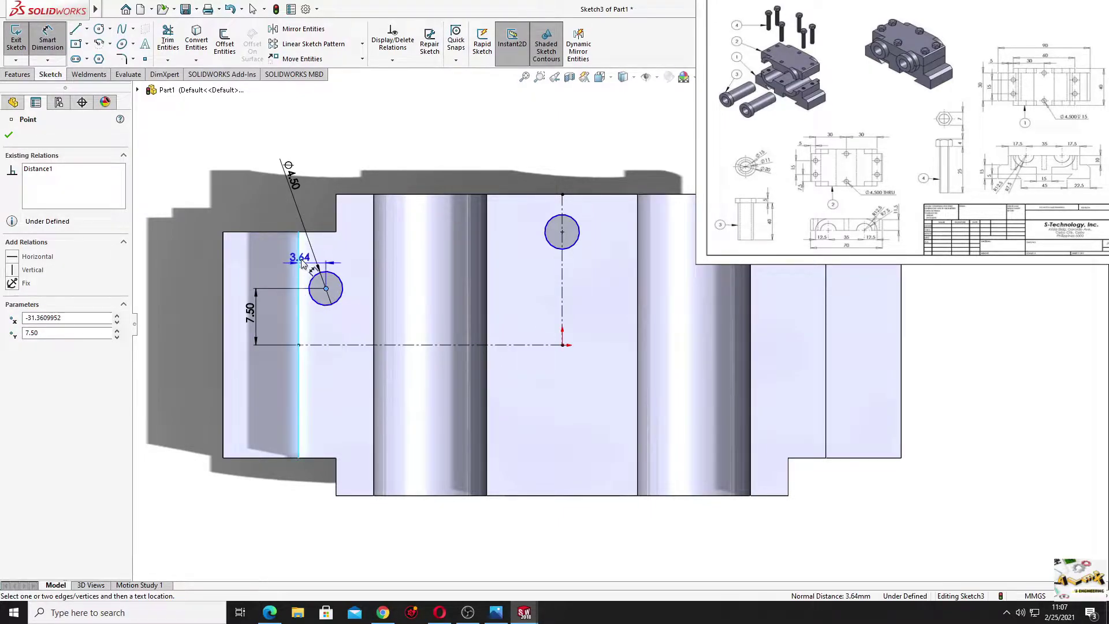
pyautogui.click(309, 194)
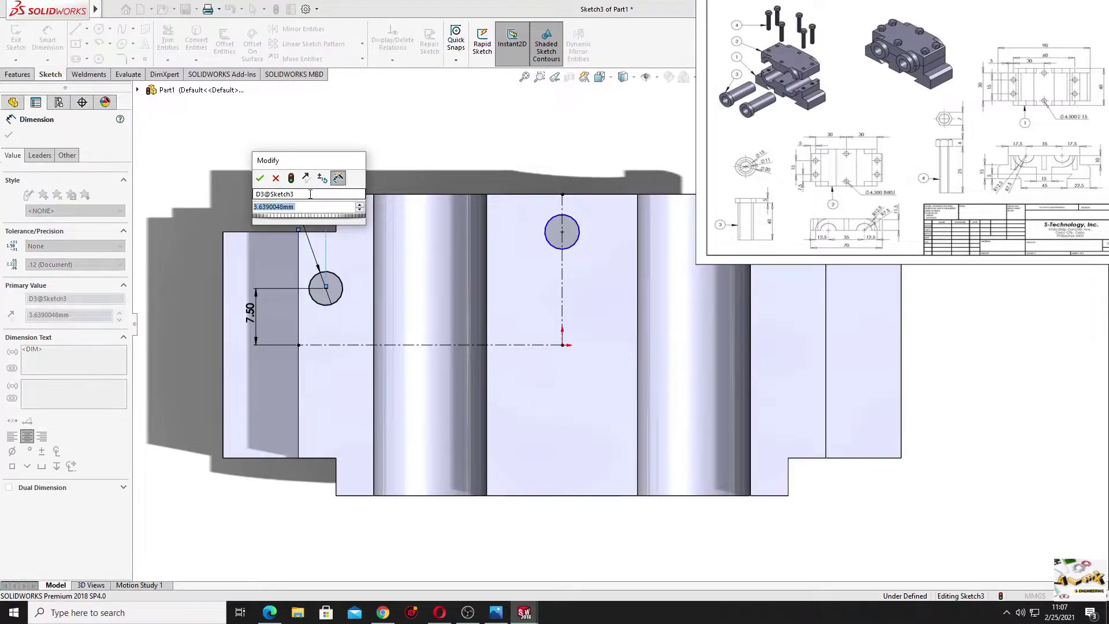
pyautogui.write('5')
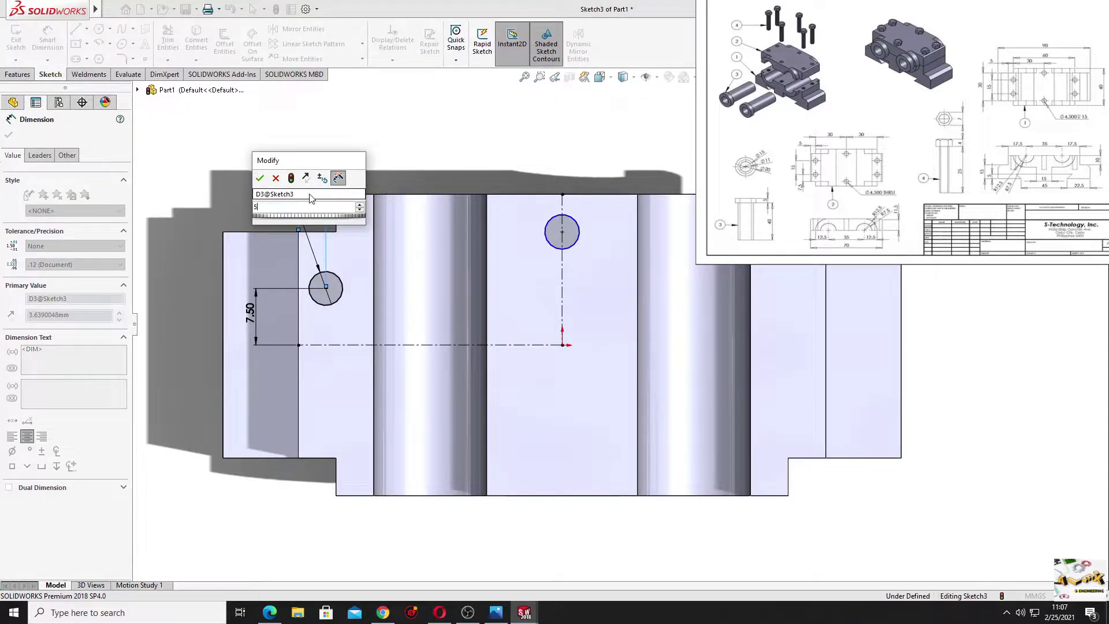
pyautogui.press('Return')
pyautogui.rightClick(376, 144)
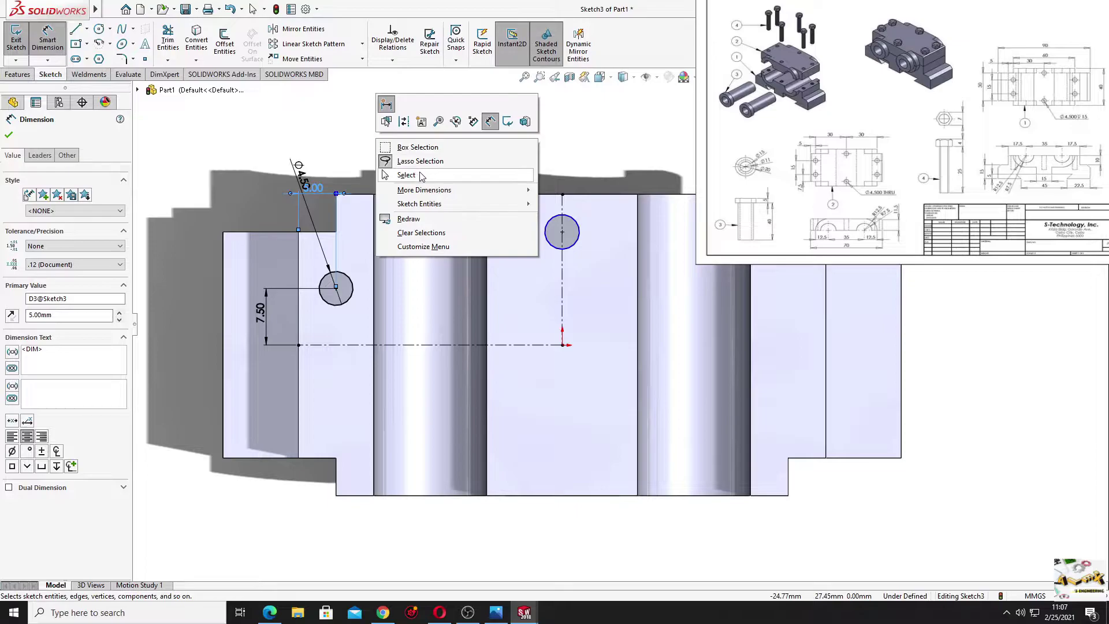
pyautogui.click(413, 171)
pyautogui.moveTo(317, 189)
pyautogui.mouseDown()
pyautogui.moveTo(307, 139)
pyautogui.moveTo(316, 205)
pyautogui.mouseUp()
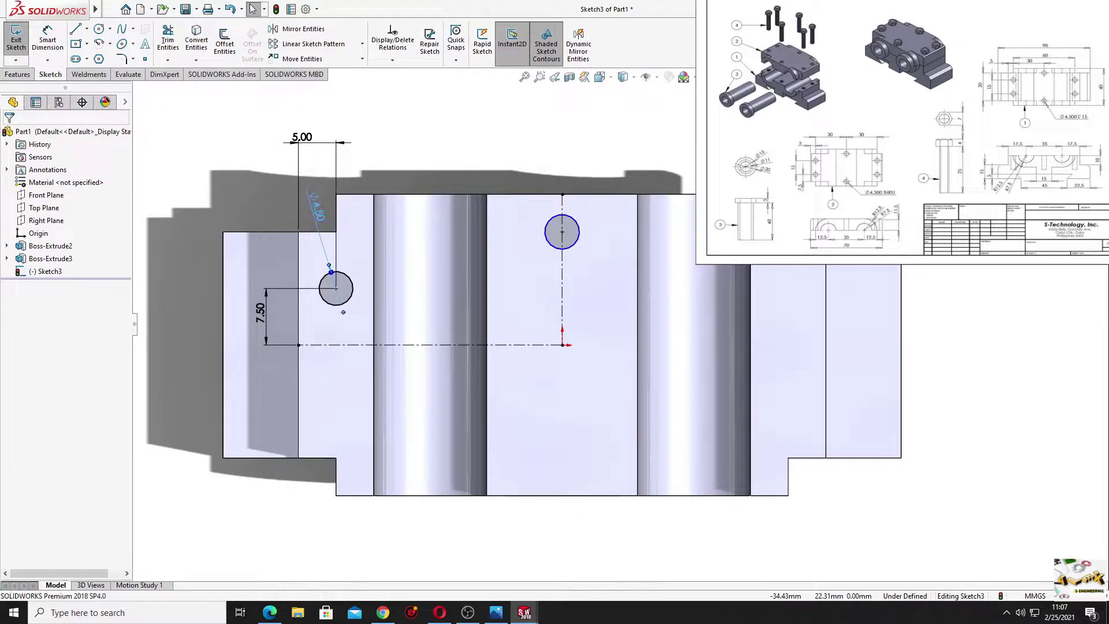
pyautogui.click(421, 159)
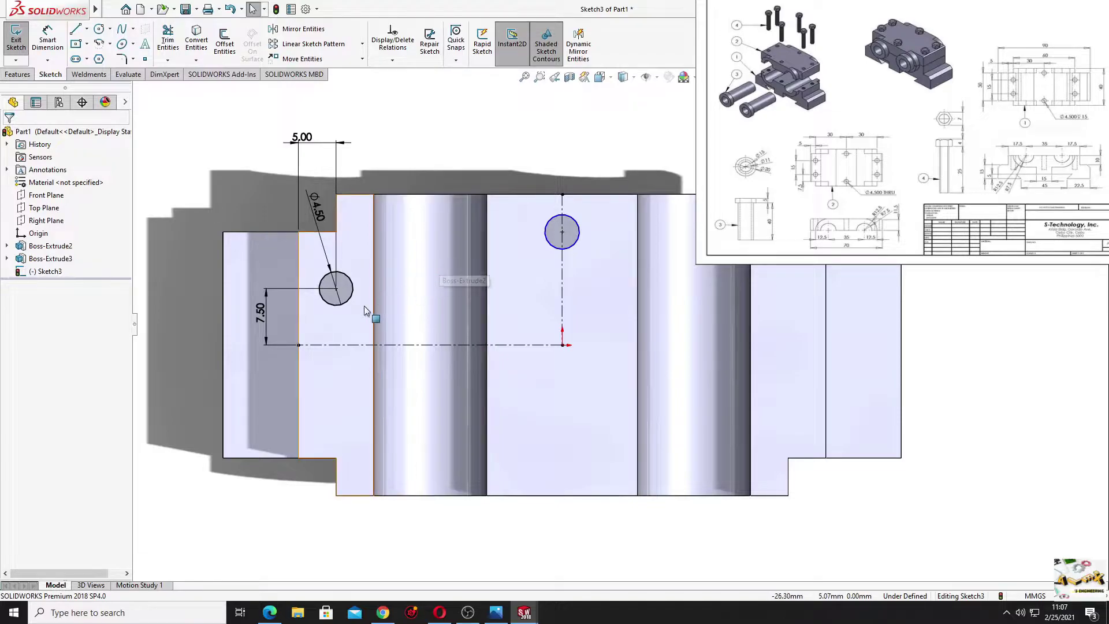
pyautogui.click(351, 297)
# Make the hole circles equal and mirror the left Ø4.5 hole about the vertical centerline.
pyautogui.keyDown('ctrl'); pyautogui.click(556, 249); pyautogui.keyUp('ctrl')
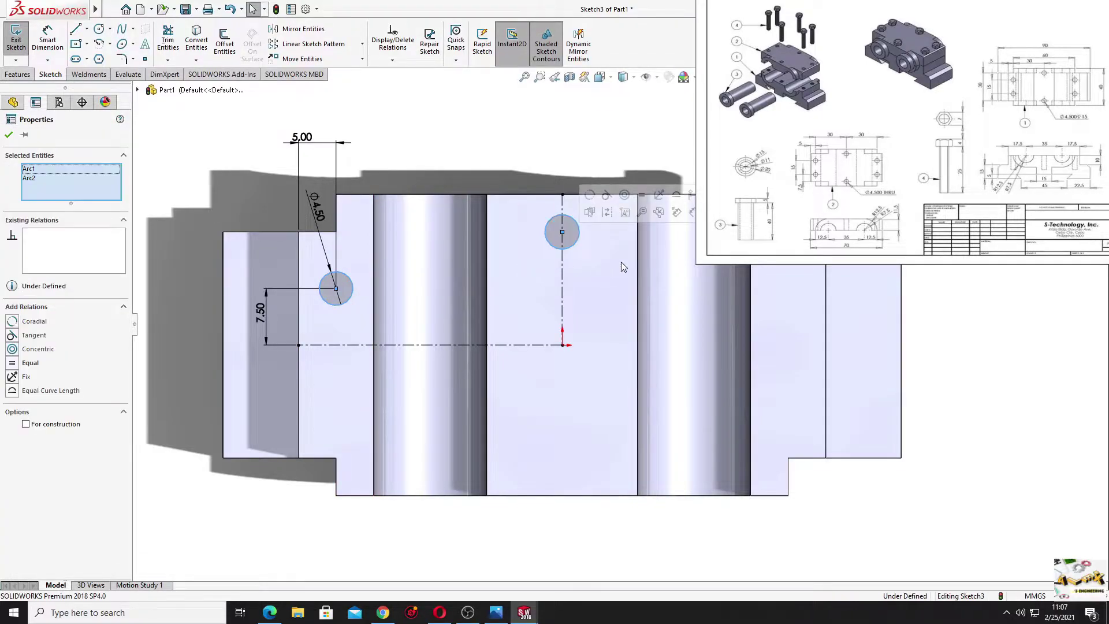
pyautogui.click(533, 142)
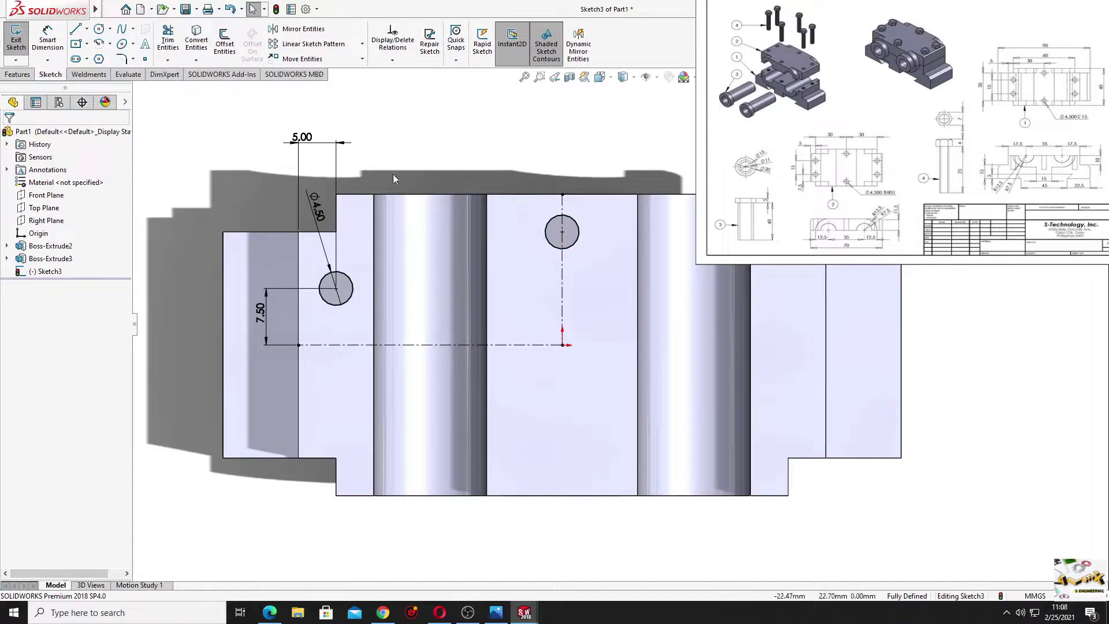
pyautogui.click(295, 29)
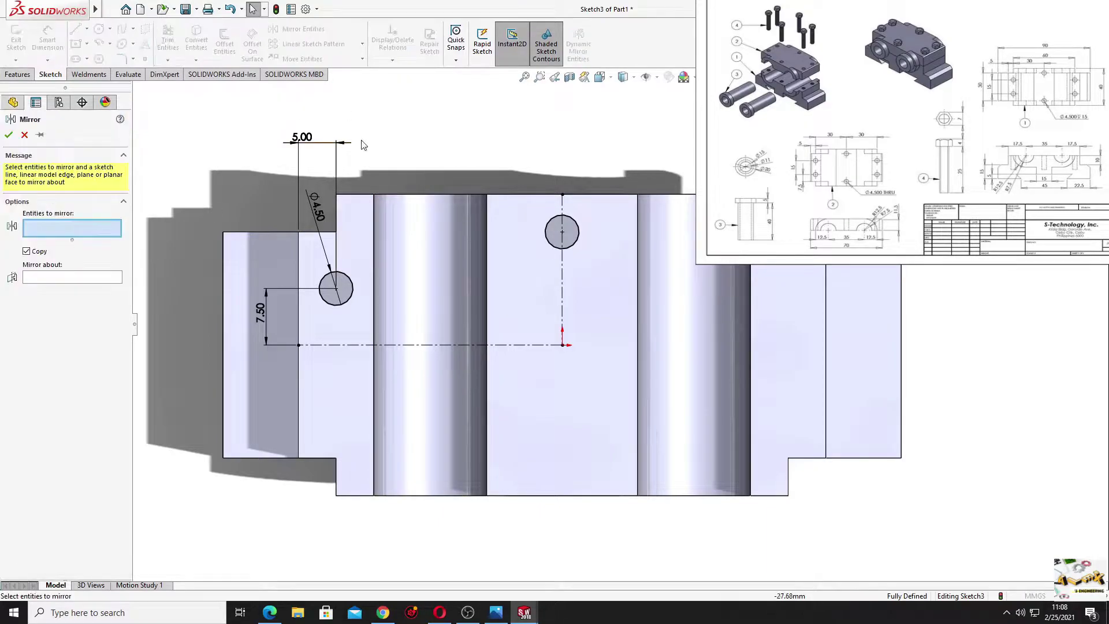
pyautogui.click(344, 300)
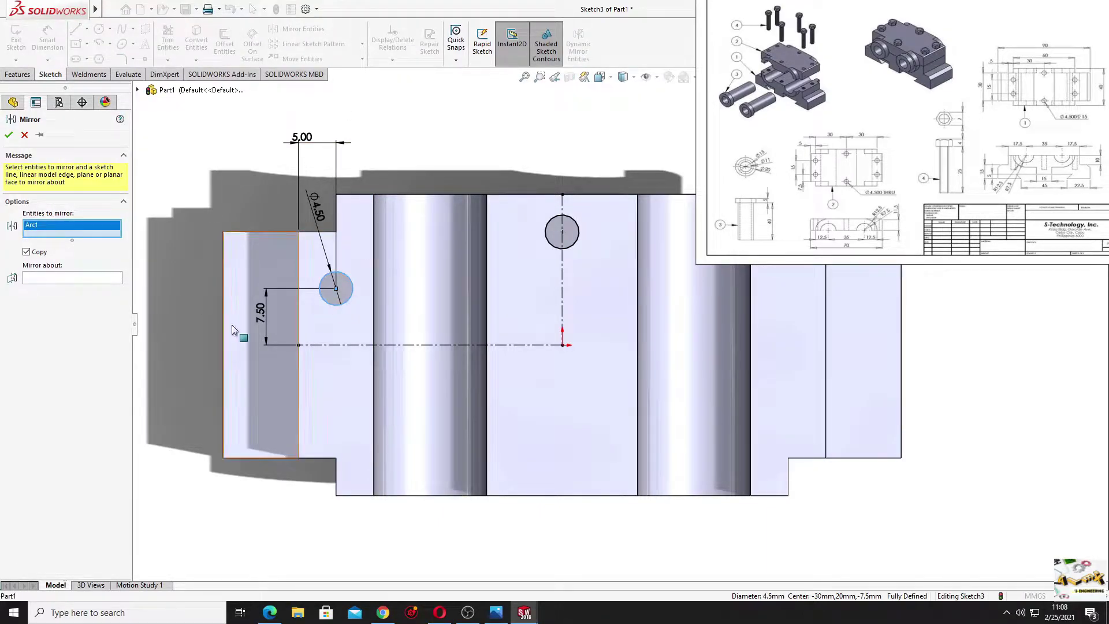
pyautogui.click(87, 280)
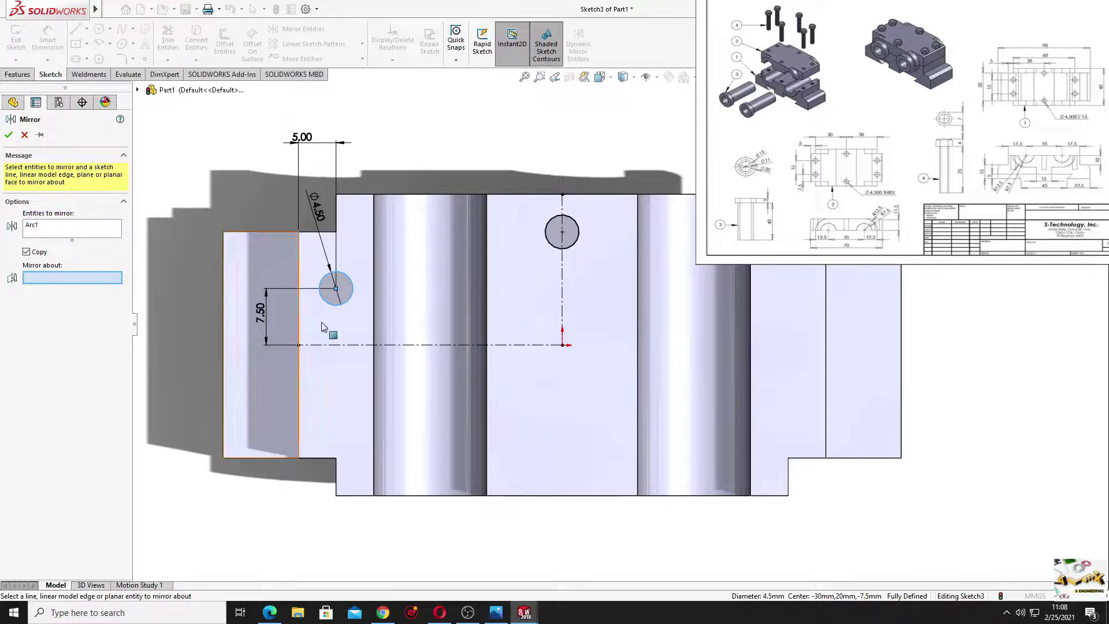
pyautogui.click(564, 310)
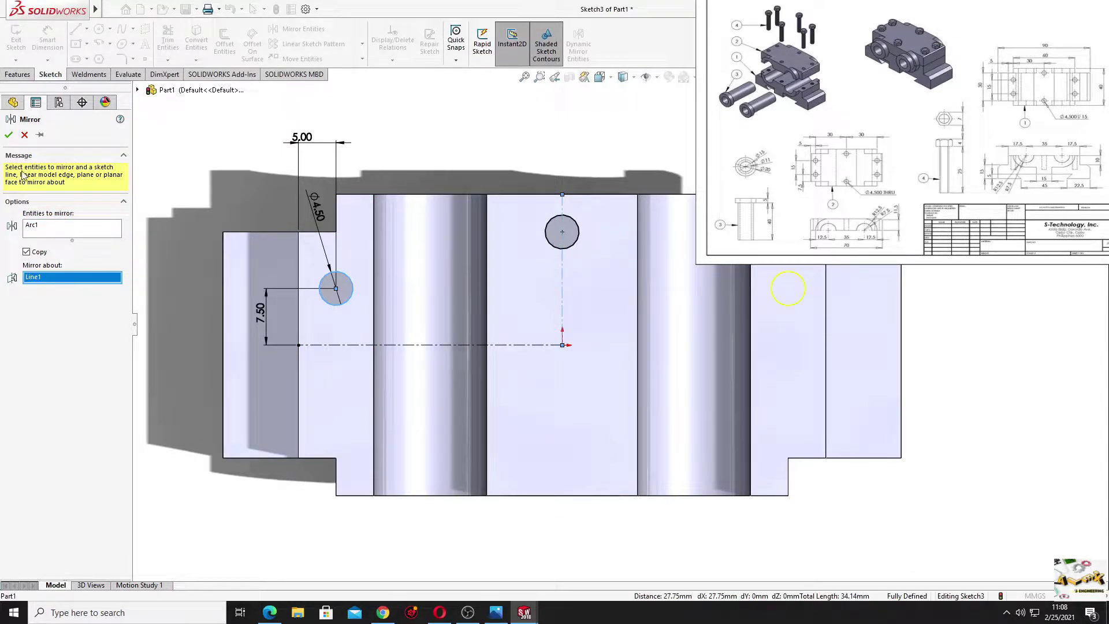
pyautogui.click(8, 135)
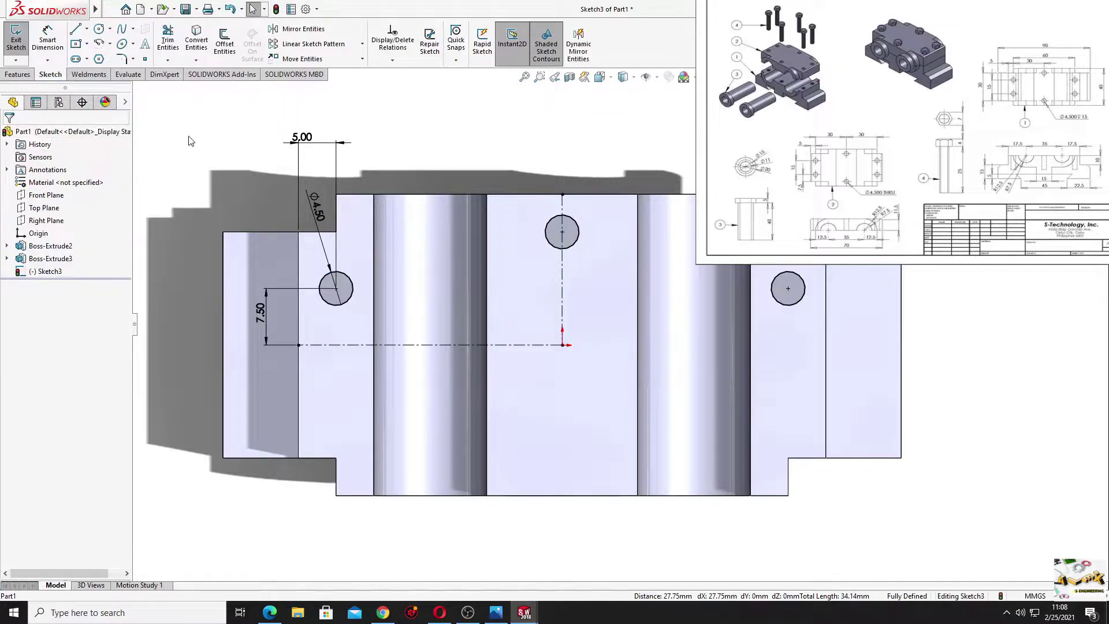
# Mirror the left, top and right holes about the horizontal centerline.
pyautogui.click(303, 30)
pyautogui.click(349, 297)
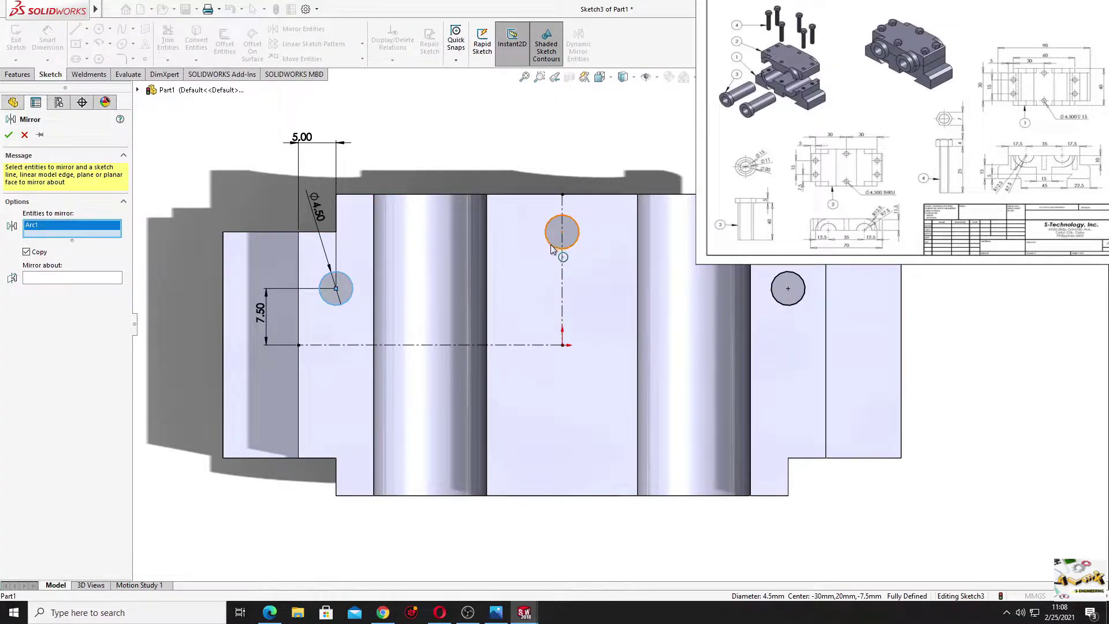
pyautogui.click(567, 248)
pyautogui.click(786, 298)
pyautogui.click(71, 297)
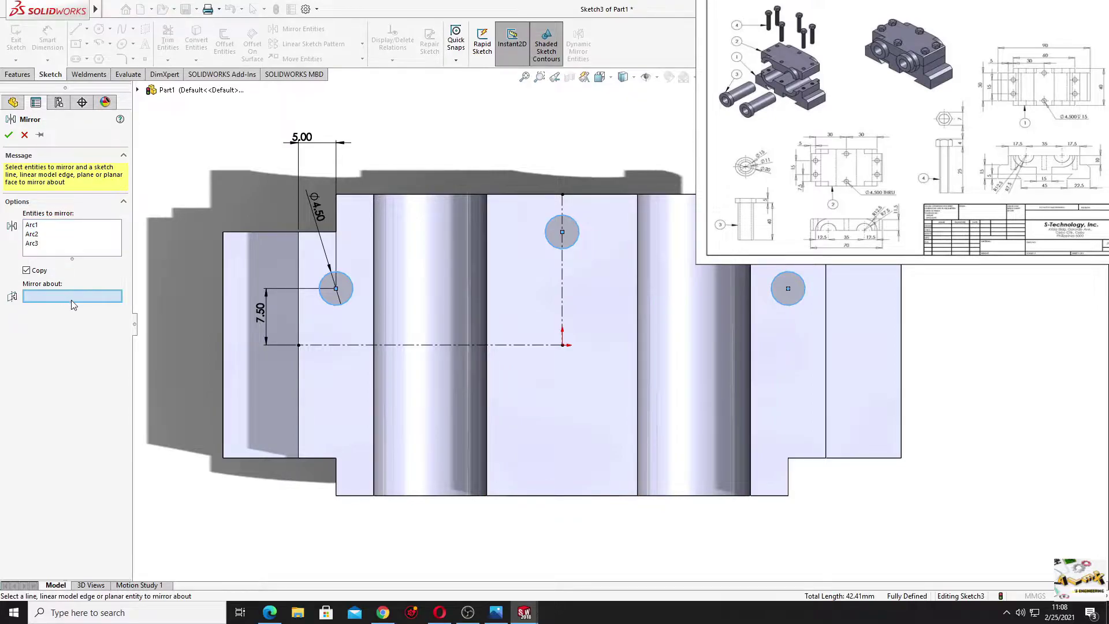
pyautogui.click(404, 346)
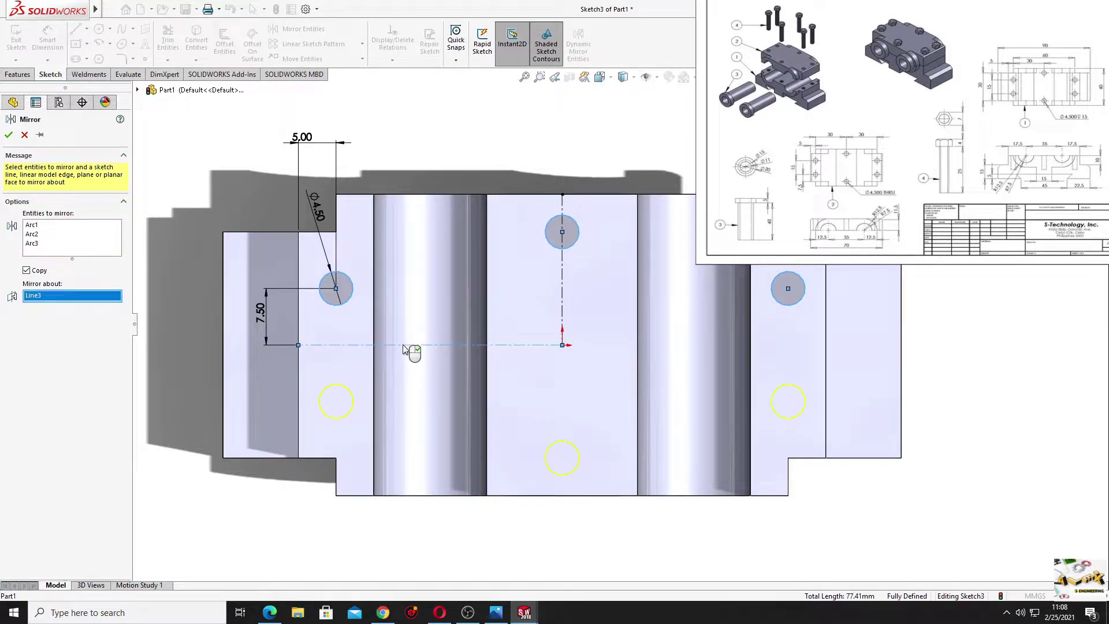
pyautogui.click(10, 136)
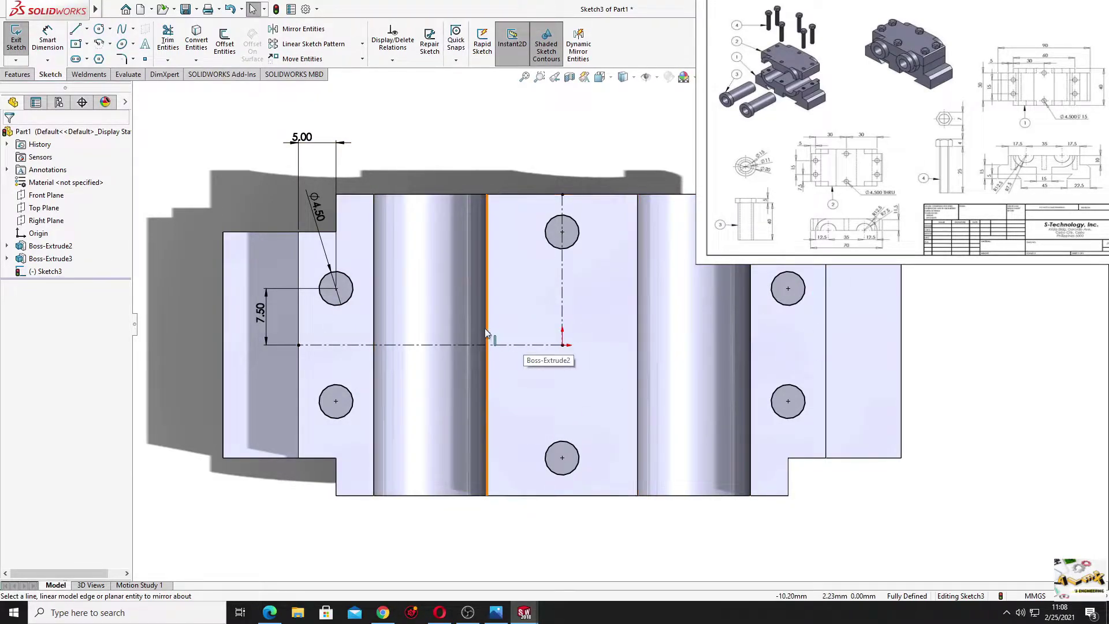
# Extruded Cut the six hole circles 15 mm blind, then orbit to a 3D view.
pyautogui.click(17, 74)
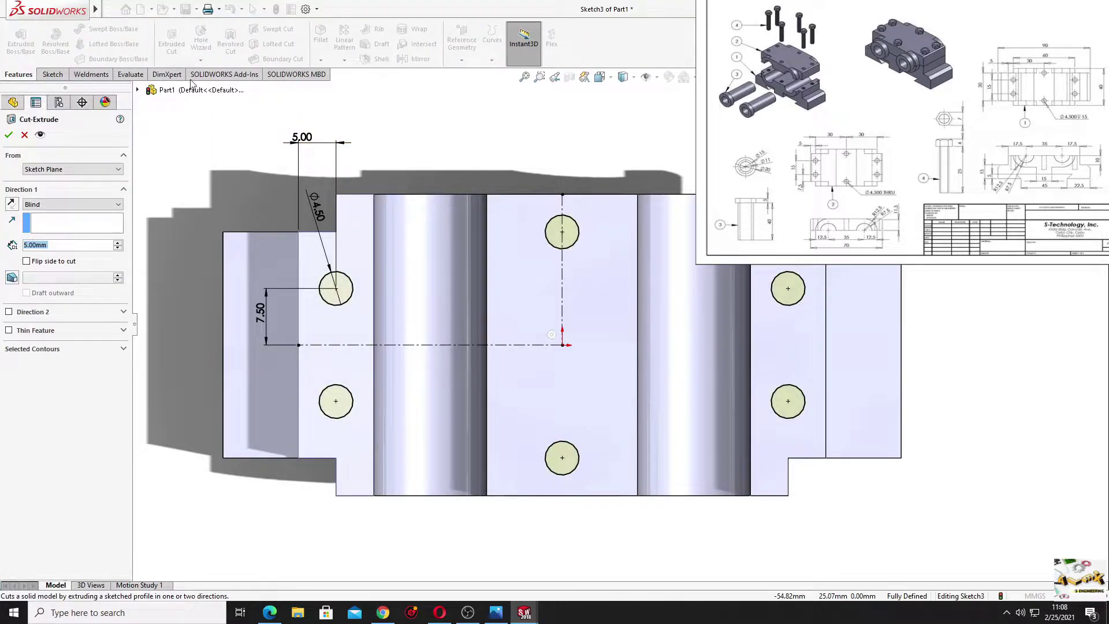
pyautogui.write('15')
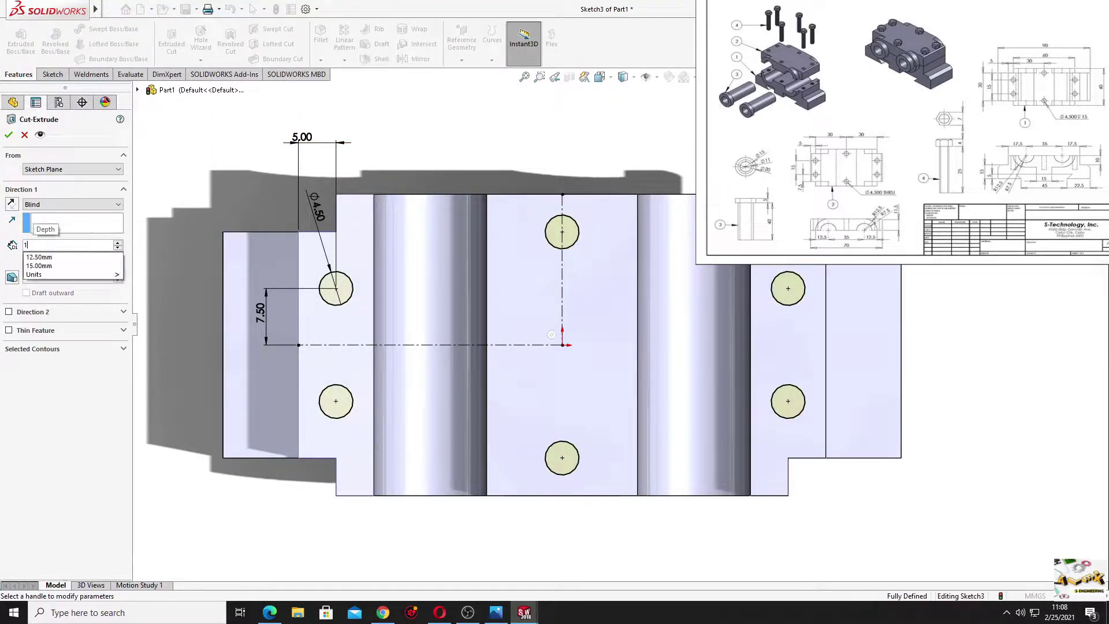
pyautogui.press('Return')
pyautogui.click(9, 135)
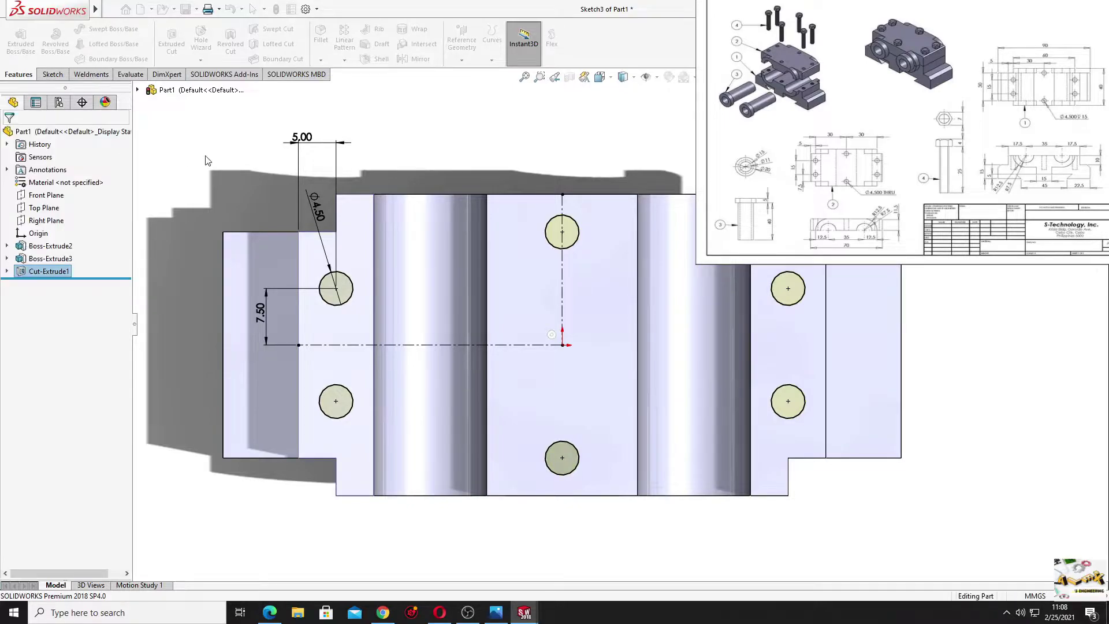
pyautogui.moveTo(339, 354)
pyautogui.mouseDown(button='middle')
pyautogui.moveTo(325, 238)
pyautogui.moveTo(361, 58)
pyautogui.moveTo(524, 284)
pyautogui.moveTo(283, 434)
pyautogui.mouseUp(button='middle')
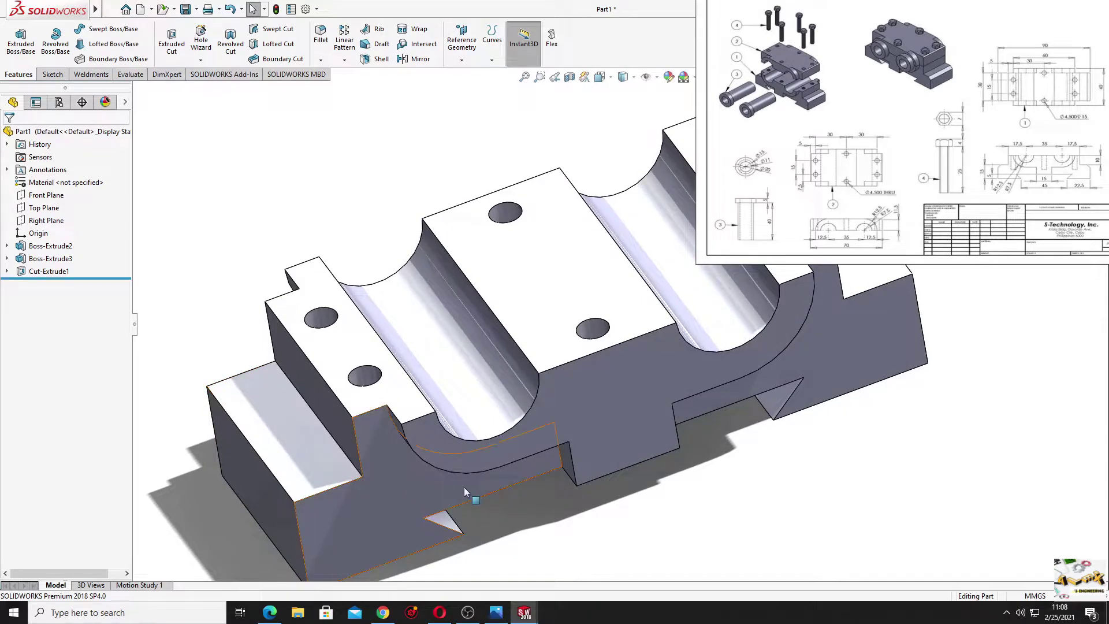
# Chamfer the near and far end edges of the block base at 4 mm.
pyautogui.click(323, 60)
pyautogui.click(342, 93)
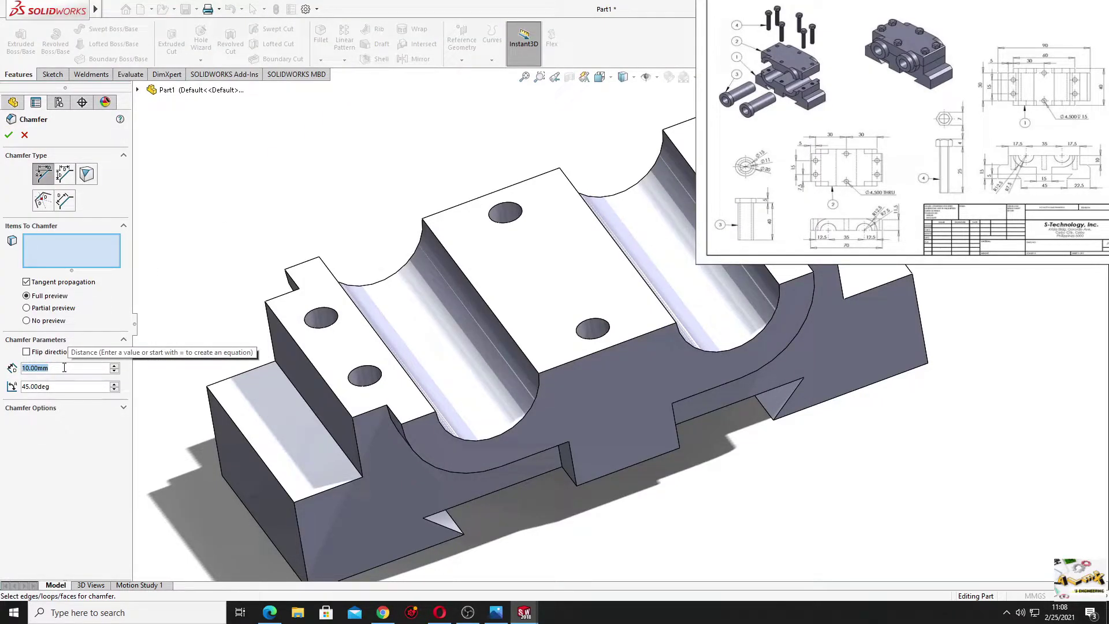
pyautogui.write('4')
pyautogui.press('Return')
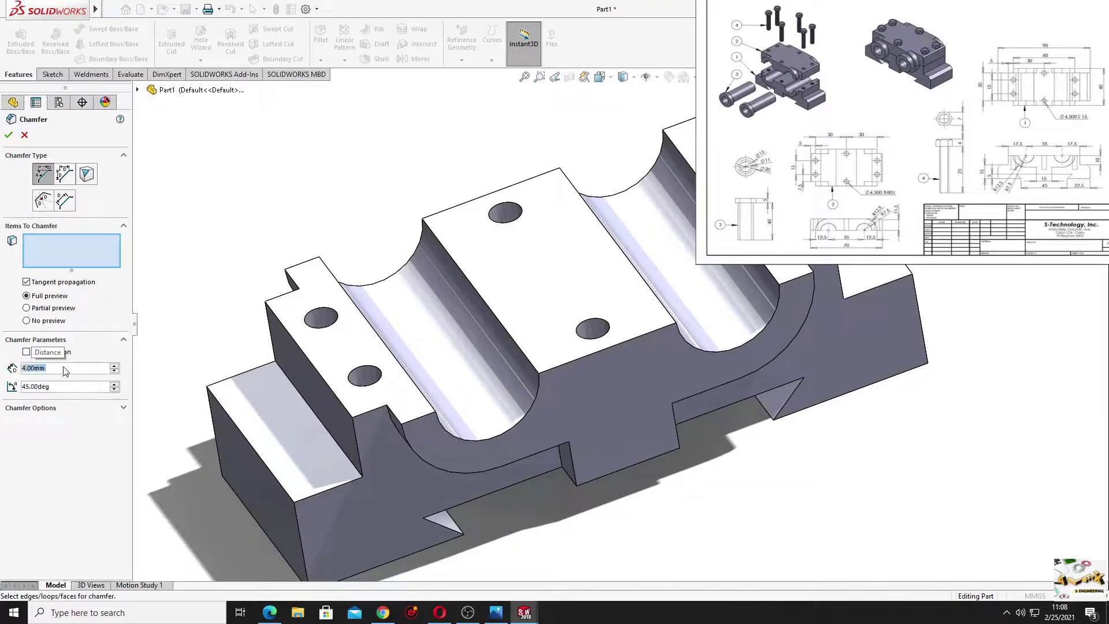
pyautogui.click(215, 388)
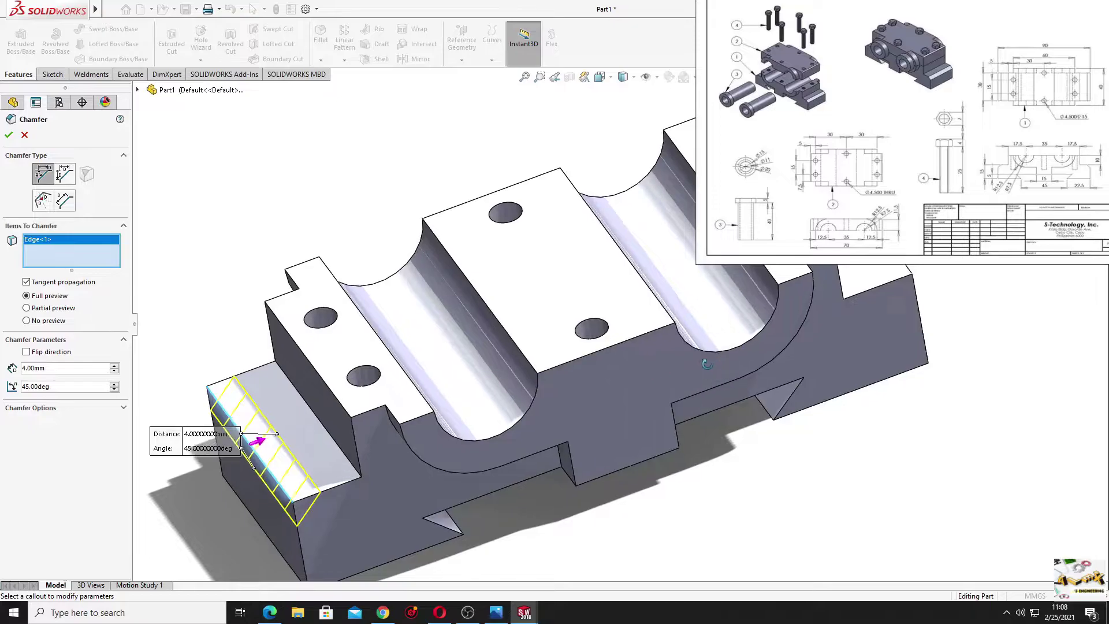
pyautogui.moveTo(649, 386); pyautogui.dragTo(669, 410, button='middle')
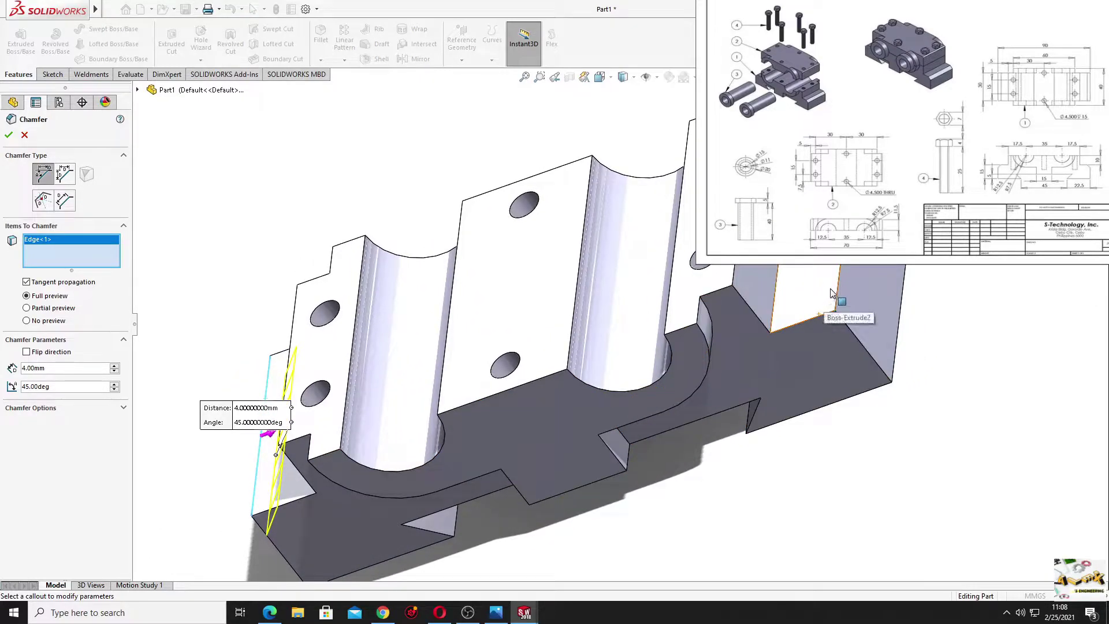
pyautogui.click(776, 390)
pyautogui.moveTo(776, 391); pyautogui.dragTo(797, 277, button='middle')
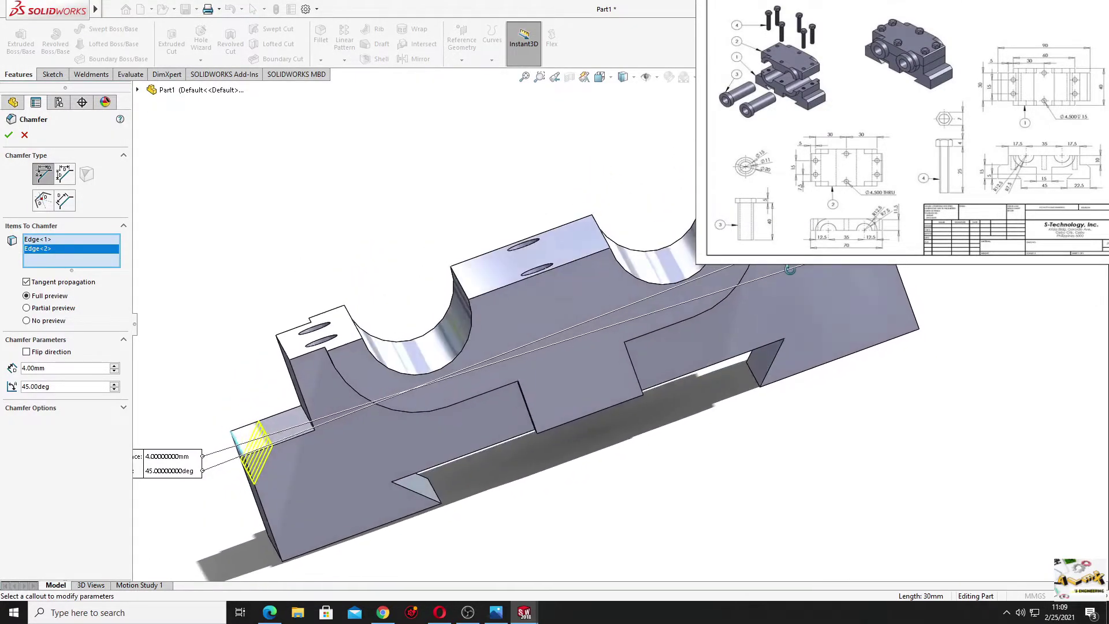
pyautogui.click(8, 137)
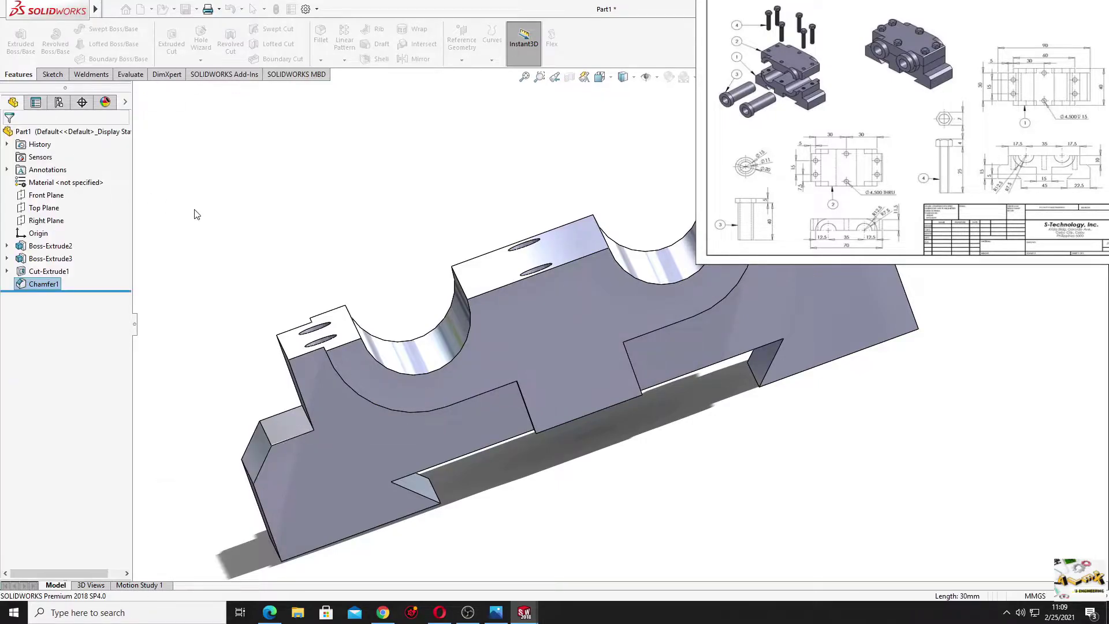
pyautogui.moveTo(266, 264)
pyautogui.mouseDown(button='middle')
pyautogui.moveTo(286, 335)
pyautogui.moveTo(425, 254)
pyautogui.moveTo(362, 449)
pyautogui.moveTo(383, 470)
pyautogui.moveTo(408, 458)
pyautogui.moveTo(467, 505)
pyautogui.moveTo(296, 299)
pyautogui.mouseUp(button='middle')
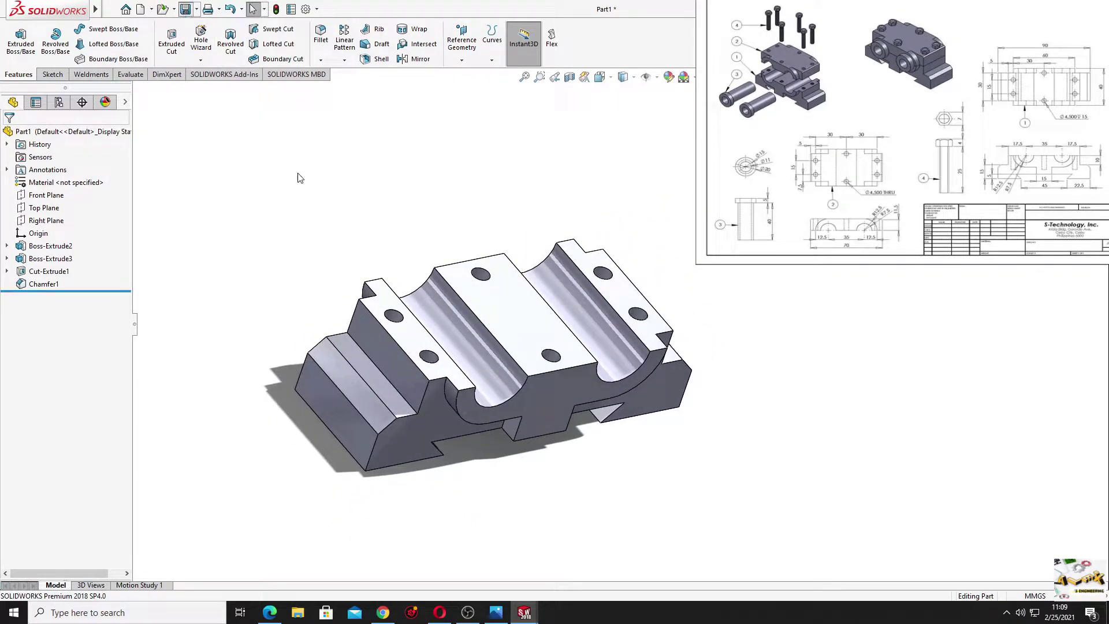
# Save the part to the Desktop as 'Base Dual bearing.SLDPRT'.
pyautogui.hotkey('ctrl', 's')
pyautogui.click(415, 303)
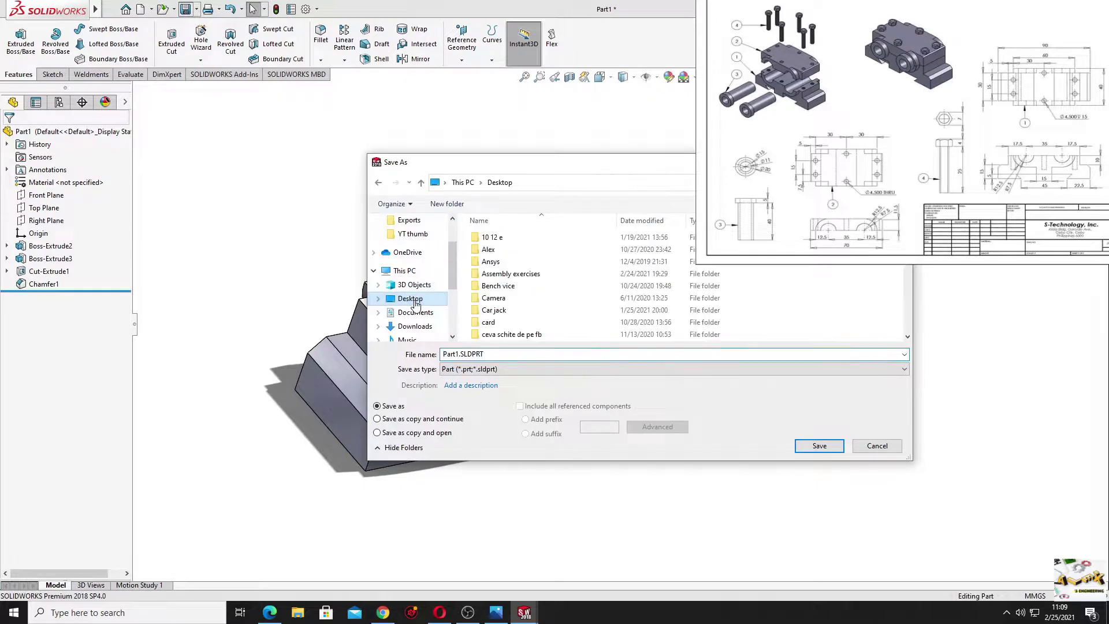
pyautogui.click(500, 356)
pyautogui.write('B')
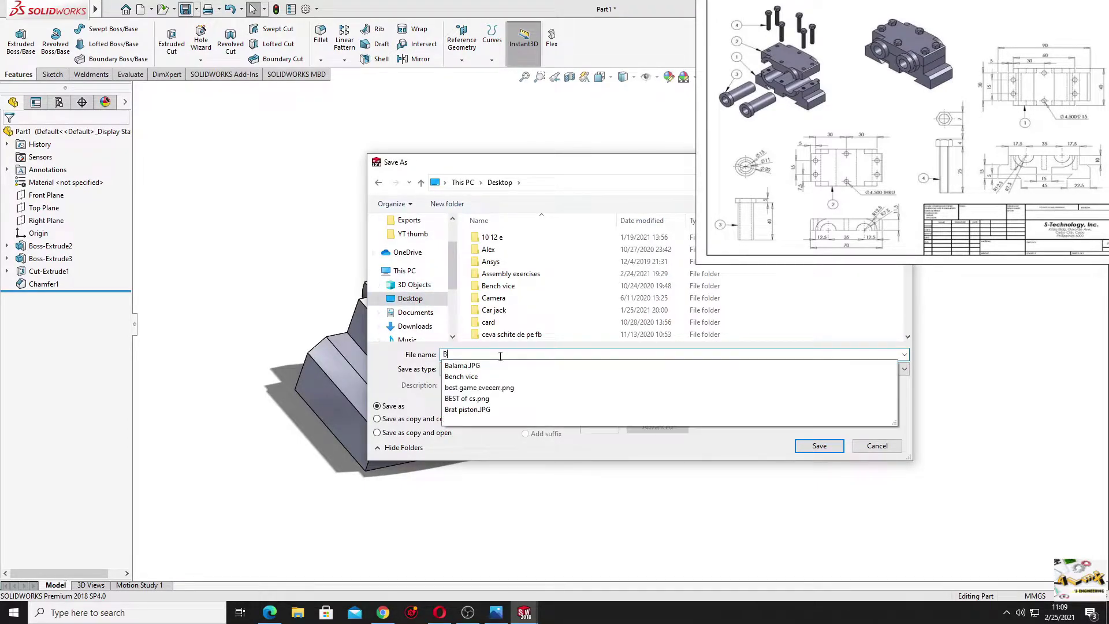
pyautogui.write('ase Dual bearing')
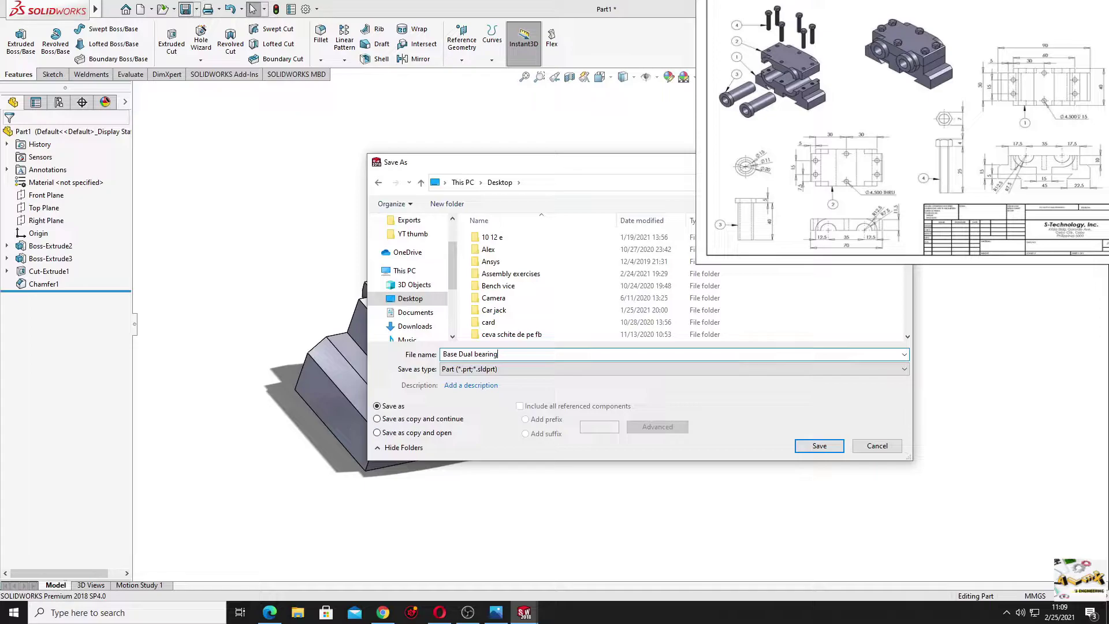
pyautogui.press('Return')
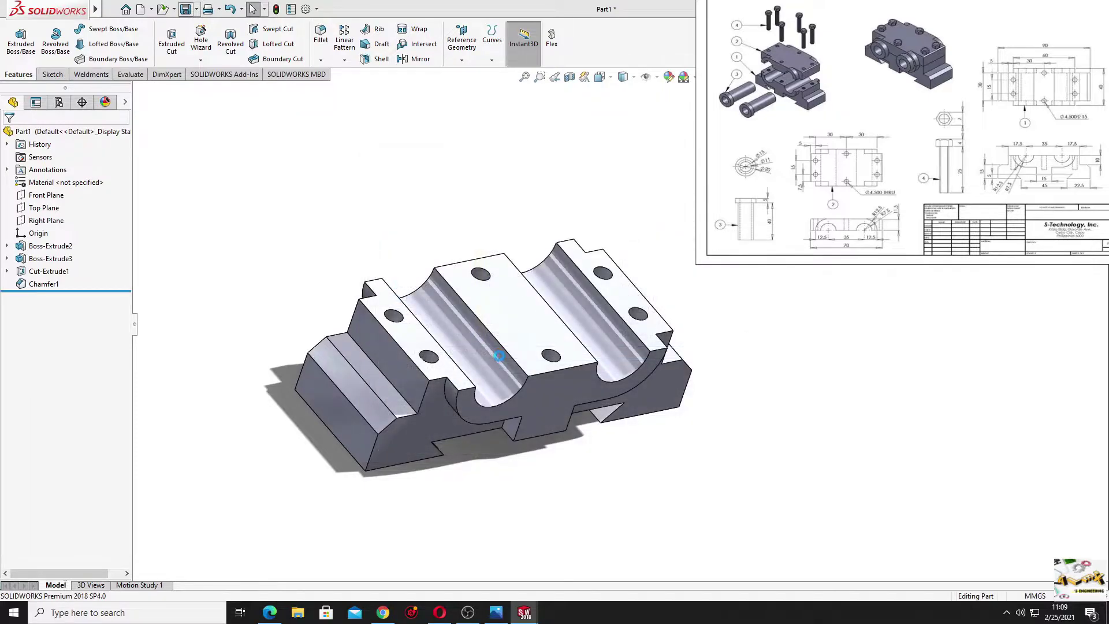
# Create a new blank part, then enlarge the bearing drawing in Photos and move it aside.
pyautogui.click(141, 9)
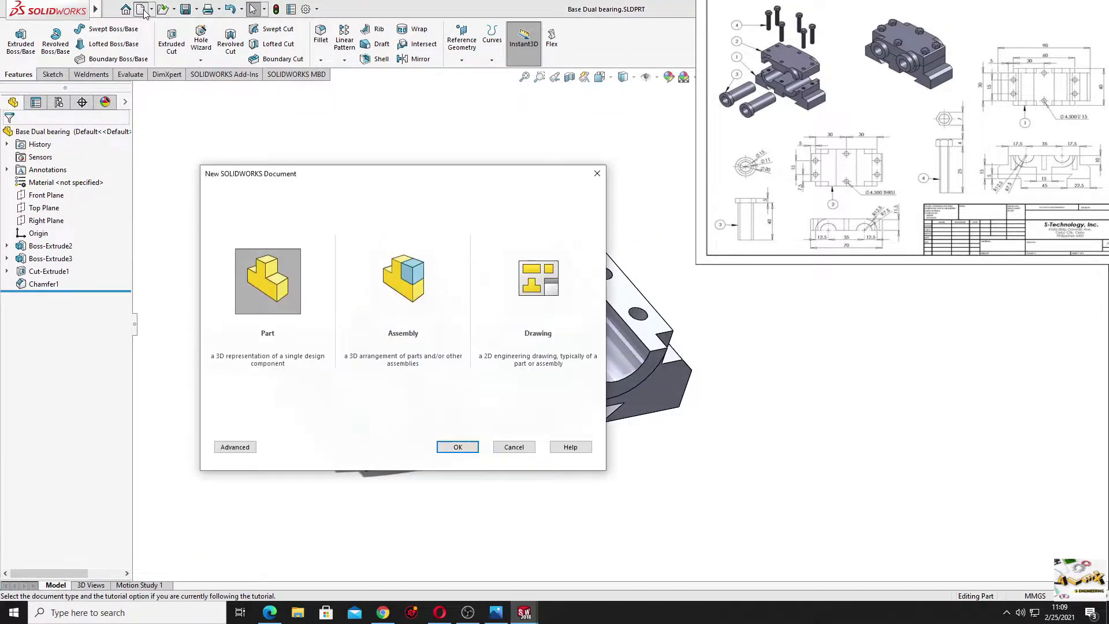
pyautogui.click(454, 446)
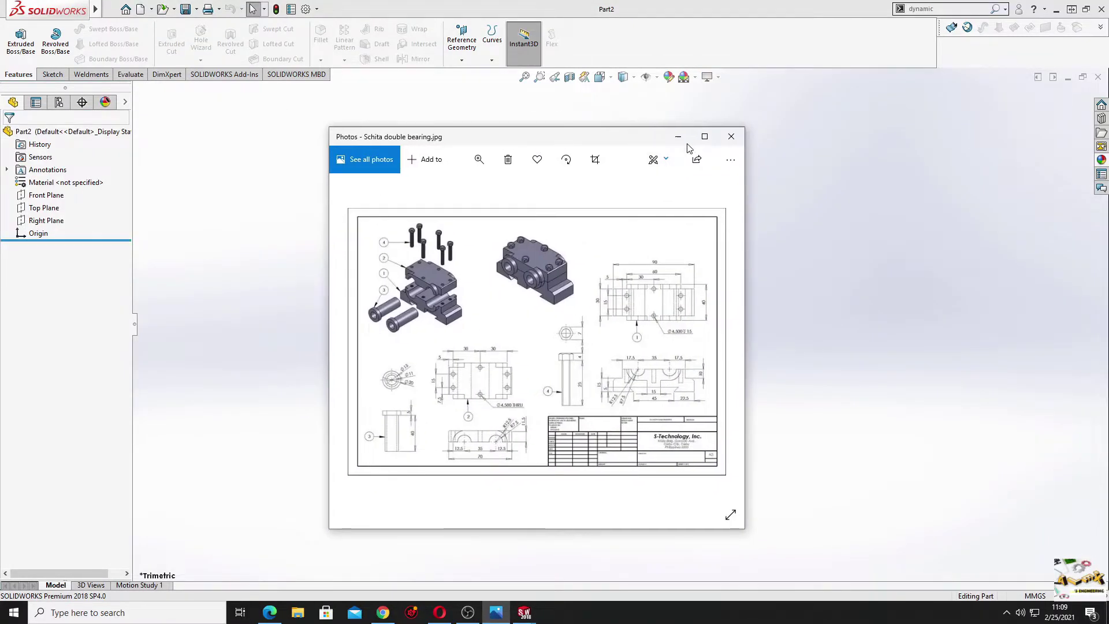
pyautogui.click(702, 136)
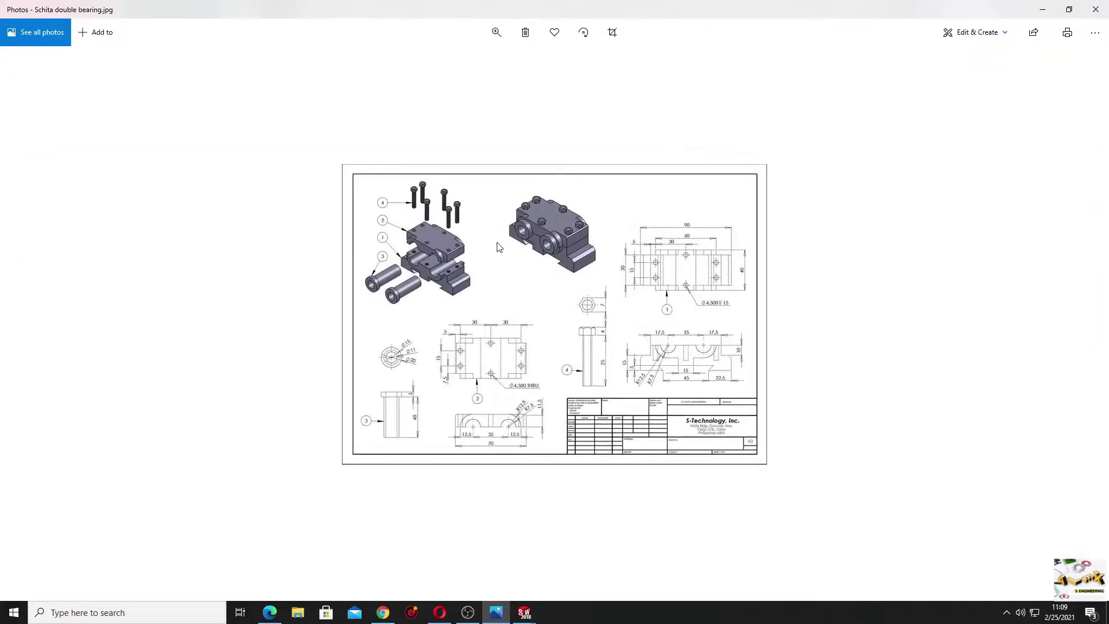
pyautogui.scroll(3, 495, 243)
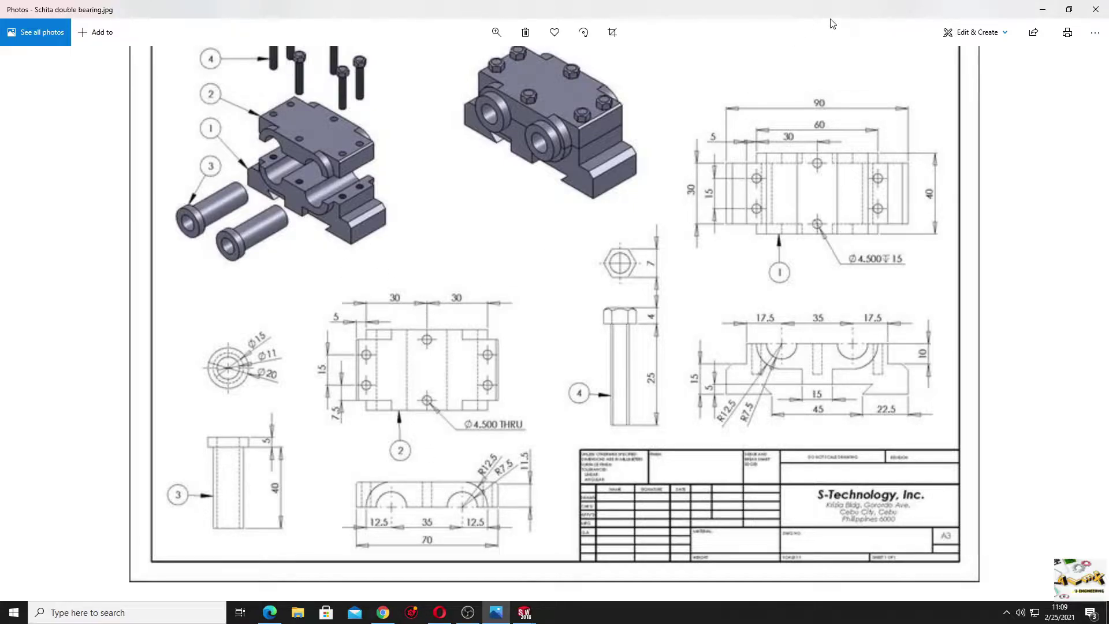
pyautogui.click(1068, 9)
pyautogui.moveTo(599, 136); pyautogui.dragTo(216, 154)
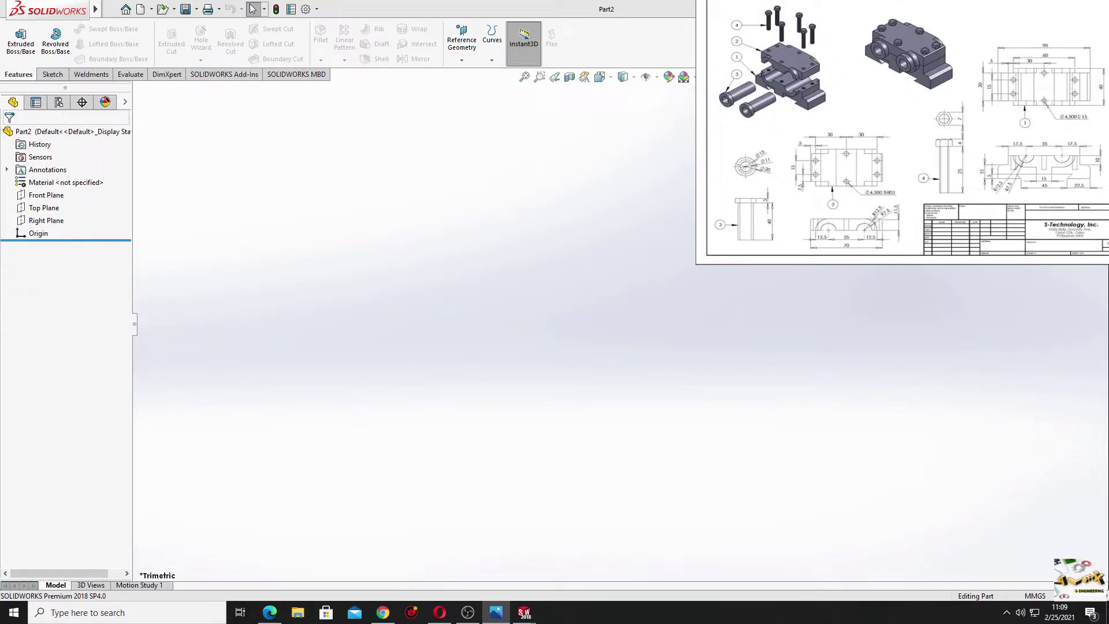
# Start a Front Plane sketch and draw a closed rectangle from the origin with lines.
pyautogui.click(434, 269)
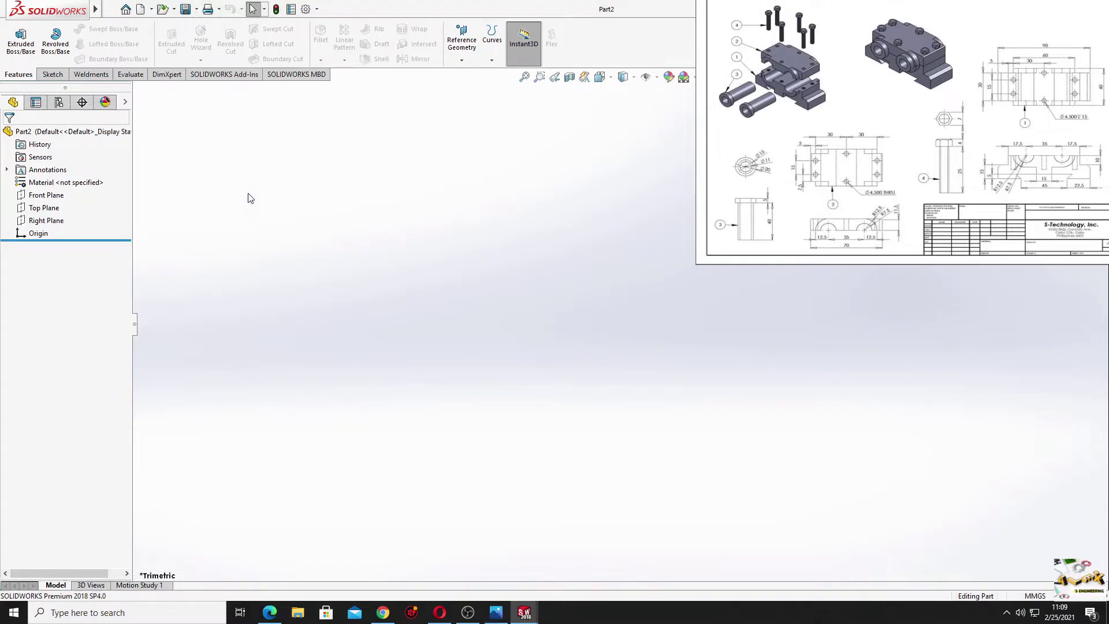
pyautogui.click(61, 195)
pyautogui.click(67, 182)
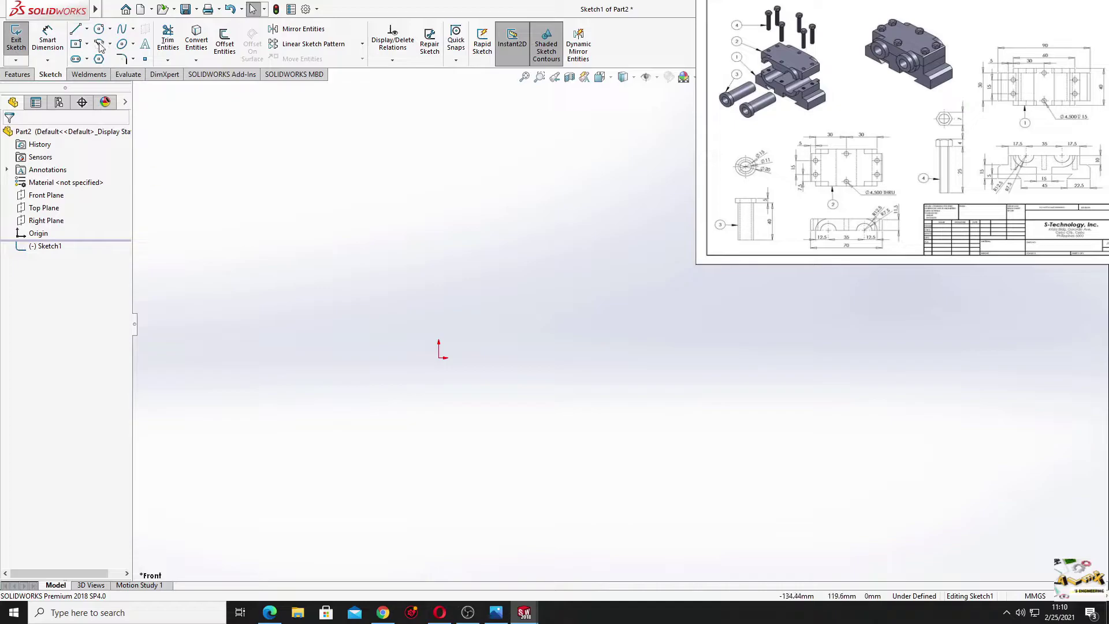
pyautogui.click(75, 30)
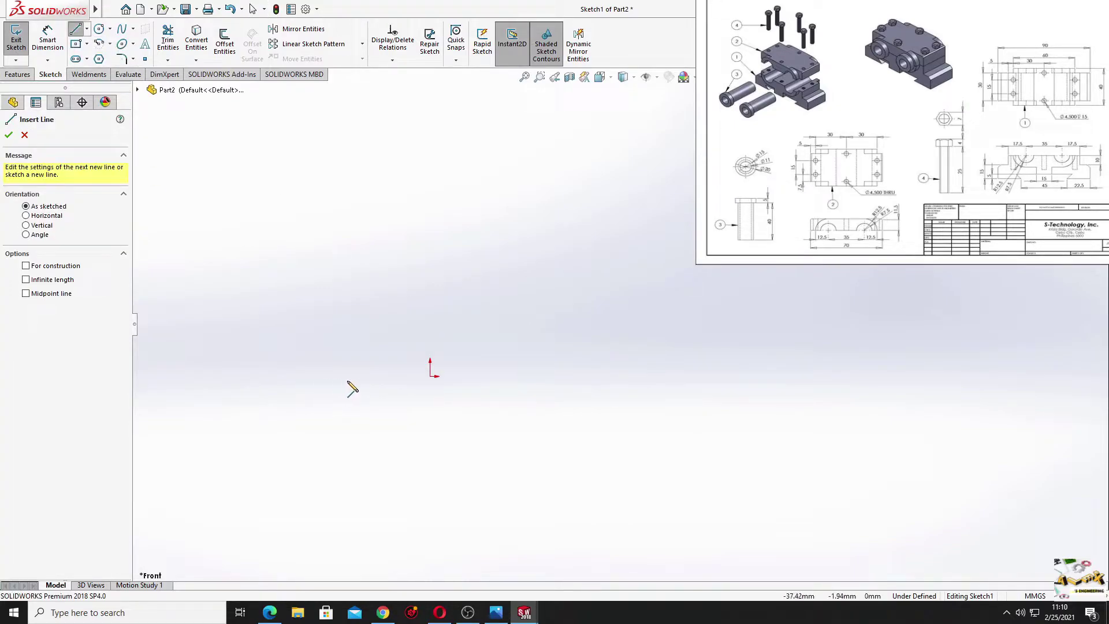
pyautogui.click(430, 376)
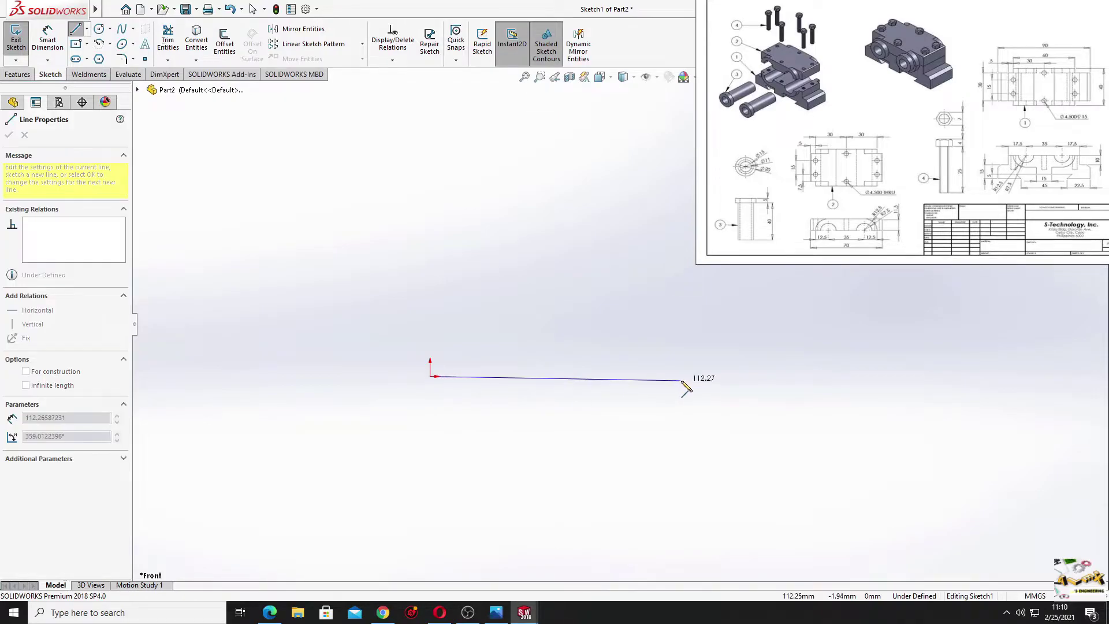
pyautogui.click(701, 376)
pyautogui.click(701, 287)
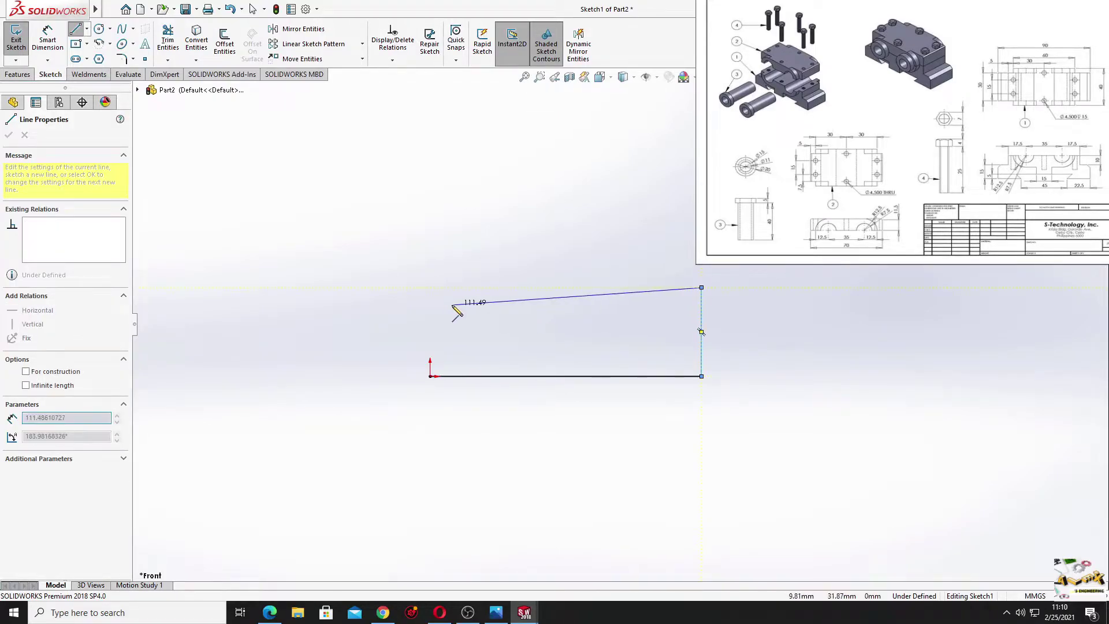
pyautogui.click(430, 287)
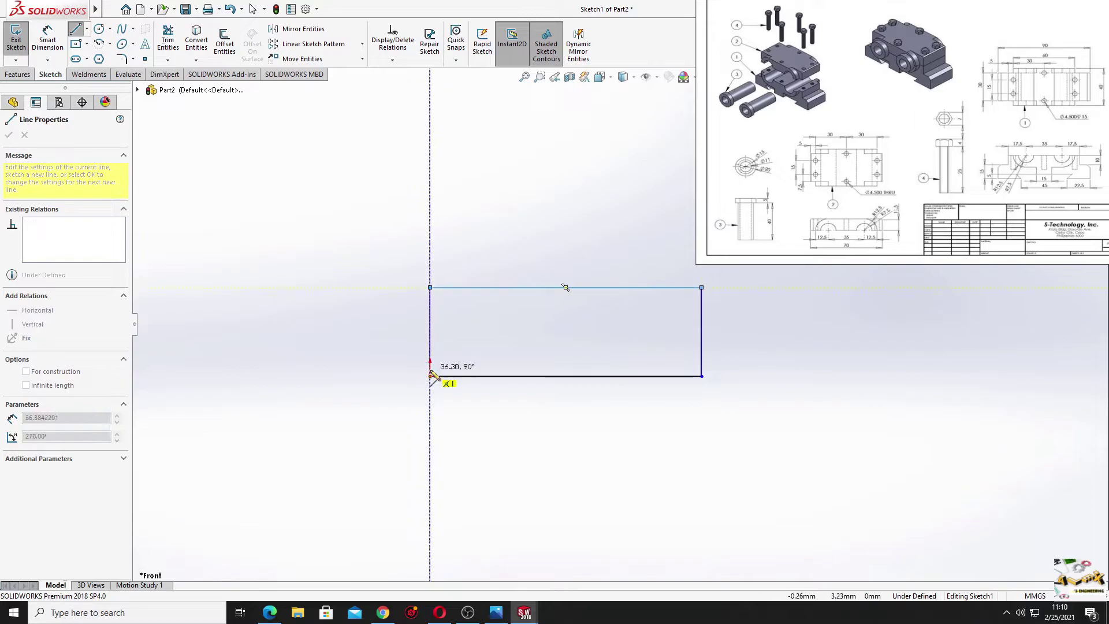
pyautogui.click(430, 376)
pyautogui.press('Escape')
pyautogui.press('Escape')
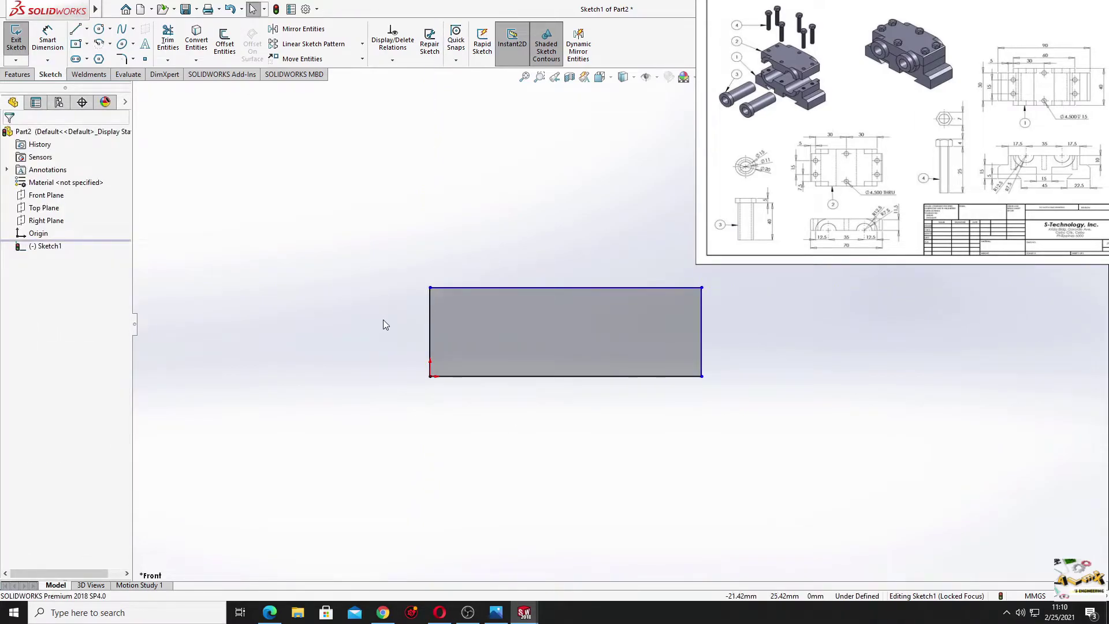
pyautogui.keyDown('ctrl'); pyautogui.moveTo(383, 320); pyautogui.dragTo(358, 324, button='middle'); pyautogui.keyUp('ctrl')
# Dimension the rectangle 11.5 mm high and 70 mm wide.
pyautogui.moveTo(359, 324); pyautogui.dragTo(340, 206, button='right')
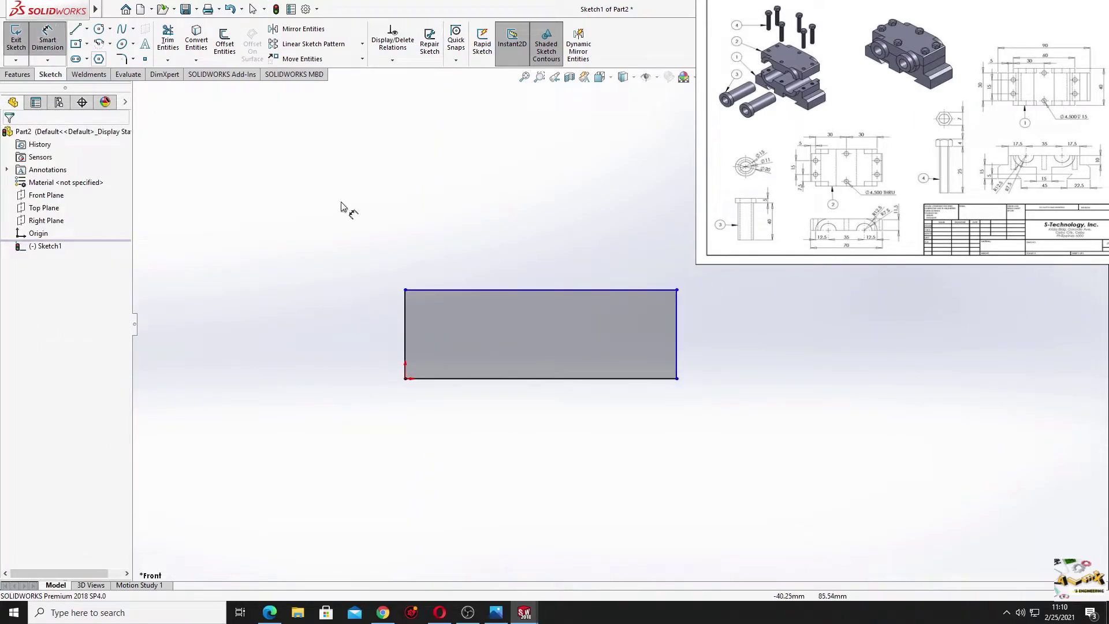
pyautogui.click(406, 346)
pyautogui.click(292, 345)
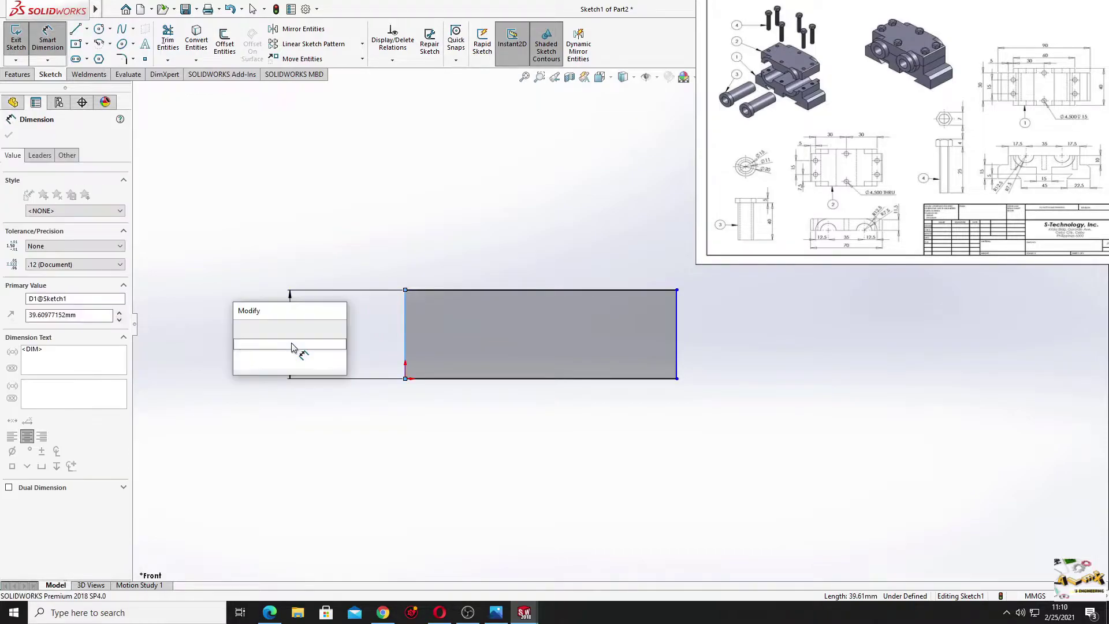
pyautogui.write('11.5')
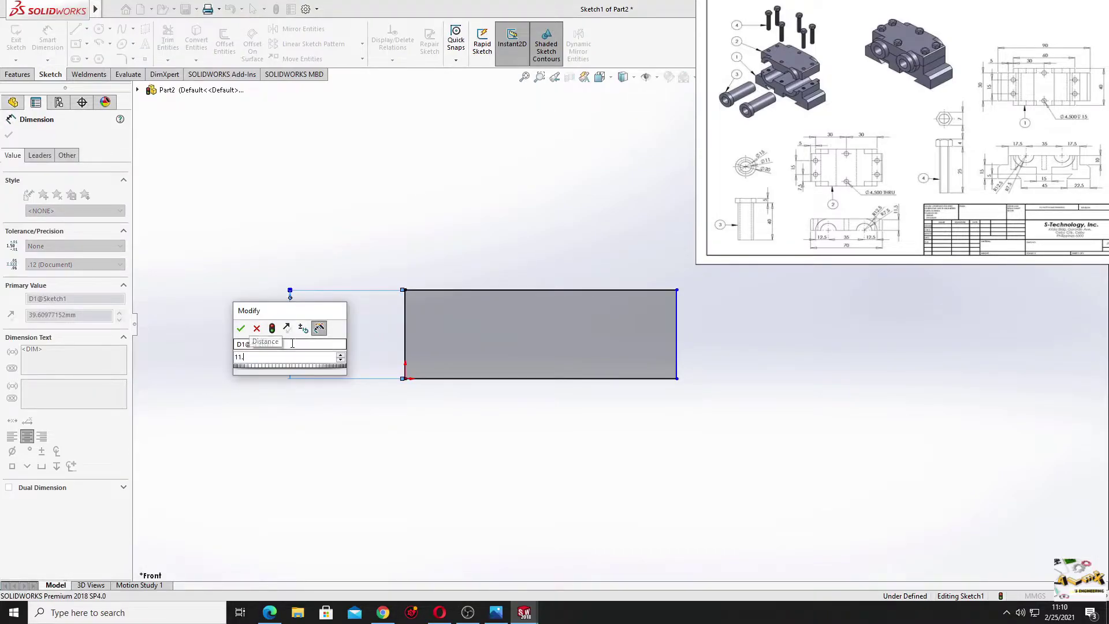
pyautogui.press('Return')
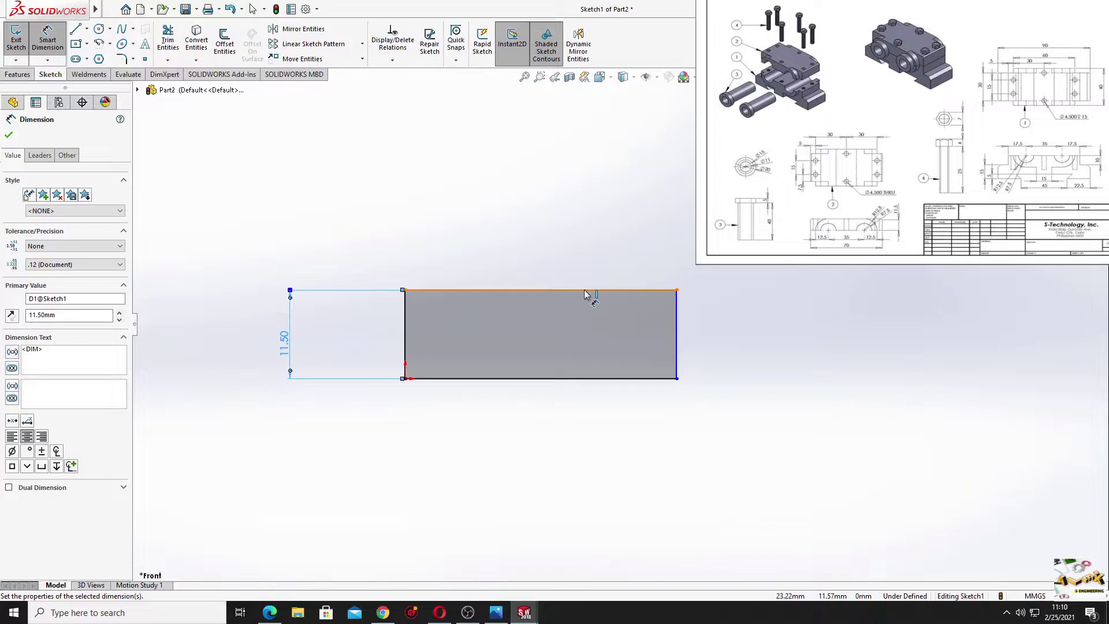
pyautogui.click(589, 290)
pyautogui.click(504, 198)
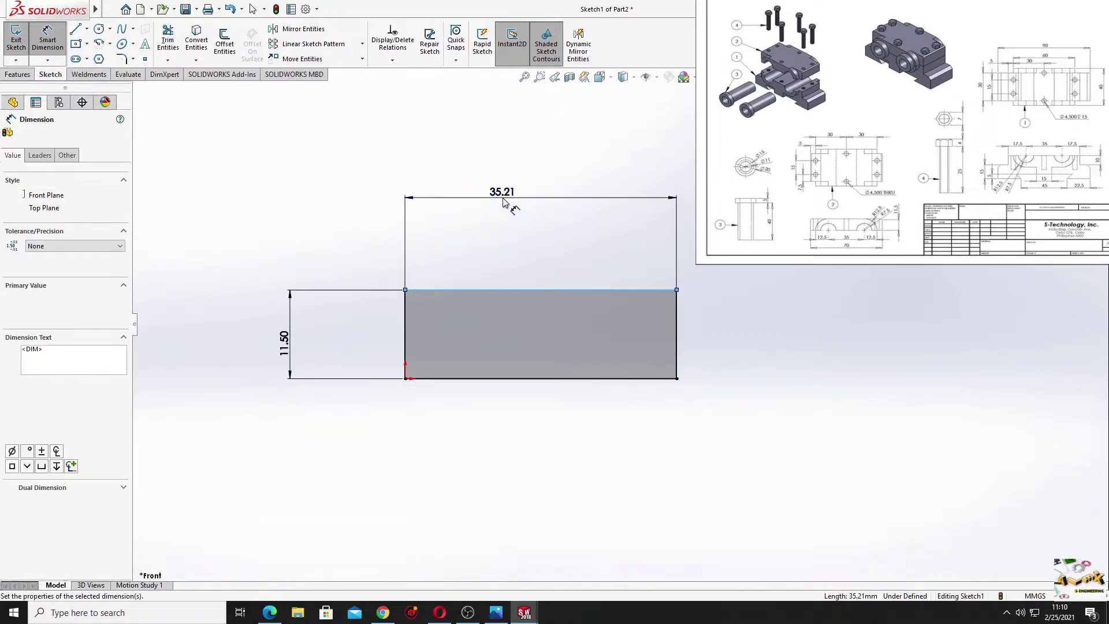
pyautogui.write('70')
pyautogui.press('Return')
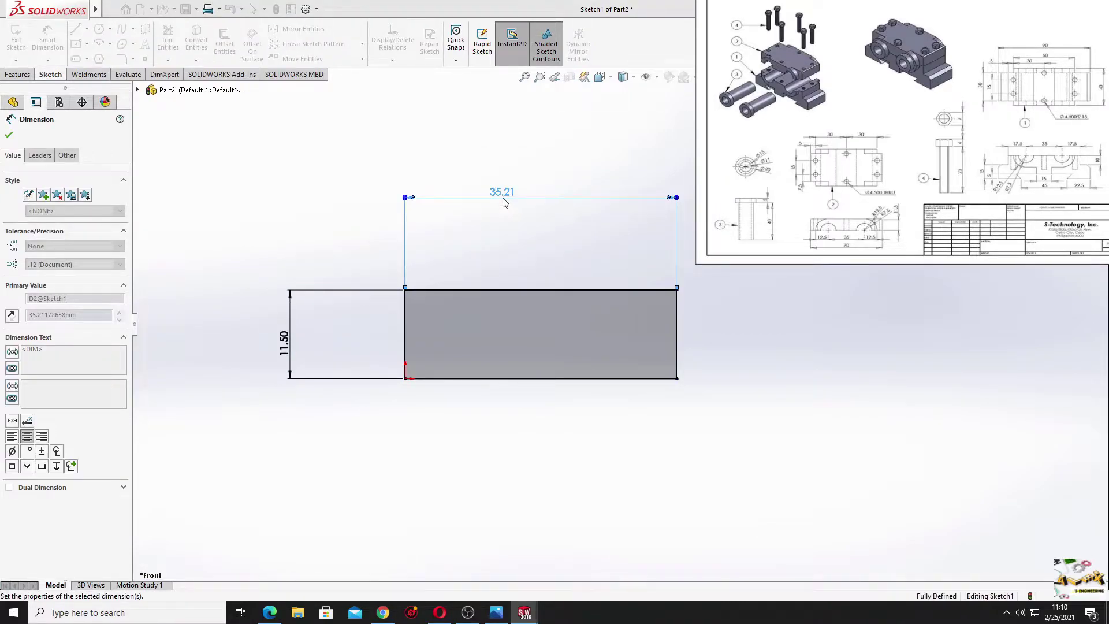
pyautogui.keyDown('ctrl'); pyautogui.moveTo(608, 266); pyautogui.dragTo(549, 292, button='middle'); pyautogui.keyUp('ctrl')
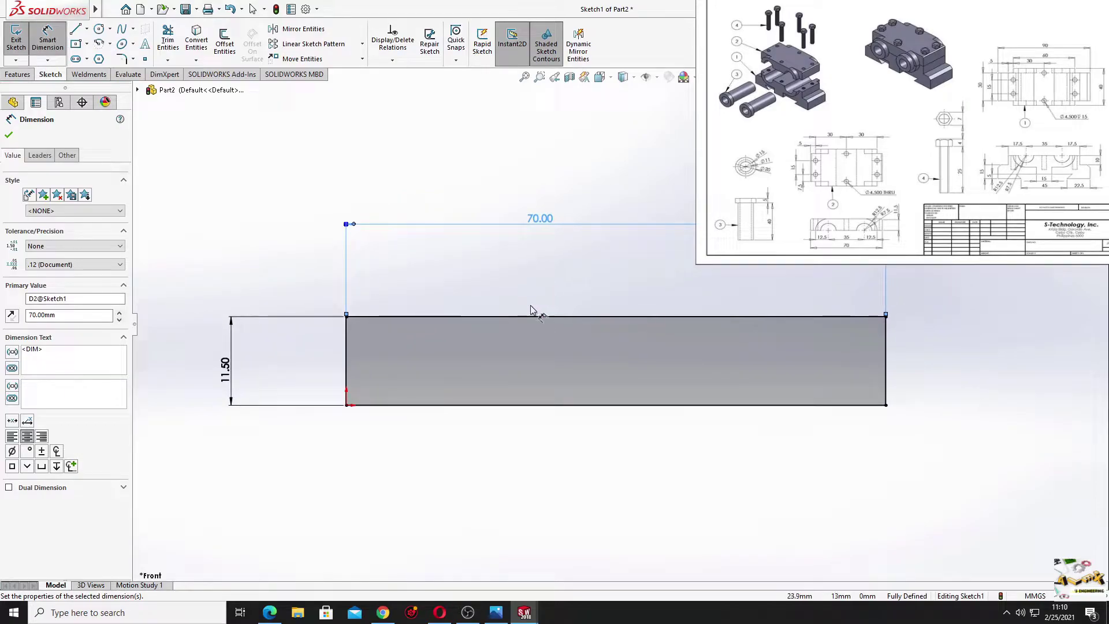
pyautogui.rightClick(268, 235)
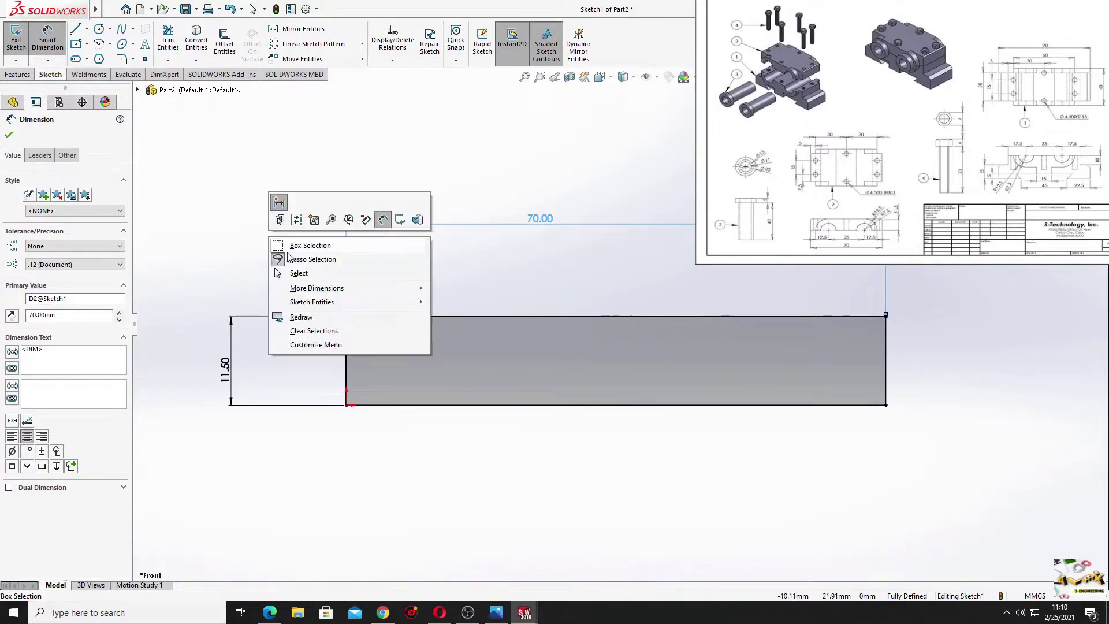
pyautogui.click(292, 244)
pyautogui.keyDown('ctrl'); pyautogui.moveTo(430, 301); pyautogui.dragTo(377, 302, button='middle'); pyautogui.keyUp('ctrl')
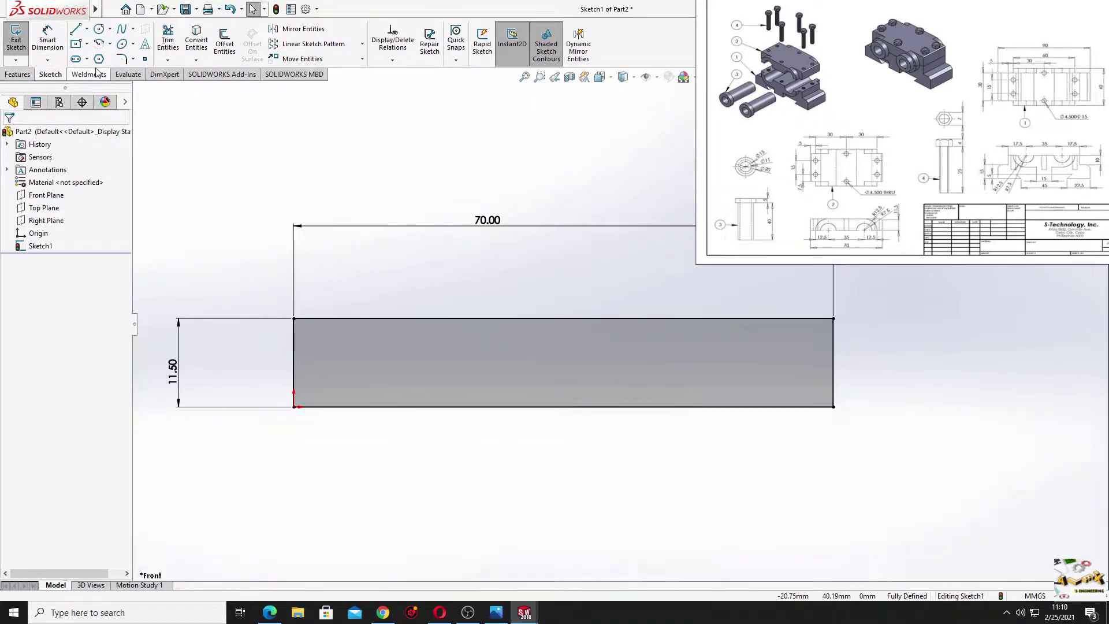
# Draw a vertical centerline from the top edge midpoint to the bottom edge.
pyautogui.click(76, 29)
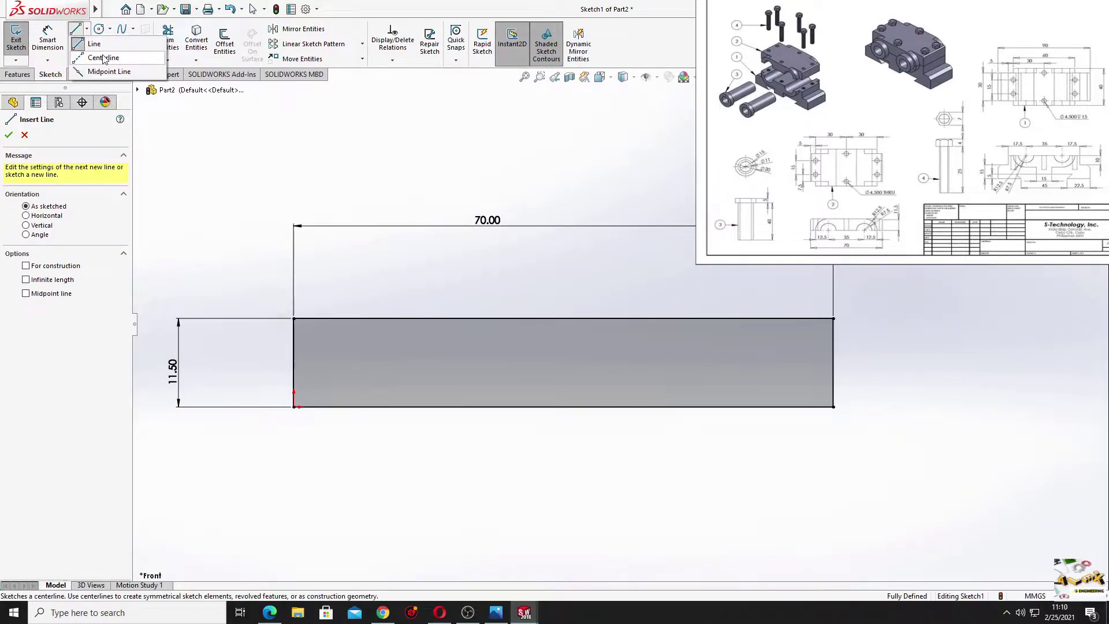
pyautogui.click(103, 57)
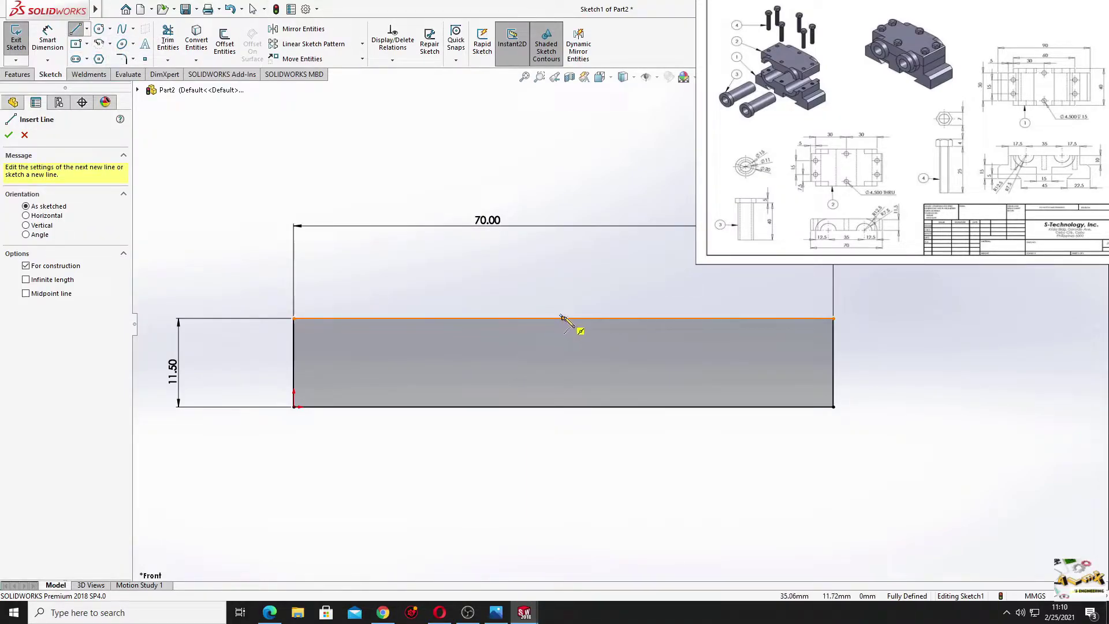
pyautogui.click(563, 317)
pyautogui.click(563, 407)
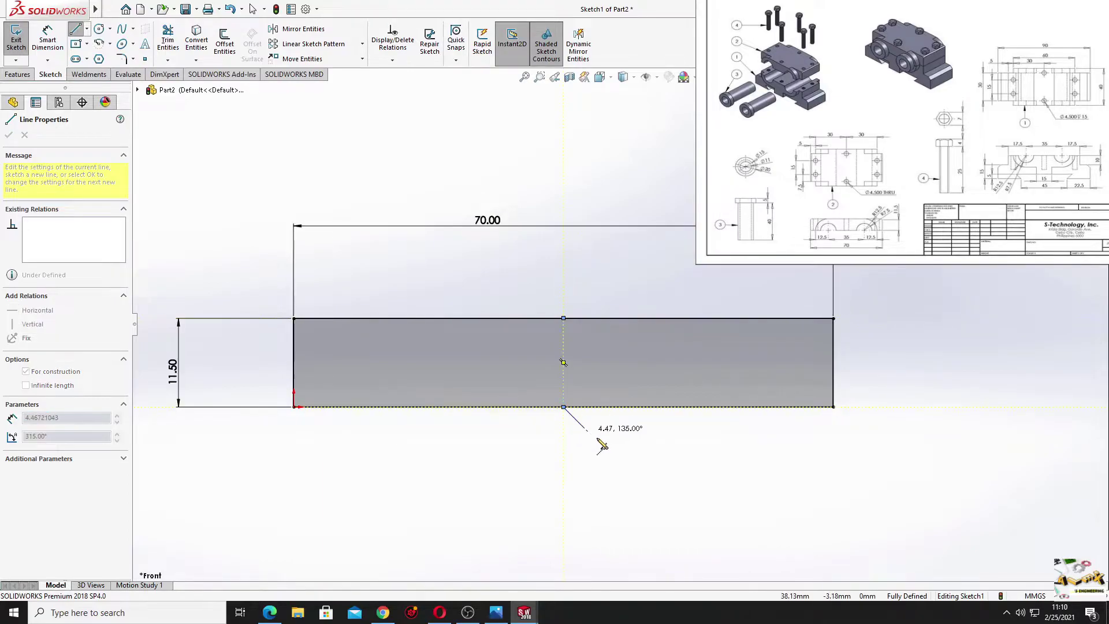
pyautogui.press('Escape')
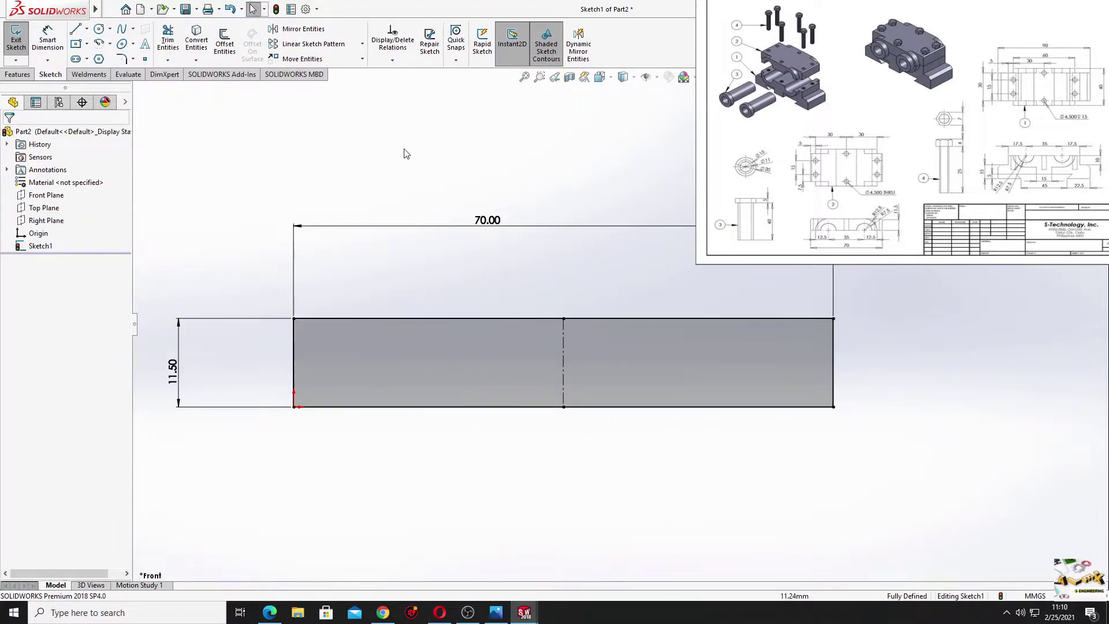
# Dynamic-mirror about the centerline and draw a centre-point semicircle on the bottom edge.
pyautogui.click(579, 49)
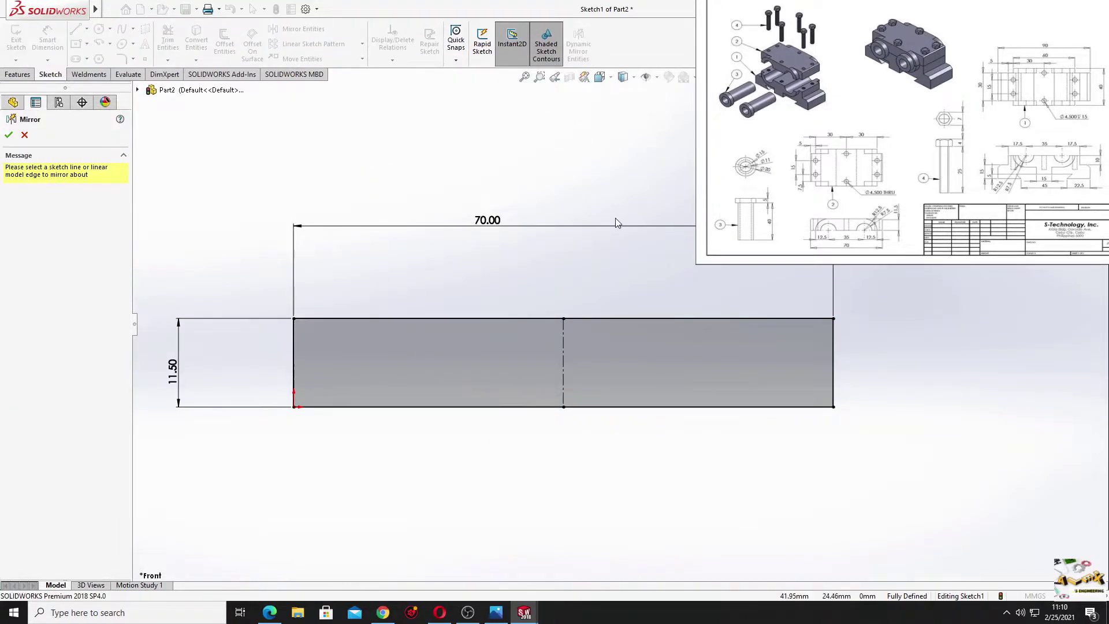
pyautogui.click(563, 361)
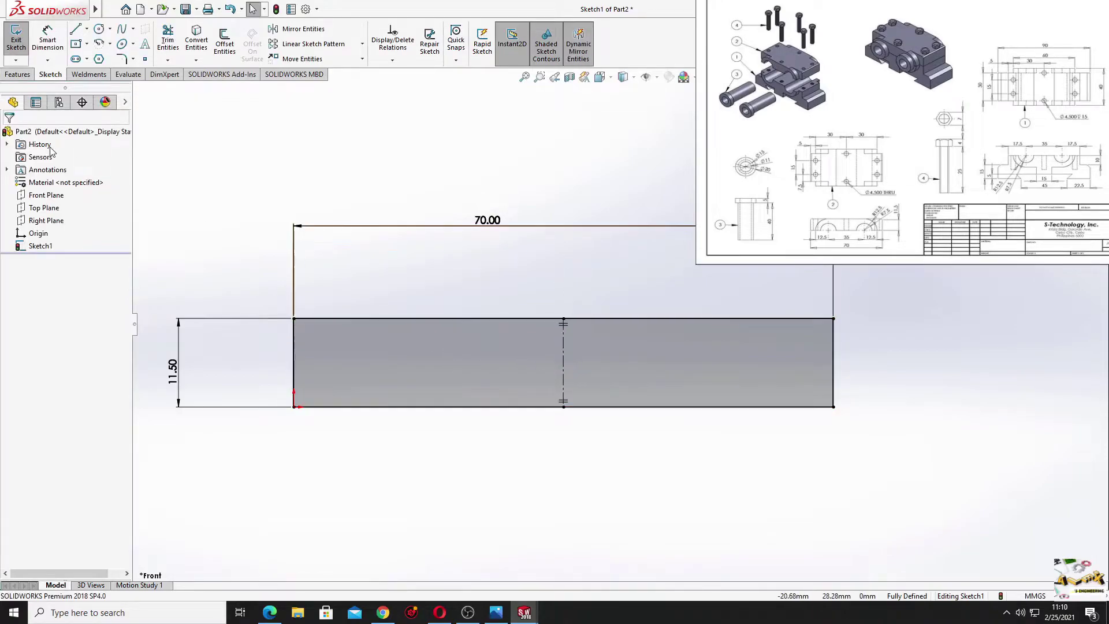
pyautogui.click(110, 45)
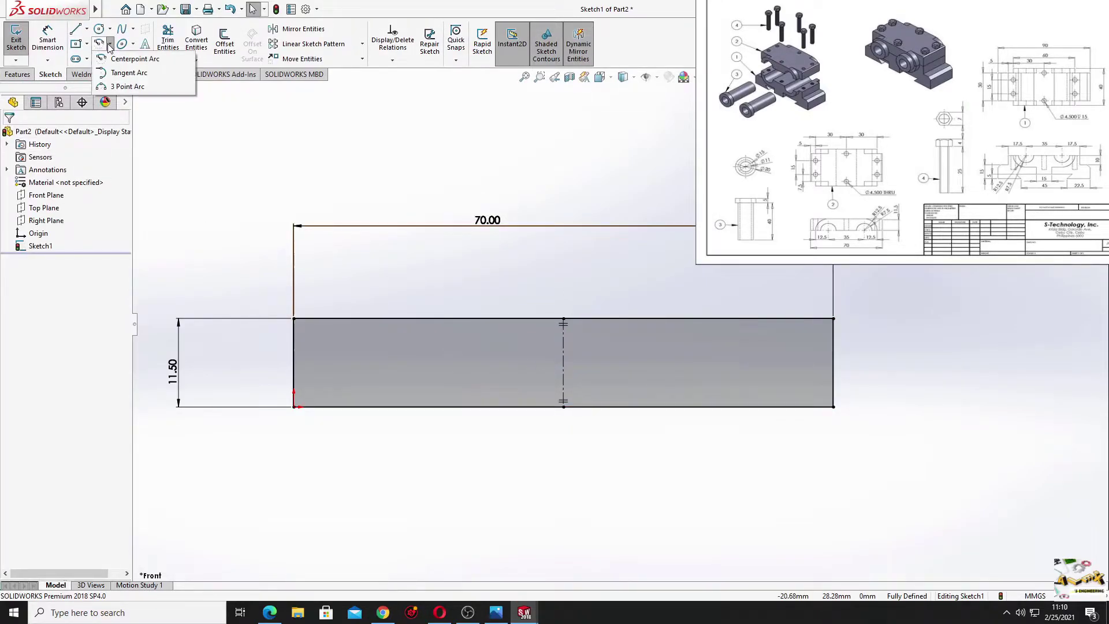
pyautogui.click(121, 55)
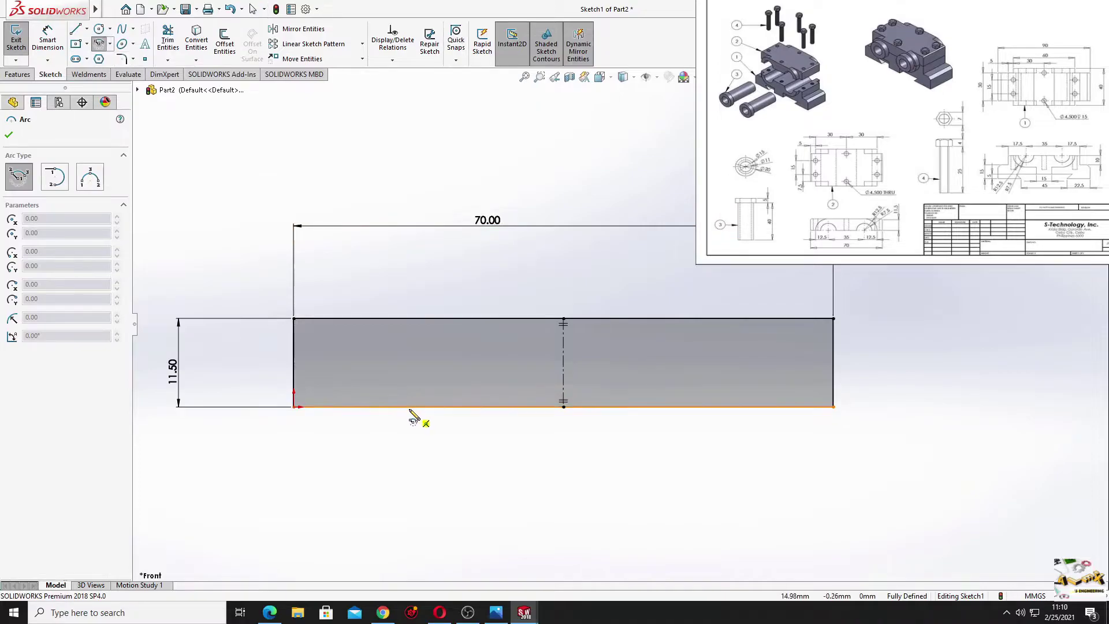
pyautogui.click(426, 407)
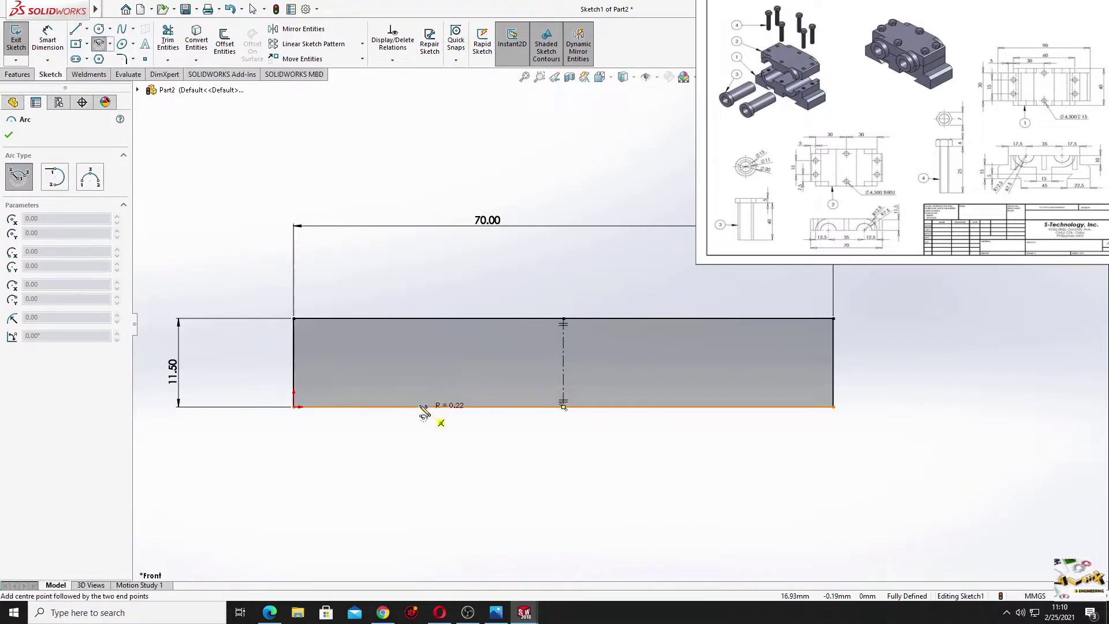
pyautogui.click(359, 407)
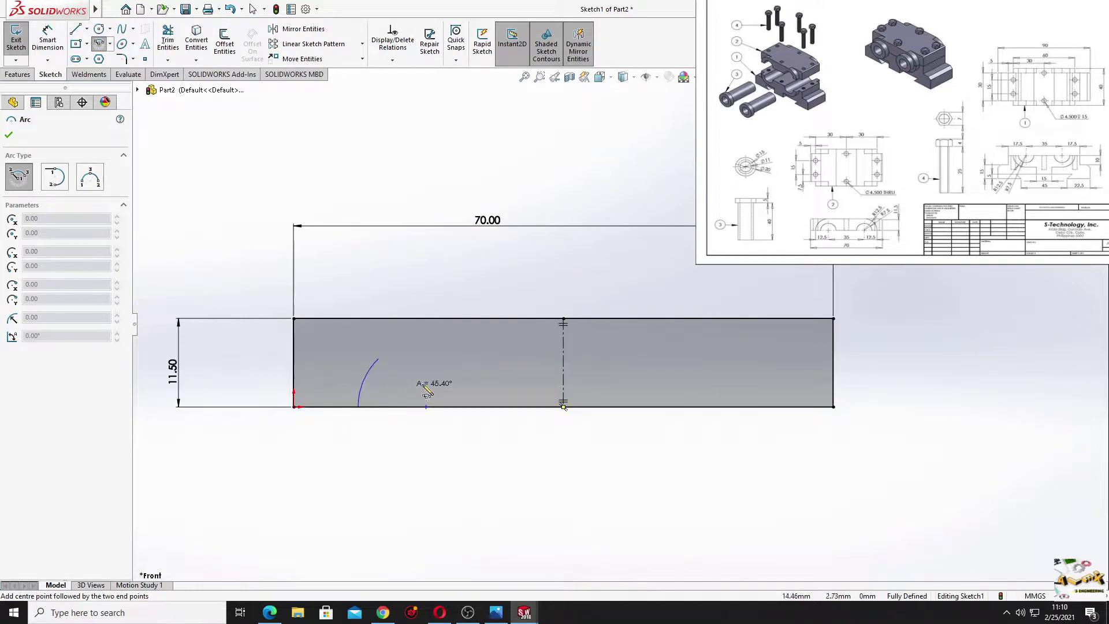
pyautogui.click(492, 409)
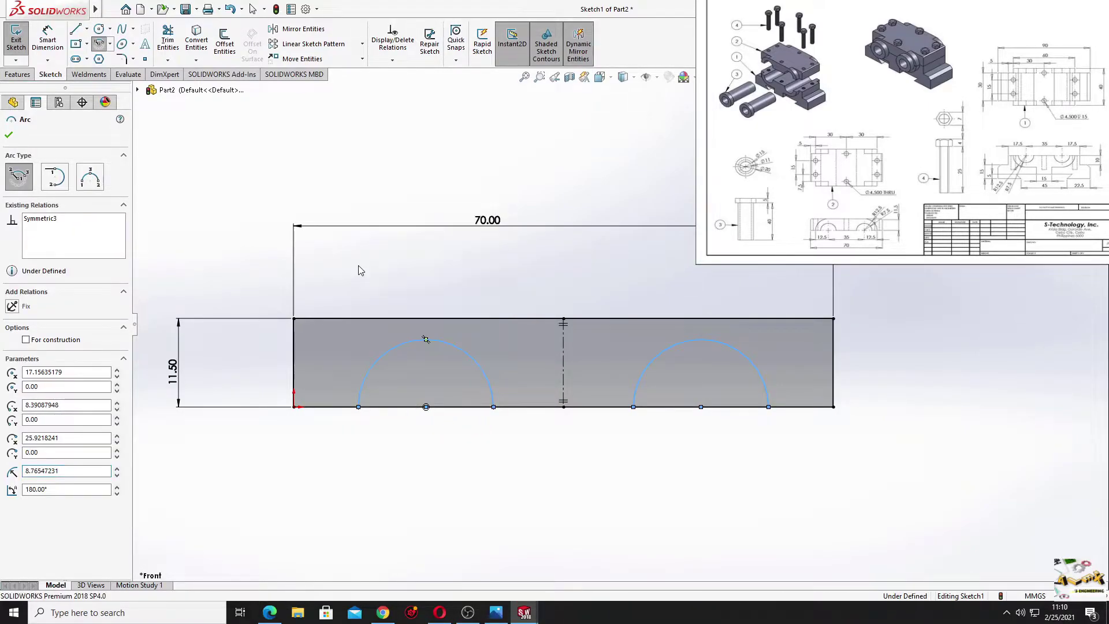
pyautogui.press('Escape')
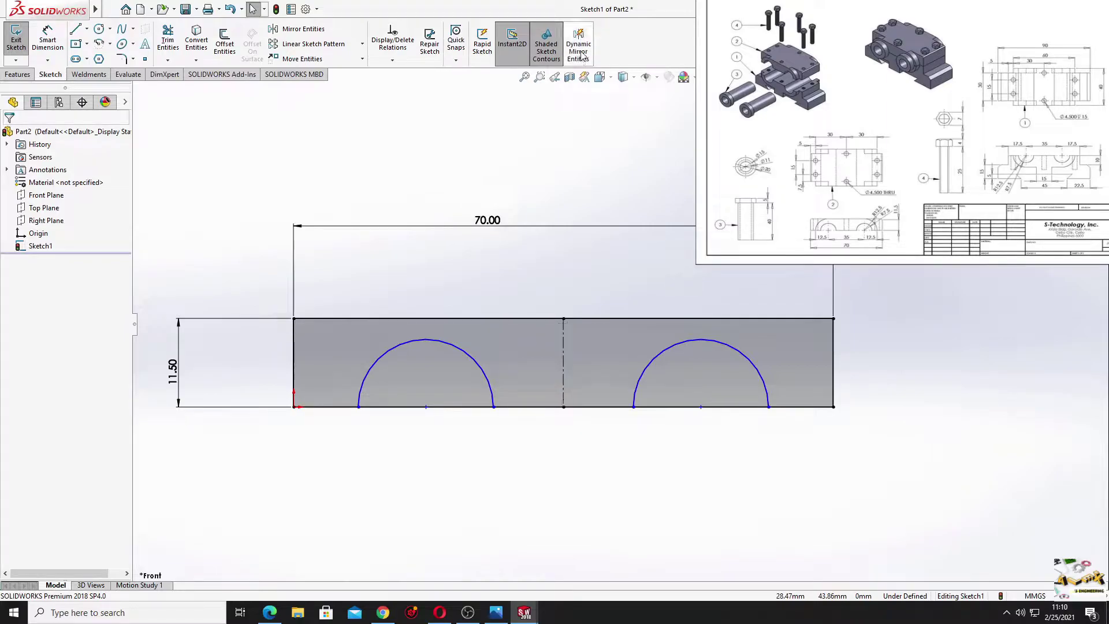
# Dimension the semicircle radius 7.50 and the arc centre spacing 35.00.
pyautogui.click(47, 41)
pyautogui.click(419, 345)
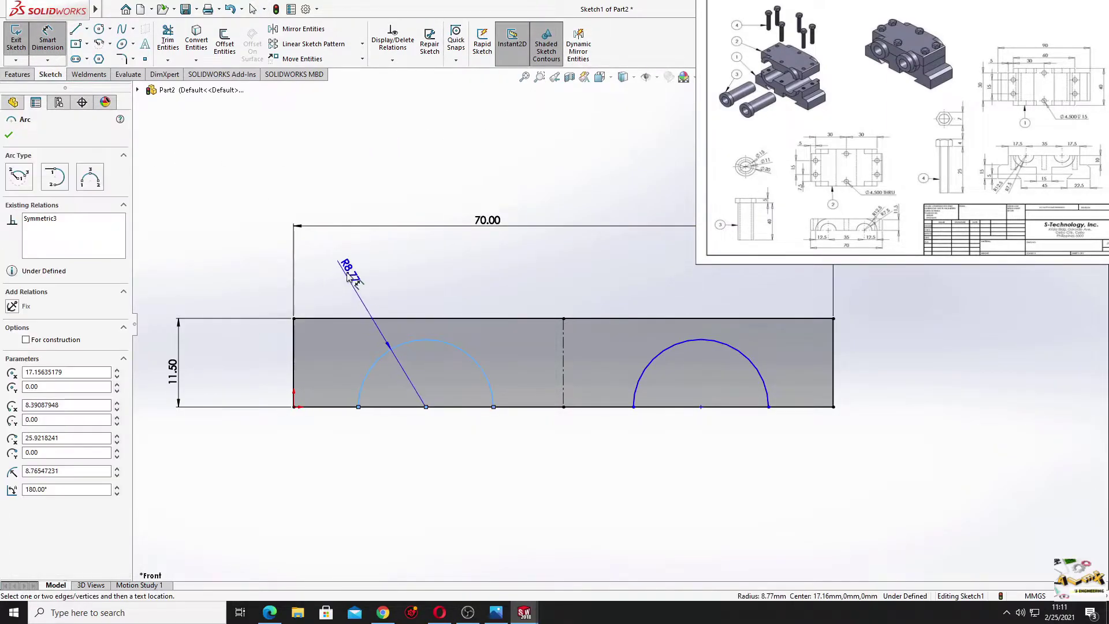
pyautogui.click(333, 294)
pyautogui.write('7')
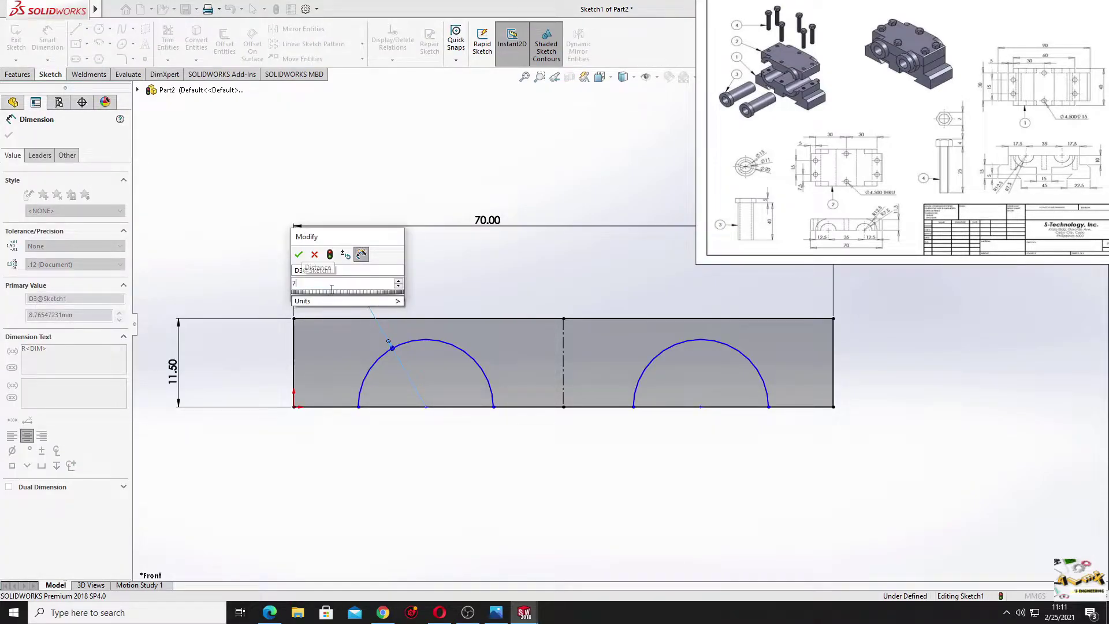
pyautogui.press('Return')
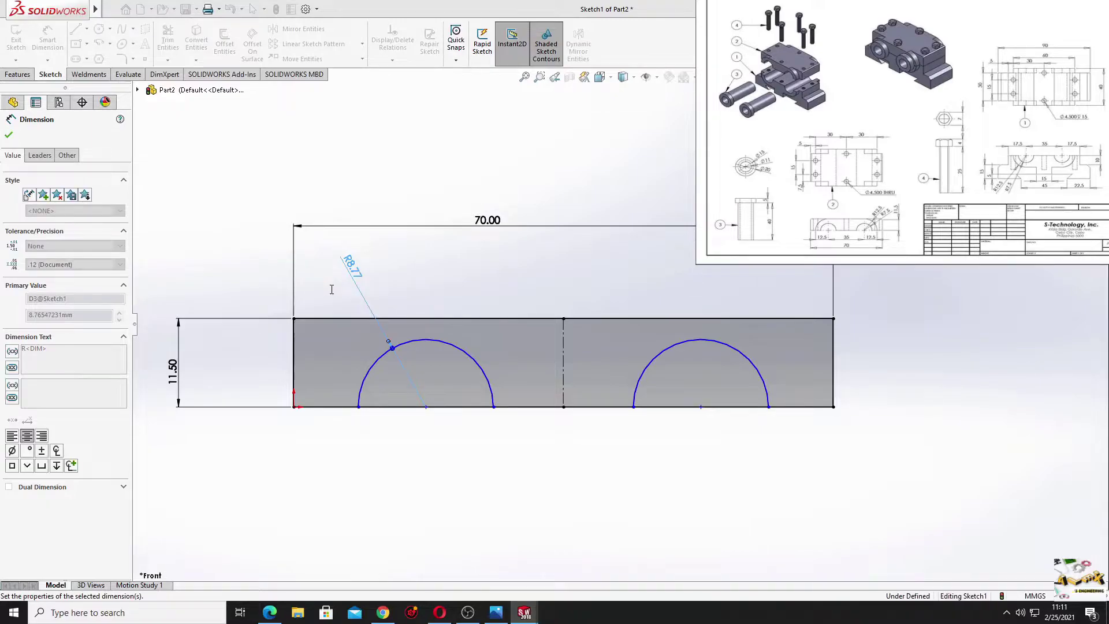
pyautogui.click(426, 407)
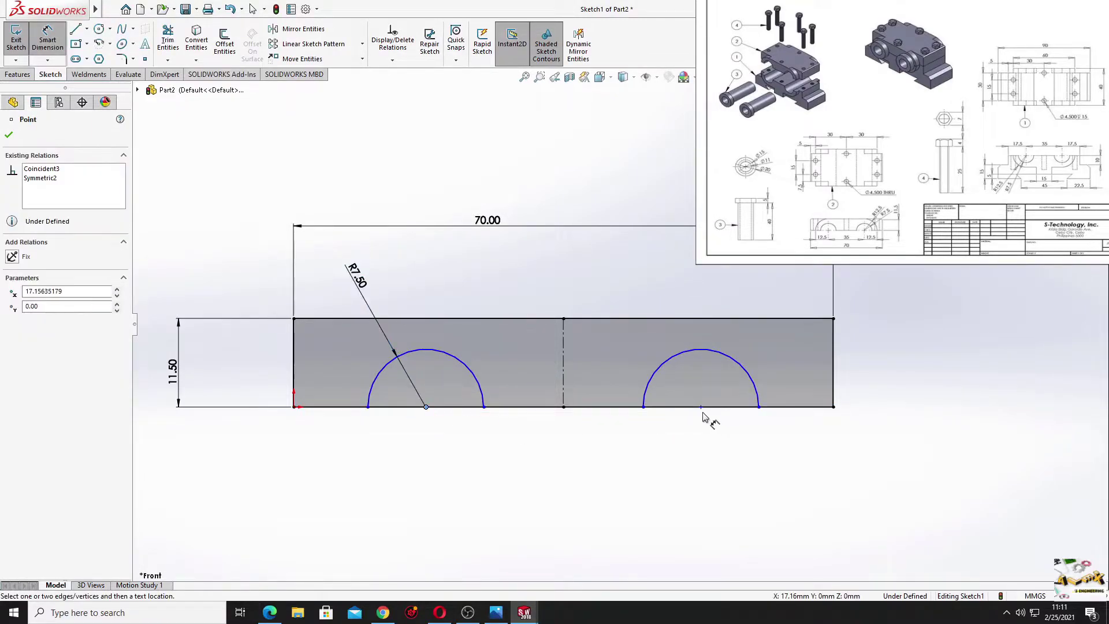
pyautogui.click(700, 407)
pyautogui.click(537, 478)
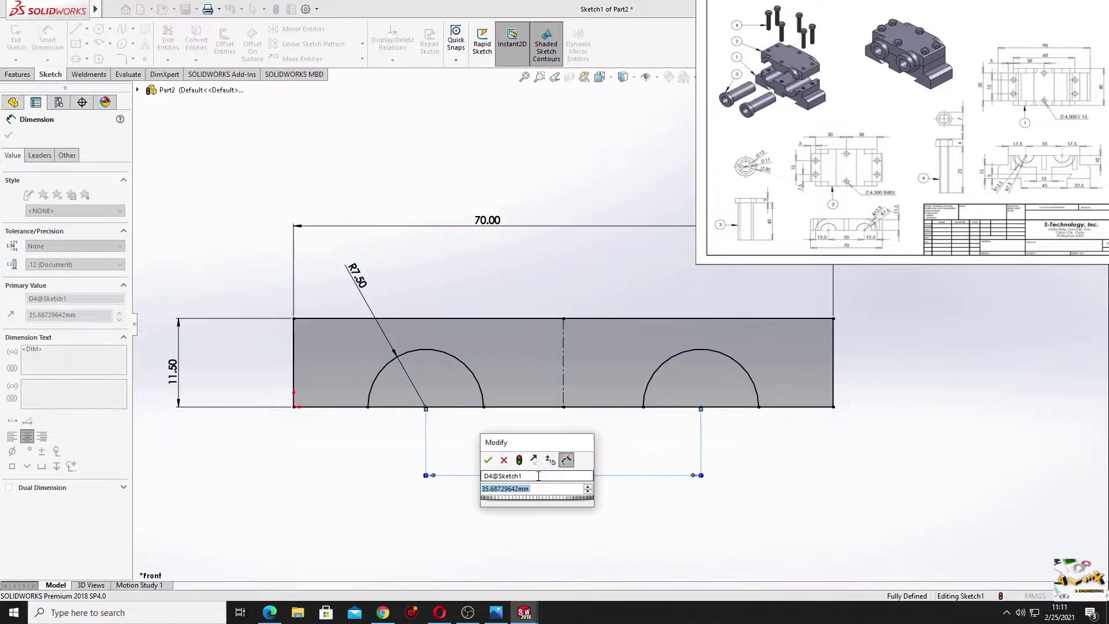
pyautogui.write('35')
pyautogui.press('Return')
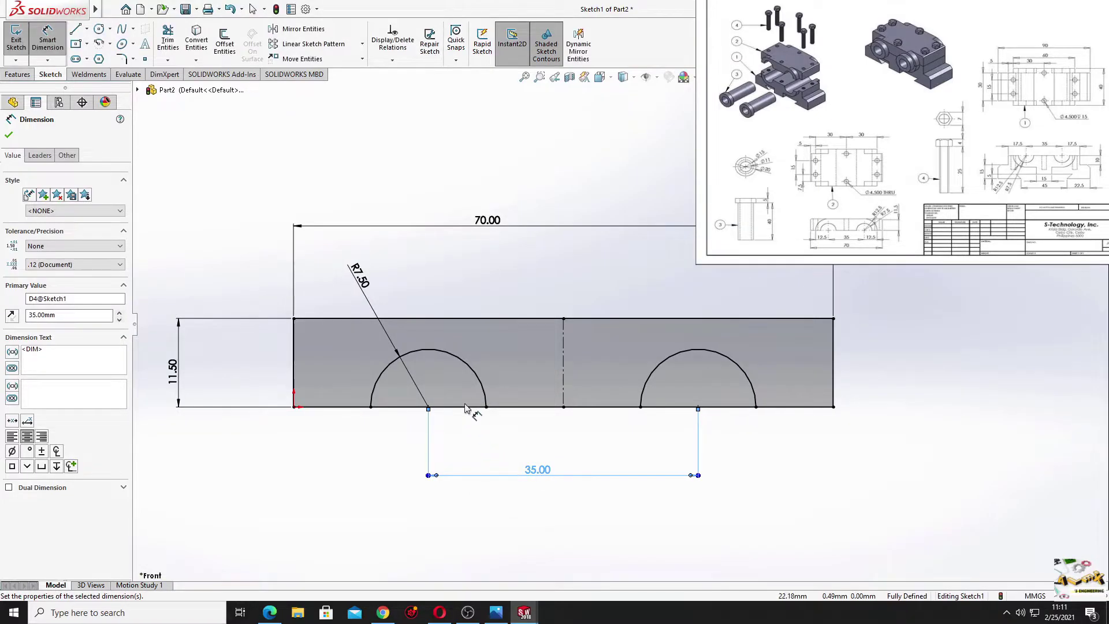
pyautogui.rightClick(445, 289)
pyautogui.click(453, 292)
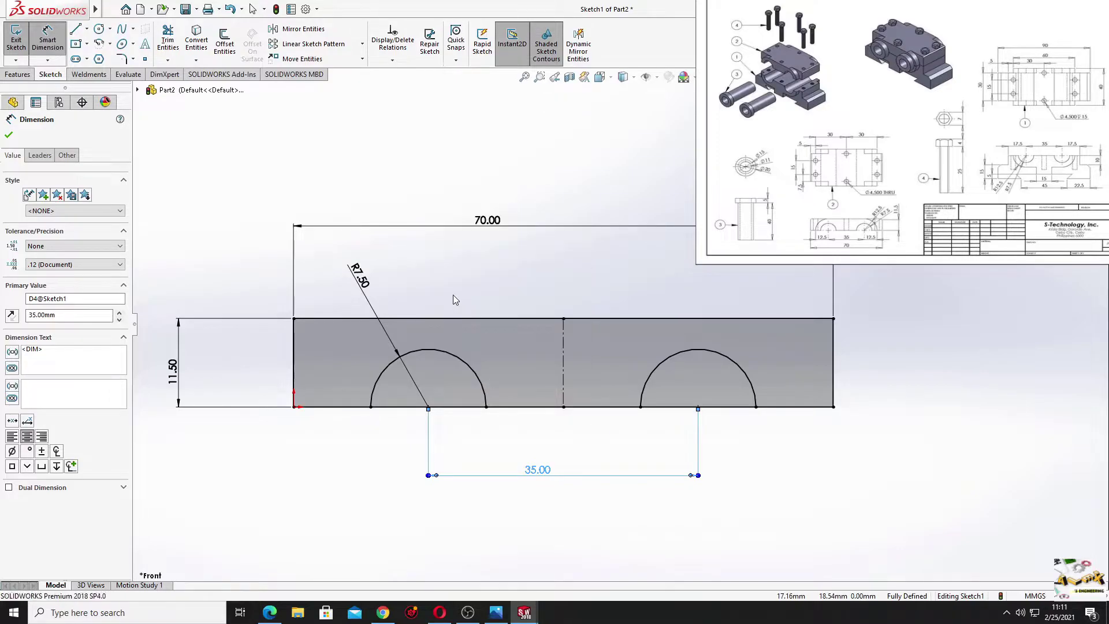
# Power-trim the bottom line segments inside both semicircles to open the two notches.
pyautogui.click(168, 47)
pyautogui.moveTo(402, 427)
pyautogui.mouseDown()
pyautogui.moveTo(412, 393)
pyautogui.moveTo(700, 444)
pyautogui.mouseUp()
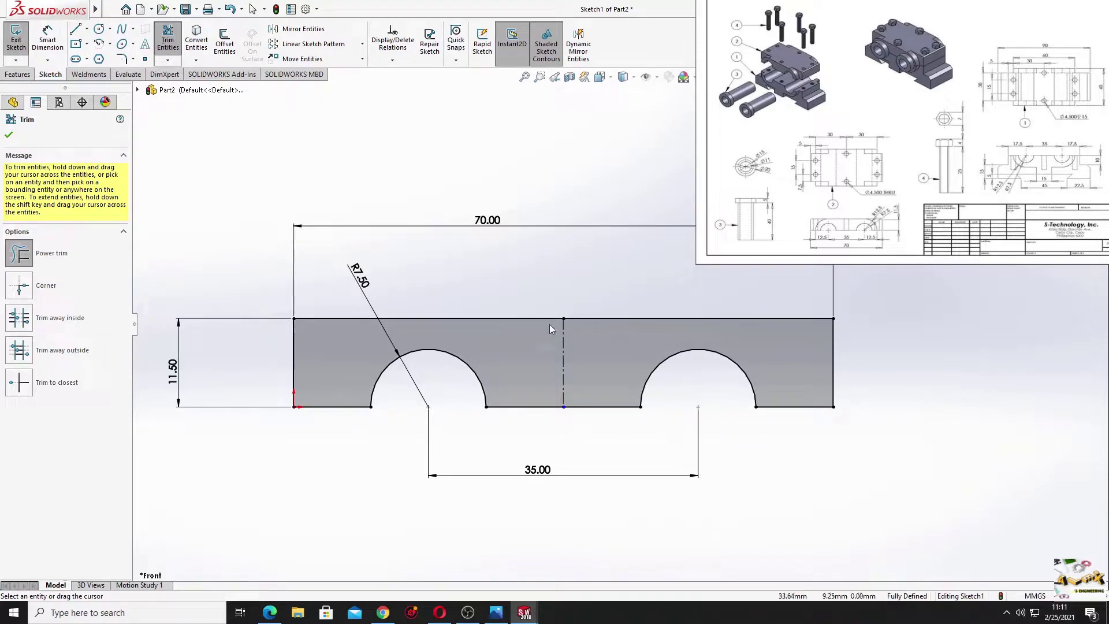
pyautogui.rightClick(471, 246)
pyautogui.click(508, 280)
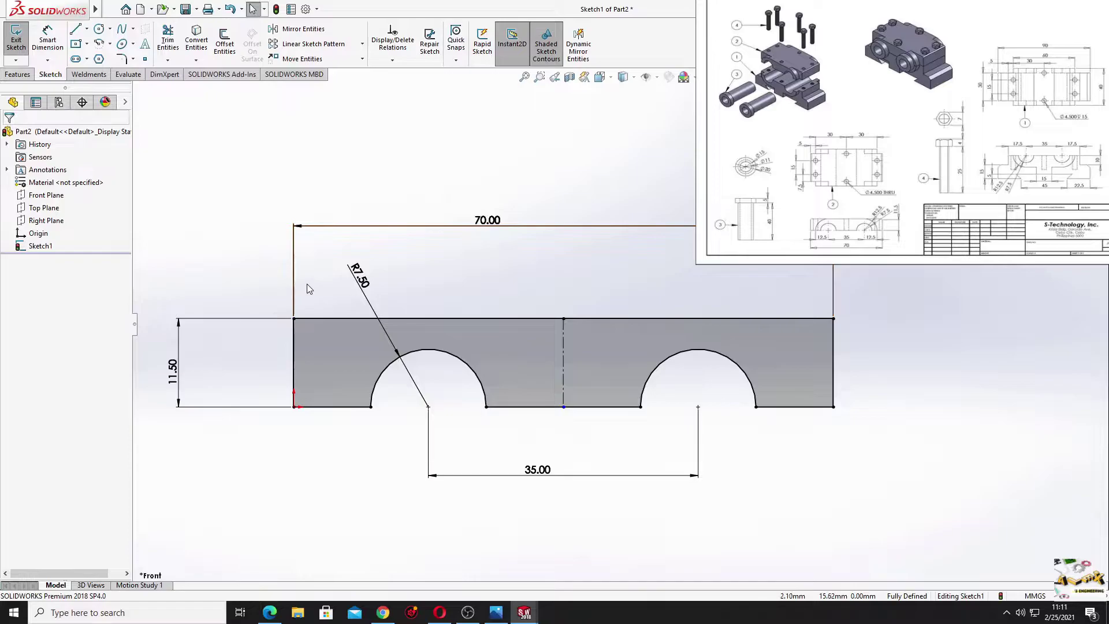
pyautogui.click(17, 74)
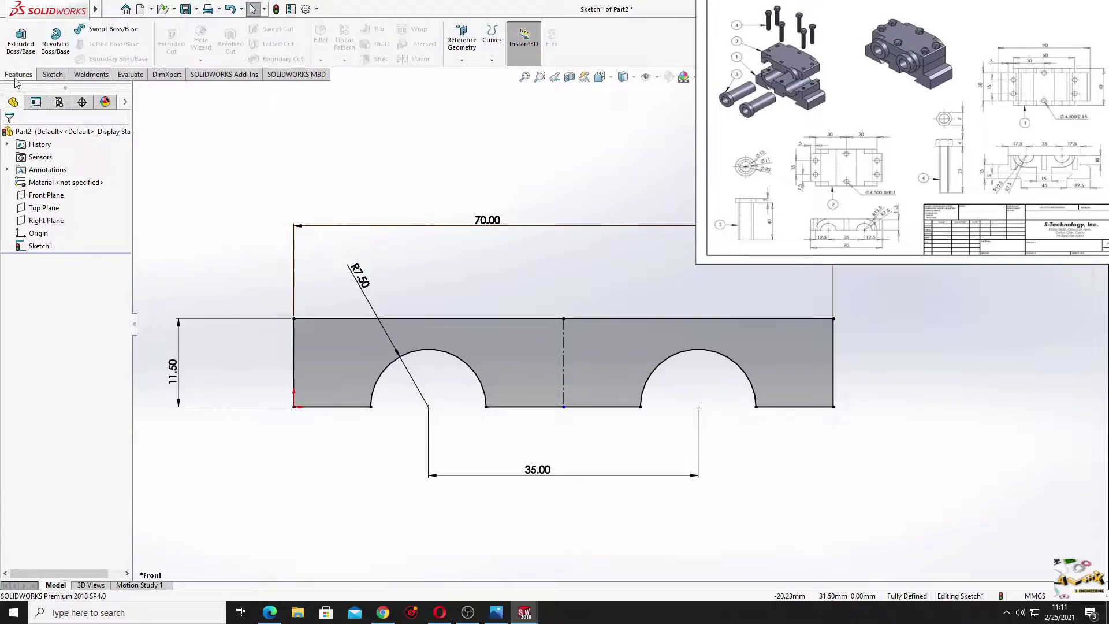
# Extrude the notched sketch 30 mm blind into a solid block.
pyautogui.click(21, 41)
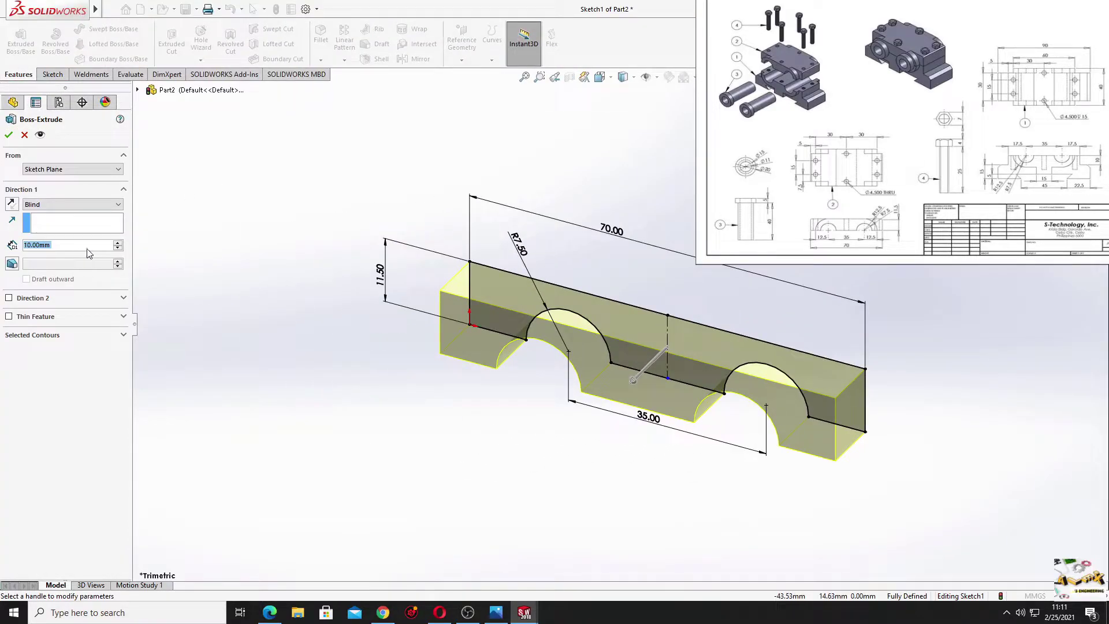
pyautogui.click(118, 244)
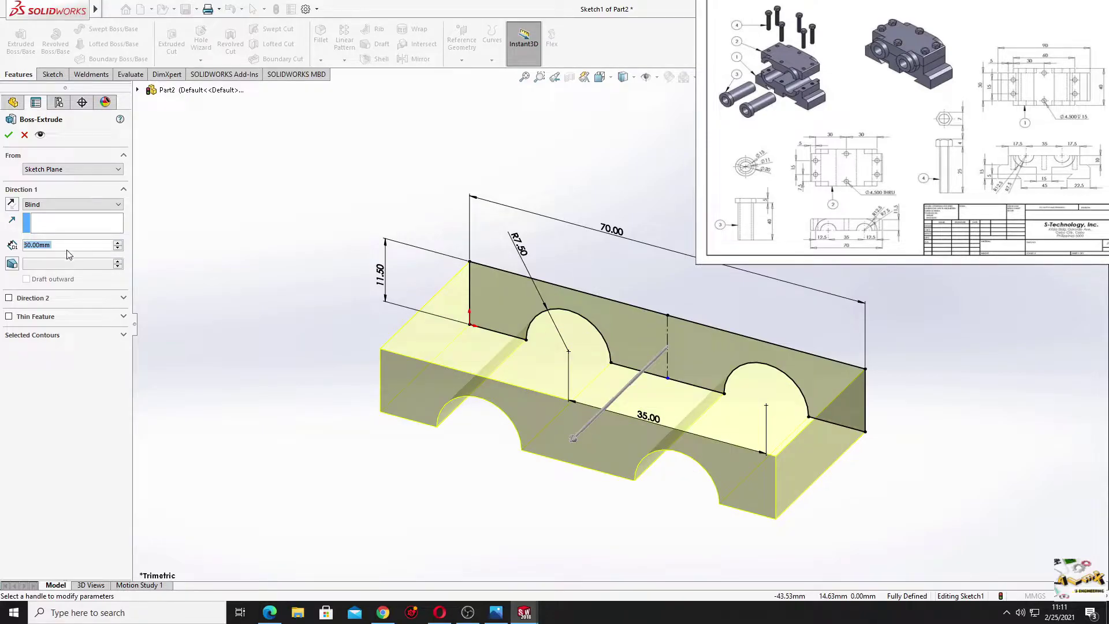
pyautogui.click(8, 136)
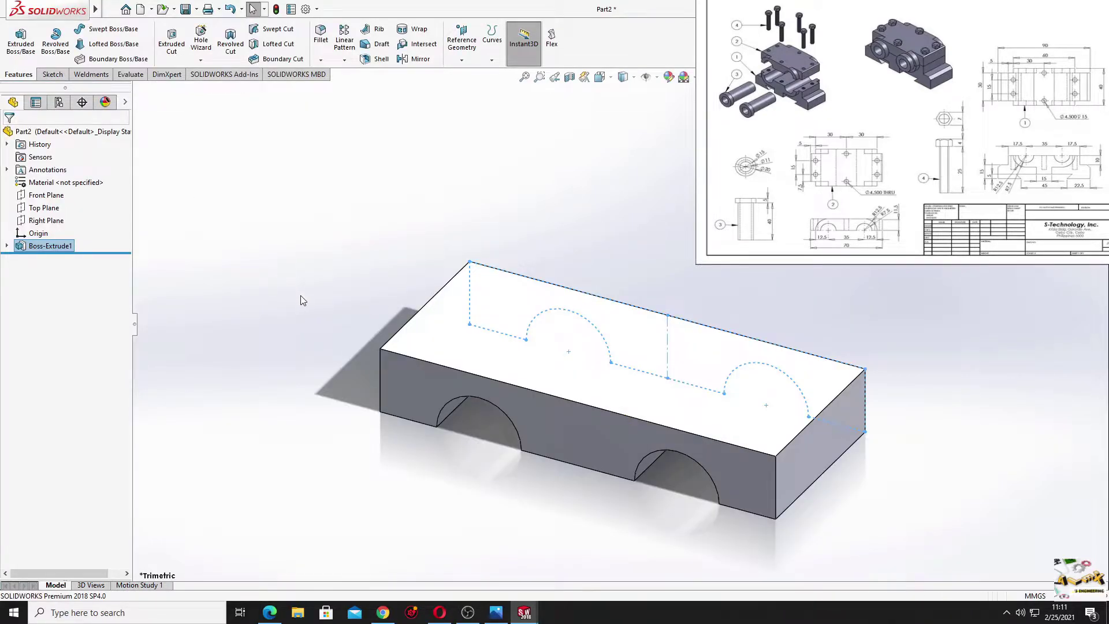
pyautogui.click(303, 308)
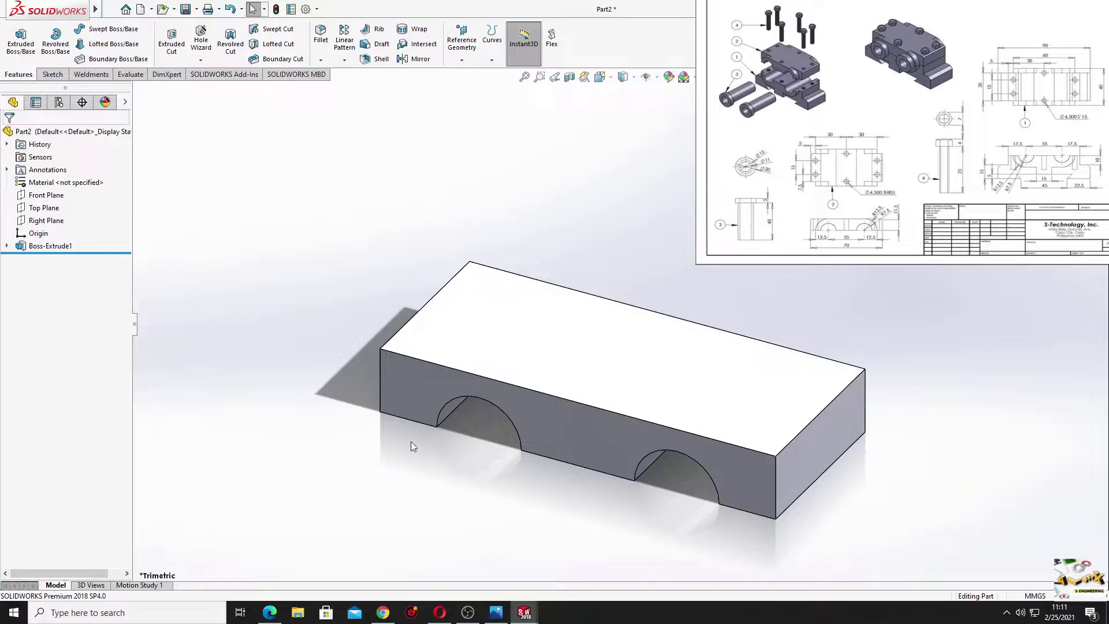
pyautogui.keyDown('ctrl'); pyautogui.moveTo(410, 441); pyautogui.dragTo(348, 444, button='middle'); pyautogui.keyUp('ctrl')
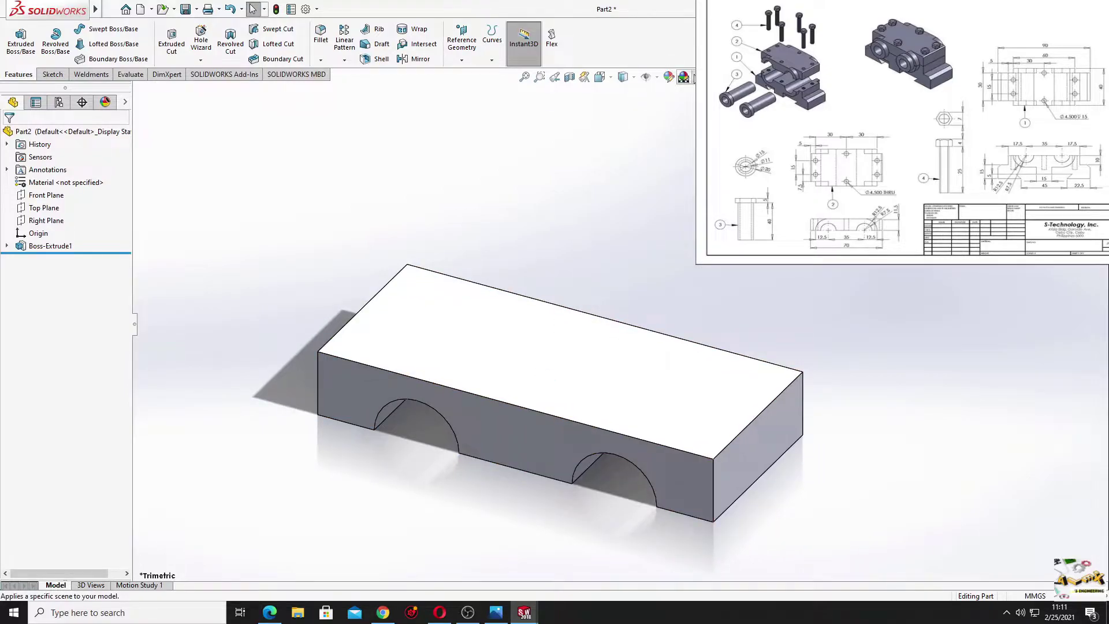
# Apply a plain white scene background and tilt the view toward the front face.
pyautogui.click(693, 78)
pyautogui.click(555, 185)
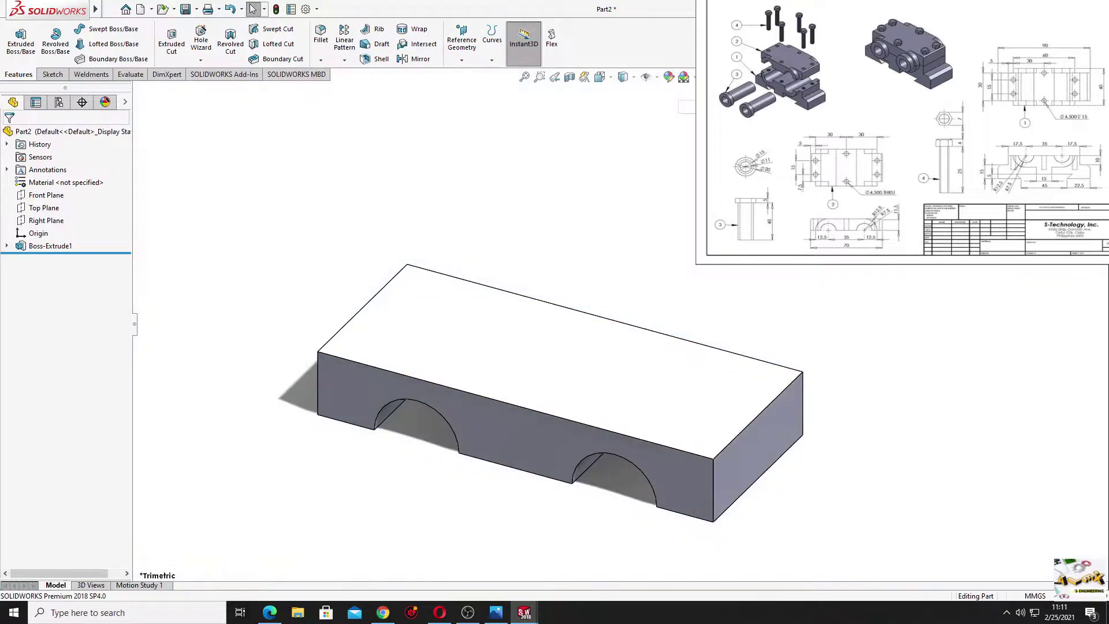
pyautogui.moveTo(508, 411); pyautogui.dragTo(522, 414, button='middle')
# Sketch on the block's front face, converting both cutout arcs and the edge between them.
pyautogui.click(518, 414)
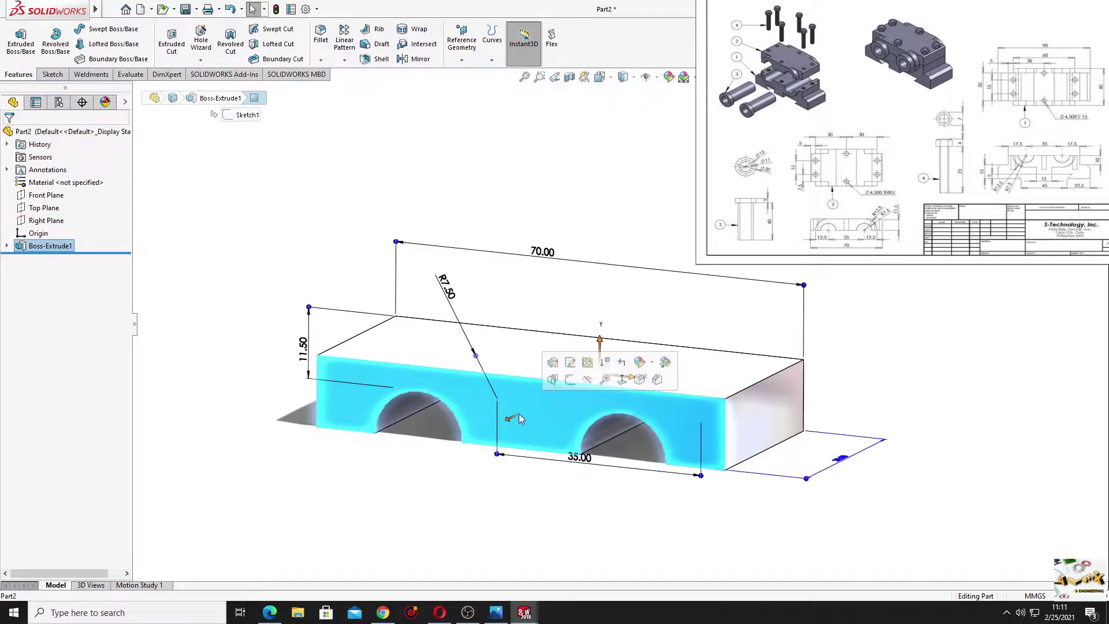
pyautogui.click(570, 379)
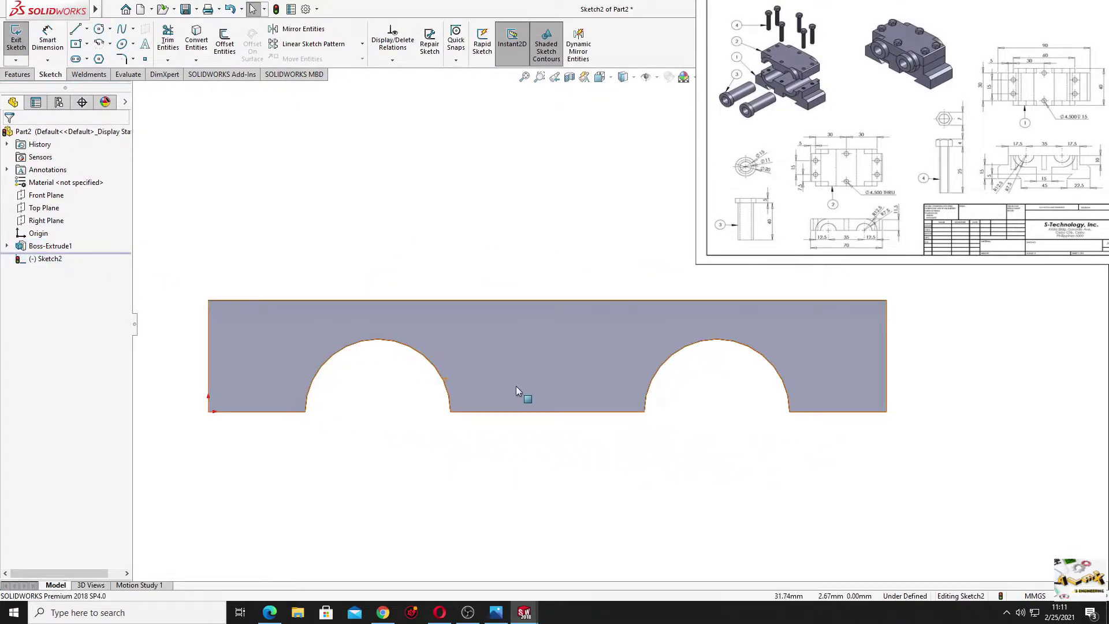
pyautogui.hotkey('ctrl', 'Right')
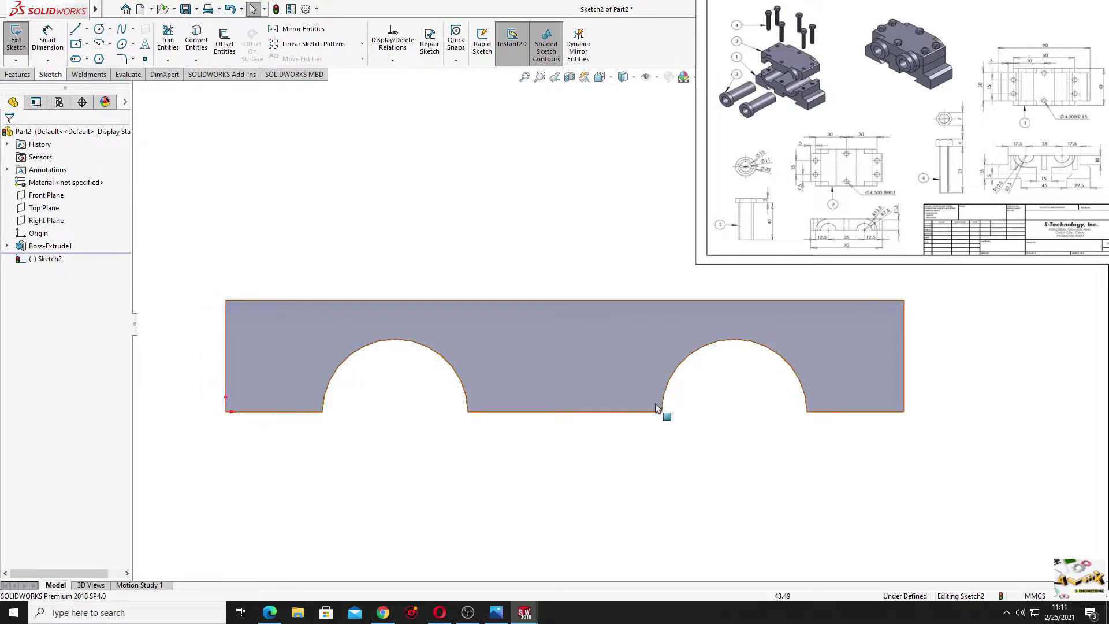
pyautogui.click(194, 40)
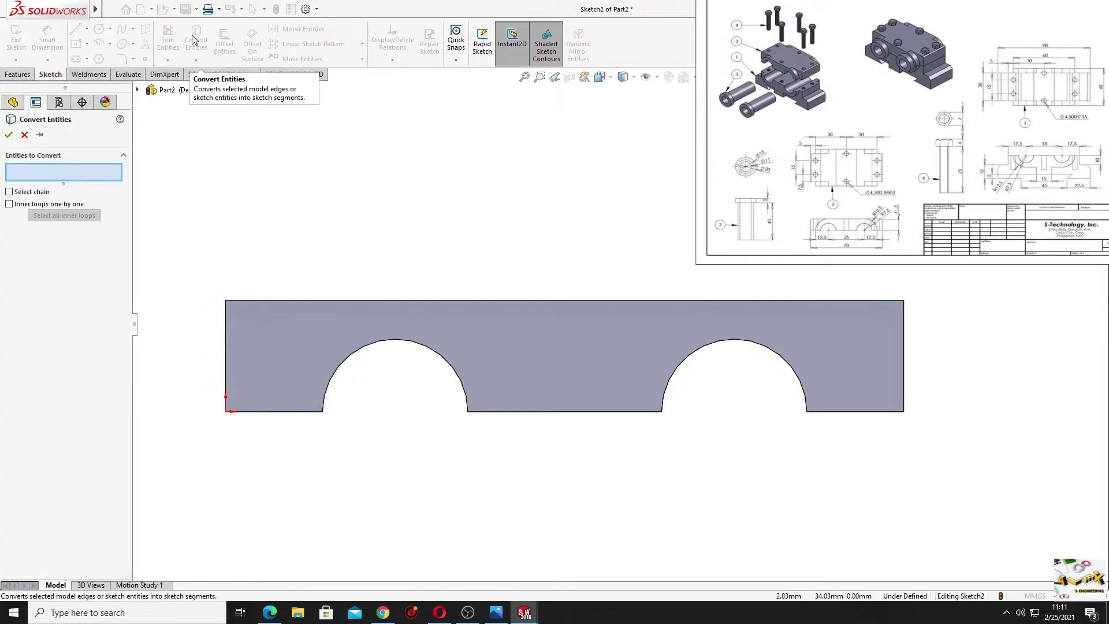
pyautogui.click(381, 342)
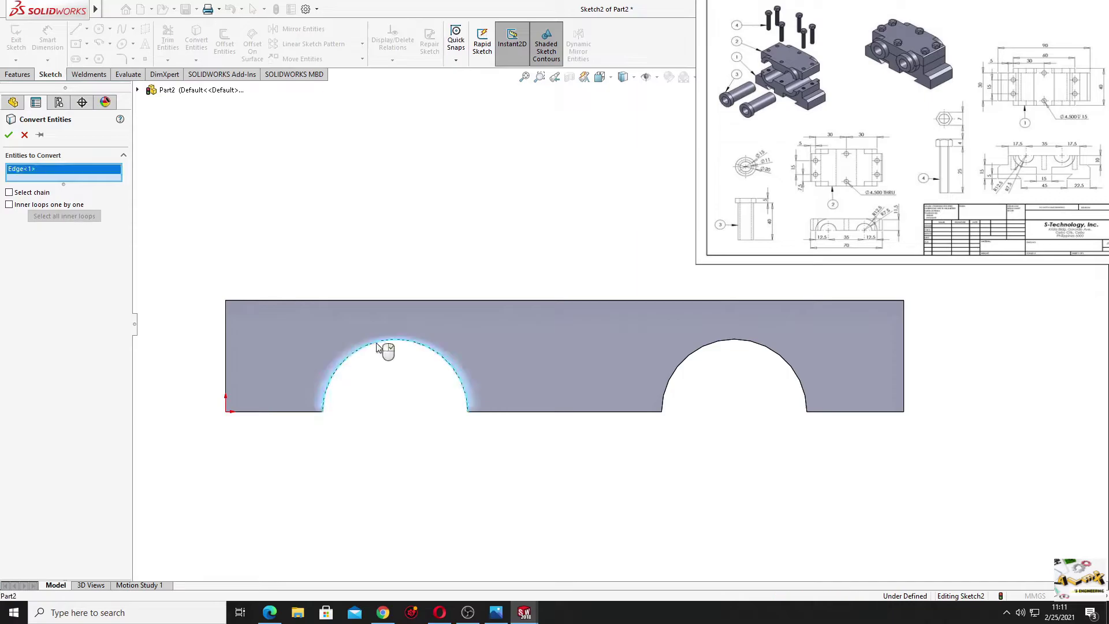
pyautogui.click(554, 414)
pyautogui.click(673, 397)
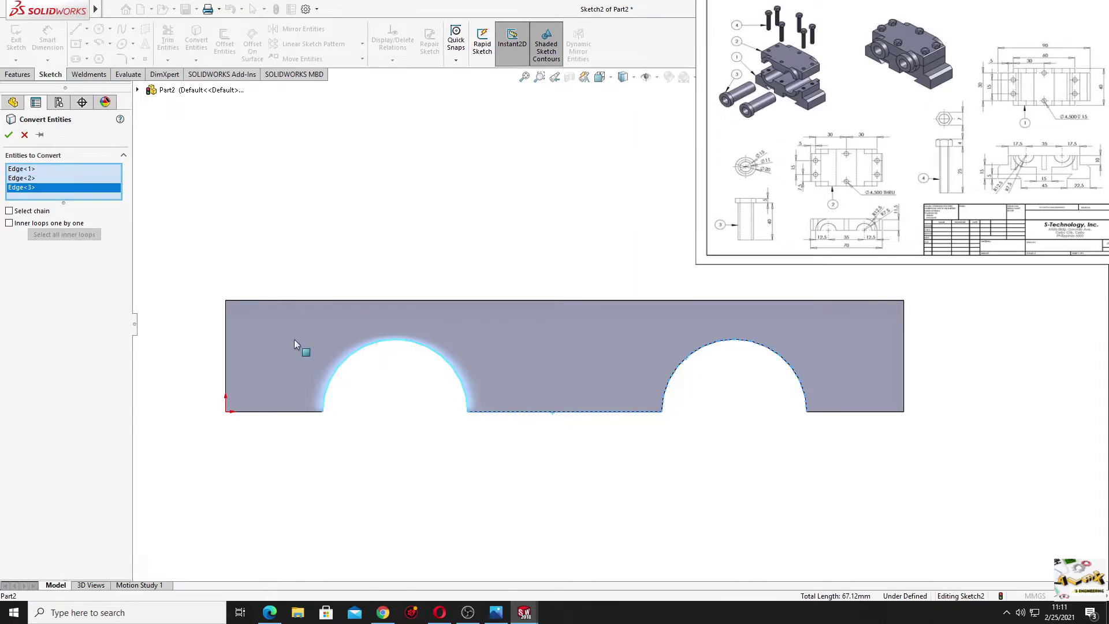
pyautogui.click(9, 136)
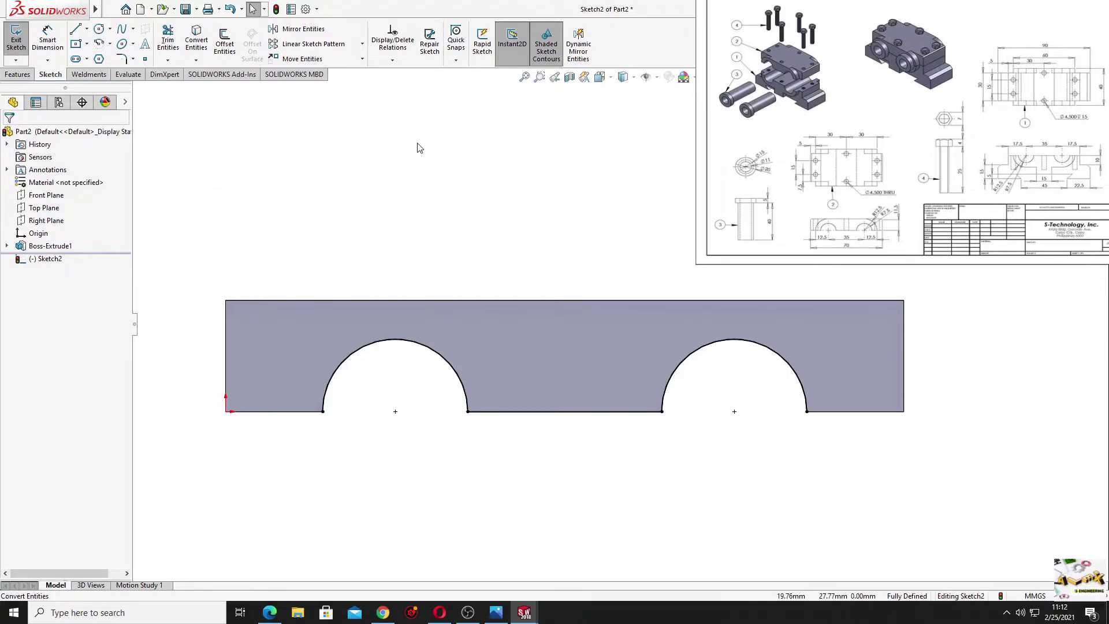
# Draw a vertical centreline through the block's middle and make it the Dynamic Mirror axis.
pyautogui.click(578, 46)
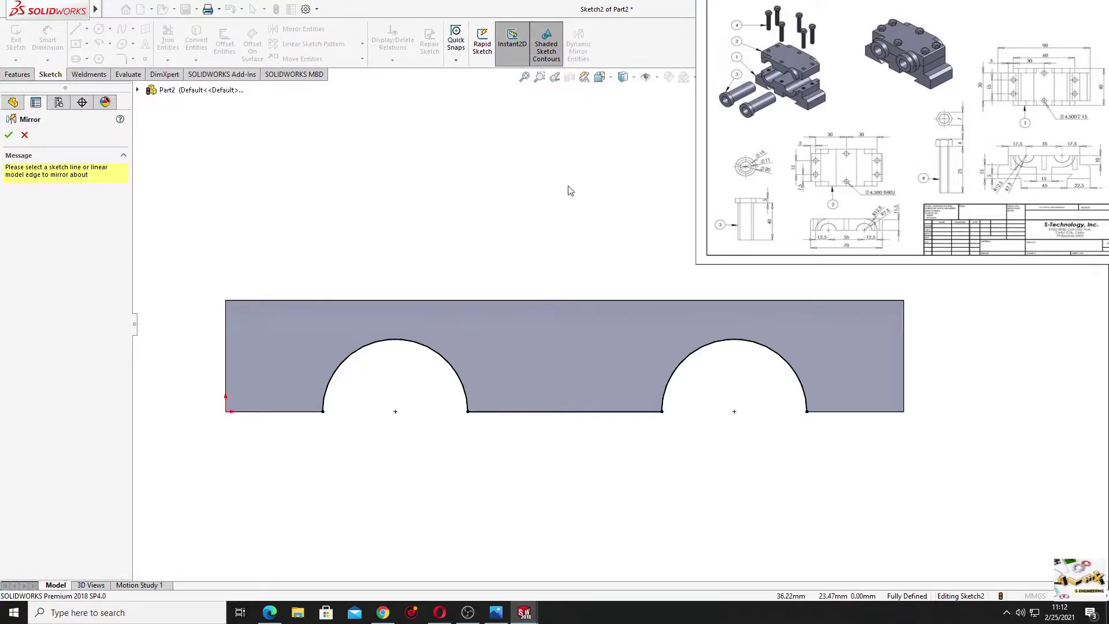
pyautogui.click(25, 135)
pyautogui.click(86, 30)
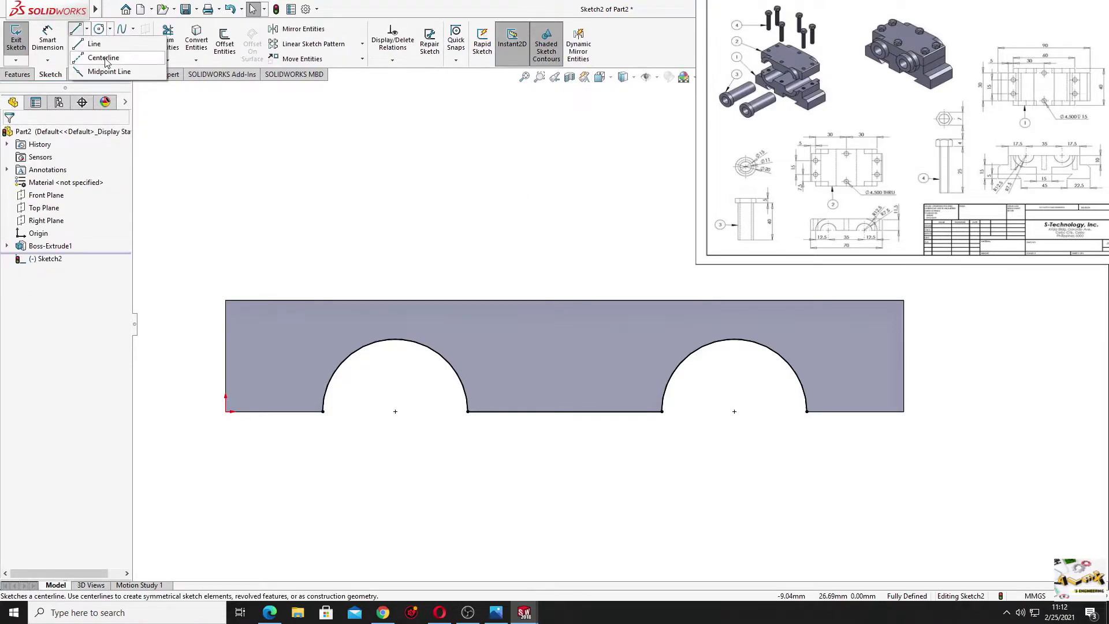
pyautogui.click(564, 411)
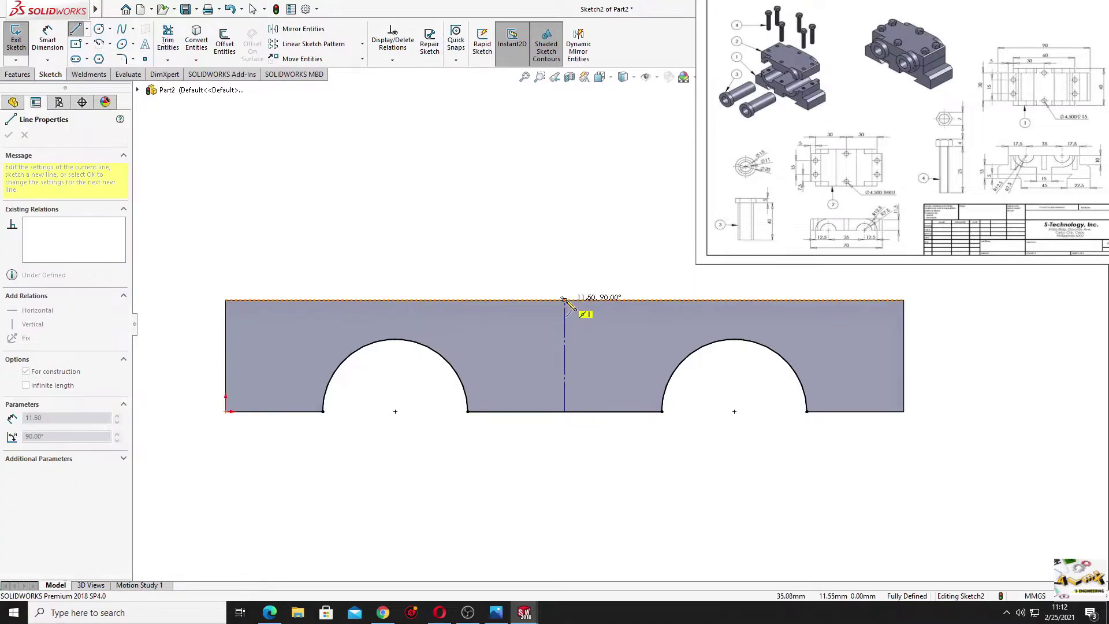
pyautogui.click(565, 300)
pyautogui.press('Escape')
pyautogui.click(578, 43)
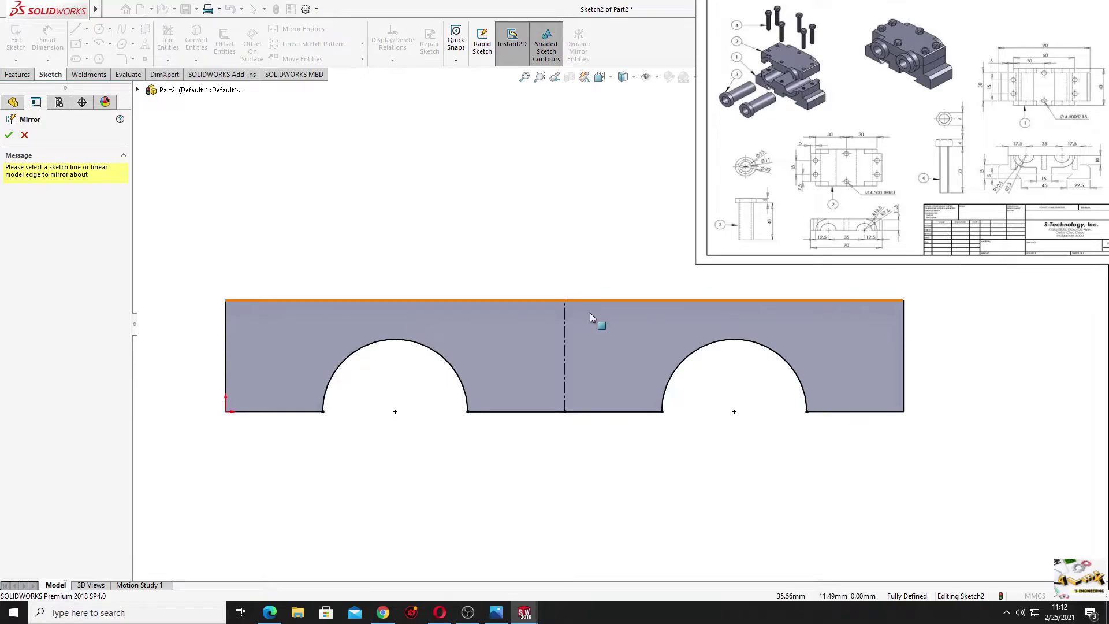
pyautogui.click(566, 335)
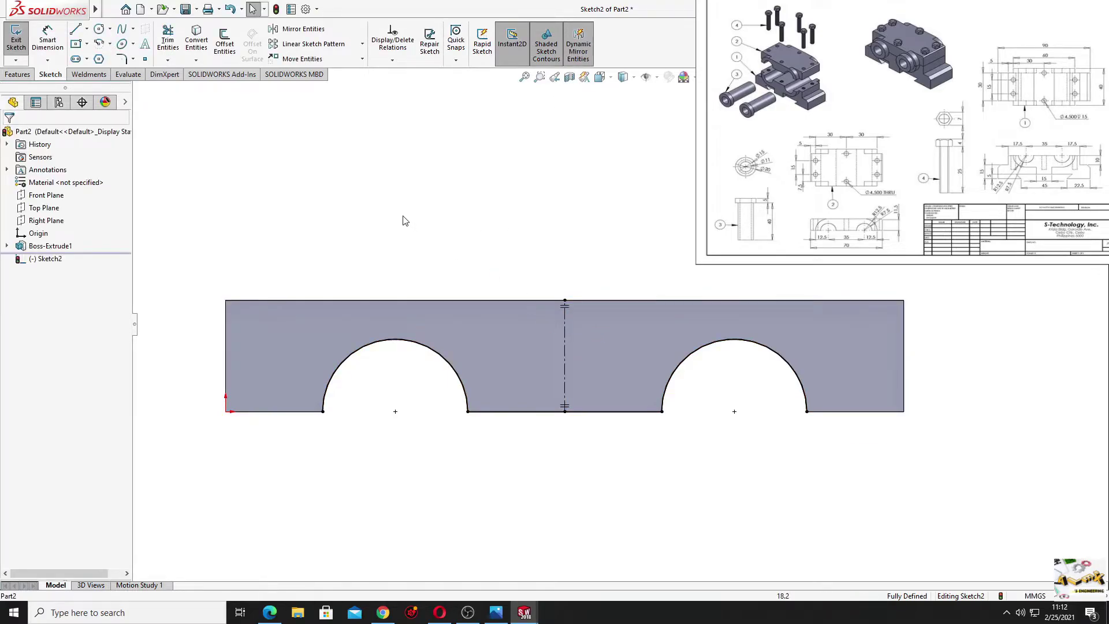
# Sketch a mirrored centre-point arc around the left cutout and a bottom line closing the gap.
pyautogui.click(99, 46)
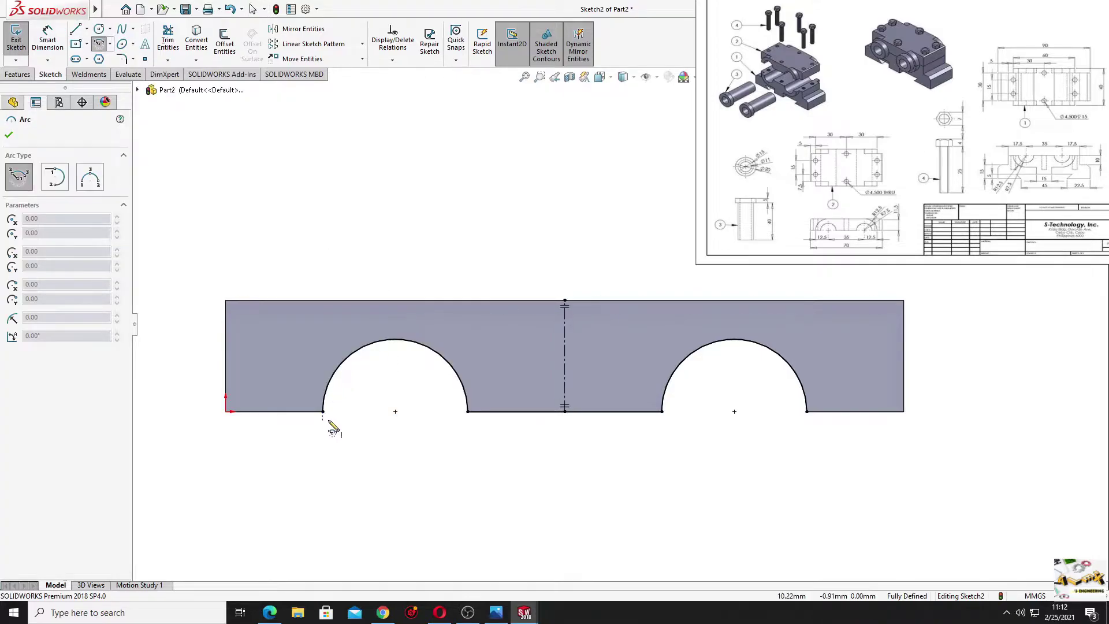
pyautogui.click(395, 411)
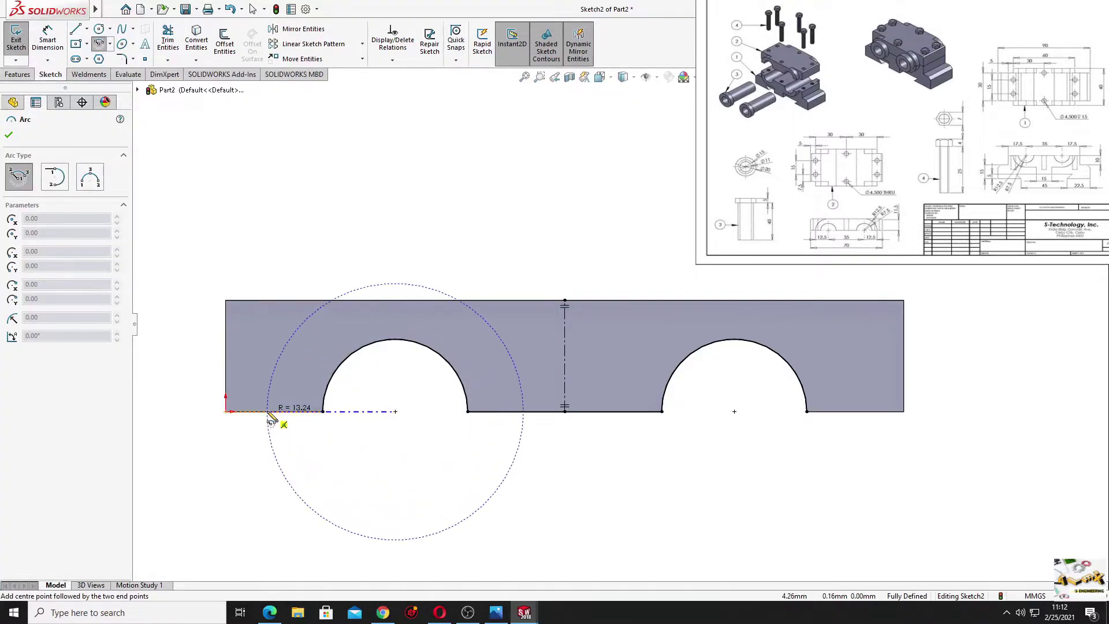
pyautogui.click(274, 411)
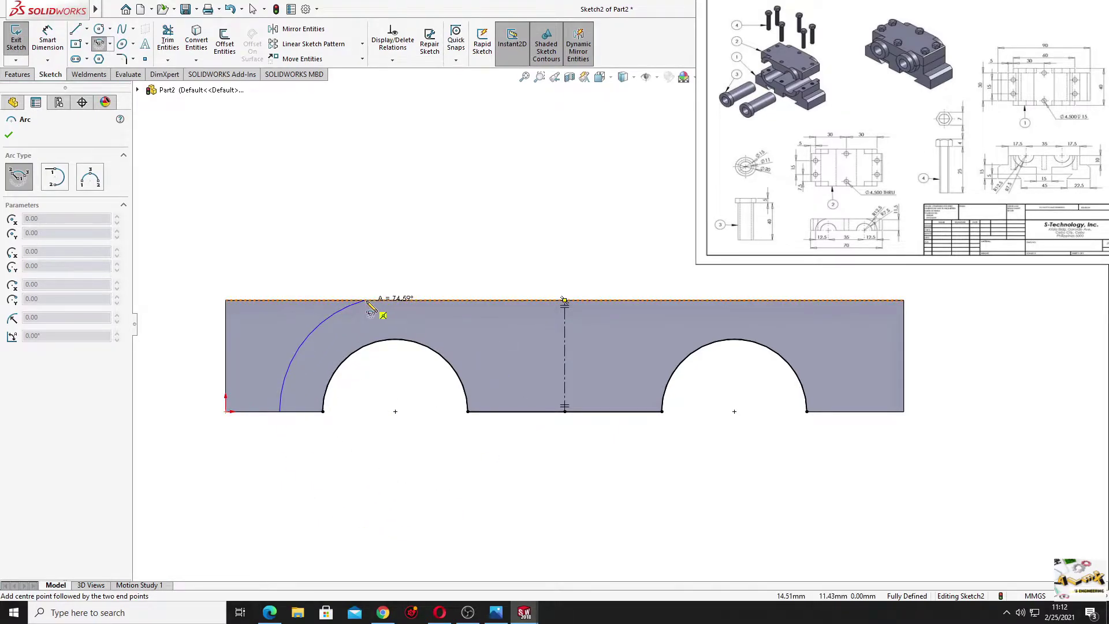
pyautogui.click(365, 301)
pyautogui.rightClick(417, 253)
pyautogui.click(445, 265)
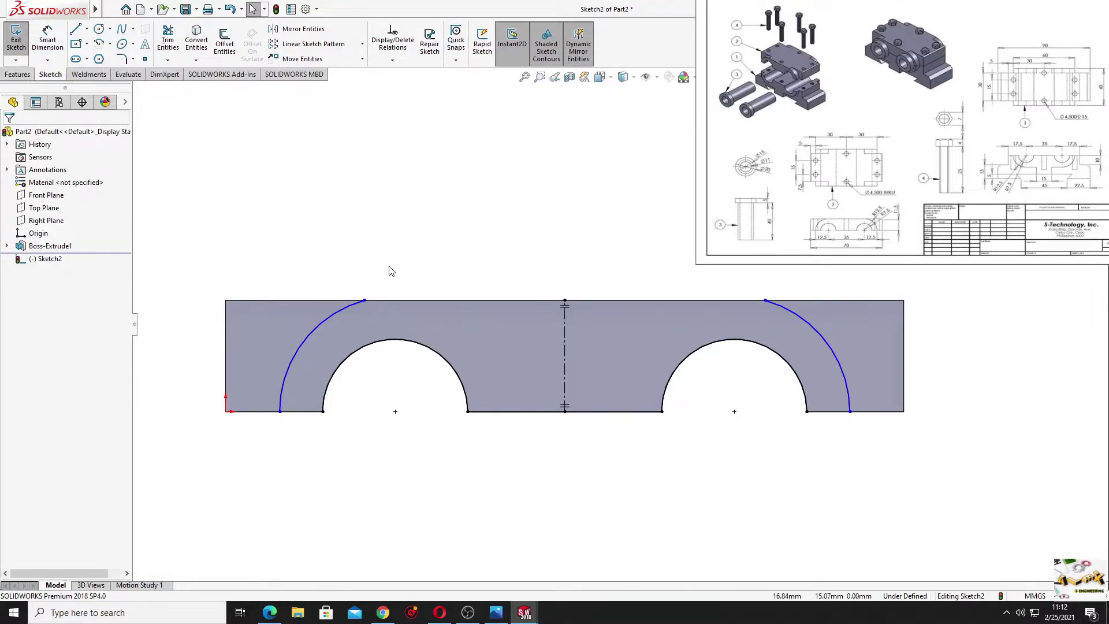
pyautogui.click(75, 29)
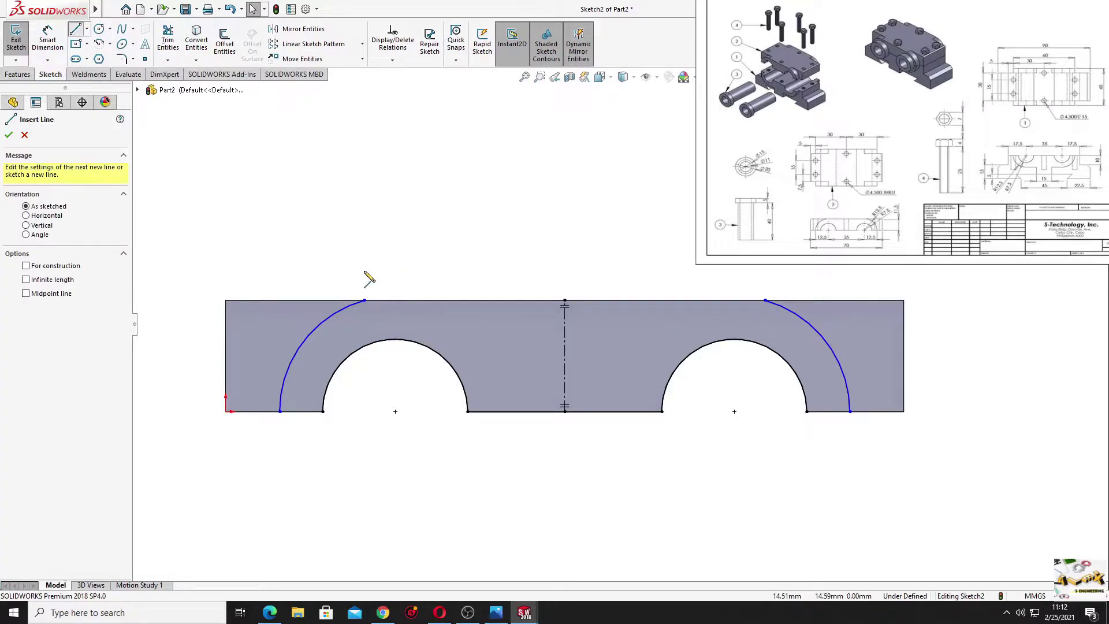
pyautogui.click(564, 300)
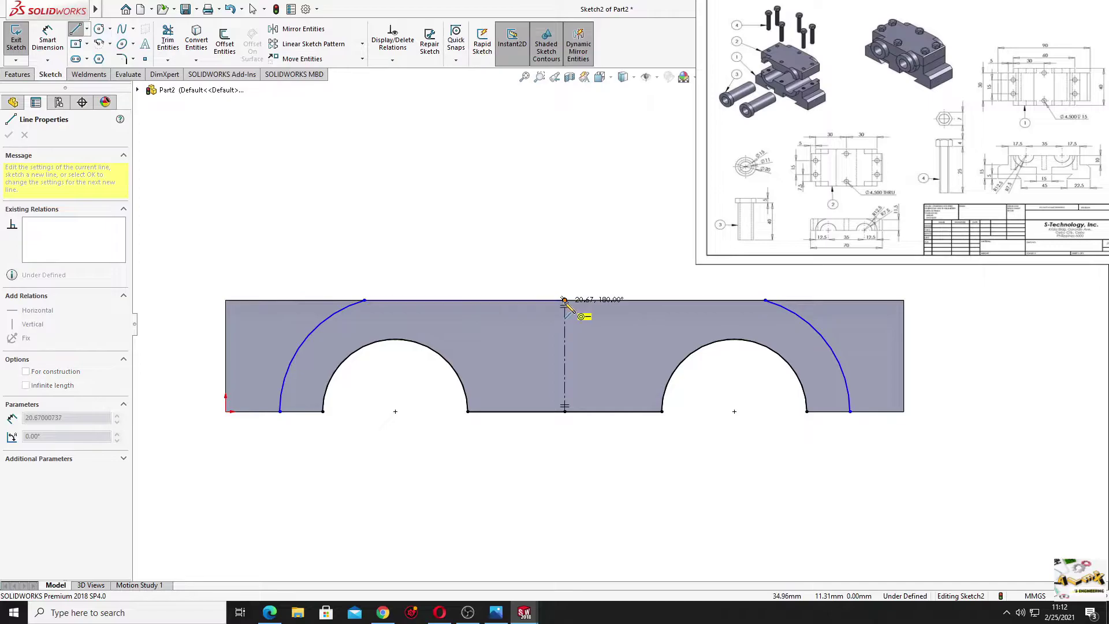
pyautogui.rightClick(522, 239)
pyautogui.click(542, 239)
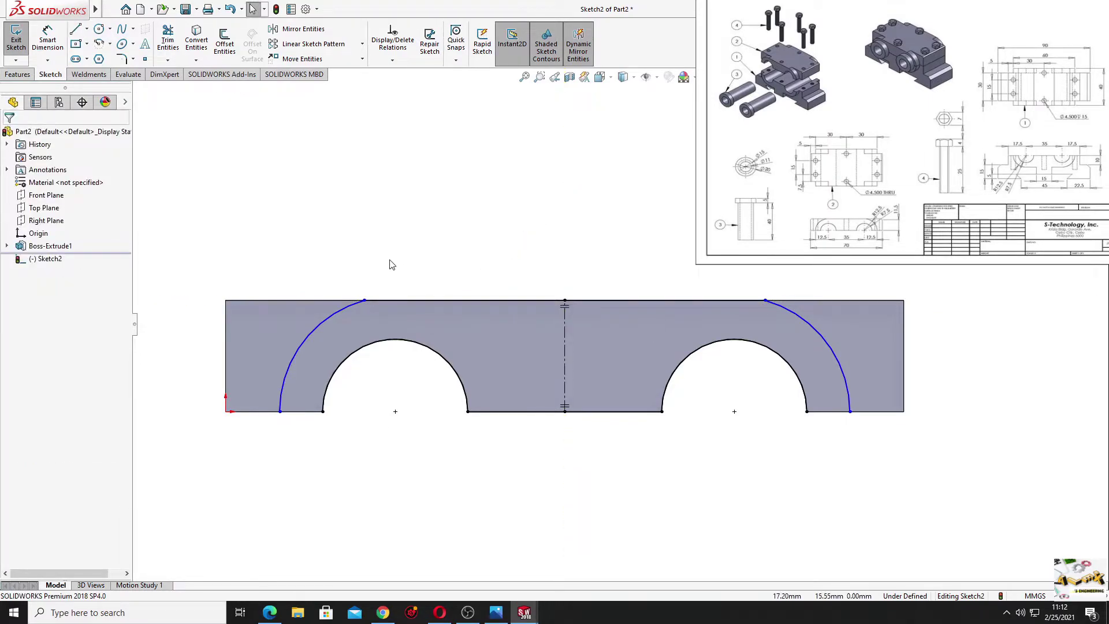
pyautogui.click(78, 30)
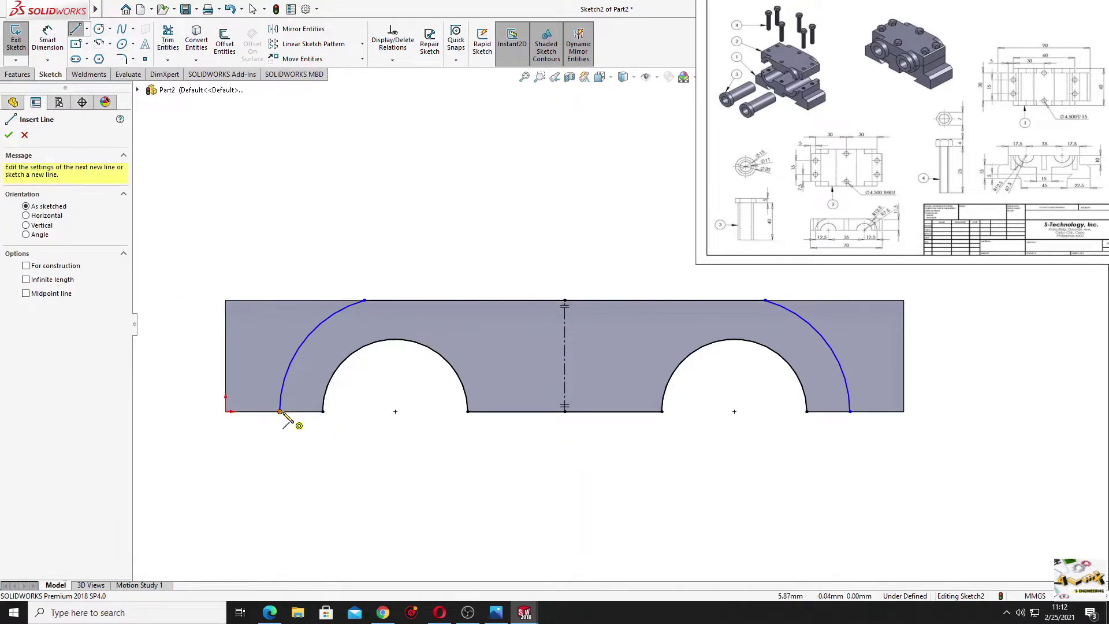
pyautogui.moveTo(280, 411); pyautogui.dragTo(322, 411)
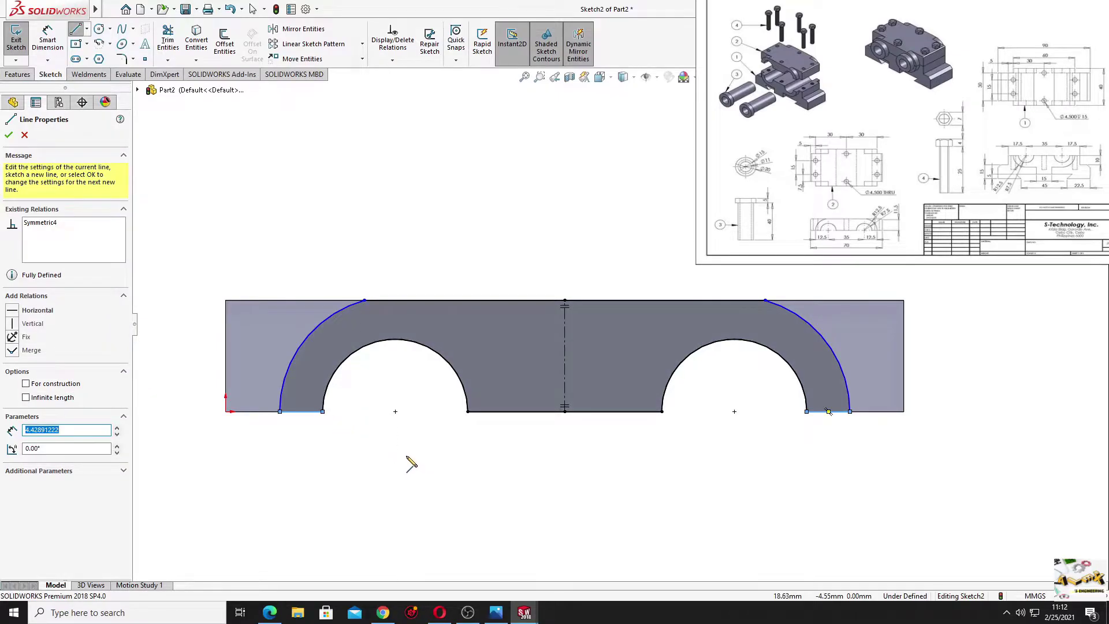
pyautogui.press('Escape')
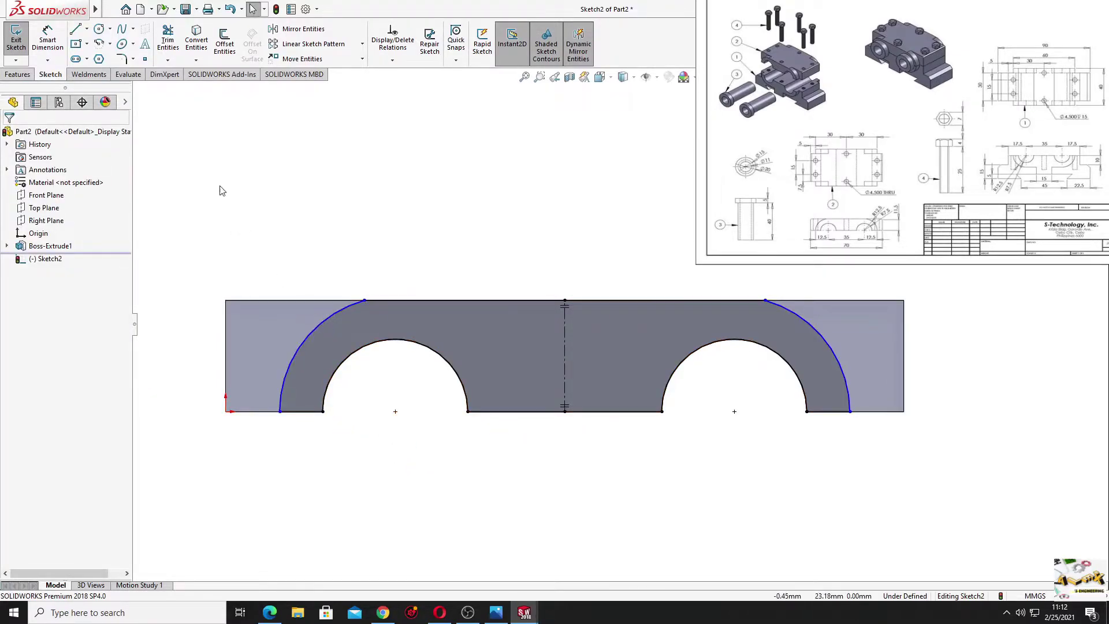
# Dimension the left arc's radius to R12.5.
pyautogui.click(60, 39)
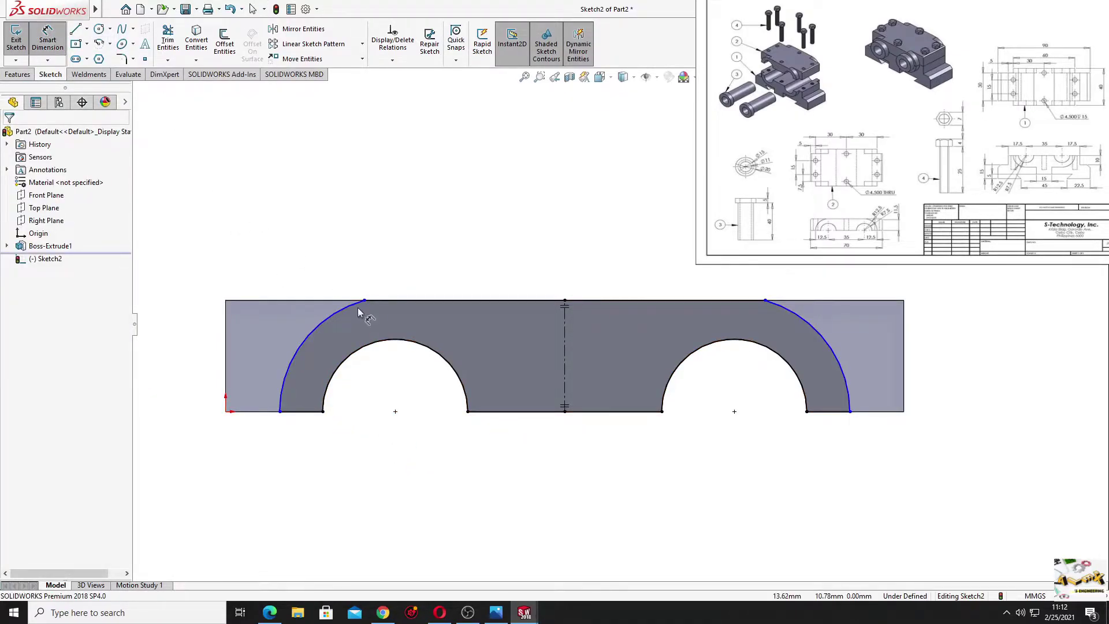
pyautogui.click(316, 328)
pyautogui.click(312, 240)
pyautogui.write('12')
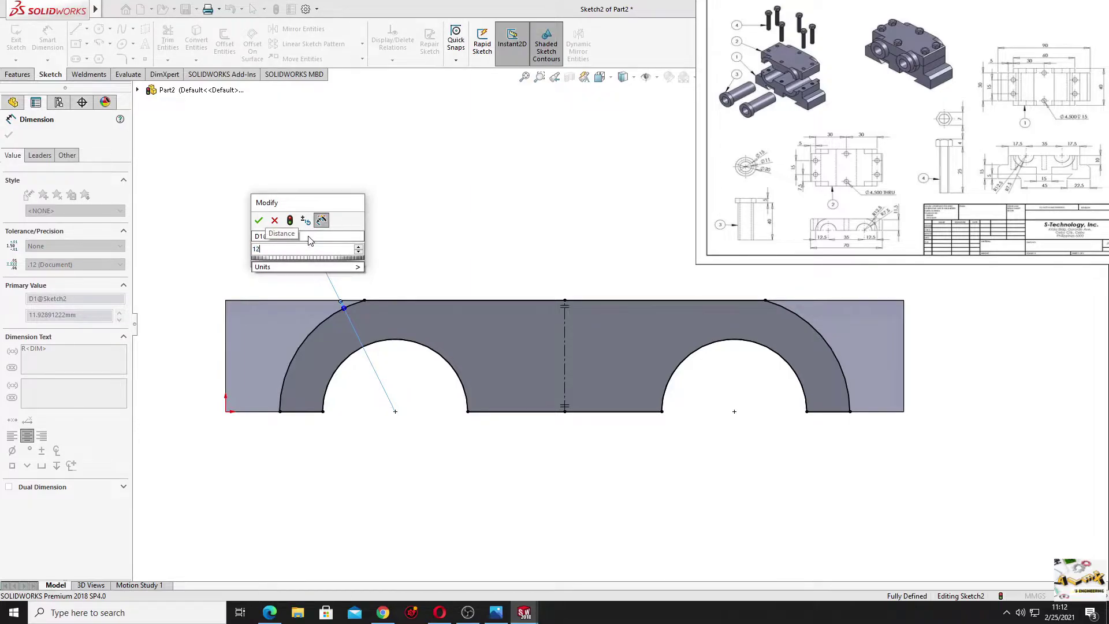
pyautogui.press('Return')
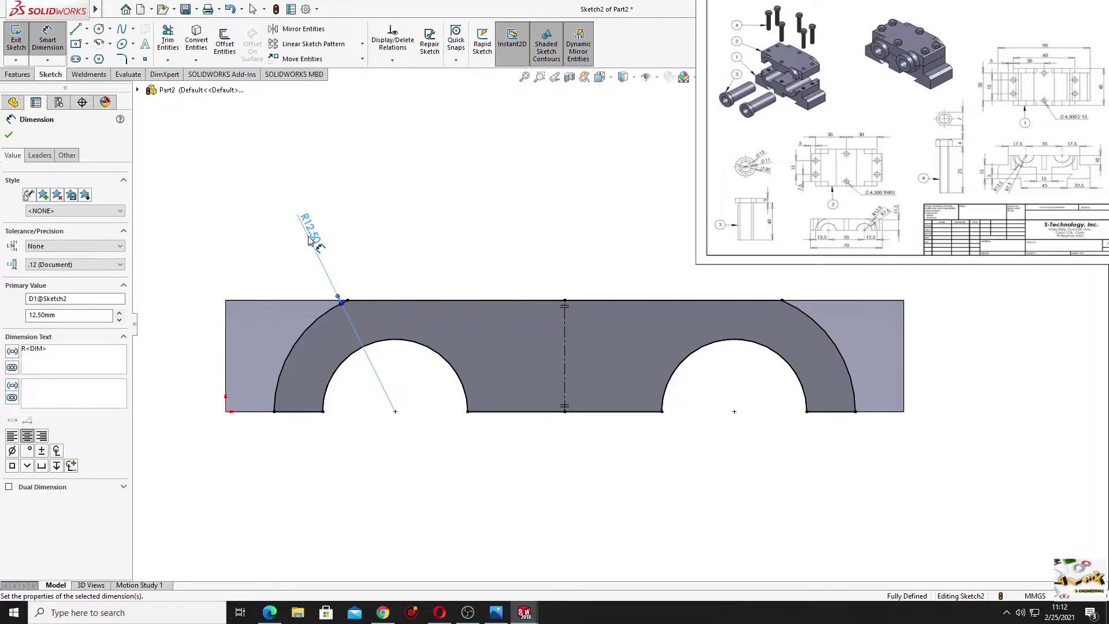
pyautogui.rightClick(443, 198)
pyautogui.click(493, 236)
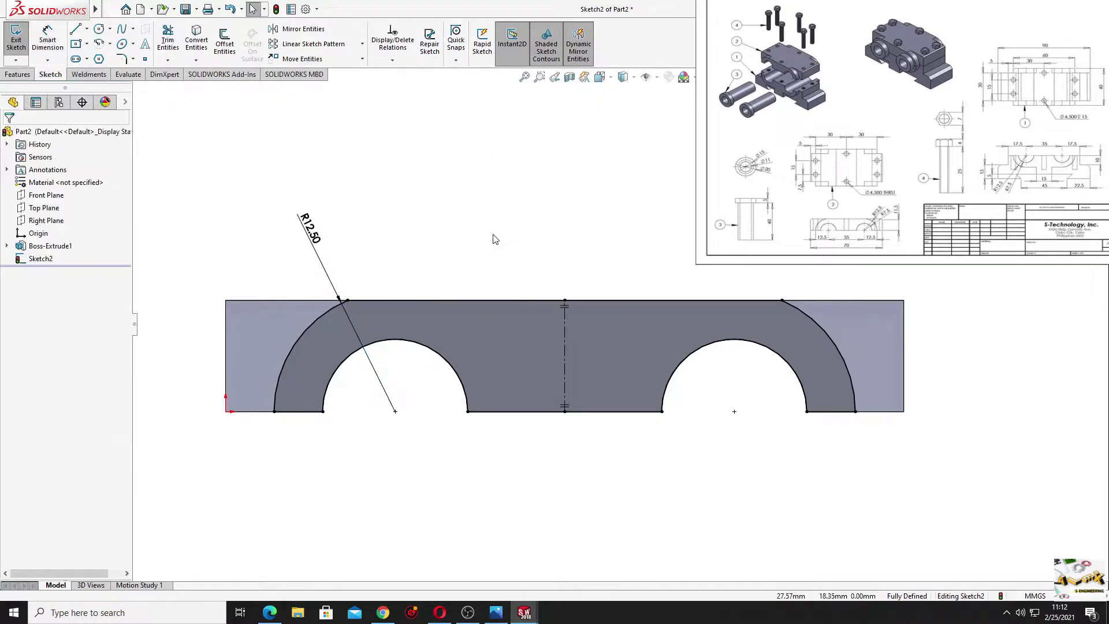
pyautogui.moveTo(454, 227)
pyautogui.mouseDown(button='middle')
pyautogui.moveTo(416, 258)
pyautogui.moveTo(441, 225)
pyautogui.mouseUp(button='middle')
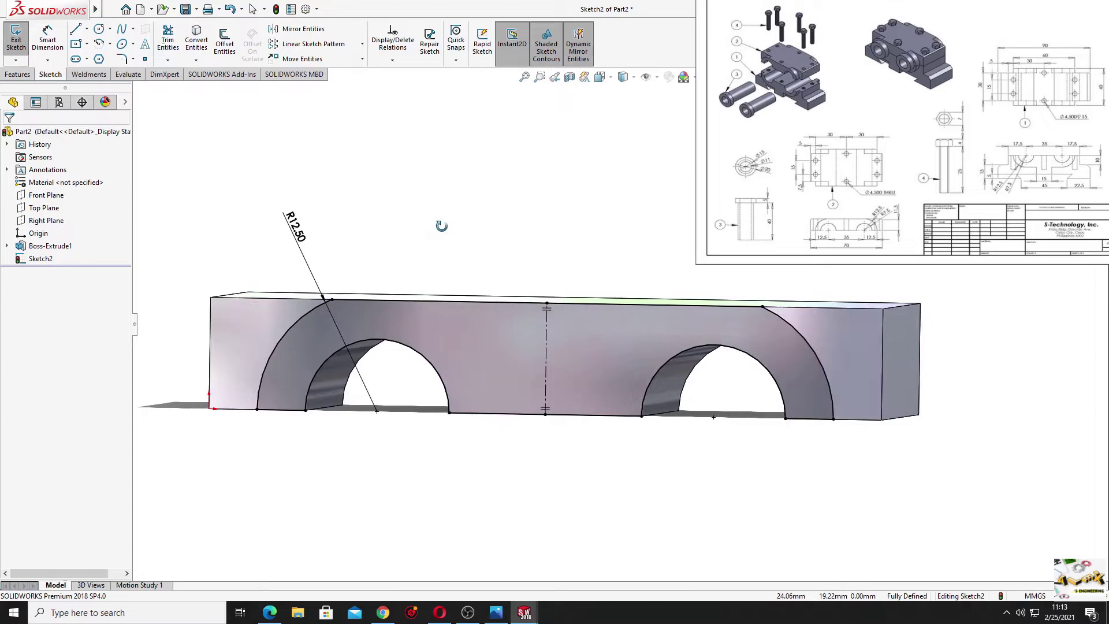
# Extrude Sketch2 as a boss, Blind 5 mm in Direction 1 and 35 mm in Direction 2.
pyautogui.click(17, 74)
pyautogui.click(20, 41)
pyautogui.moveTo(458, 226)
pyautogui.mouseDown(button='middle')
pyautogui.moveTo(441, 277)
pyautogui.moveTo(448, 286)
pyautogui.mouseUp(button='middle')
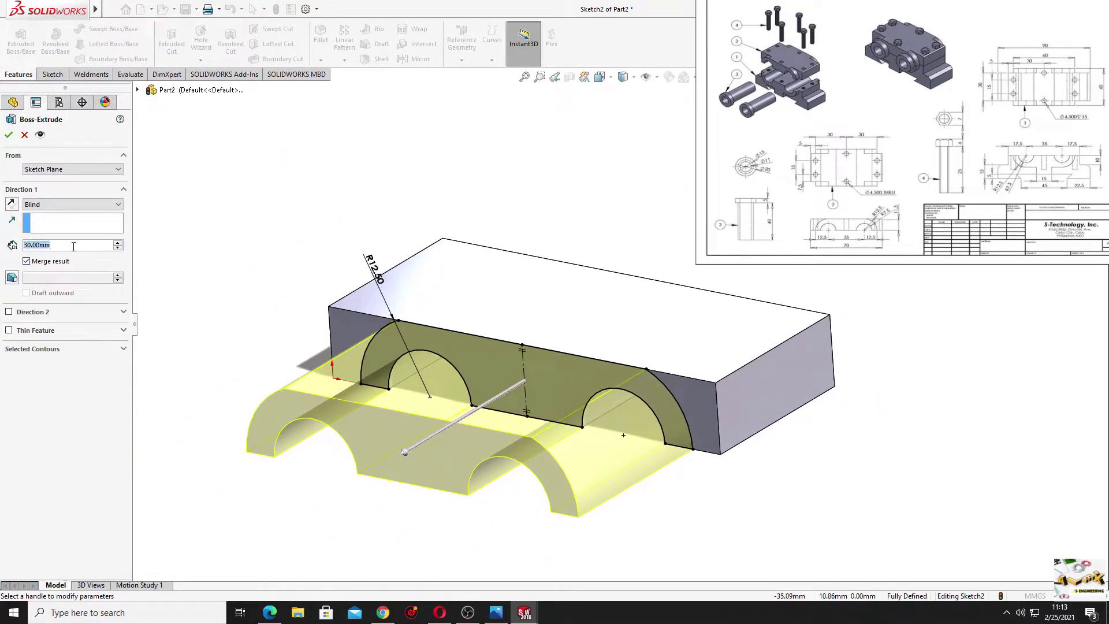
pyautogui.write('5')
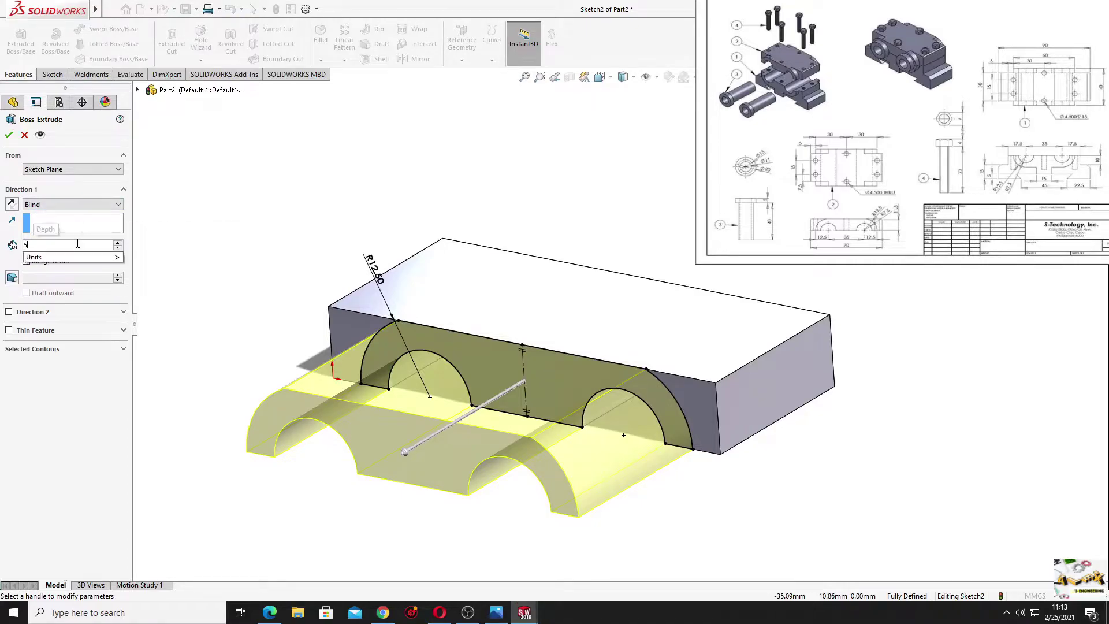
pyautogui.press('Return')
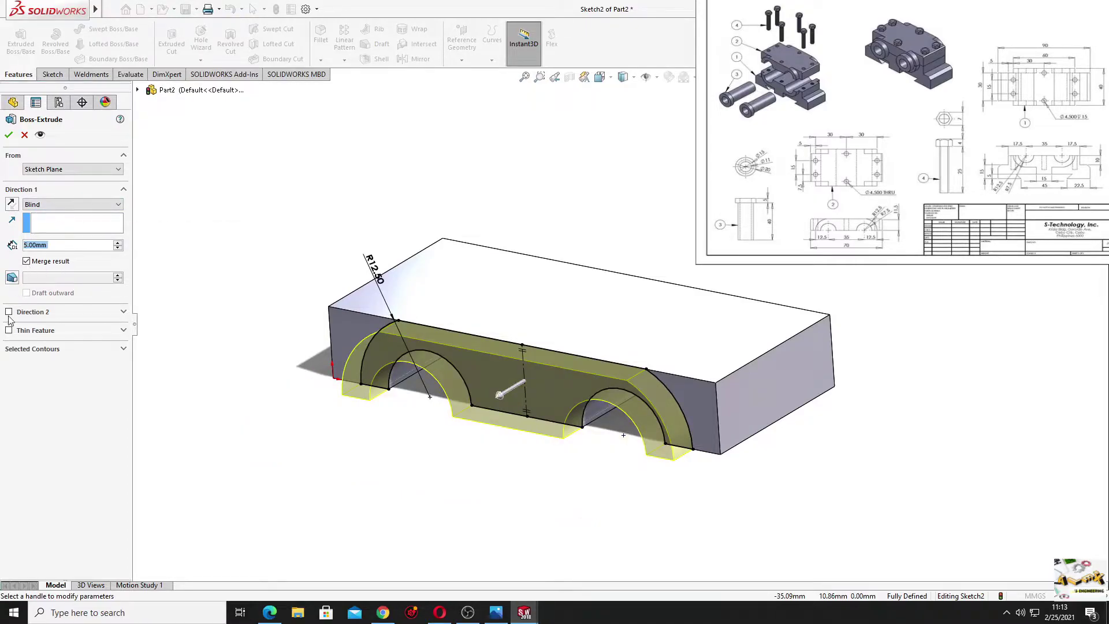
pyautogui.click(9, 312)
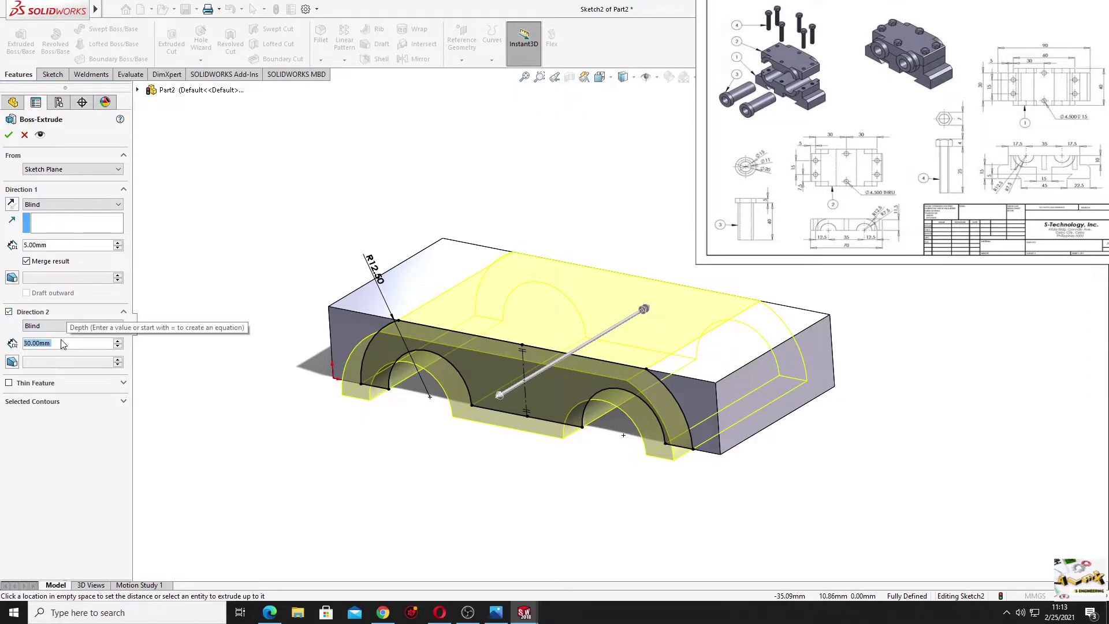
pyautogui.write('35')
pyautogui.press('Return')
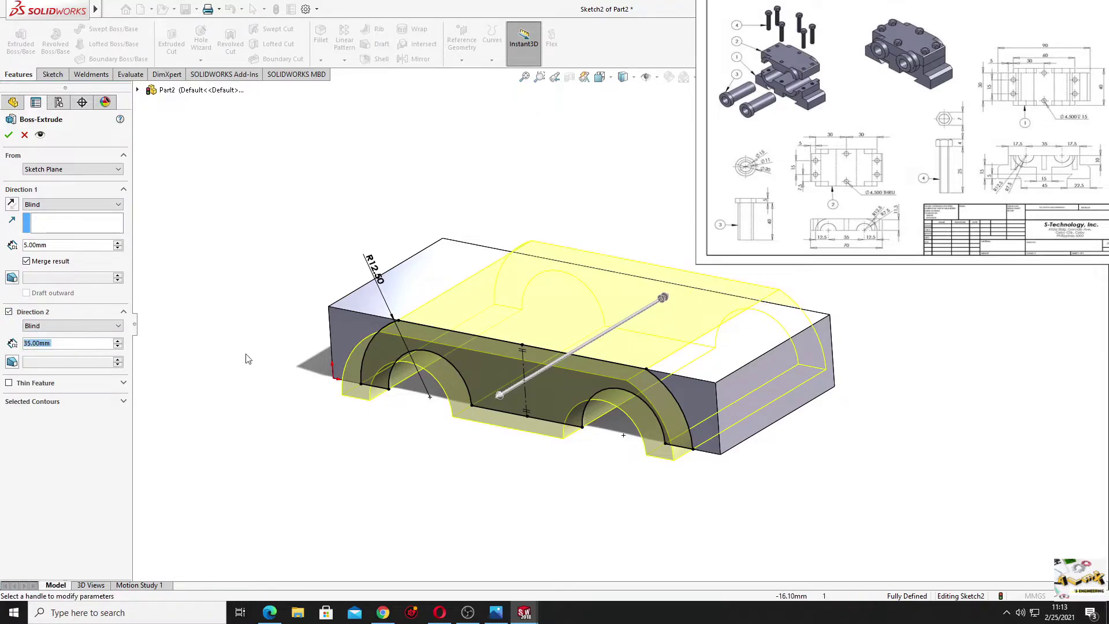
pyautogui.click(11, 139)
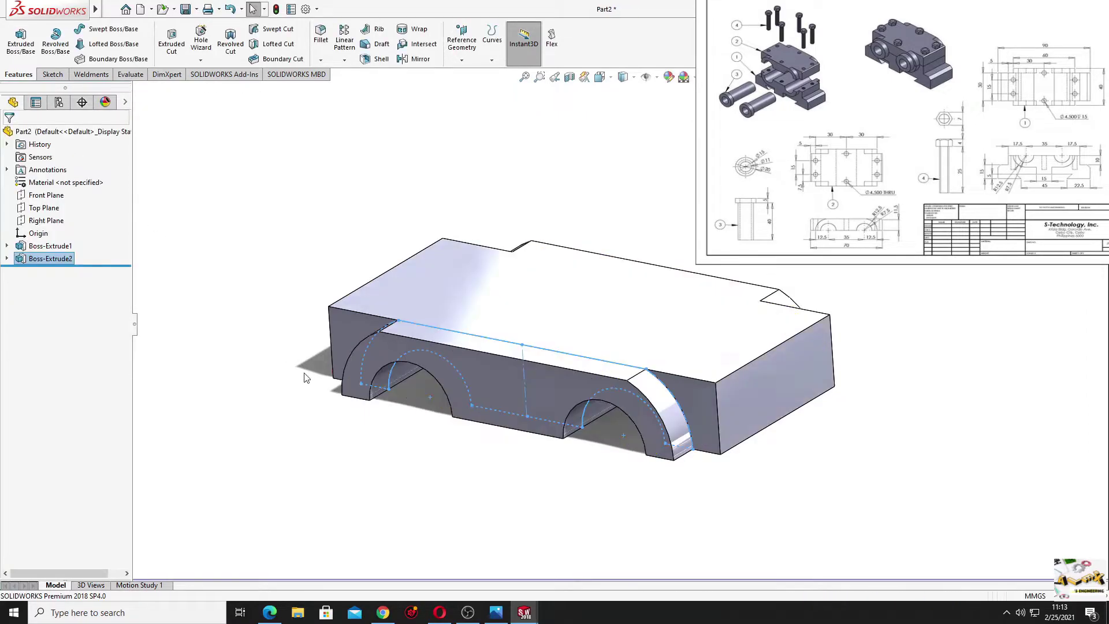
pyautogui.moveTo(352, 427)
pyautogui.mouseDown(button='middle')
pyautogui.moveTo(316, 405)
pyautogui.moveTo(277, 478)
pyautogui.moveTo(421, 477)
pyautogui.moveTo(387, 526)
pyautogui.moveTo(436, 529)
pyautogui.moveTo(431, 549)
pyautogui.mouseUp(button='middle')
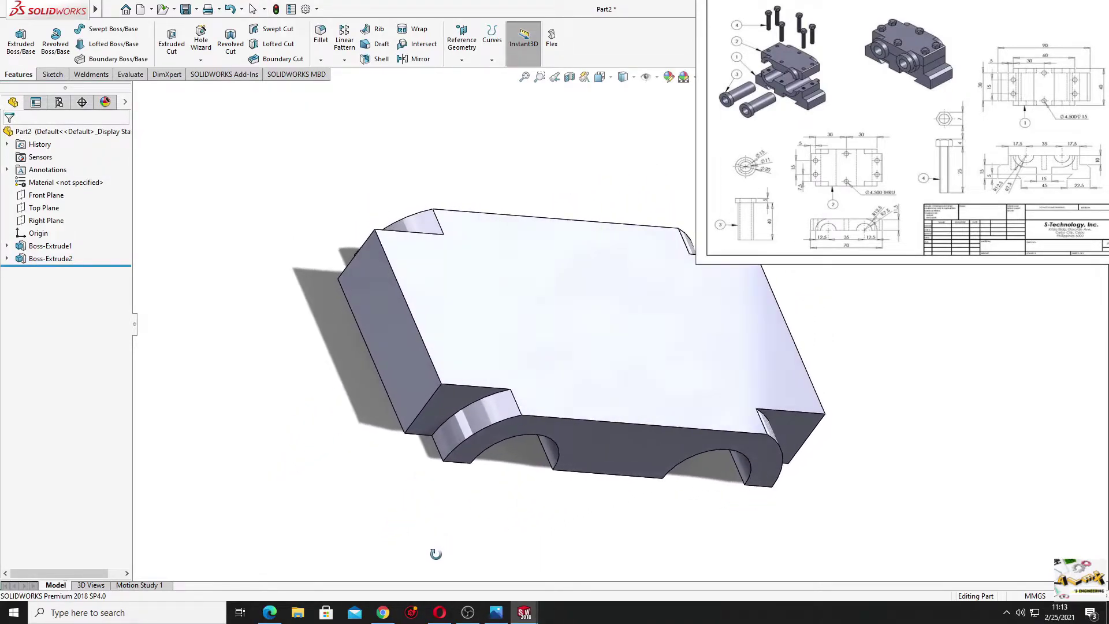
pyautogui.moveTo(426, 495)
pyautogui.mouseDown(button='middle')
pyautogui.moveTo(400, 490)
pyautogui.moveTo(408, 478)
pyautogui.moveTo(396, 461)
pyautogui.mouseUp(button='middle')
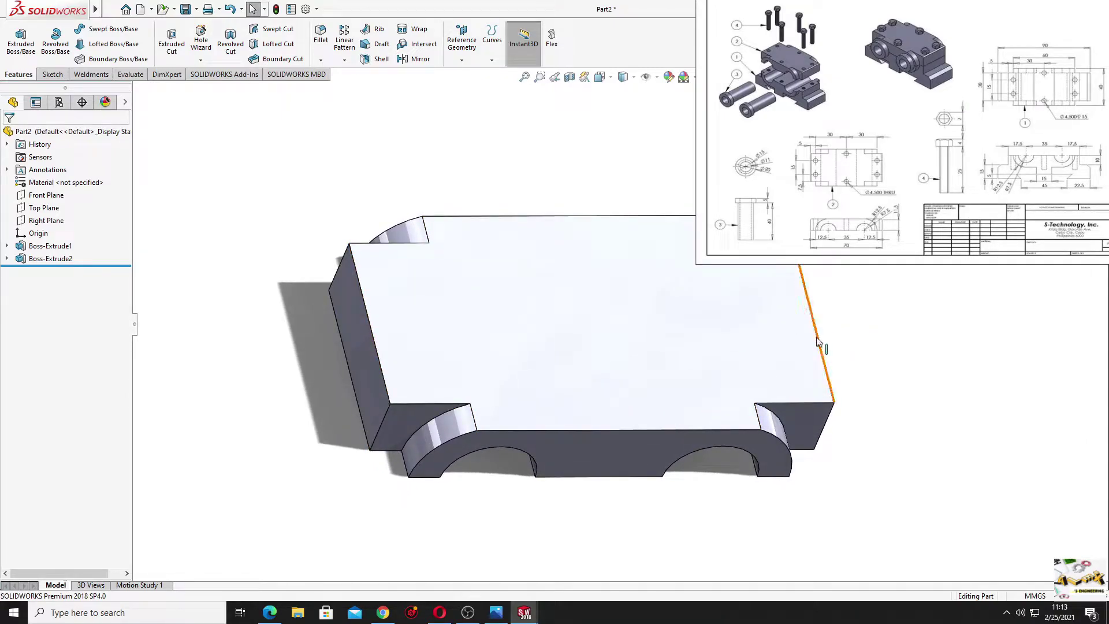
# Chamfer the left and right short top edges at 2 mm by 45°.
pyautogui.click(320, 60)
pyautogui.click(333, 93)
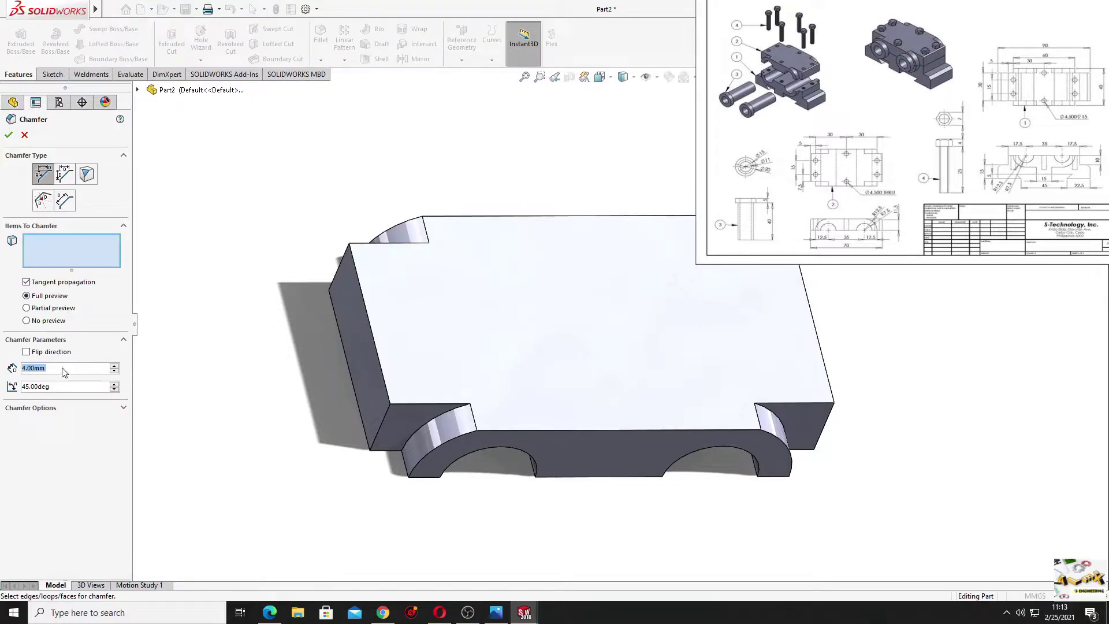
pyautogui.write('2')
pyautogui.click(369, 322)
pyautogui.moveTo(309, 365); pyautogui.dragTo(242, 348, button='middle')
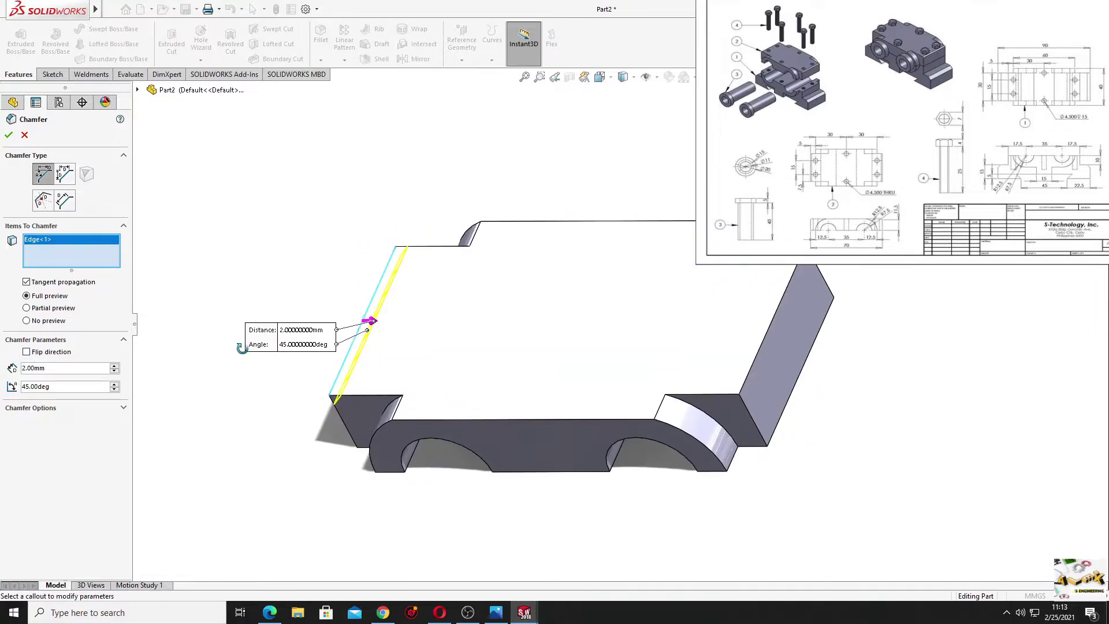
pyautogui.click(755, 370)
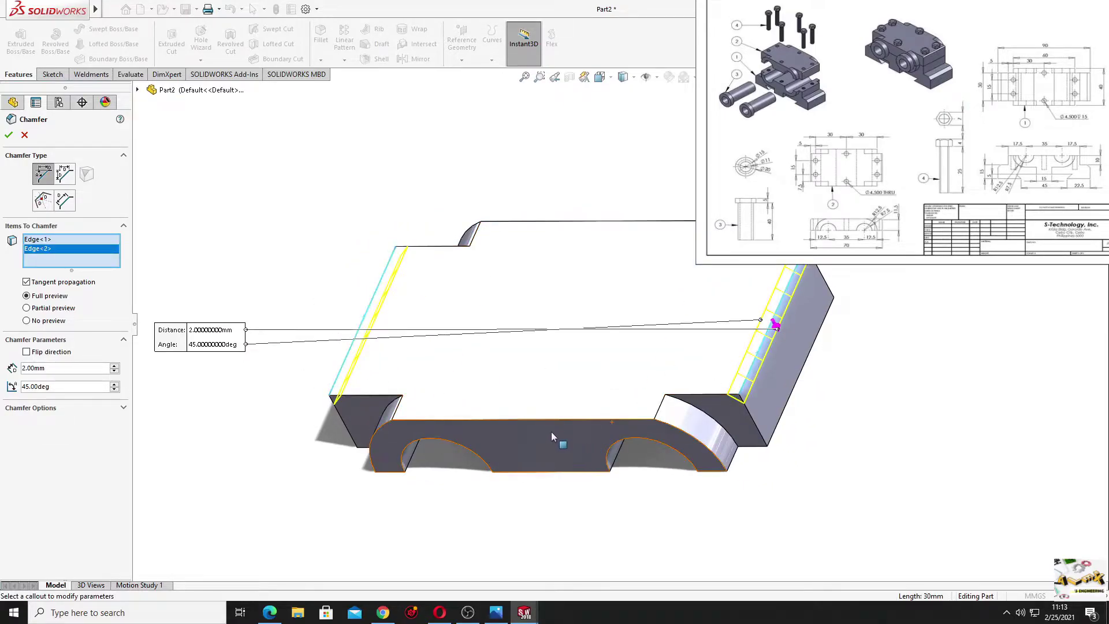
pyautogui.moveTo(502, 414)
pyautogui.mouseDown(button='middle')
pyautogui.moveTo(527, 463)
pyautogui.moveTo(235, 292)
pyautogui.mouseUp(button='middle')
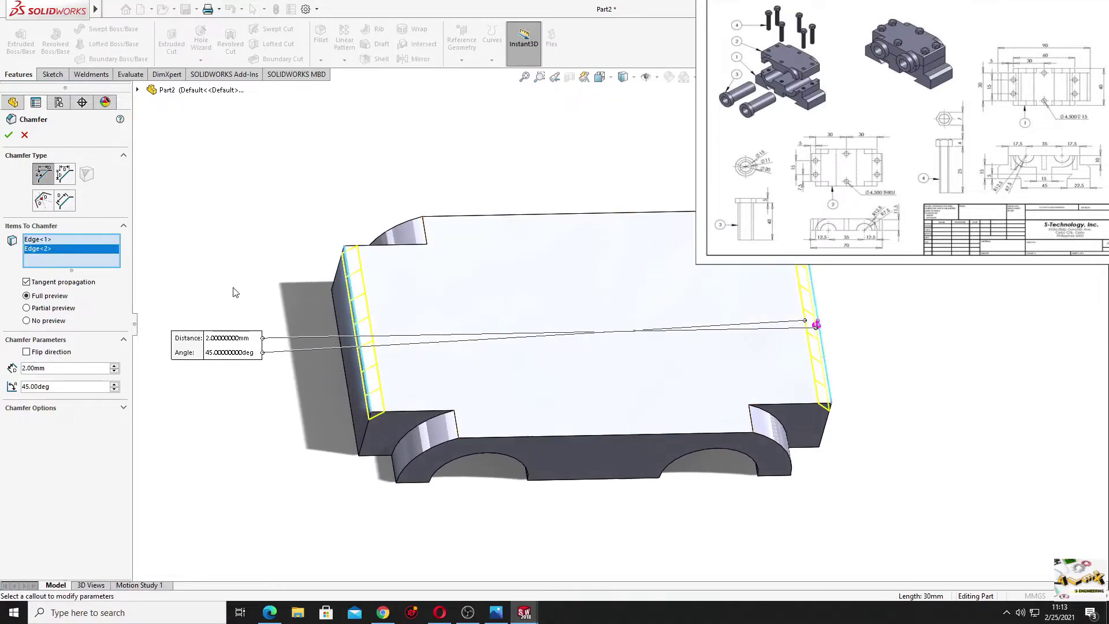
pyautogui.click(9, 136)
pyautogui.moveTo(240, 208)
pyautogui.mouseDown(button='middle')
pyautogui.moveTo(310, 179)
pyautogui.moveTo(283, 229)
pyautogui.moveTo(375, 277)
pyautogui.moveTo(428, 329)
pyautogui.moveTo(410, 366)
pyautogui.moveTo(533, 343)
pyautogui.mouseUp(button='middle')
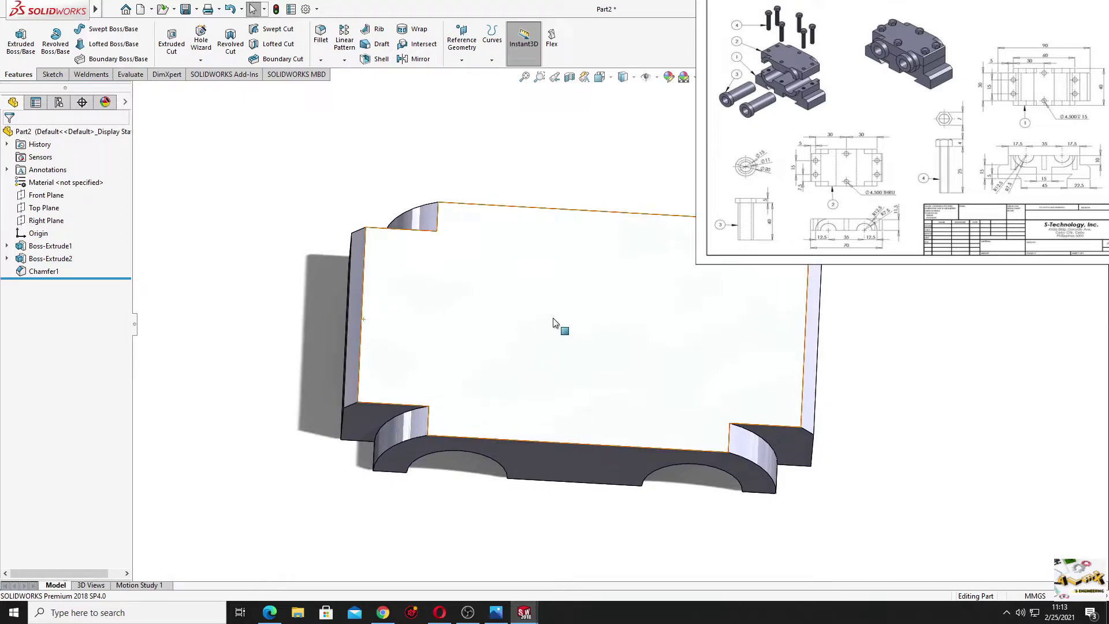
# Start a sketch on the top face with a vertical and a horizontal centerline.
pyautogui.click(549, 326)
pyautogui.click(545, 288)
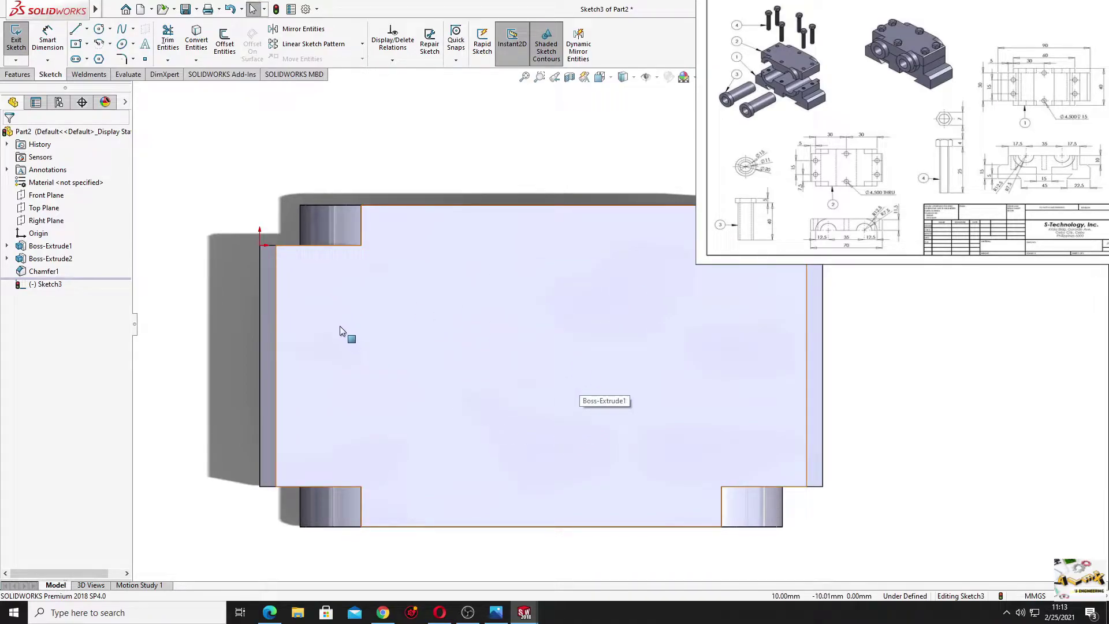
pyautogui.keyDown('ctrl'); pyautogui.moveTo(231, 323); pyautogui.dragTo(219, 332, button='middle'); pyautogui.keyUp('ctrl')
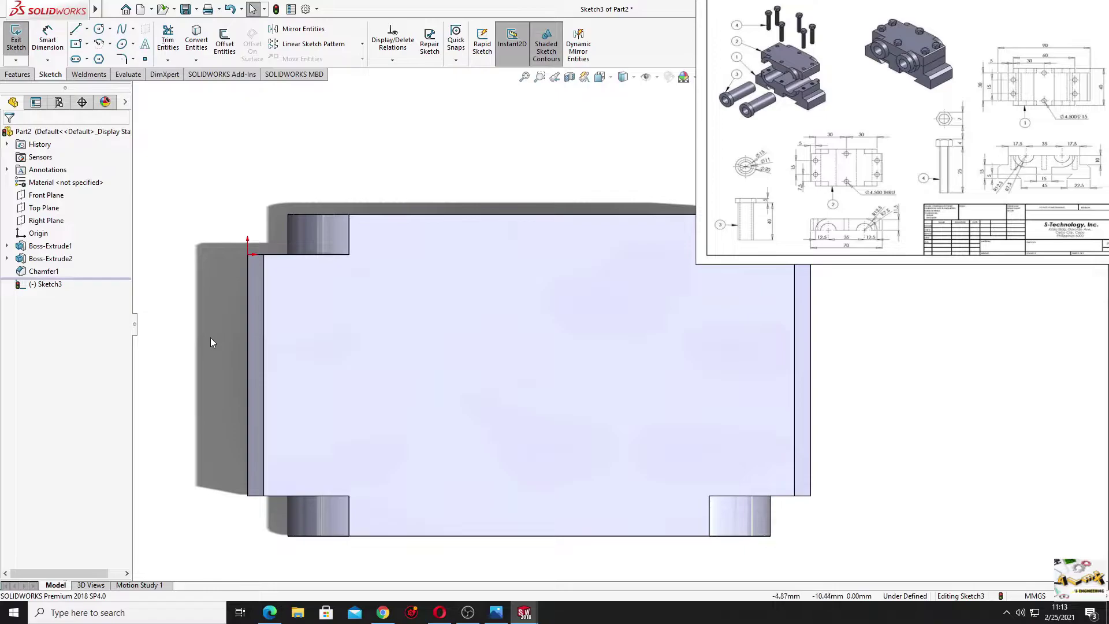
pyautogui.click(87, 30)
pyautogui.click(105, 56)
pyautogui.click(529, 214)
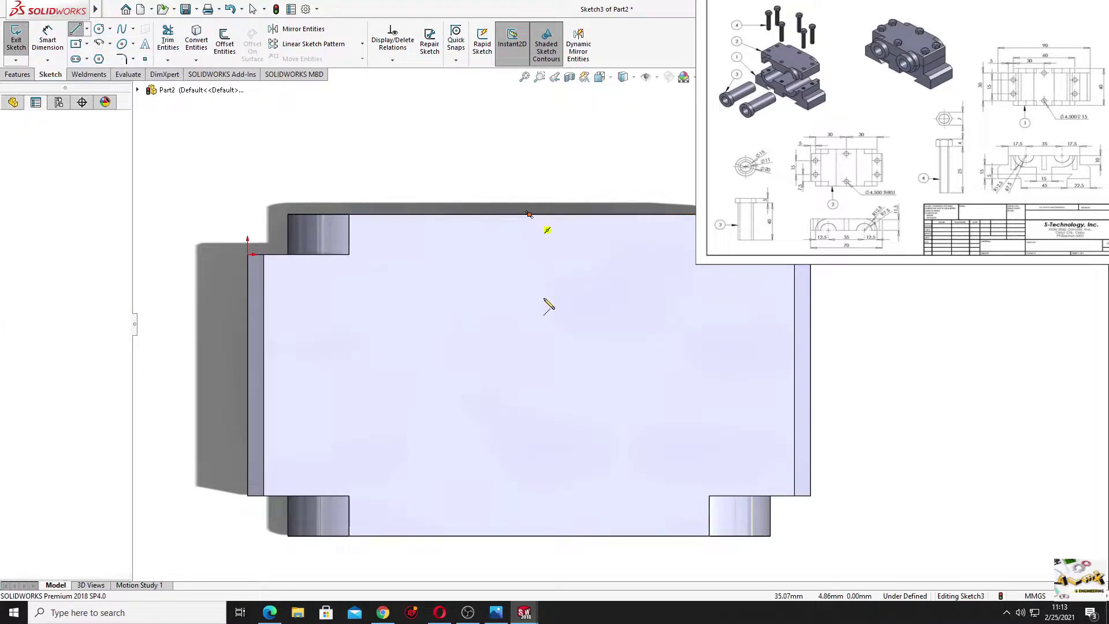
pyautogui.click(529, 384)
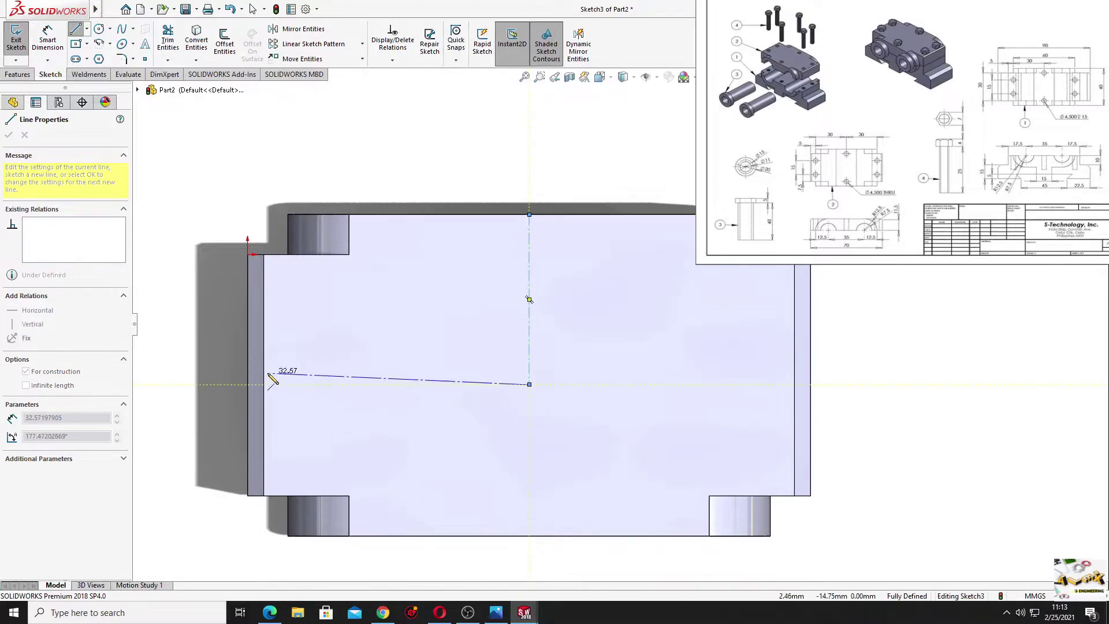
pyautogui.click(263, 375)
pyautogui.press('Escape')
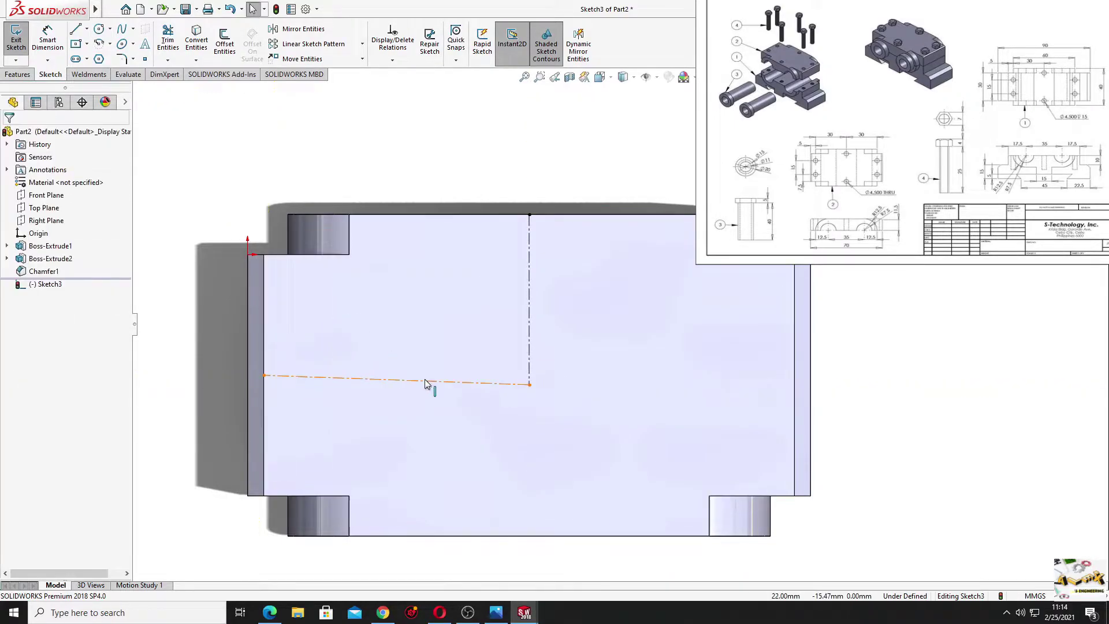
pyautogui.click(425, 381)
pyautogui.click(462, 344)
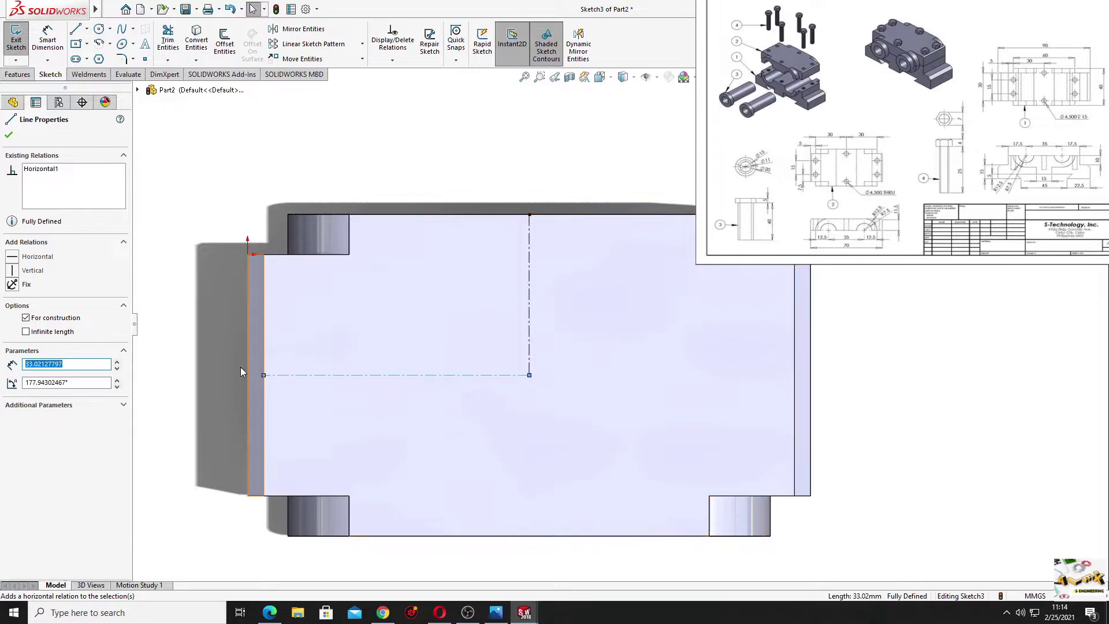
pyautogui.press('Escape')
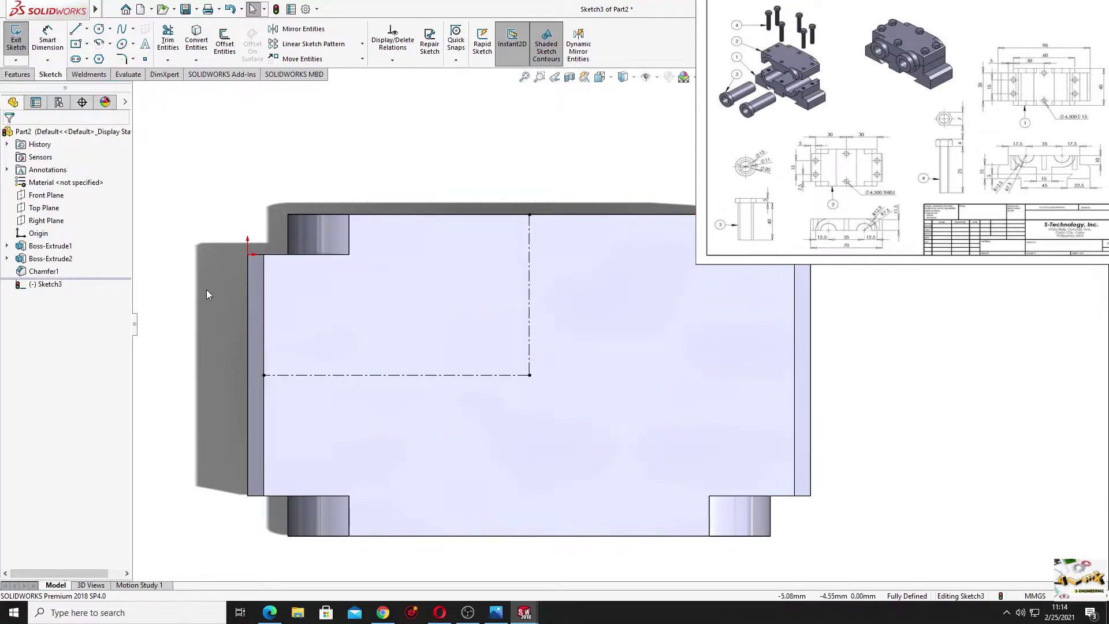
# Draw two small circles, one near the left edge and one on the vertical centerline.
pyautogui.click(97, 34)
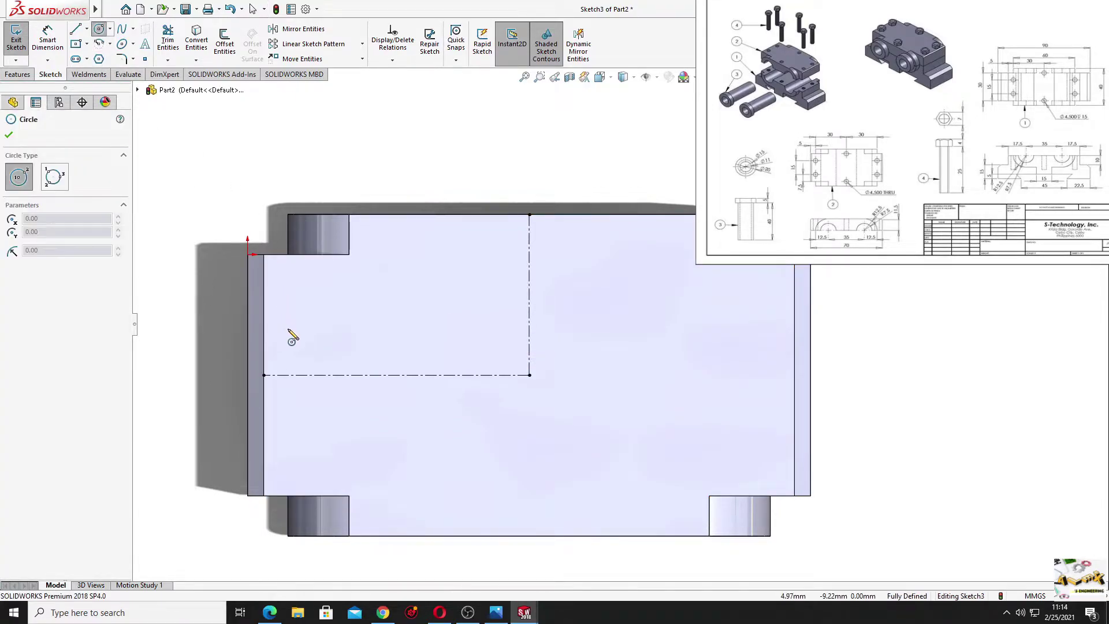
pyautogui.click(291, 318)
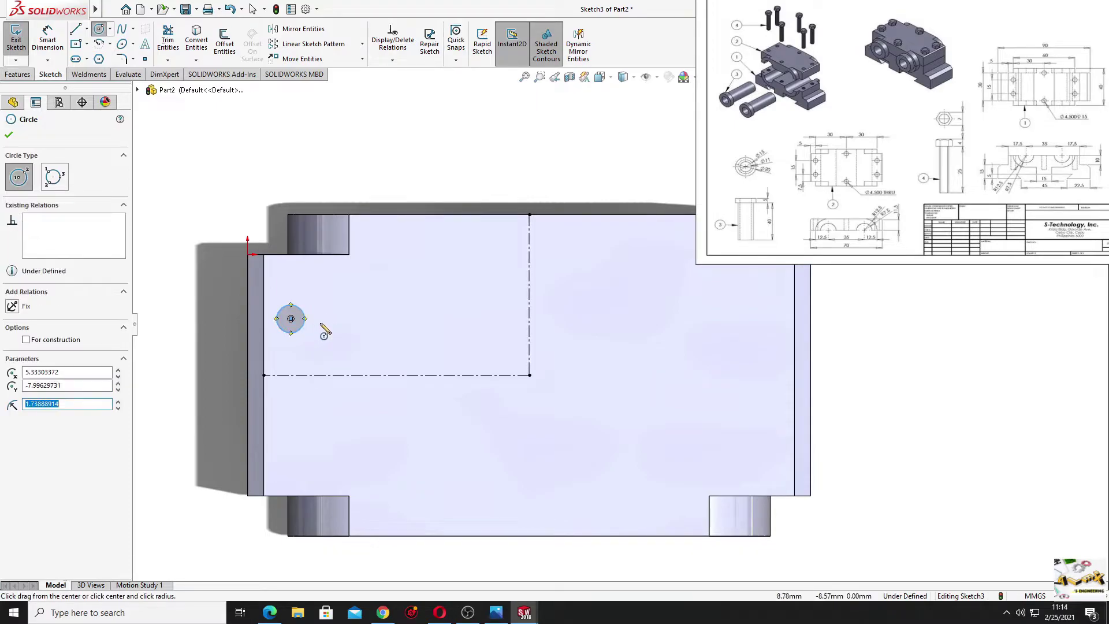
pyautogui.click(529, 254)
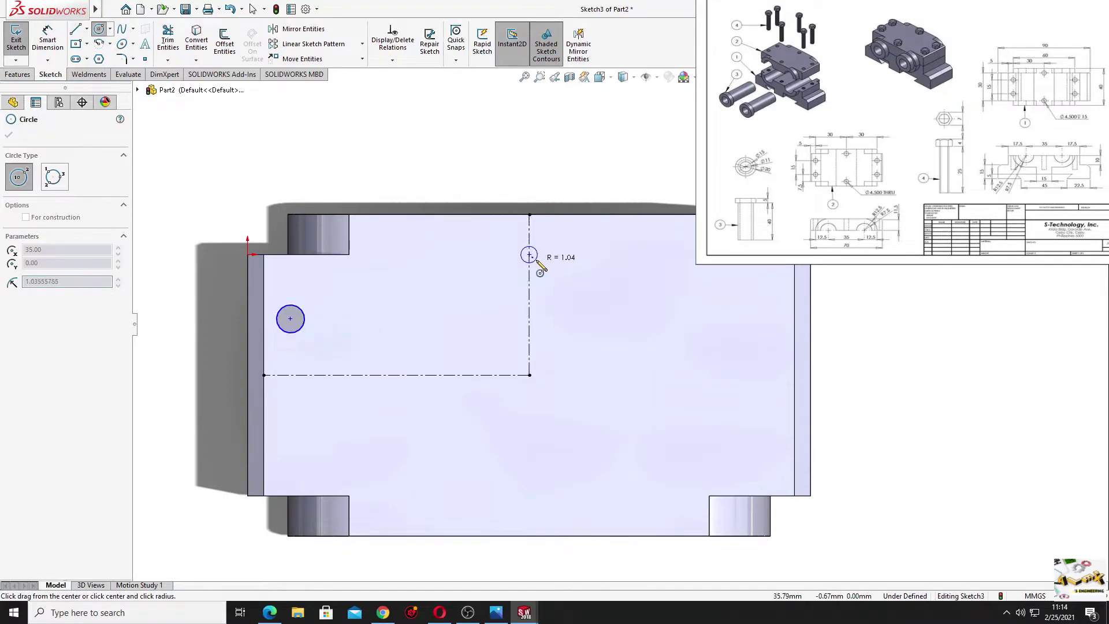
pyautogui.rightClick(557, 136)
pyautogui.click(577, 149)
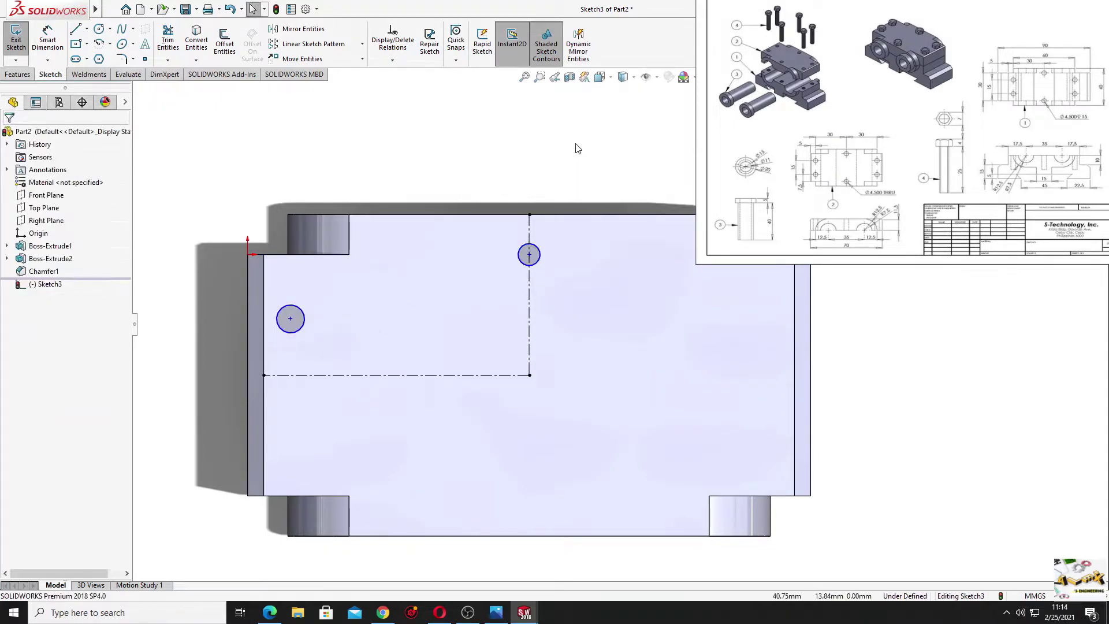
# Add Horizontal, Equal and Vertical relations tying the circle centres to the notch corners.
pyautogui.click(529, 254)
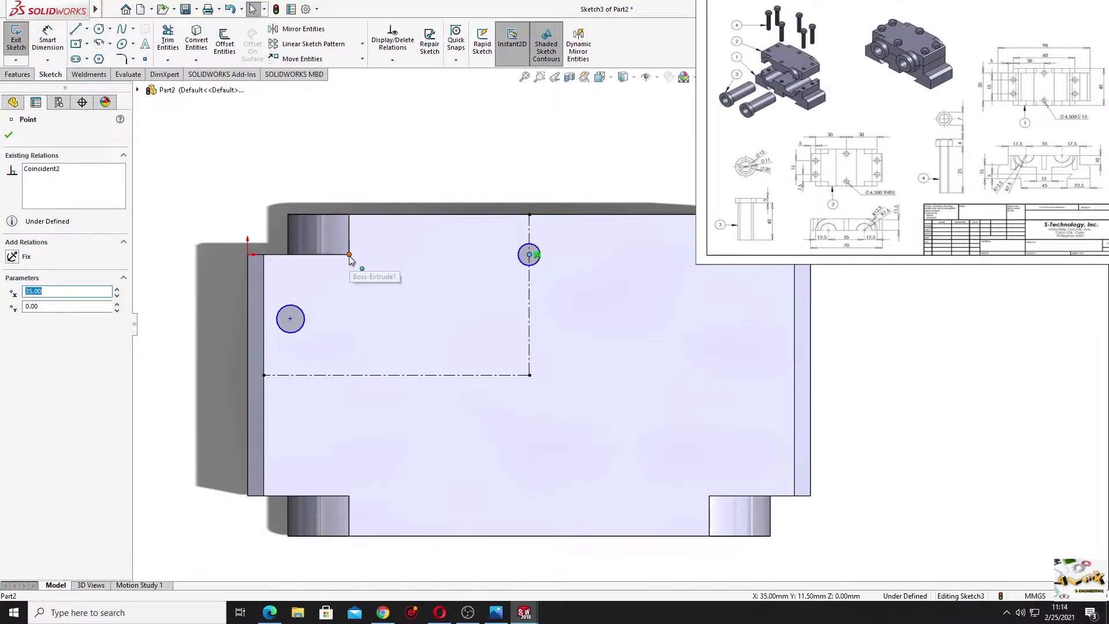
pyautogui.keyDown('ctrl'); pyautogui.click(348, 254); pyautogui.keyUp('ctrl')
pyautogui.click(383, 204)
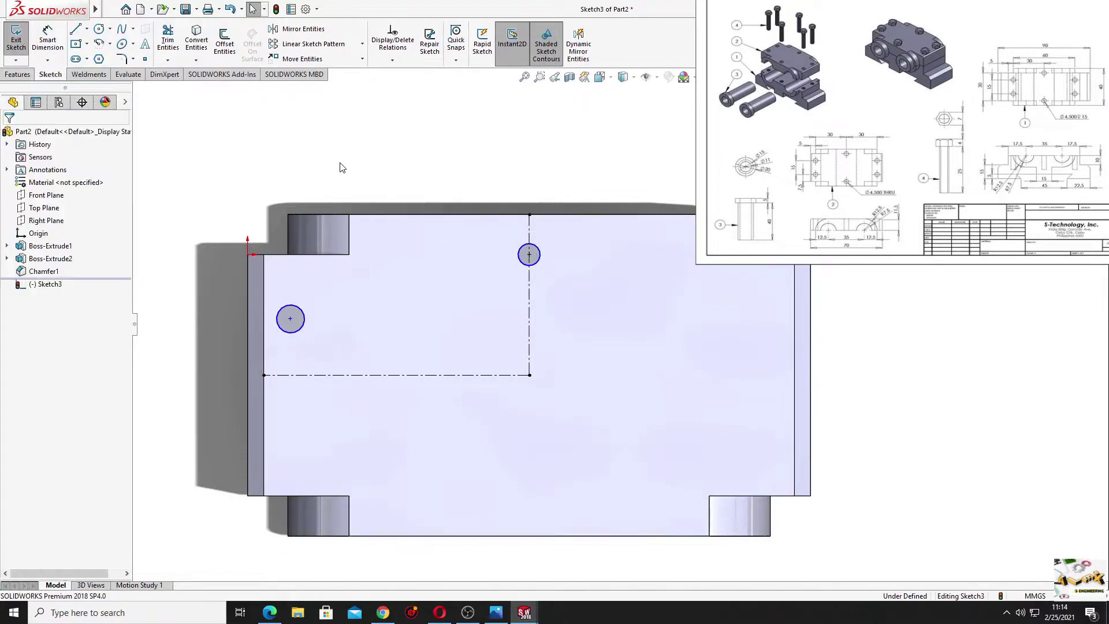
pyautogui.click(300, 327)
pyautogui.keyDown('ctrl'); pyautogui.click(531, 265); pyautogui.keyUp('ctrl')
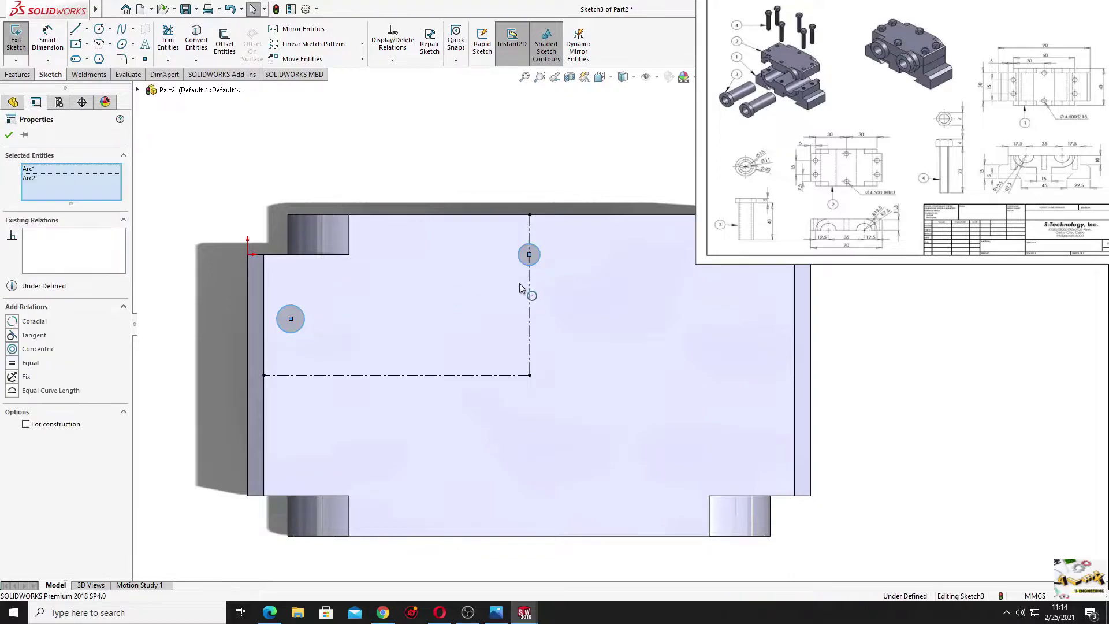
pyautogui.click(608, 211)
pyautogui.click(468, 145)
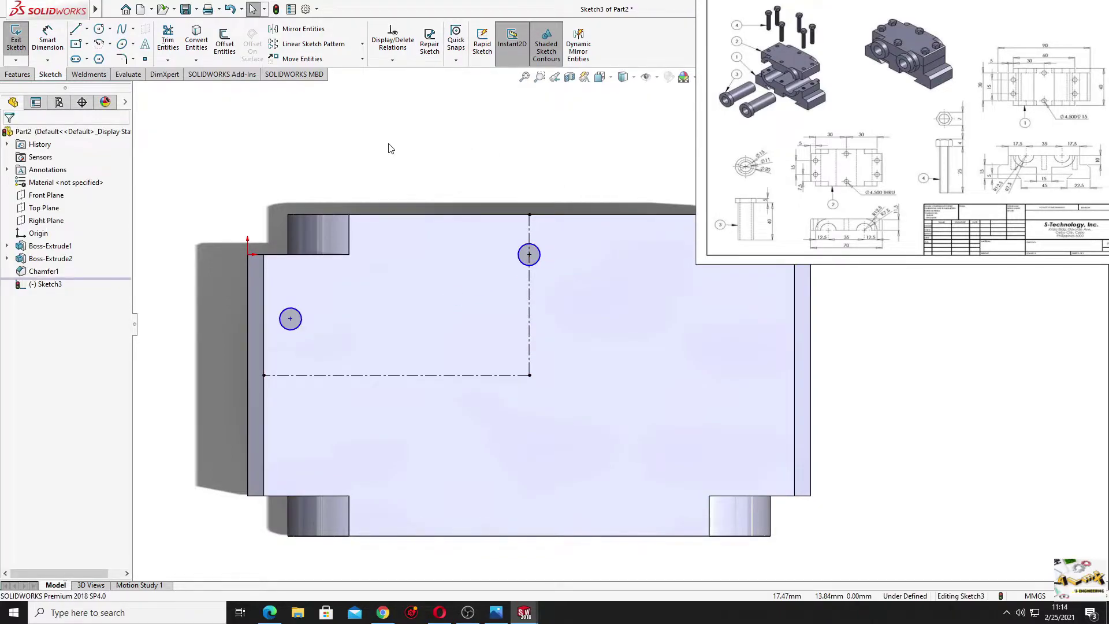
pyautogui.click(291, 318)
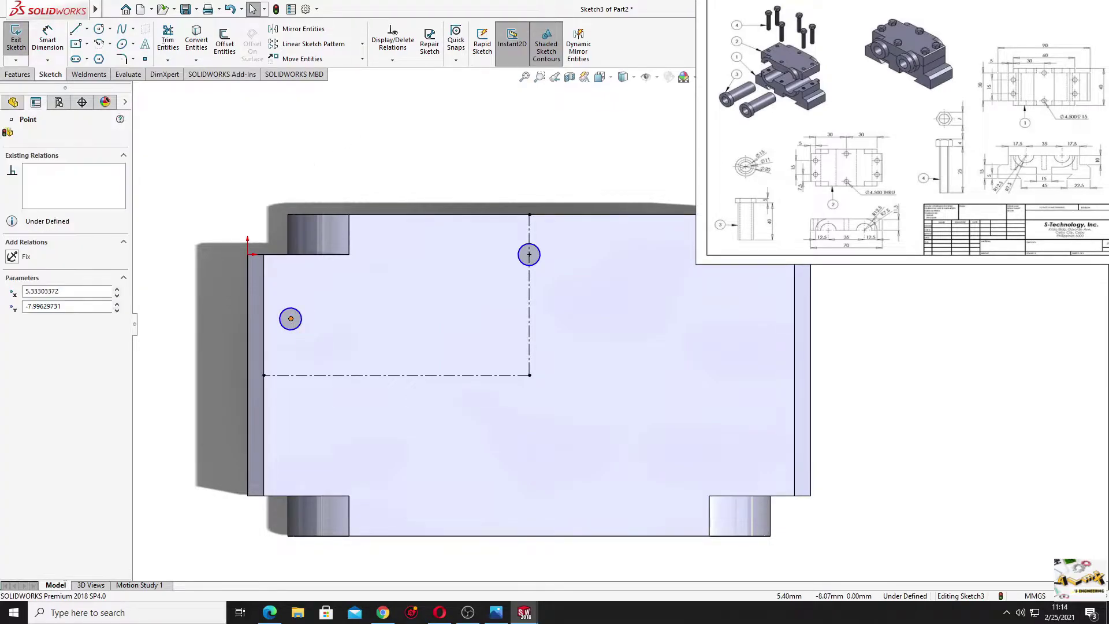
pyautogui.keyDown('ctrl'); pyautogui.click(288, 215); pyautogui.keyUp('ctrl')
pyautogui.click(338, 164)
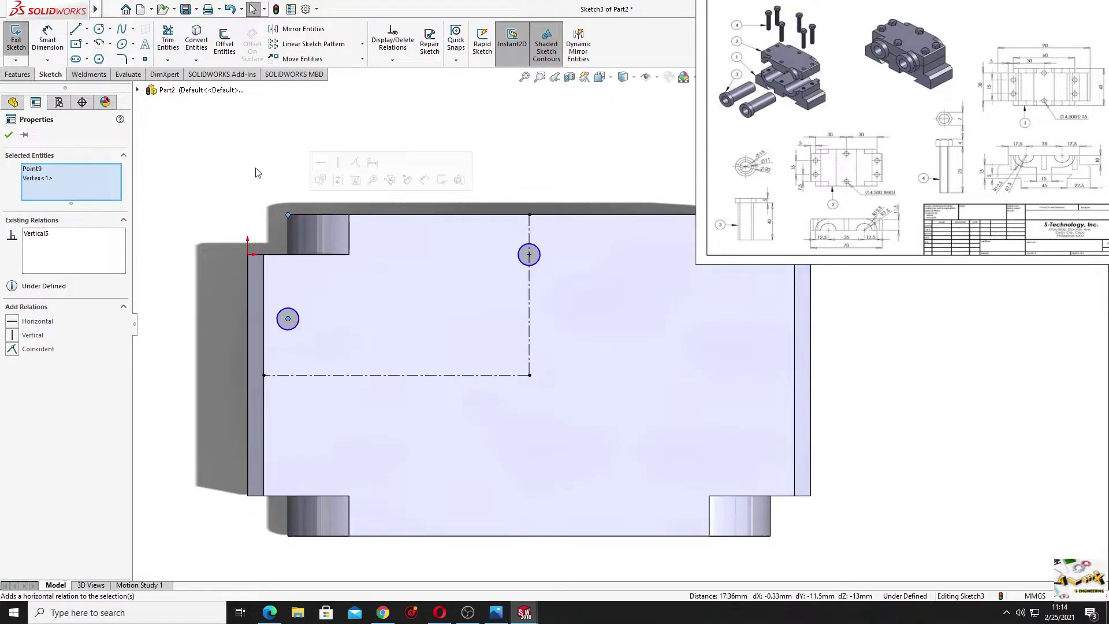
pyautogui.click(263, 223)
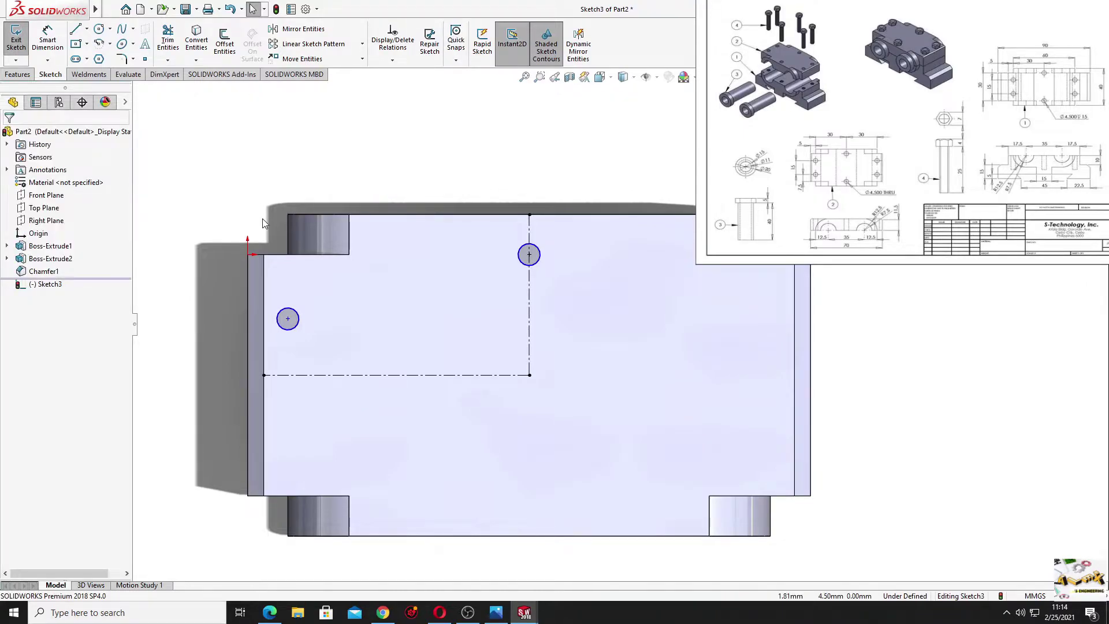
# Dimension the left circle to Ø4.5 and its centre 7.5 mm from the horizontal centerline.
pyautogui.click(49, 42)
pyautogui.click(279, 323)
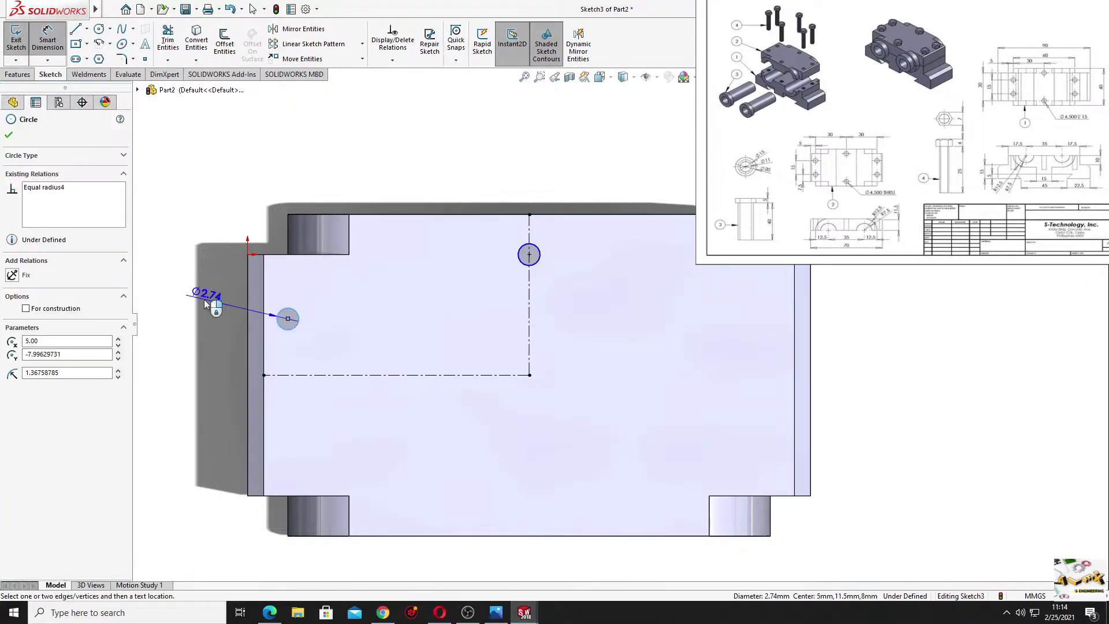
pyautogui.click(272, 300)
pyautogui.write('4')
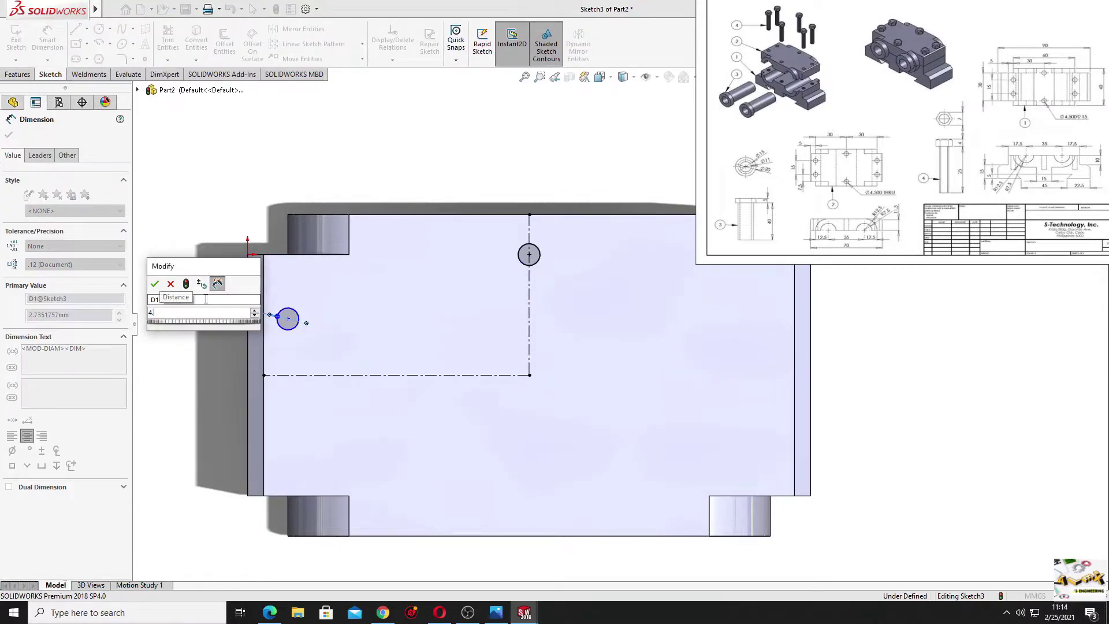
pyautogui.press('Return')
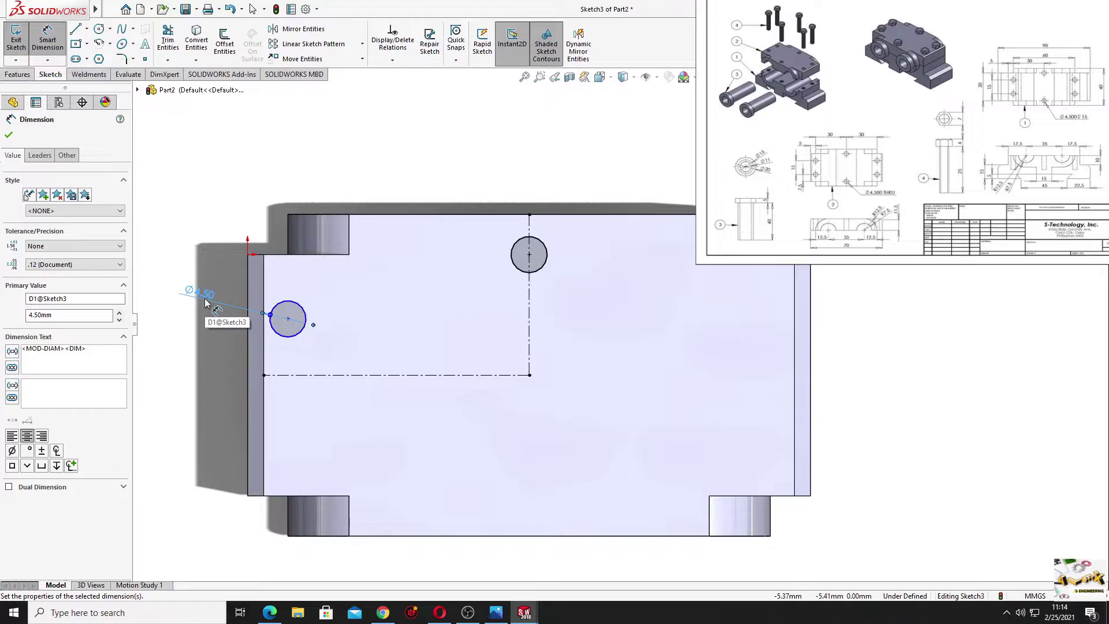
pyautogui.click(288, 319)
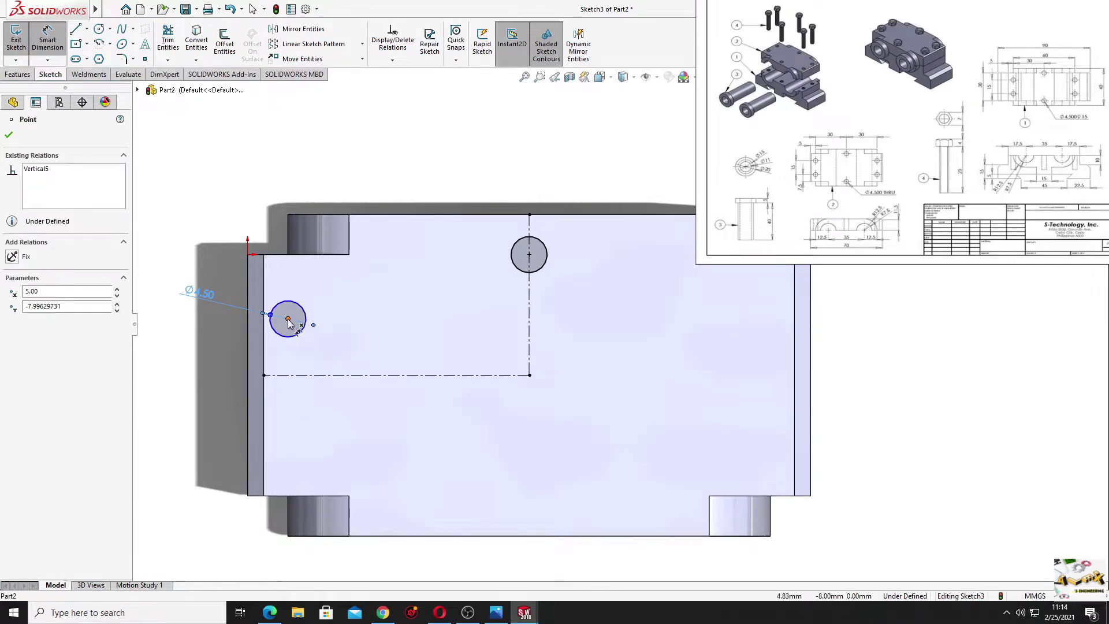
pyautogui.click(304, 374)
pyautogui.click(179, 356)
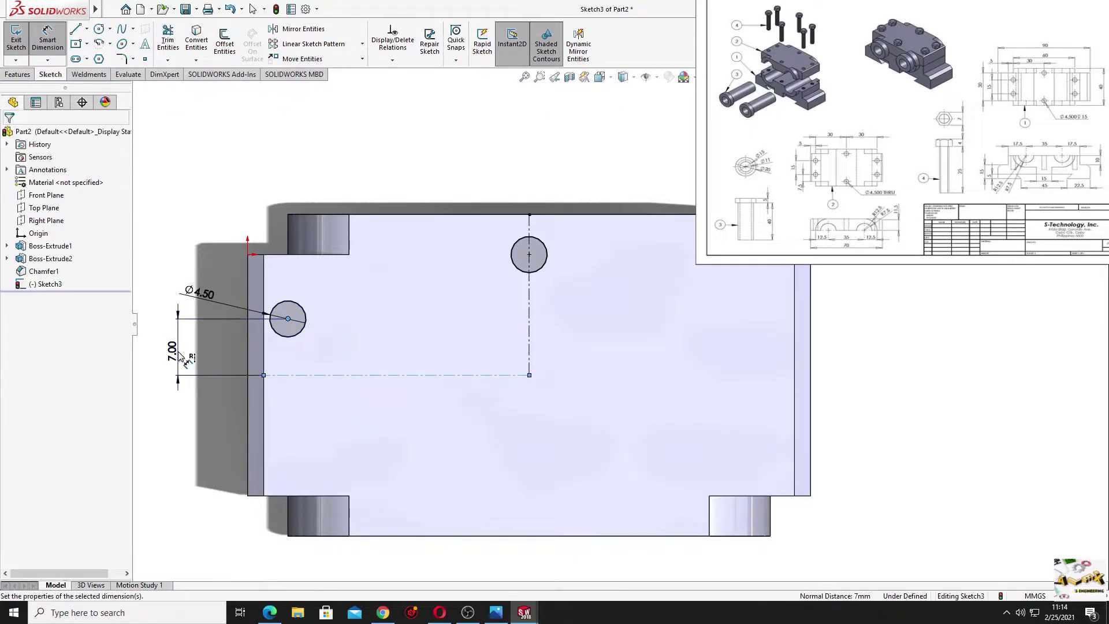
pyautogui.write('7.5')
pyautogui.press('Return')
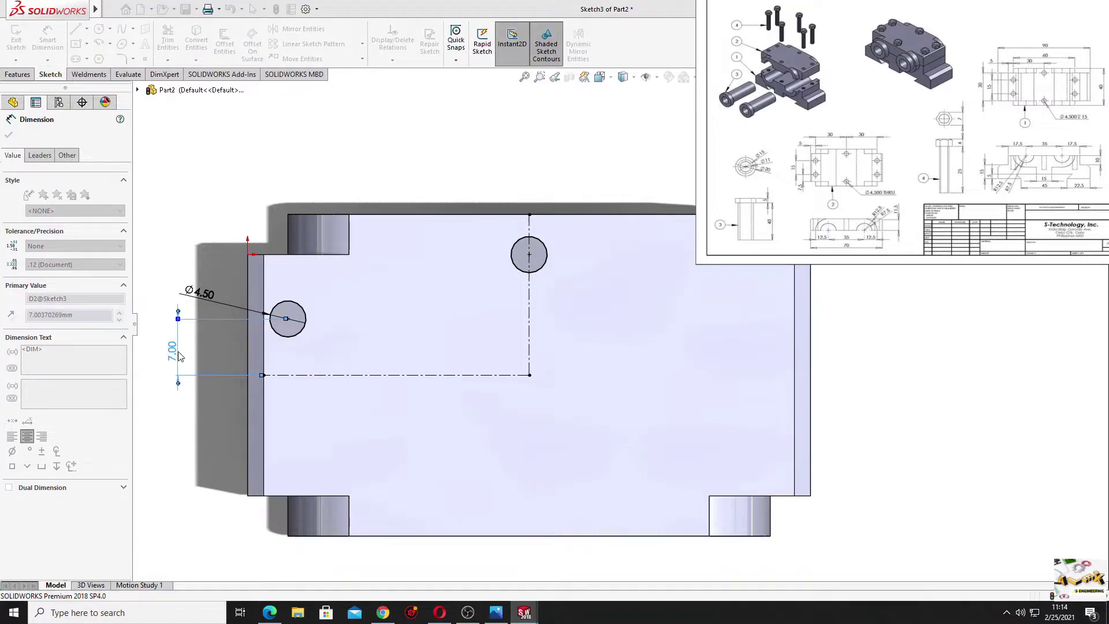
pyautogui.rightClick(231, 178)
pyautogui.click(267, 213)
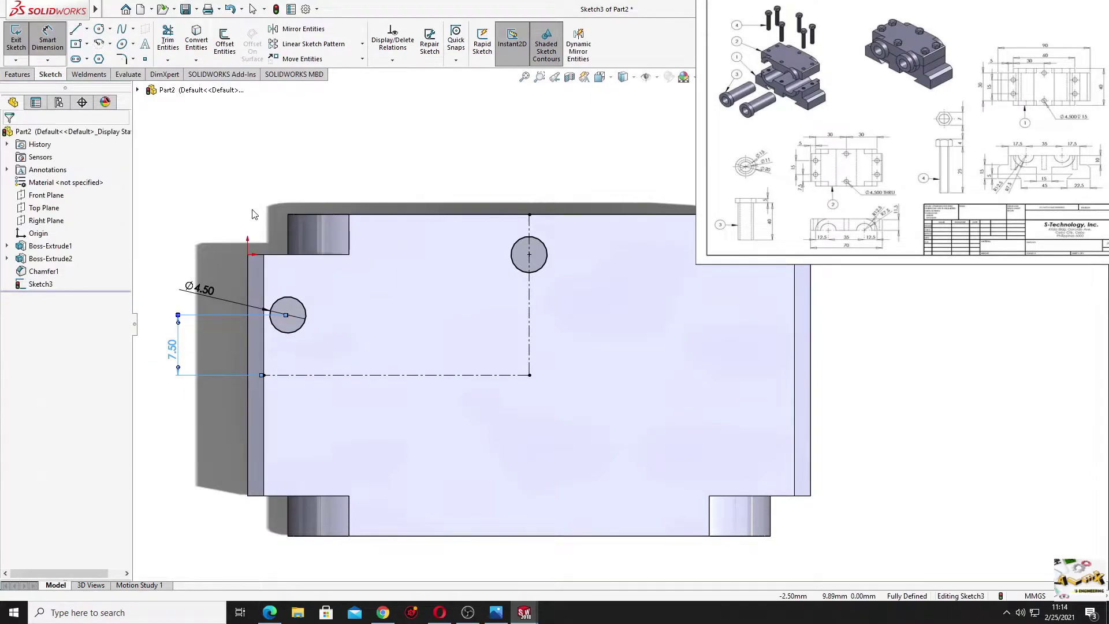
# Mirror the left and top circles about the horizontal centerline.
pyautogui.click(297, 28)
pyautogui.click(301, 327)
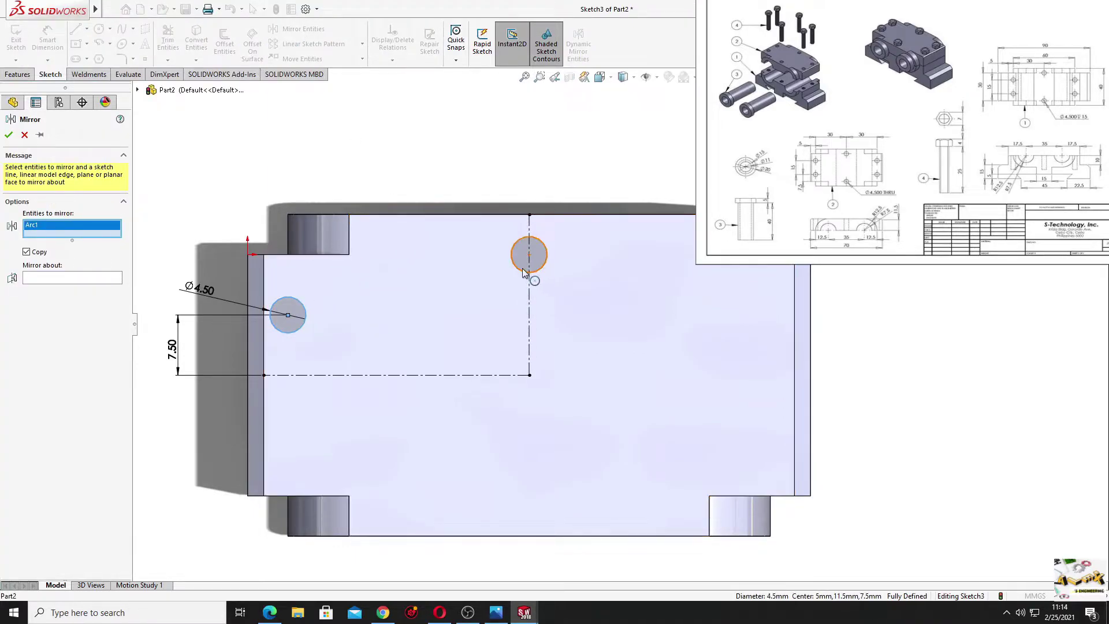
pyautogui.click(519, 271)
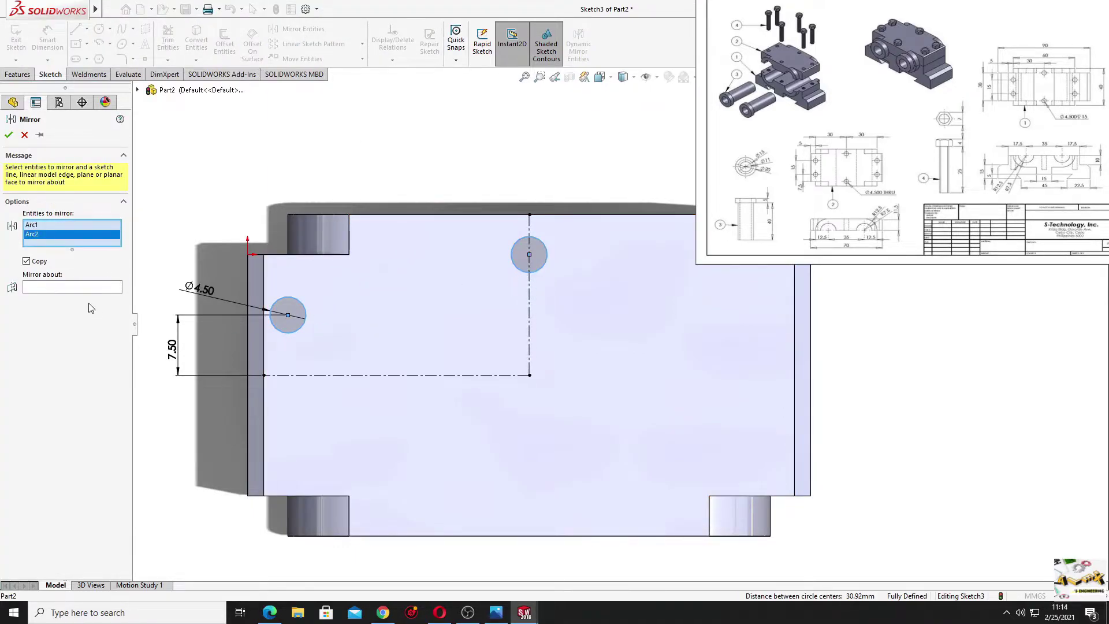
pyautogui.click(78, 287)
pyautogui.click(363, 376)
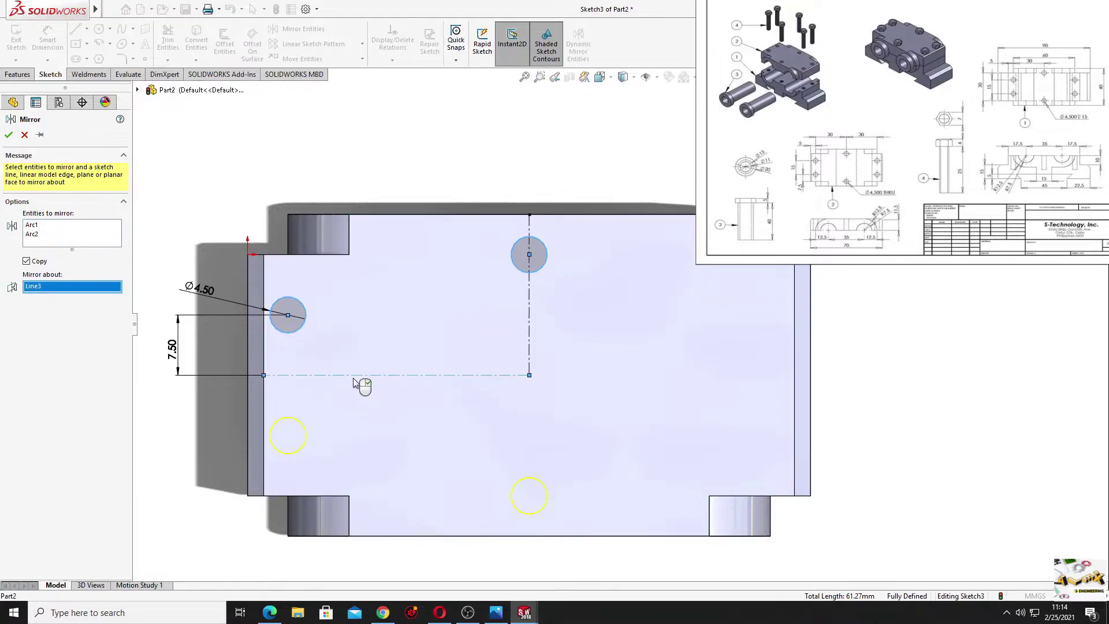
pyautogui.click(8, 136)
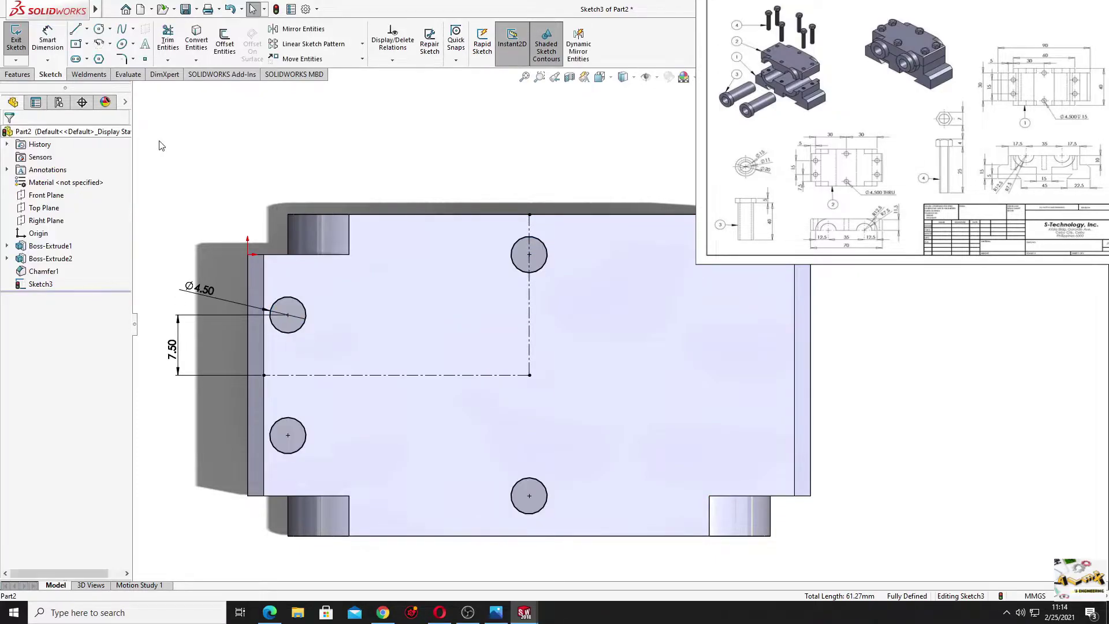
# Mirror the left and lower-left circles about the vertical centerline.
pyautogui.click(298, 29)
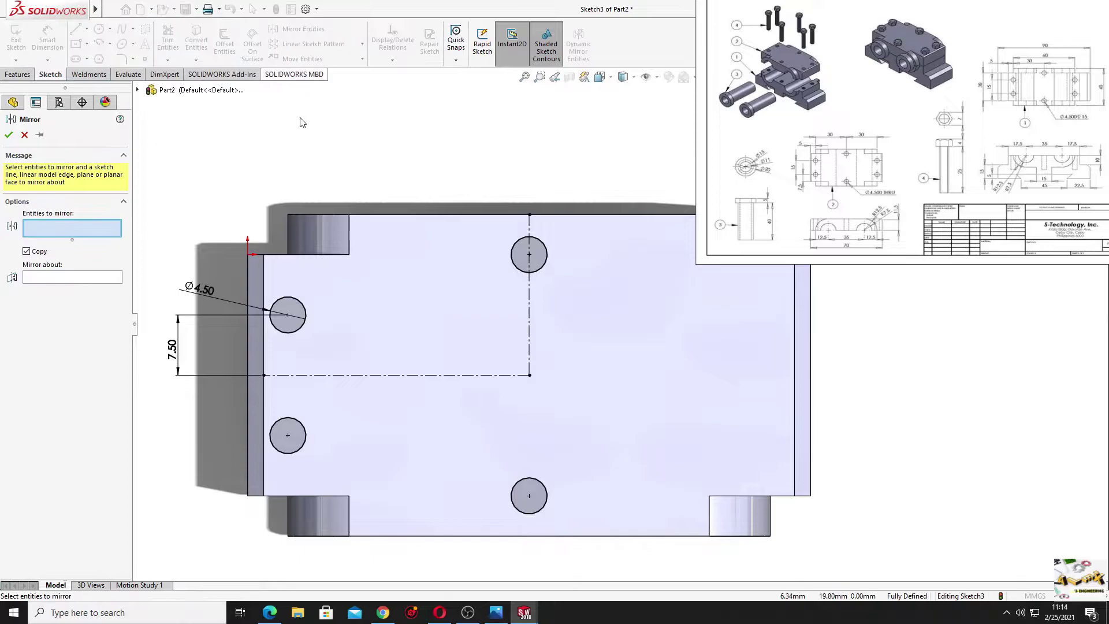
pyautogui.click(306, 322)
pyautogui.click(306, 431)
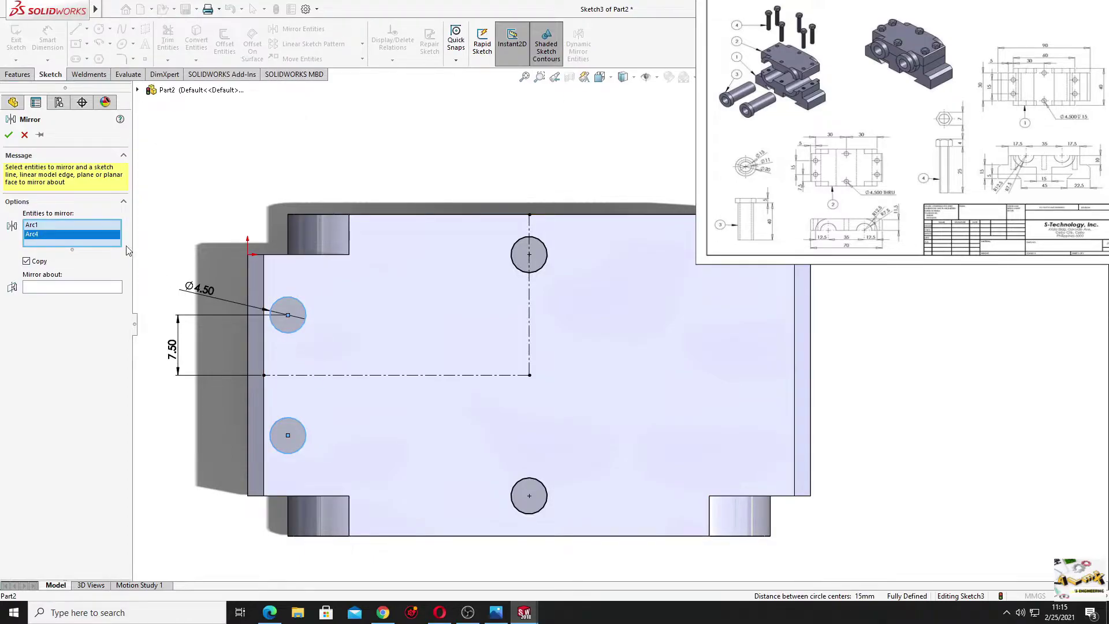
pyautogui.click(108, 291)
pyautogui.click(527, 329)
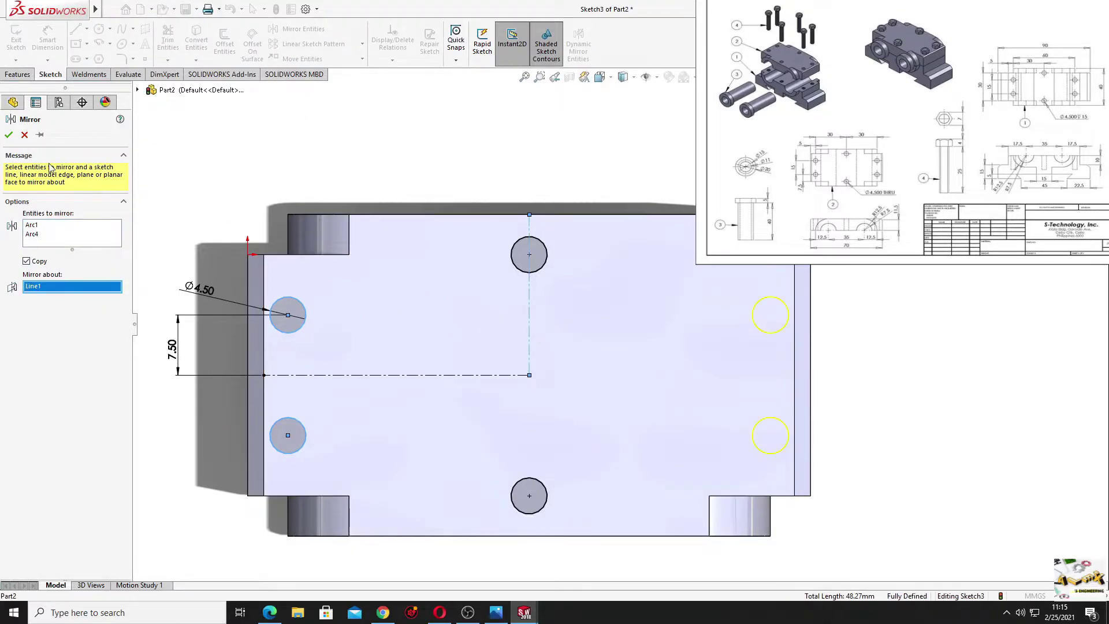
pyautogui.click(8, 136)
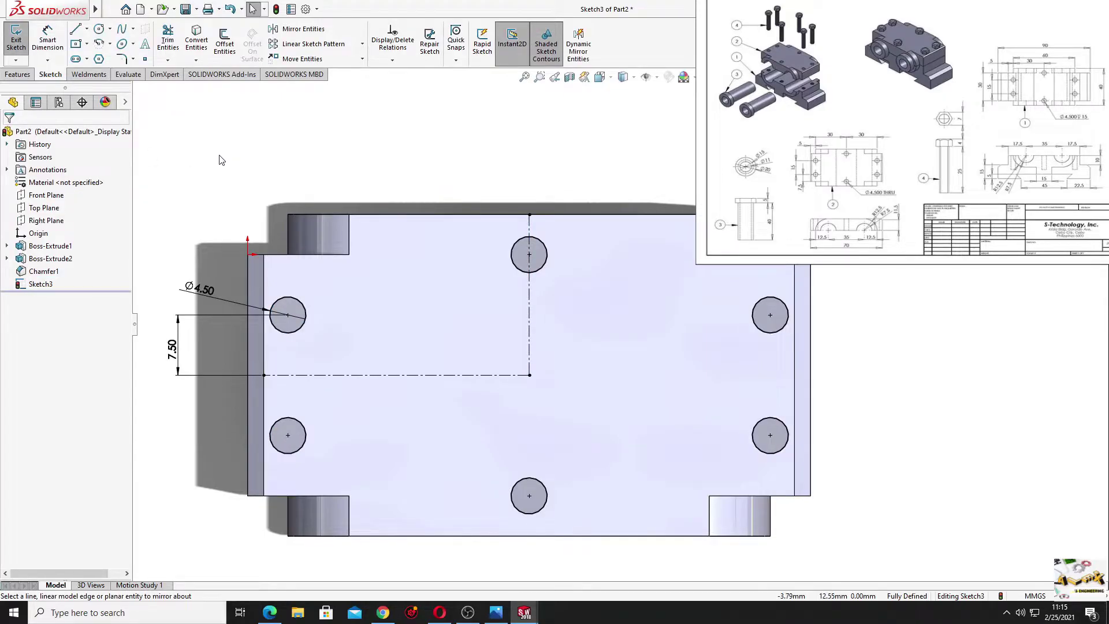
pyautogui.click(17, 74)
# Cut the six Ø4.5 circles Through All to make through-holes in the cap.
pyautogui.click(172, 44)
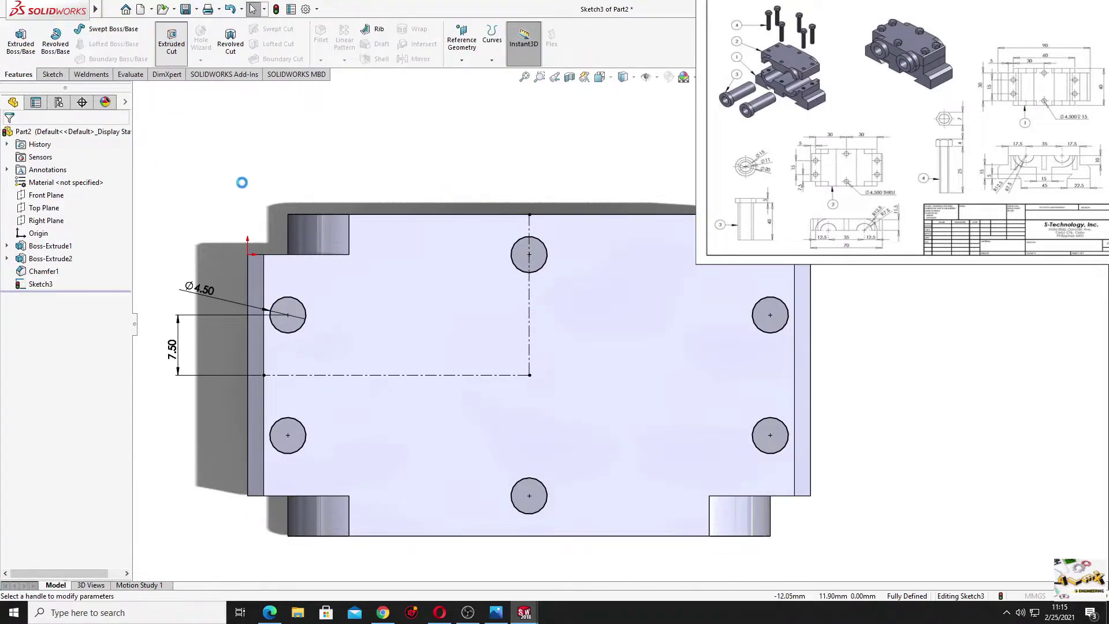
pyautogui.click(59, 205)
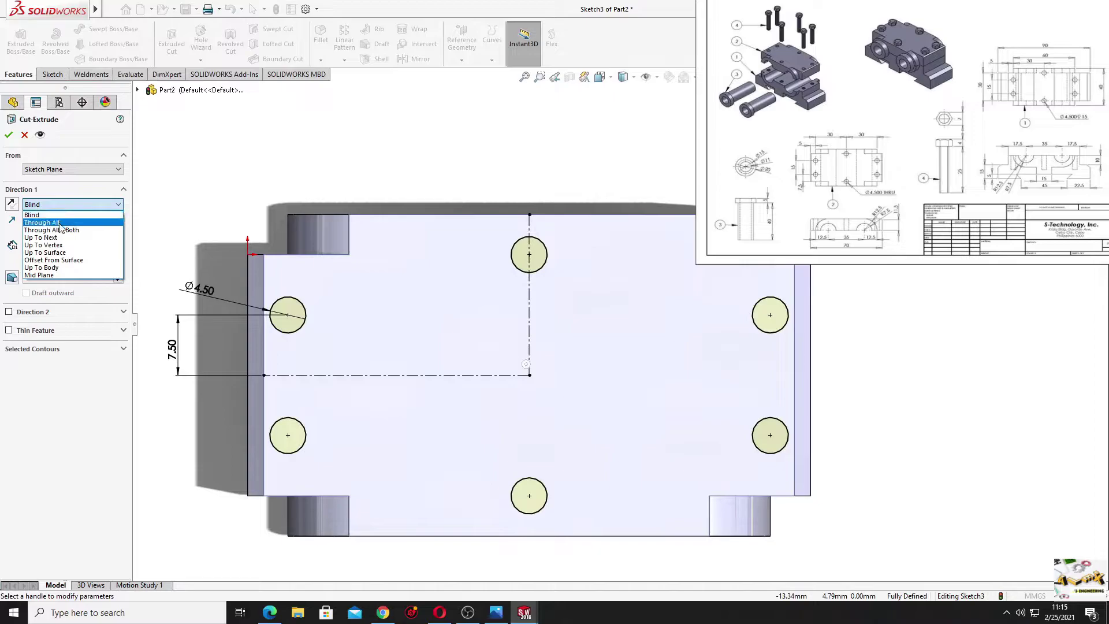
pyautogui.click(55, 216)
pyautogui.press('Return')
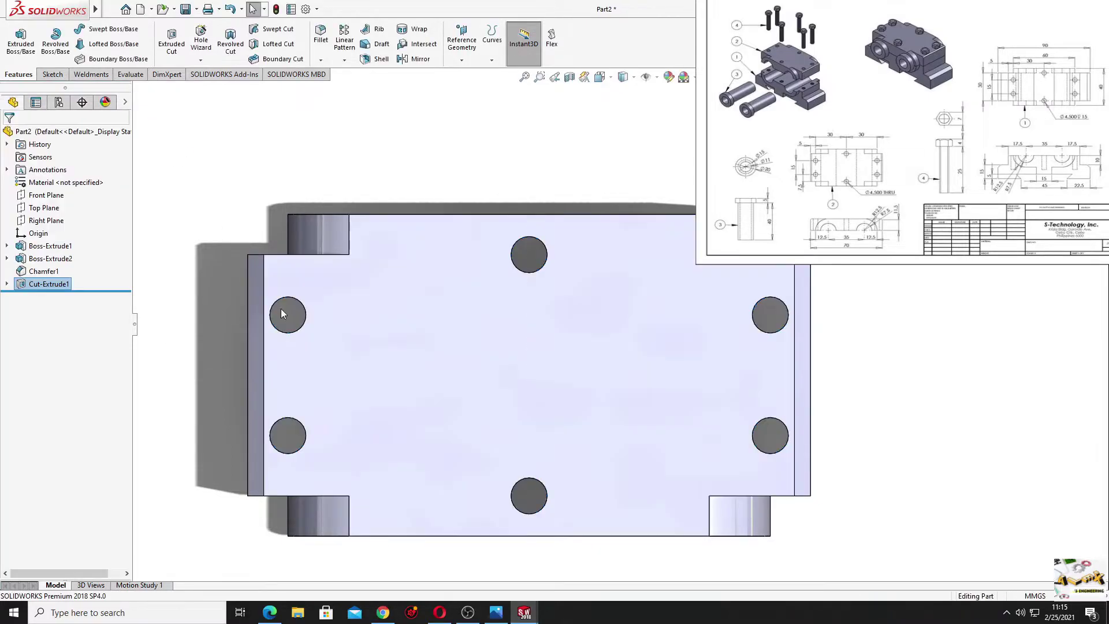
pyautogui.moveTo(287, 312)
pyautogui.mouseDown(button='middle')
pyautogui.moveTo(312, 379)
pyautogui.moveTo(295, 119)
pyautogui.moveTo(242, 386)
pyautogui.moveTo(198, 408)
pyautogui.moveTo(304, 339)
pyautogui.moveTo(247, 247)
pyautogui.mouseUp(button='middle')
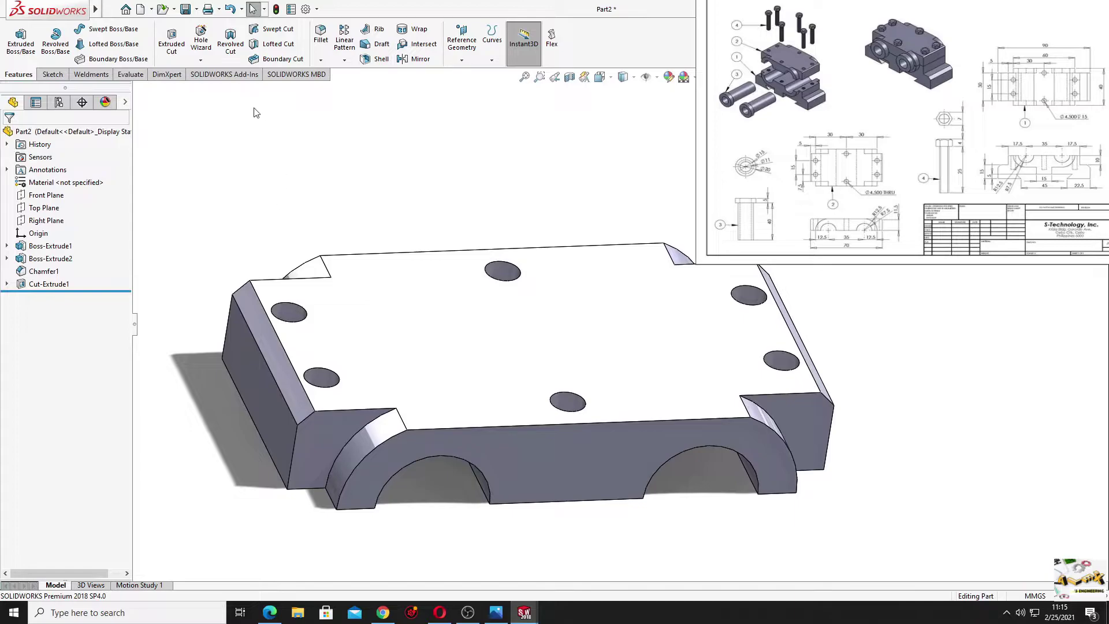
# Save the part under the file name 'Cap Dual bearing'.
pyautogui.click(185, 13)
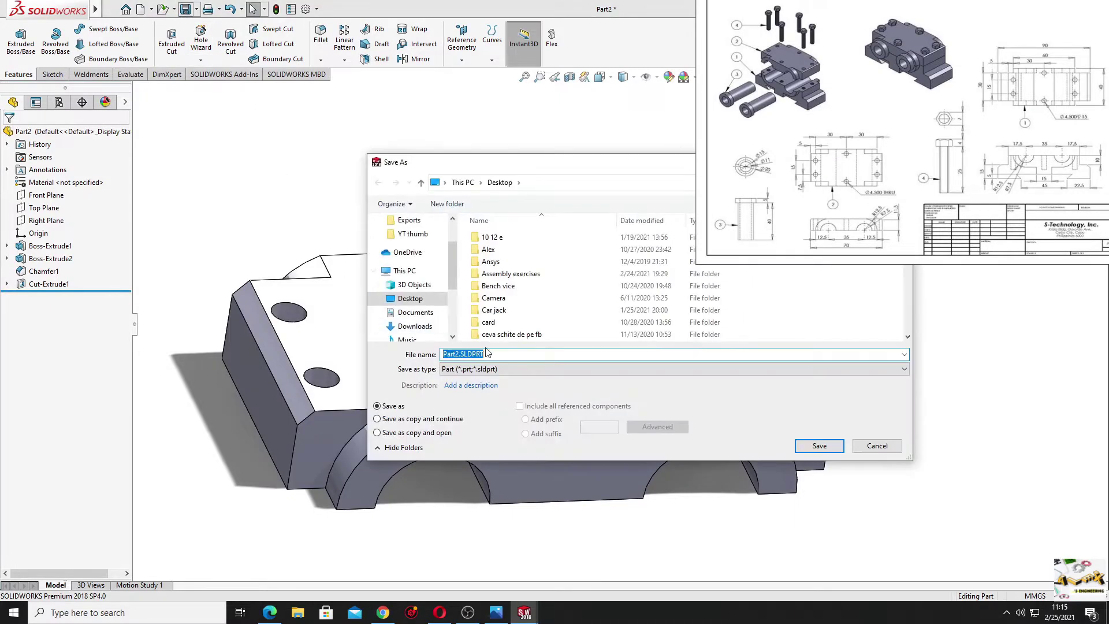
pyautogui.write('Cap')
pyautogui.write('g')
pyautogui.press('Return')
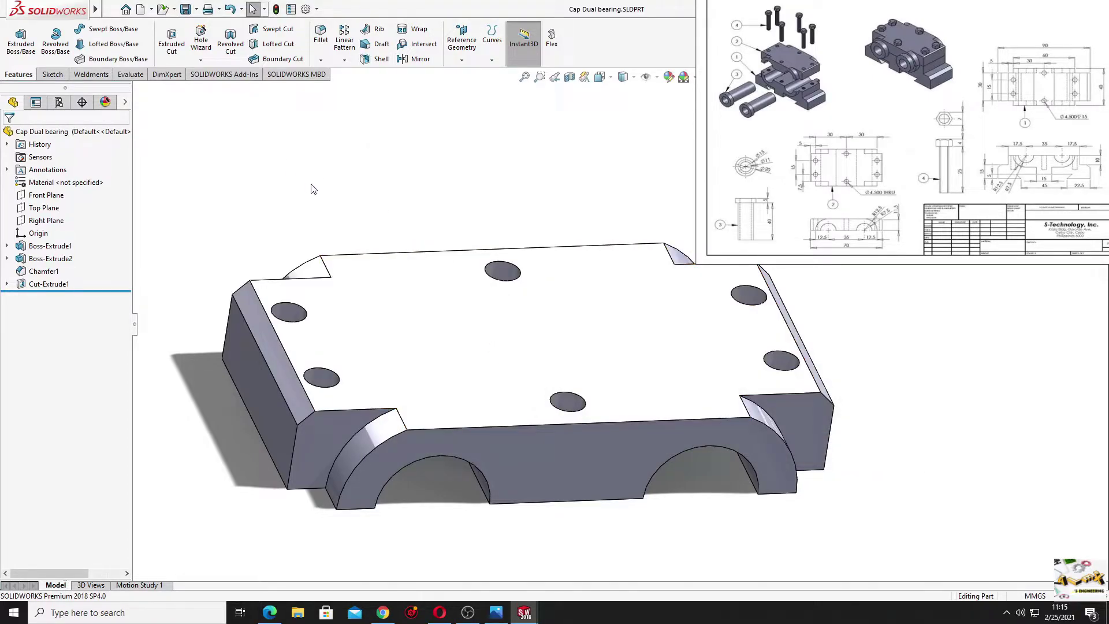
# Create a new blank Part document (Part3).
pyautogui.click(140, 13)
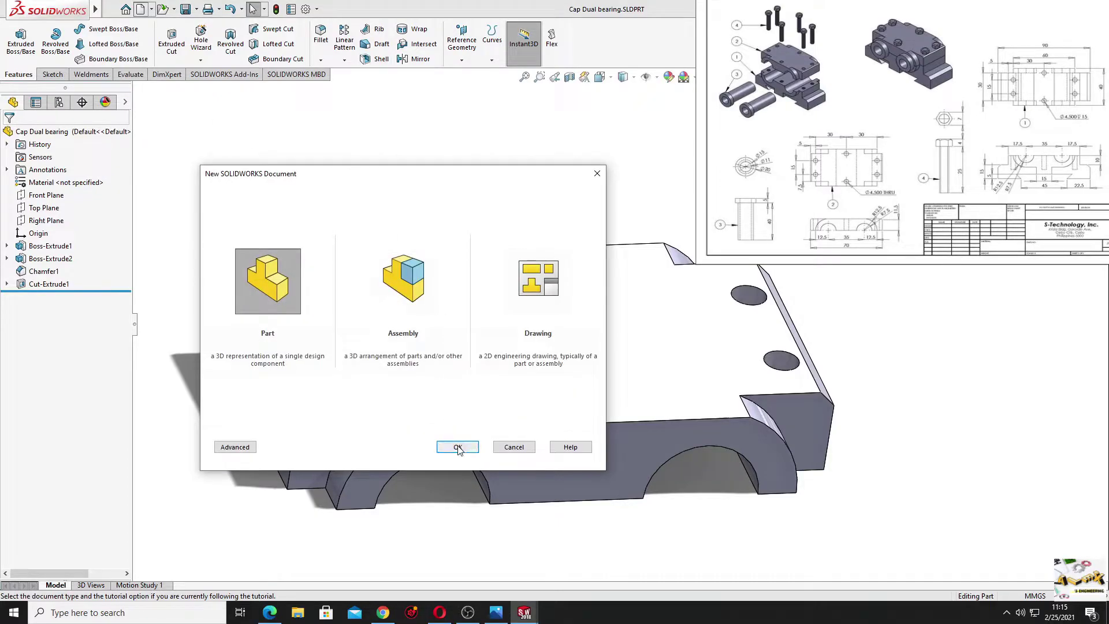
pyautogui.click(458, 448)
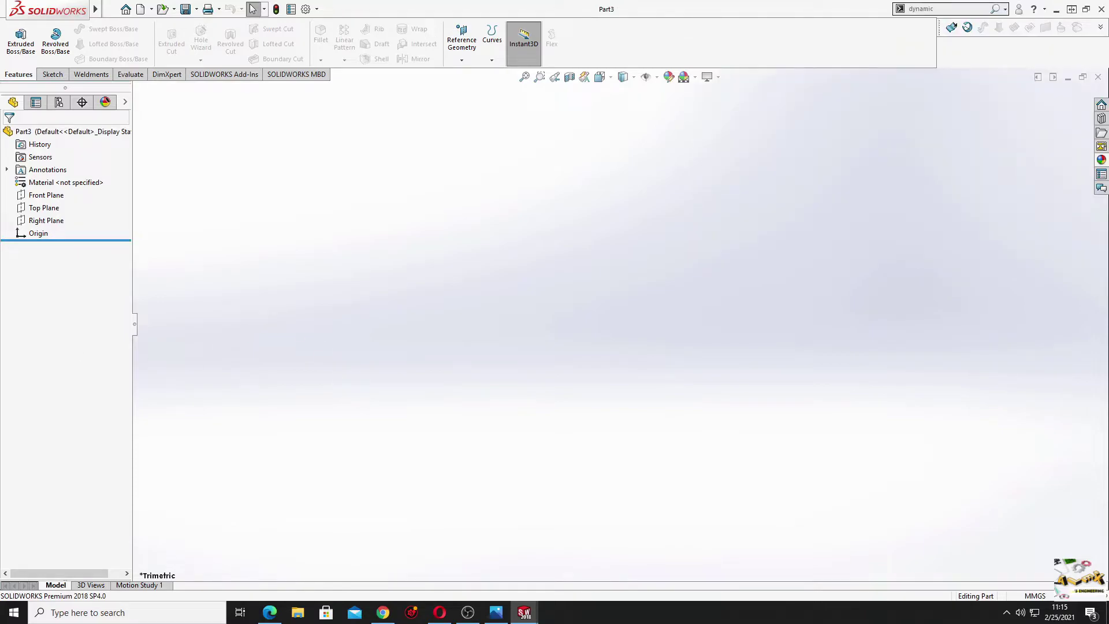
# Zoom and pan around the Schita double bearing.jpg drawing in Photos, then restore its window.
pyautogui.click(796, 78)
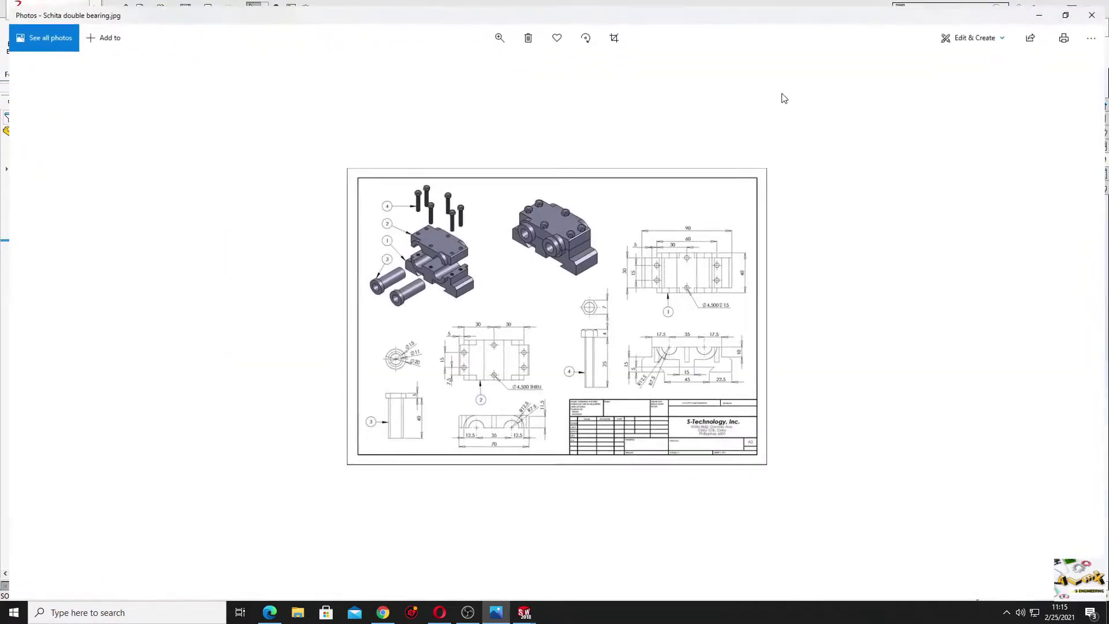
pyautogui.click(495, 33)
pyautogui.moveTo(441, 61); pyautogui.dragTo(500, 62)
pyautogui.moveTo(494, 393)
pyautogui.mouseDown()
pyautogui.moveTo(609, 222)
pyautogui.moveTo(269, 532)
pyautogui.mouseUp()
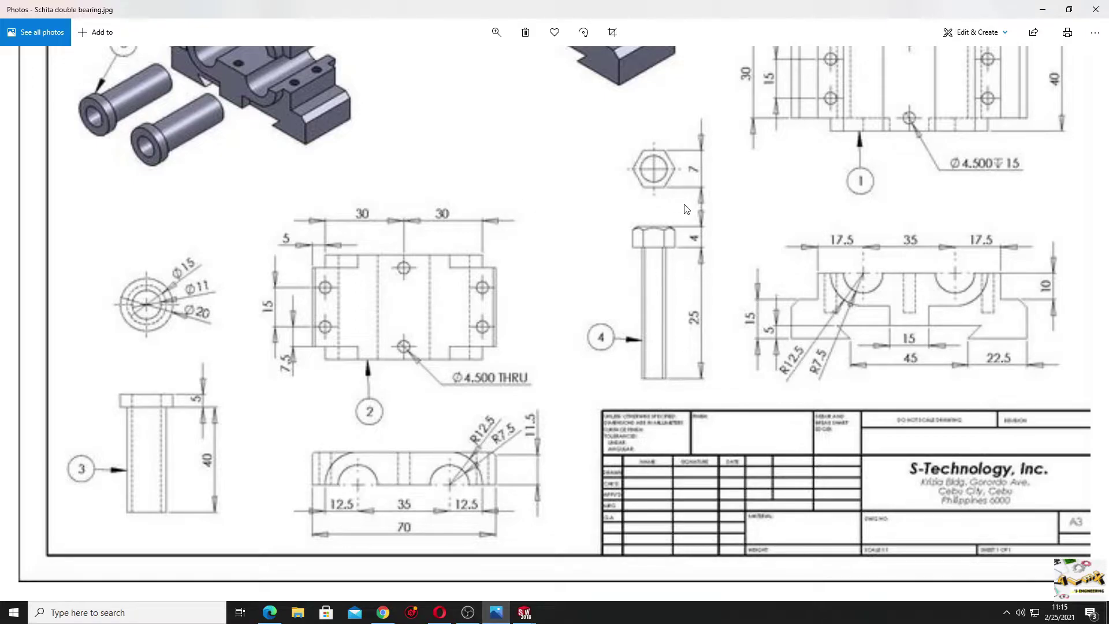
pyautogui.moveTo(650, 216)
pyautogui.mouseDown()
pyautogui.moveTo(635, 282)
pyautogui.moveTo(604, 295)
pyautogui.moveTo(627, 257)
pyautogui.moveTo(600, 293)
pyautogui.mouseUp()
pyautogui.doubleClick(601, 298)
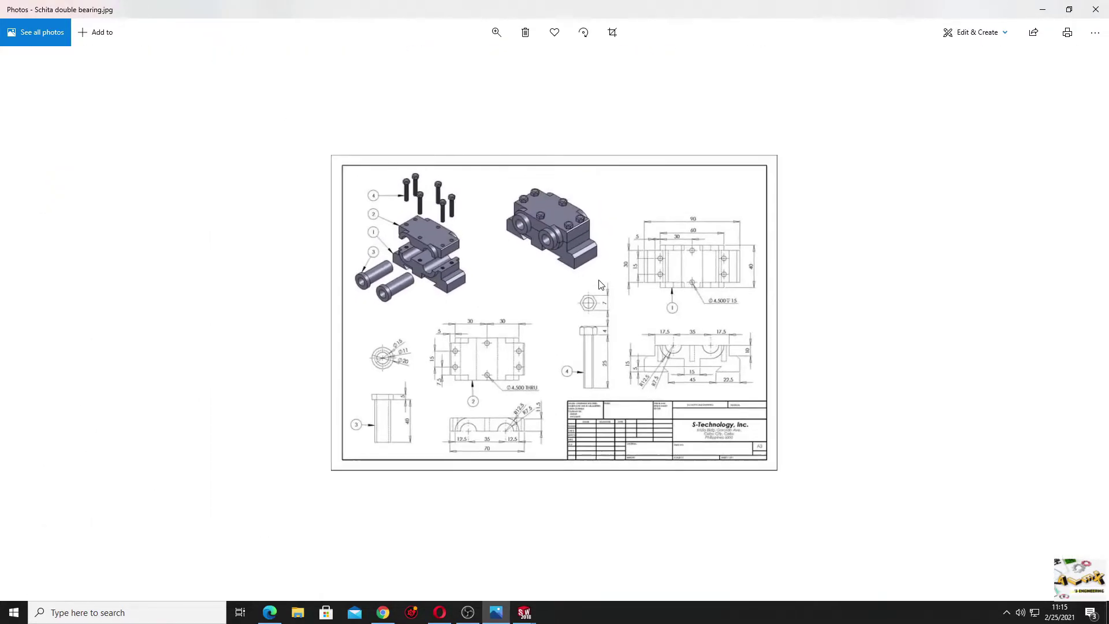
pyautogui.click(1069, 10)
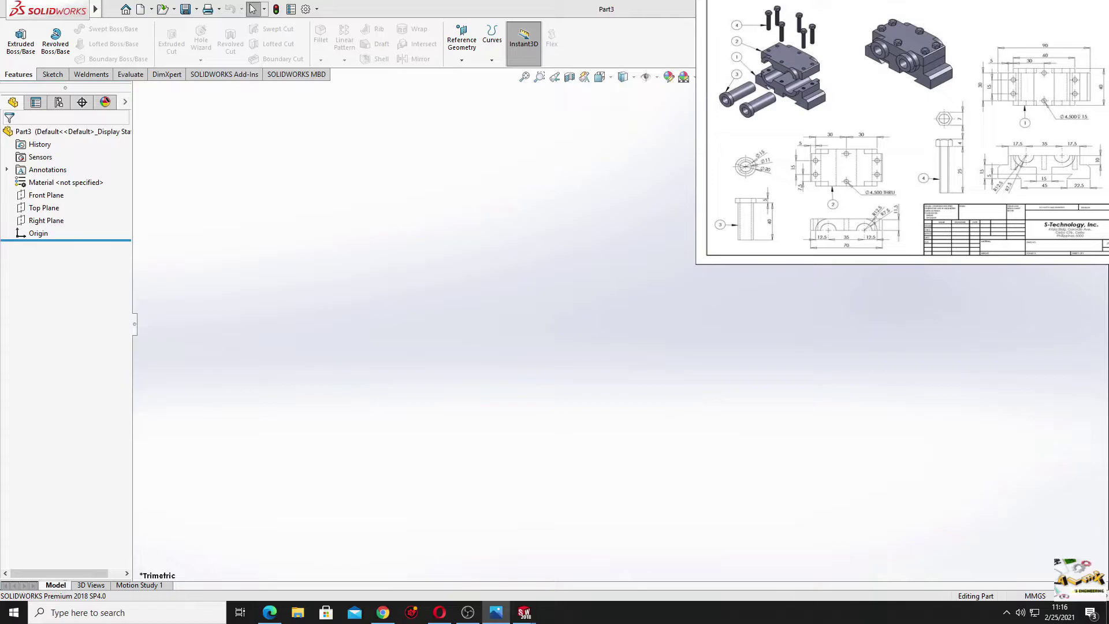
# Start a sketch on the Front Plane and draw a vertical centreline up from the origin.
pyautogui.click(51, 196)
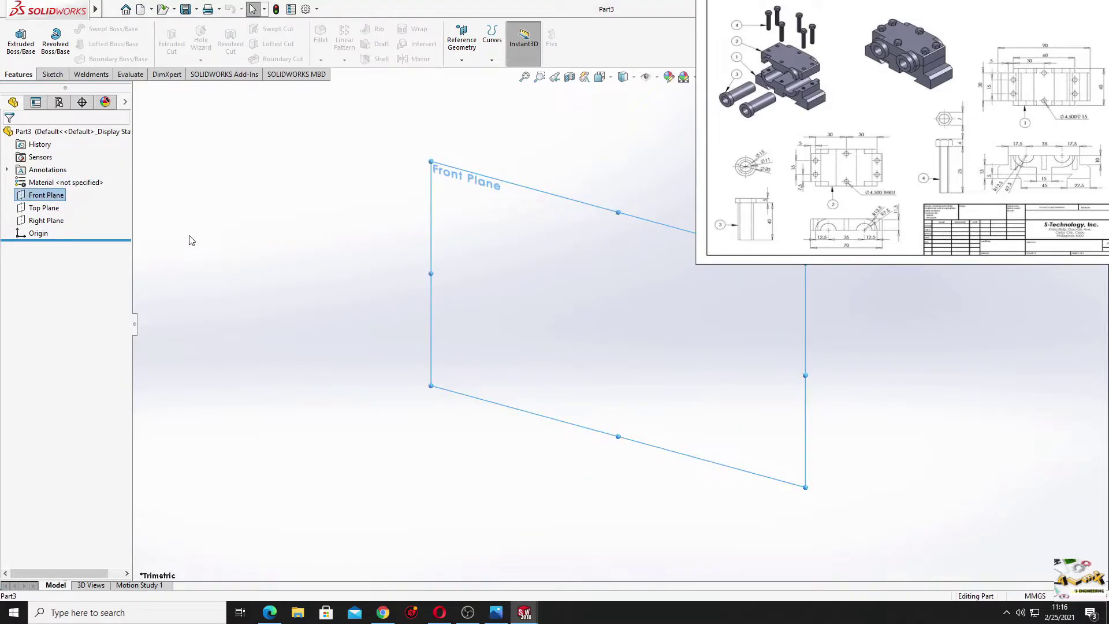
pyautogui.click(256, 273)
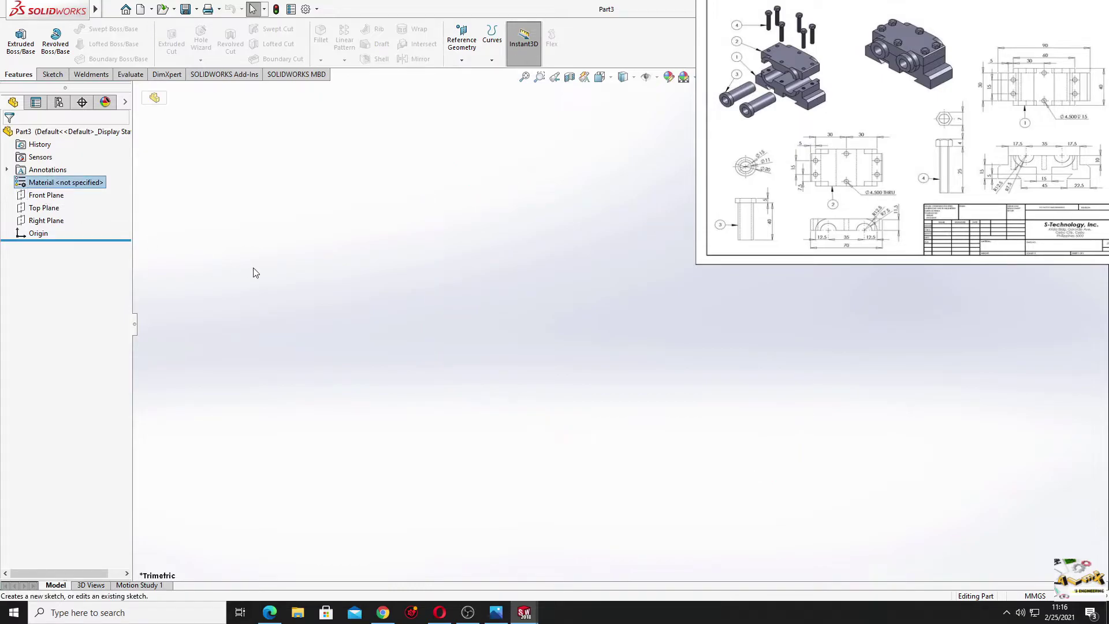
pyautogui.click(60, 195)
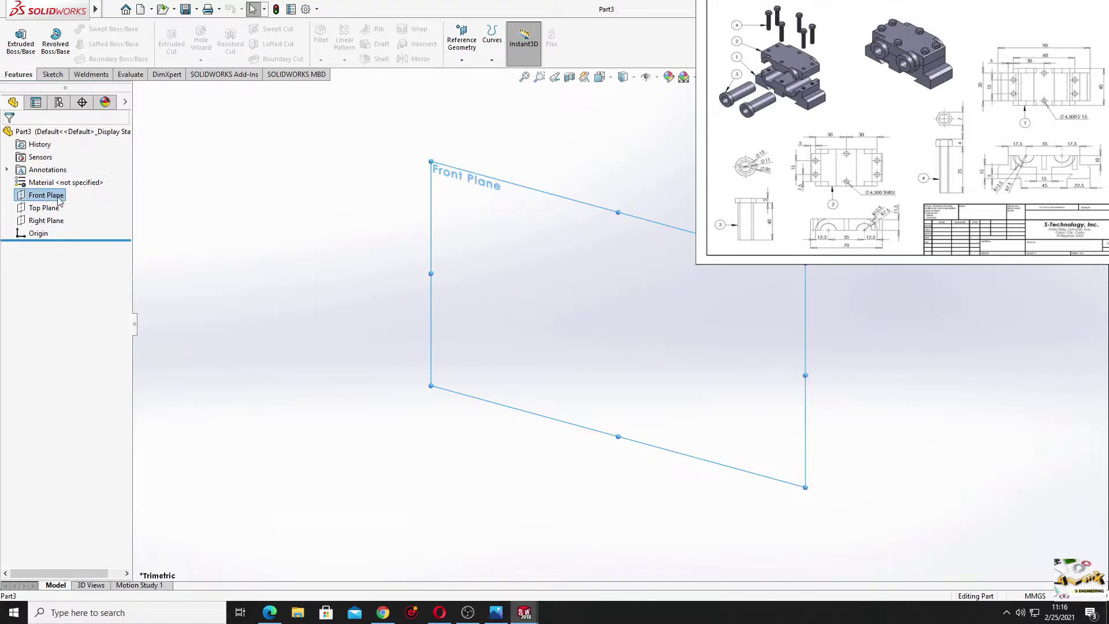
pyautogui.click(95, 179)
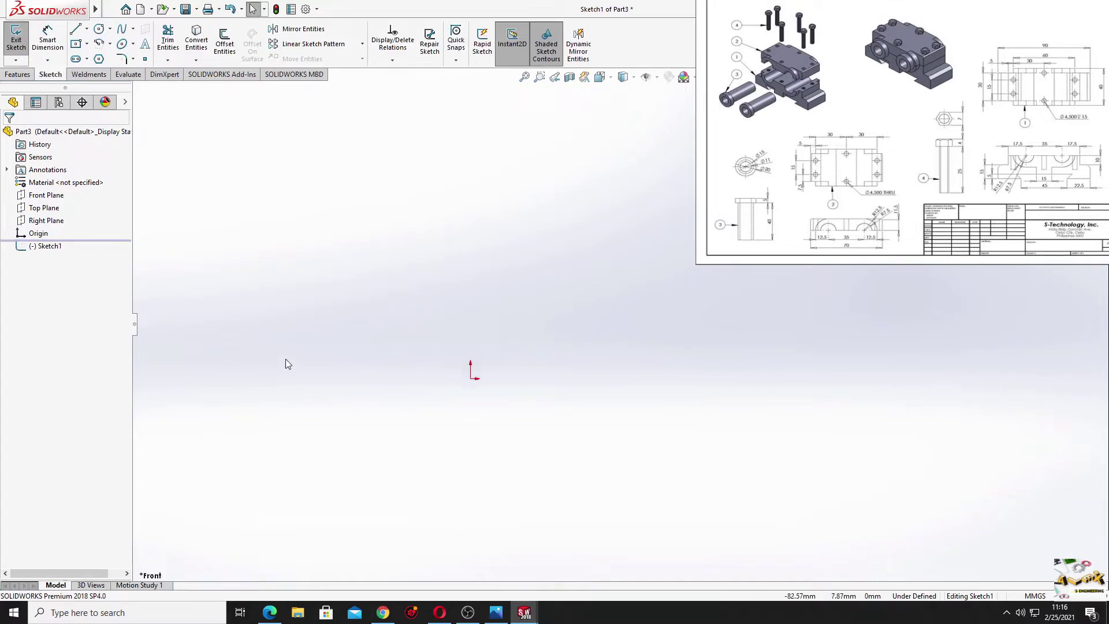
pyautogui.click(86, 28)
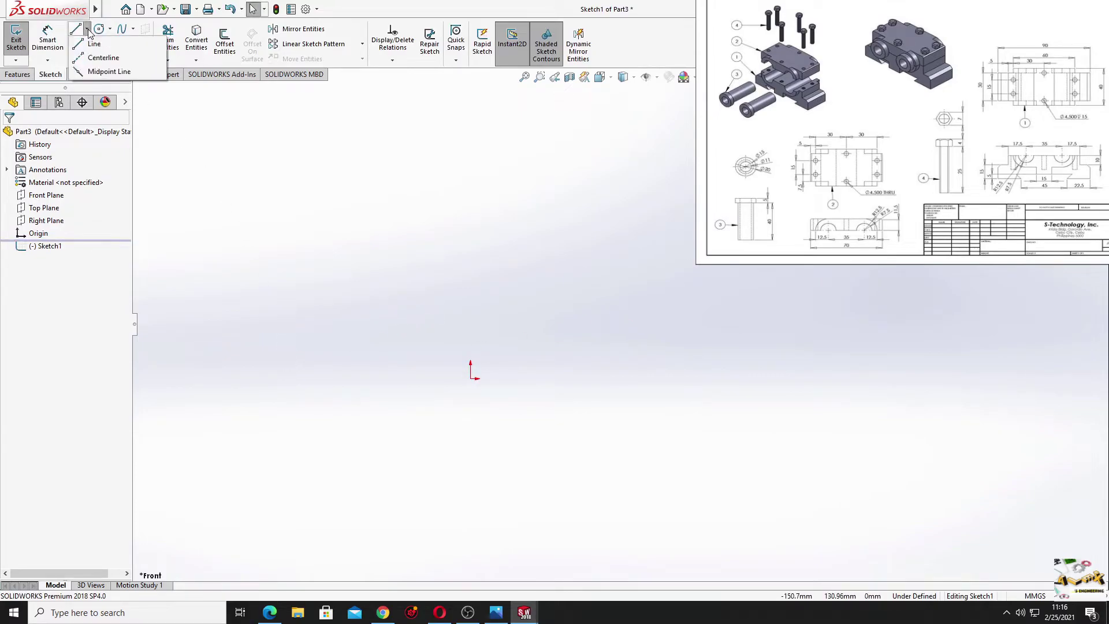
pyautogui.click(101, 57)
pyautogui.click(470, 378)
pyautogui.click(471, 251)
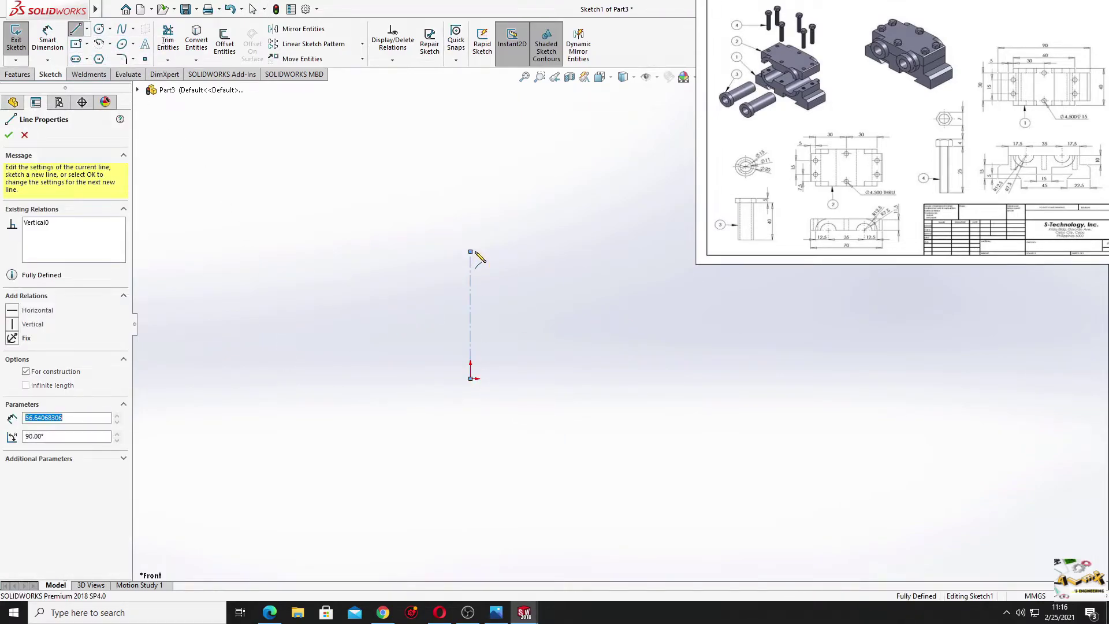
pyautogui.rightClick(503, 220)
pyautogui.click(508, 240)
pyautogui.moveTo(533, 267)
pyautogui.keyDown('ctrl'); pyautogui.mouseDown(button='middle')
pyautogui.moveTo(403, 352)
pyautogui.moveTo(394, 342)
pyautogui.mouseUp(button='middle'); pyautogui.keyUp('ctrl')
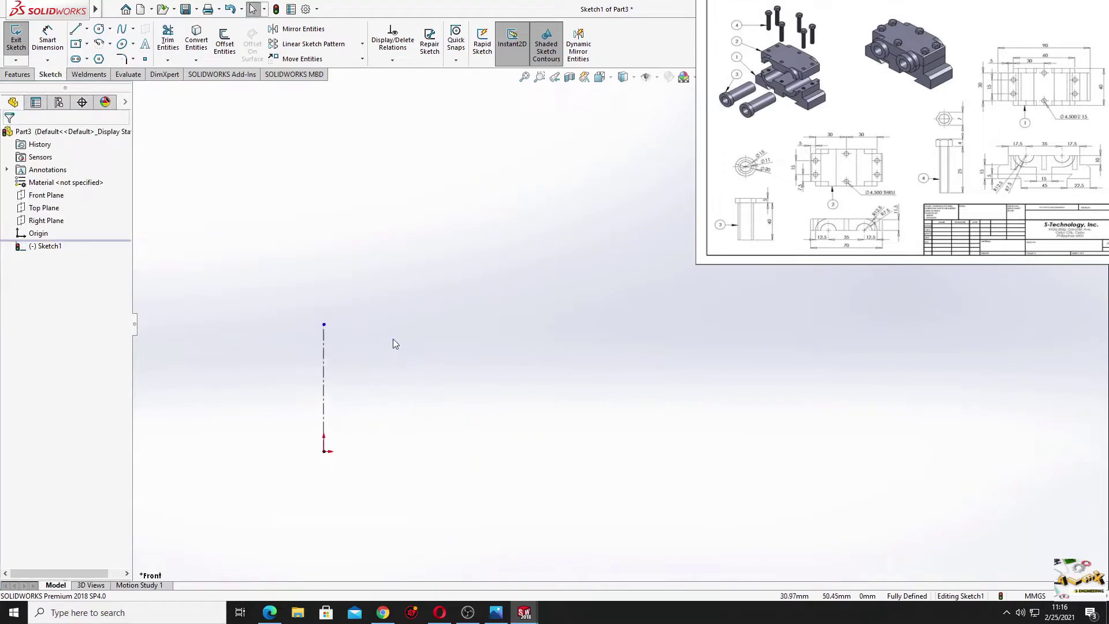
# Draw the six-edge L-shaped half-profile beside the centreline, closing it back at the top.
pyautogui.click(77, 30)
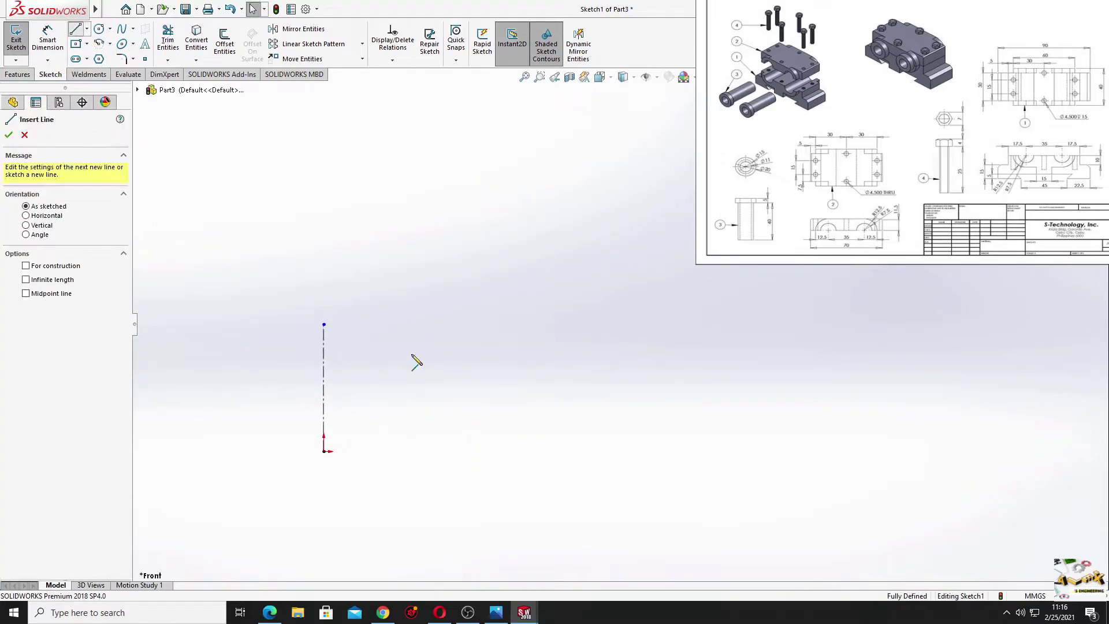
pyautogui.click(352, 325)
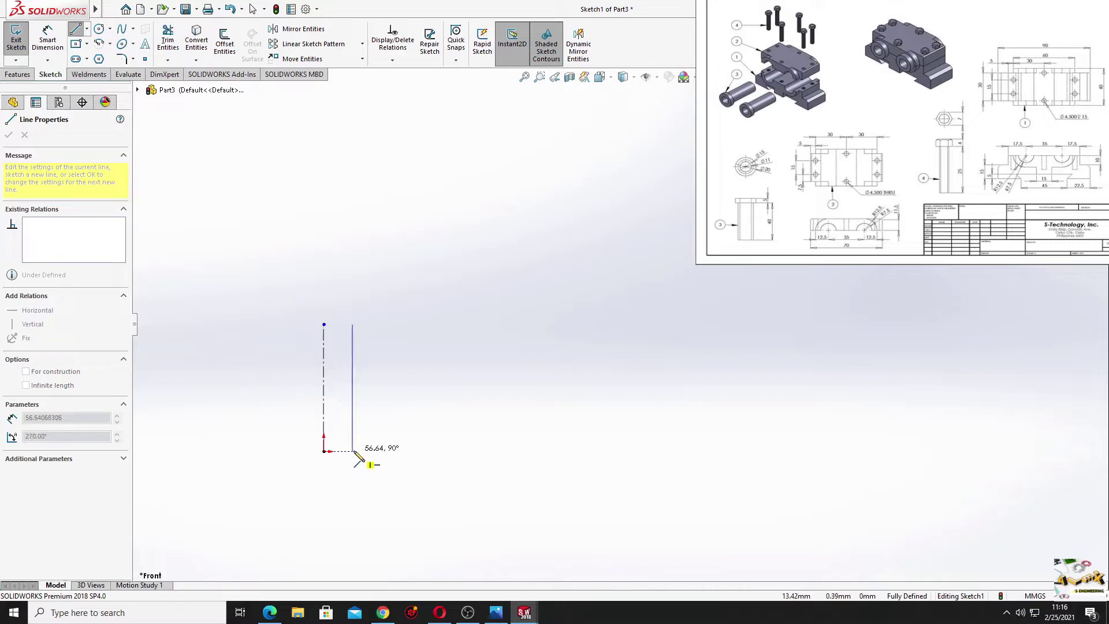
pyautogui.click(353, 453)
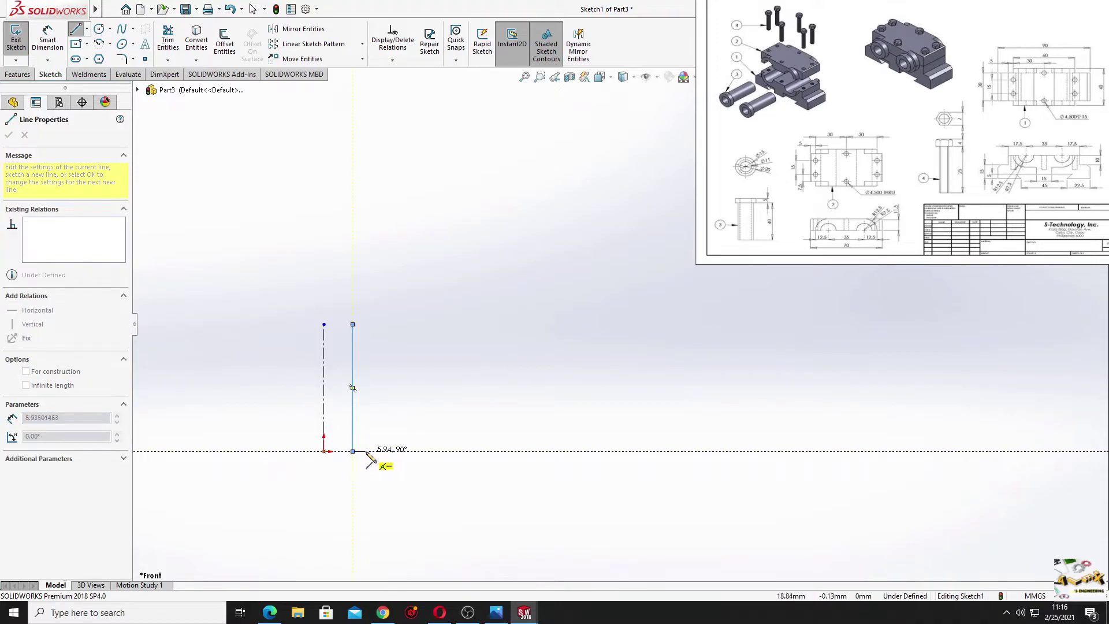
pyautogui.click(365, 451)
pyautogui.click(365, 347)
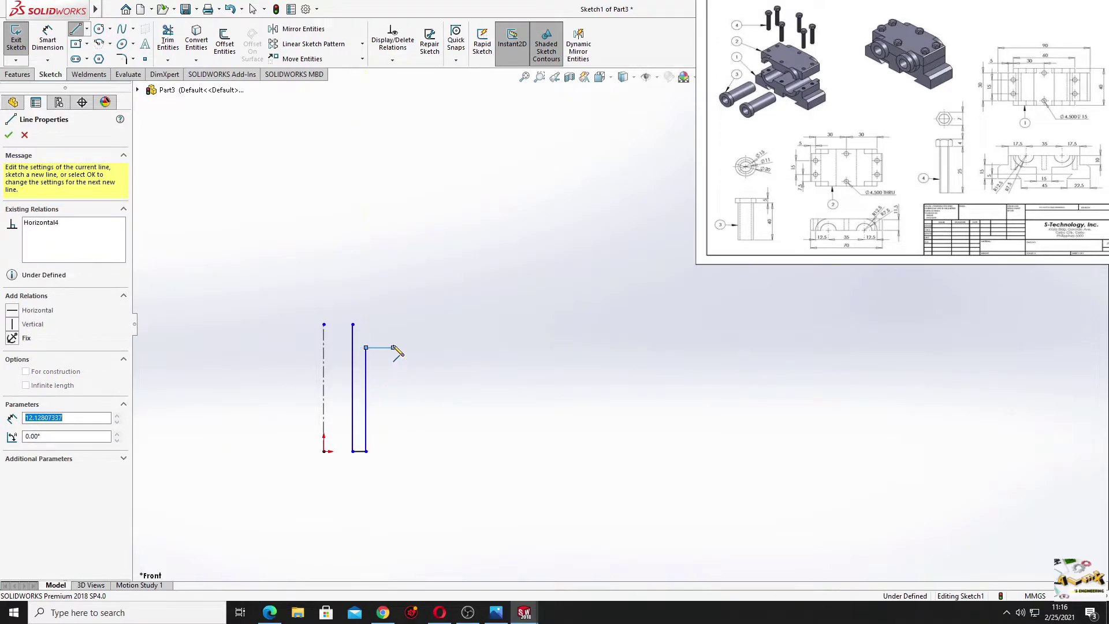
pyautogui.click(393, 347)
pyautogui.click(393, 325)
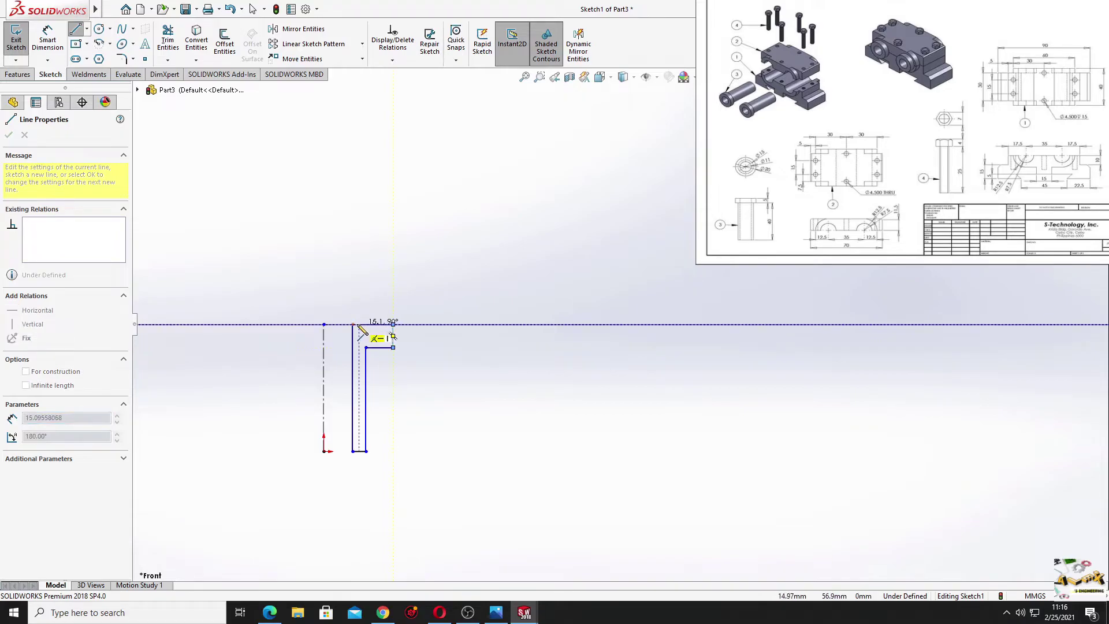
pyautogui.click(352, 325)
pyautogui.press('Escape')
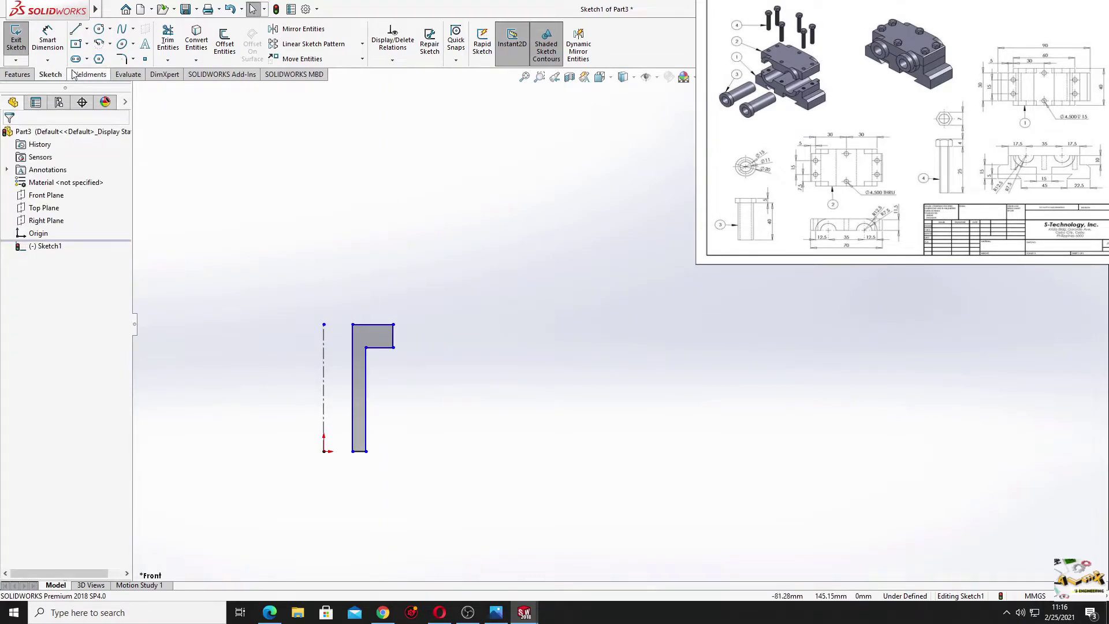
pyautogui.press('d')
pyautogui.scroll(-2, 362, 313)
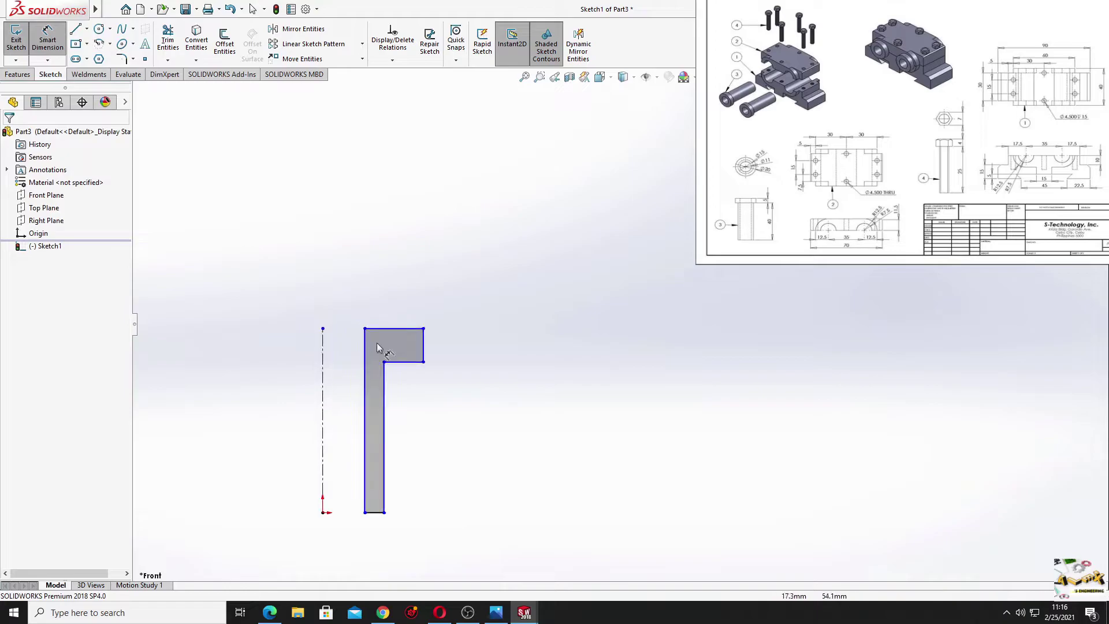
pyautogui.keyDown('ctrl'); pyautogui.moveTo(314, 455); pyautogui.dragTo(271, 411, button='middle'); pyautogui.keyUp('ctrl')
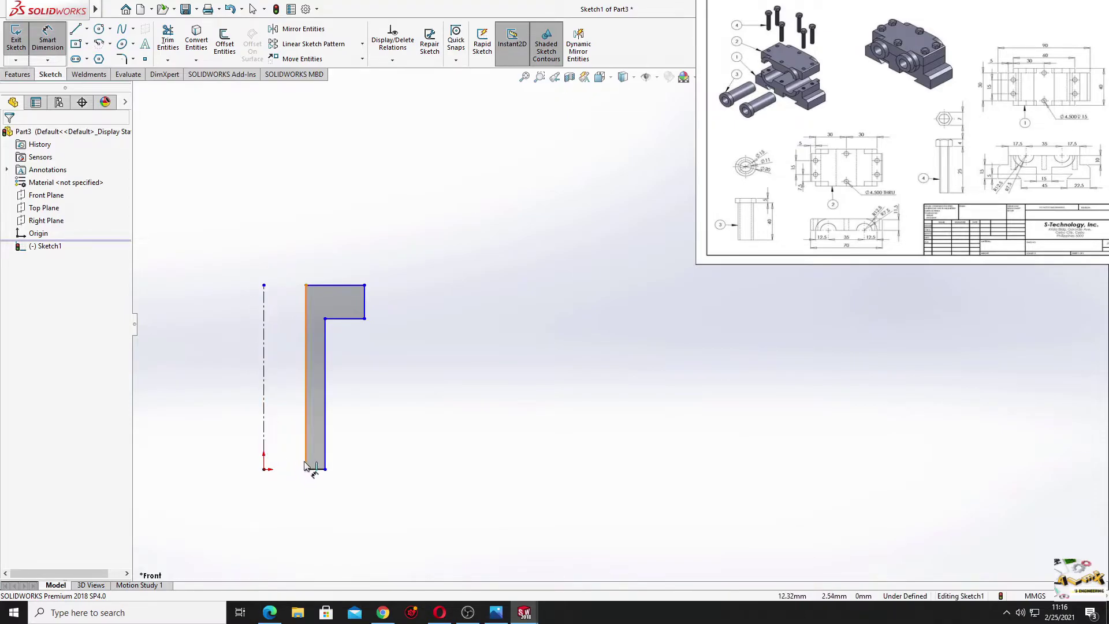
# Dimension the inner and outer radii from the centreline to 5.50 and 7.50.
pyautogui.click(263, 464)
pyautogui.click(306, 462)
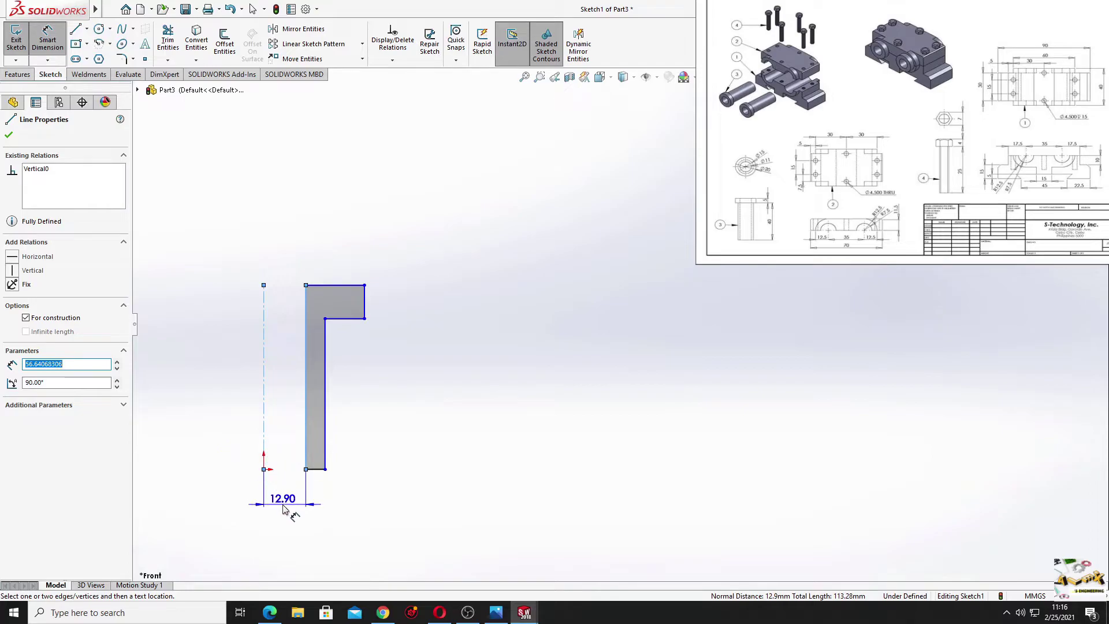
pyautogui.click(282, 501)
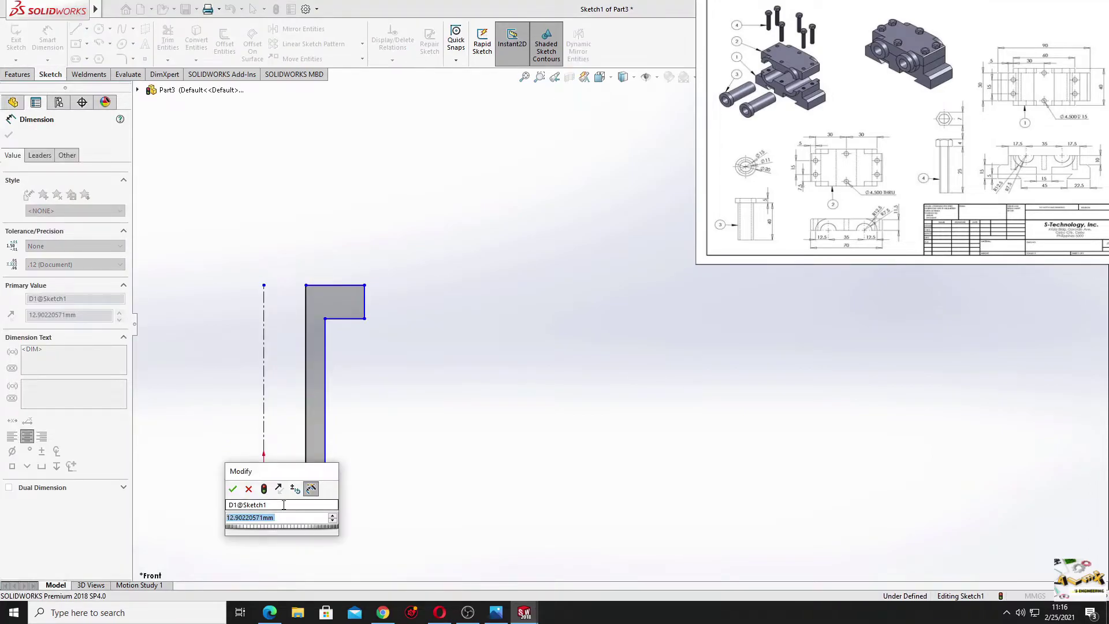
pyautogui.write('11/2')
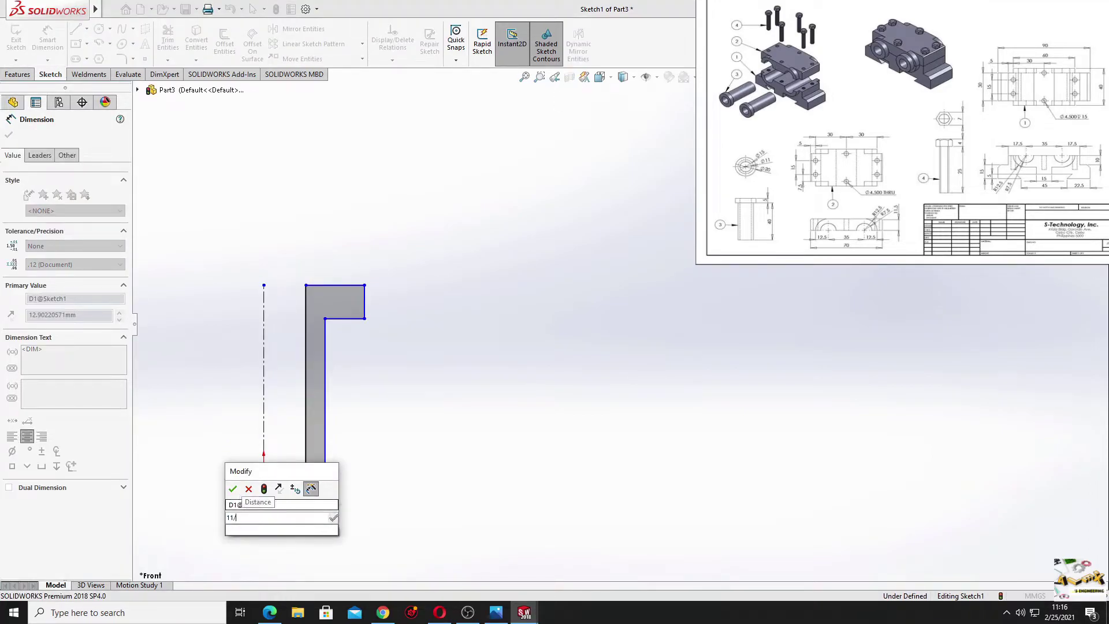
pyautogui.press('Return')
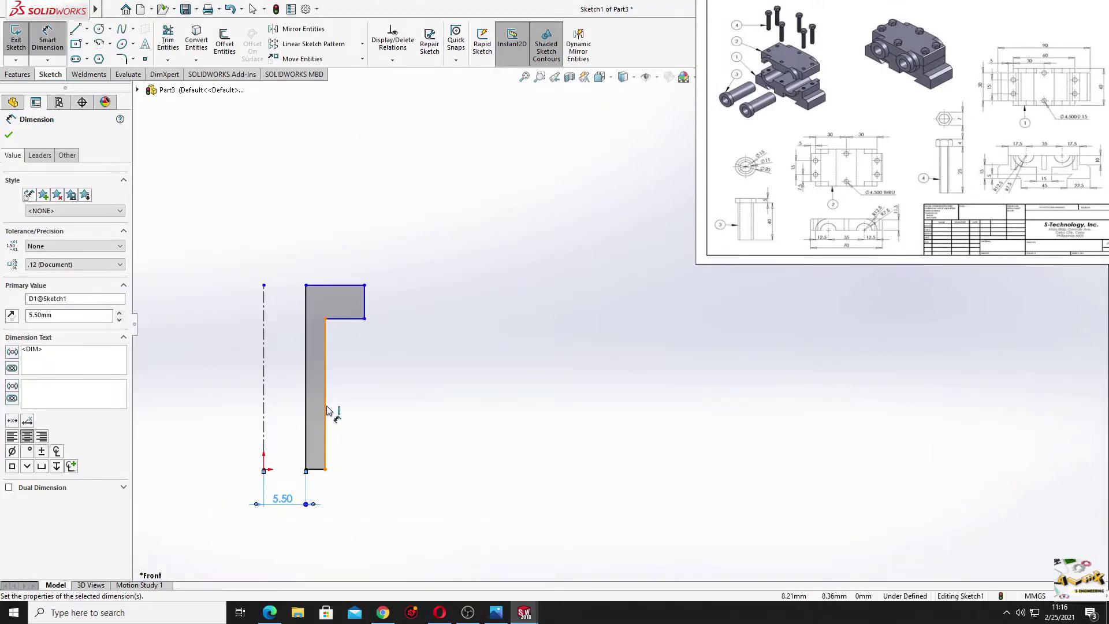
pyautogui.click(325, 408)
pyautogui.click(264, 419)
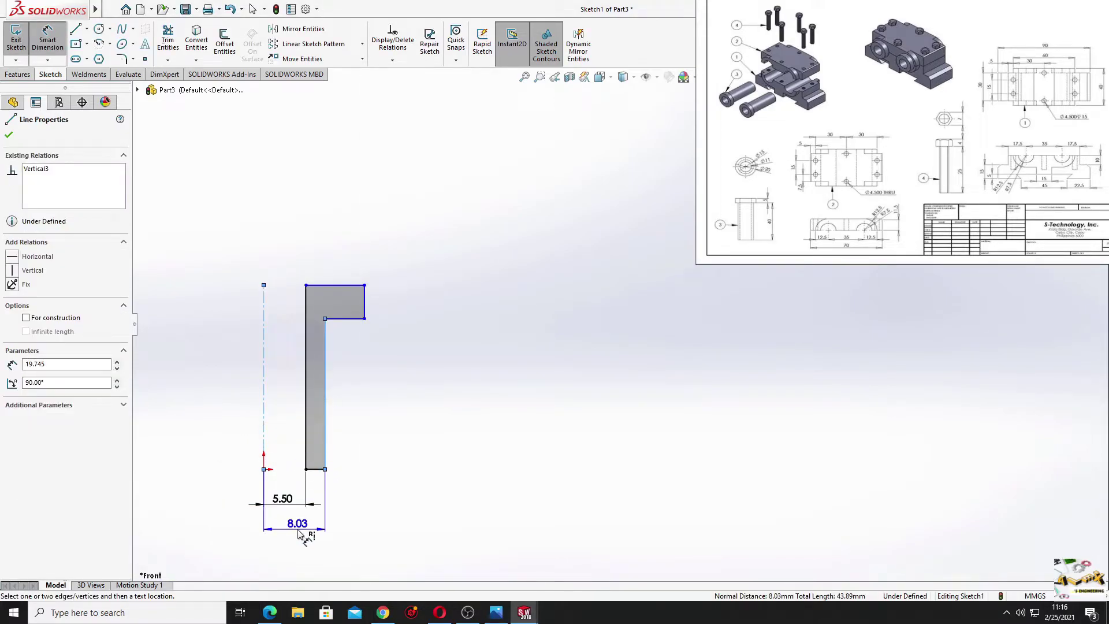
pyautogui.click(298, 532)
pyautogui.write('7')
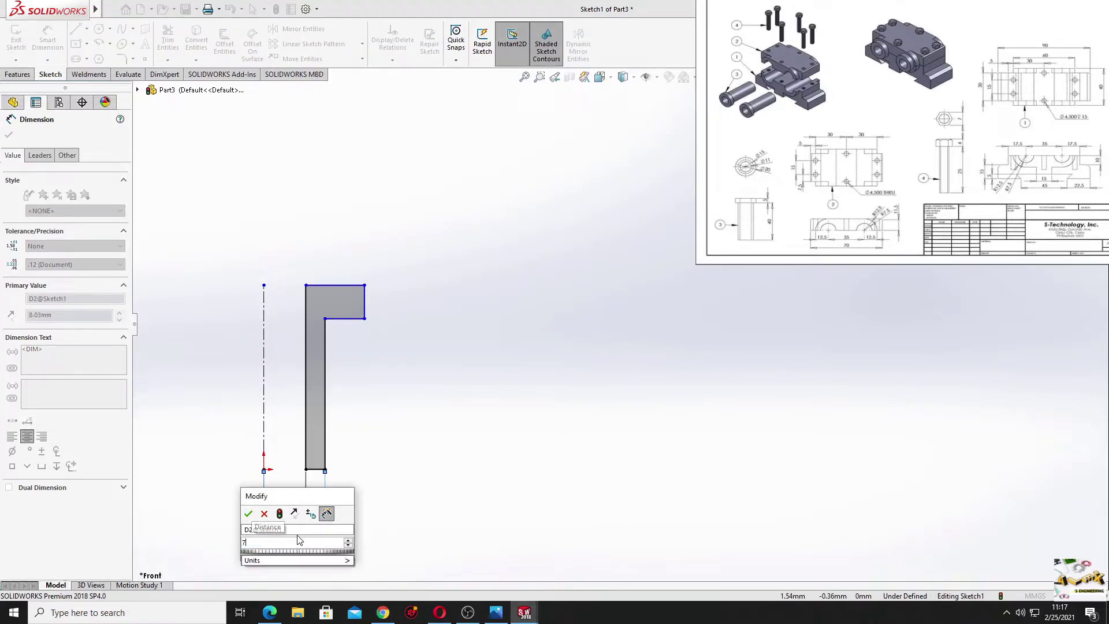
pyautogui.write('11')
pyautogui.press('Escape')
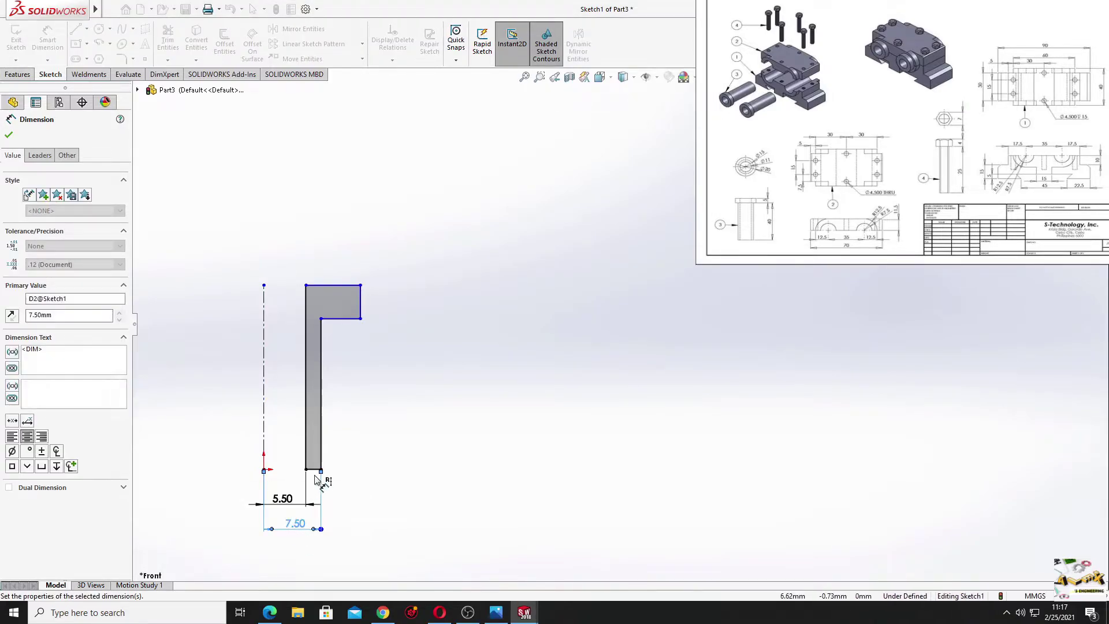
# Dimension the flange to a 10.00 radius and 5.00 thickness.
pyautogui.click(361, 298)
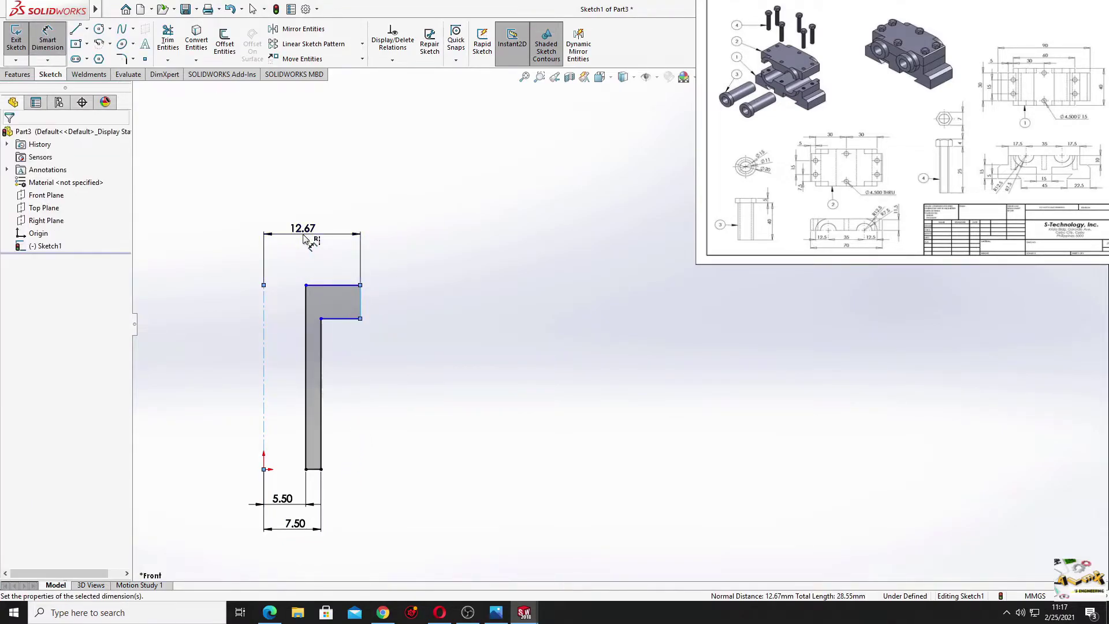
pyautogui.click(304, 238)
pyautogui.write('10')
pyautogui.press('Return')
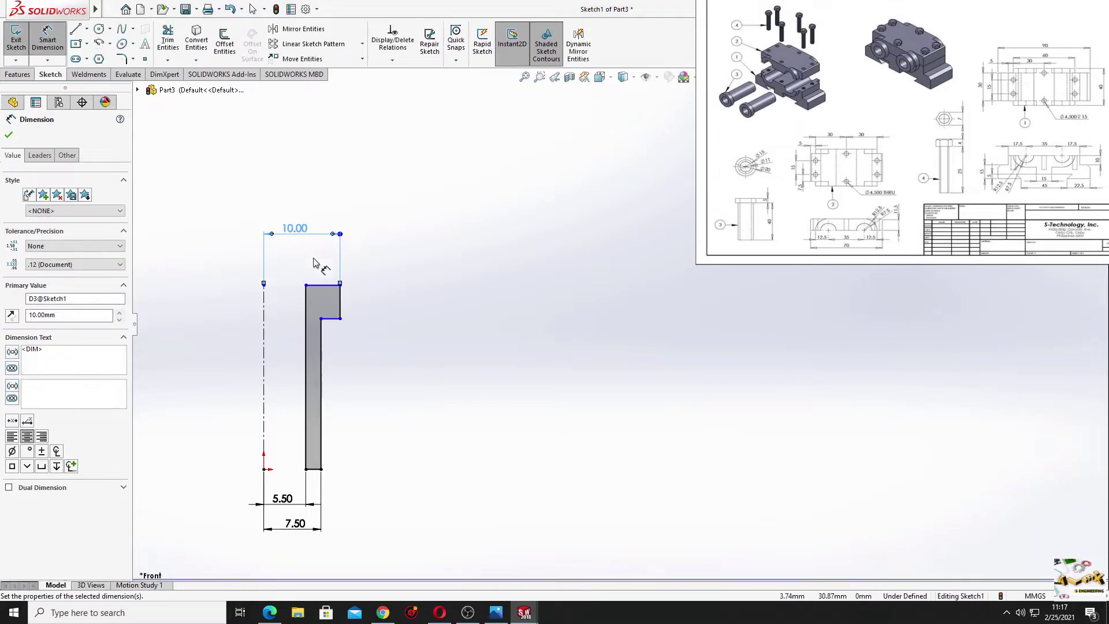
pyautogui.click(340, 302)
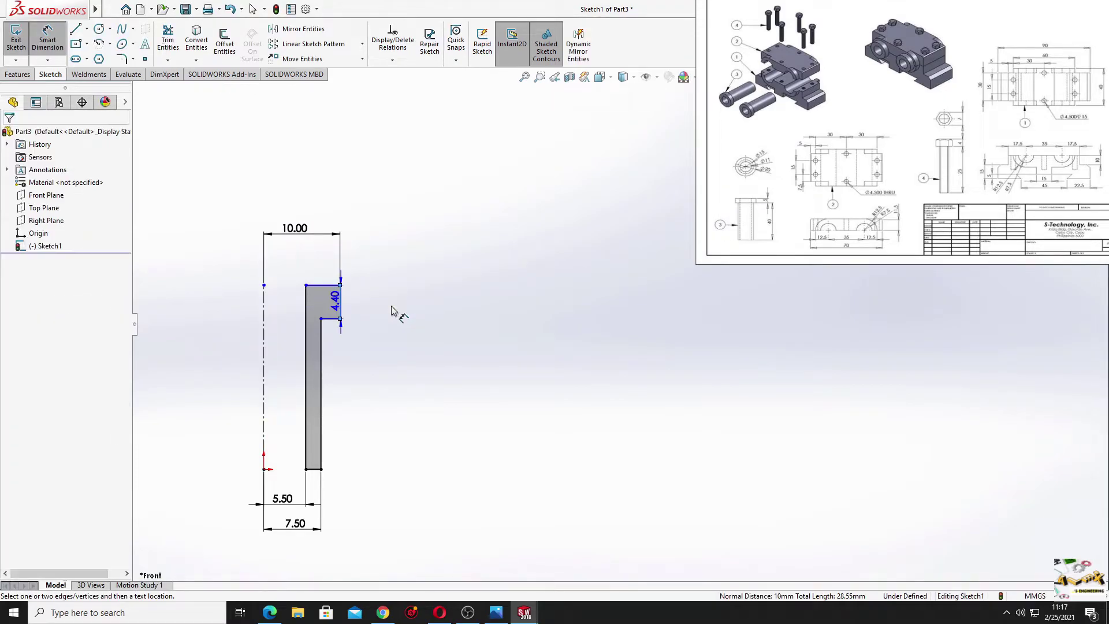
pyautogui.click(391, 304)
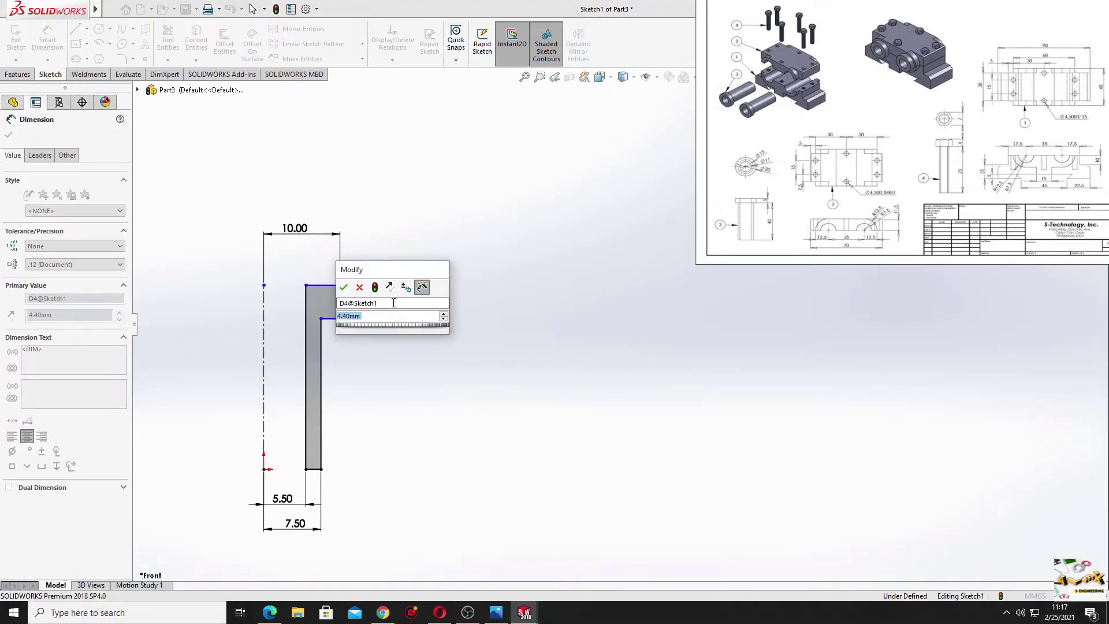
pyautogui.write('5')
pyautogui.press('Return')
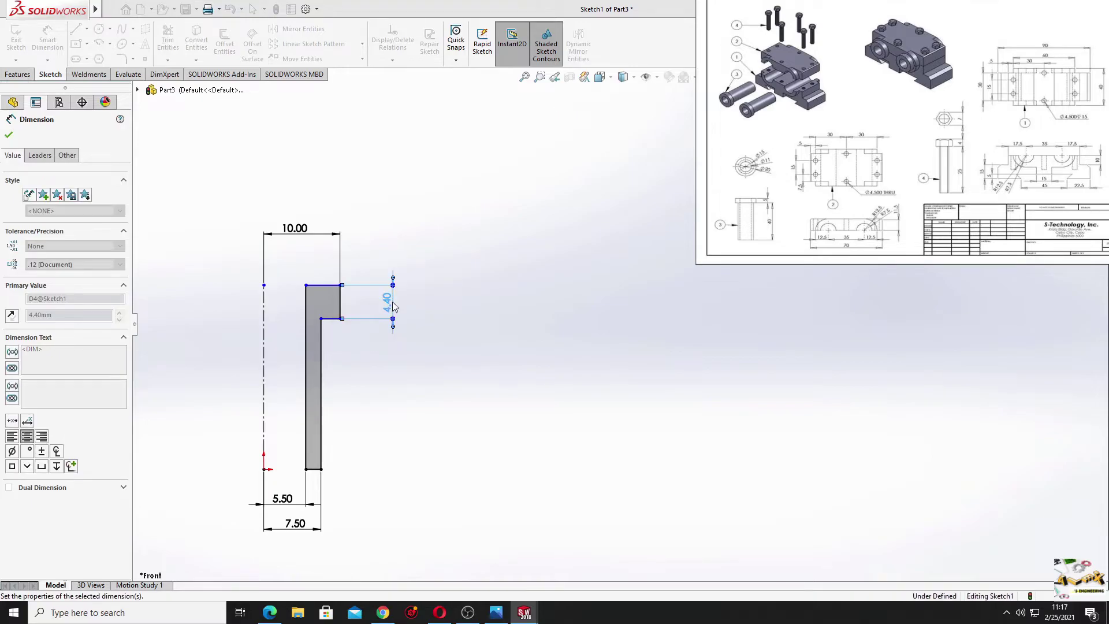
# Dimension the bushing body length to 40.00, fully defining the sketch.
pyautogui.click(323, 398)
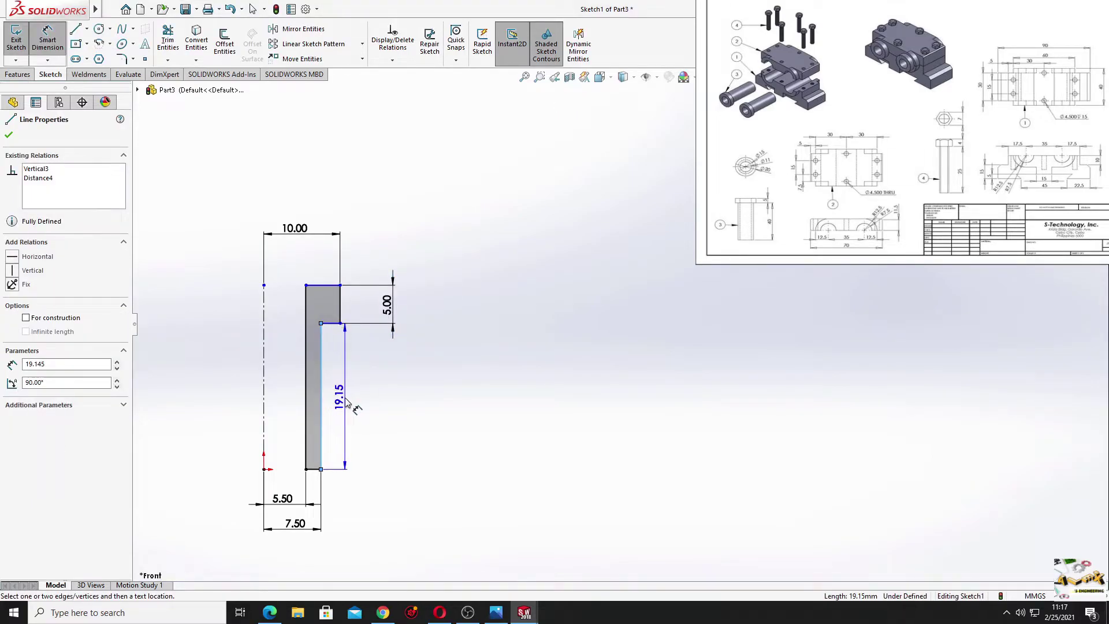
pyautogui.click(346, 403)
pyautogui.write('40')
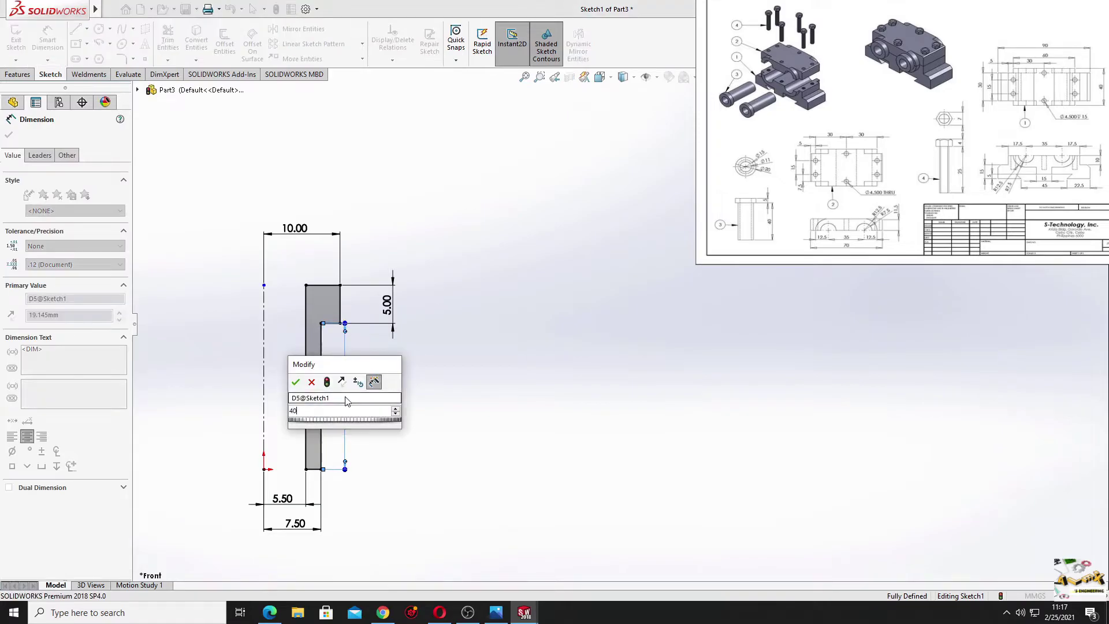
pyautogui.press('Return')
pyautogui.rightClick(449, 267)
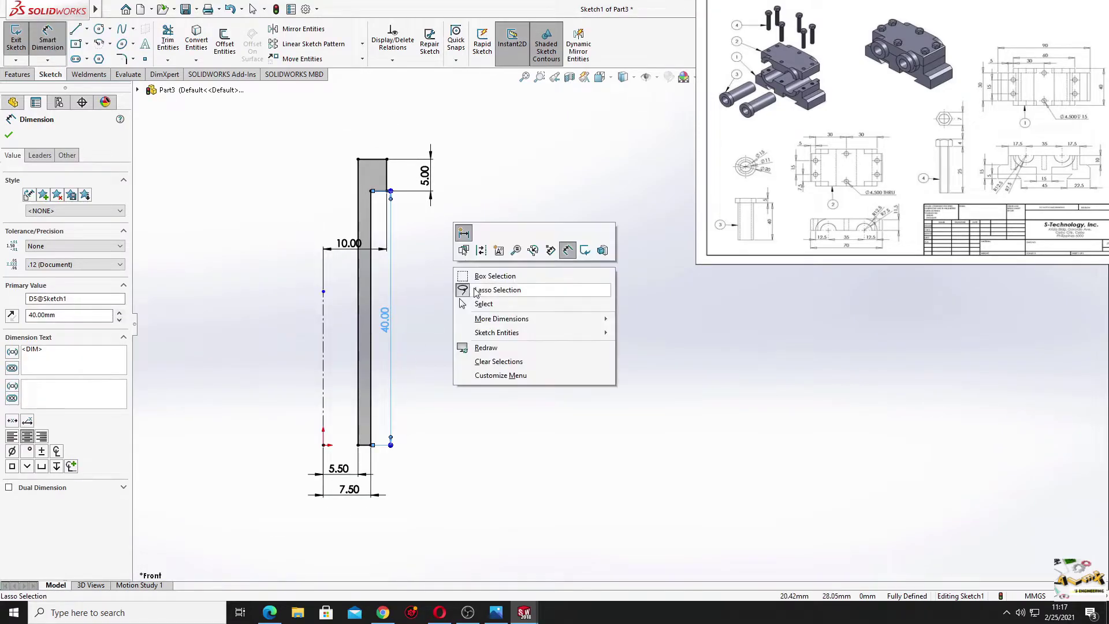
pyautogui.click(486, 303)
pyautogui.press('Escape')
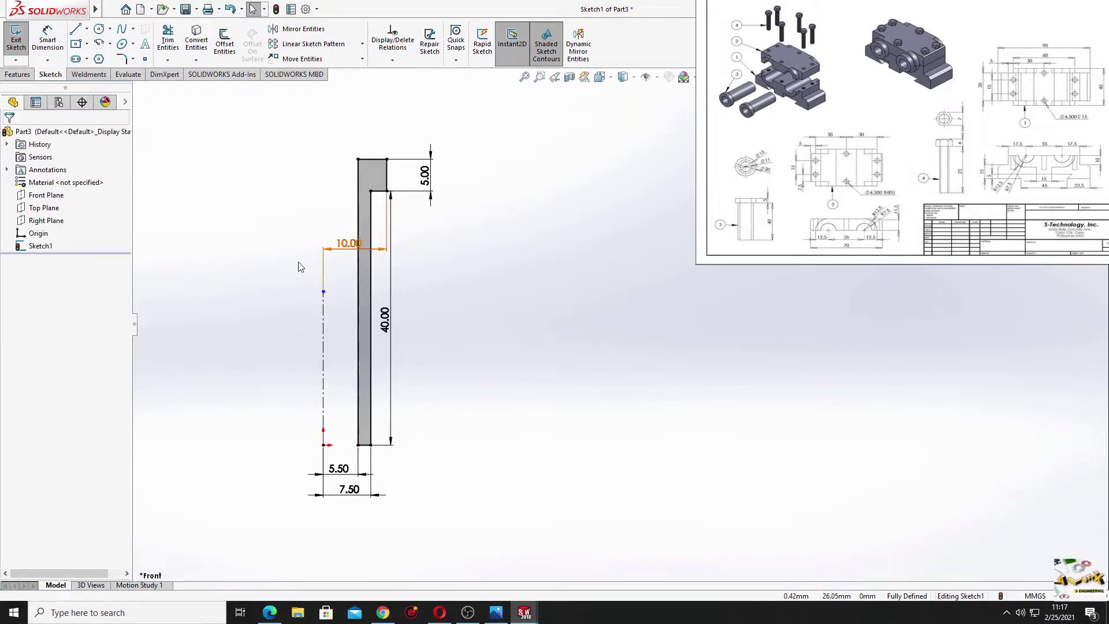
# Revolve the profile 360° about the centreline into the flanged bushing.
pyautogui.click(19, 74)
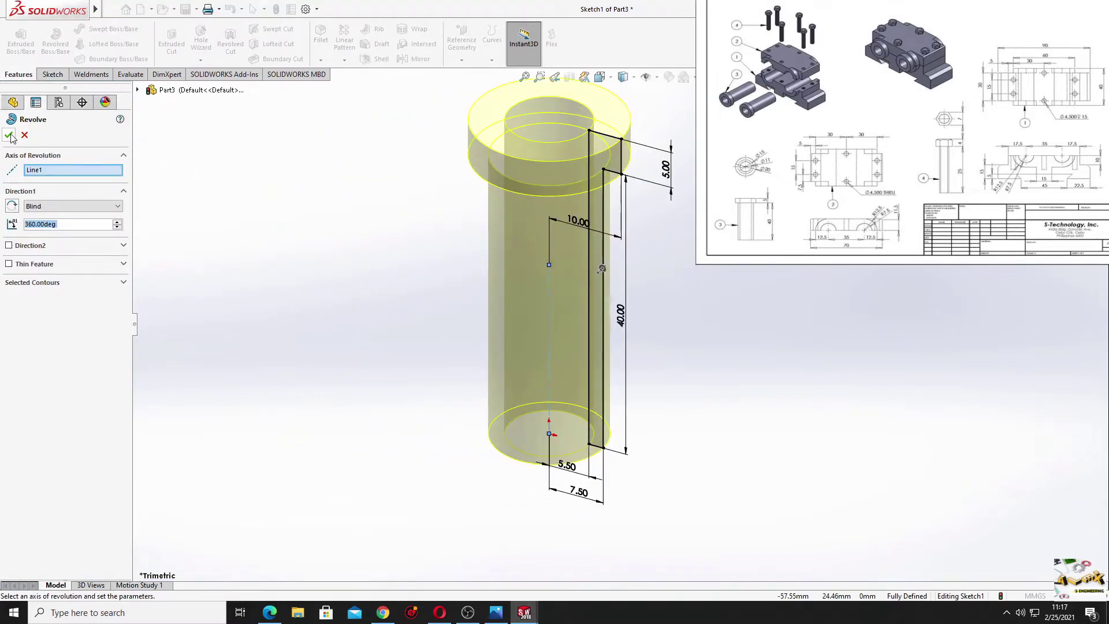
pyautogui.click(9, 135)
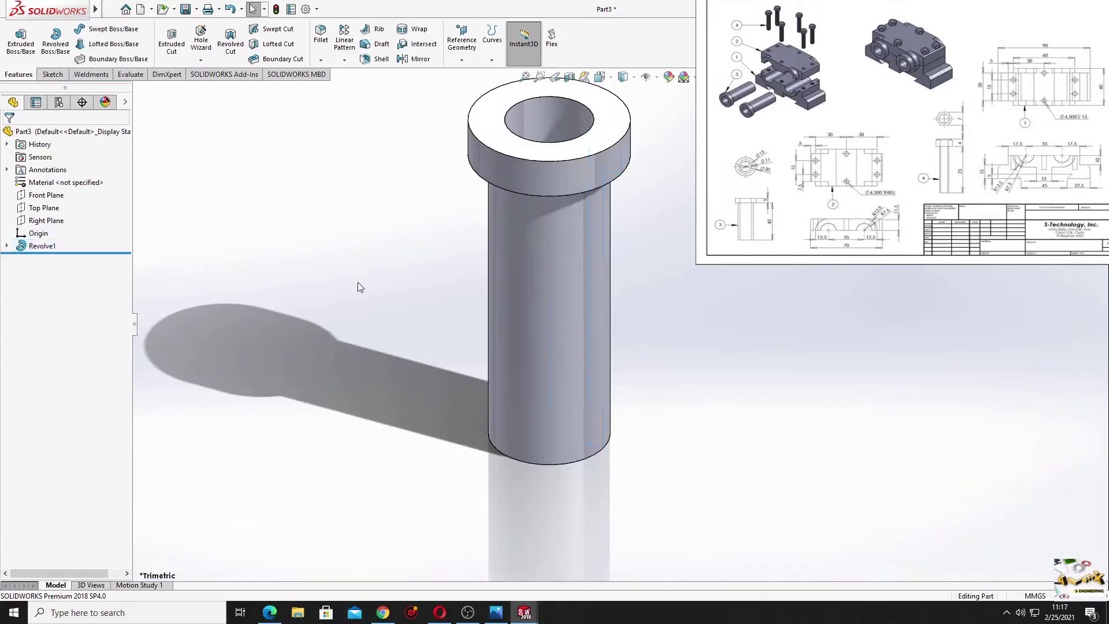
pyautogui.moveTo(358, 282)
pyautogui.keyDown('ctrl'); pyautogui.mouseDown(button='middle')
pyautogui.moveTo(343, 300)
pyautogui.moveTo(438, 345)
pyautogui.moveTo(265, 338)
pyautogui.mouseUp(button='middle'); pyautogui.keyUp('ctrl')
# Save the part as 'Bushing Dual bearing'.
pyautogui.click(186, 8)
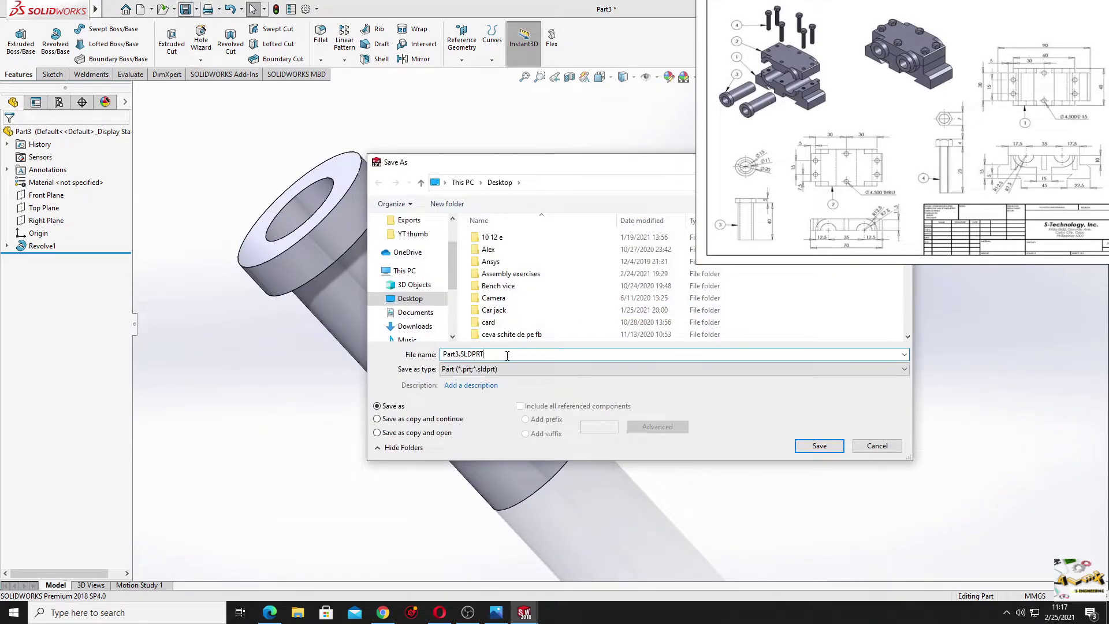
pyautogui.write('Bushing Dual bearing')
pyautogui.press('Return')
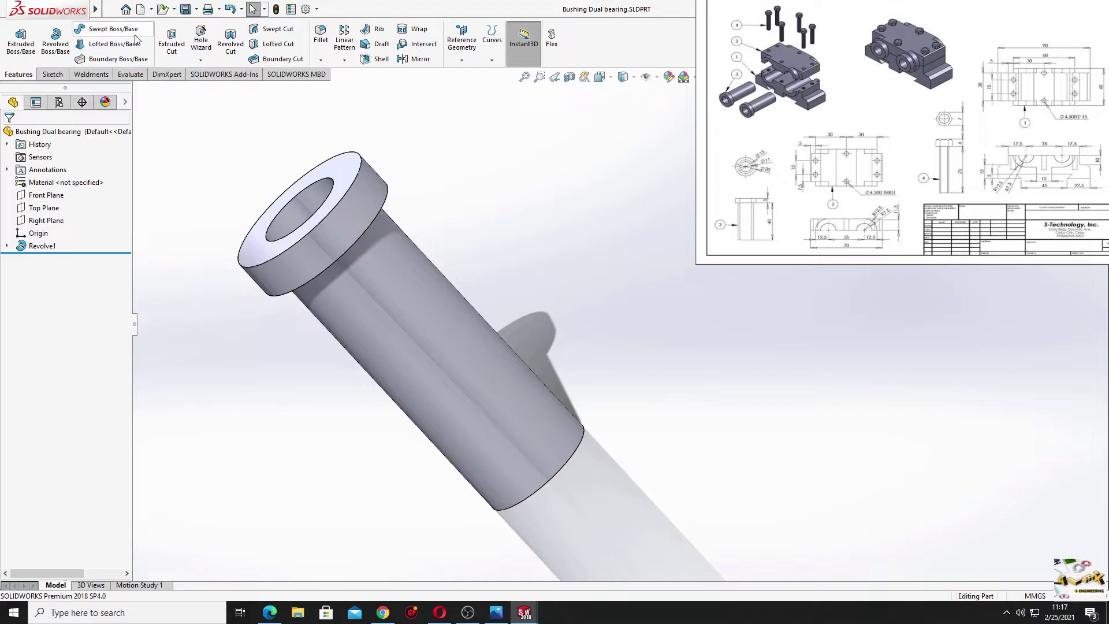
# Create a new part and sketch a circle centred on the origin on the Front Plane.
pyautogui.click(140, 9)
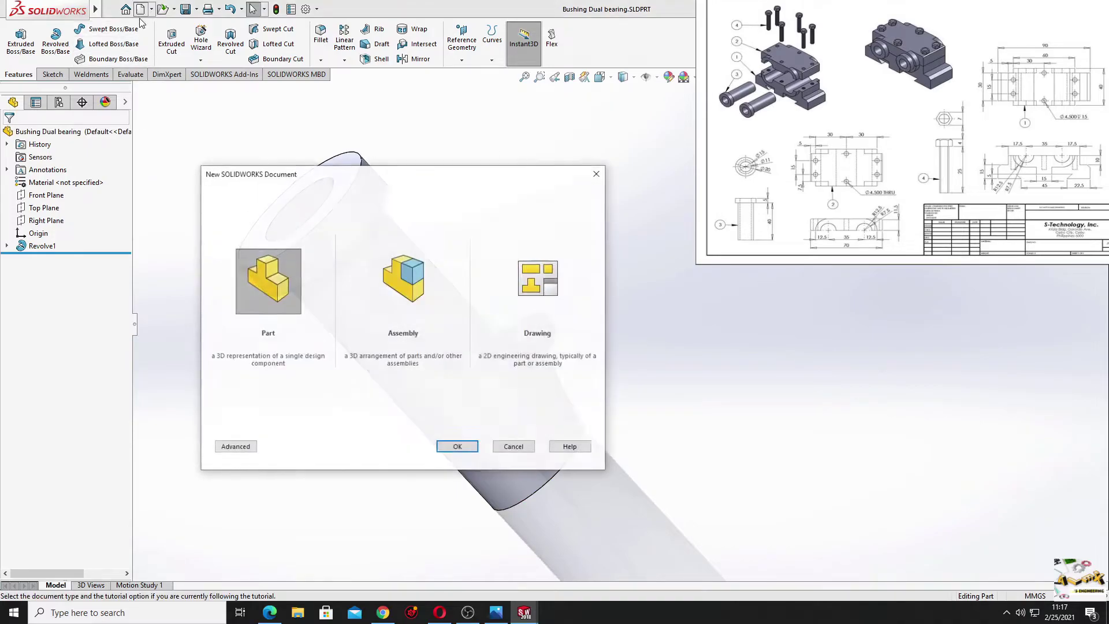
pyautogui.click(475, 451)
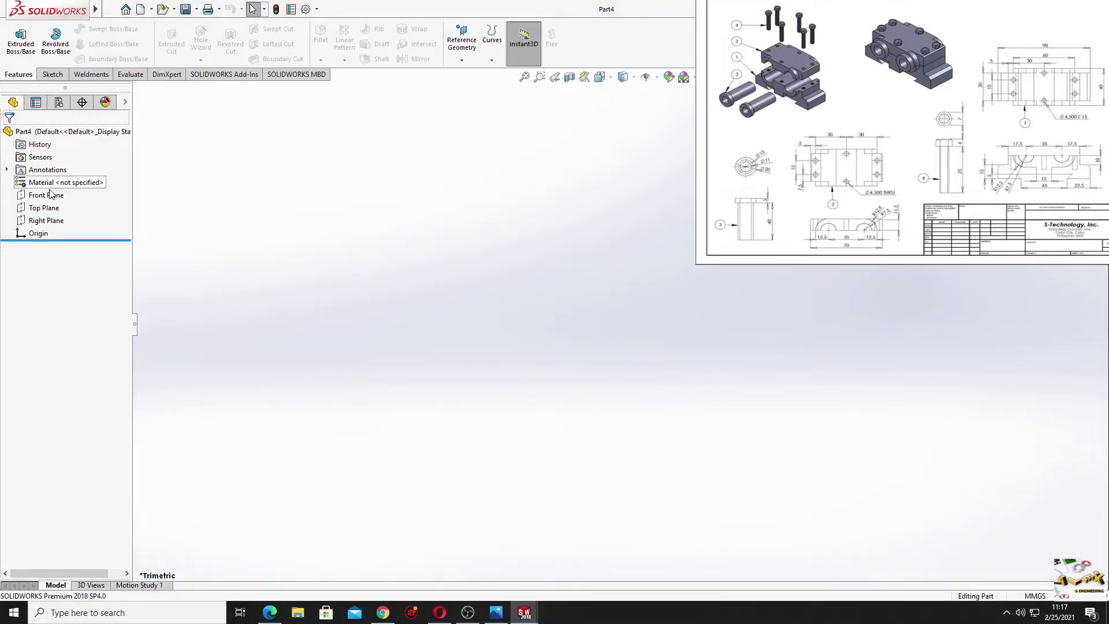
pyautogui.click(60, 197)
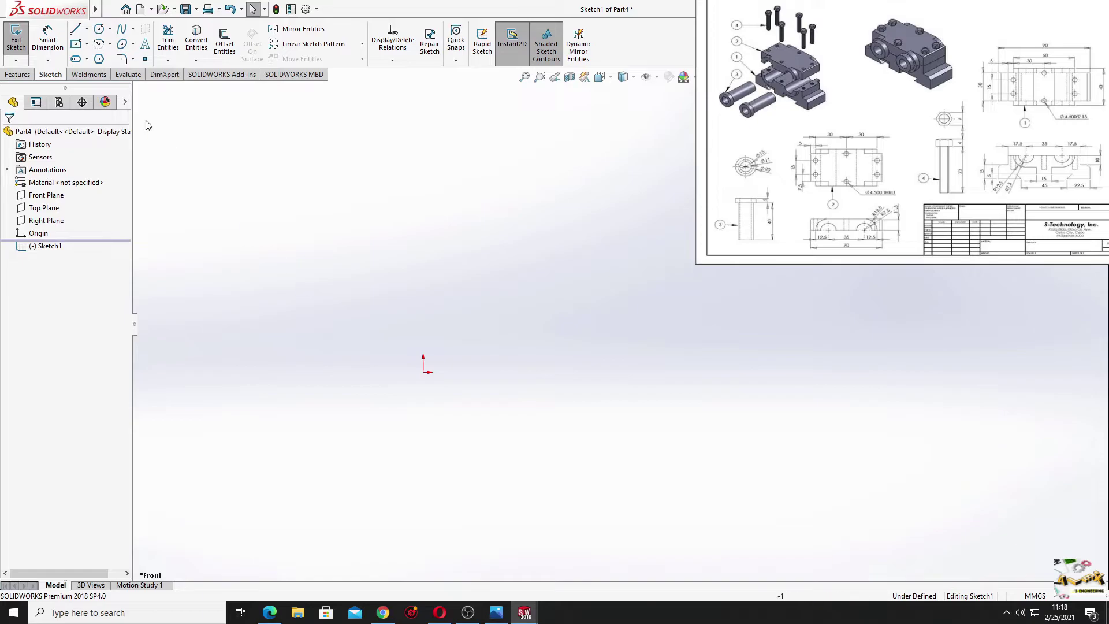
pyautogui.click(100, 29)
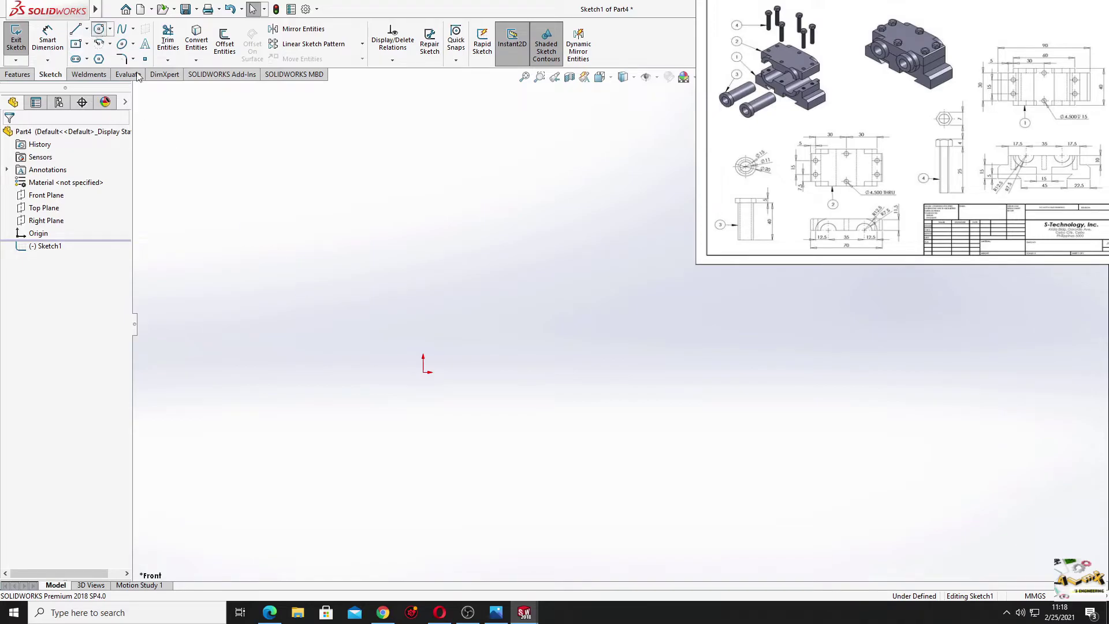
pyautogui.click(423, 373)
pyautogui.click(525, 441)
pyautogui.rightClick(574, 241)
pyautogui.click(592, 292)
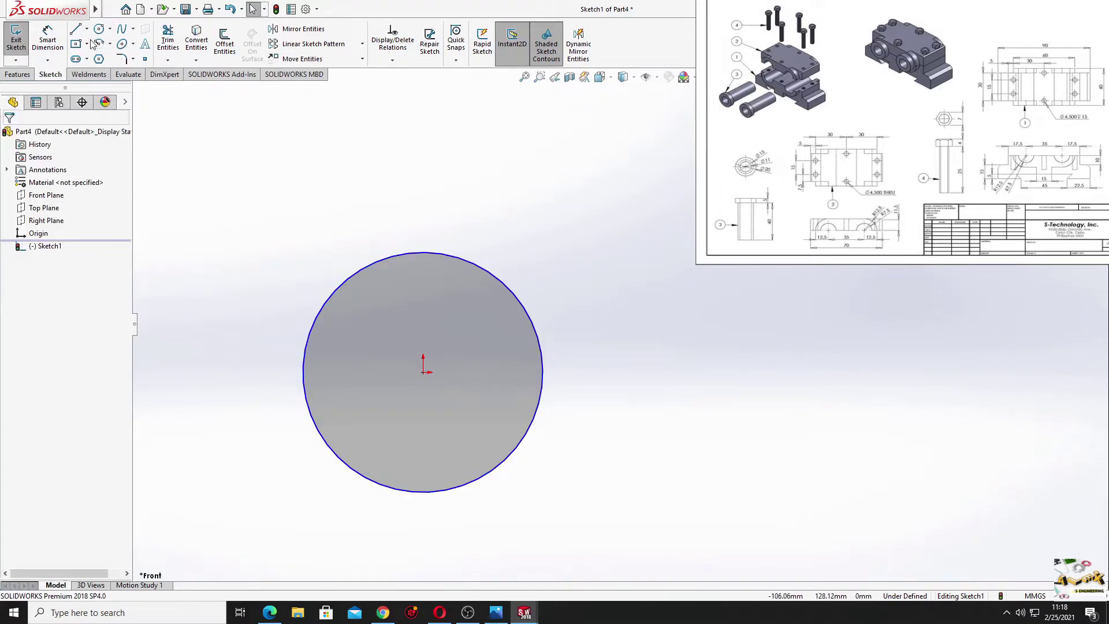
# Dimension the circle's diameter to 4.50.
pyautogui.click(47, 39)
pyautogui.click(396, 255)
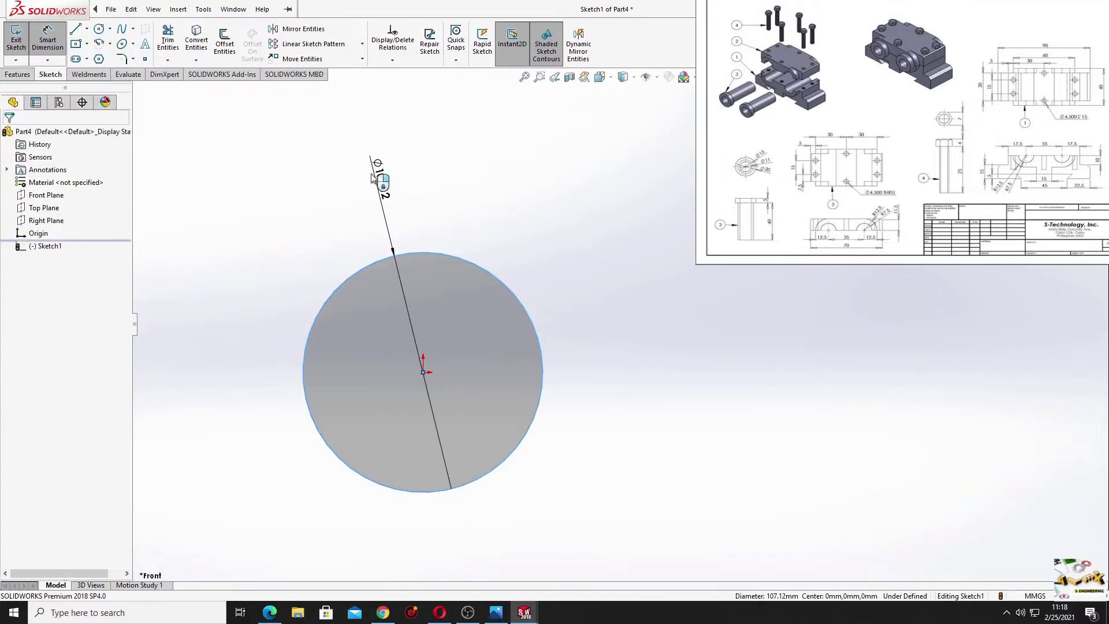
pyautogui.click(372, 178)
pyautogui.write('45')
pyautogui.press('Return')
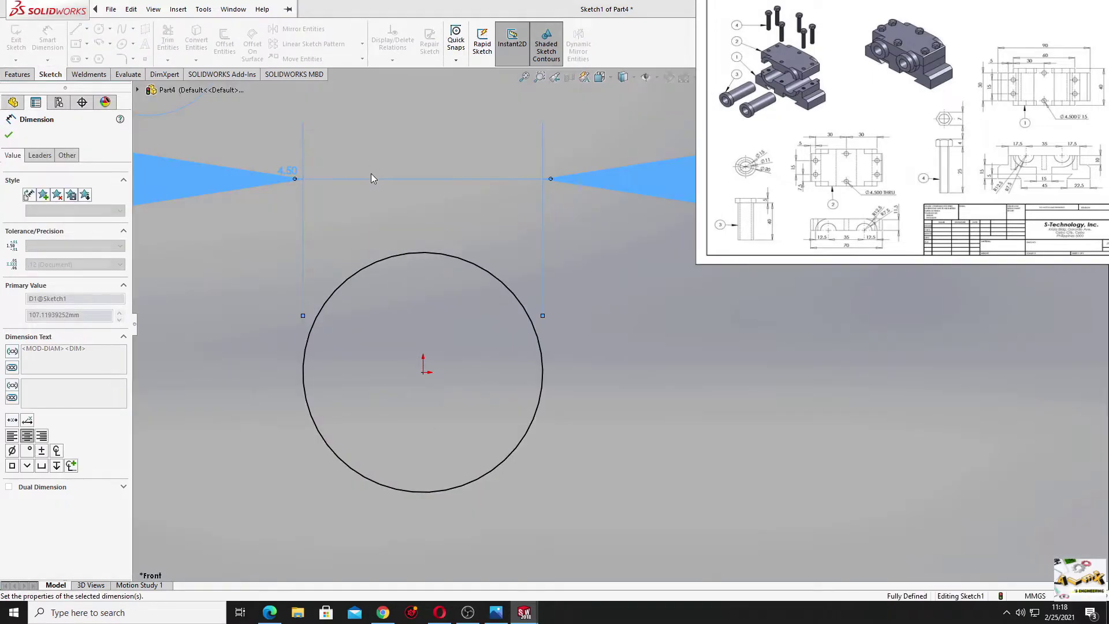
pyautogui.rightClick(238, 295)
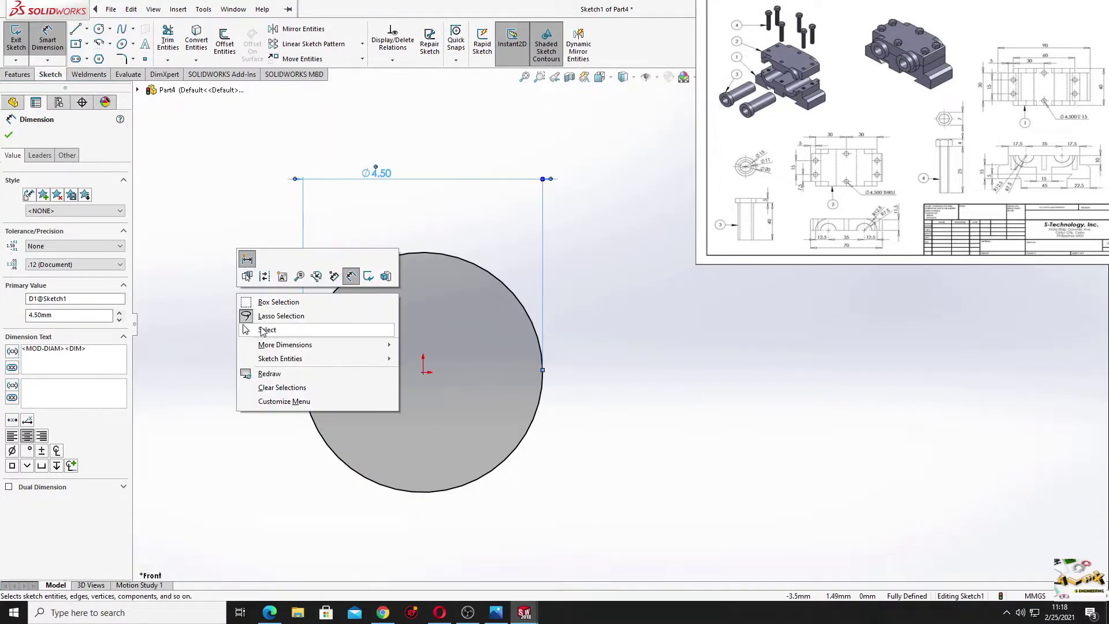
pyautogui.click(263, 330)
pyautogui.click(17, 74)
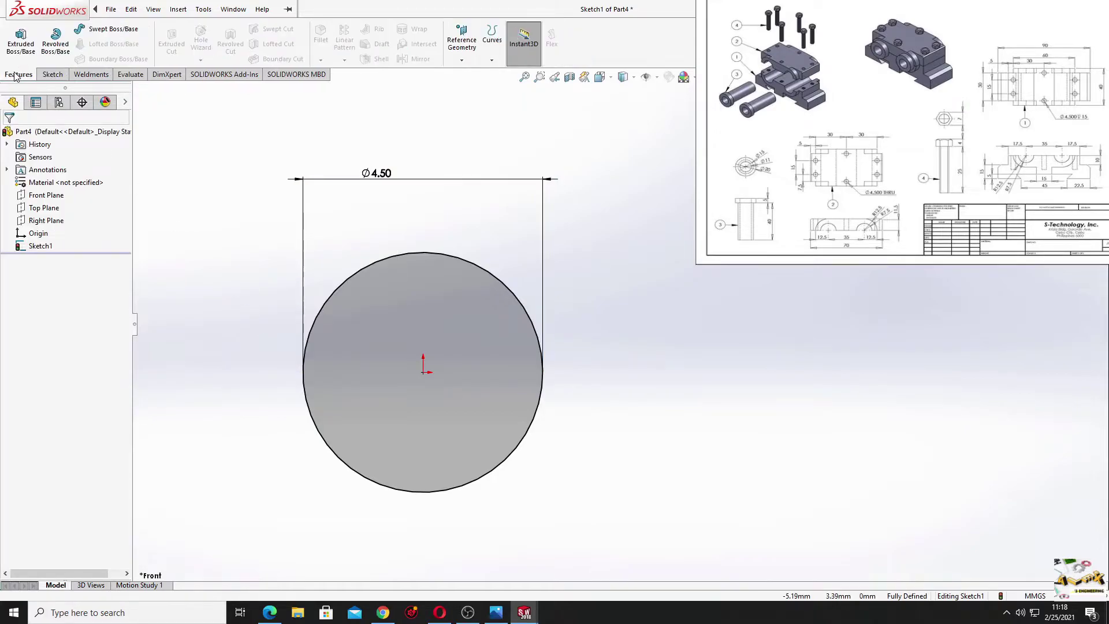
# Extrude the Ø4.50 circle 25 mm into a rod.
pyautogui.click(25, 44)
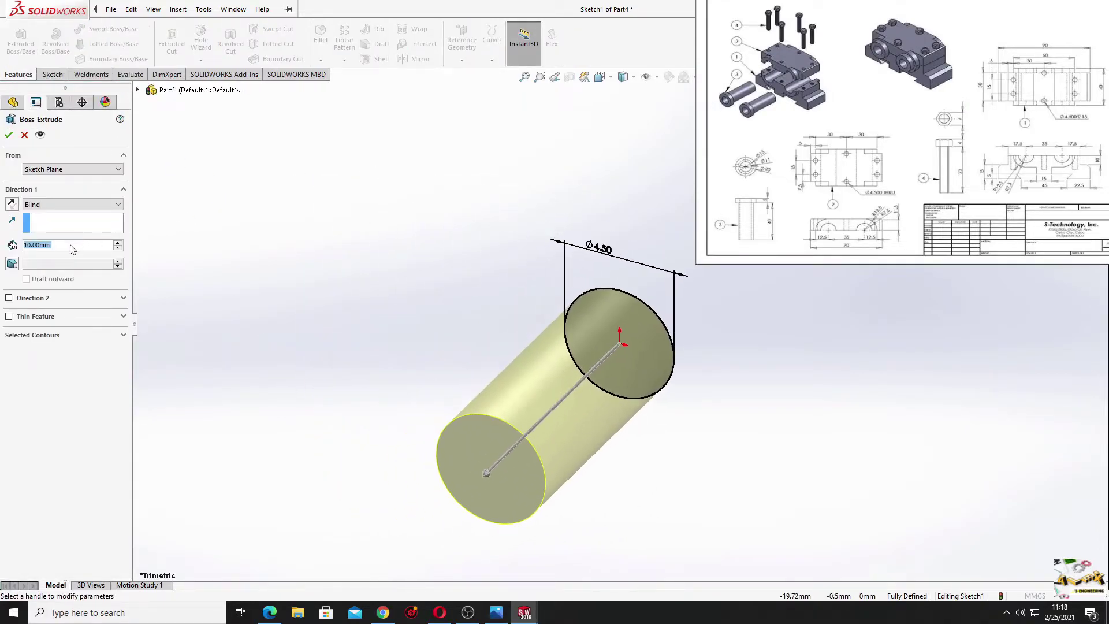
pyautogui.write('25')
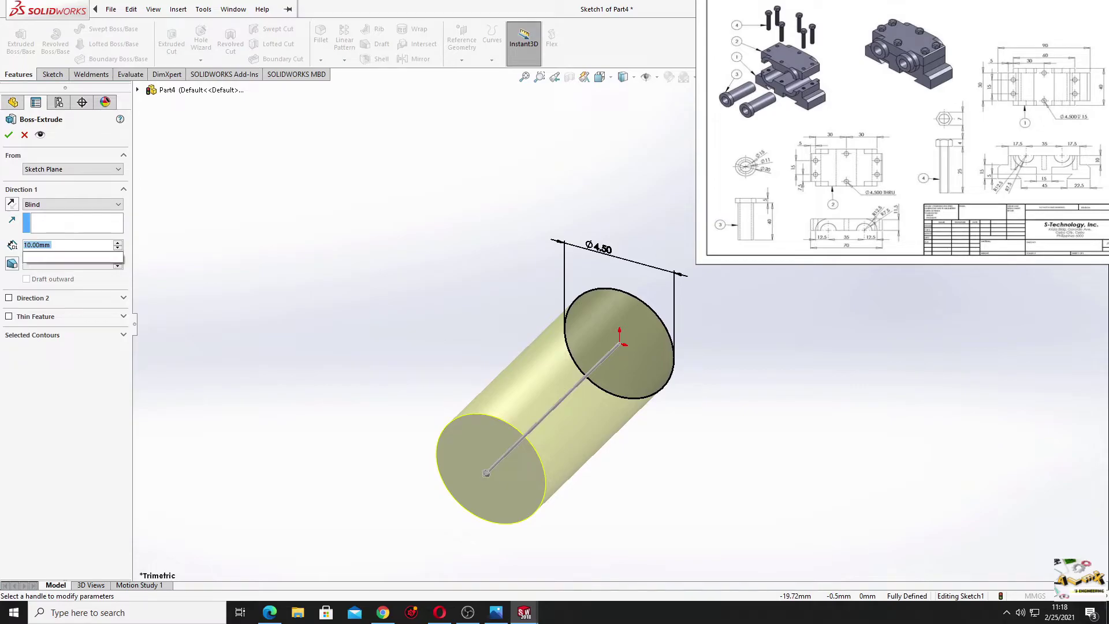
pyautogui.press('Return')
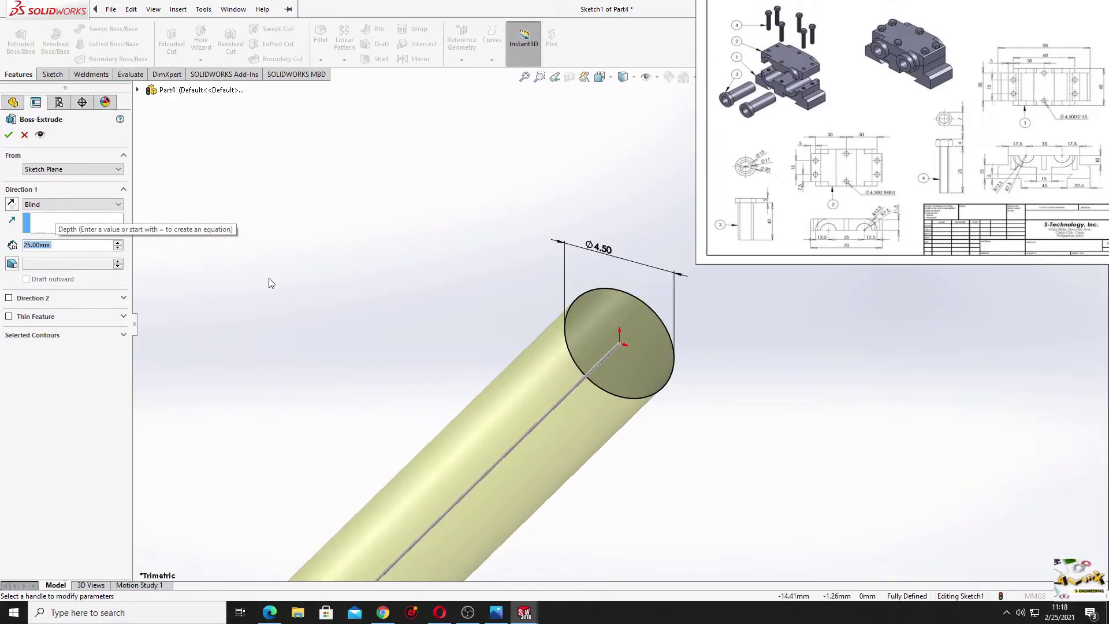
# Accept the 25 mm extrusion and apply a plain white scene background.
pyautogui.press('f')
pyautogui.click(8, 136)
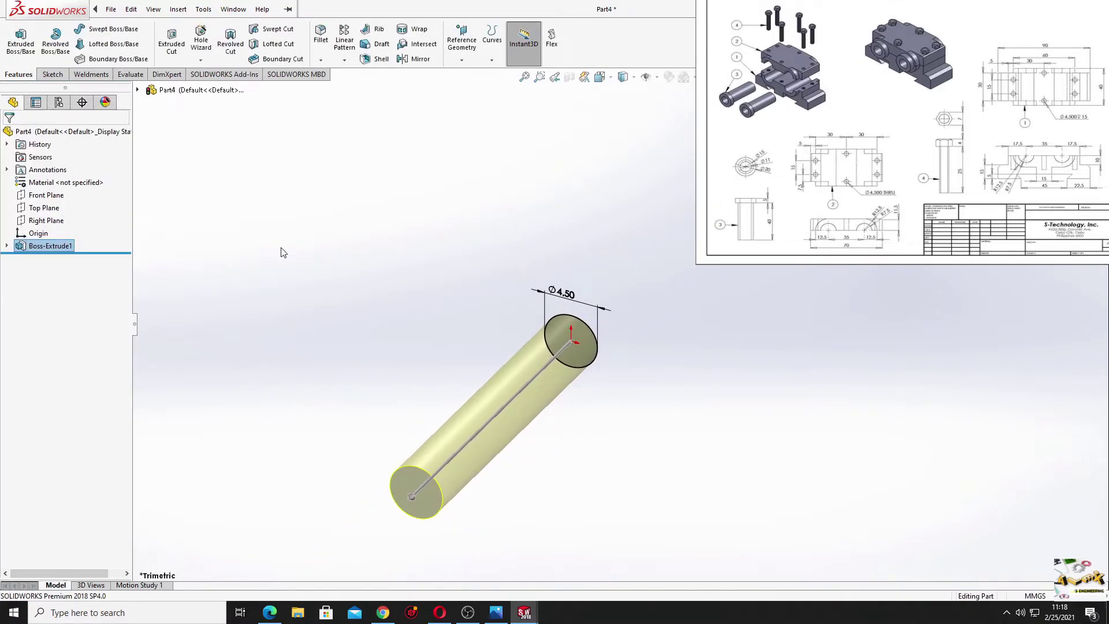
pyautogui.click(683, 77)
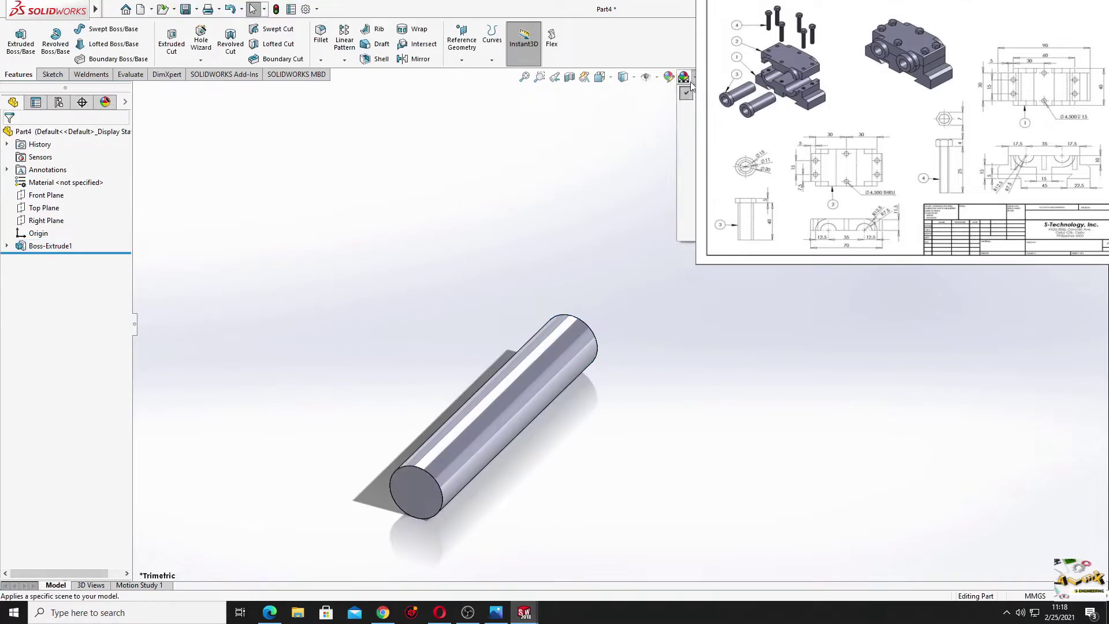
pyautogui.click(578, 173)
# Start a sketch on the rod's end face and view it face-on.
pyautogui.click(411, 490)
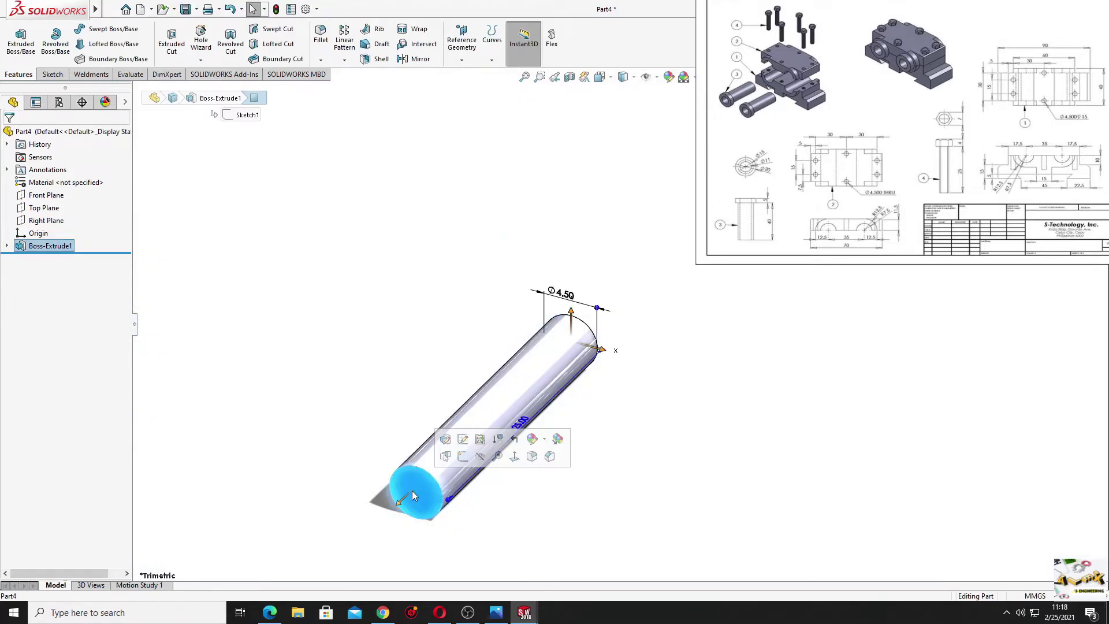
pyautogui.click(452, 467)
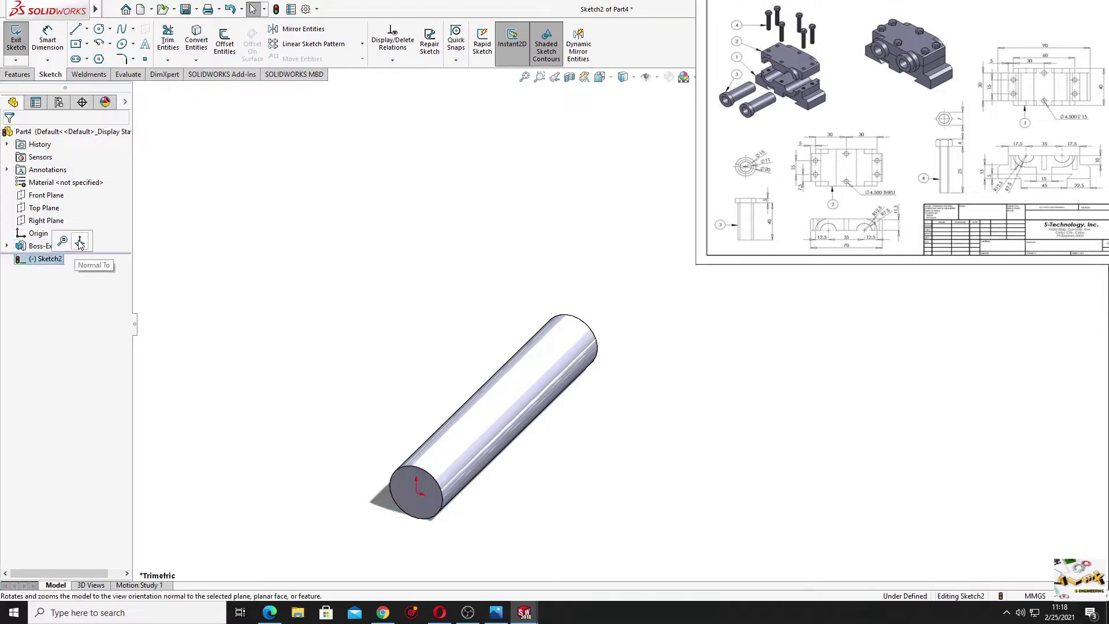
pyautogui.keyDown('ctrl'); pyautogui.moveTo(462, 314); pyautogui.dragTo(235, 364, button='middle'); pyautogui.keyUp('ctrl')
pyautogui.scroll(2, 315, 387)
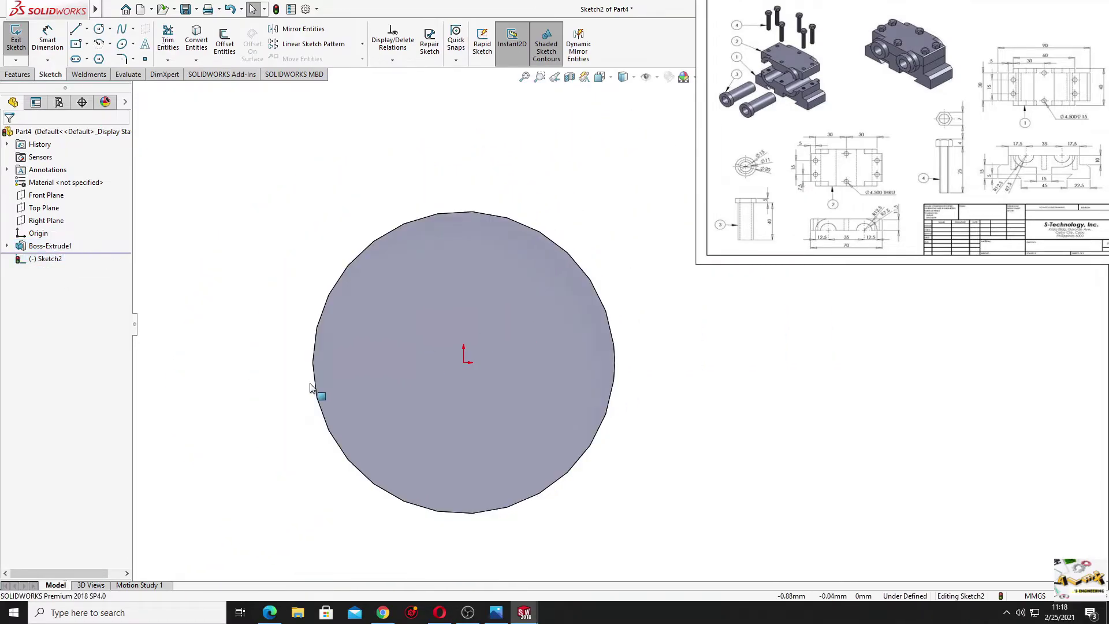
pyautogui.click(98, 59)
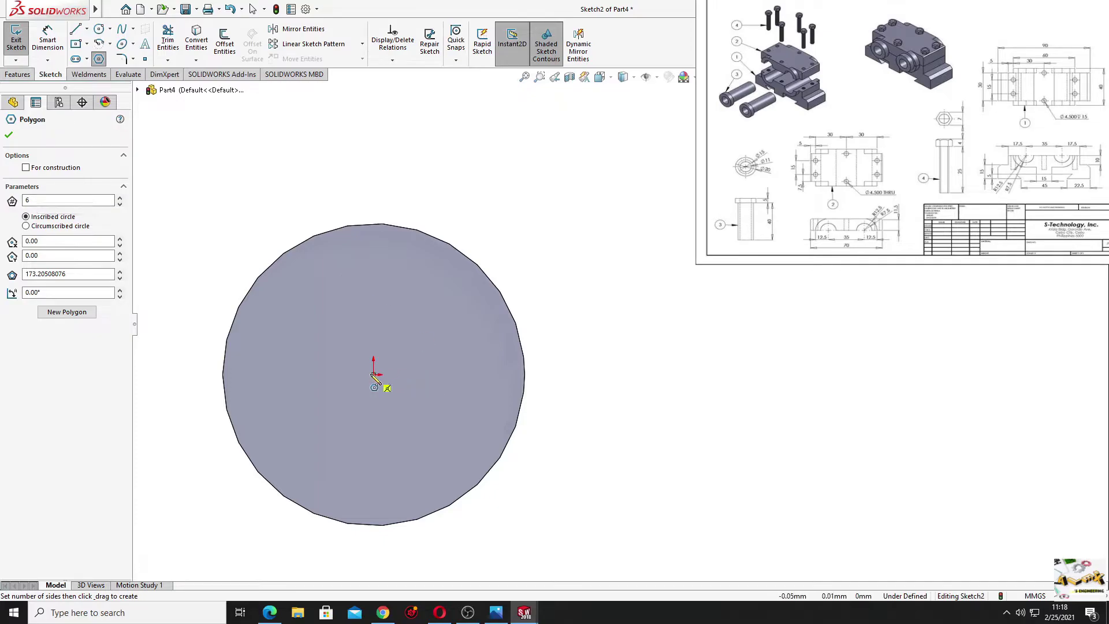
# Draw a hexagon centred on the origin with parallel, horizontal top and bottom edges.
pyautogui.moveTo(375, 374)
pyautogui.mouseDown()
pyautogui.moveTo(528, 519)
pyautogui.moveTo(601, 373)
pyautogui.mouseUp()
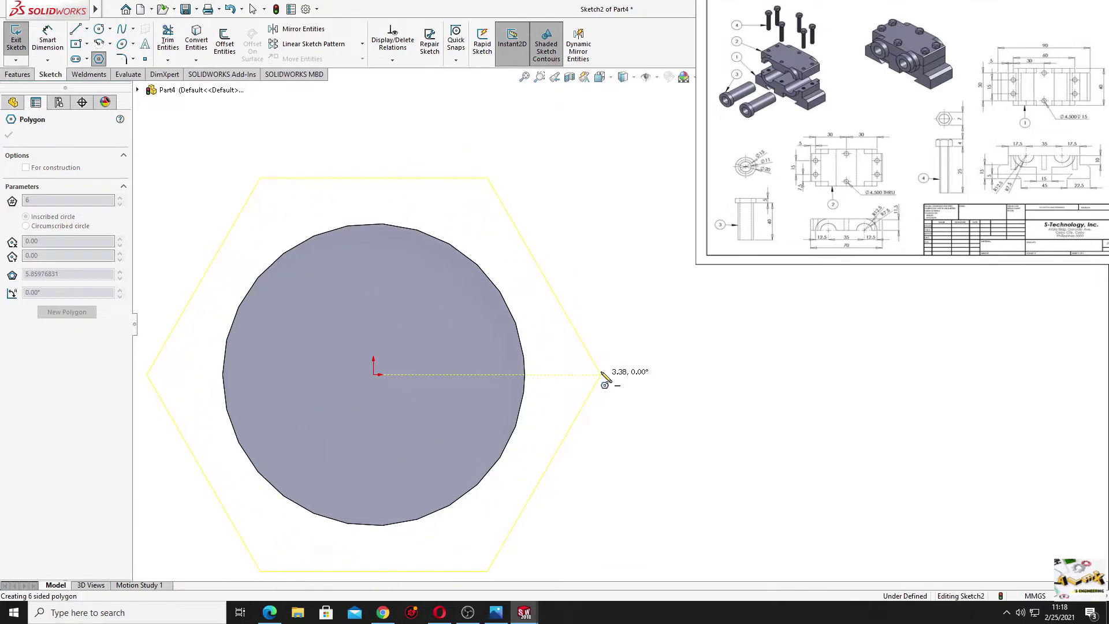
pyautogui.rightClick(648, 266)
pyautogui.click(679, 279)
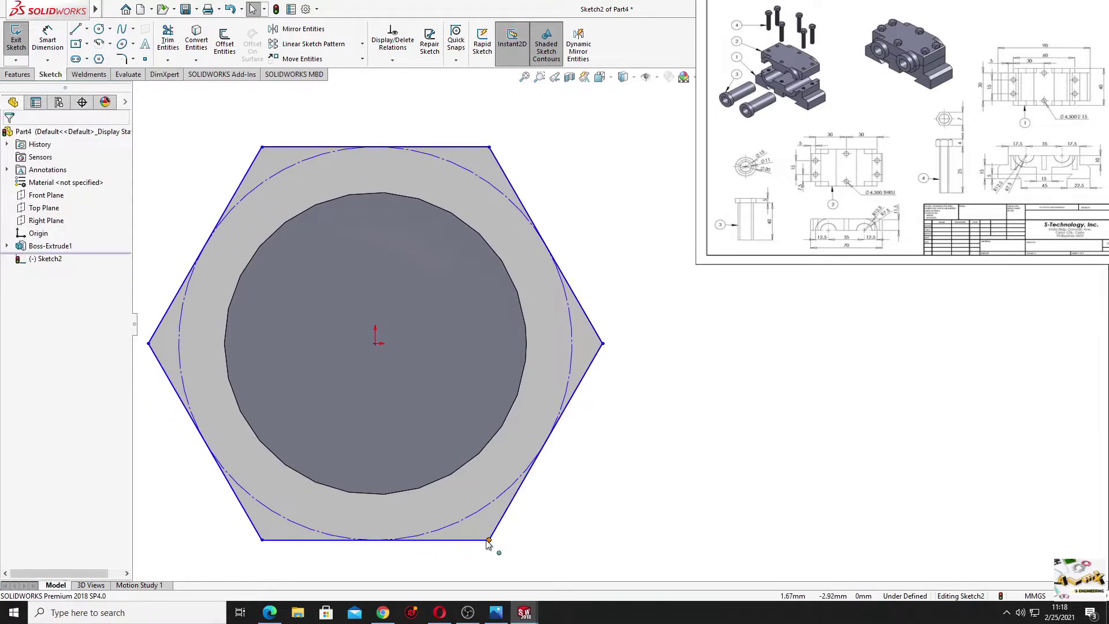
pyautogui.click(462, 540)
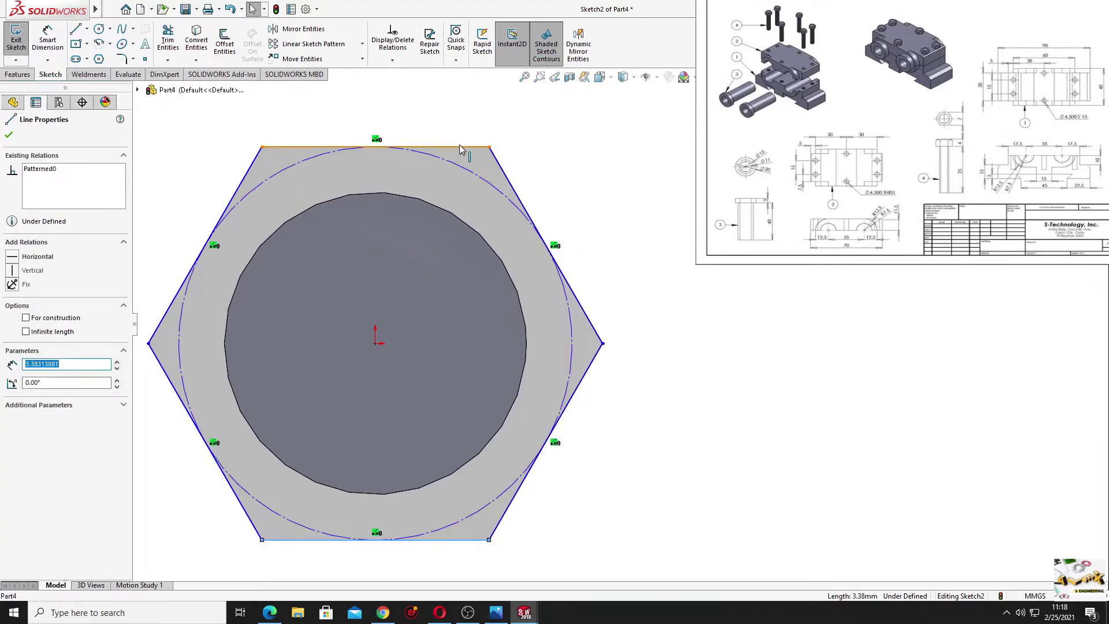
pyautogui.keyDown('ctrl'); pyautogui.click(460, 148); pyautogui.keyUp('ctrl')
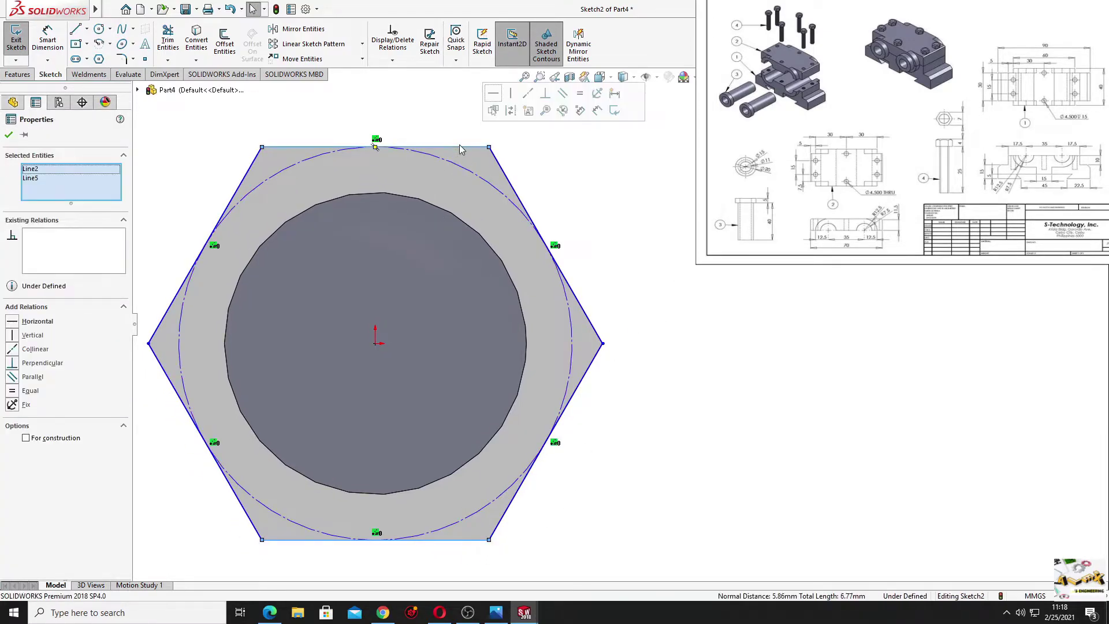
pyautogui.click(563, 95)
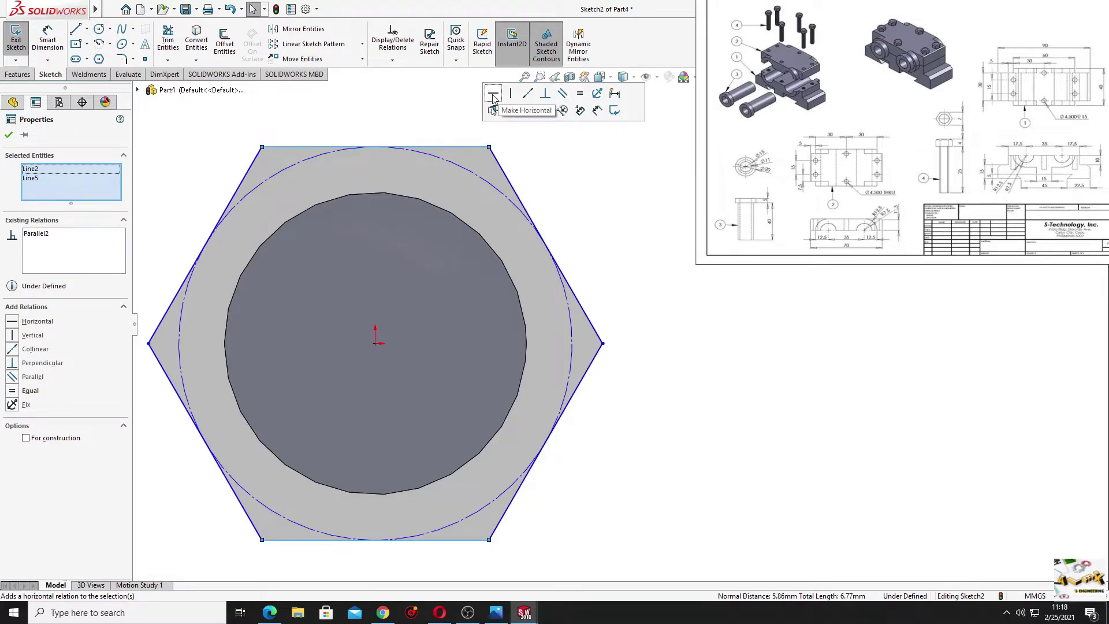
pyautogui.click(637, 282)
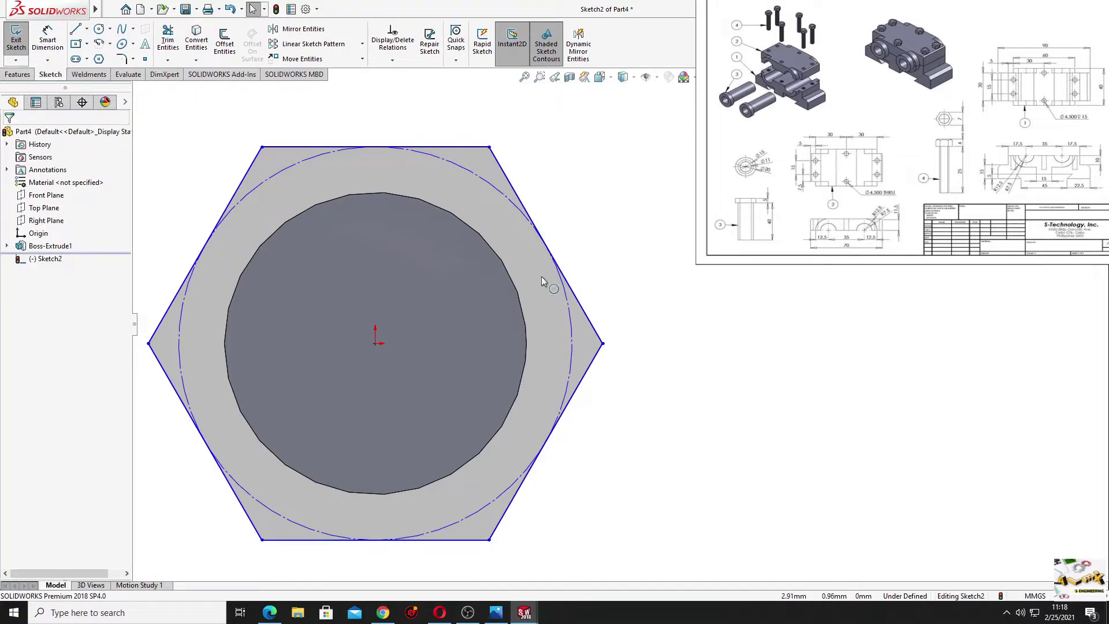
# Dimension the hexagon 7.00 across the top and bottom flats.
pyautogui.click(47, 41)
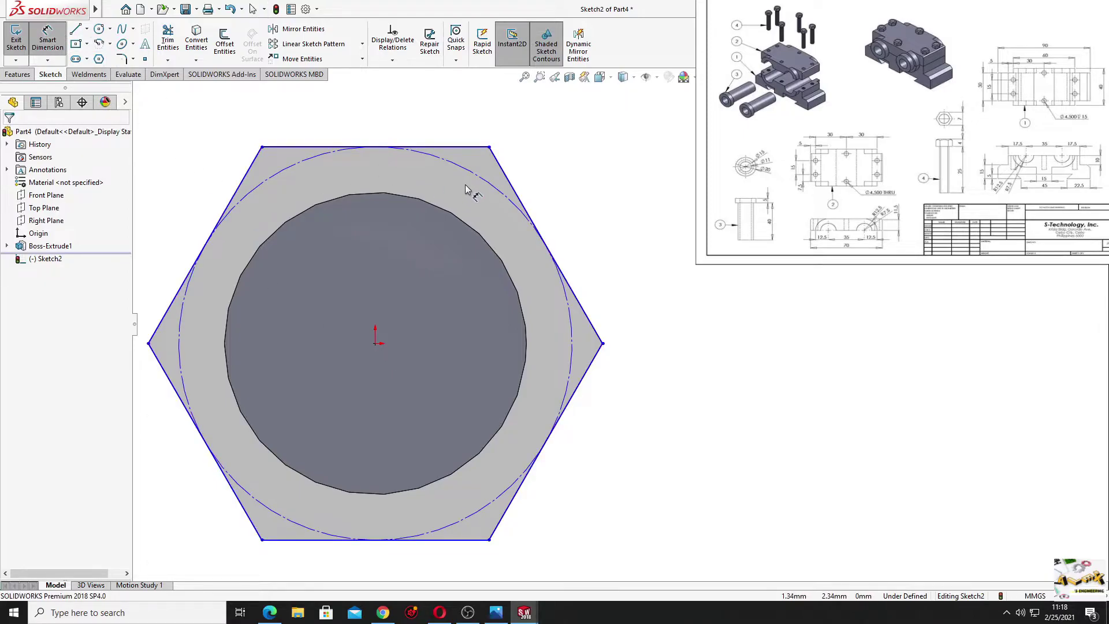
pyautogui.click(462, 148)
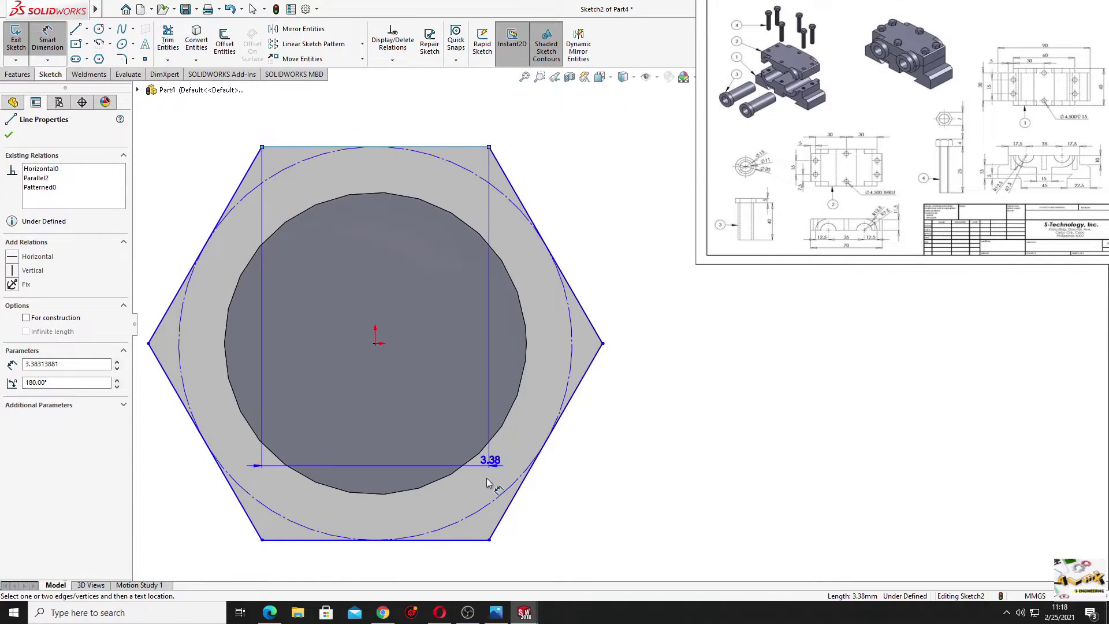
pyautogui.click(470, 539)
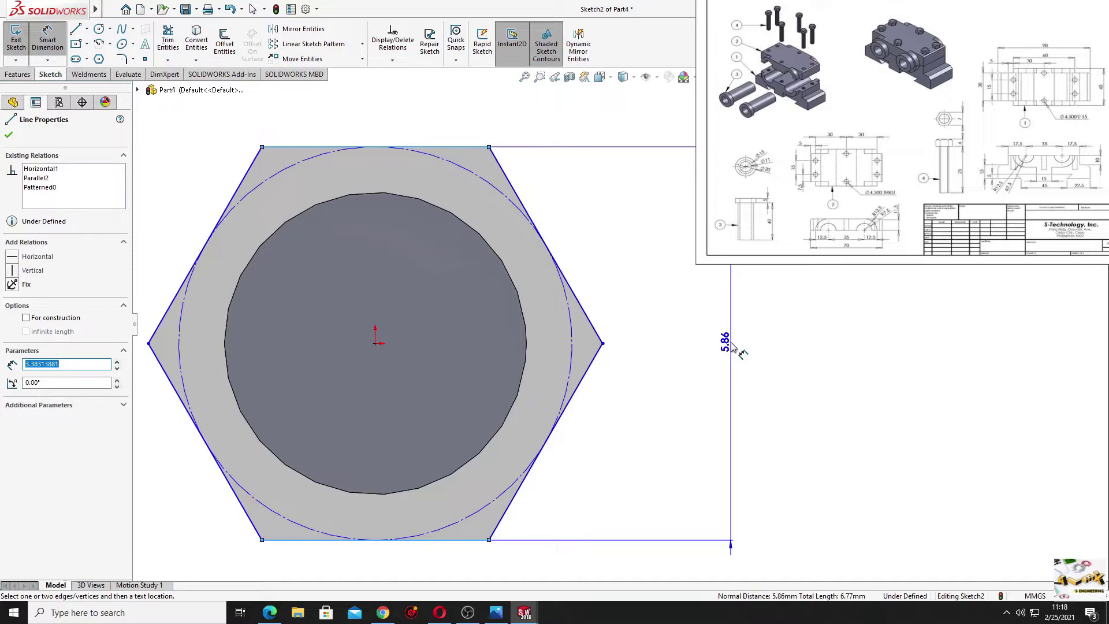
pyautogui.click(732, 345)
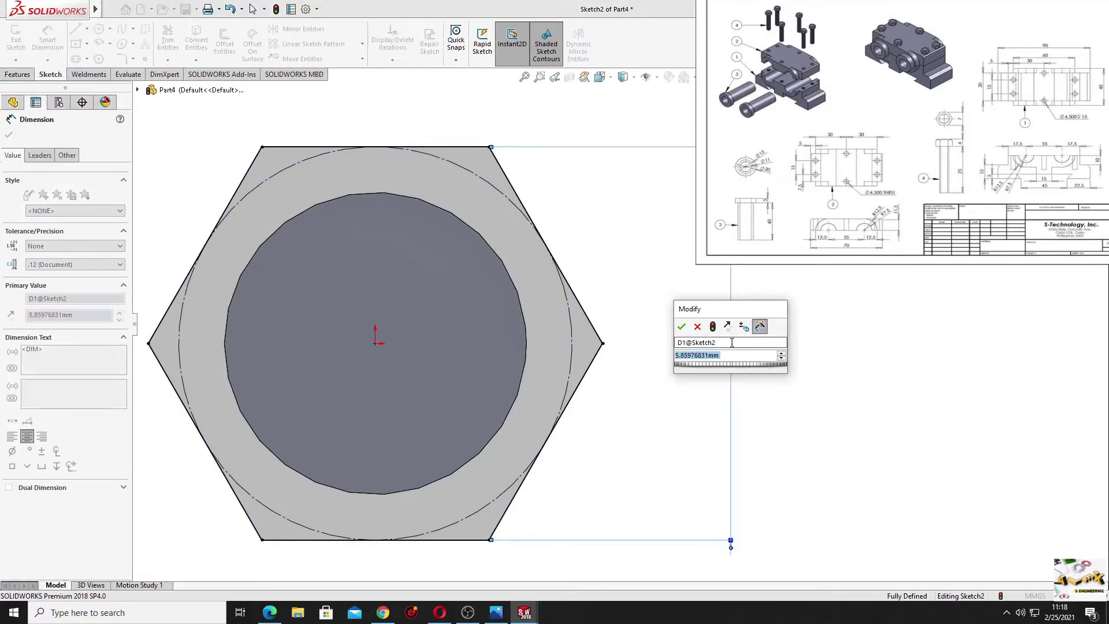
pyautogui.write('7')
pyautogui.press('Return')
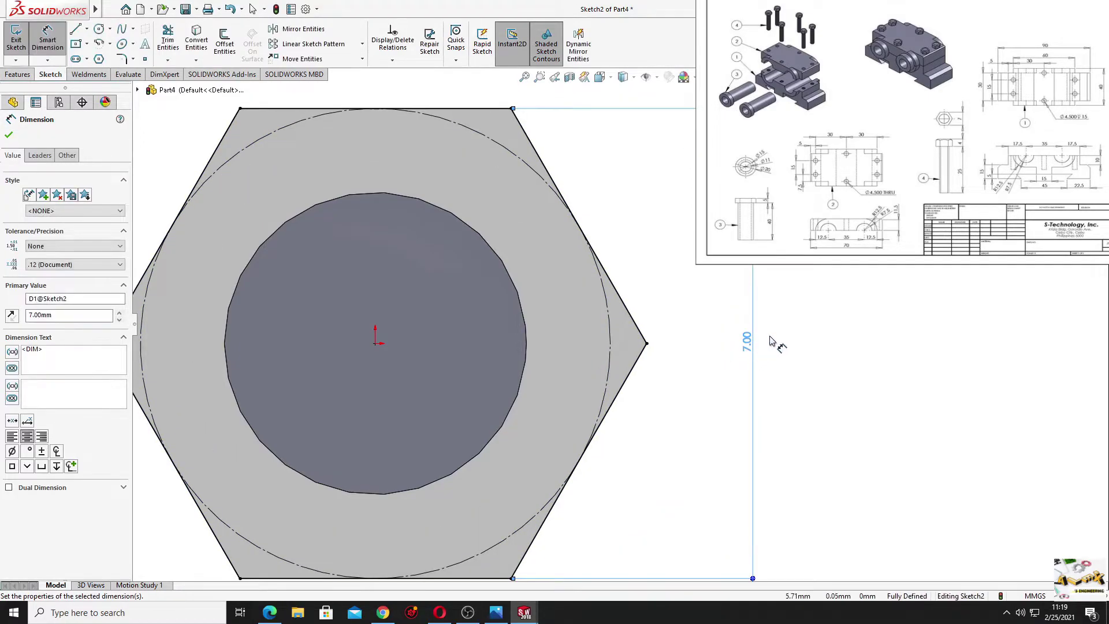
pyautogui.click(806, 322)
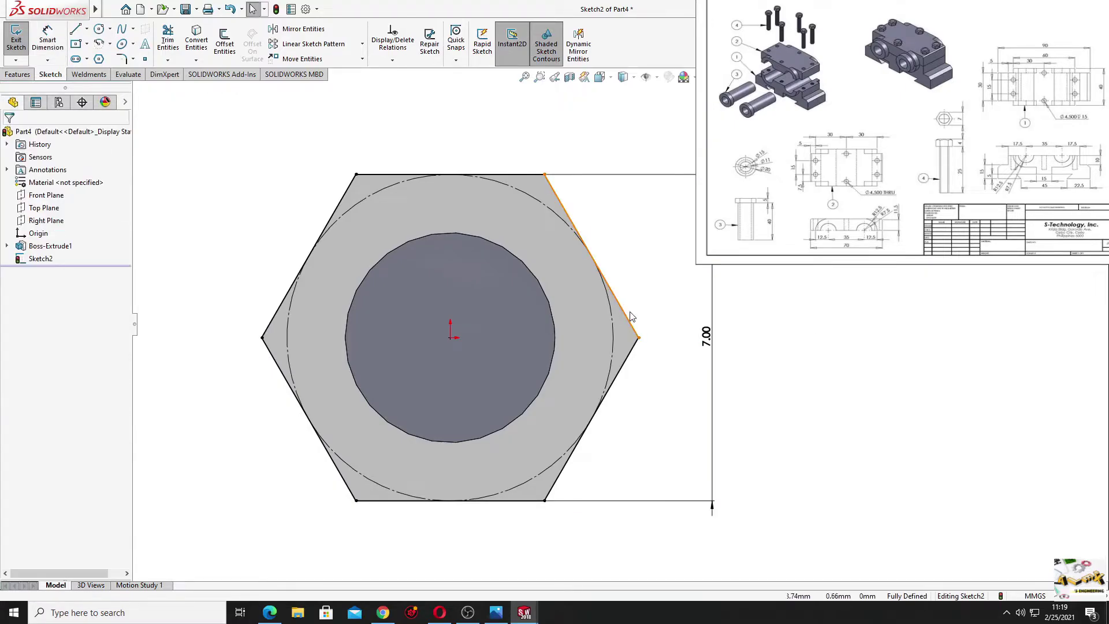
pyautogui.moveTo(628, 314)
pyautogui.mouseDown(button='middle')
pyautogui.moveTo(583, 356)
pyautogui.moveTo(463, 364)
pyautogui.mouseUp(button='middle')
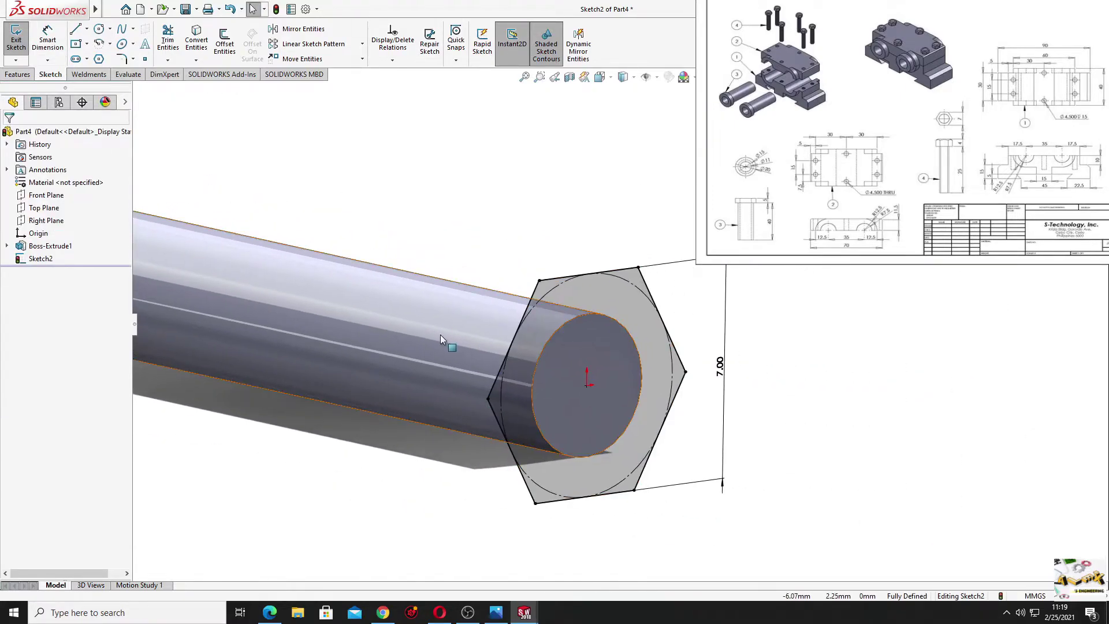
# Extrude the hexagon sketch 4 mm as Boss-Extrude2, forming the bolt head on the rod.
pyautogui.click(17, 74)
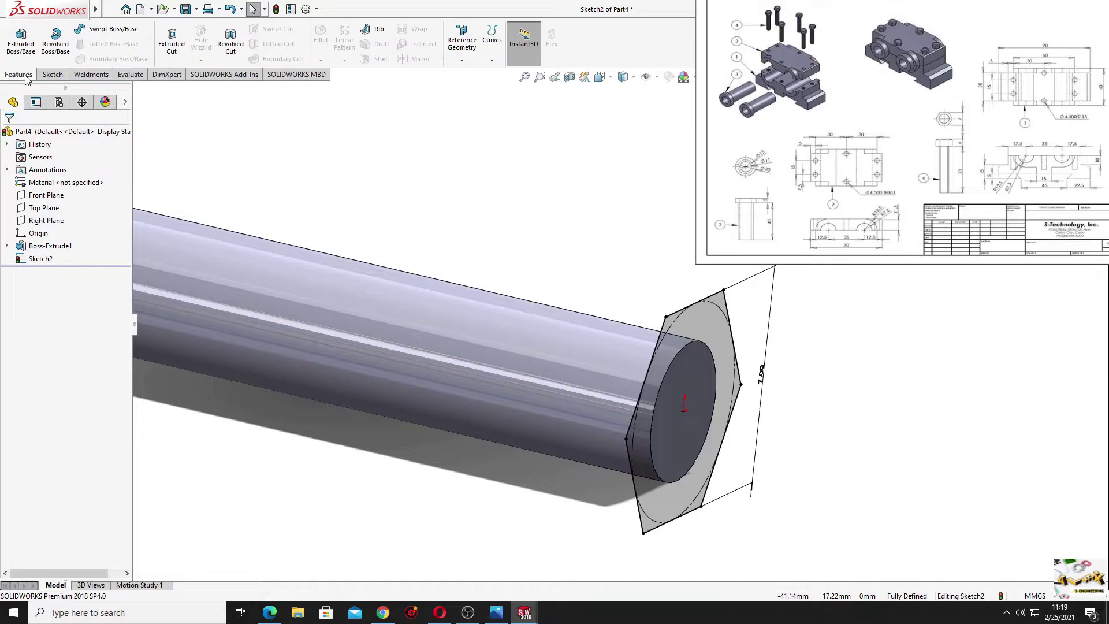
pyautogui.click(21, 41)
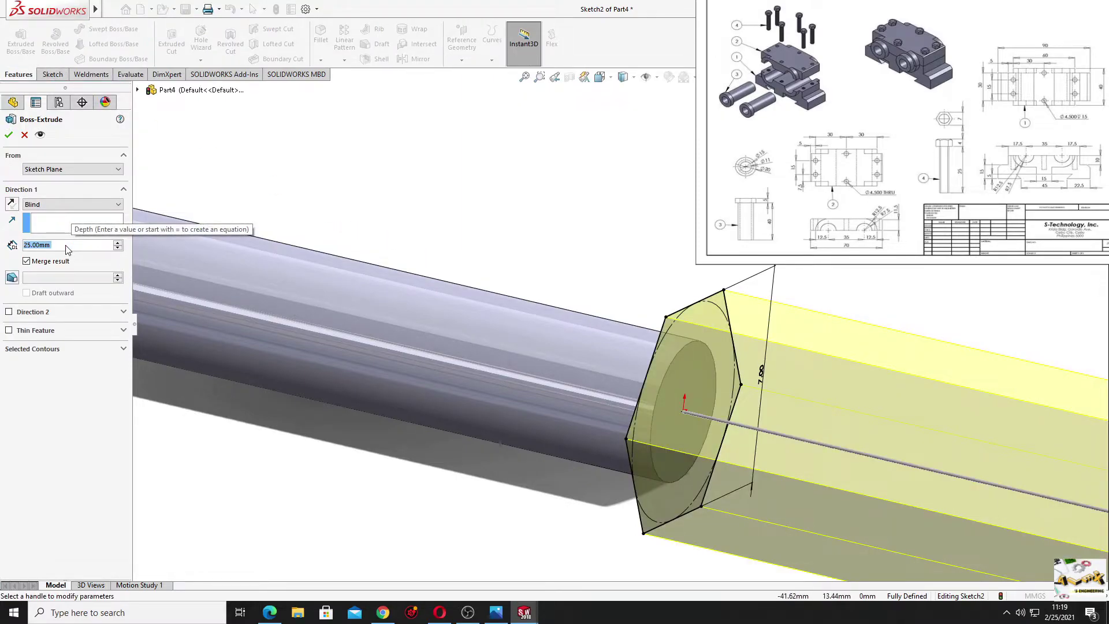
pyautogui.write('4')
pyautogui.press('Return')
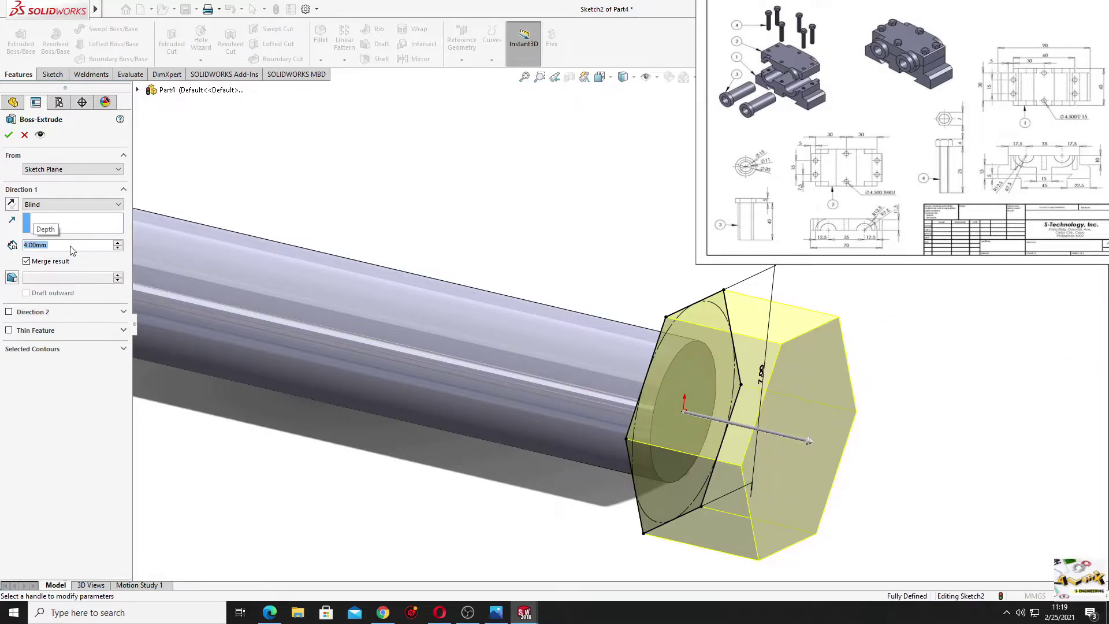
pyautogui.click(9, 135)
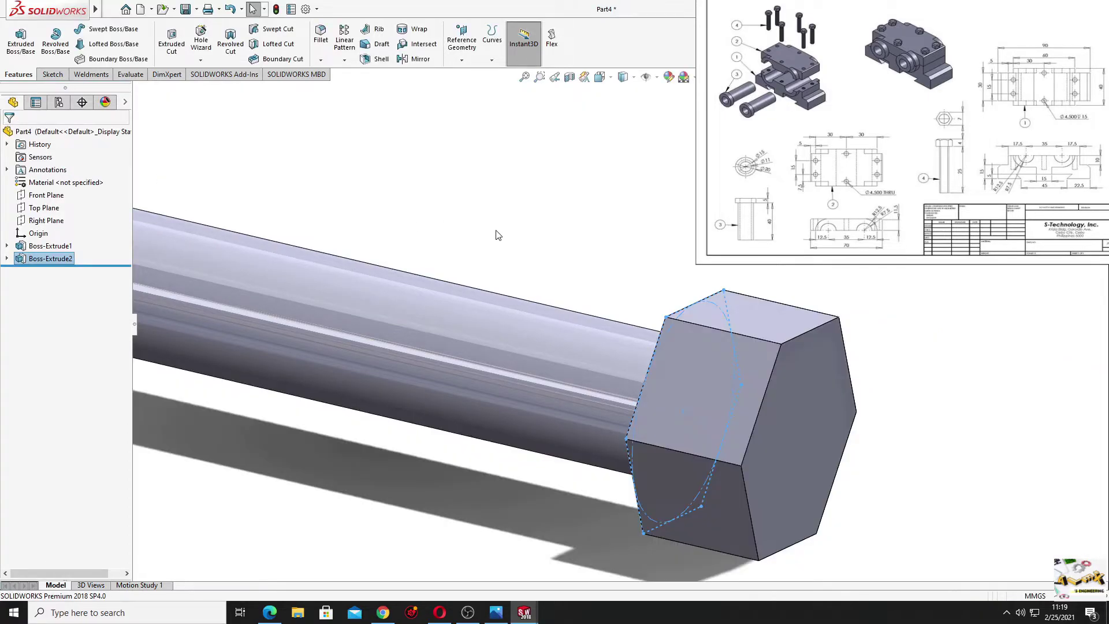
pyautogui.moveTo(574, 317)
pyautogui.mouseDown(button='middle')
pyautogui.moveTo(641, 409)
pyautogui.moveTo(495, 310)
pyautogui.moveTo(497, 387)
pyautogui.moveTo(410, 440)
pyautogui.mouseUp(button='middle')
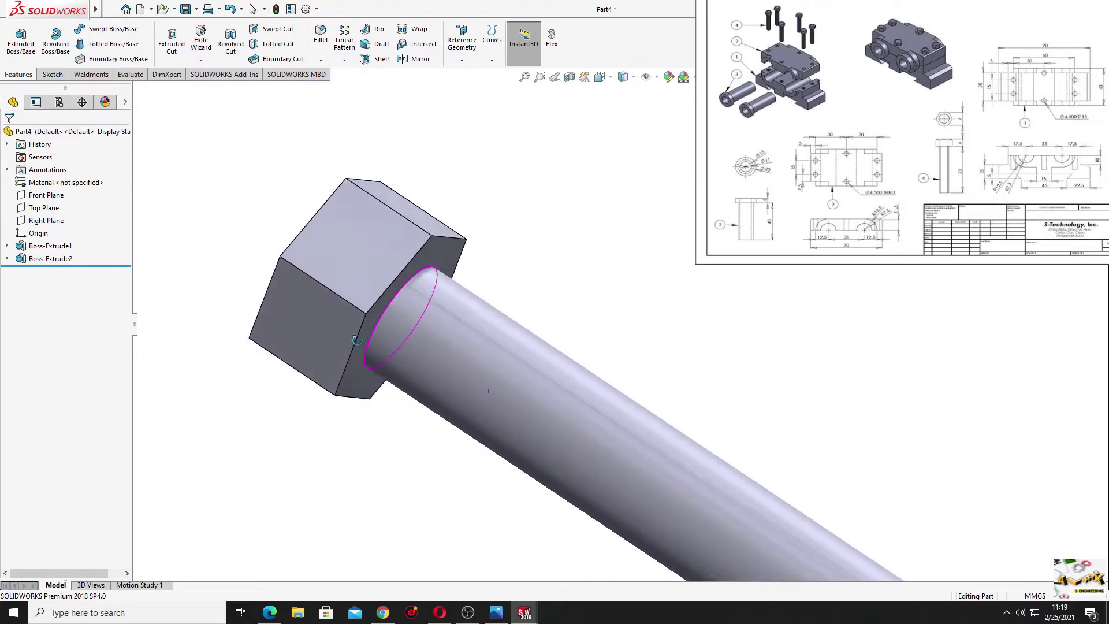
pyautogui.moveTo(368, 335); pyautogui.dragTo(389, 383, button='middle')
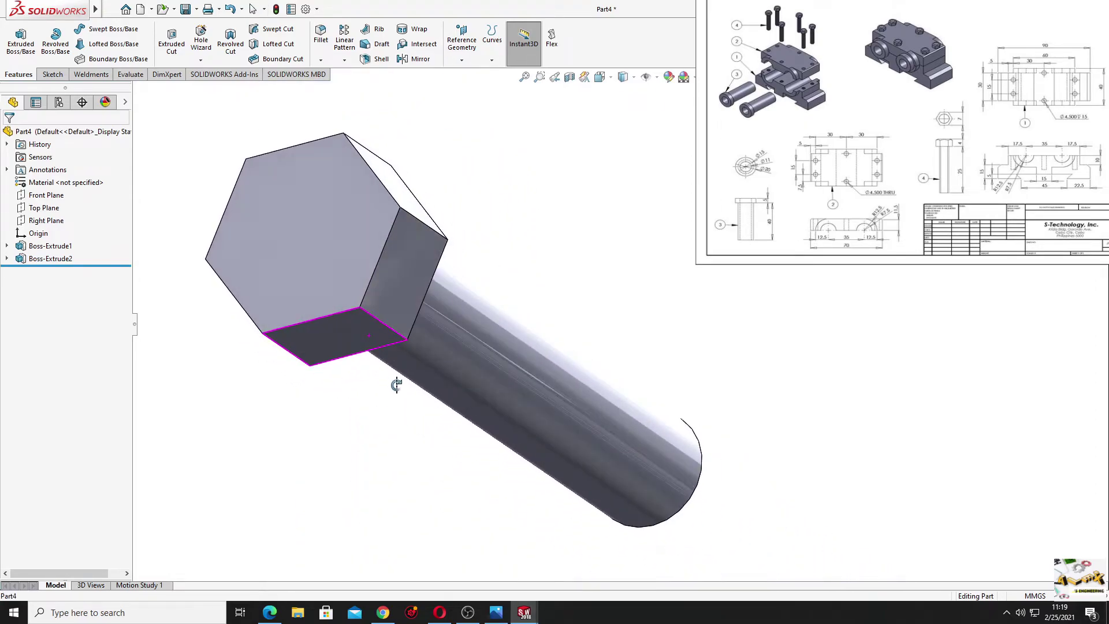
# Start a sketch on the bolt's Top Plane and view it normal to the screen.
pyautogui.click(48, 209)
pyautogui.hotkey('ctrl', '7')
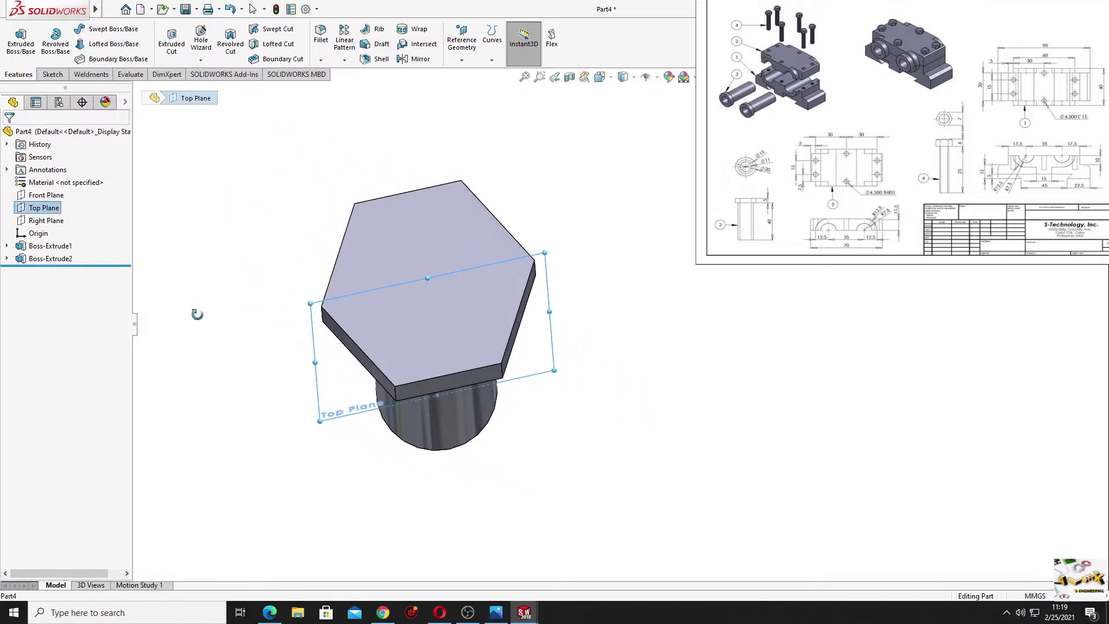
pyautogui.click(44, 209)
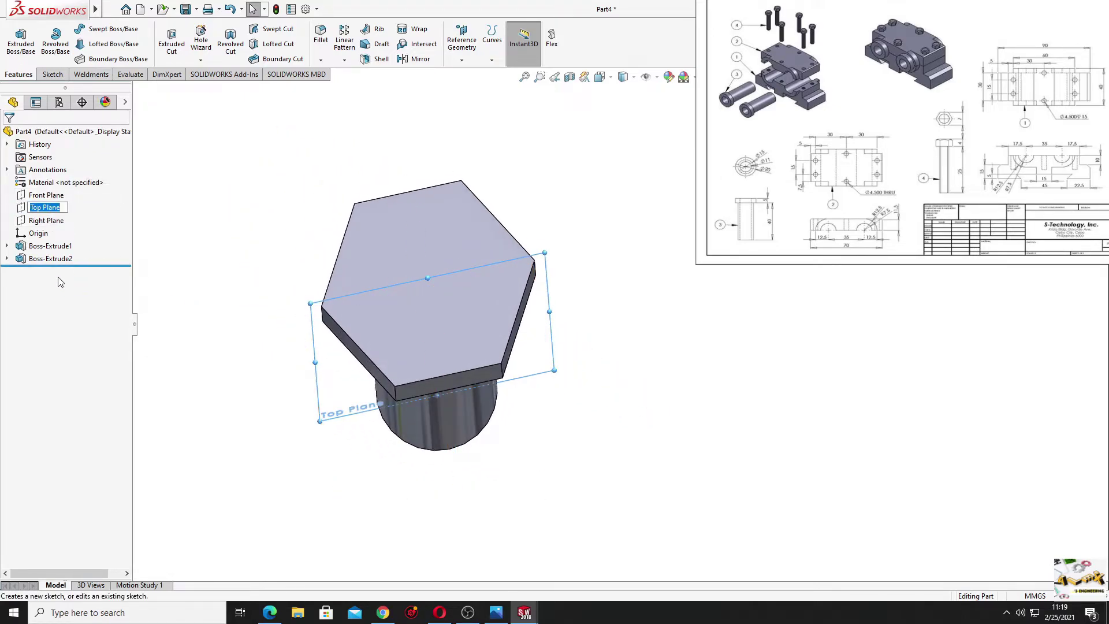
pyautogui.click(44, 207)
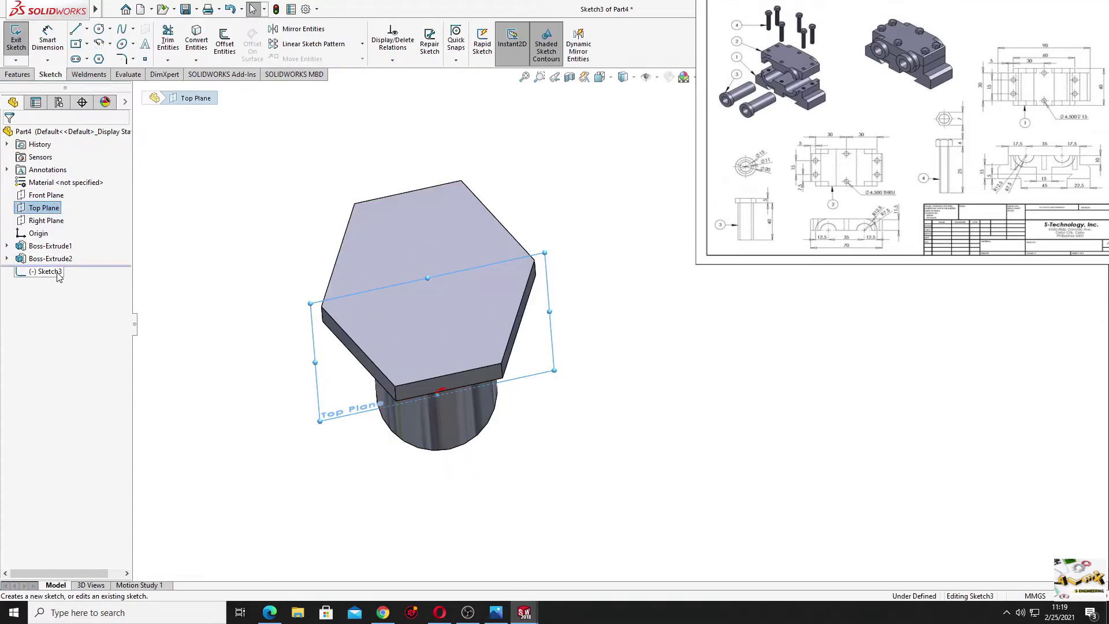
pyautogui.click(85, 258)
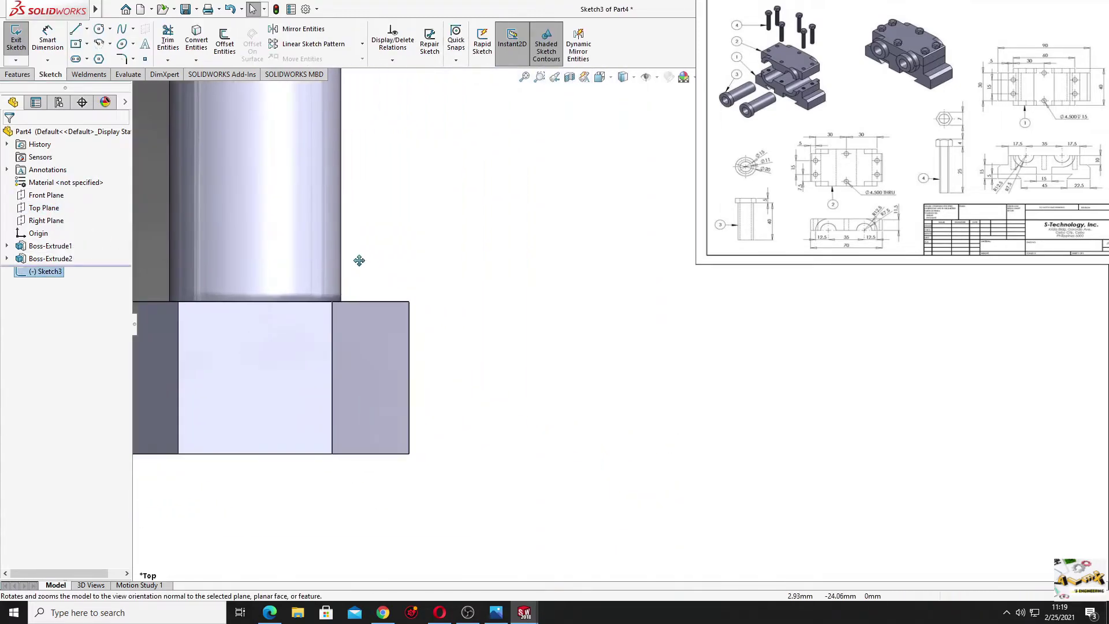
pyautogui.keyDown('ctrl'); pyautogui.moveTo(451, 243); pyautogui.dragTo(495, 240, button='middle'); pyautogui.keyUp('ctrl')
pyautogui.scroll(-2, 520, 289)
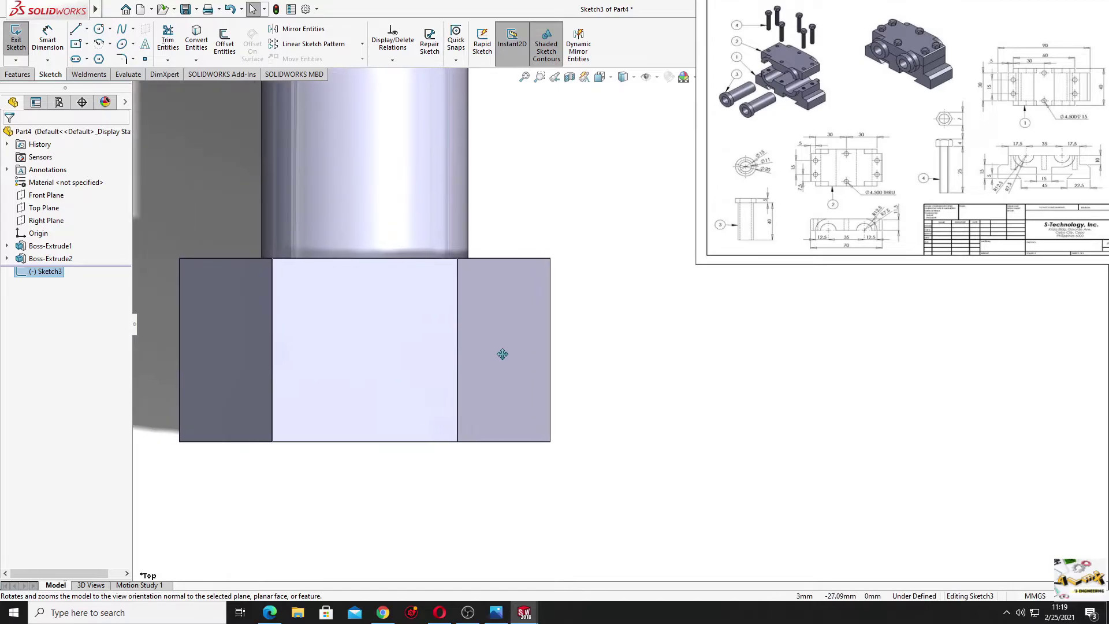
# Draw a 3 Point Arc across the bolt head's corner.
pyautogui.click(110, 44)
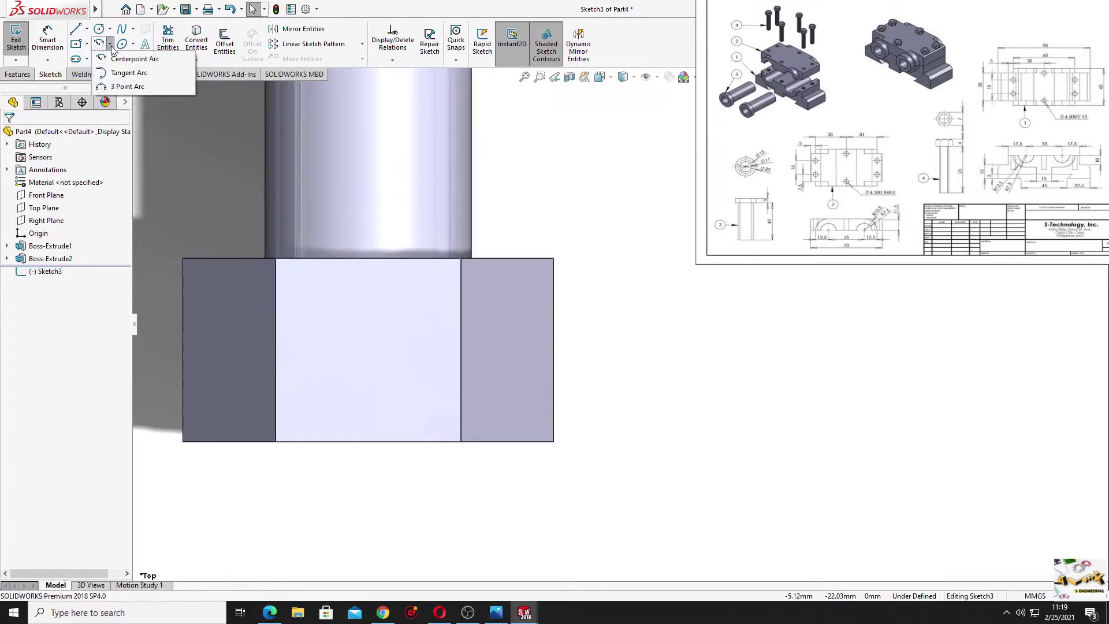
pyautogui.click(129, 86)
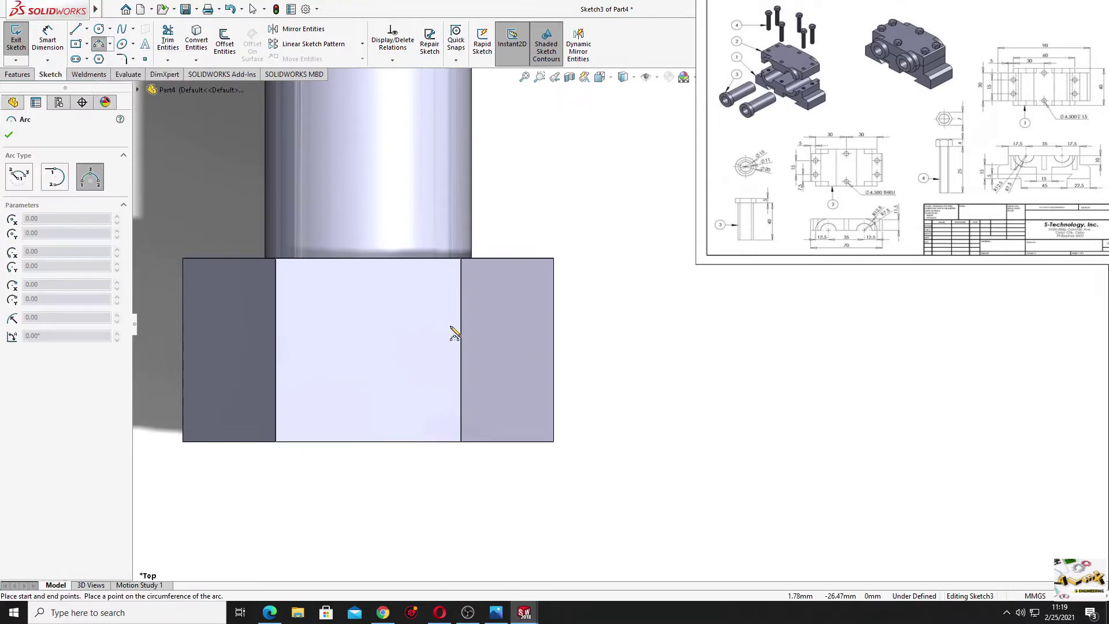
pyautogui.click(554, 407)
pyautogui.click(550, 439)
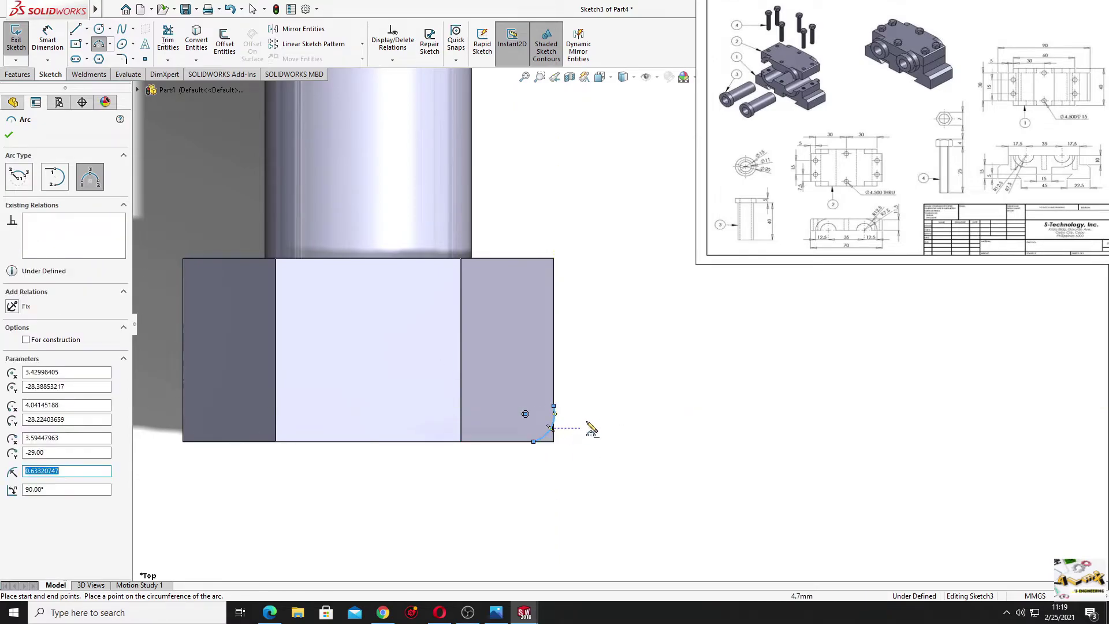
pyautogui.rightClick(613, 345)
pyautogui.click(628, 397)
# Dimension the corner arc to radius 0.70.
pyautogui.click(47, 39)
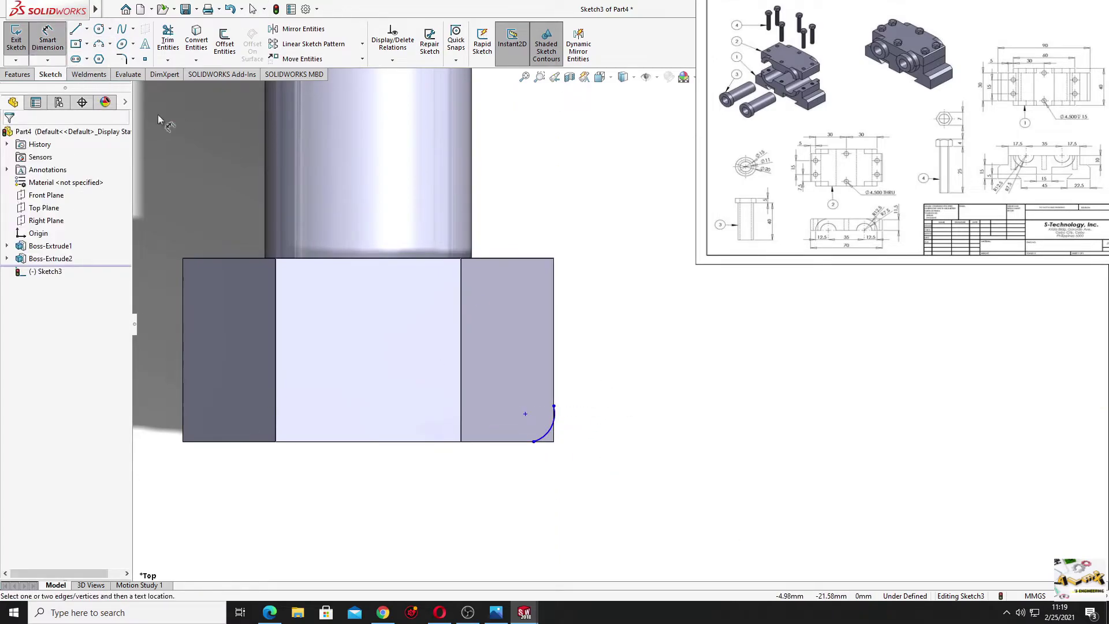
pyautogui.click(552, 432)
pyautogui.click(621, 416)
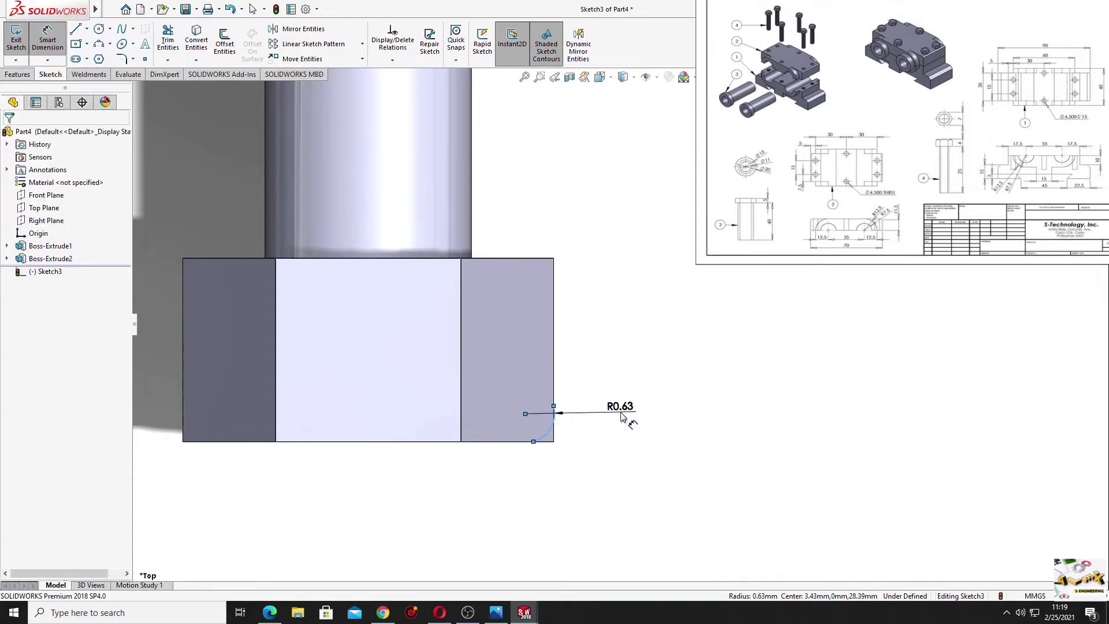
pyautogui.write('0')
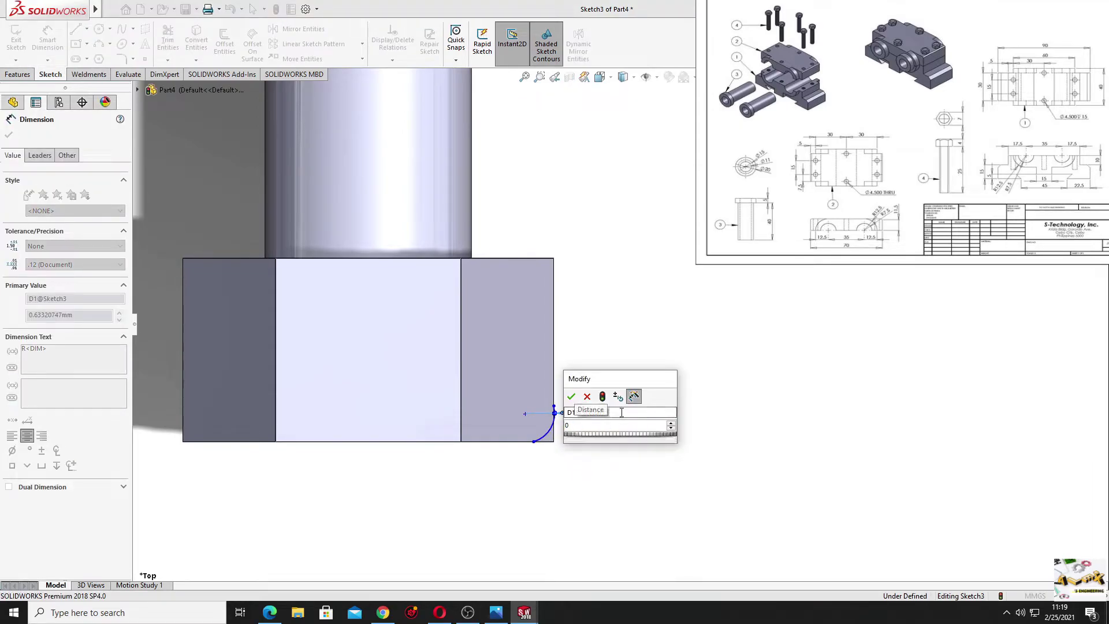
pyautogui.write('.7')
pyautogui.press('Return')
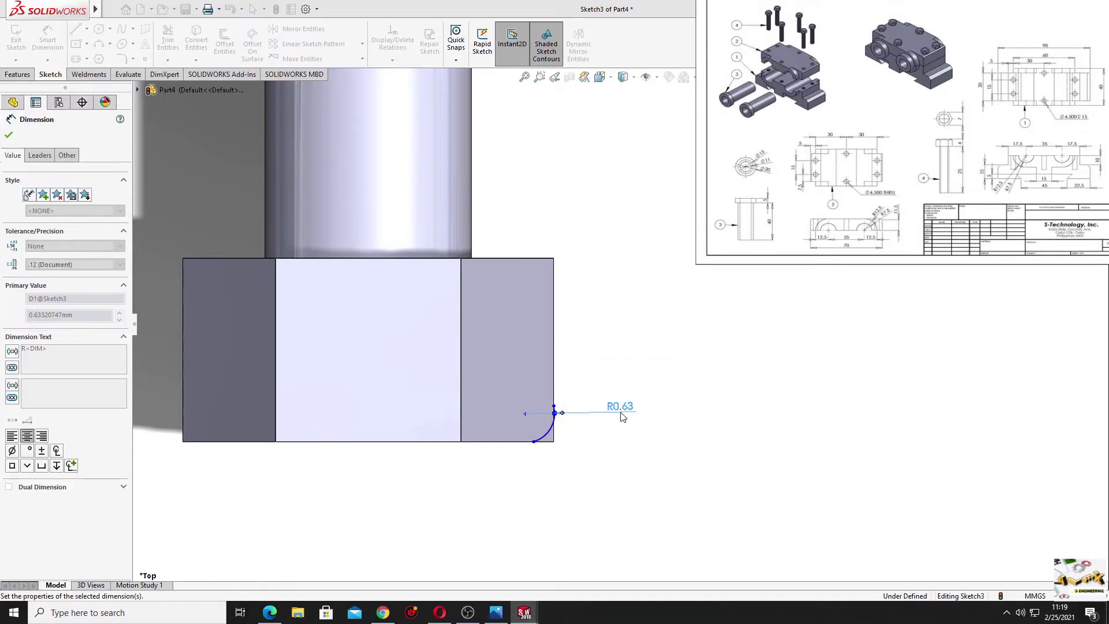
pyautogui.click(605, 457)
pyautogui.scroll(-3, 600, 456)
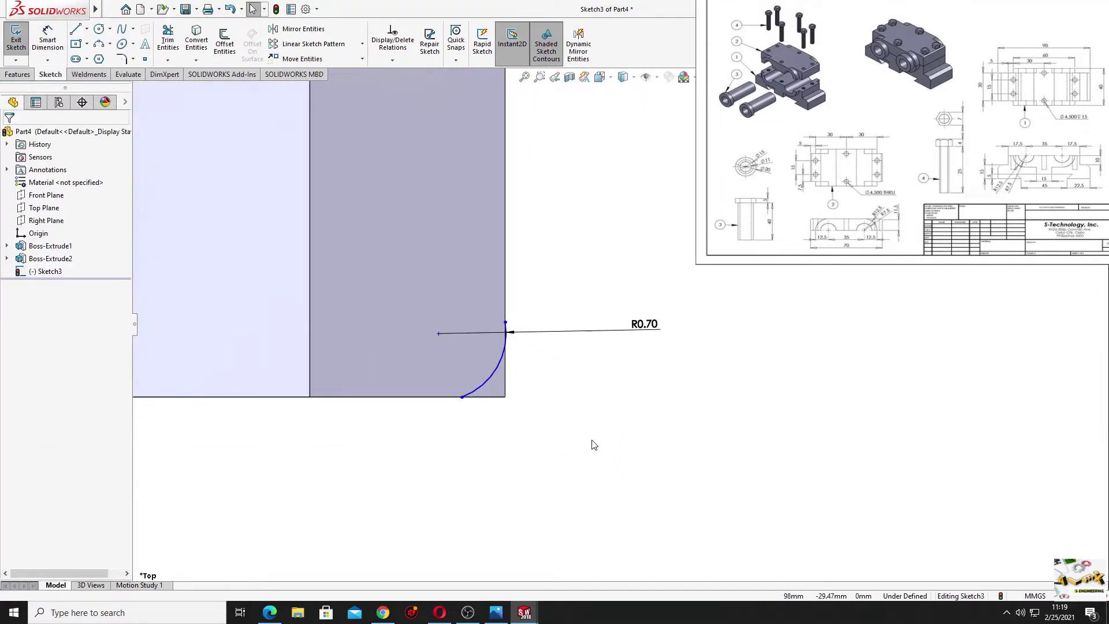
# Make the arc tangent to both the bottom edge and the right edge.
pyautogui.click(478, 391)
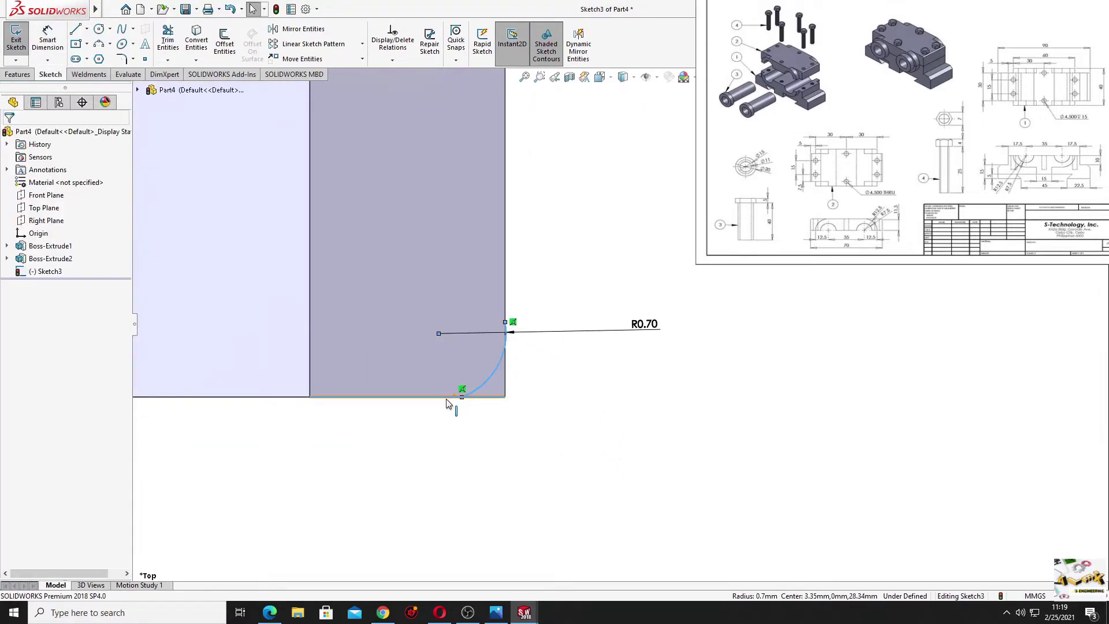
pyautogui.keyDown('ctrl'); pyautogui.click(451, 397); pyautogui.keyUp('ctrl')
pyautogui.click(479, 347)
pyautogui.click(557, 415)
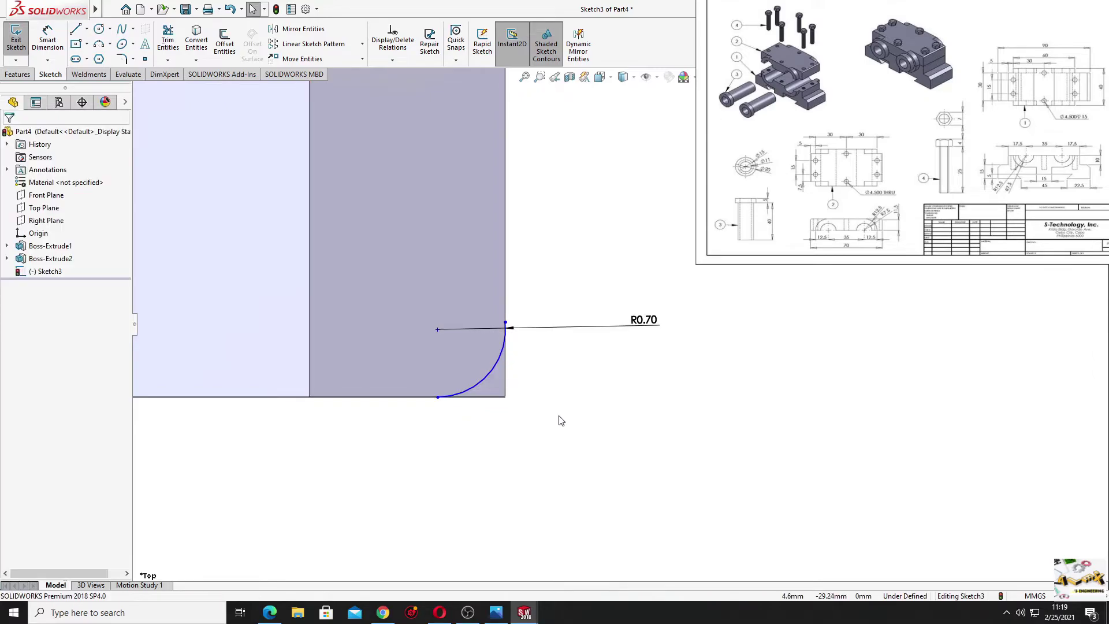
pyautogui.click(511, 359)
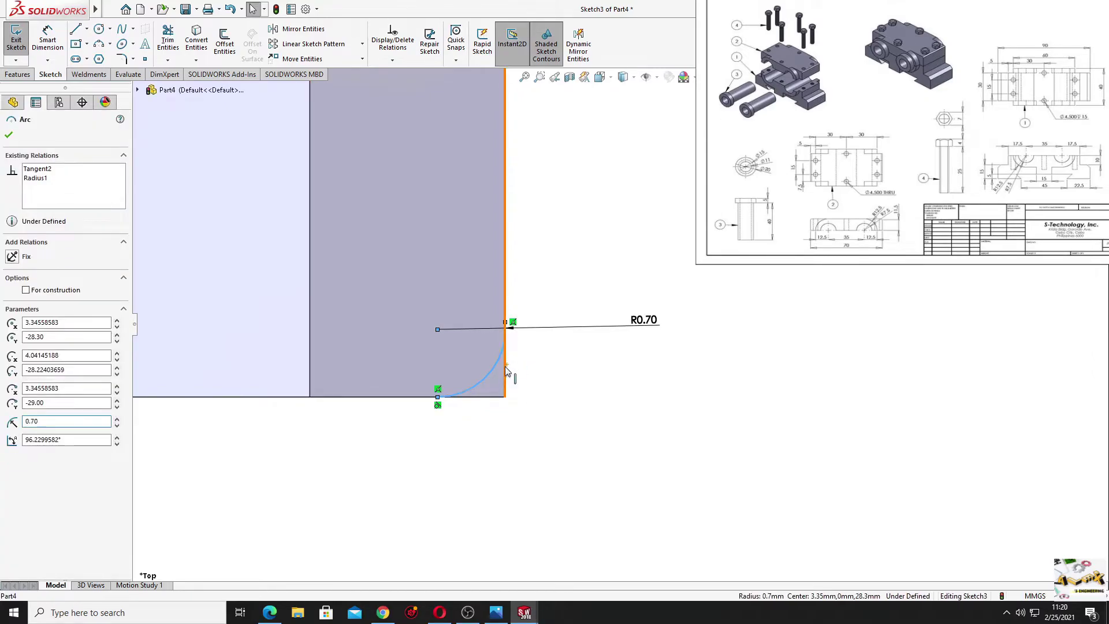
pyautogui.keyDown('ctrl'); pyautogui.click(506, 369); pyautogui.keyUp('ctrl')
pyautogui.click(537, 316)
pyautogui.click(573, 421)
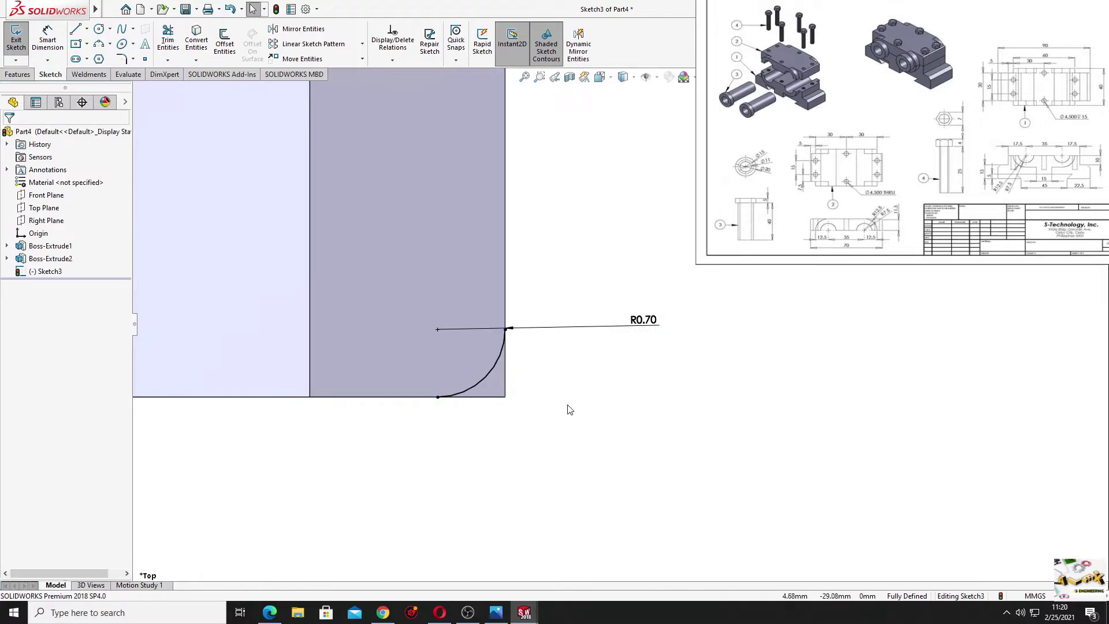
# Close the arc profile with lines down the corner and along the bottom edge.
pyautogui.click(75, 29)
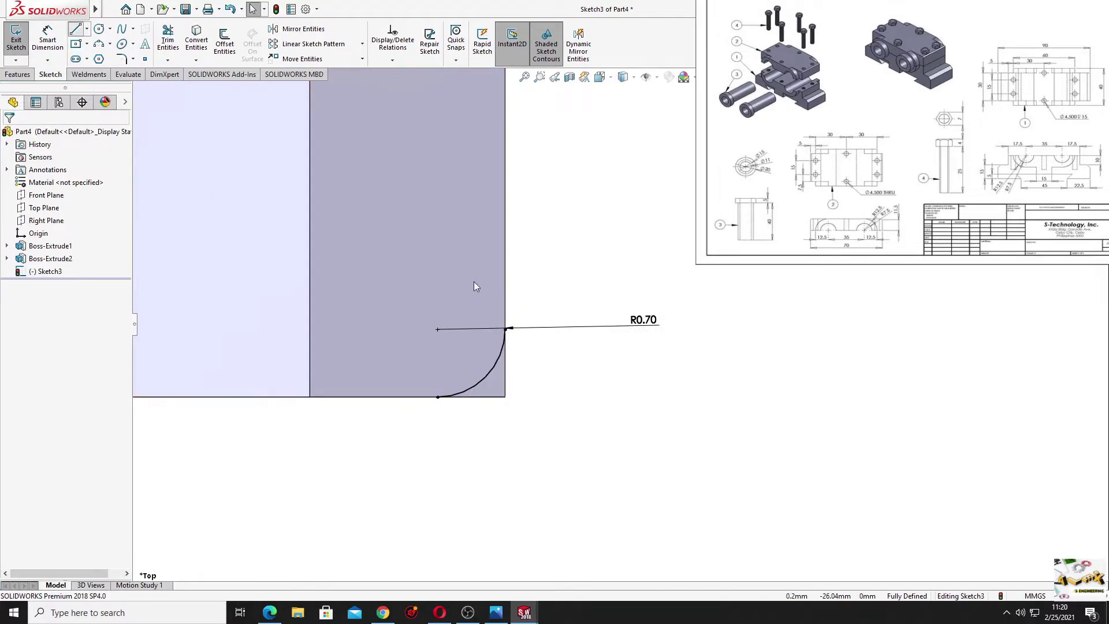
pyautogui.click(506, 330)
pyautogui.click(505, 397)
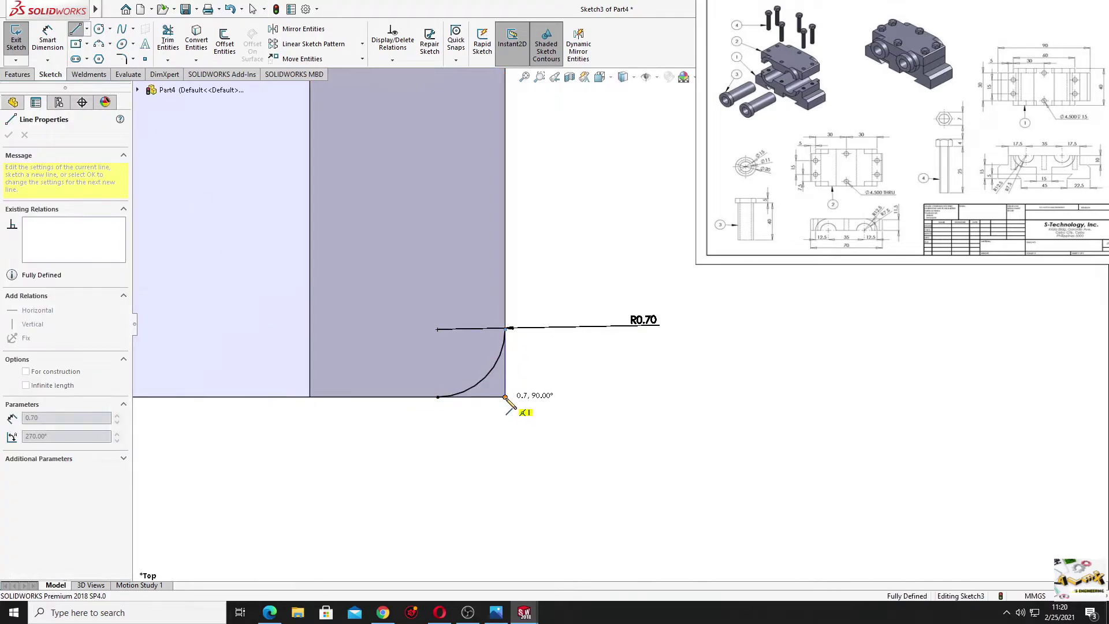
pyautogui.click(438, 398)
pyautogui.press('Escape')
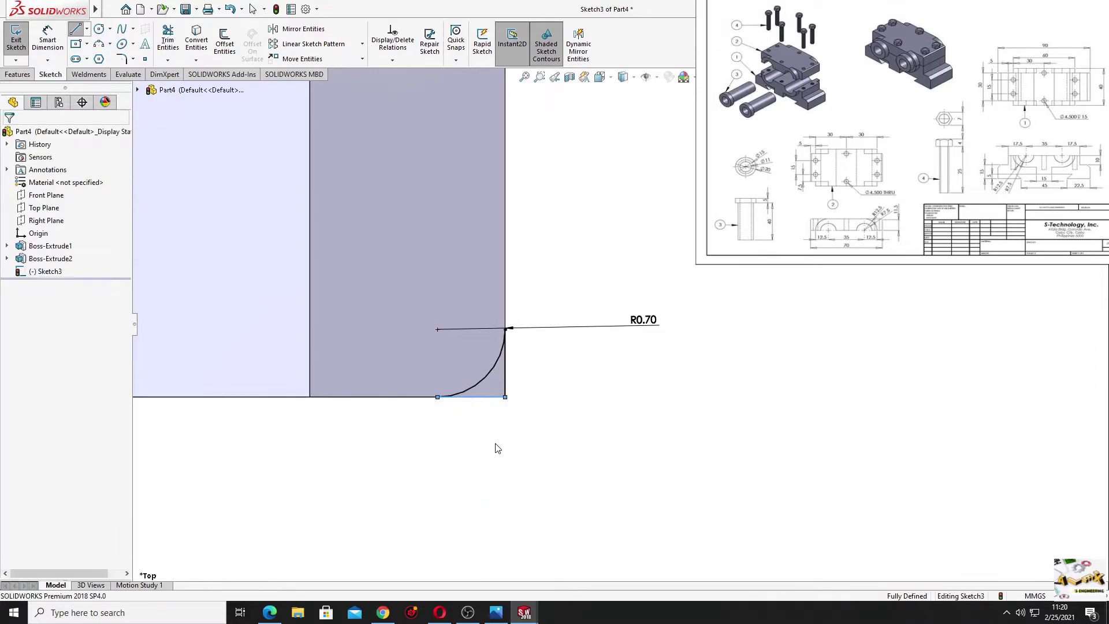
pyautogui.scroll(1, 486, 437)
pyautogui.scroll(1, 469, 386)
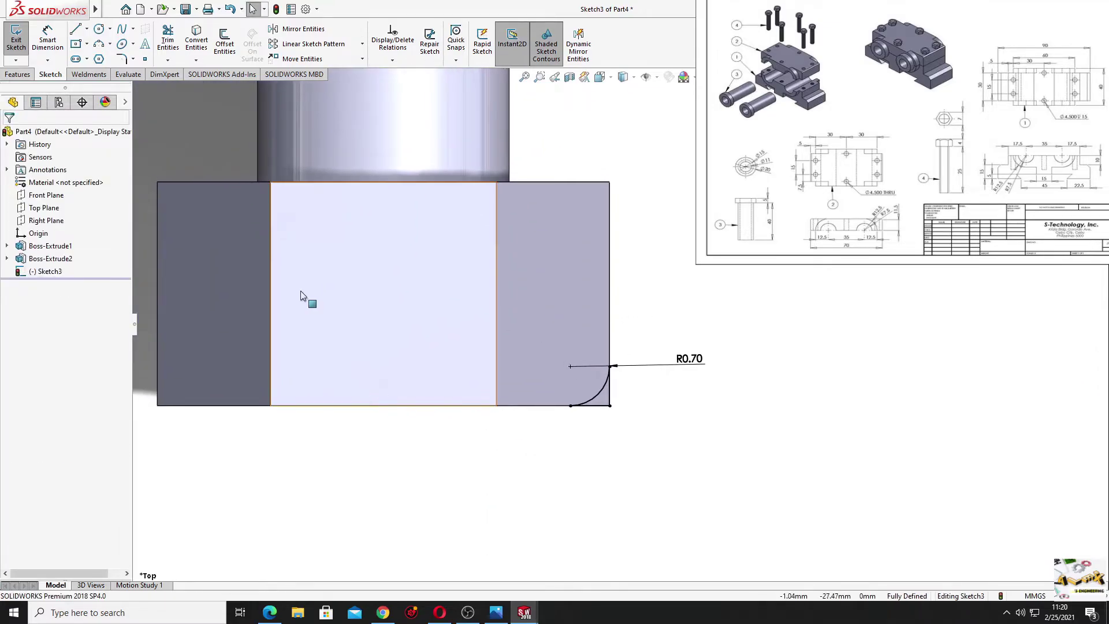
# Draw a vertical centerline from the bottom edge's midpoint up into the head.
pyautogui.click(86, 29)
pyautogui.click(101, 57)
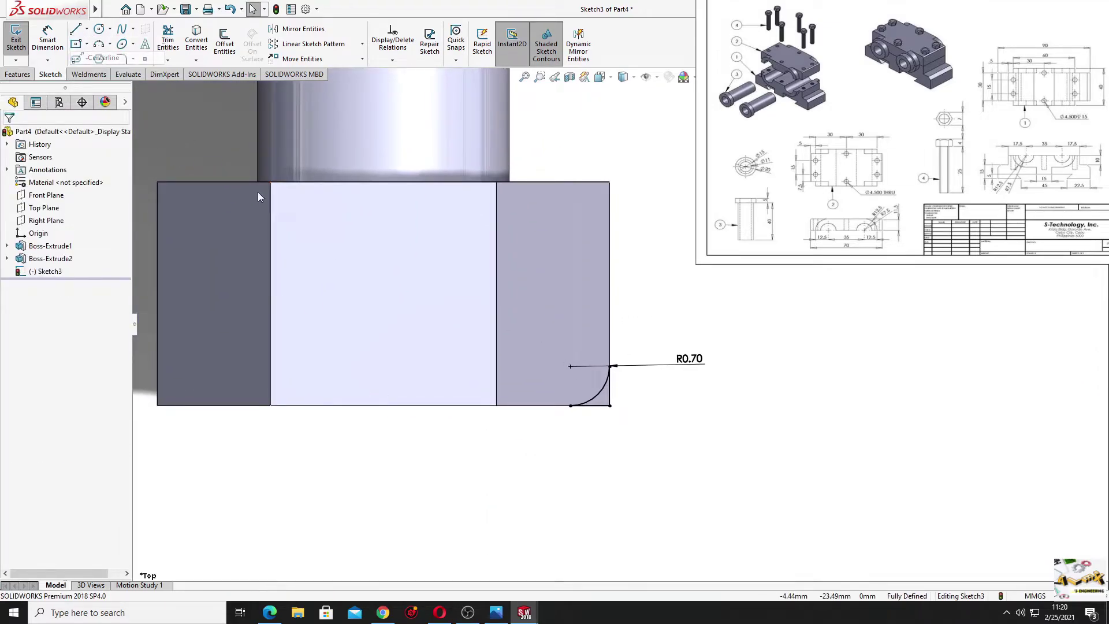
pyautogui.click(382, 405)
pyautogui.click(383, 282)
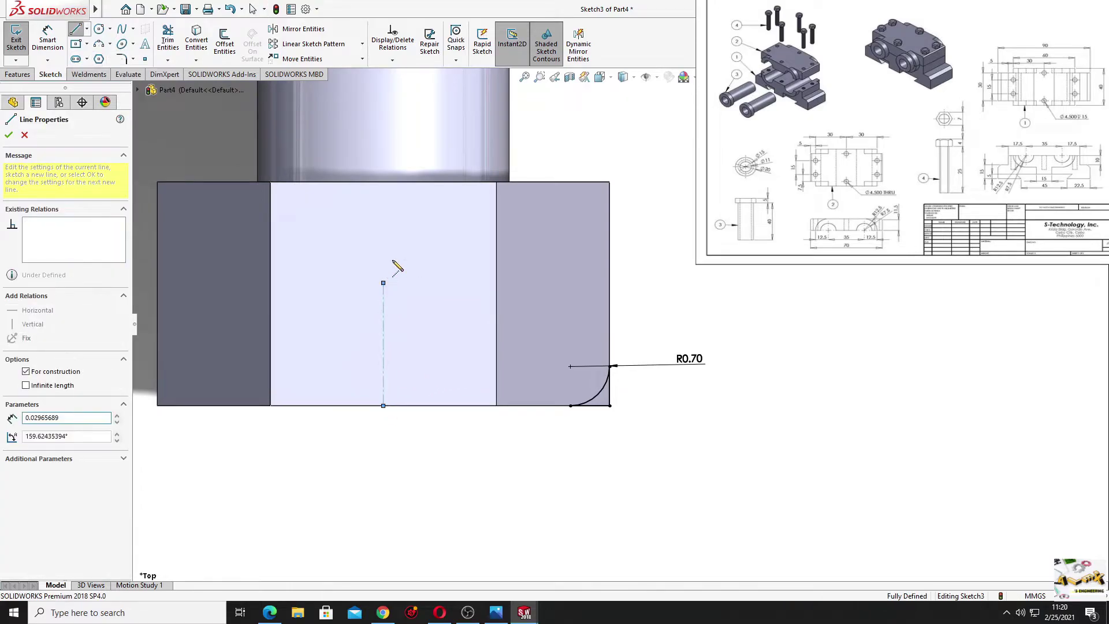
pyautogui.rightClick(405, 261)
pyautogui.click(423, 264)
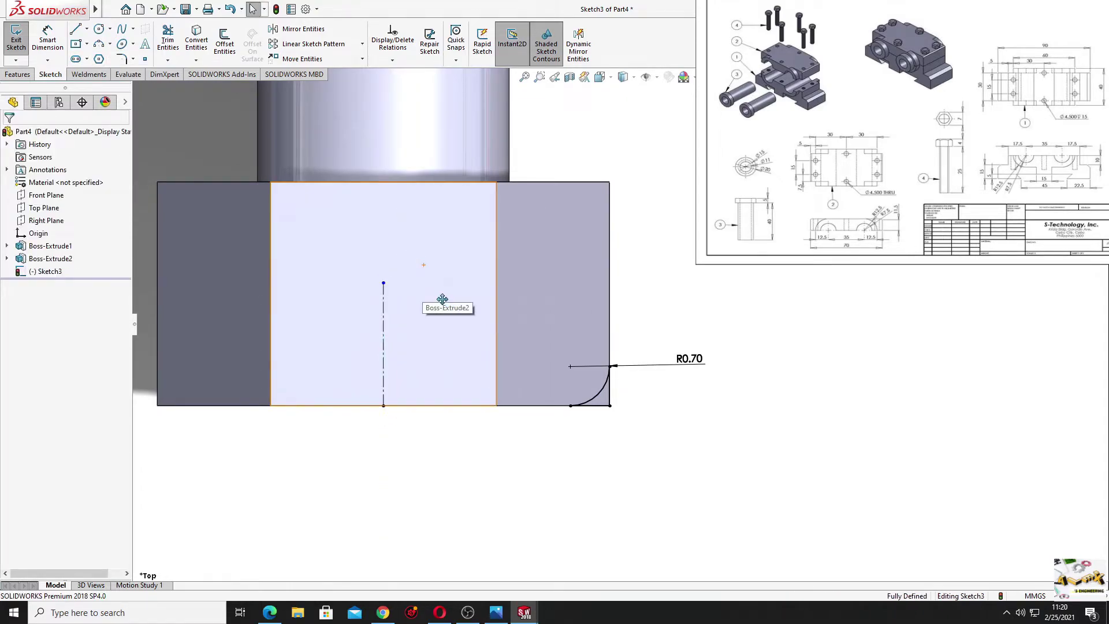
pyautogui.scroll(1, 445, 317)
pyautogui.keyDown('ctrl'); pyautogui.moveTo(444, 317); pyautogui.dragTo(427, 359, button='middle'); pyautogui.keyUp('ctrl')
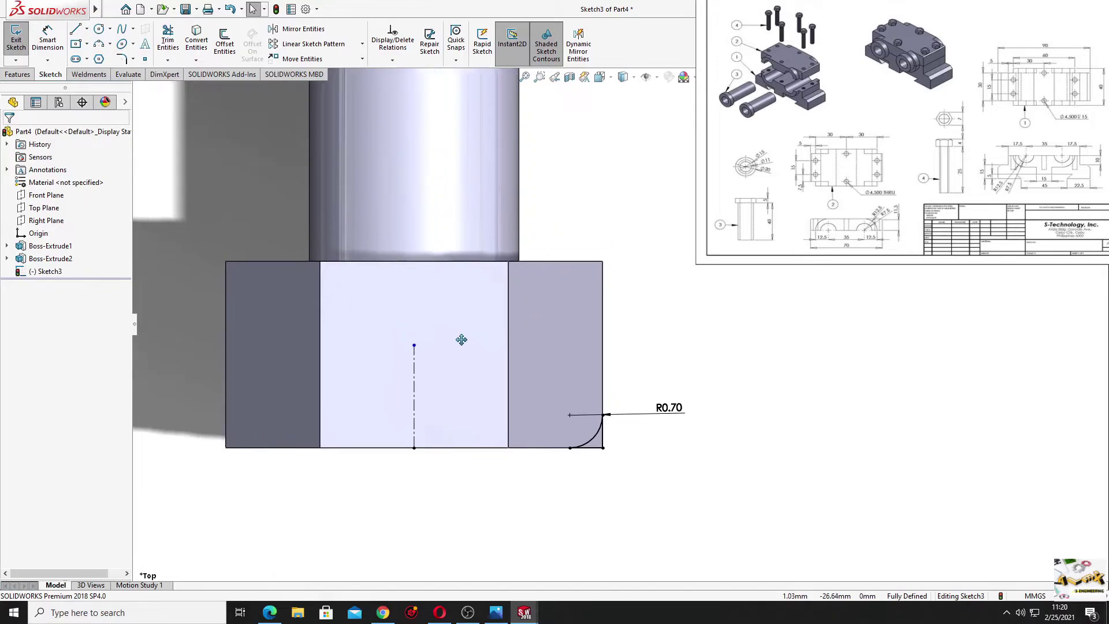
pyautogui.click(18, 75)
# Revolve-cut the R0.70 profile 360° about the centerline, then orbit to inspect the rounded head.
pyautogui.click(231, 43)
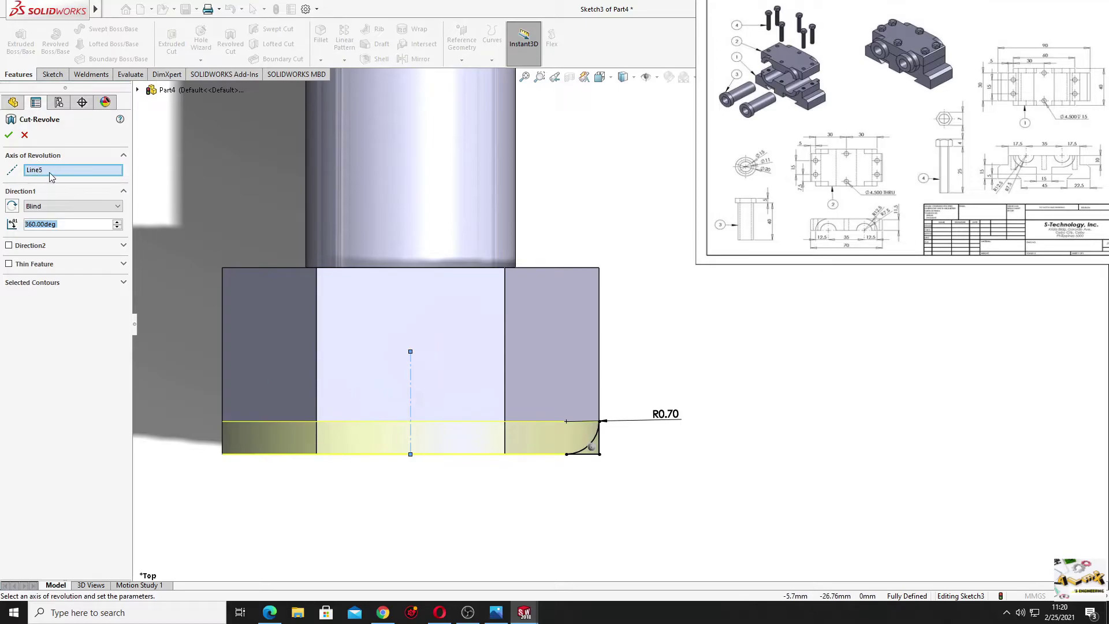
pyautogui.click(8, 136)
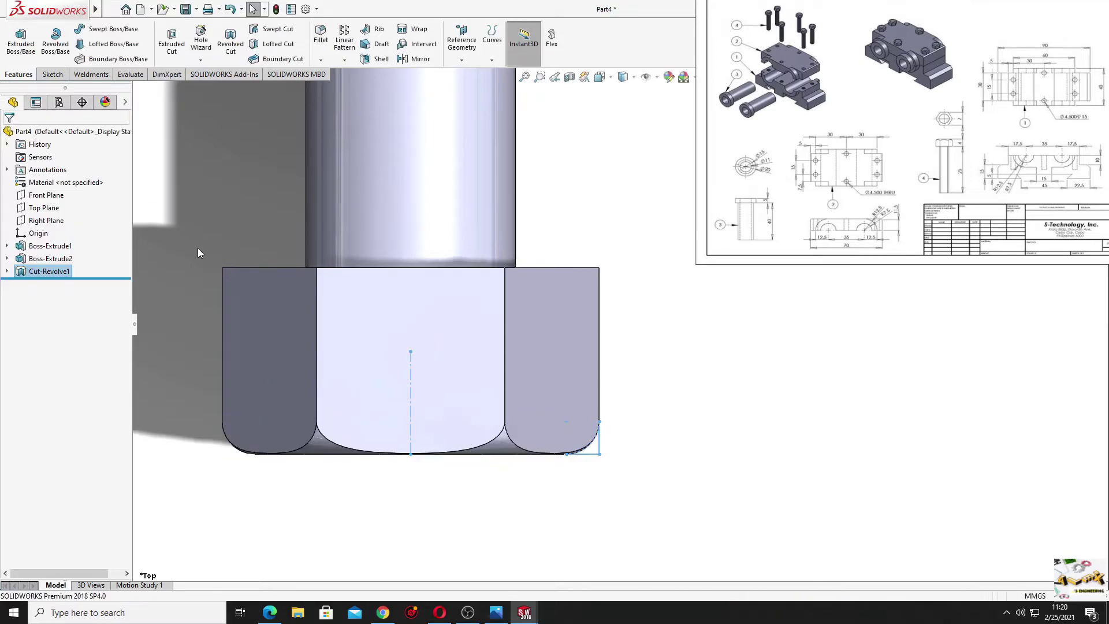
pyautogui.moveTo(347, 369)
pyautogui.mouseDown(button='middle')
pyautogui.moveTo(391, 324)
pyautogui.moveTo(358, 231)
pyautogui.mouseUp(button='middle')
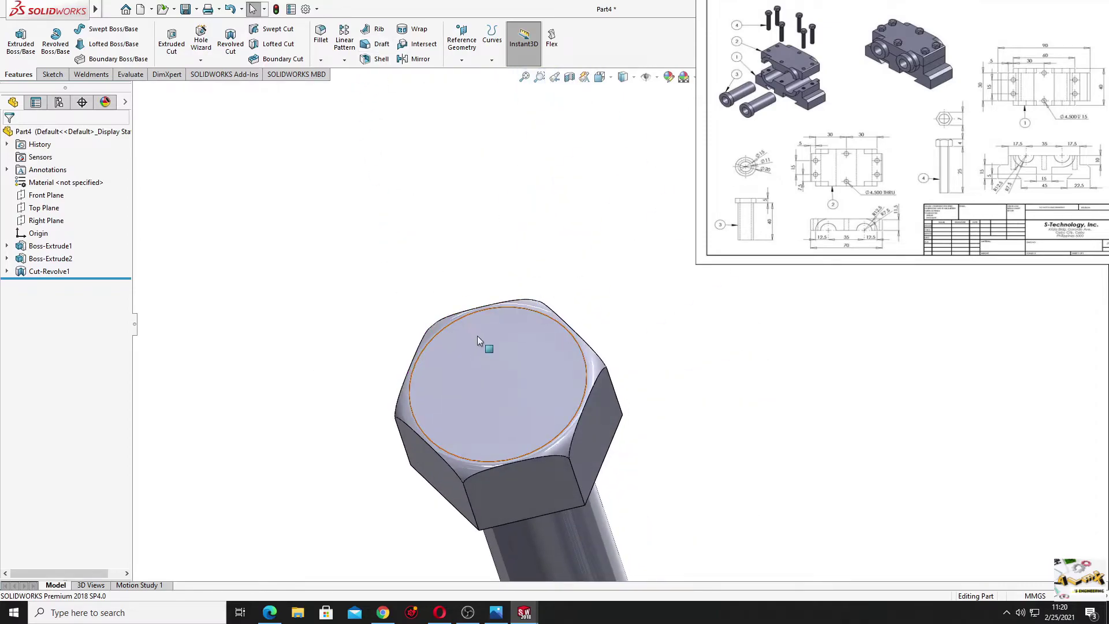
pyautogui.moveTo(277, 230)
pyautogui.mouseDown(button='middle')
pyautogui.moveTo(277, 185)
pyautogui.moveTo(296, 274)
pyautogui.moveTo(325, 256)
pyautogui.moveTo(433, 317)
pyautogui.moveTo(427, 354)
pyautogui.moveTo(362, 342)
pyautogui.mouseUp(button='middle')
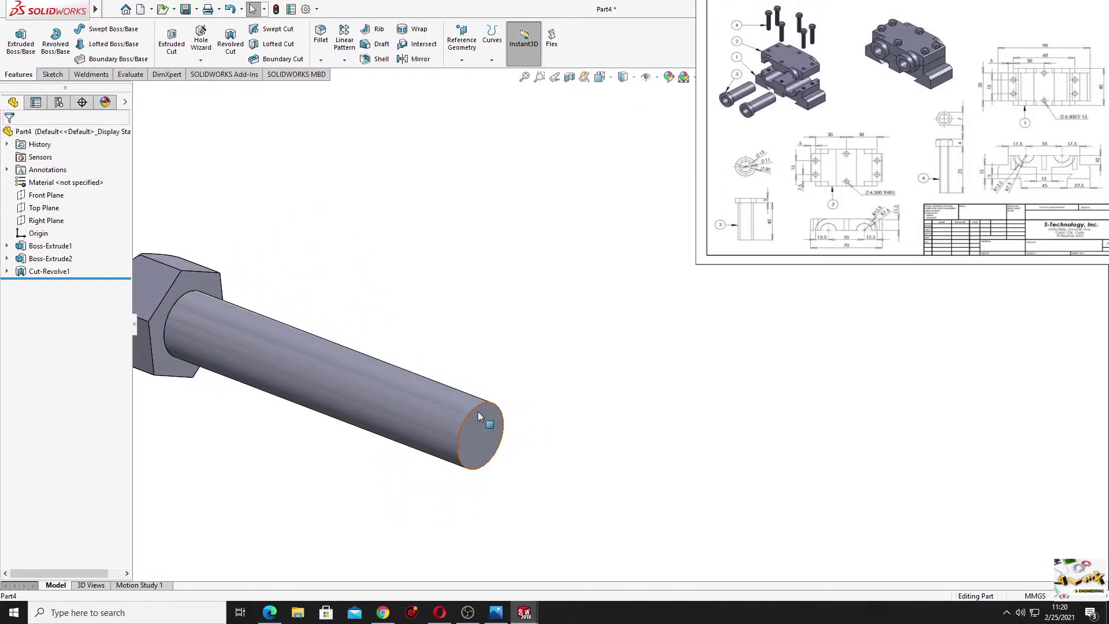
# Chamfer the shaft's free end edge at 0.5 mm by 45°.
pyautogui.click(321, 60)
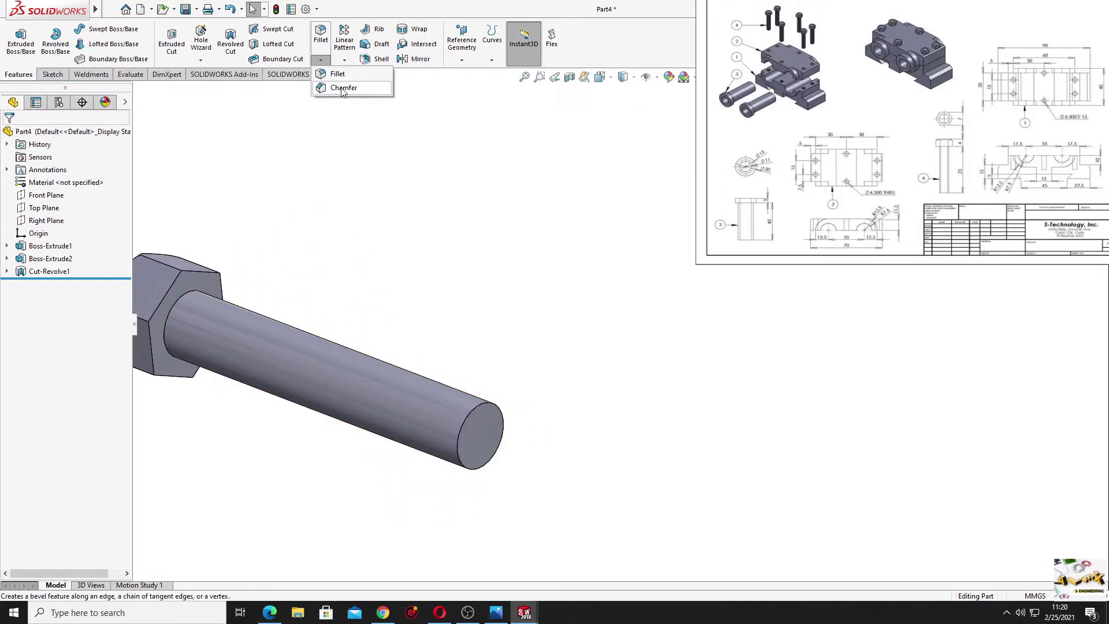
pyautogui.click(337, 87)
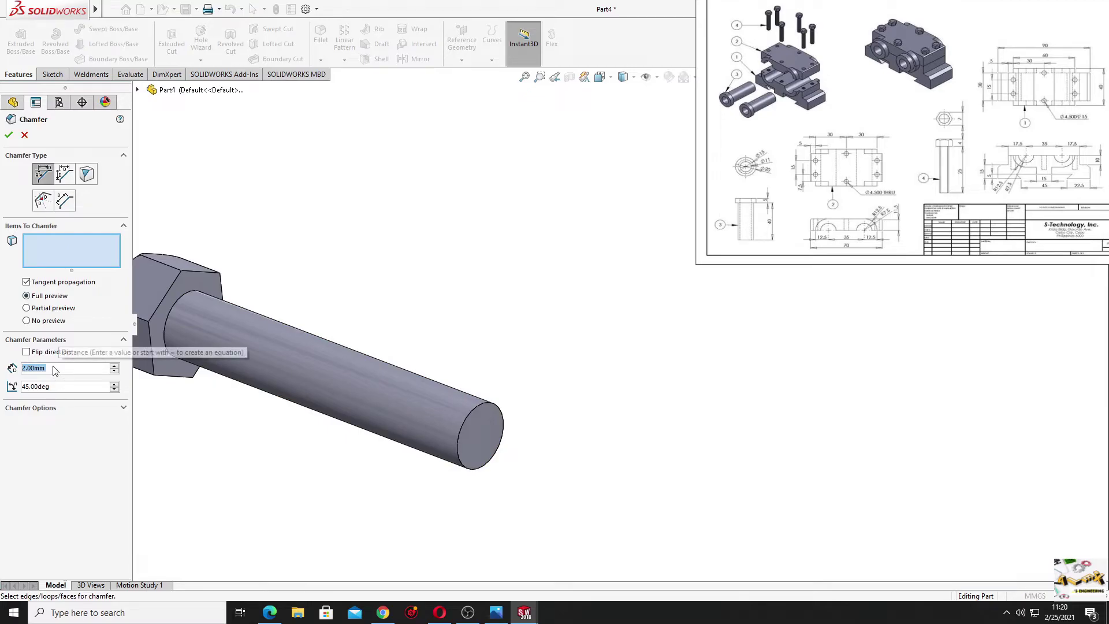
pyautogui.write('0.5')
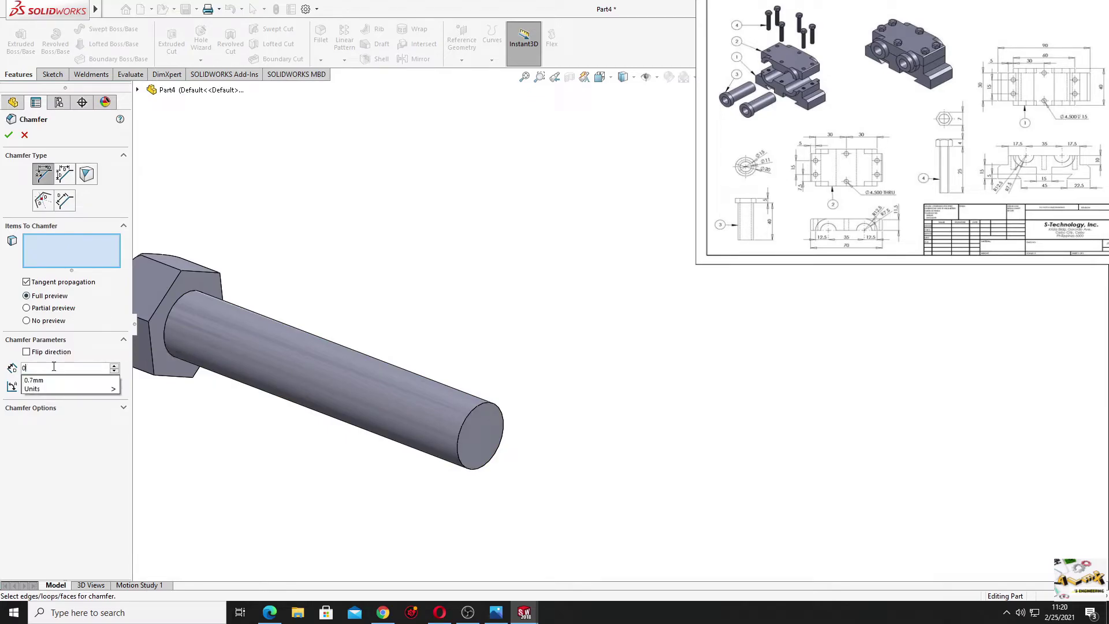
pyautogui.press('Return')
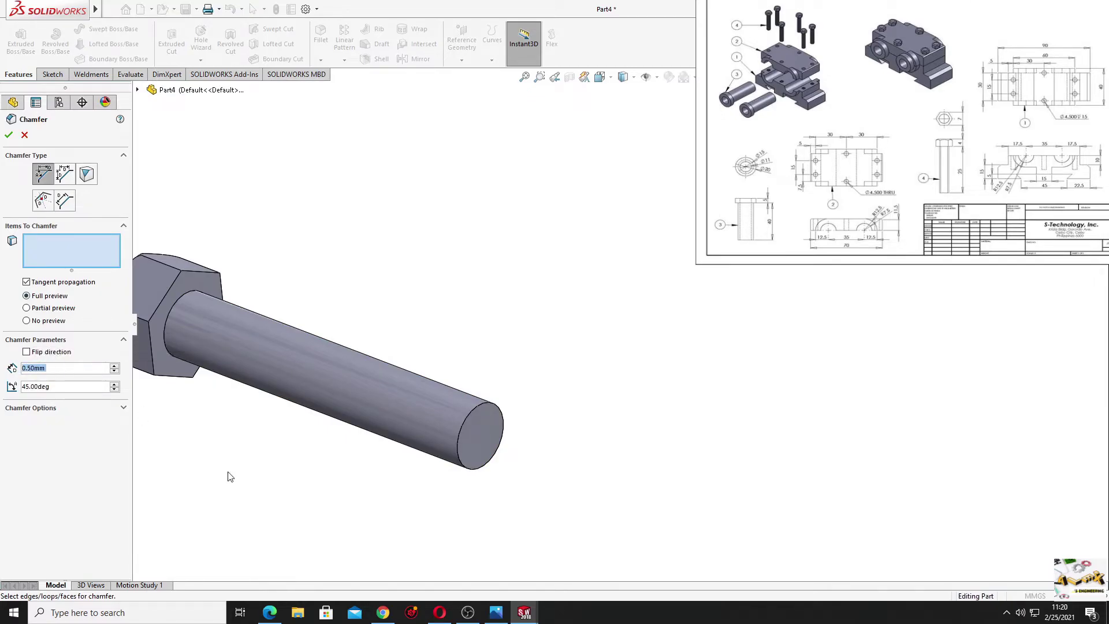
pyautogui.click(467, 466)
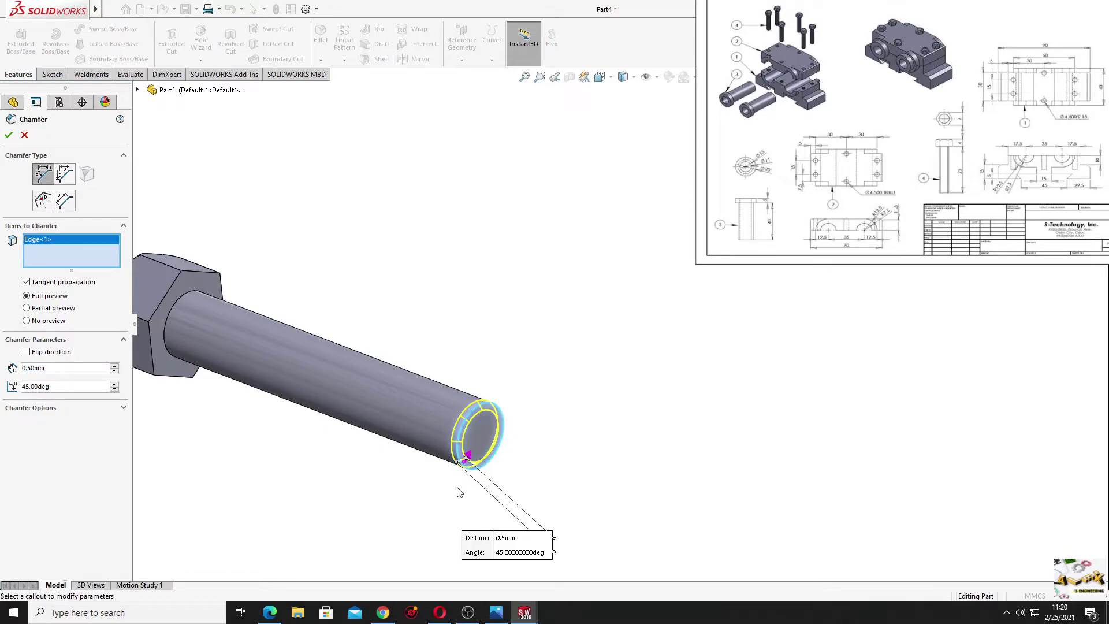
pyautogui.moveTo(435, 497); pyautogui.dragTo(462, 522, button='middle')
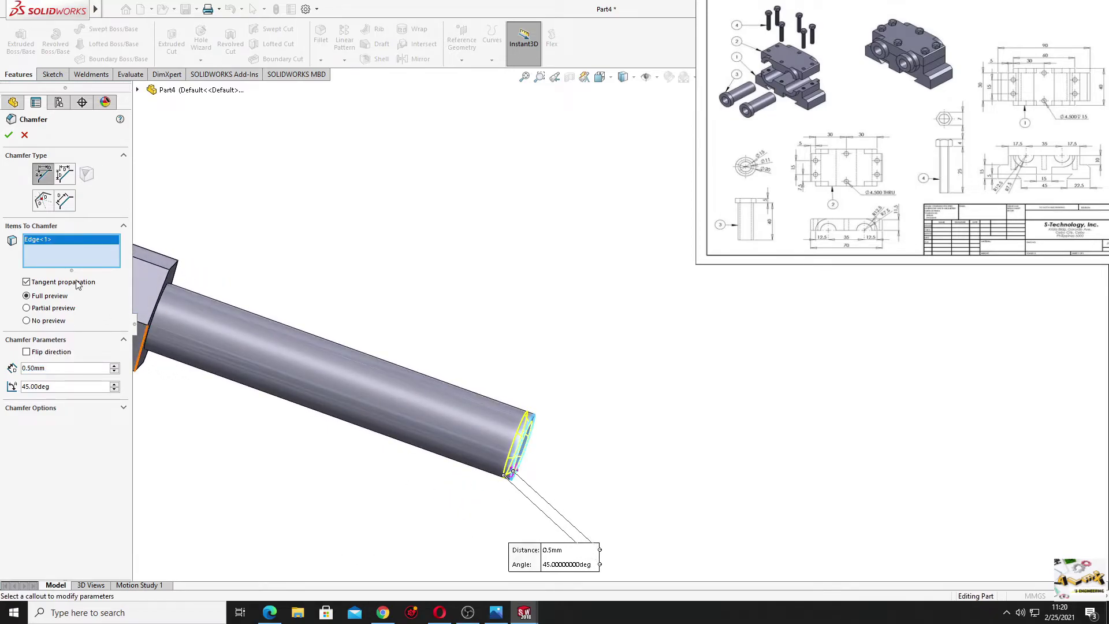
pyautogui.click(13, 136)
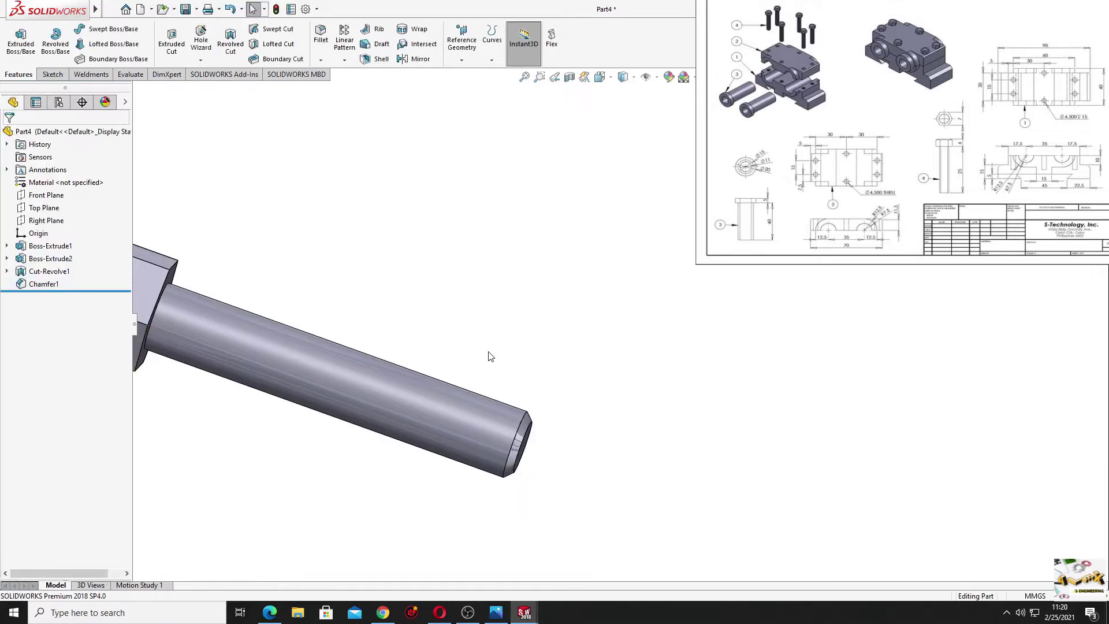
pyautogui.moveTo(494, 354)
pyautogui.mouseDown(button='middle')
pyautogui.moveTo(607, 386)
pyautogui.moveTo(539, 390)
pyautogui.moveTo(524, 371)
pyautogui.moveTo(583, 400)
pyautogui.mouseUp(button='middle')
pyautogui.moveTo(464, 333)
pyautogui.keyDown('ctrl'); pyautogui.mouseDown(button='middle')
pyautogui.moveTo(434, 341)
pyautogui.moveTo(433, 317)
pyautogui.moveTo(372, 378)
pyautogui.mouseUp(button='middle'); pyautogui.keyUp('ctrl')
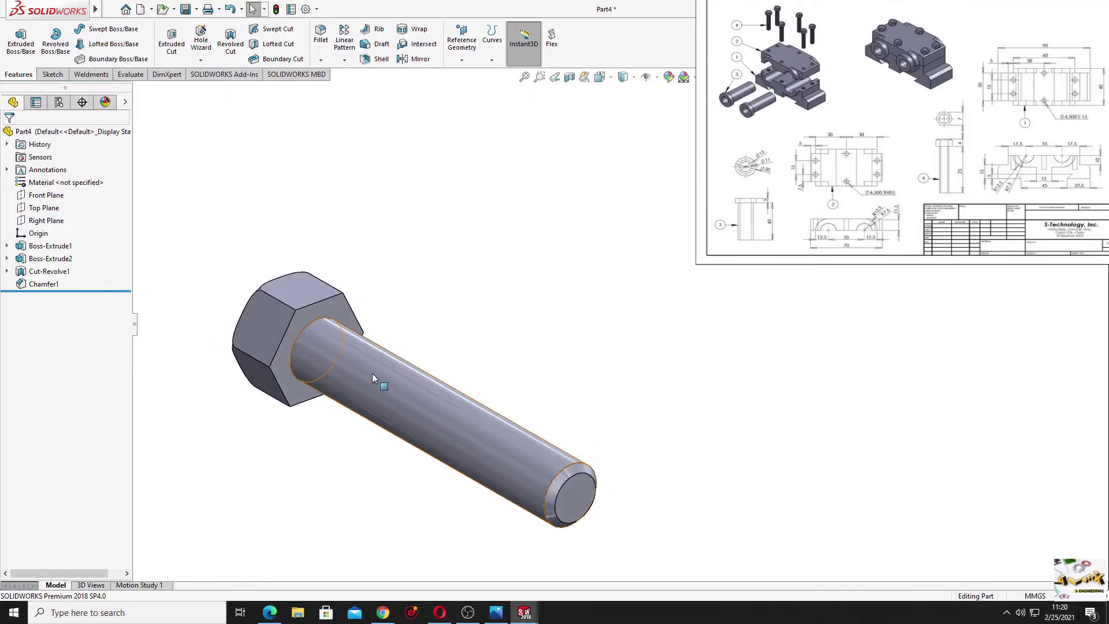
pyautogui.moveTo(95, 9)
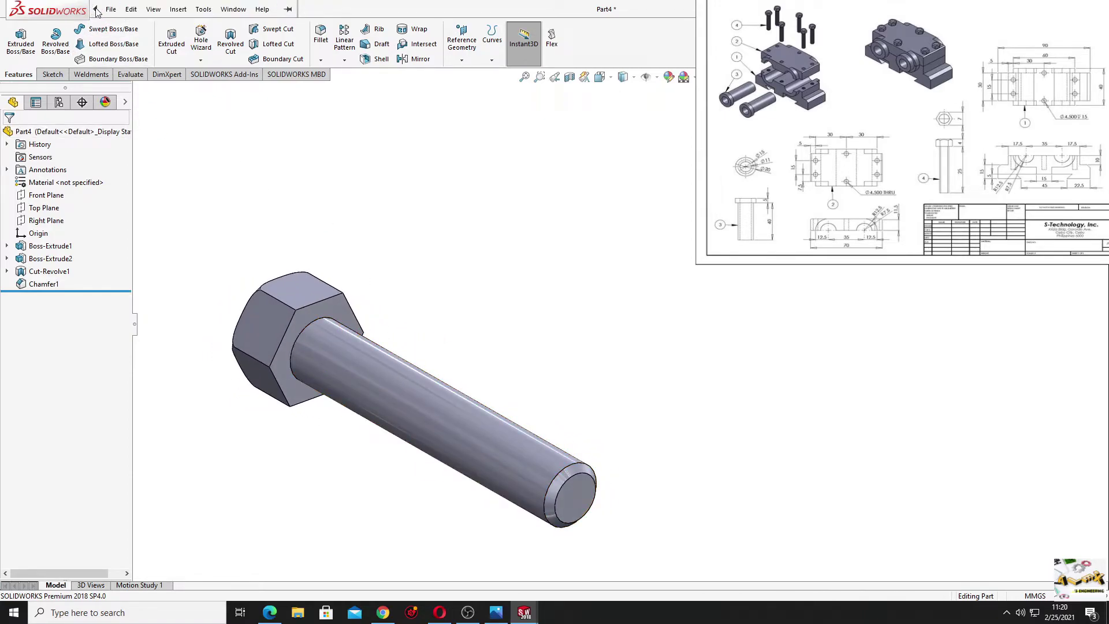
# Add an ANSI Metric M4x0.7 cosmetic thread from the shaft end edge, Up to Next.
pyautogui.click(178, 9)
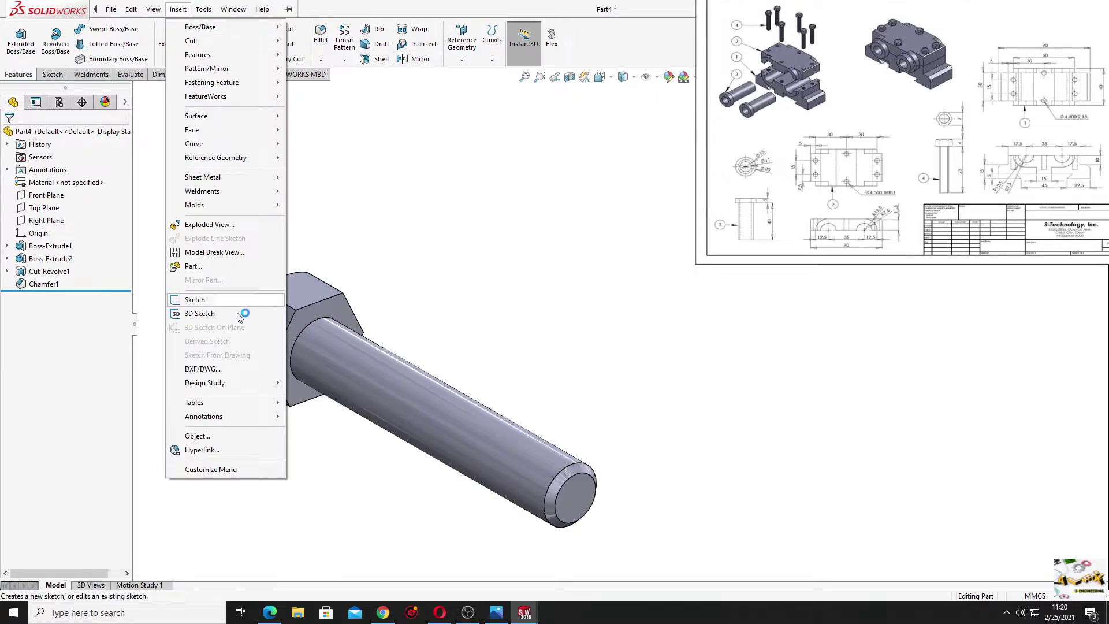
pyautogui.moveTo(203, 417)
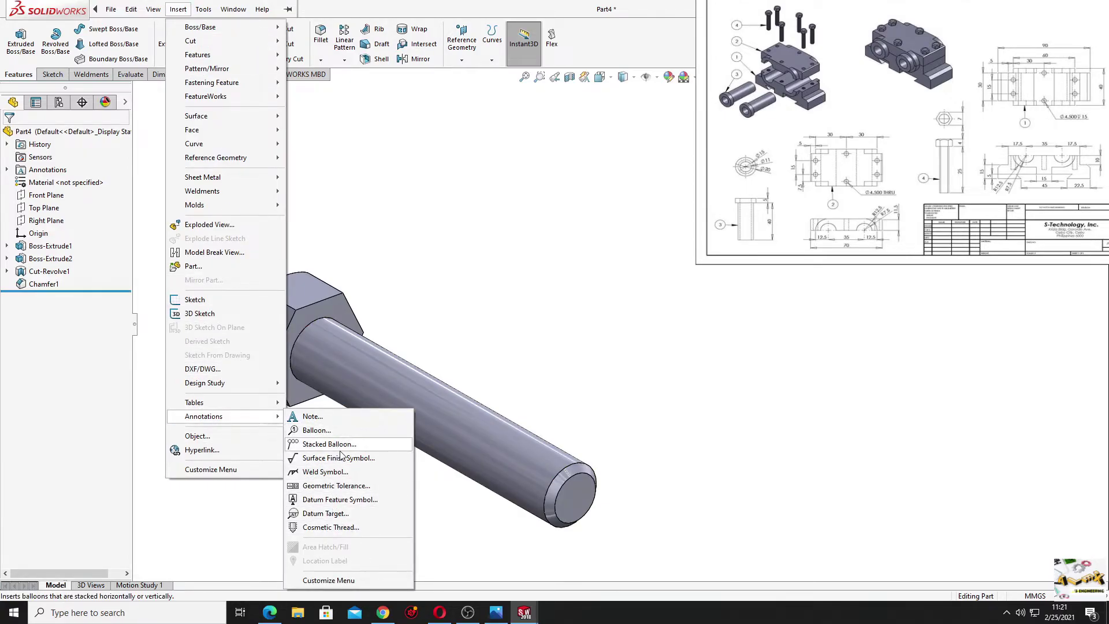
pyautogui.click(337, 530)
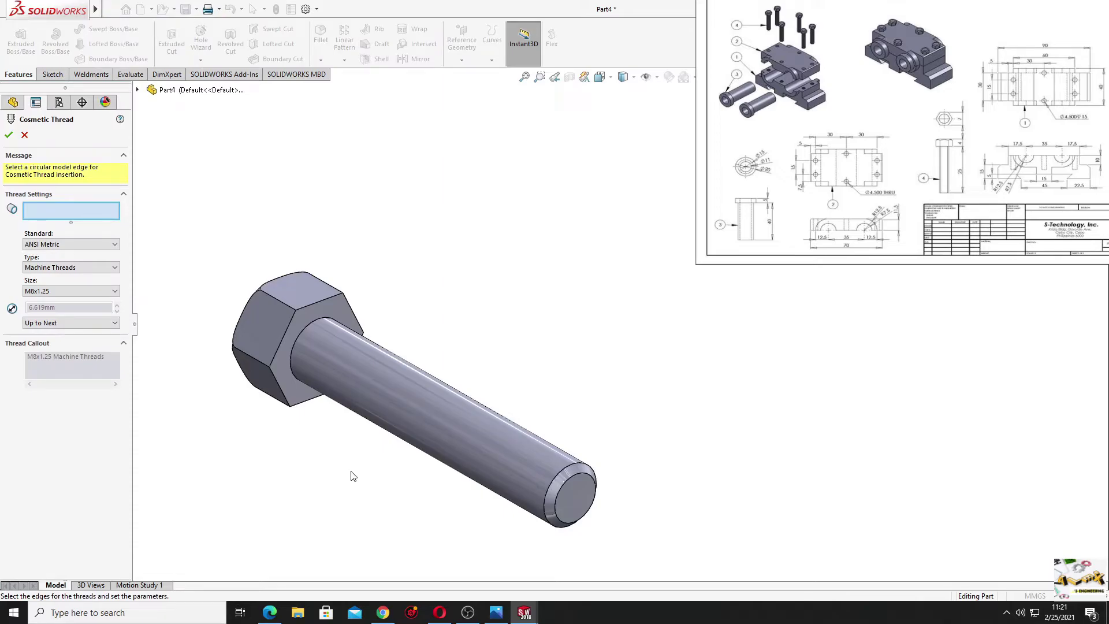
pyautogui.click(545, 505)
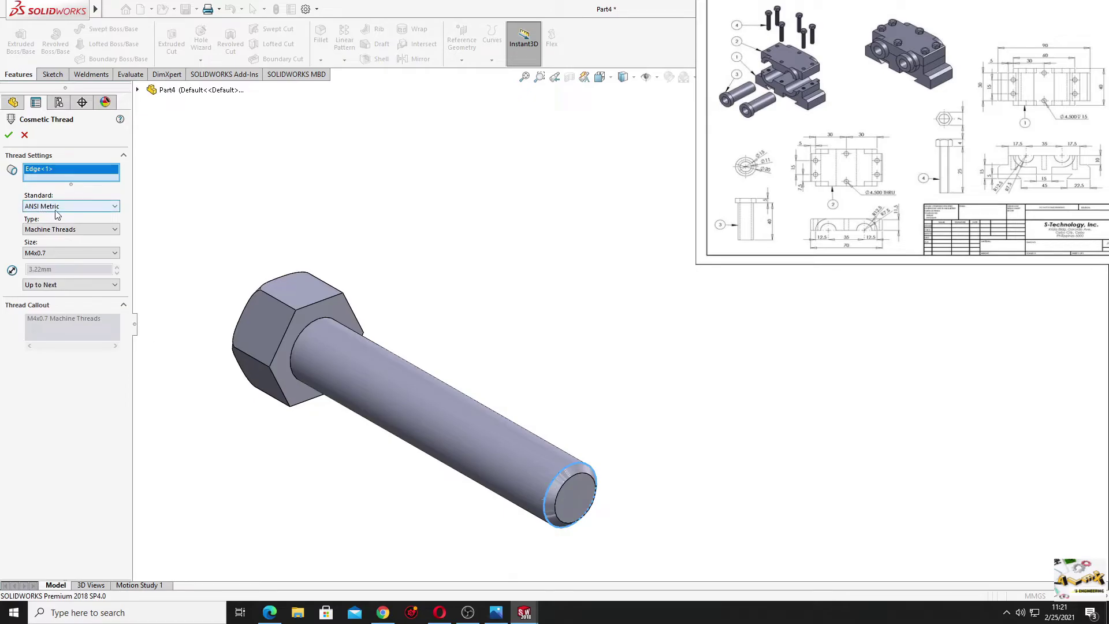
pyautogui.click(53, 254)
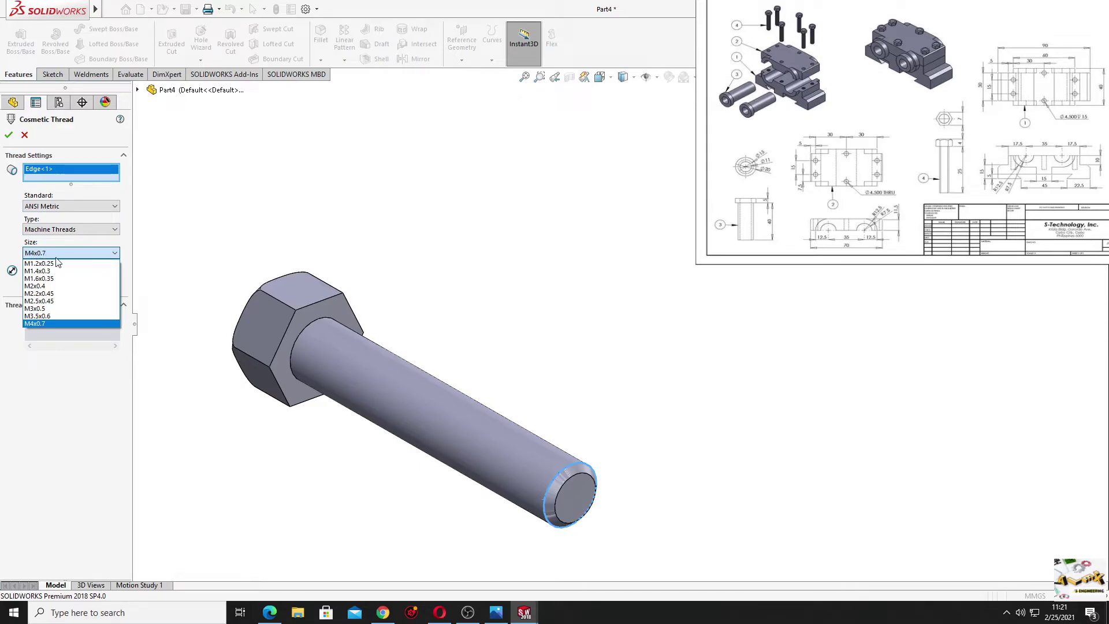
pyautogui.click(63, 257)
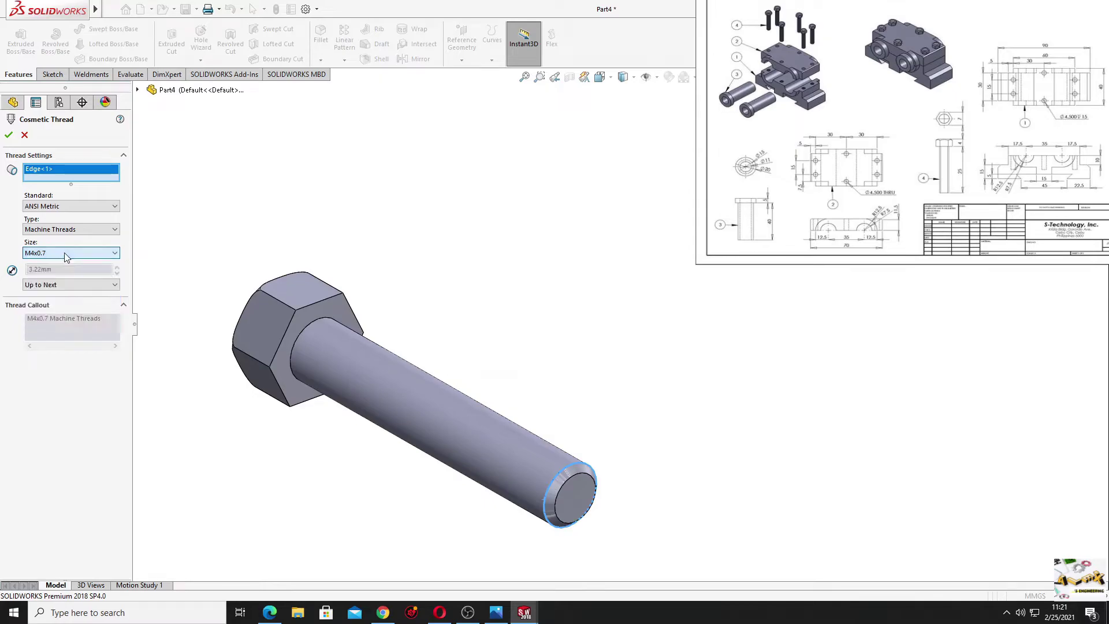
pyautogui.click(48, 289)
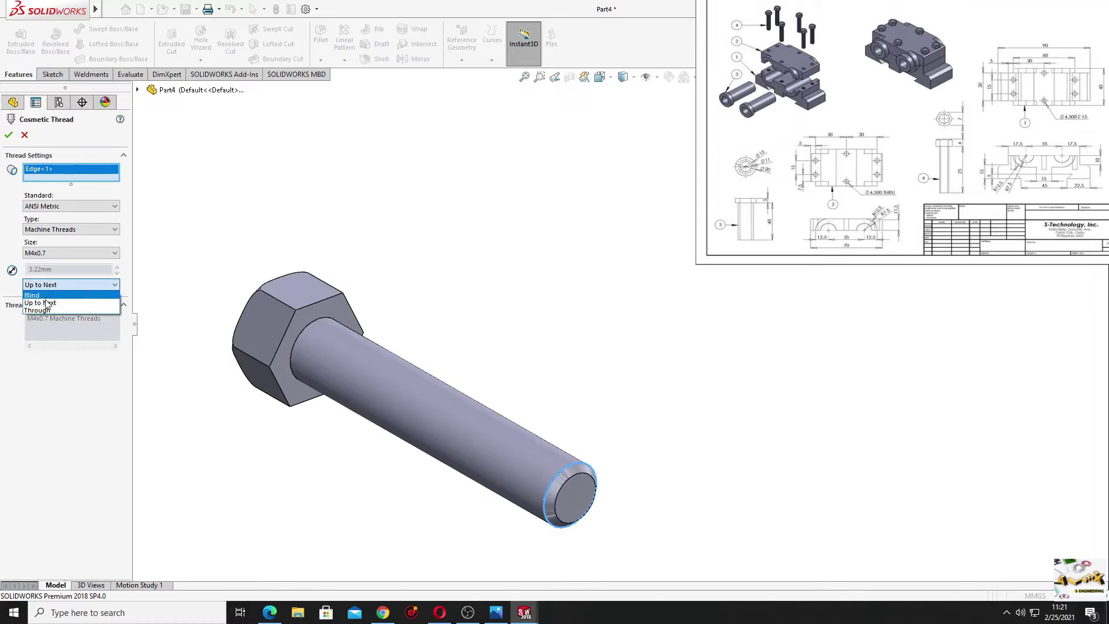
pyautogui.click(50, 303)
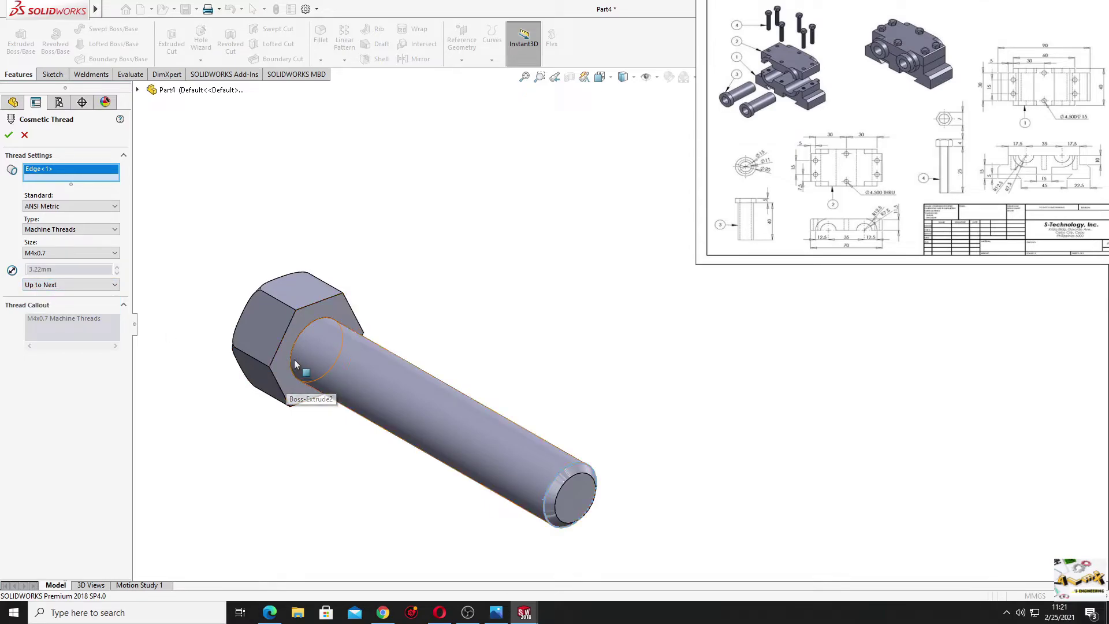
pyautogui.click(8, 136)
pyautogui.moveTo(398, 277)
pyautogui.mouseDown(button='middle')
pyautogui.moveTo(494, 314)
pyautogui.moveTo(487, 337)
pyautogui.moveTo(420, 339)
pyautogui.moveTo(443, 316)
pyautogui.mouseUp(button='middle')
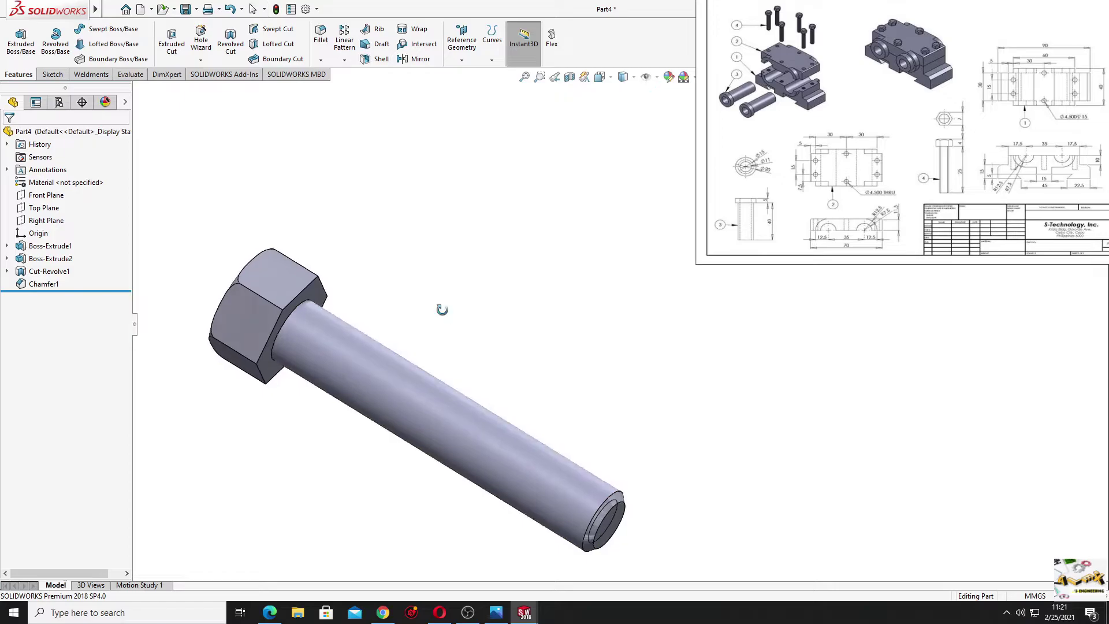
# Enable cosmetic thread display in Document Properties > Detailing so the shaft shows shaded threads.
pyautogui.click(306, 9)
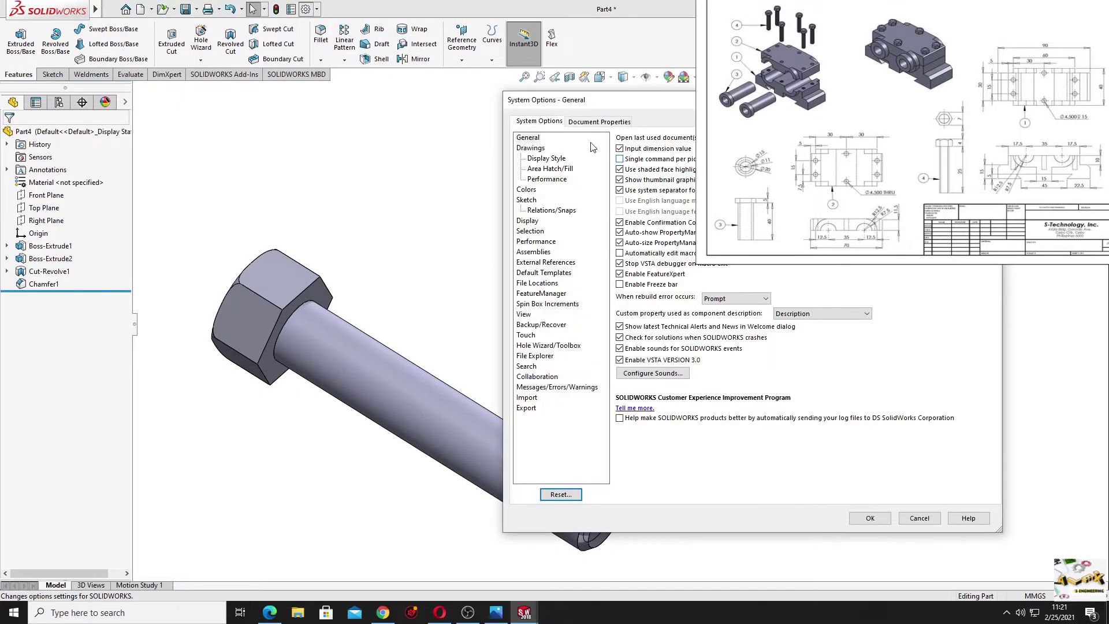
pyautogui.click(598, 123)
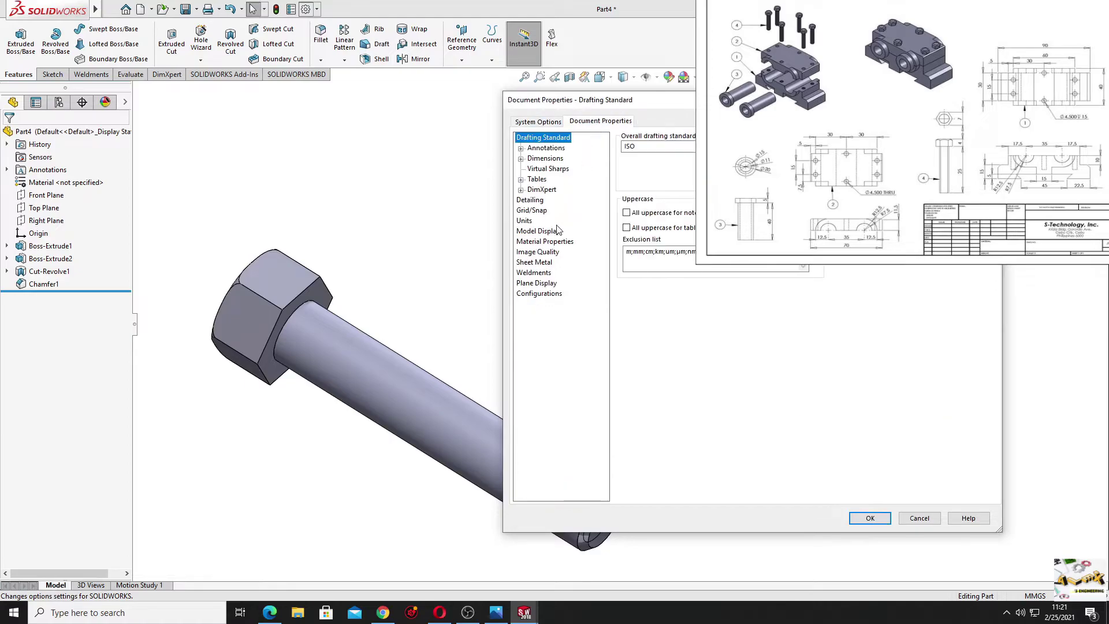
pyautogui.click(540, 202)
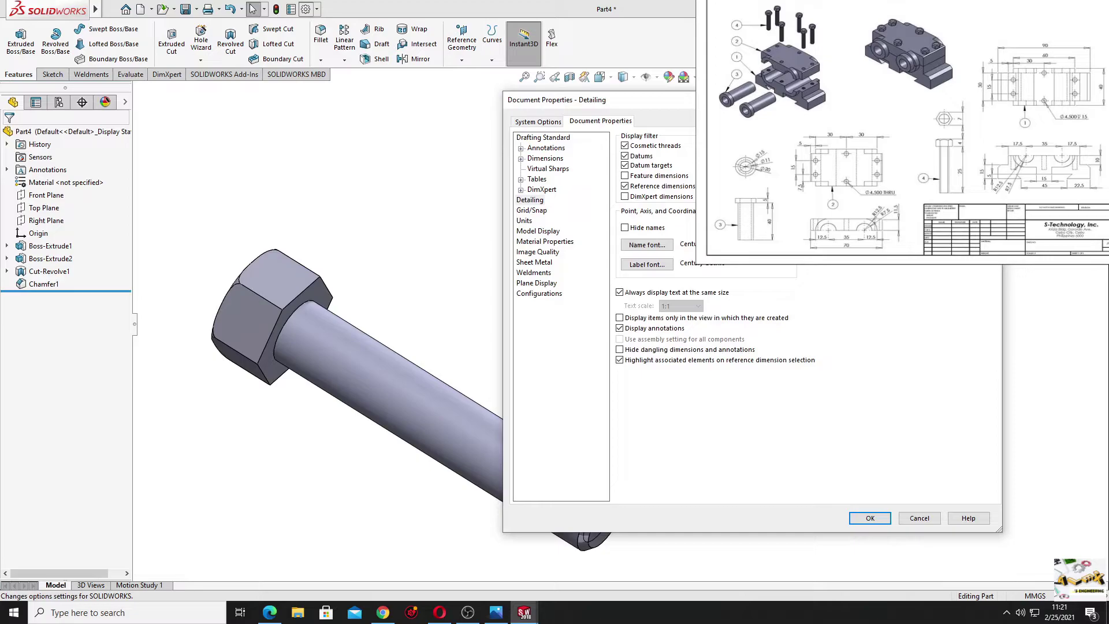
pyautogui.press('Return')
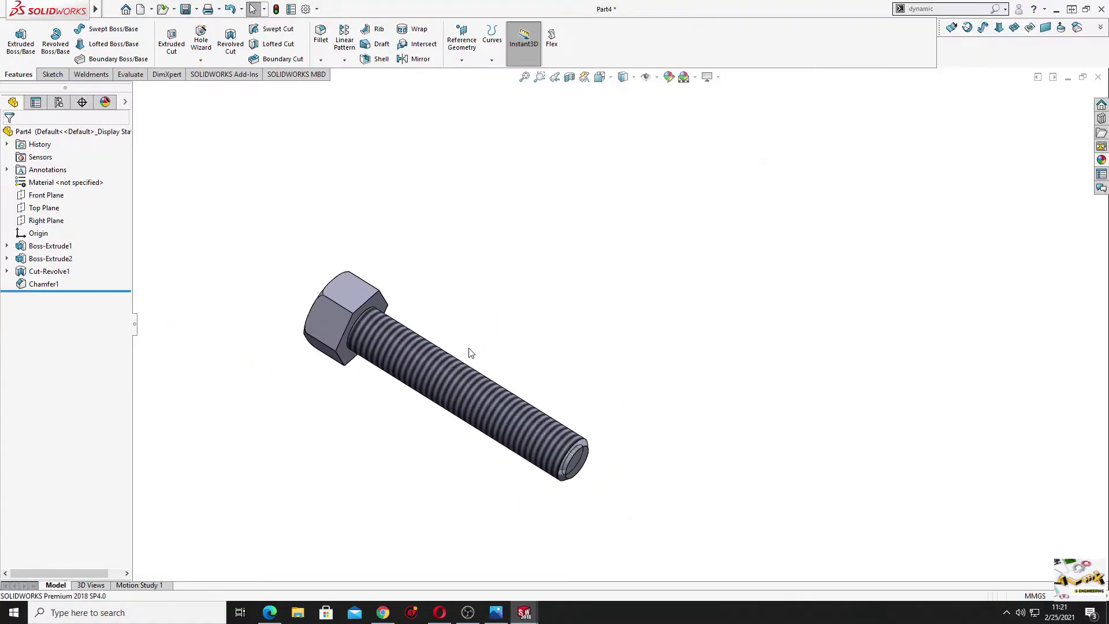
pyautogui.moveTo(517, 354)
pyautogui.mouseDown(button='middle')
pyautogui.moveTo(399, 426)
pyautogui.moveTo(435, 354)
pyautogui.moveTo(511, 552)
pyautogui.moveTo(285, 477)
pyautogui.moveTo(314, 384)
pyautogui.moveTo(352, 527)
pyautogui.moveTo(361, 525)
pyautogui.moveTo(347, 497)
pyautogui.mouseUp(button='middle')
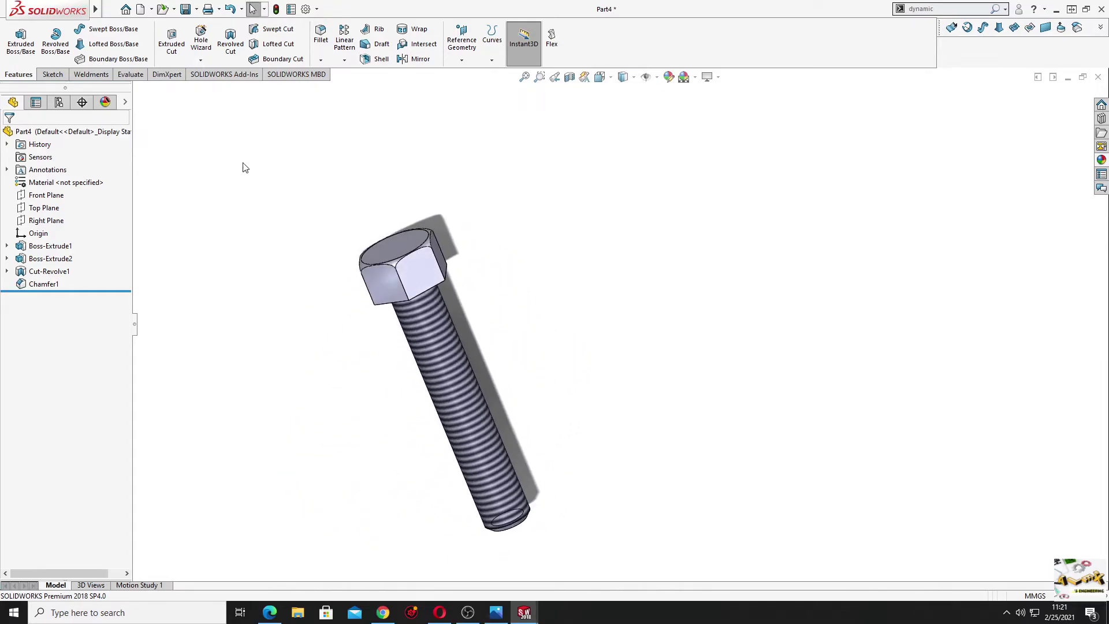
# Save the bolt part as 'Bolt Dual bearing'.
pyautogui.hotkey('ctrl', 's')
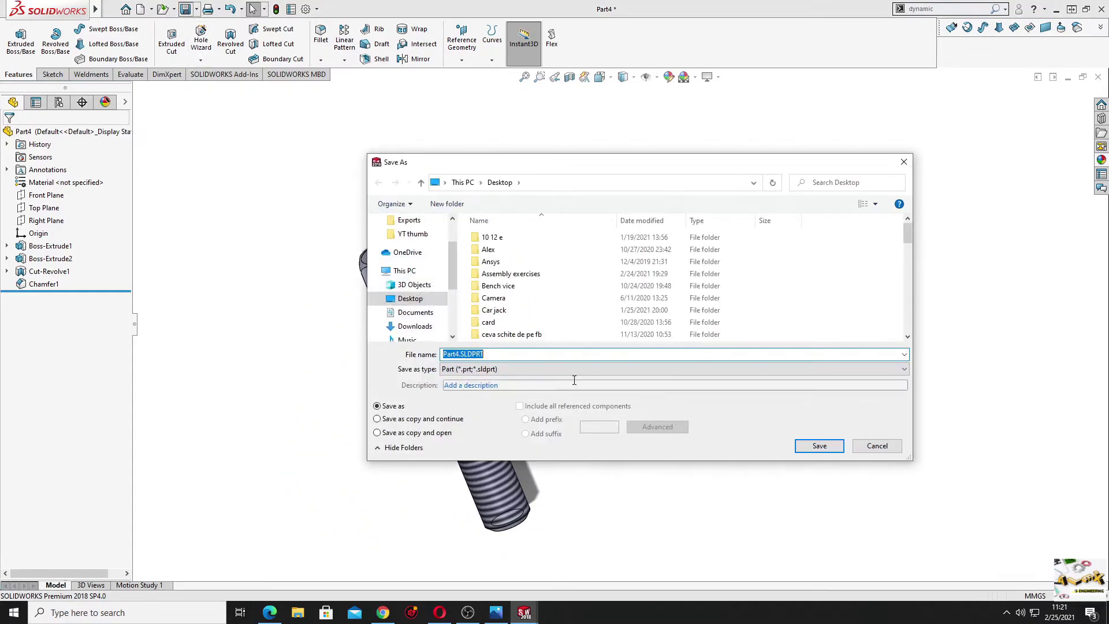
pyautogui.write('B')
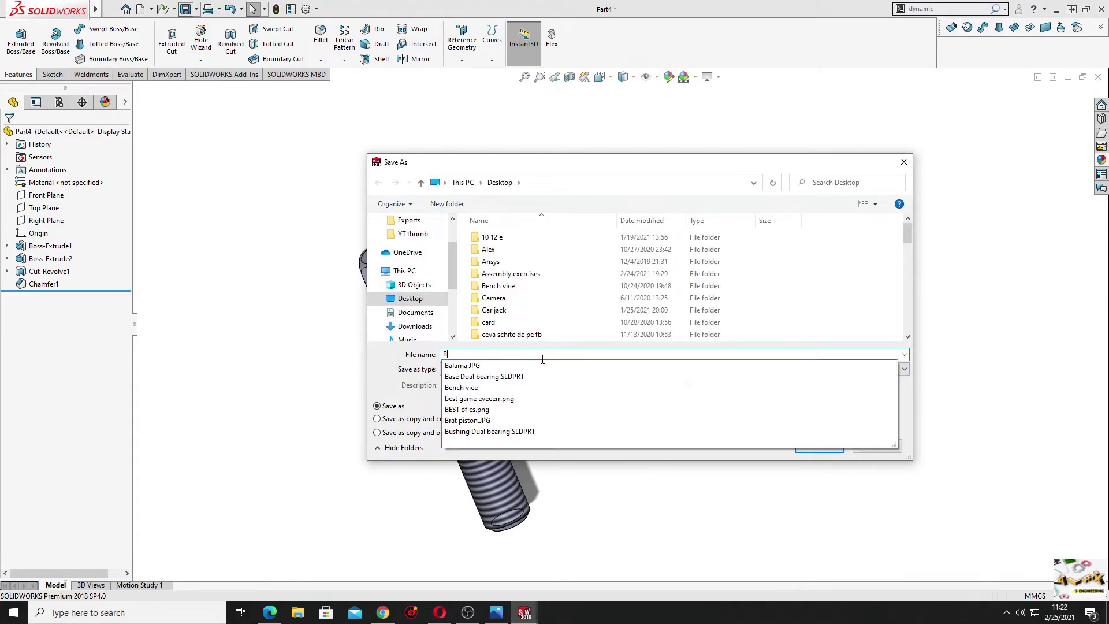
pyautogui.write('olt Dual bearin')
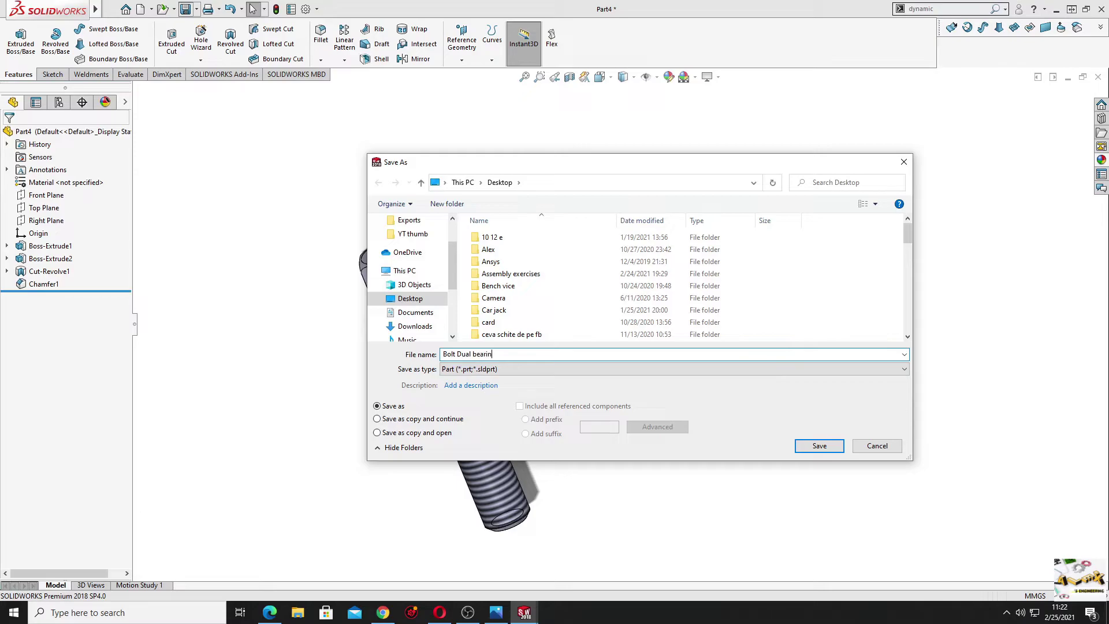
pyautogui.press('Return')
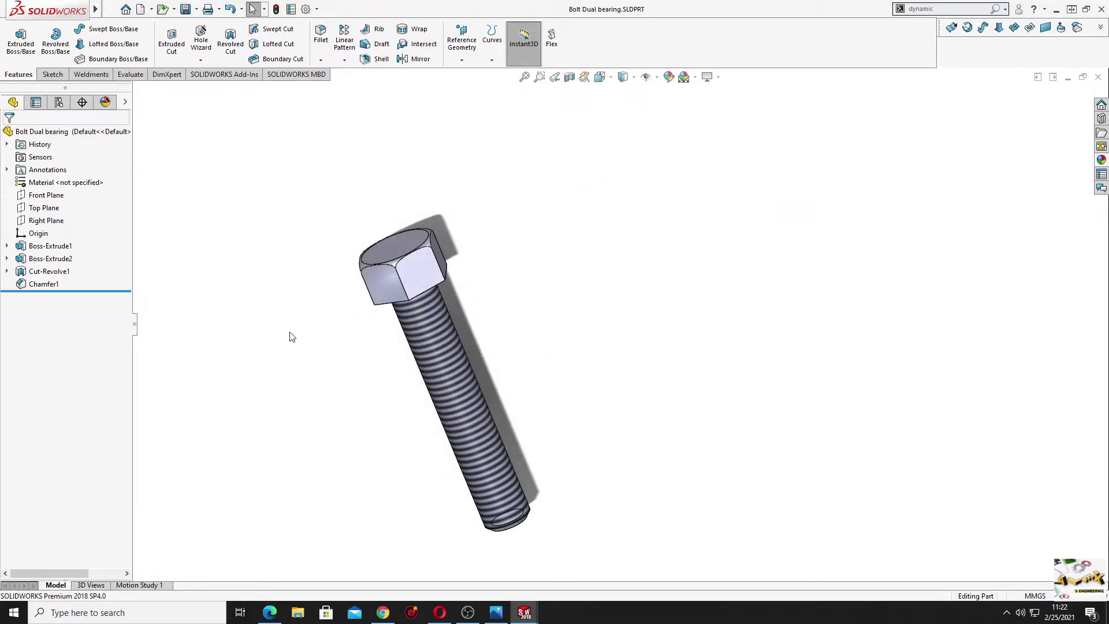
pyautogui.moveTo(524, 612)
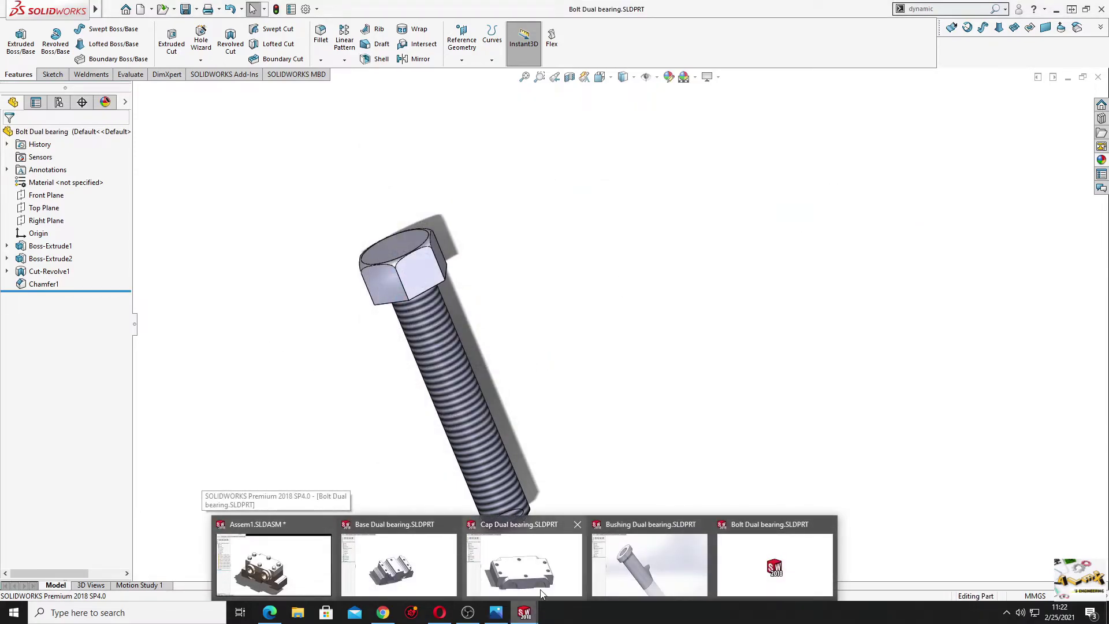
# Create a new assembly from the Base Dual bearing part and place the base.
pyautogui.click(414, 573)
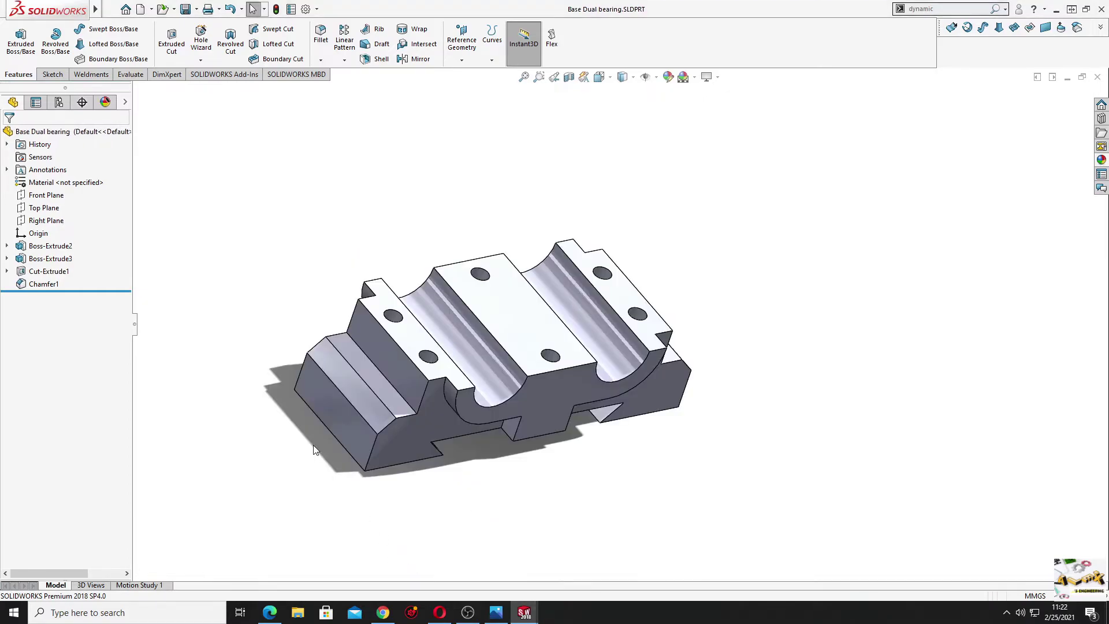
pyautogui.moveTo(435, 409)
pyautogui.mouseDown(button='middle')
pyautogui.moveTo(445, 453)
pyautogui.moveTo(401, 437)
pyautogui.mouseUp(button='middle')
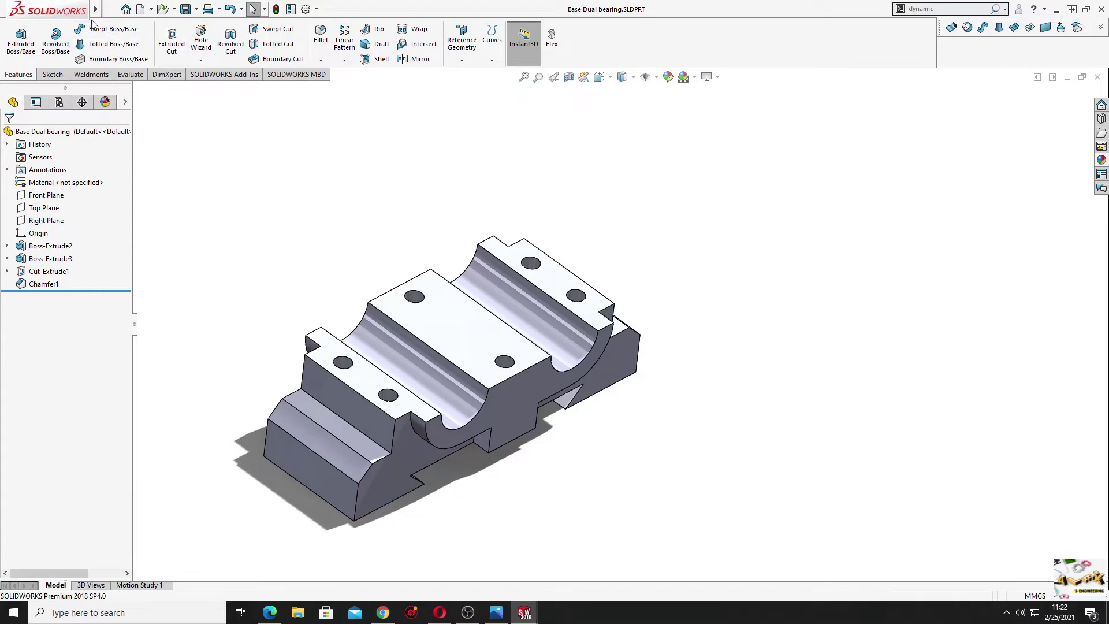
pyautogui.click(110, 9)
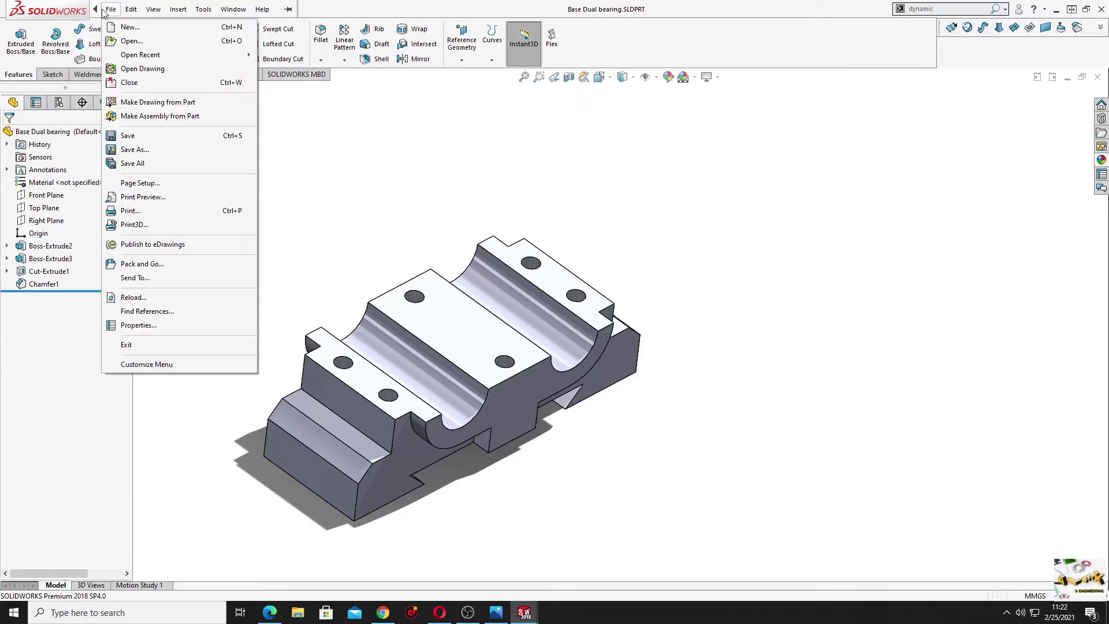
pyautogui.click(155, 118)
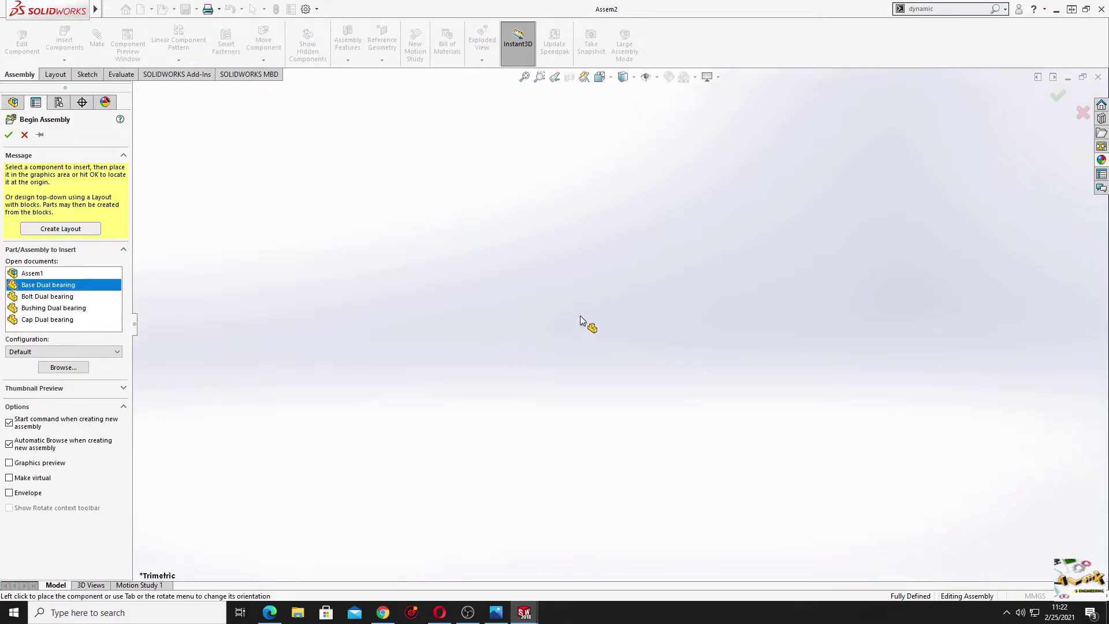
pyautogui.click(600, 327)
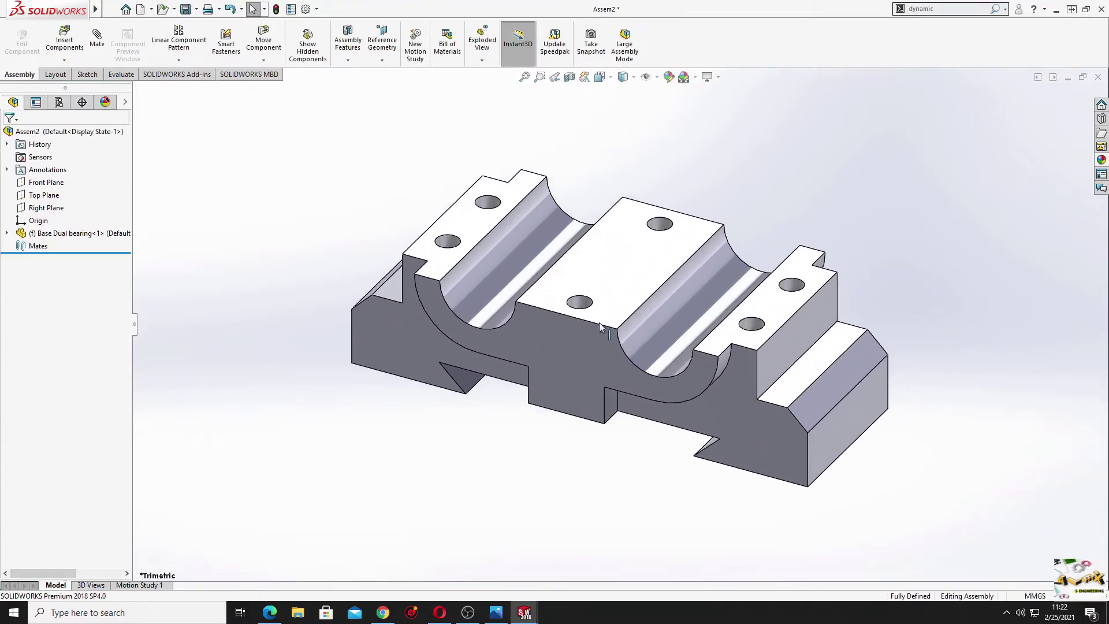
# Turn on Shadows in Shaded Mode and orbit the base to a new angle.
pyautogui.scroll(-2, 511, 407)
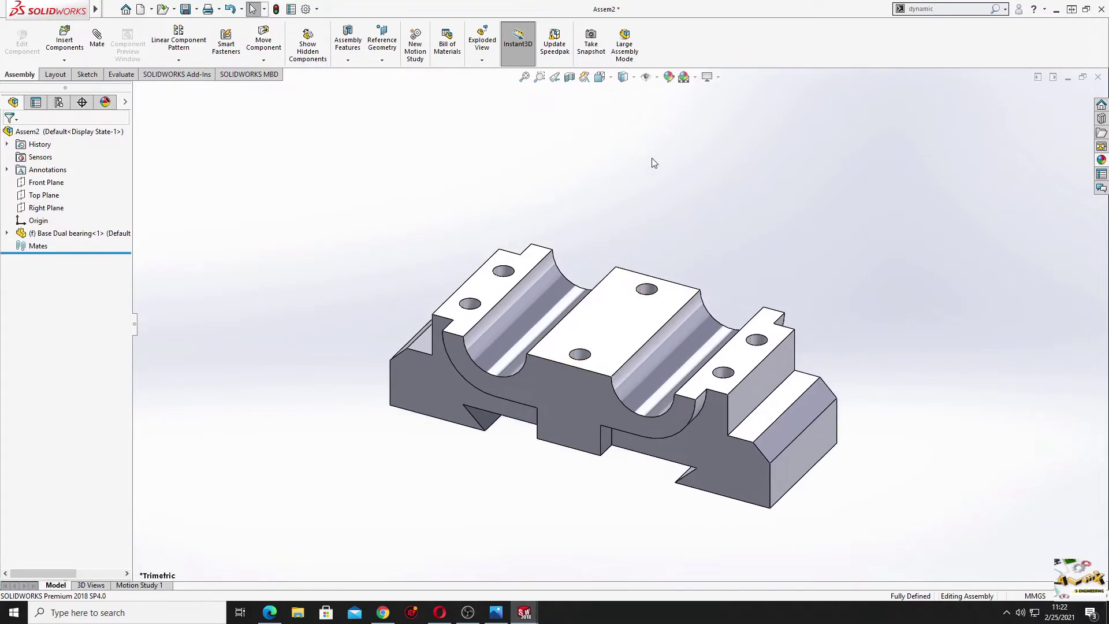
pyautogui.click(707, 78)
pyautogui.click(707, 105)
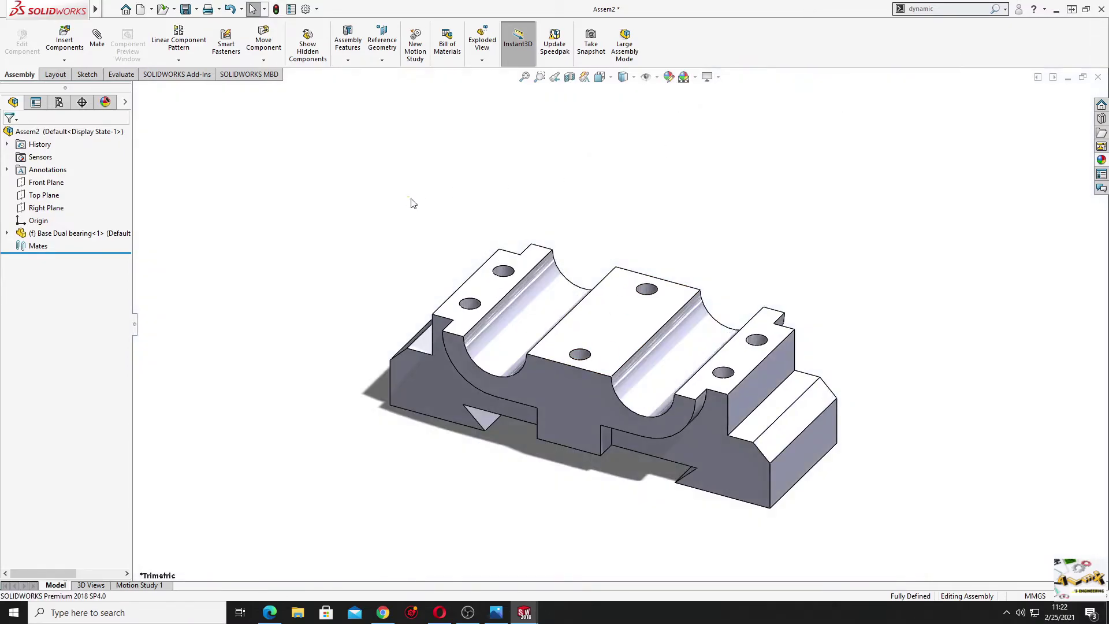
pyautogui.moveTo(400, 355); pyautogui.dragTo(435, 340, button='middle')
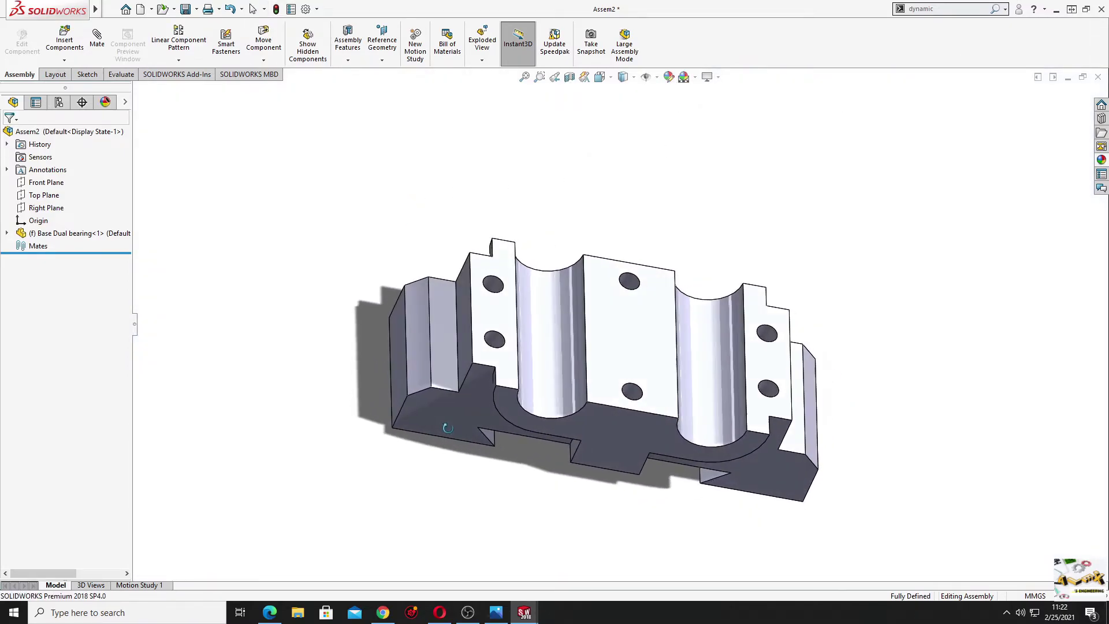
pyautogui.click(64, 44)
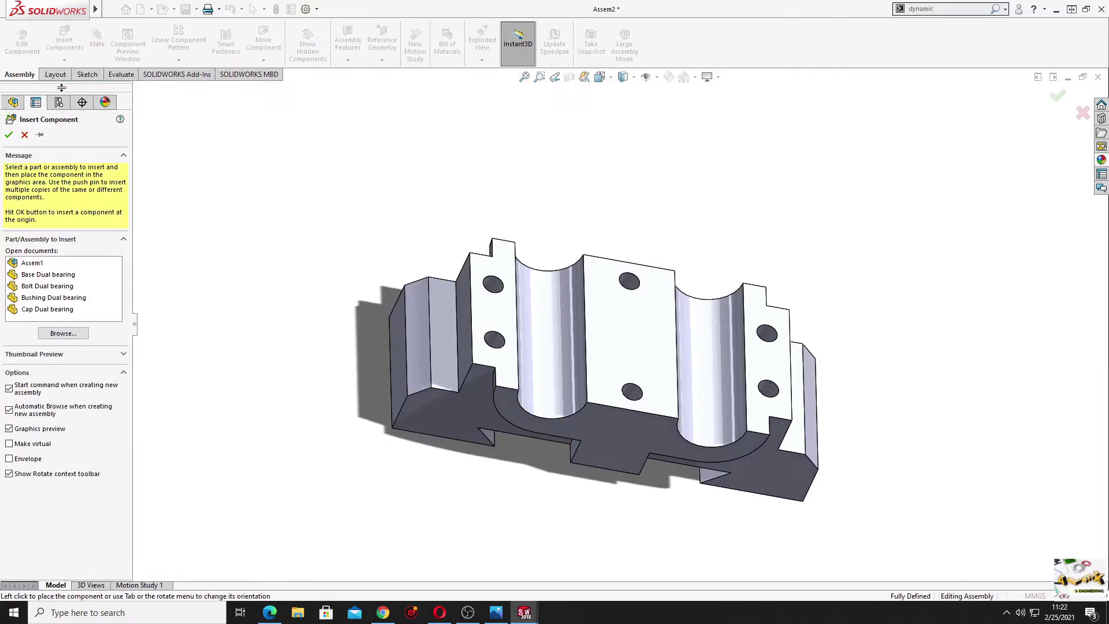
# Insert the Bolt, Bushing and Cap Dual bearing parts, placing each beside the base.
pyautogui.click(44, 275)
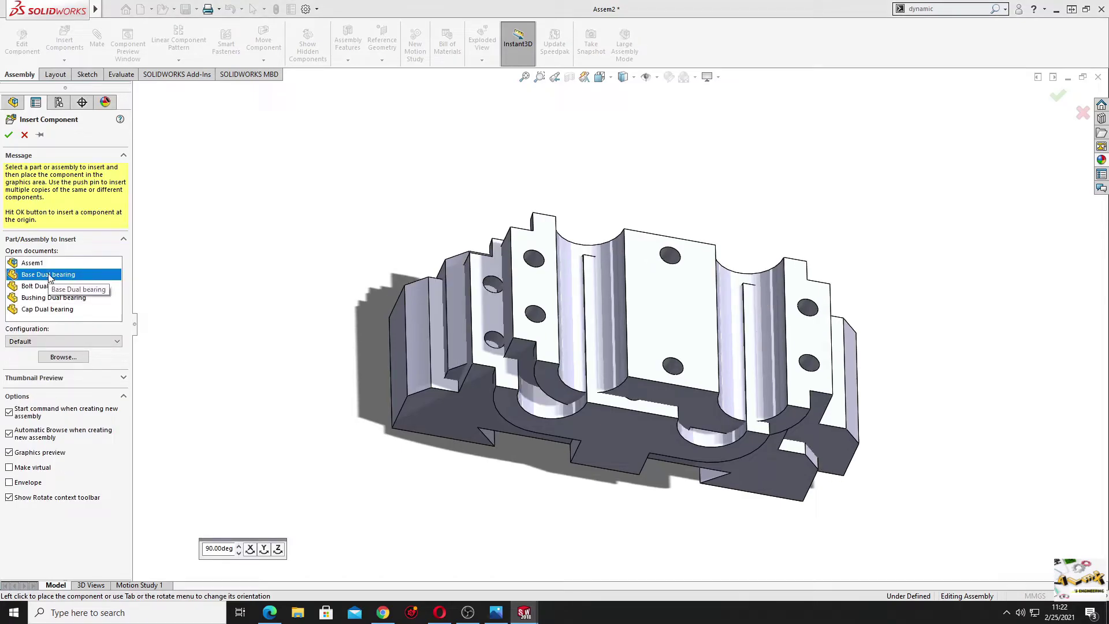
pyautogui.keyDown('ctrl'); pyautogui.click(59, 281); pyautogui.keyUp('ctrl')
pyautogui.click(46, 291)
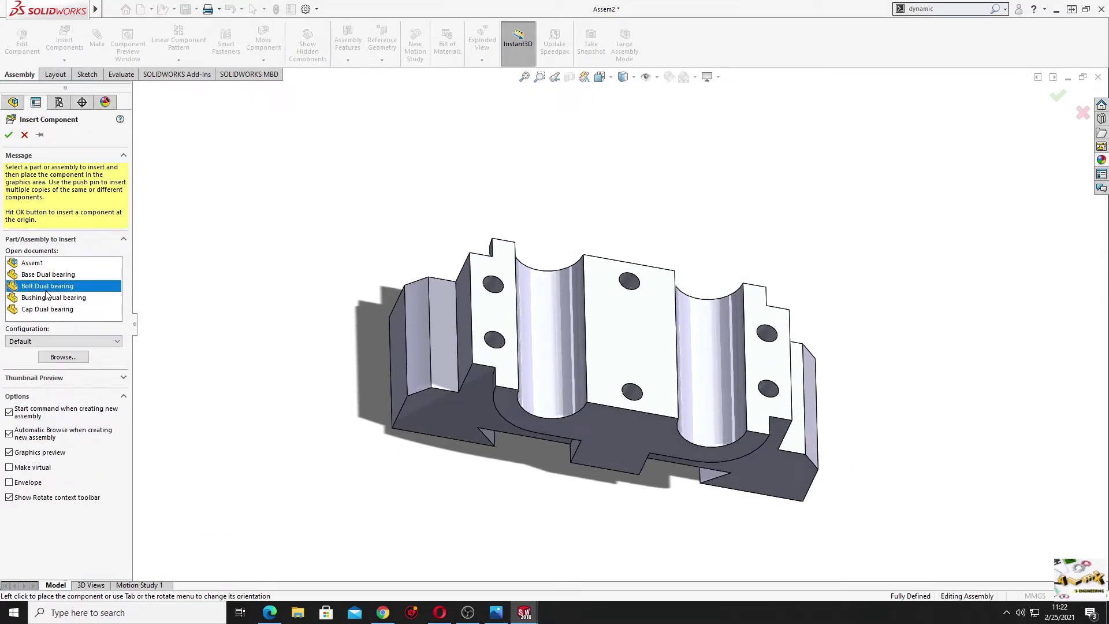
pyautogui.keyDown('ctrl'); pyautogui.click(51, 298); pyautogui.keyUp('ctrl')
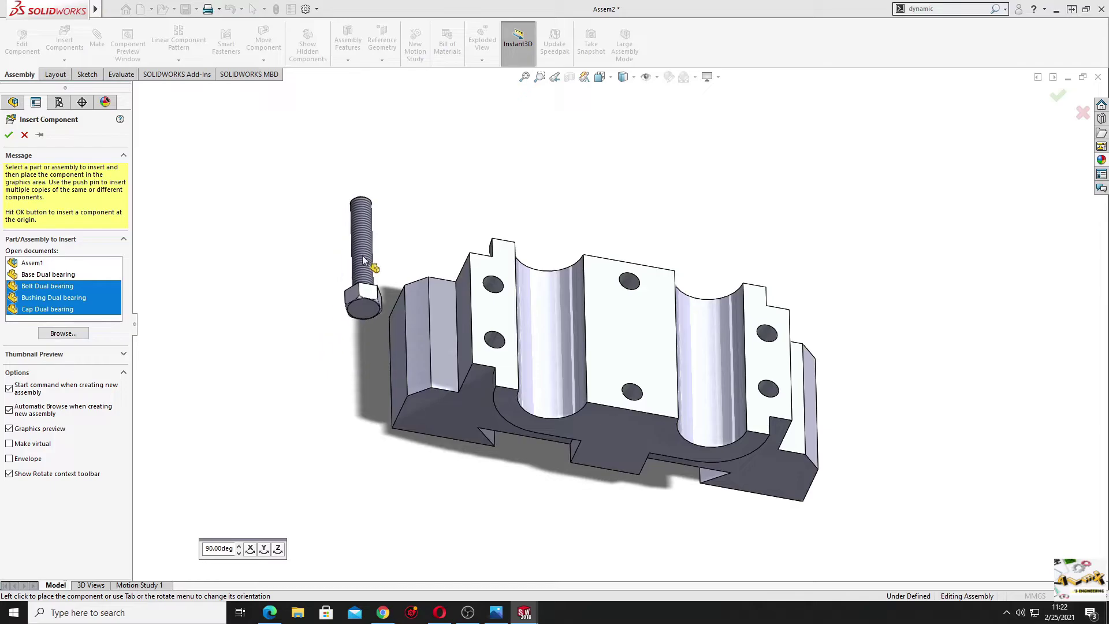
pyautogui.click(339, 314)
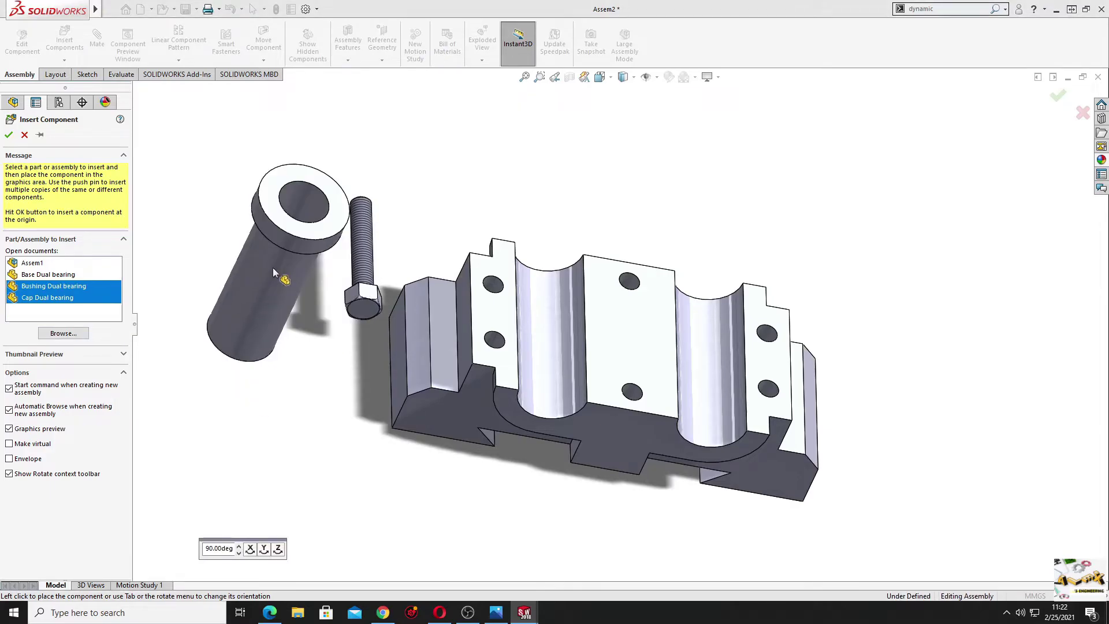
pyautogui.click(310, 324)
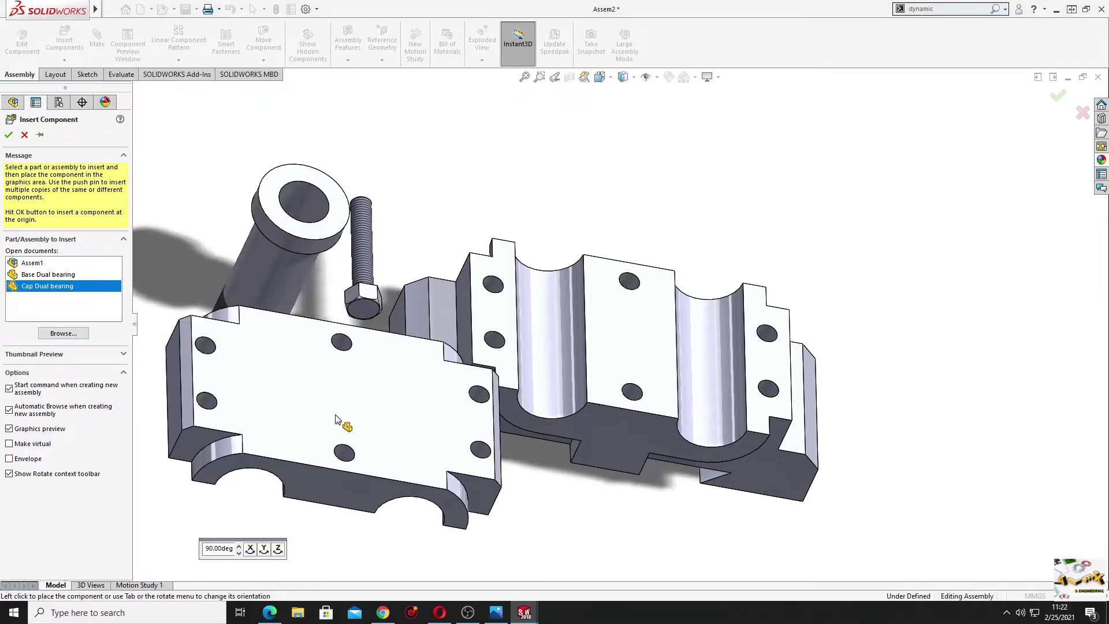
pyautogui.click(346, 421)
pyautogui.moveTo(405, 413); pyautogui.dragTo(365, 432, button='middle')
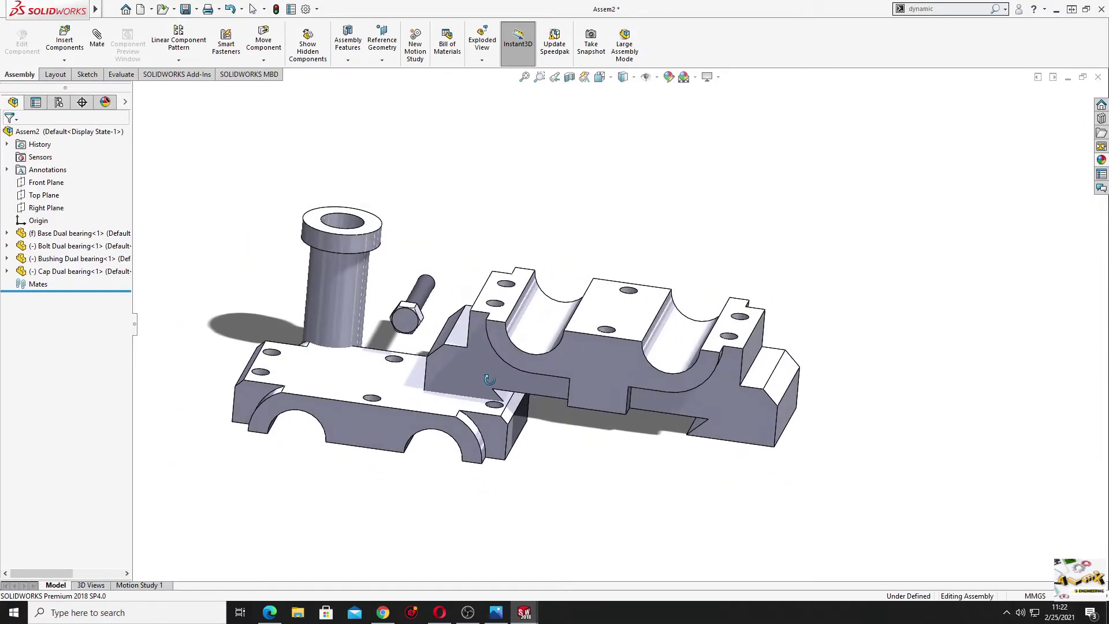
# Mate the cap's flat underside coincident with the base's top face.
pyautogui.moveTo(365, 427); pyautogui.dragTo(606, 267)
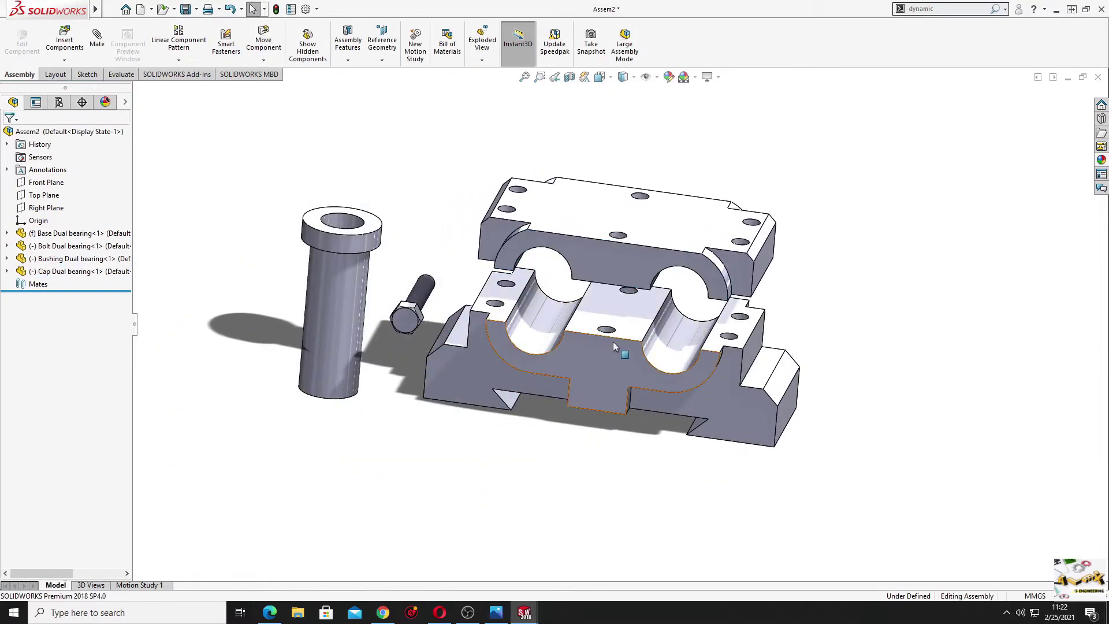
pyautogui.scroll(-3, 612, 341)
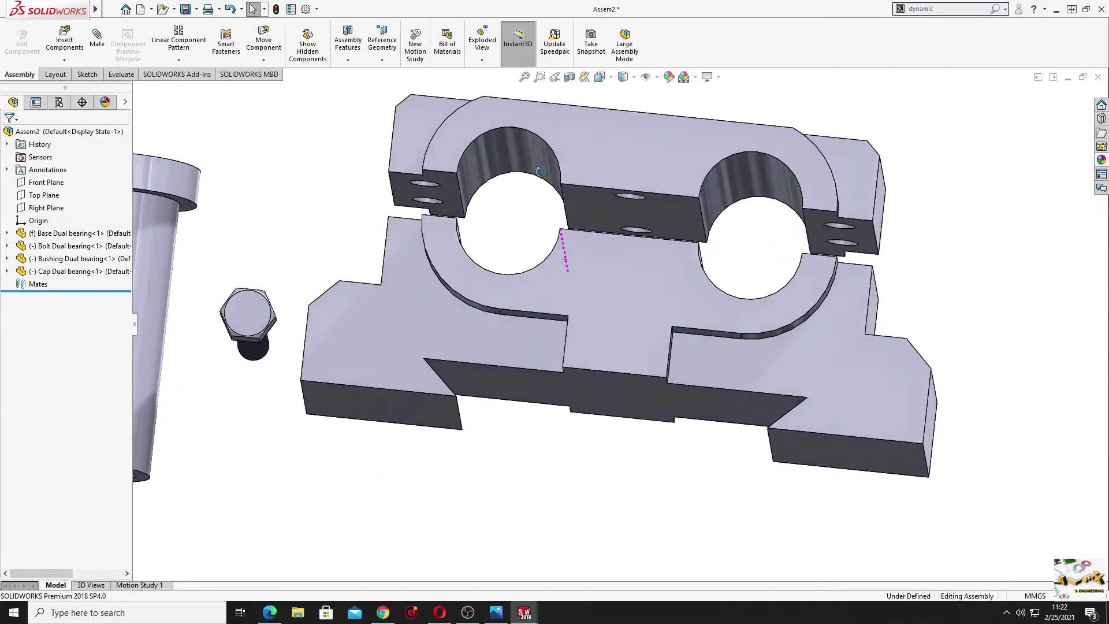
pyautogui.moveTo(531, 268); pyautogui.dragTo(543, 169, button='middle')
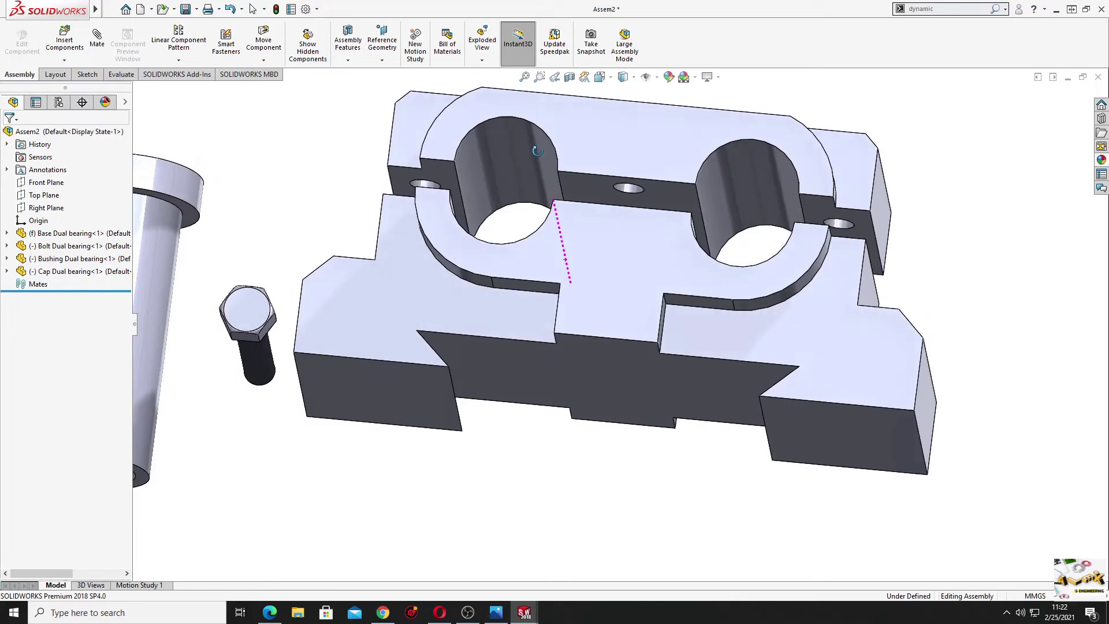
pyautogui.click(594, 247)
pyautogui.moveTo(594, 247); pyautogui.dragTo(569, 359, button='middle')
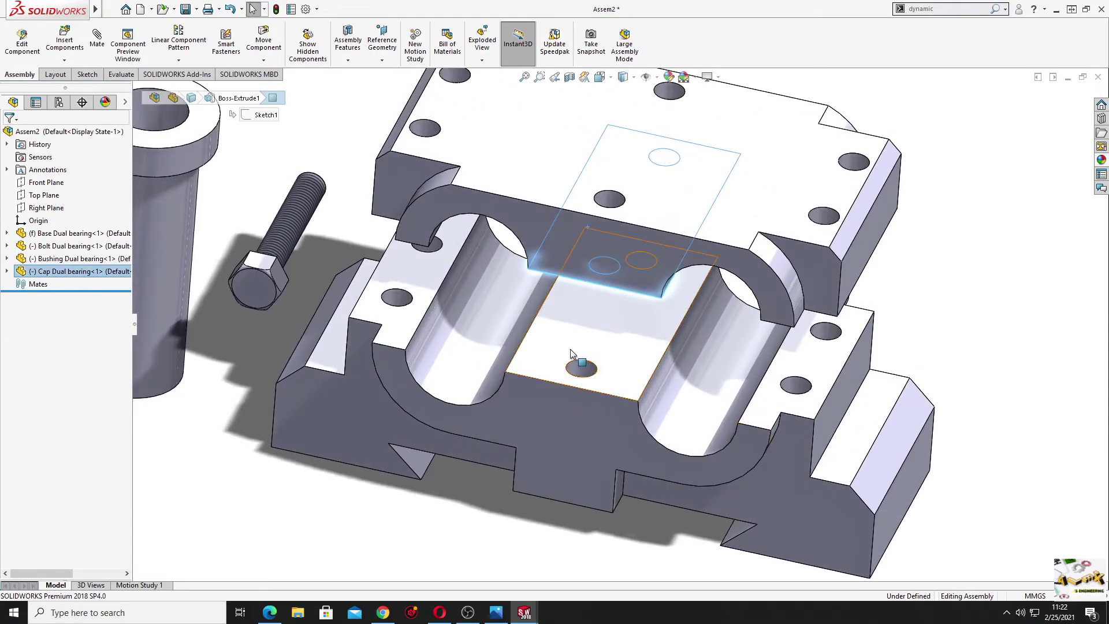
pyautogui.keyDown('ctrl'); pyautogui.click(569, 328); pyautogui.keyUp('ctrl')
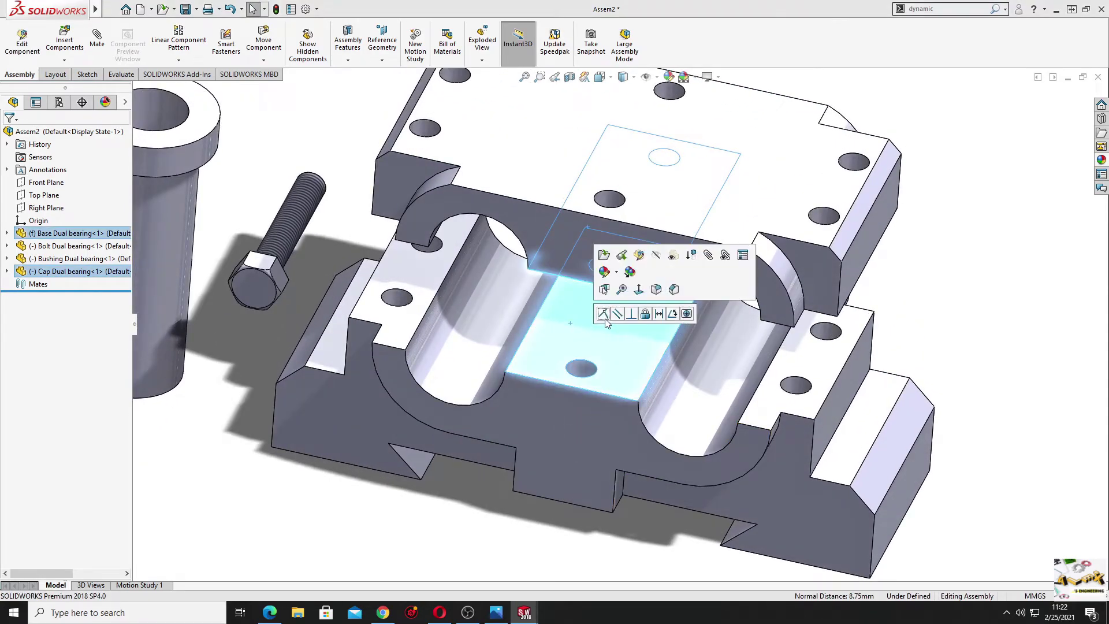
pyautogui.click(602, 314)
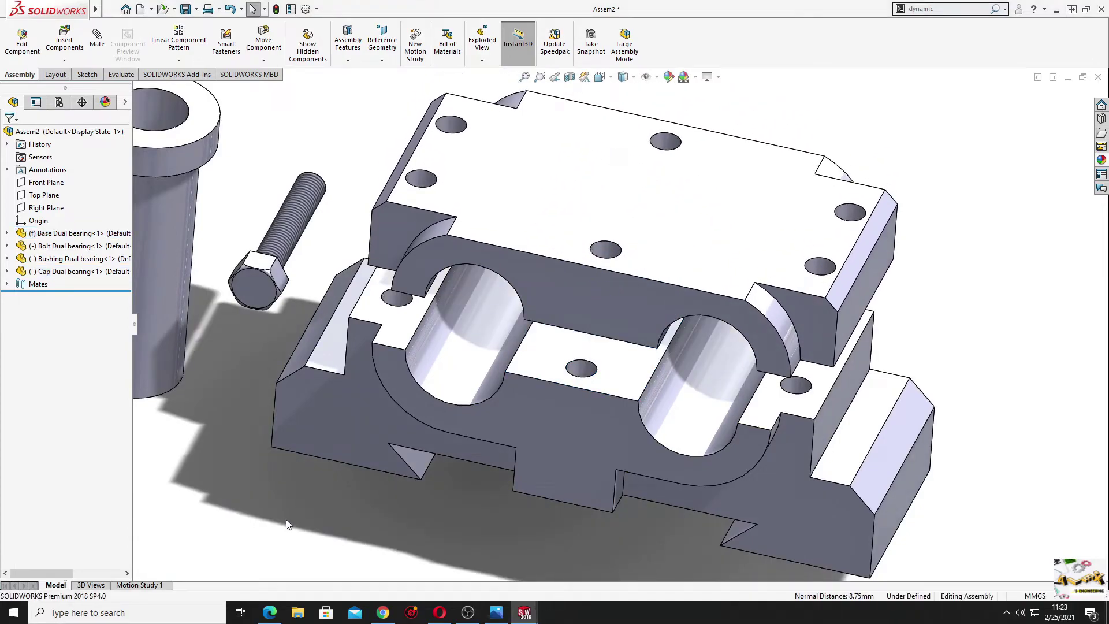
# Make the first cap bolt hole concentric with its matching base hole.
pyautogui.click(604, 249)
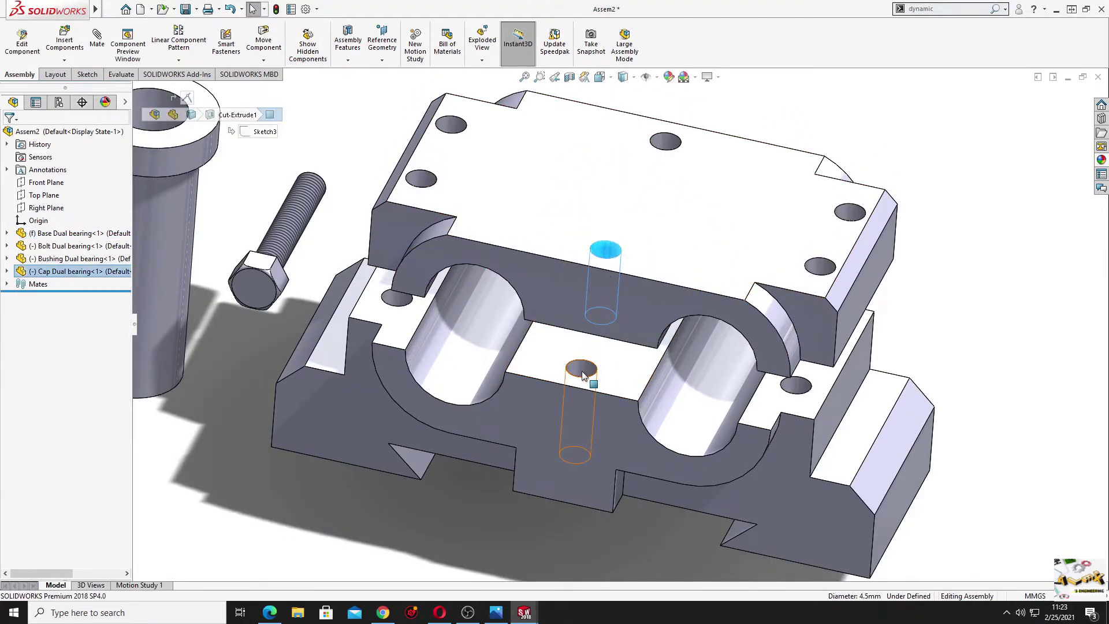
pyautogui.keyDown('ctrl'); pyautogui.click(582, 373); pyautogui.keyUp('ctrl')
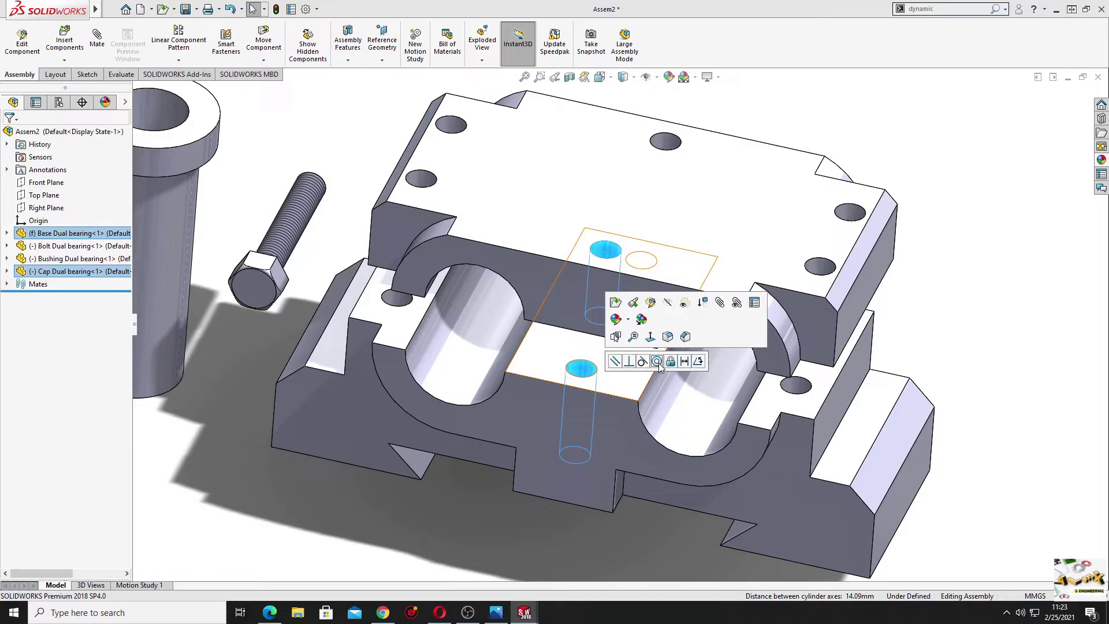
pyautogui.click(657, 361)
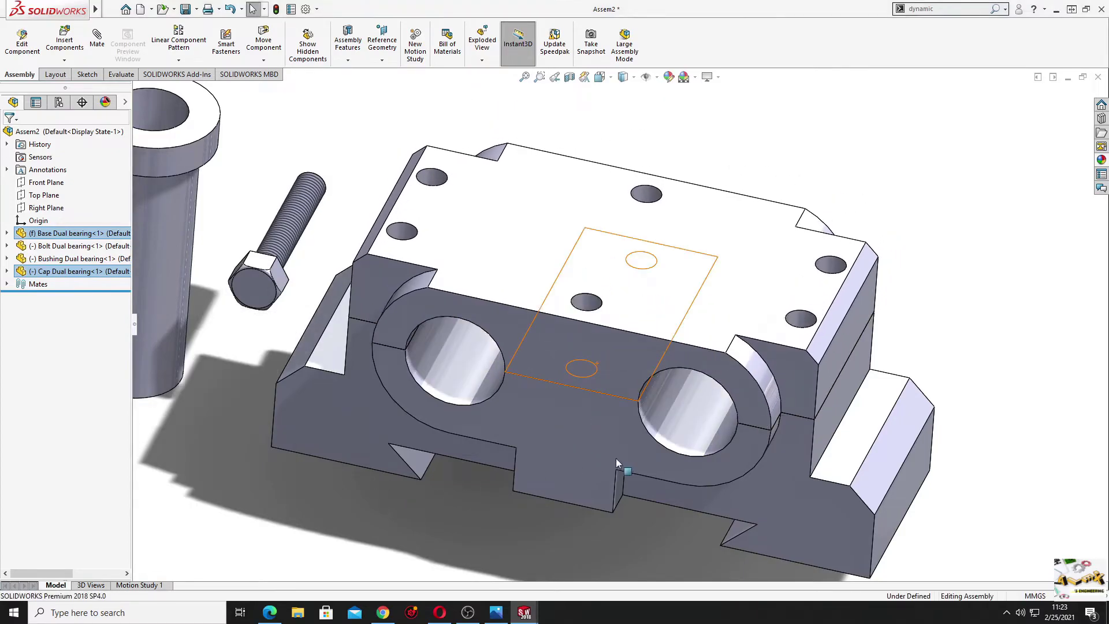
pyautogui.moveTo(649, 448)
pyautogui.mouseDown(button='middle')
pyautogui.moveTo(730, 428)
pyautogui.moveTo(640, 442)
pyautogui.mouseUp(button='middle')
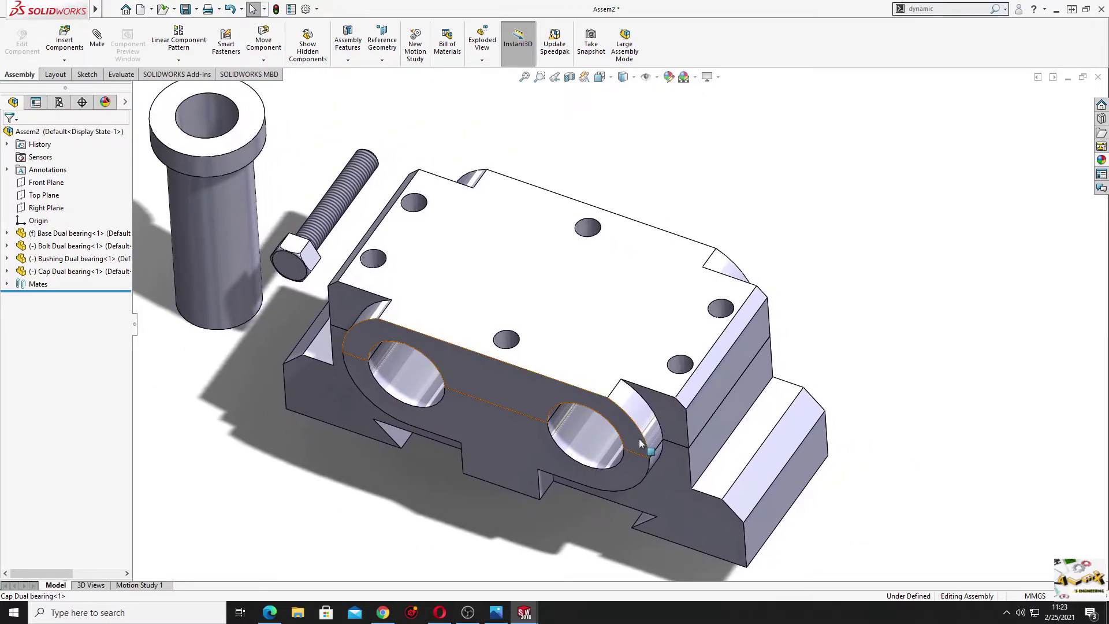
pyautogui.moveTo(708, 407)
pyautogui.mouseDown()
pyautogui.moveTo(694, 225)
pyautogui.moveTo(705, 247)
pyautogui.mouseUp()
pyautogui.press('Escape')
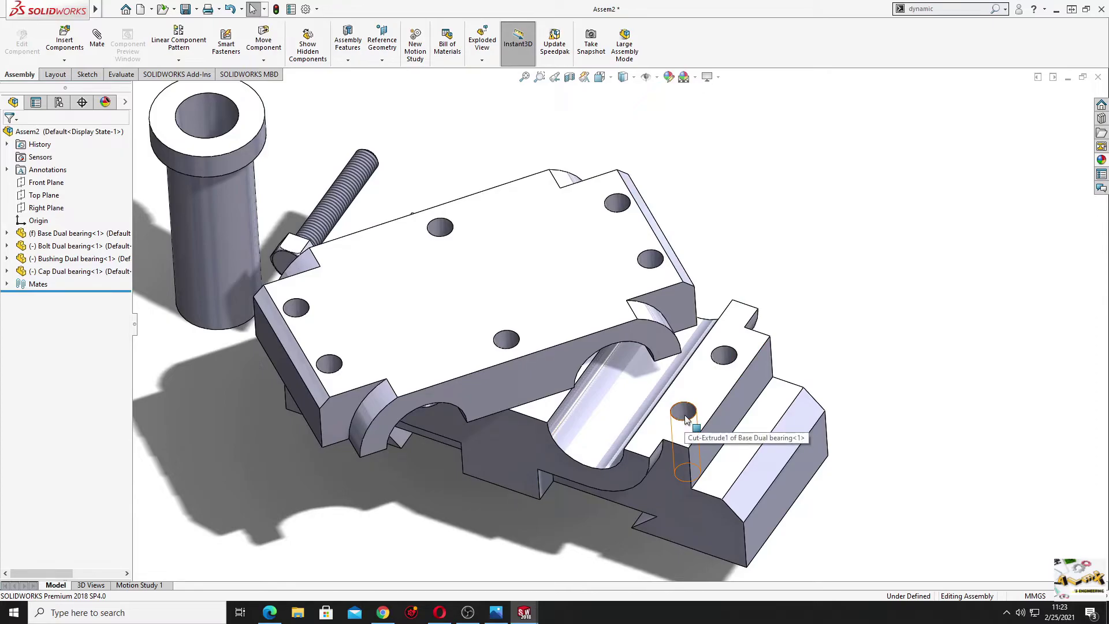
# Make a second pair of base and cap bolt holes concentric to lock alignment.
pyautogui.click(684, 415)
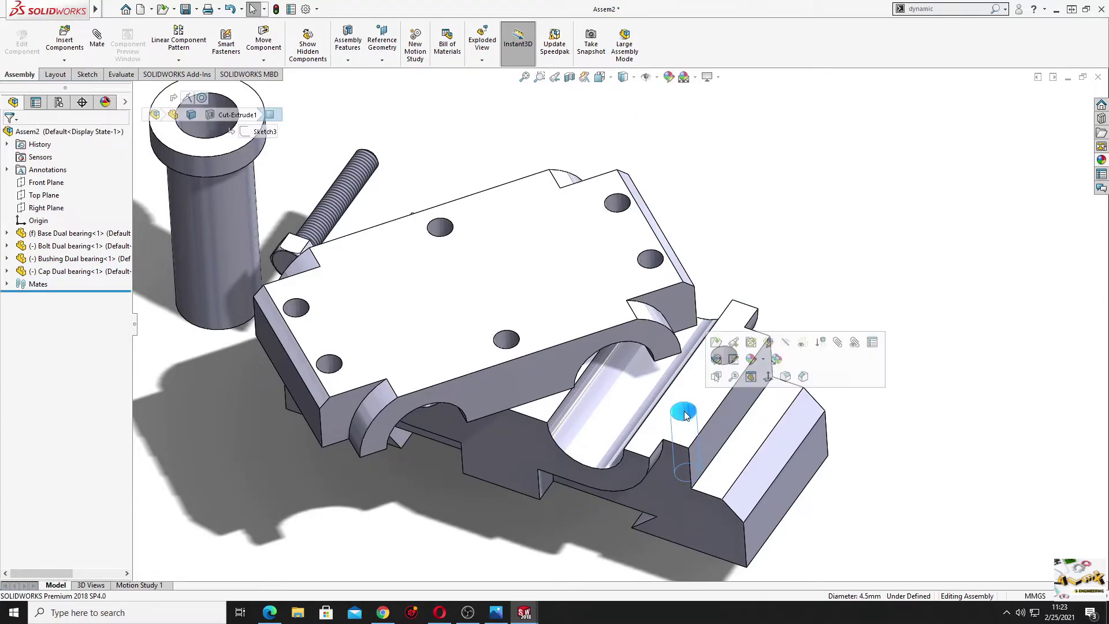
pyautogui.keyDown('ctrl'); pyautogui.click(650, 261); pyautogui.keyUp('ctrl')
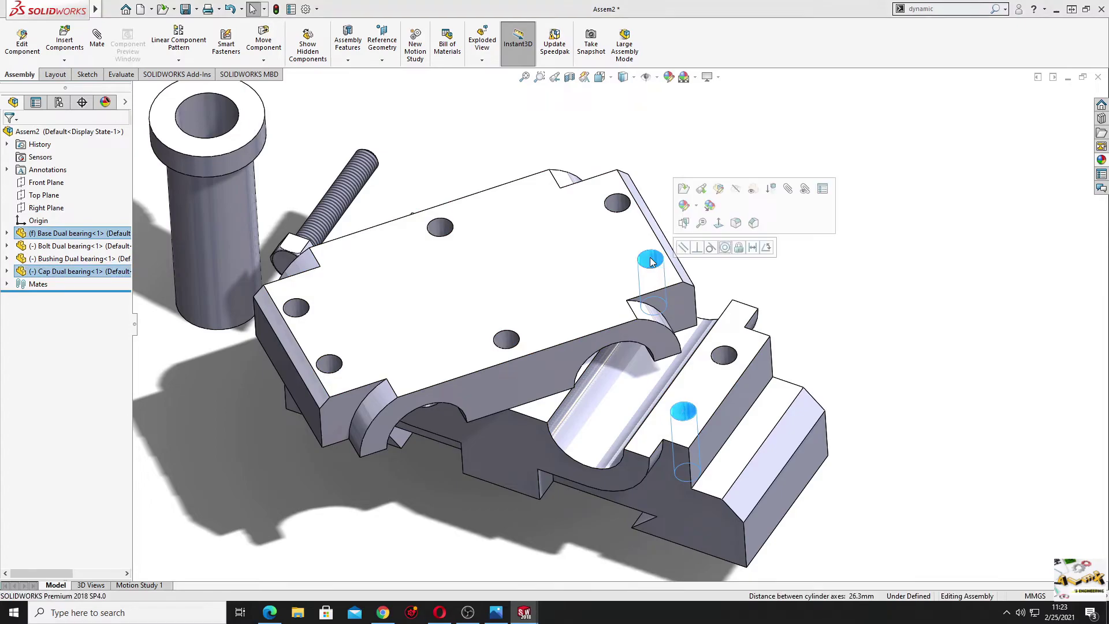
pyautogui.click(725, 249)
pyautogui.click(736, 328)
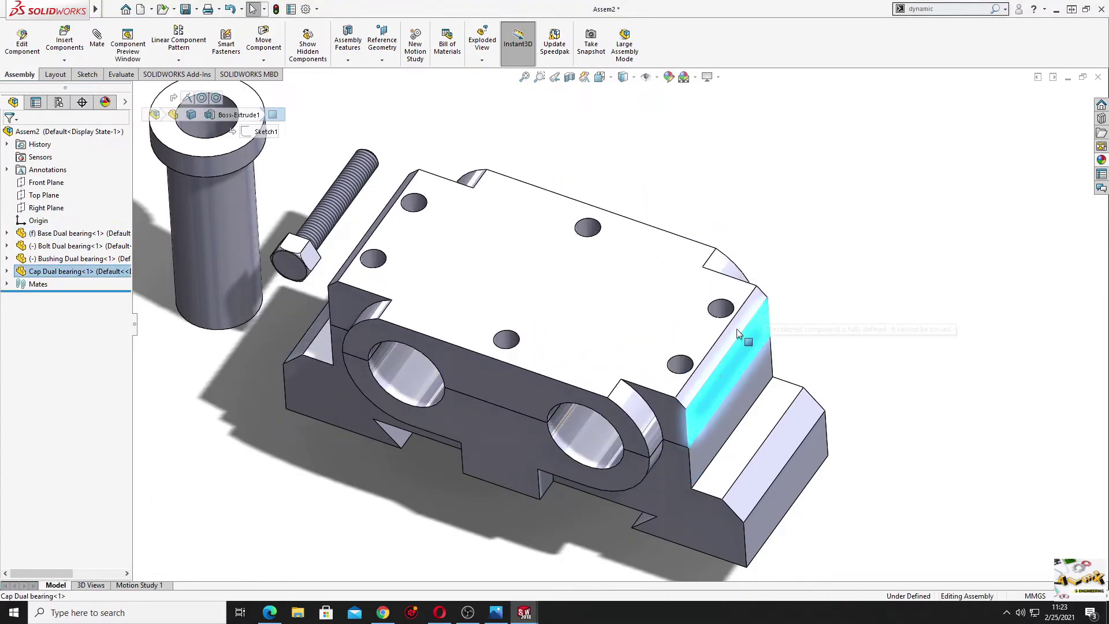
pyautogui.press('Escape')
pyautogui.keyDown('ctrl'); pyautogui.moveTo(384, 289); pyautogui.dragTo(451, 296, button='middle'); pyautogui.keyUp('ctrl')
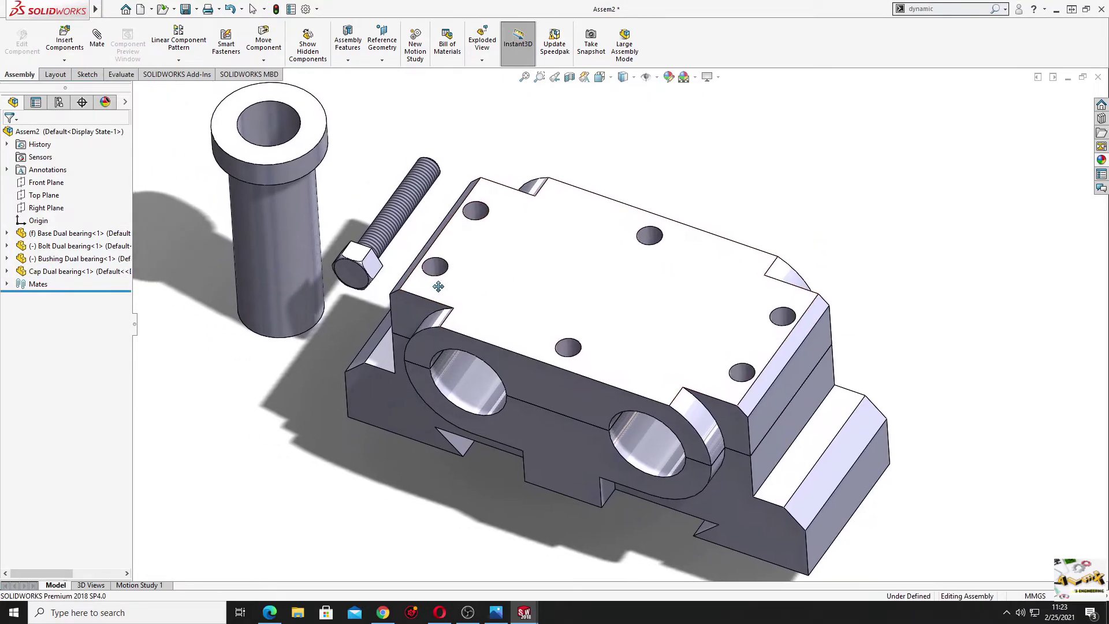
# Seat the first bushing concentric in its bore with the flange coincident on the cap.
pyautogui.click(288, 240)
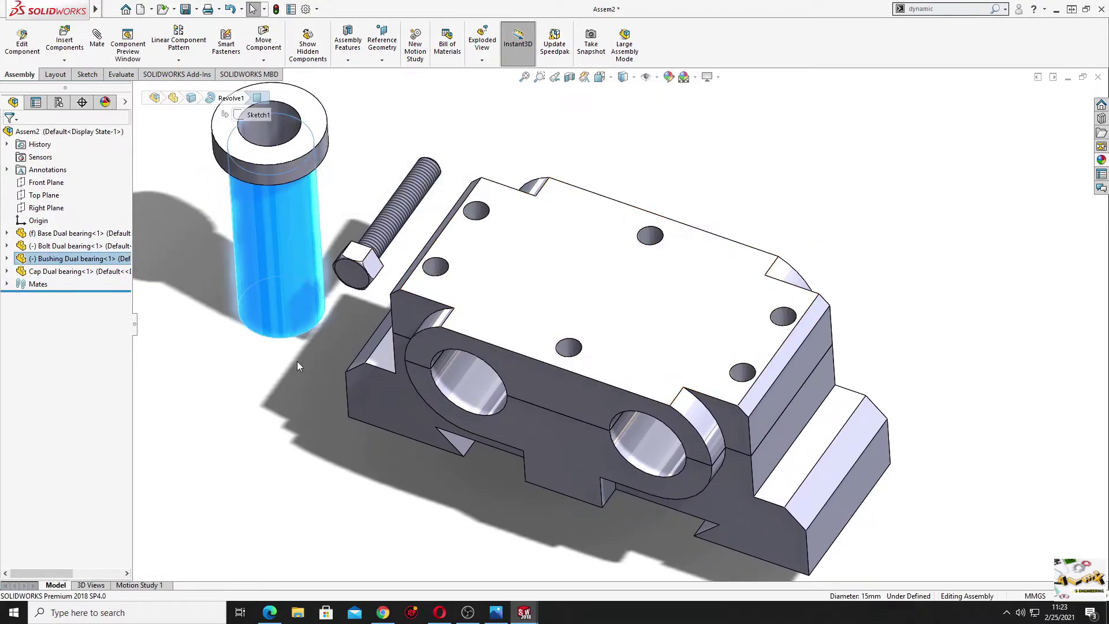
pyautogui.keyDown('ctrl'); pyautogui.click(466, 379); pyautogui.keyUp('ctrl')
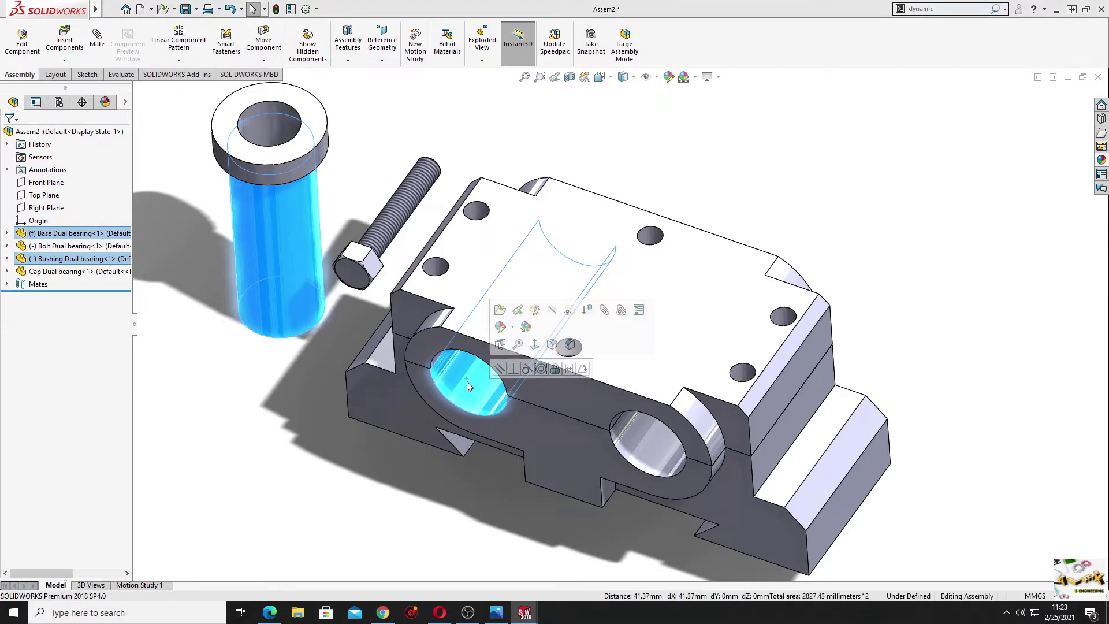
pyautogui.click(541, 368)
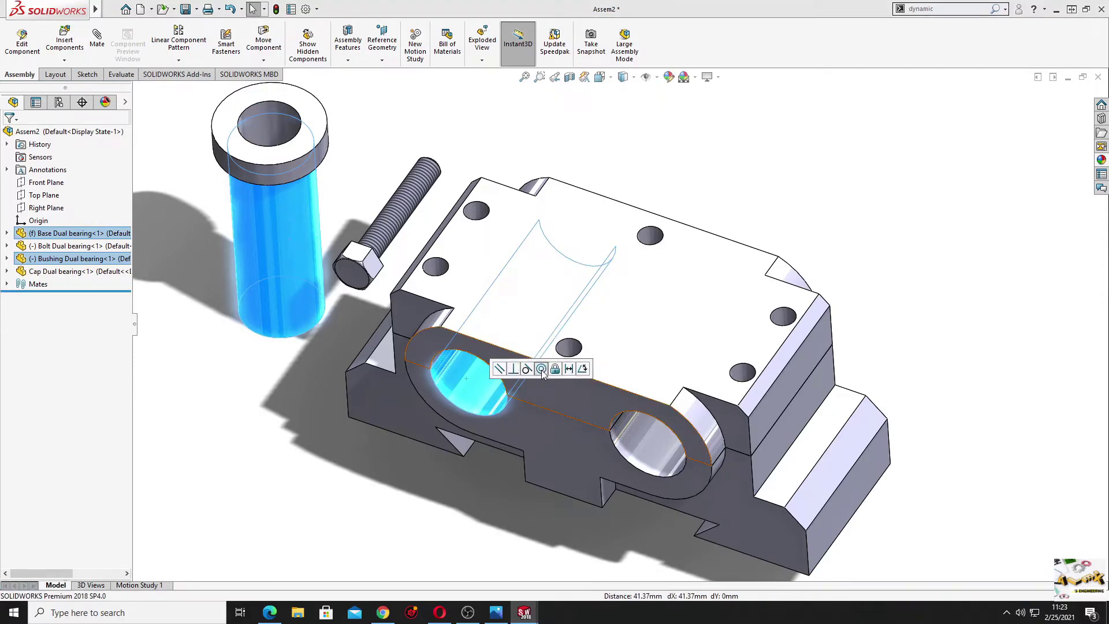
pyautogui.click(335, 443)
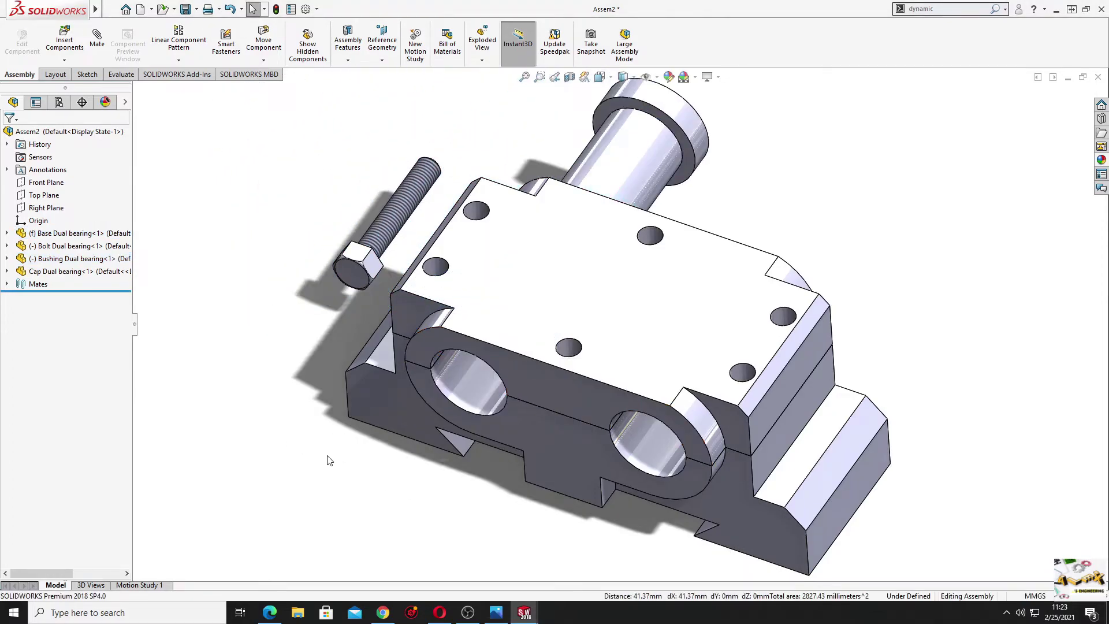
pyautogui.click(679, 161)
pyautogui.moveTo(608, 297); pyautogui.dragTo(512, 403, button='middle')
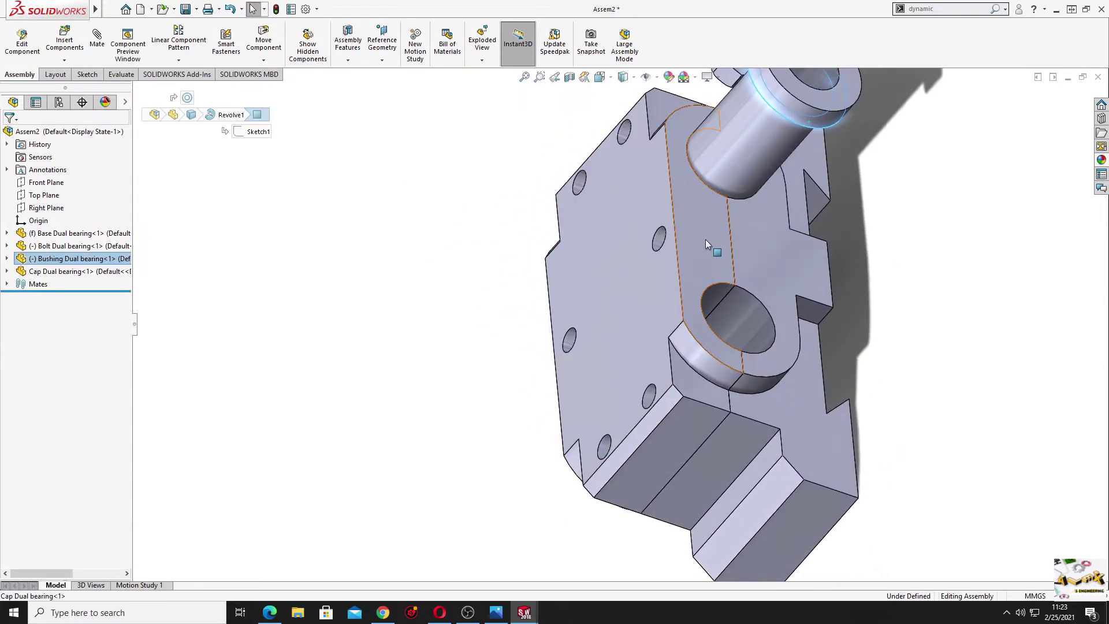
pyautogui.keyDown('ctrl'); pyautogui.click(677, 256); pyautogui.keyUp('ctrl')
pyautogui.click(700, 246)
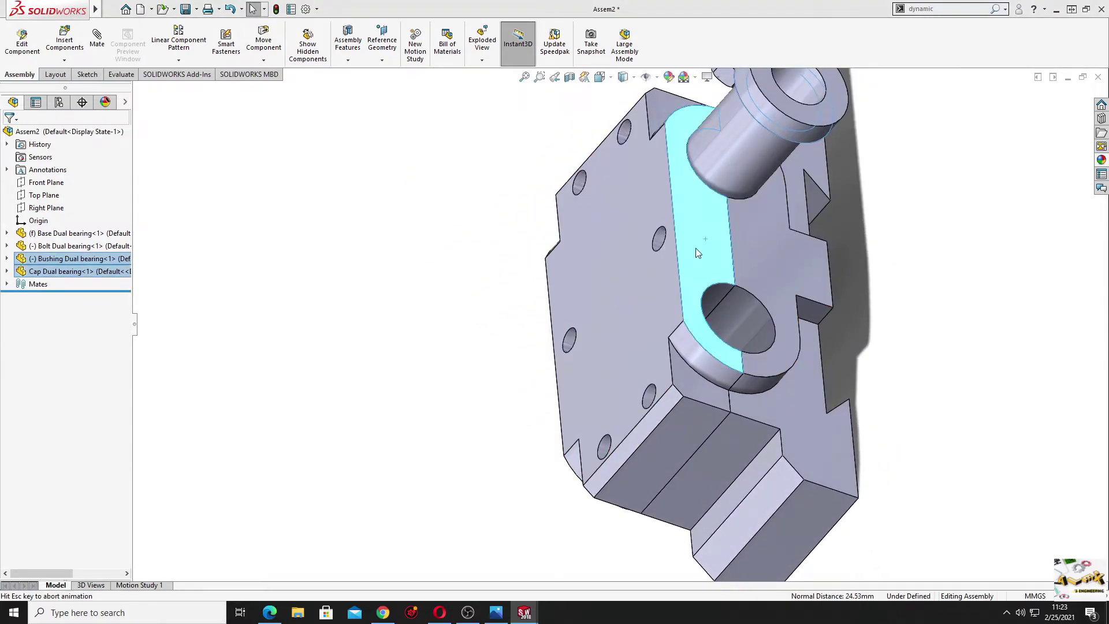
# Ctrl-drag a second bushing copy and mate it concentric with the cap's second bore.
pyautogui.moveTo(608, 351)
pyautogui.mouseDown(button='middle')
pyautogui.moveTo(668, 317)
pyautogui.moveTo(706, 271)
pyautogui.moveTo(804, 304)
pyautogui.mouseUp(button='middle')
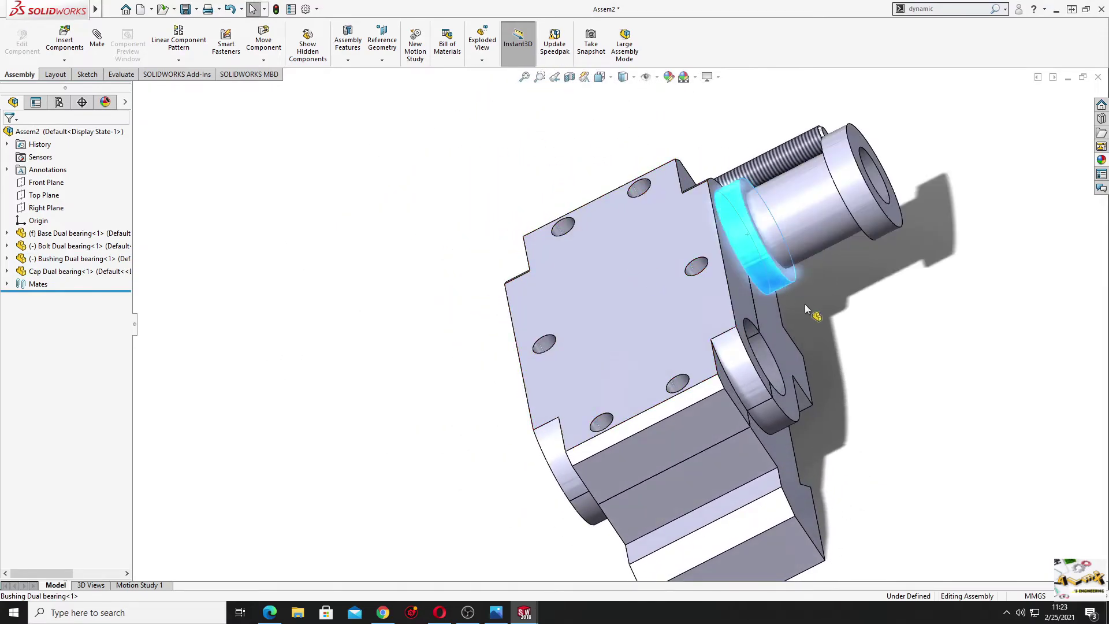
pyautogui.keyDown('ctrl'); pyautogui.moveTo(805, 304); pyautogui.dragTo(825, 332); pyautogui.keyUp('ctrl')
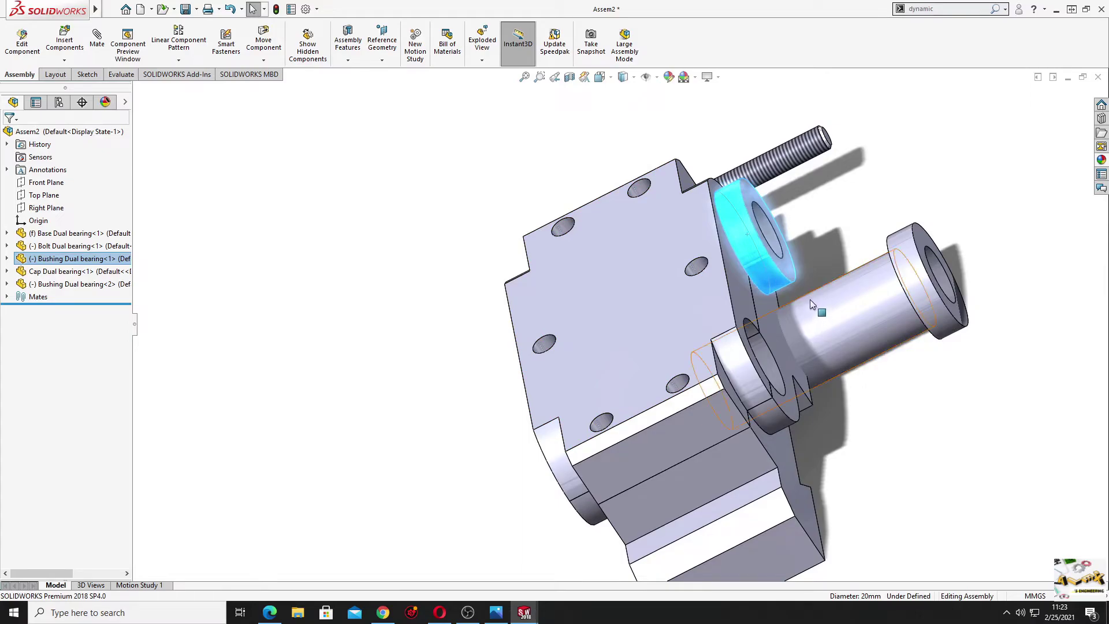
pyautogui.moveTo(639, 383); pyautogui.dragTo(711, 358, button='middle')
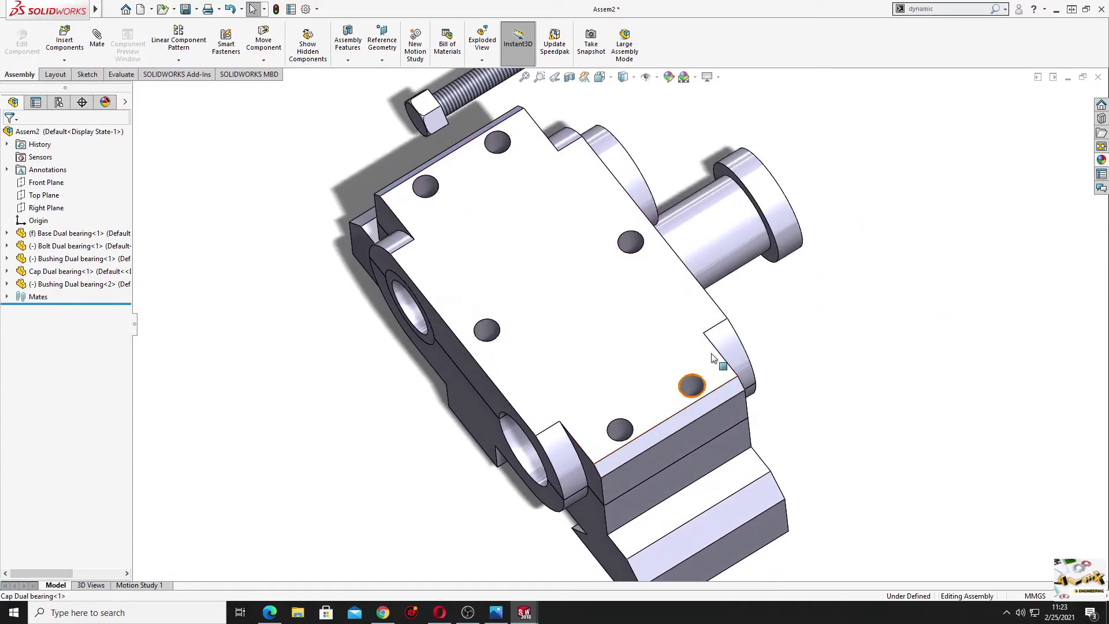
pyautogui.click(720, 236)
pyautogui.moveTo(618, 372)
pyautogui.mouseDown(button='middle')
pyautogui.moveTo(624, 341)
pyautogui.moveTo(524, 456)
pyautogui.mouseUp(button='middle')
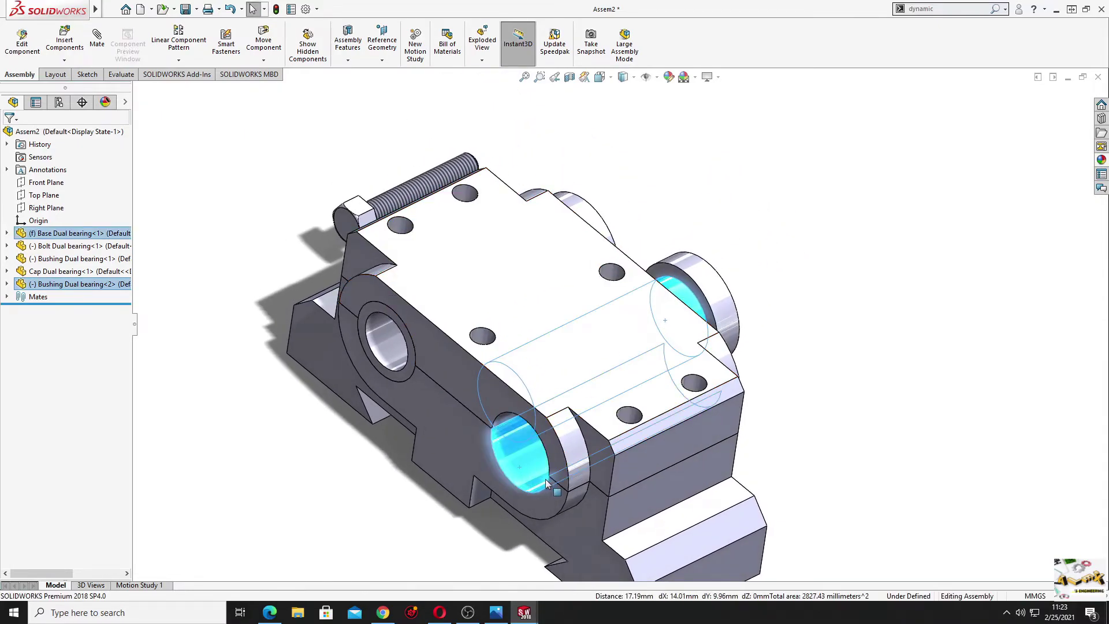
pyautogui.keyDown('ctrl'); pyautogui.click(574, 467); pyautogui.keyUp('ctrl')
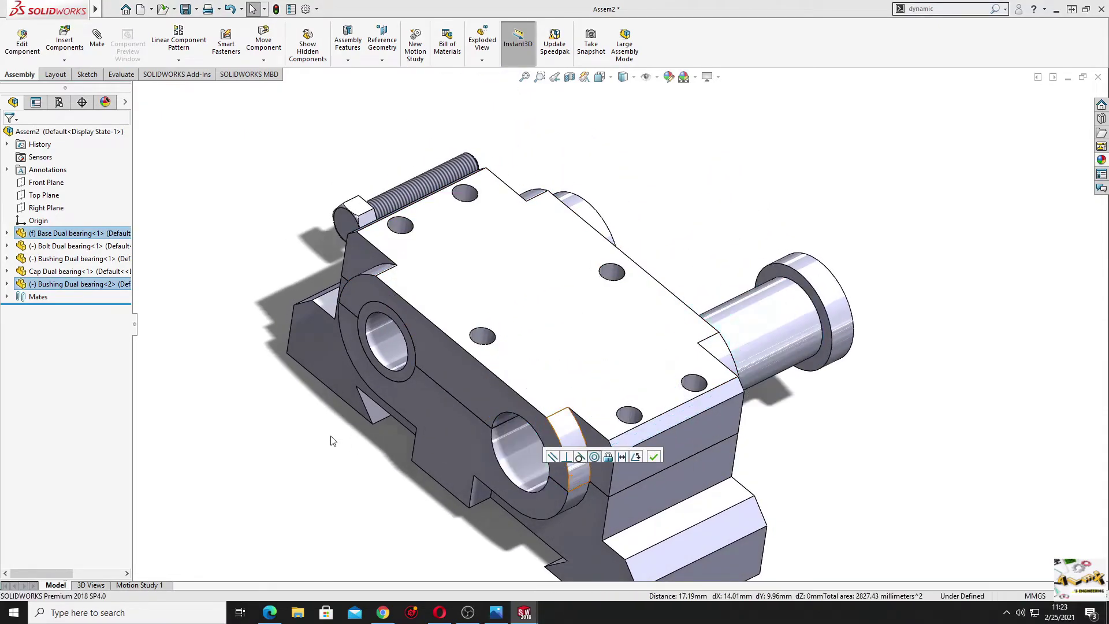
pyautogui.click(772, 270)
pyautogui.moveTo(741, 386); pyautogui.dragTo(637, 420, button='middle')
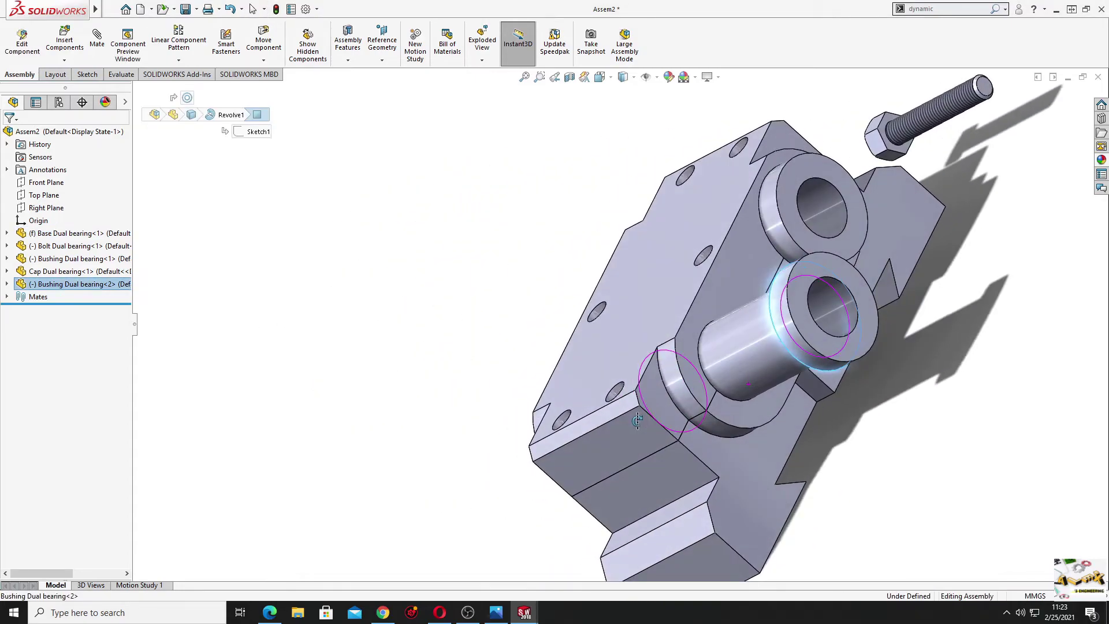
pyautogui.keyDown('ctrl'); pyautogui.click(685, 348); pyautogui.keyUp('ctrl')
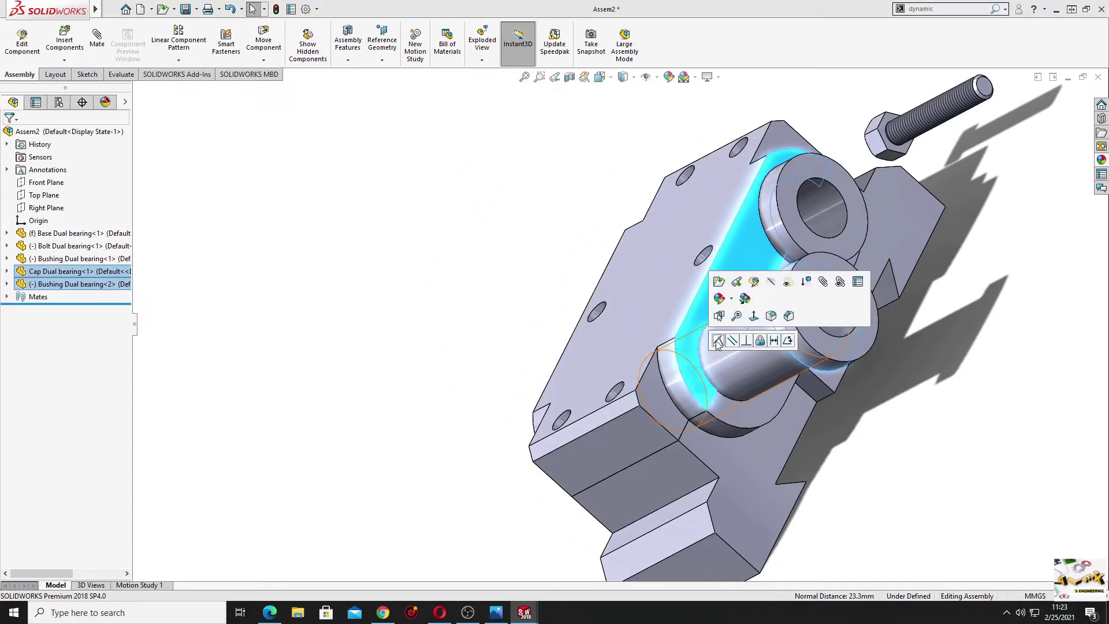
pyautogui.click(717, 341)
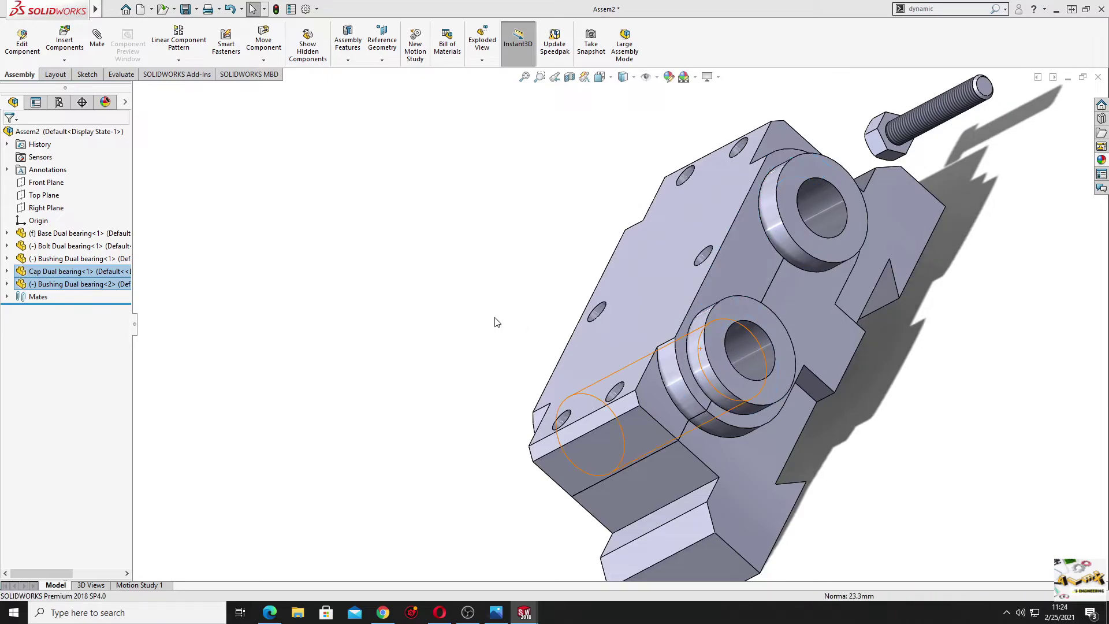
# Rotate the loose bolt upright and drag it above a hole on the cap's top face.
pyautogui.moveTo(637, 340)
pyautogui.mouseDown(button='middle')
pyautogui.moveTo(686, 306)
pyautogui.moveTo(860, 327)
pyautogui.mouseUp(button='middle')
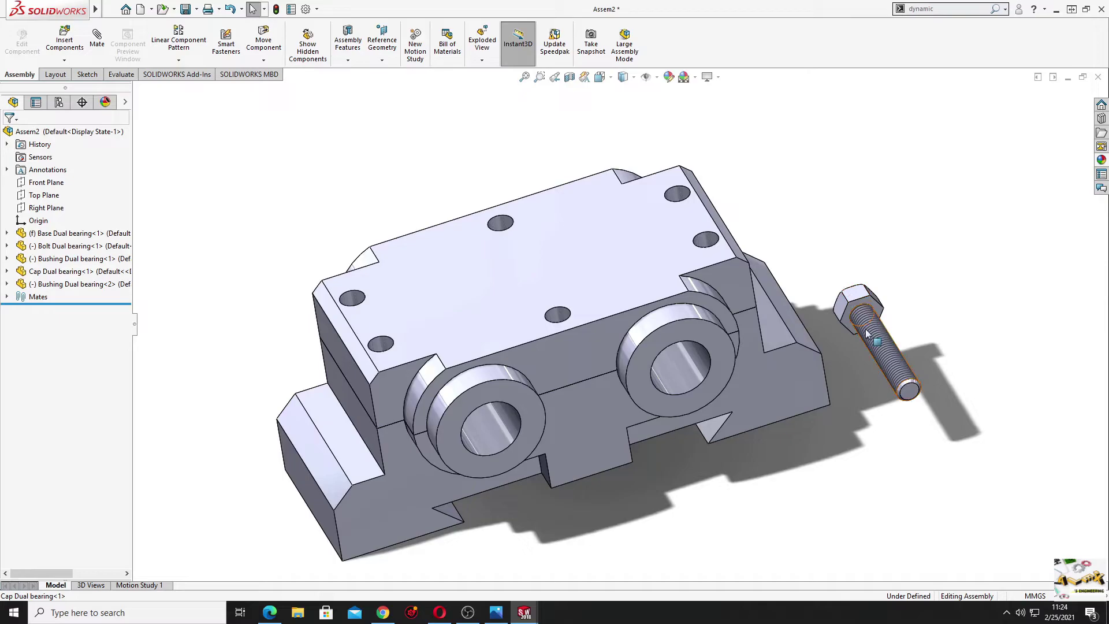
pyautogui.click(264, 60)
pyautogui.click(297, 89)
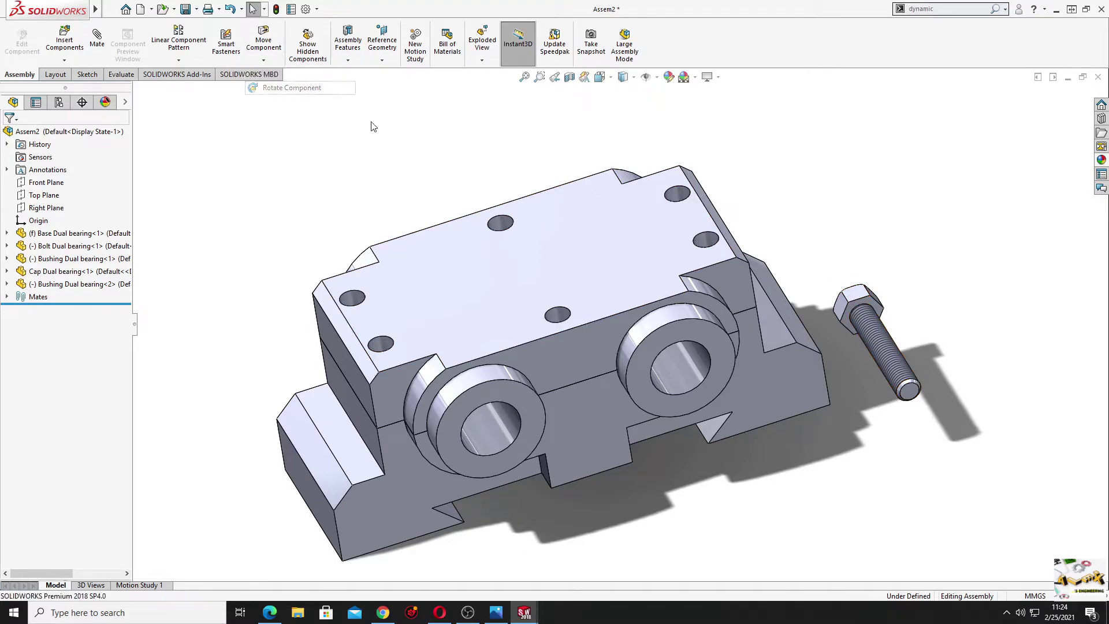
pyautogui.moveTo(881, 364)
pyautogui.mouseDown()
pyautogui.moveTo(906, 527)
pyautogui.moveTo(884, 527)
pyautogui.moveTo(951, 619)
pyautogui.mouseUp()
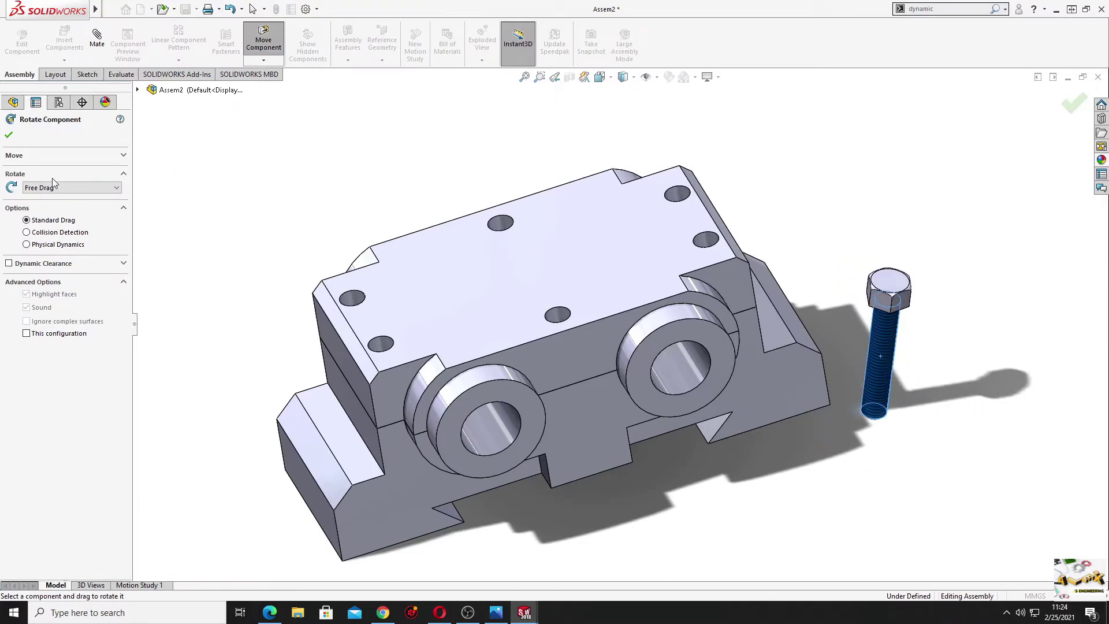
pyautogui.click(8, 137)
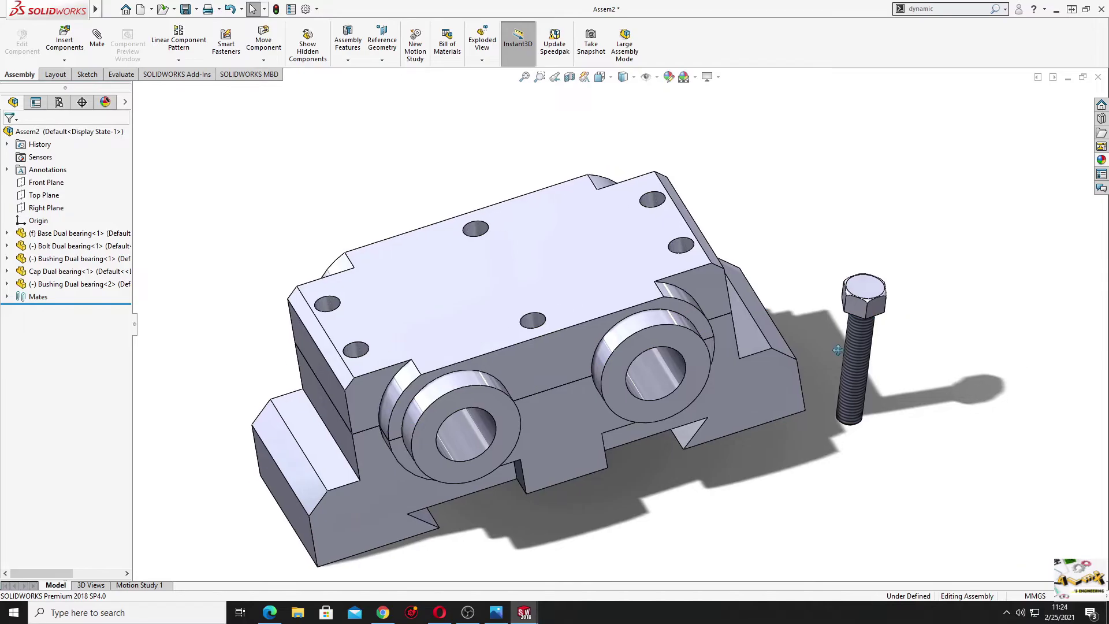
pyautogui.moveTo(797, 312); pyautogui.dragTo(853, 338, button='middle')
pyautogui.moveTo(852, 335); pyautogui.dragTo(685, 162)
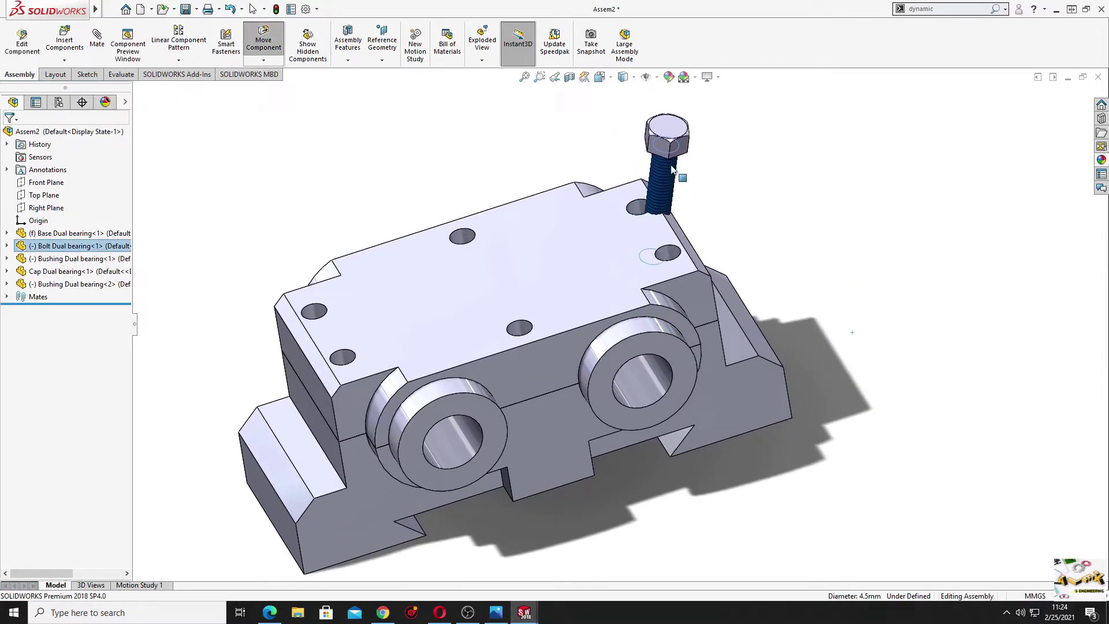
# Mate the bolt's threaded face concentric with a cap hole.
pyautogui.press('Escape')
pyautogui.scroll(-2, 687, 168)
pyautogui.scroll(-2, 727, 231)
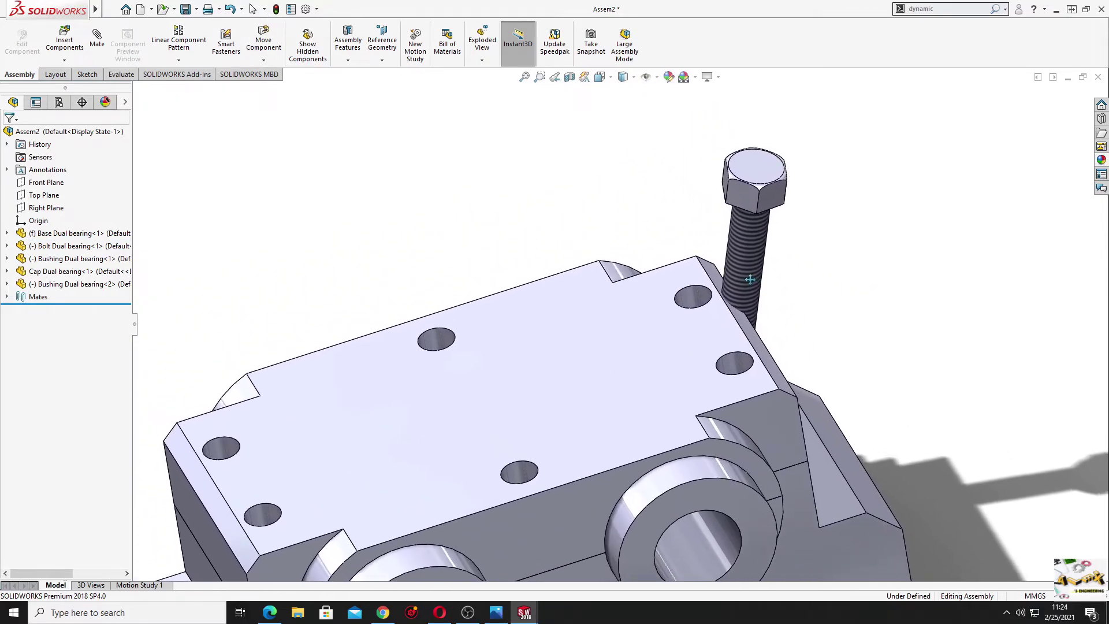
pyautogui.click(749, 265)
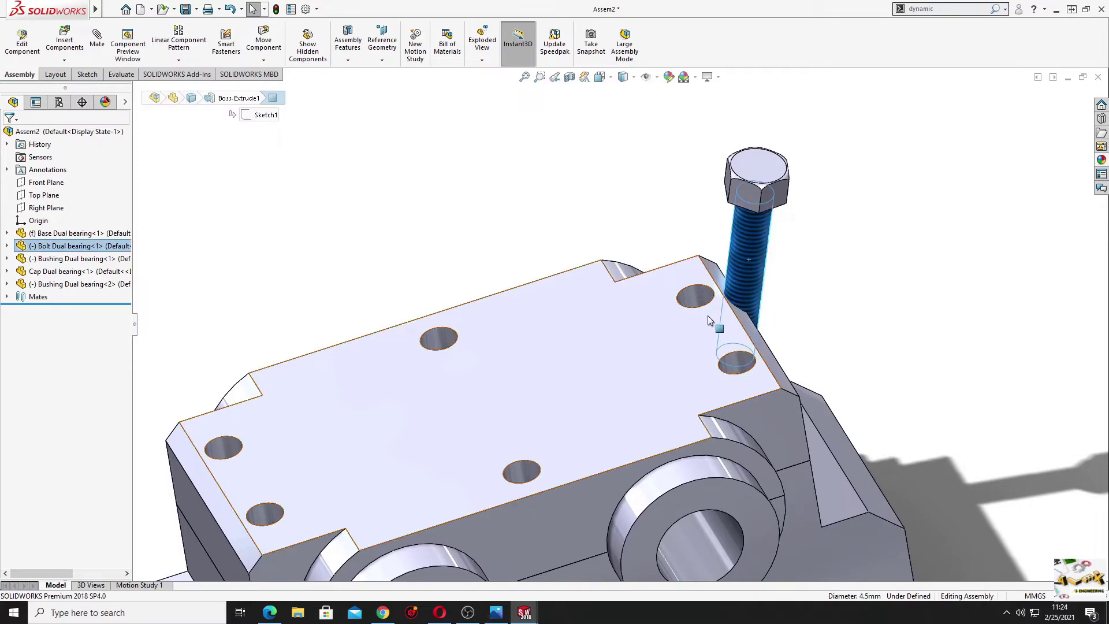
pyautogui.keyDown('ctrl'); pyautogui.click(694, 296); pyautogui.keyUp('ctrl')
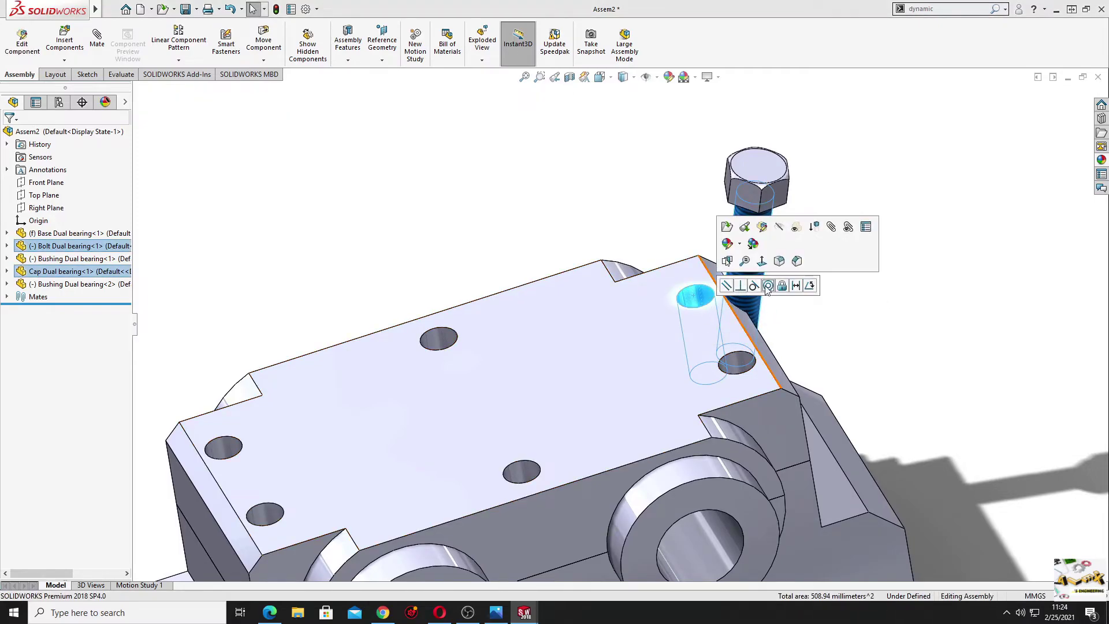
pyautogui.click(767, 286)
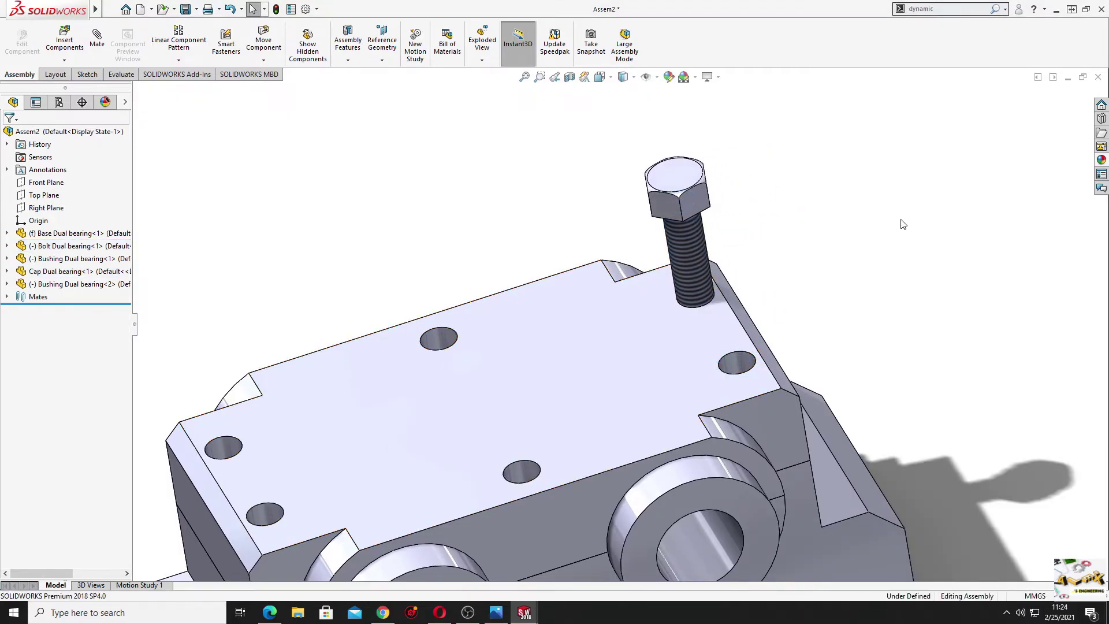
# Ctrl-drag five bolt copies to positions near the other cap holes.
pyautogui.keyDown('ctrl'); pyautogui.moveTo(797, 294); pyautogui.dragTo(807, 234, button='middle'); pyautogui.keyUp('ctrl')
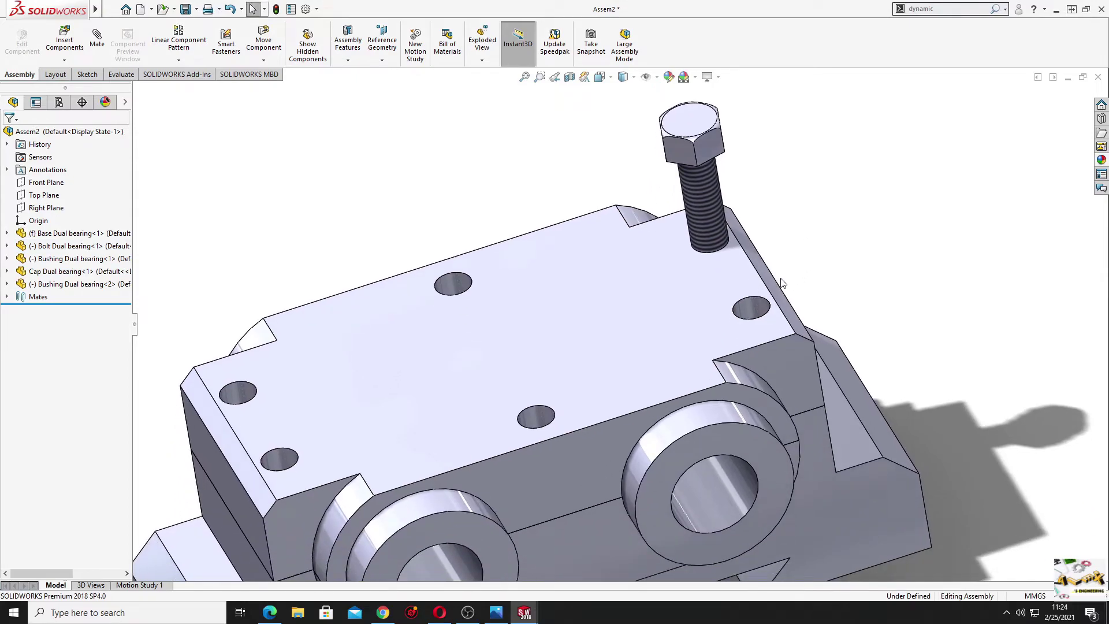
pyautogui.scroll(3, 698, 220)
pyautogui.keyDown('ctrl'); pyautogui.moveTo(639, 261); pyautogui.dragTo(687, 232, button='middle'); pyautogui.keyUp('ctrl')
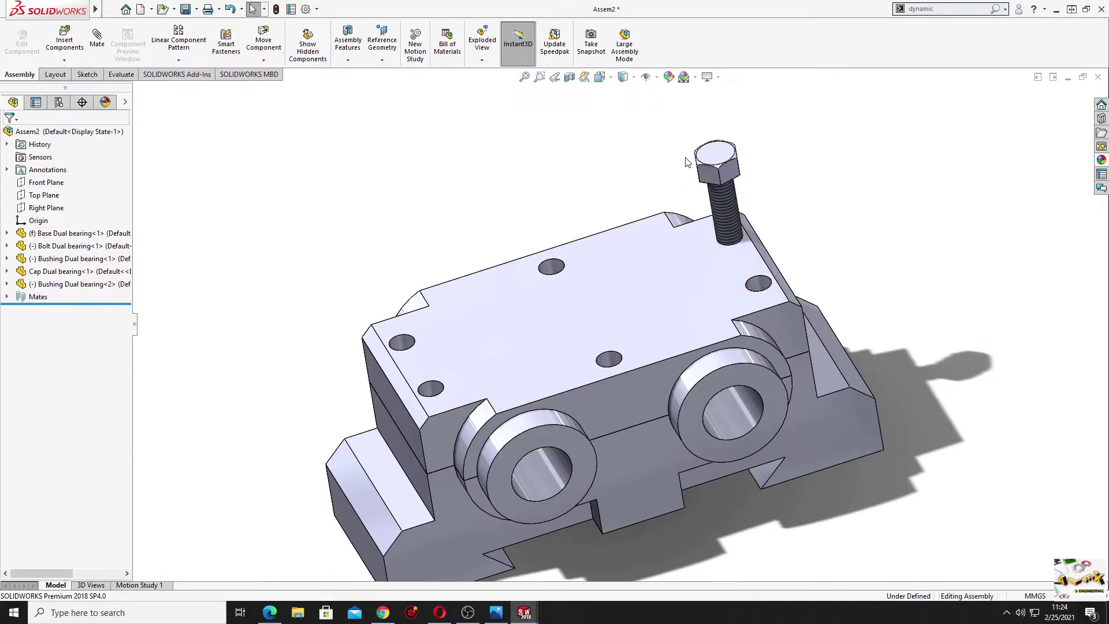
pyautogui.keyDown('ctrl'); pyautogui.moveTo(726, 177); pyautogui.dragTo(544, 212); pyautogui.keyUp('ctrl')
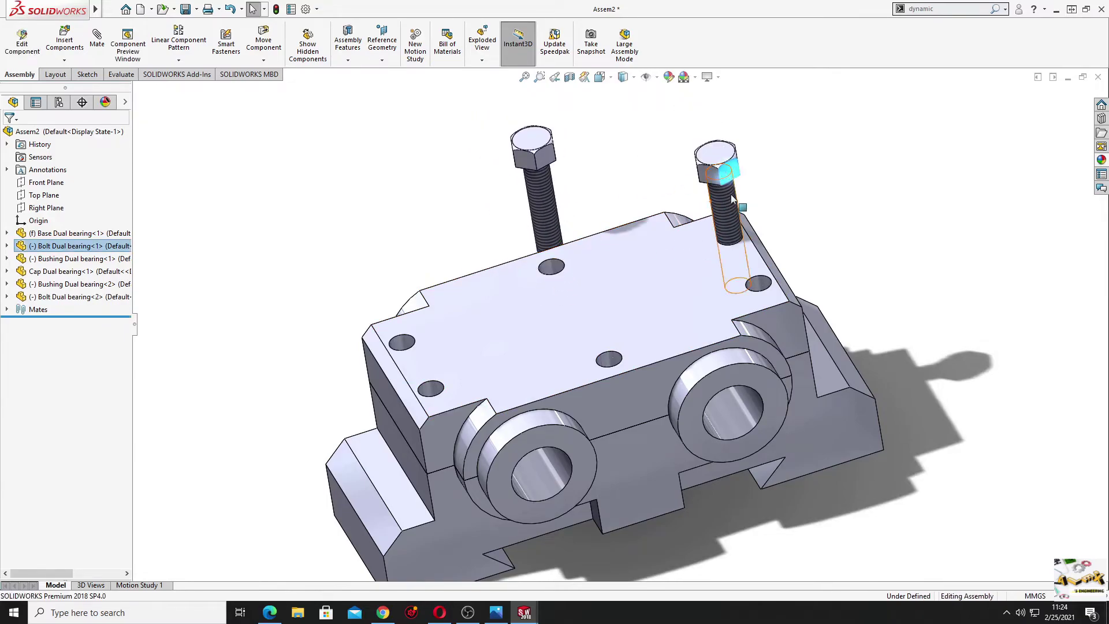
pyautogui.keyDown('ctrl'); pyautogui.moveTo(730, 194); pyautogui.dragTo(424, 314); pyautogui.keyUp('ctrl')
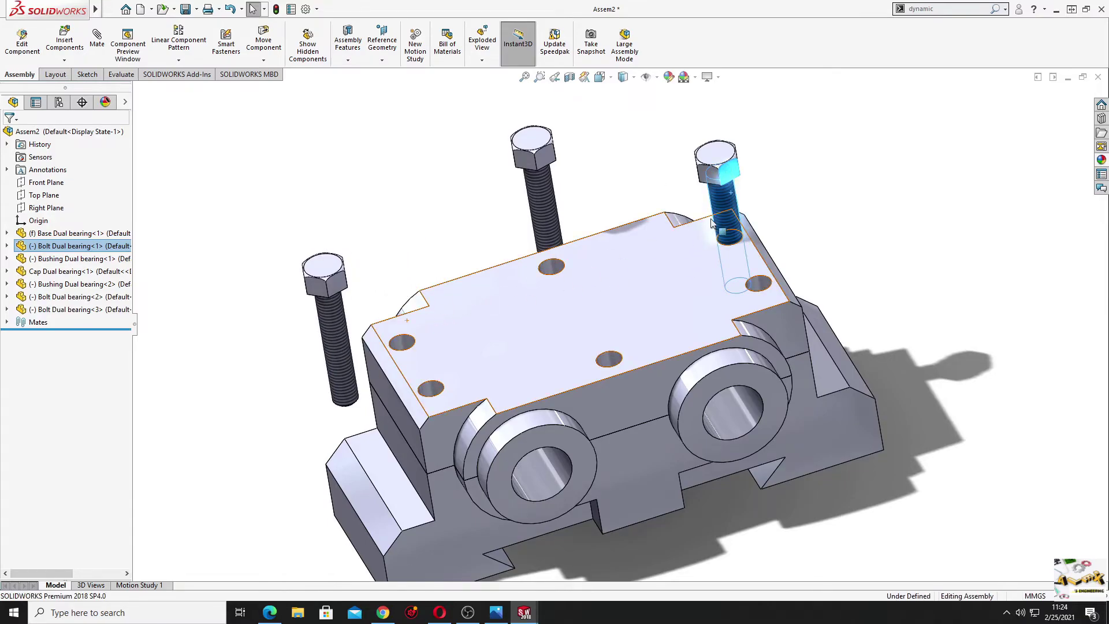
pyautogui.keyDown('ctrl'); pyautogui.moveTo(726, 199); pyautogui.dragTo(800, 220); pyautogui.keyUp('ctrl')
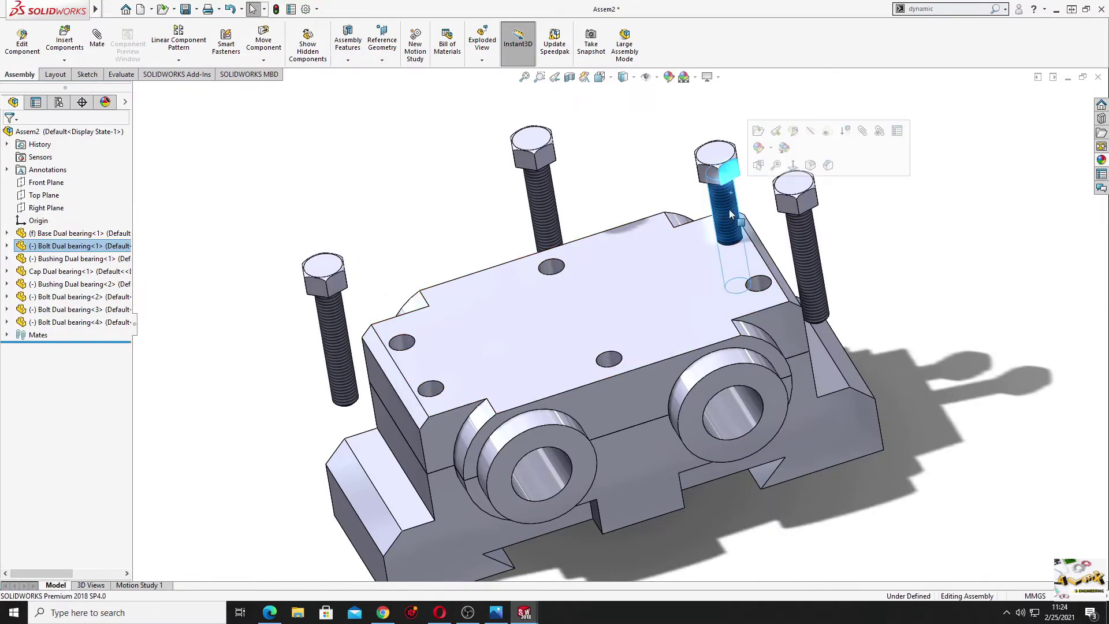
pyautogui.keyDown('ctrl'); pyautogui.moveTo(729, 214); pyautogui.dragTo(419, 393); pyautogui.keyUp('ctrl')
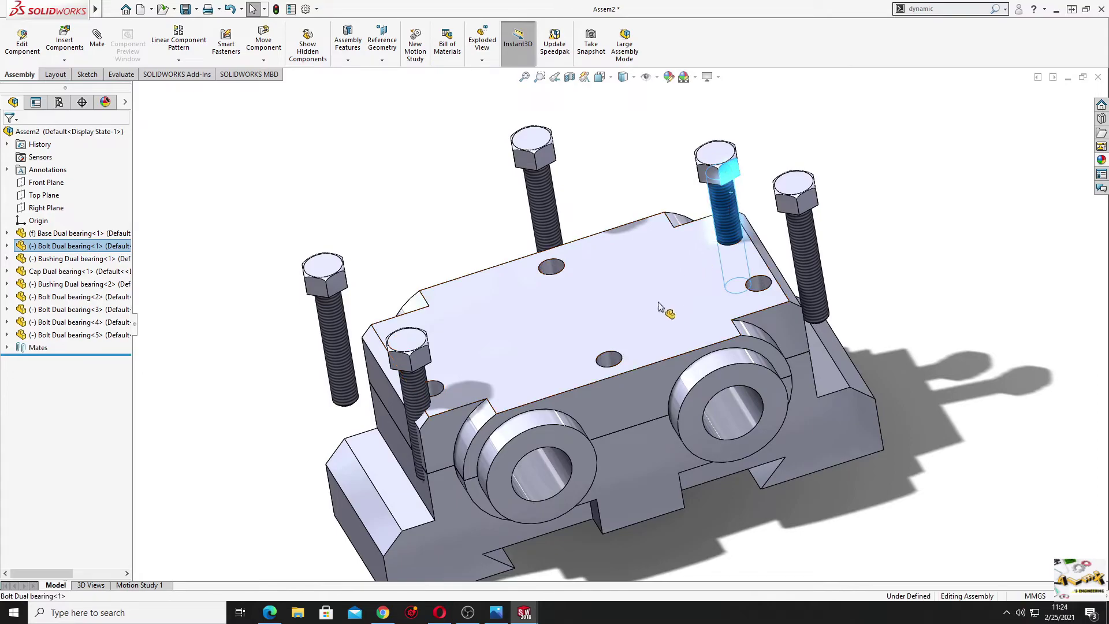
pyautogui.keyDown('ctrl'); pyautogui.moveTo(660, 307); pyautogui.dragTo(609, 368); pyautogui.keyUp('ctrl')
pyautogui.click(976, 372)
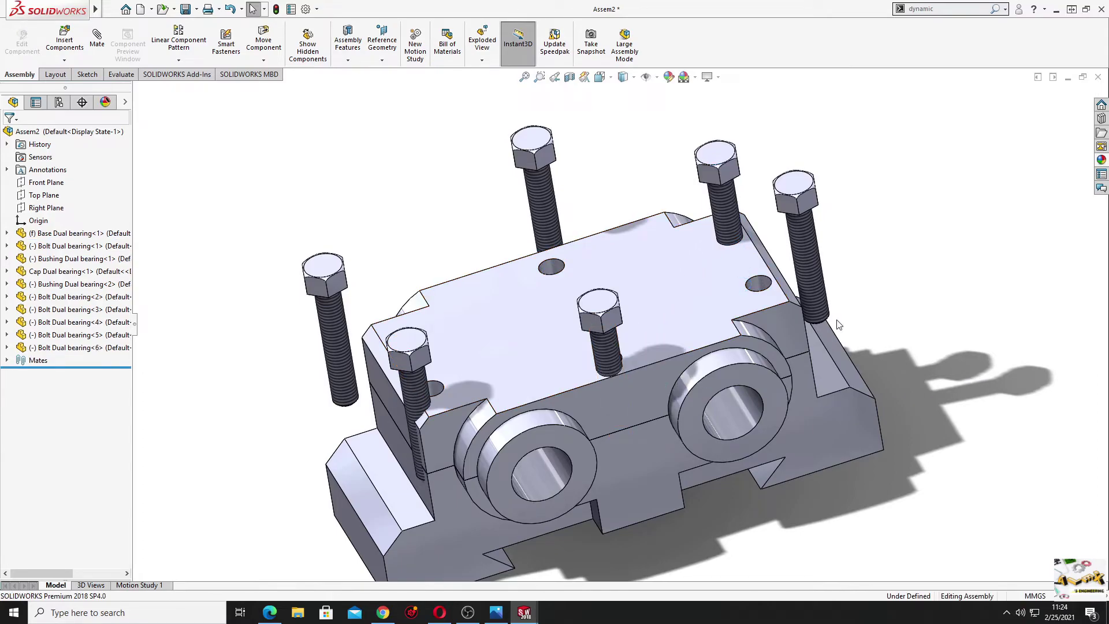
pyautogui.click(811, 272)
# Make the fourth and second bolts concentric with their cap holes.
pyautogui.keyDown('ctrl'); pyautogui.click(759, 284); pyautogui.keyUp('ctrl')
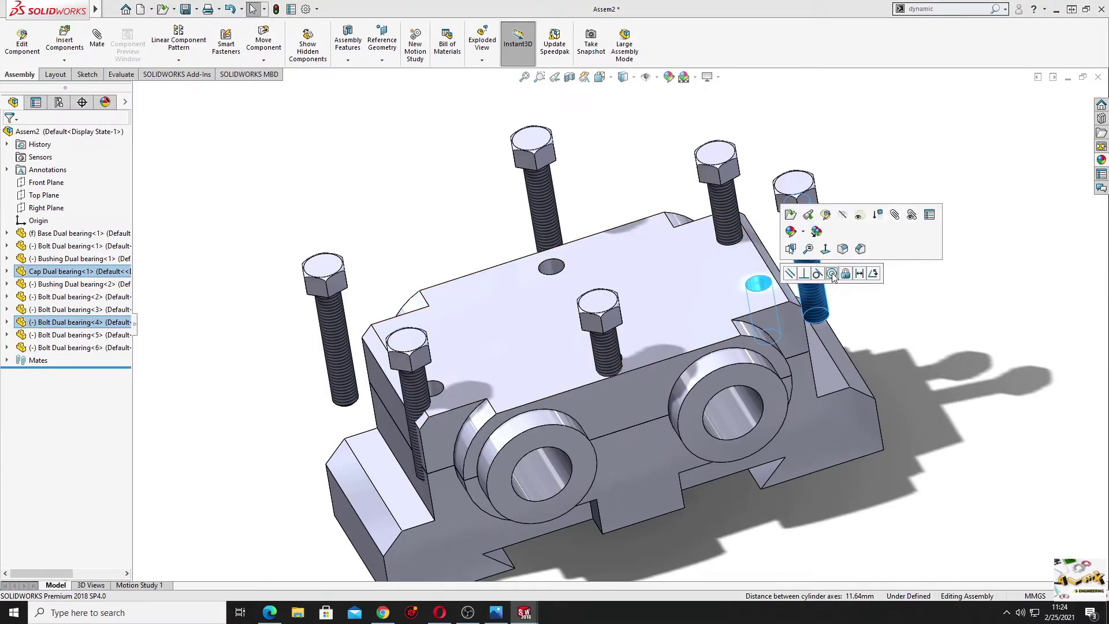
pyautogui.click(832, 275)
pyautogui.click(892, 270)
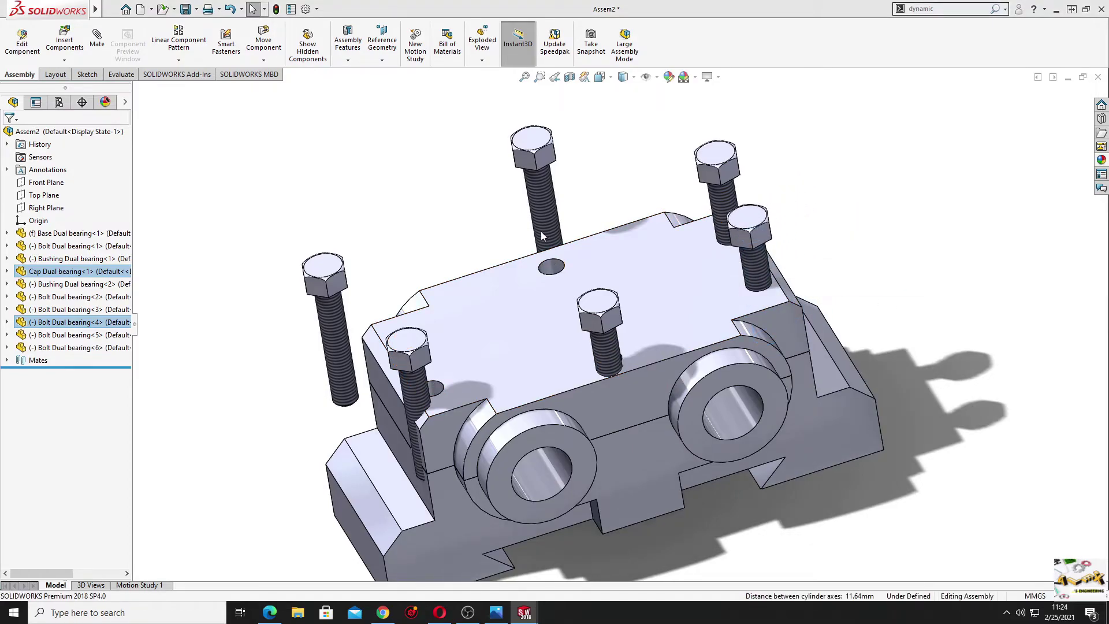
pyautogui.click(551, 256)
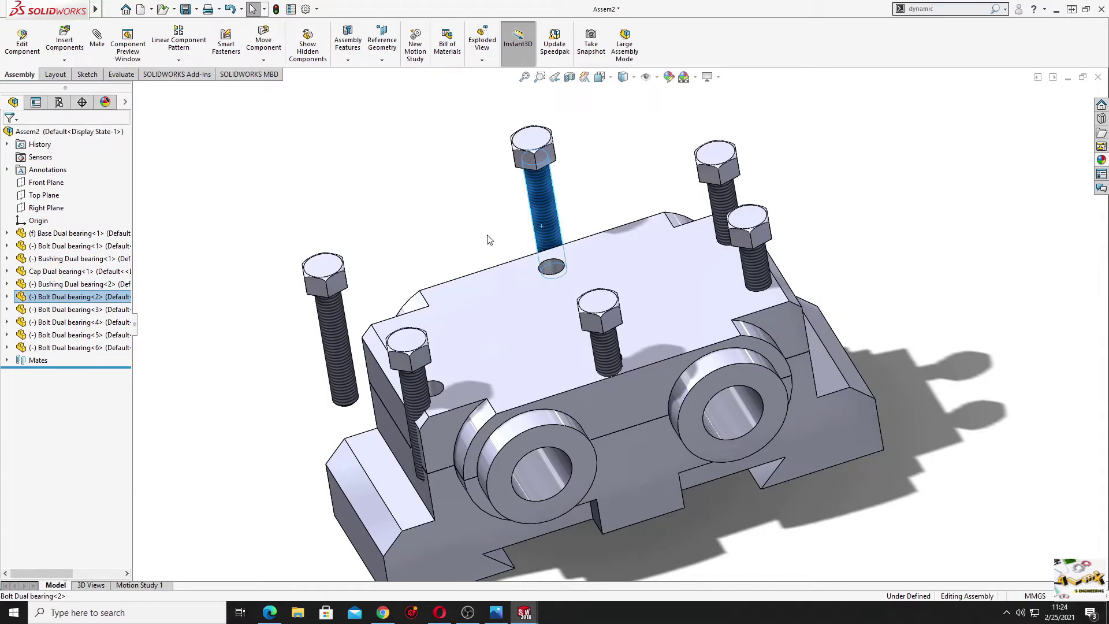
pyautogui.moveTo(488, 240); pyautogui.dragTo(554, 271, button='middle')
pyautogui.keyDown('ctrl'); pyautogui.click(580, 280); pyautogui.keyUp('ctrl')
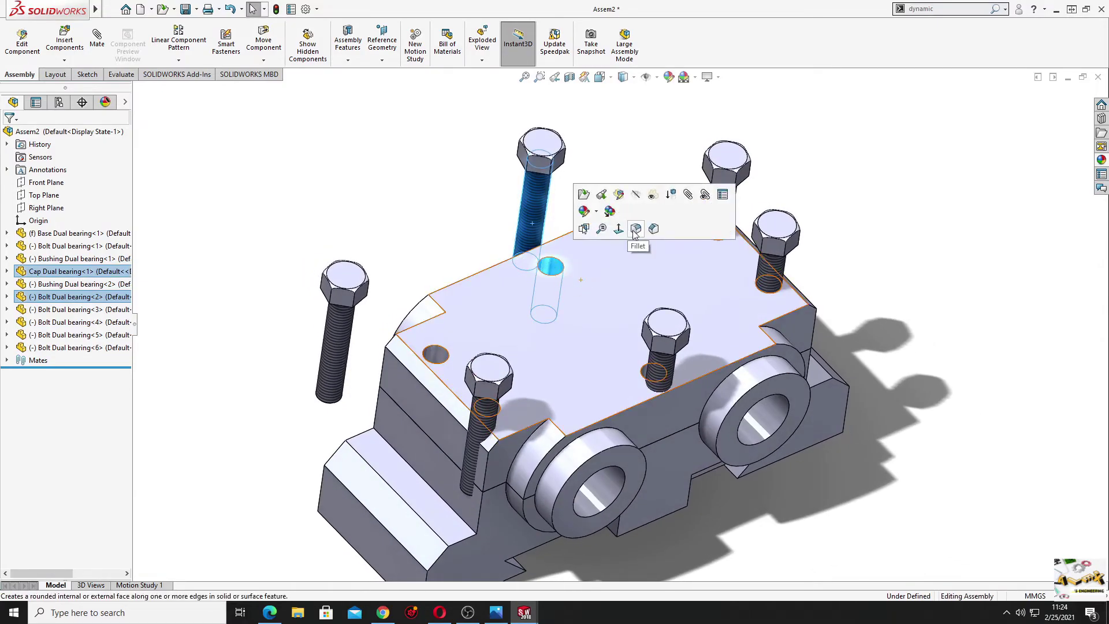
pyautogui.press('Escape')
pyautogui.click(537, 227)
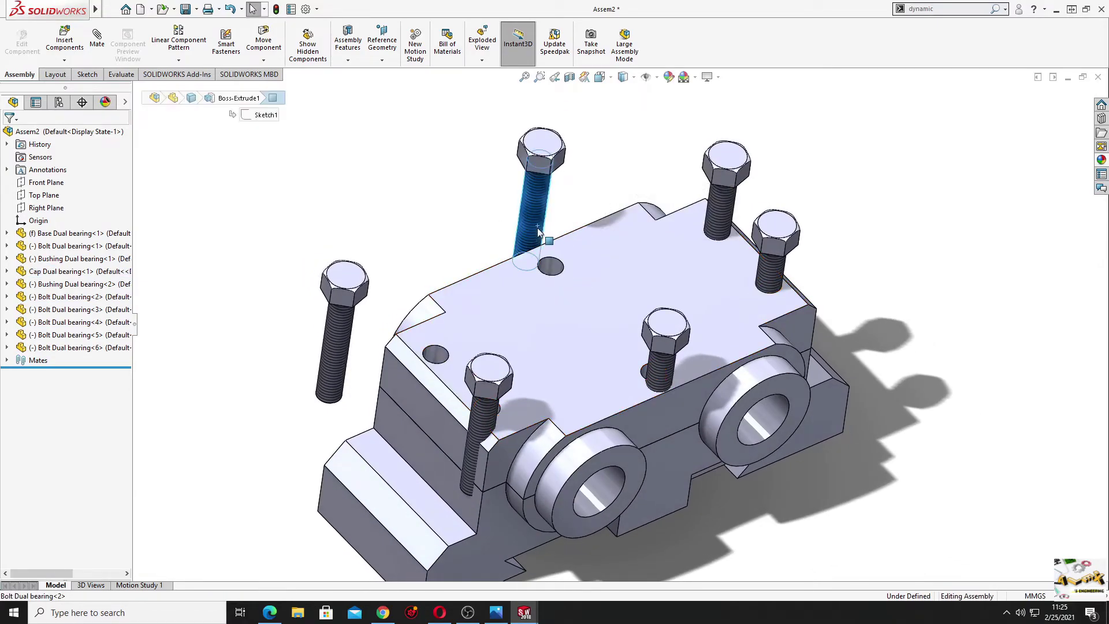
pyautogui.keyDown('ctrl'); pyautogui.click(549, 270); pyautogui.keyUp('ctrl')
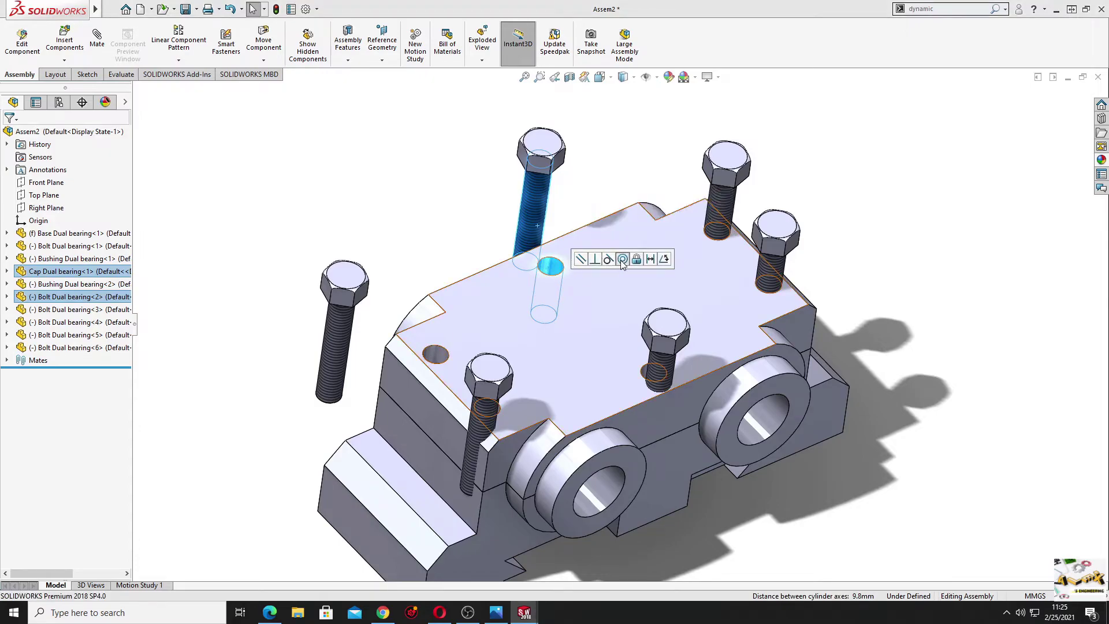
pyautogui.click(622, 260)
# Make the last three loose bolts concentric with their cap holes, then select the cap's top face.
pyautogui.click(648, 377)
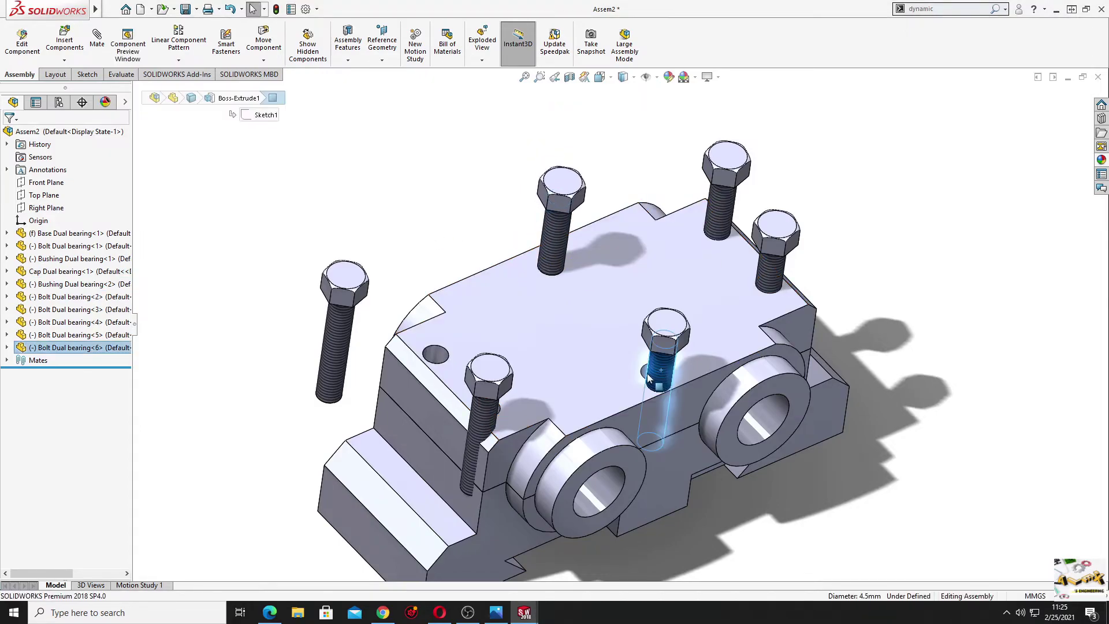
pyautogui.keyDown('ctrl'); pyautogui.click(645, 374); pyautogui.keyUp('ctrl')
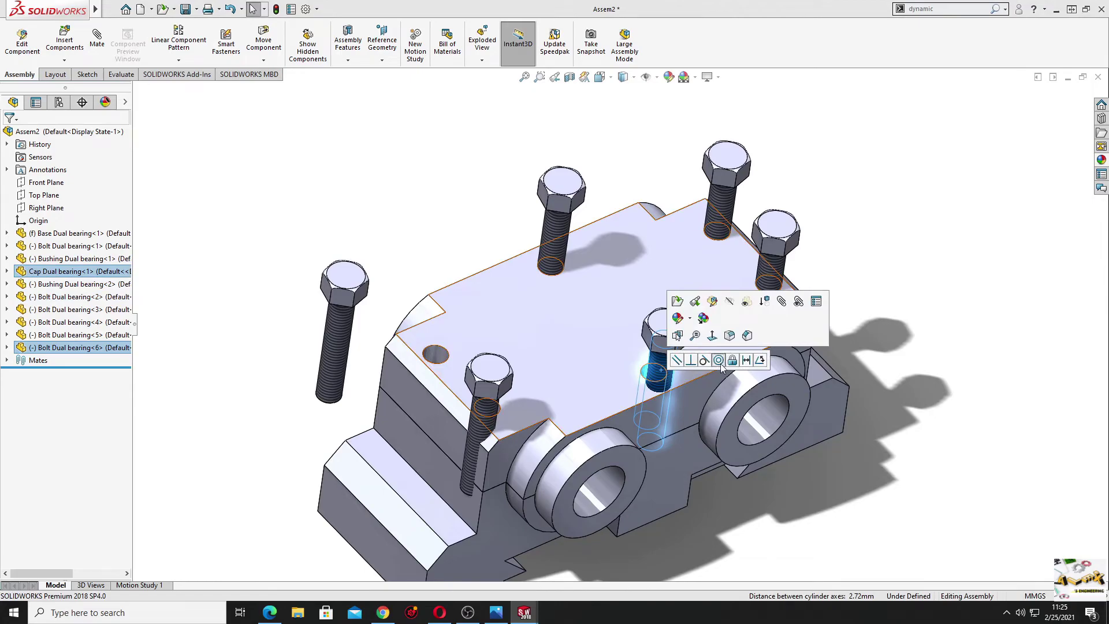
pyautogui.click(719, 360)
pyautogui.click(337, 344)
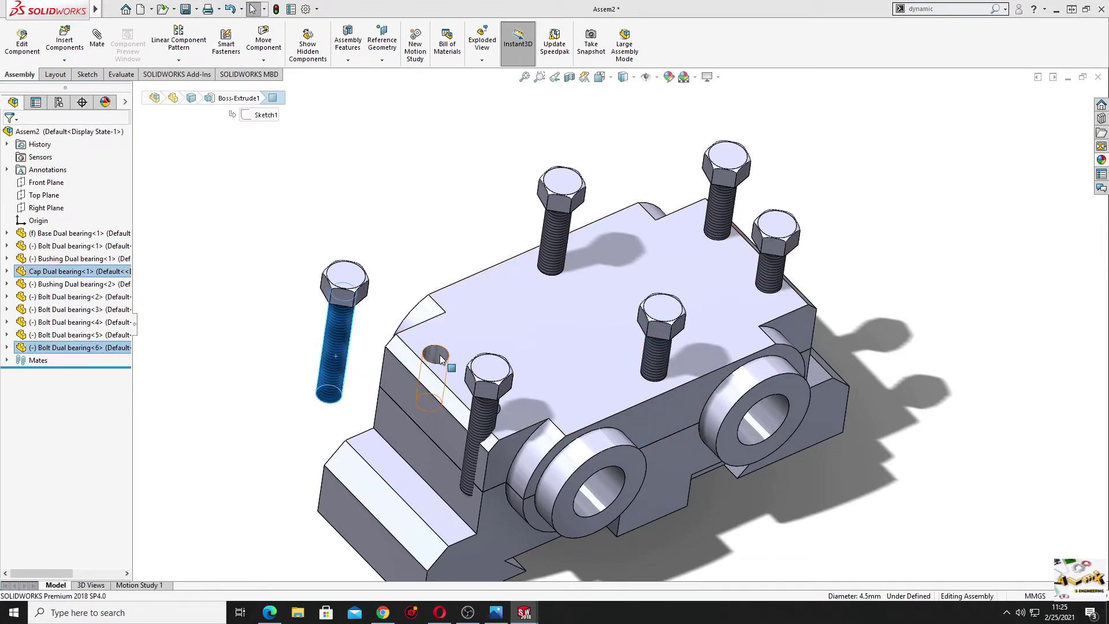
pyautogui.keyDown('ctrl'); pyautogui.click(440, 359); pyautogui.keyUp('ctrl')
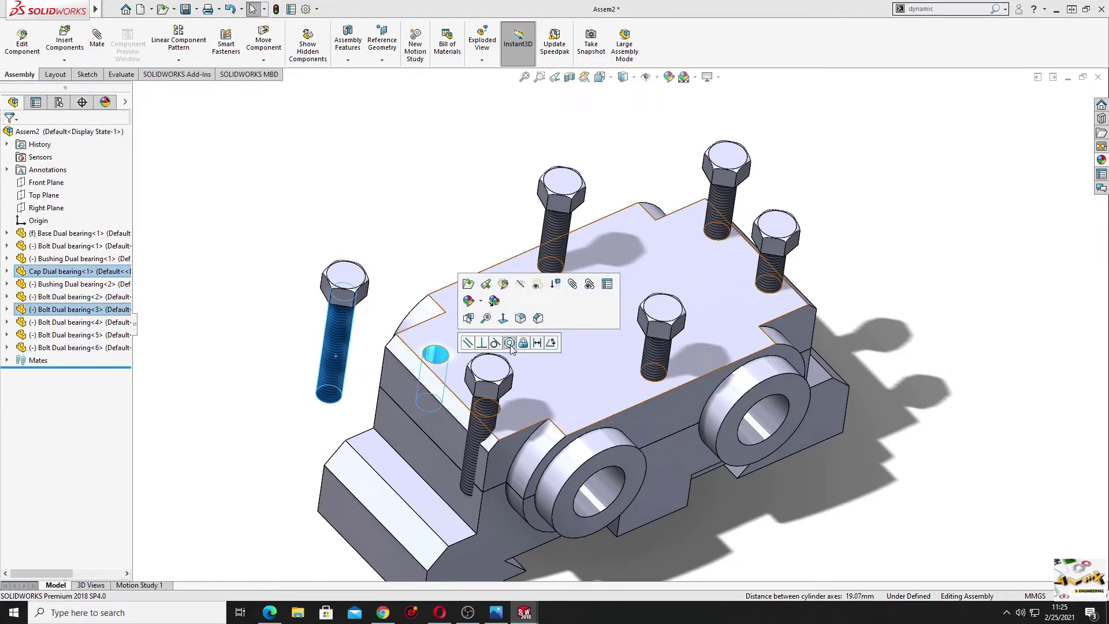
pyautogui.click(509, 343)
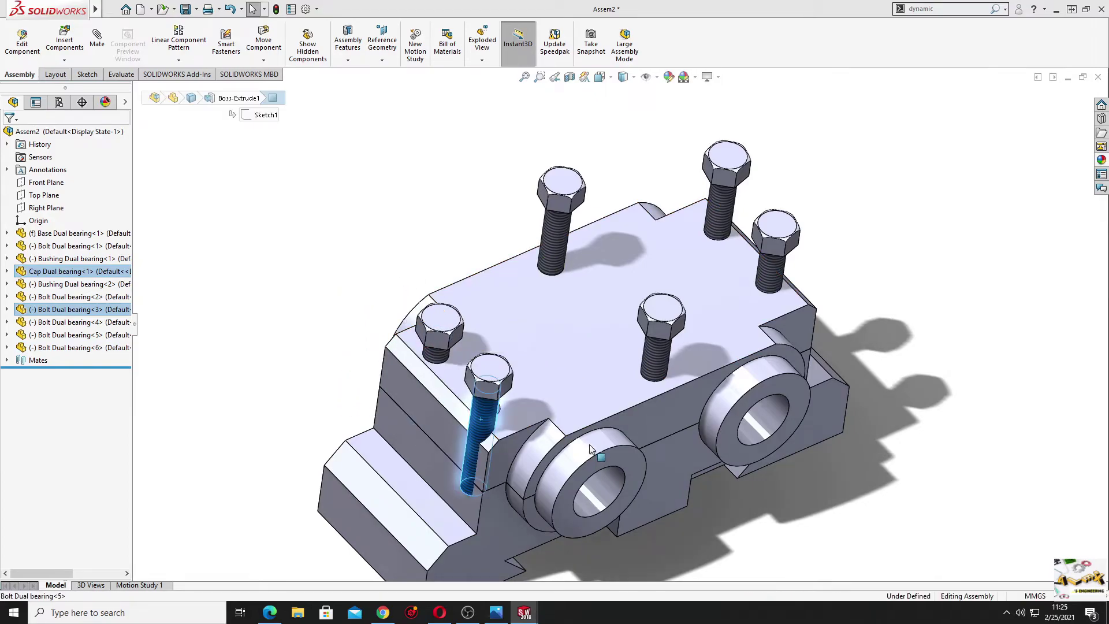
pyautogui.moveTo(590, 449); pyautogui.dragTo(520, 416, button='middle')
pyautogui.click(511, 407)
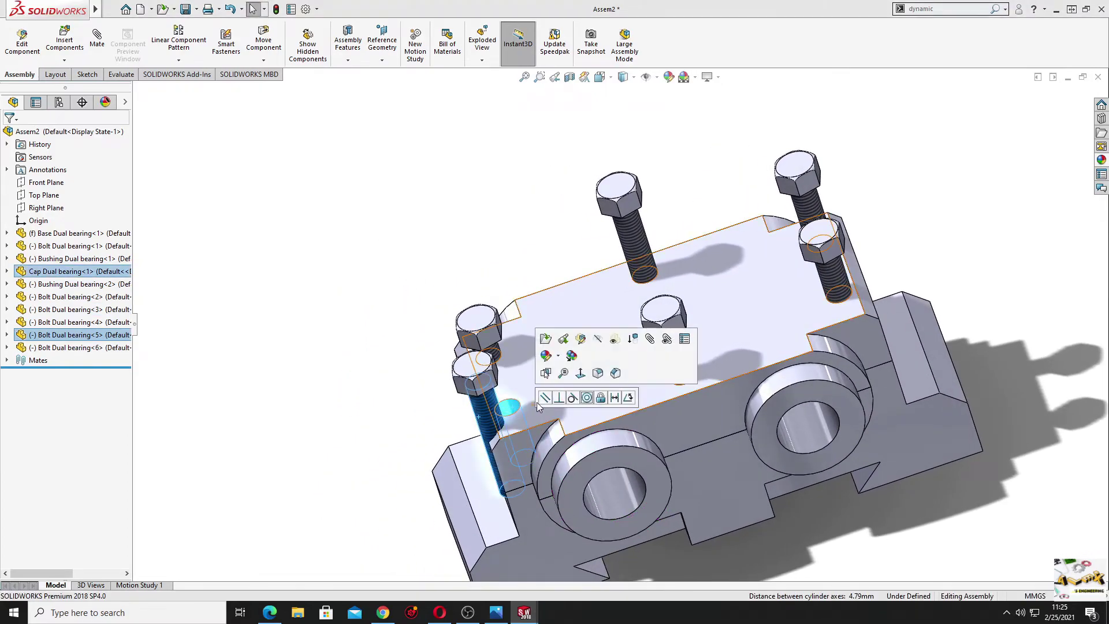
pyautogui.click(586, 397)
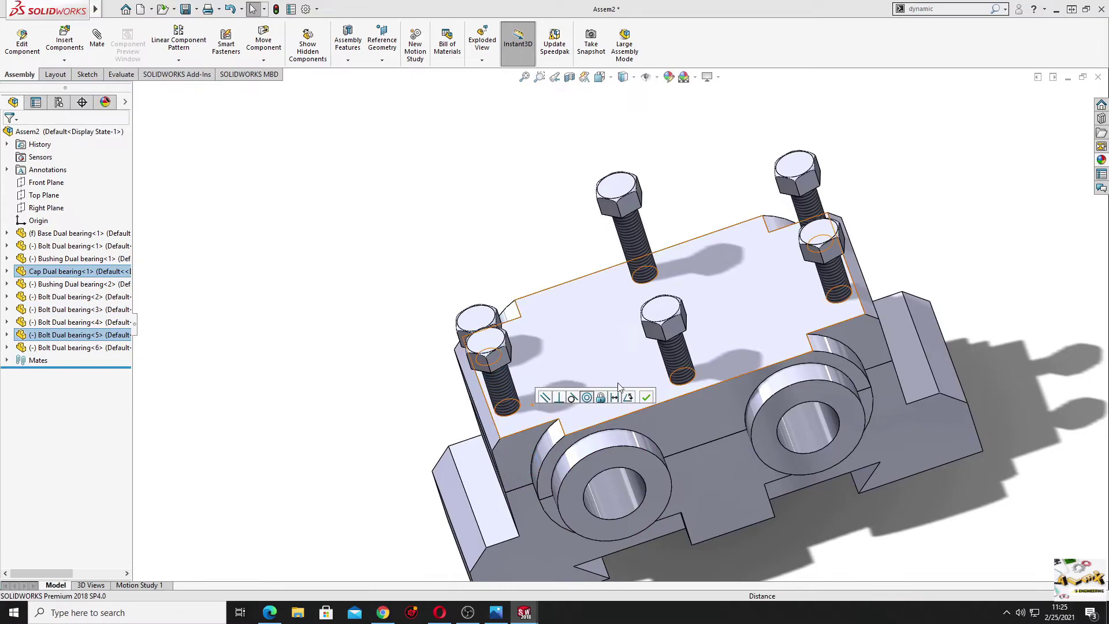
pyautogui.click(453, 281)
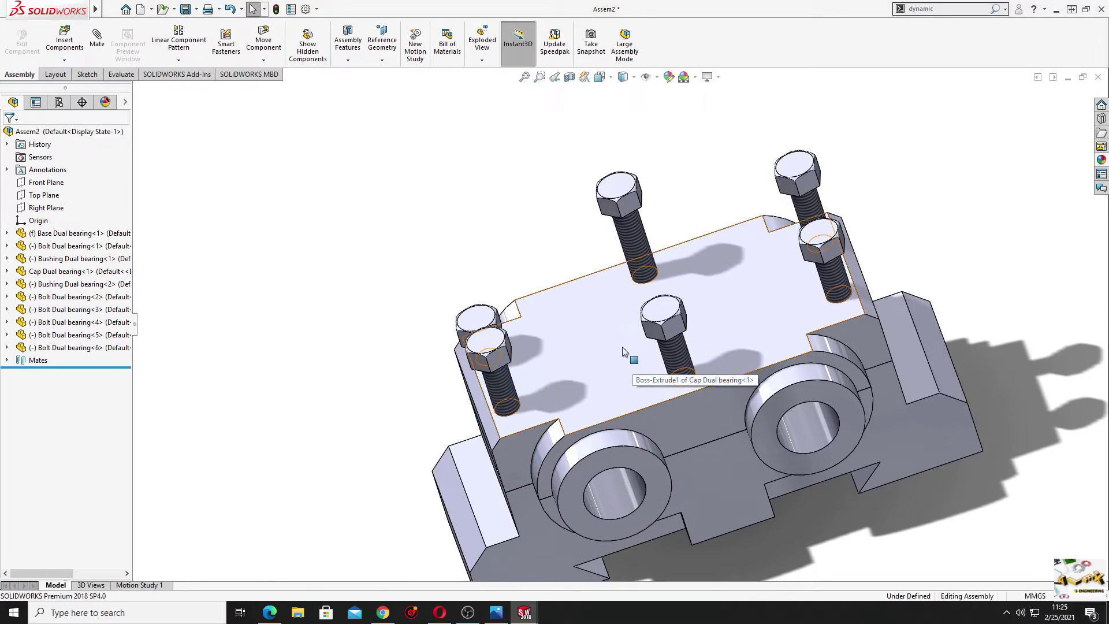
pyautogui.click(605, 336)
pyautogui.moveTo(635, 406); pyautogui.dragTo(629, 248, button='middle')
# Pick all six bolt-head undersides with the cap top face and apply a Coincident mate.
pyautogui.scroll(-3, 693, 332)
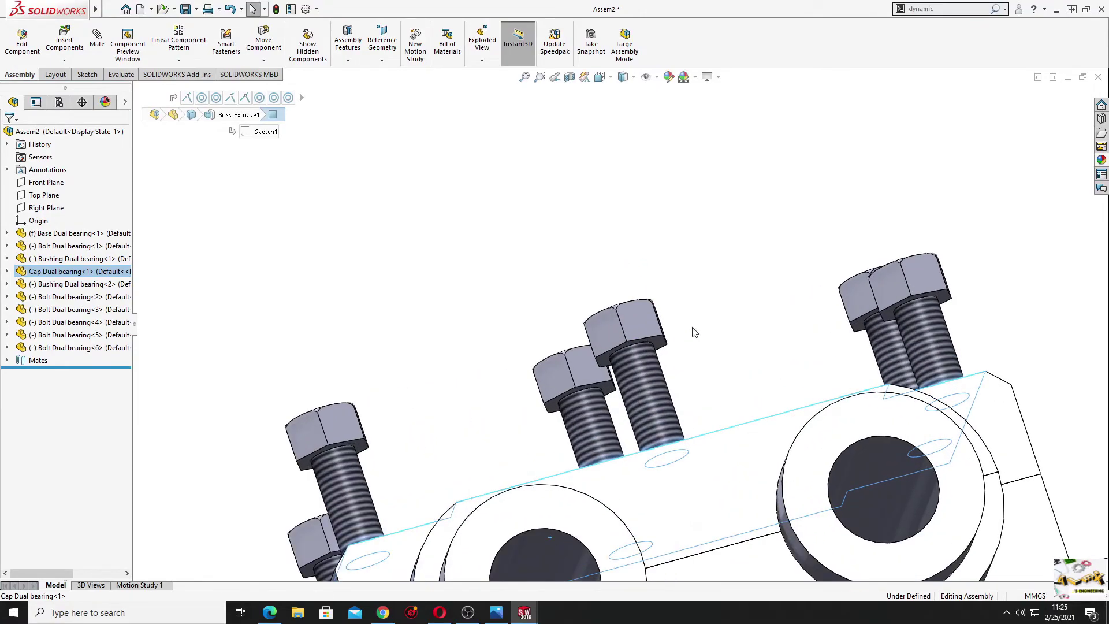
pyautogui.keyDown('ctrl'); pyautogui.click(660, 346); pyautogui.keyUp('ctrl')
pyautogui.keyDown('ctrl'); pyautogui.click(556, 408); pyautogui.keyUp('ctrl')
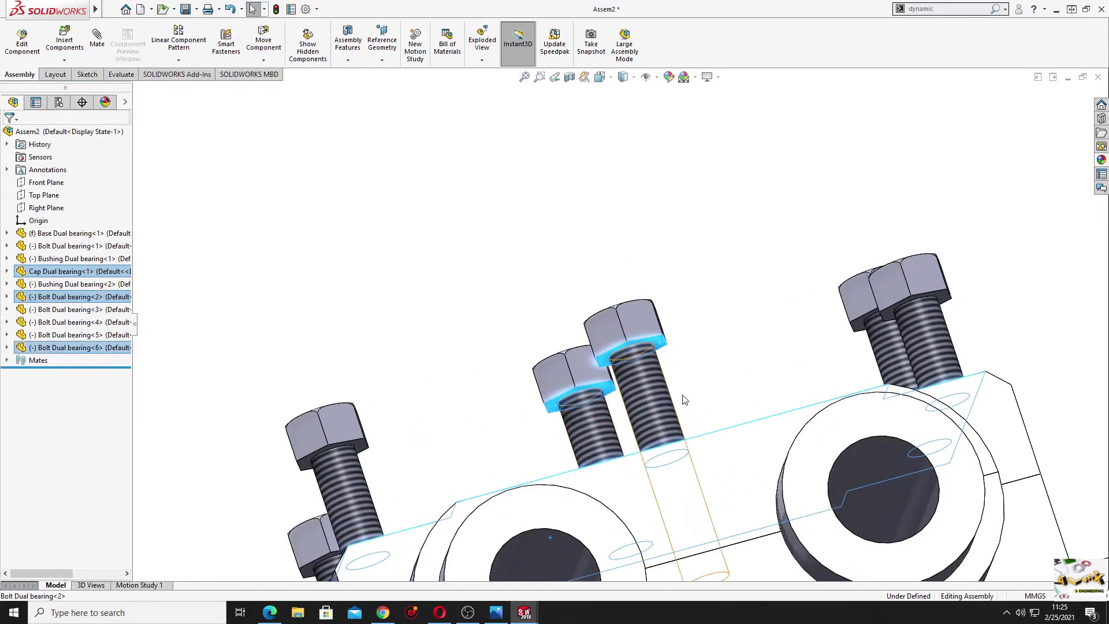
pyautogui.keyDown('ctrl'); pyautogui.click(860, 333); pyautogui.keyUp('ctrl')
pyautogui.keyDown('ctrl'); pyautogui.click(939, 299); pyautogui.keyUp('ctrl')
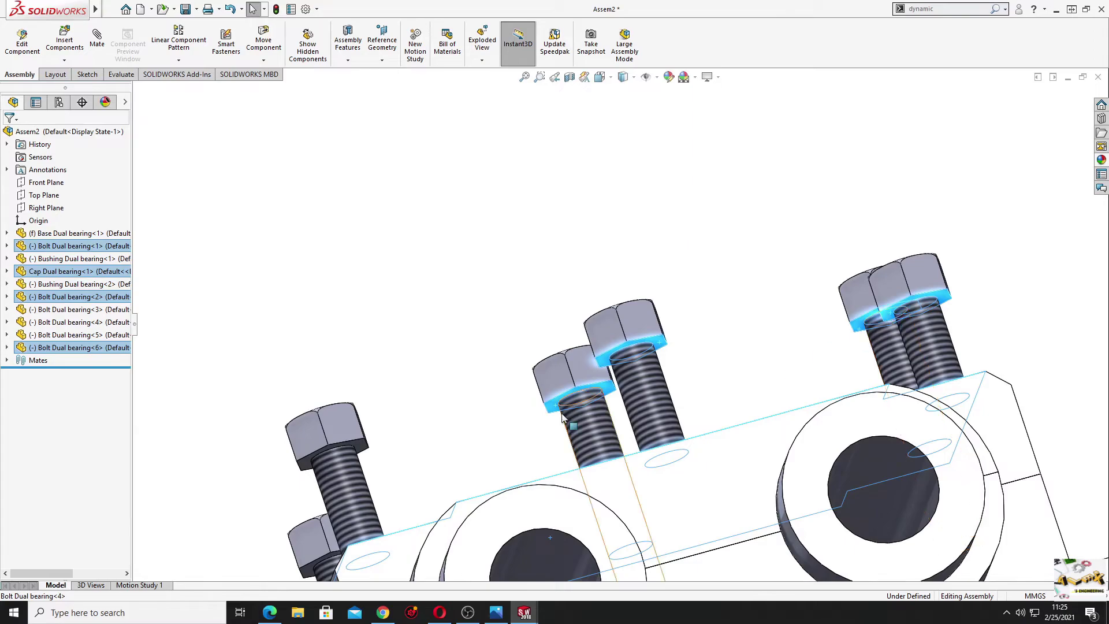
pyautogui.keyDown('ctrl'); pyautogui.click(362, 444); pyautogui.keyUp('ctrl')
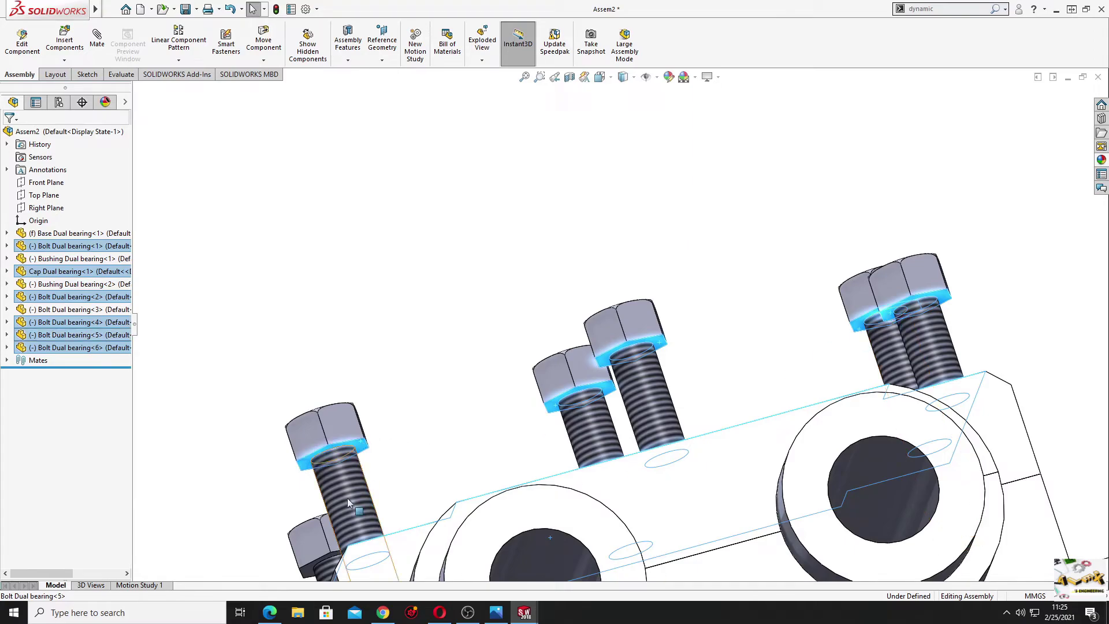
pyautogui.keyDown('ctrl'); pyautogui.click(303, 570); pyautogui.keyUp('ctrl')
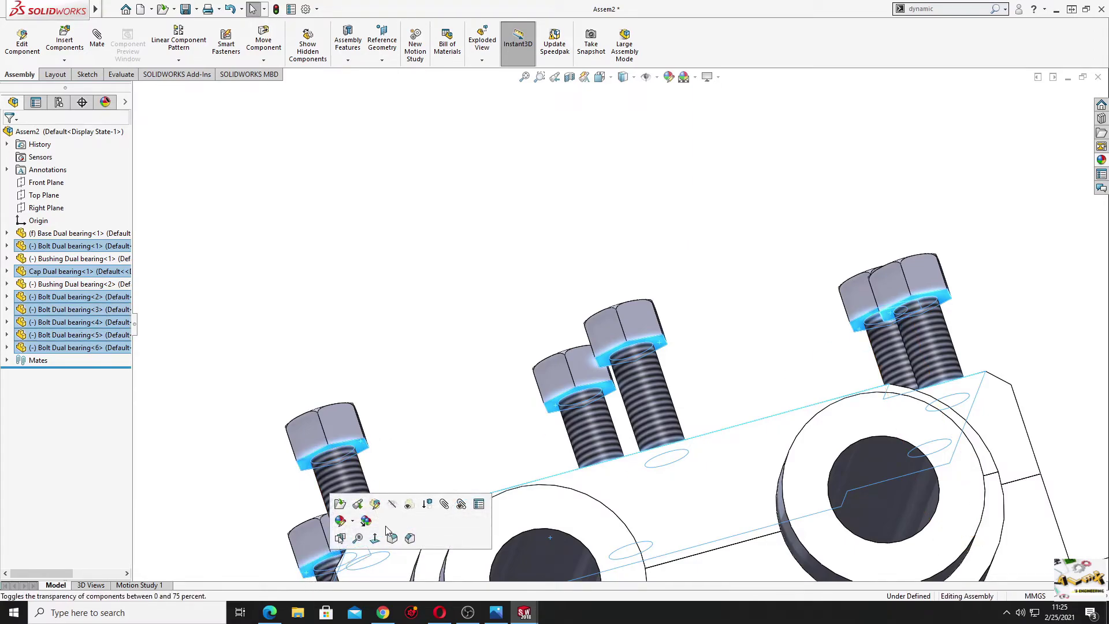
pyautogui.press('m')
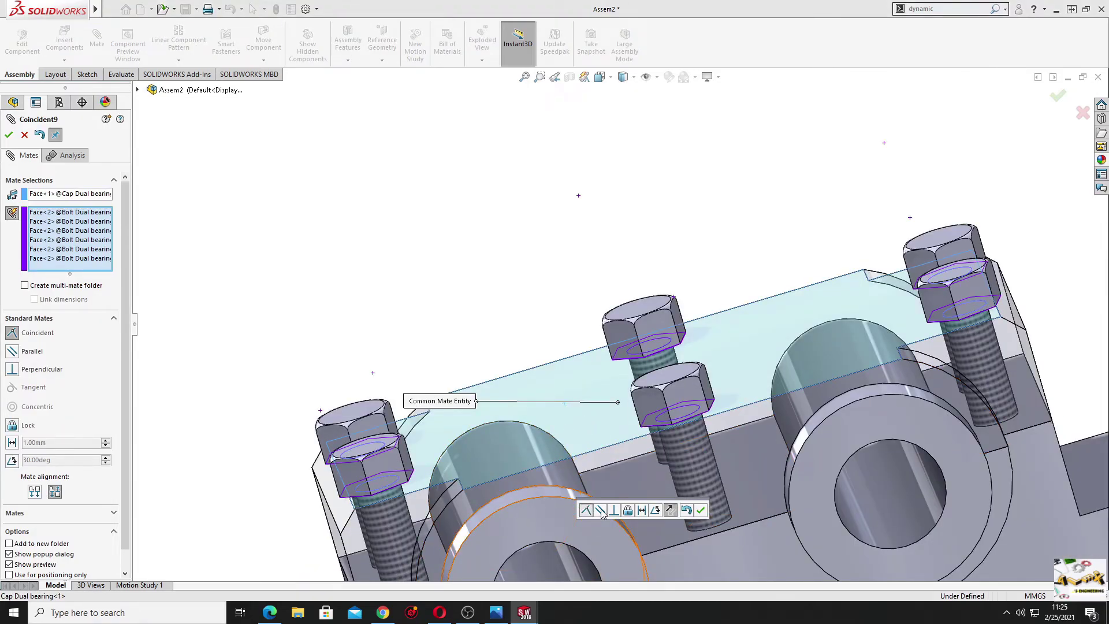
# Accept the Coincident mate, close the Mate panel, and reorient to view the full assembly.
pyautogui.click(701, 510)
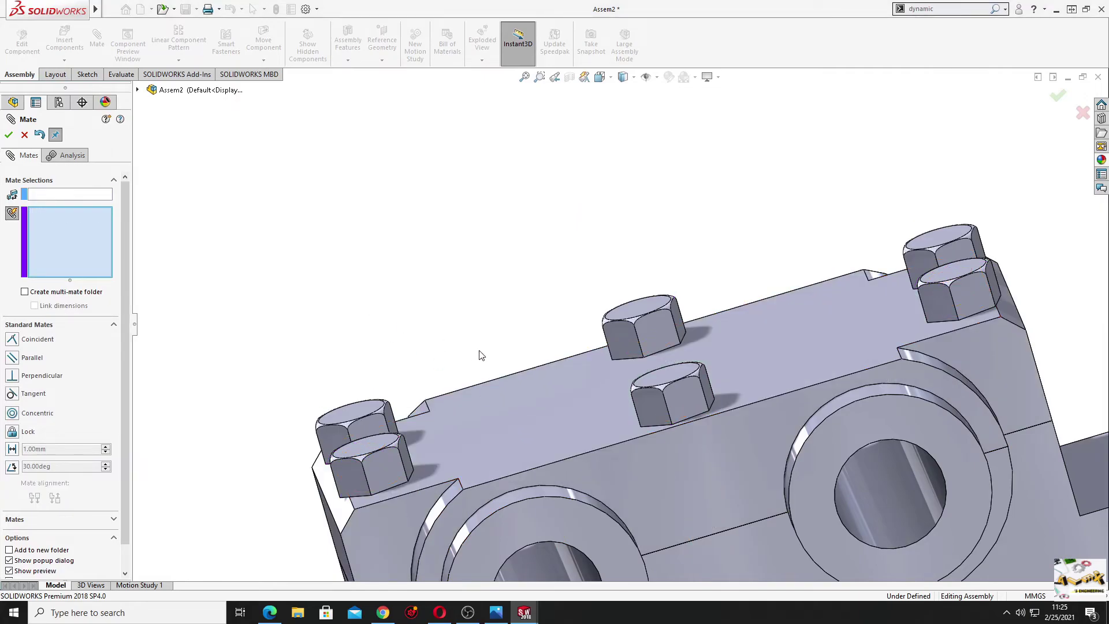
pyautogui.moveTo(479, 355); pyautogui.dragTo(479, 365, button='middle')
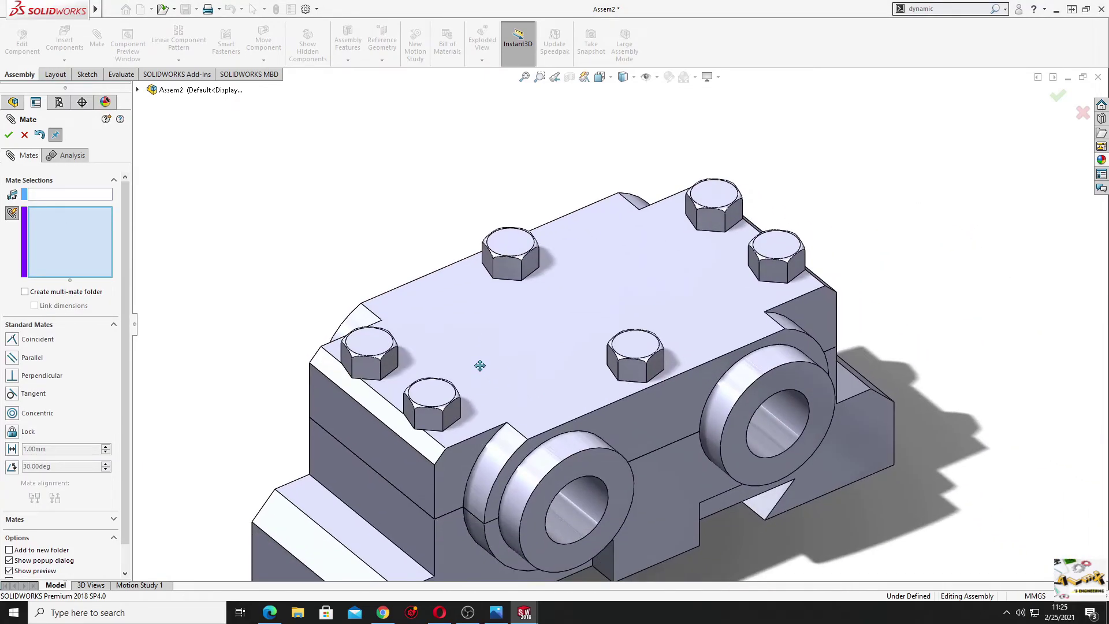
pyautogui.click(9, 135)
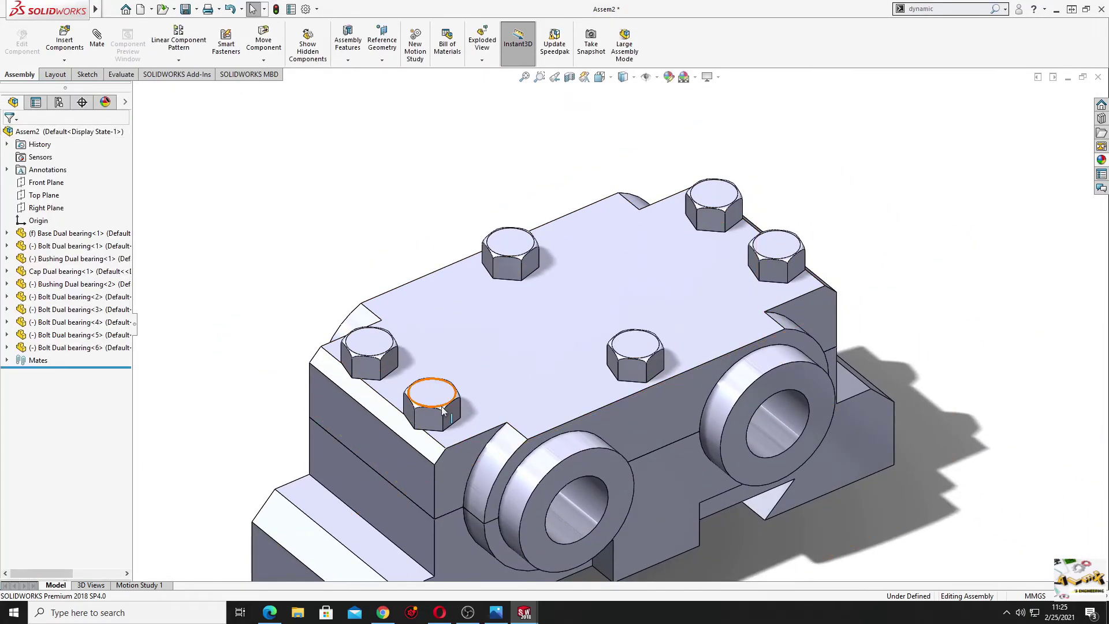
pyautogui.moveTo(443, 409)
pyautogui.mouseDown(button='middle')
pyautogui.moveTo(455, 443)
pyautogui.moveTo(297, 313)
pyautogui.moveTo(150, 294)
pyautogui.moveTo(346, 297)
pyautogui.moveTo(387, 403)
pyautogui.moveTo(314, 362)
pyautogui.mouseUp(button='middle')
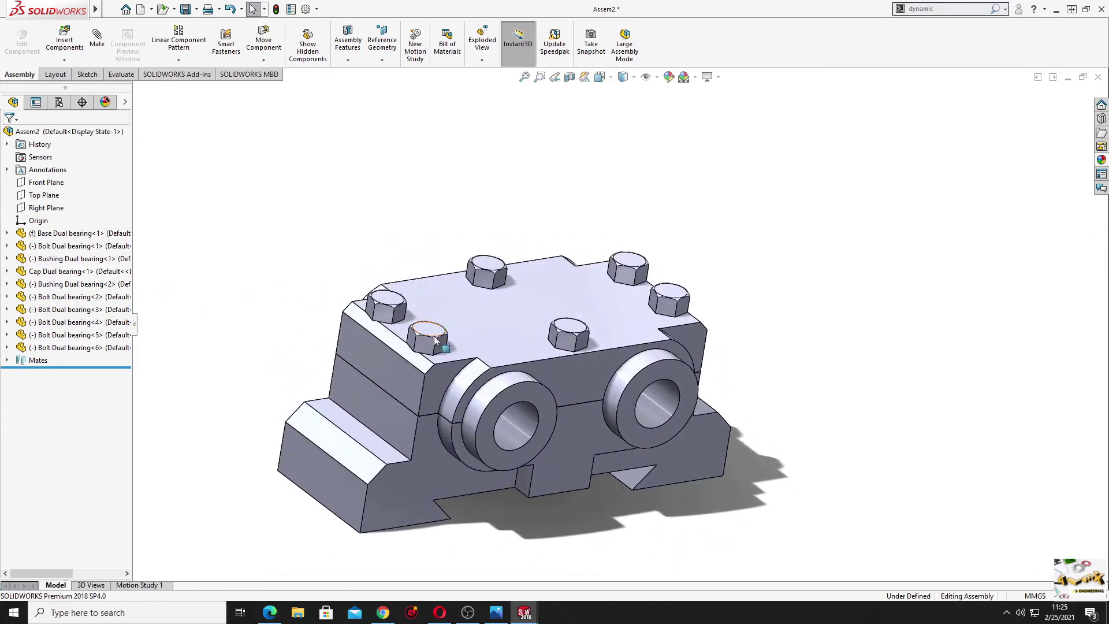
pyautogui.keyDown('ctrl'); pyautogui.moveTo(435, 339); pyautogui.dragTo(452, 364, button='middle'); pyautogui.keyUp('ctrl')
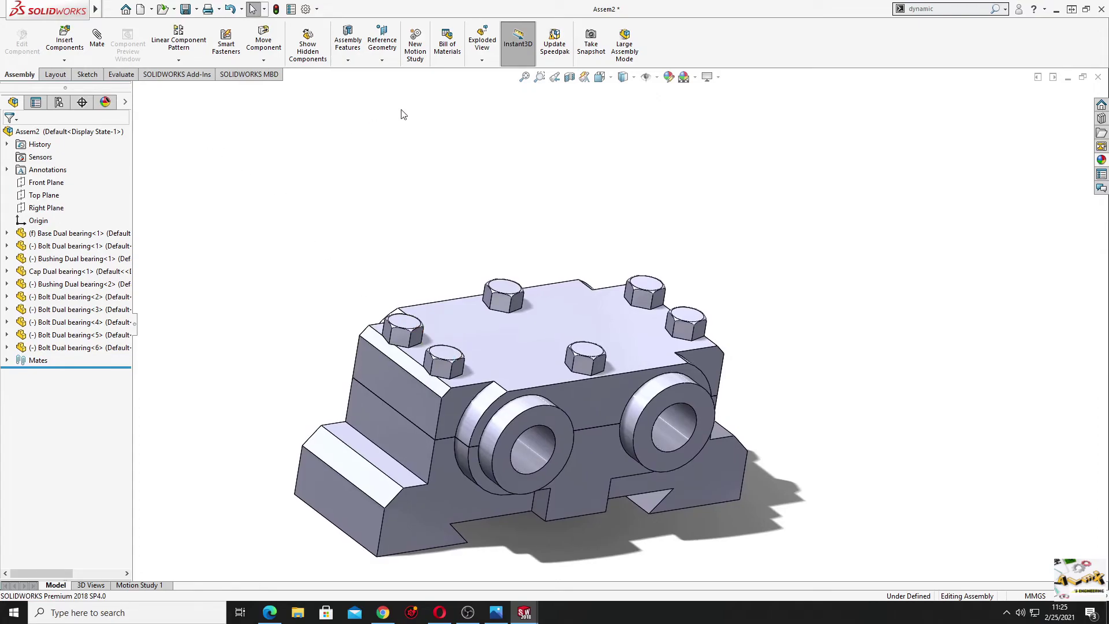
# Start an Exploded View and pick all six bolts as the explode step's components.
pyautogui.click(483, 47)
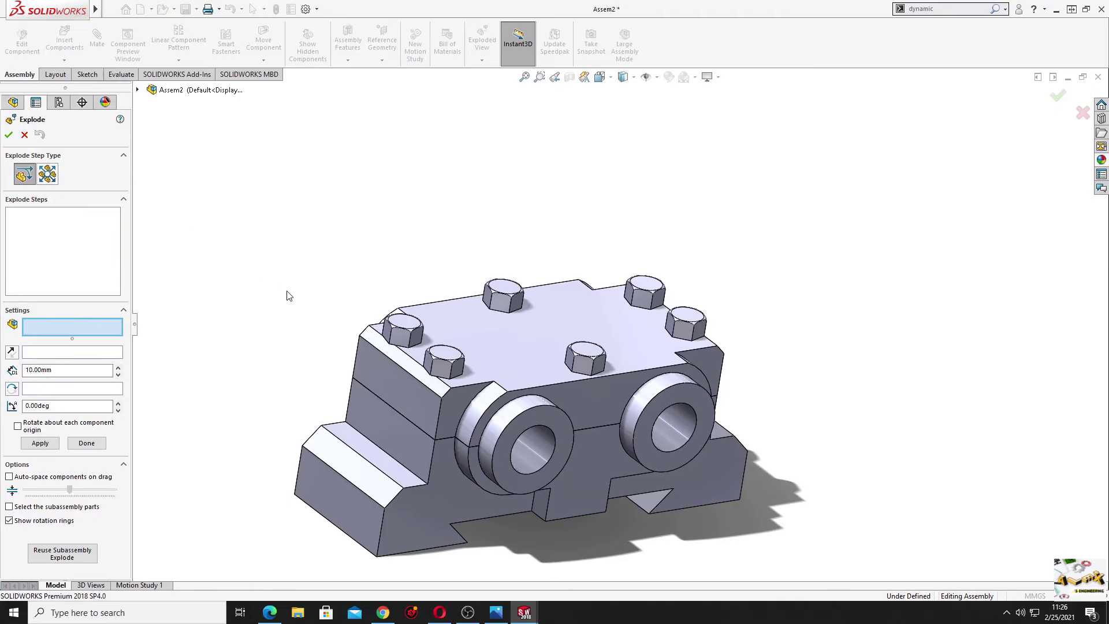
pyautogui.scroll(2, 312, 337)
pyautogui.scroll(-1, 430, 349)
pyautogui.scroll(1, 448, 329)
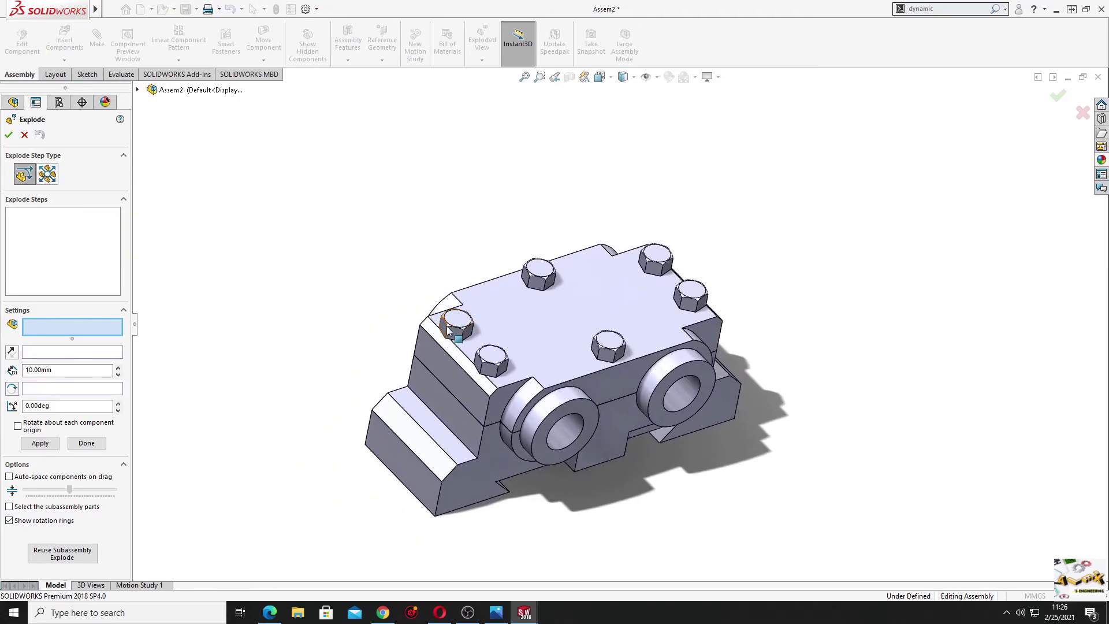
pyautogui.click(456, 326)
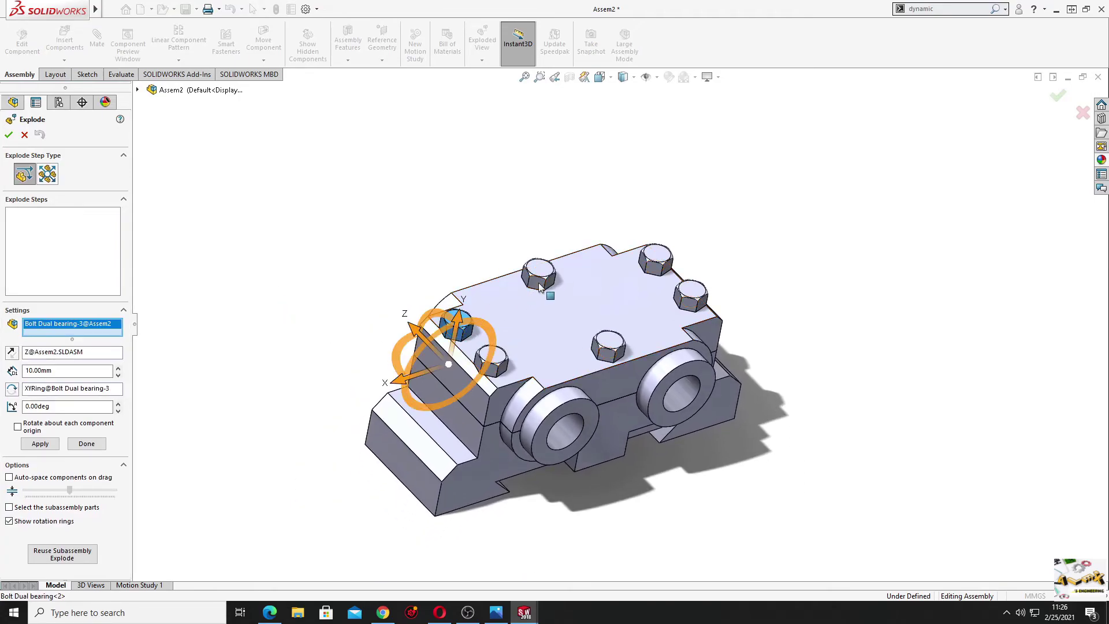
pyautogui.click(539, 273)
pyautogui.click(656, 260)
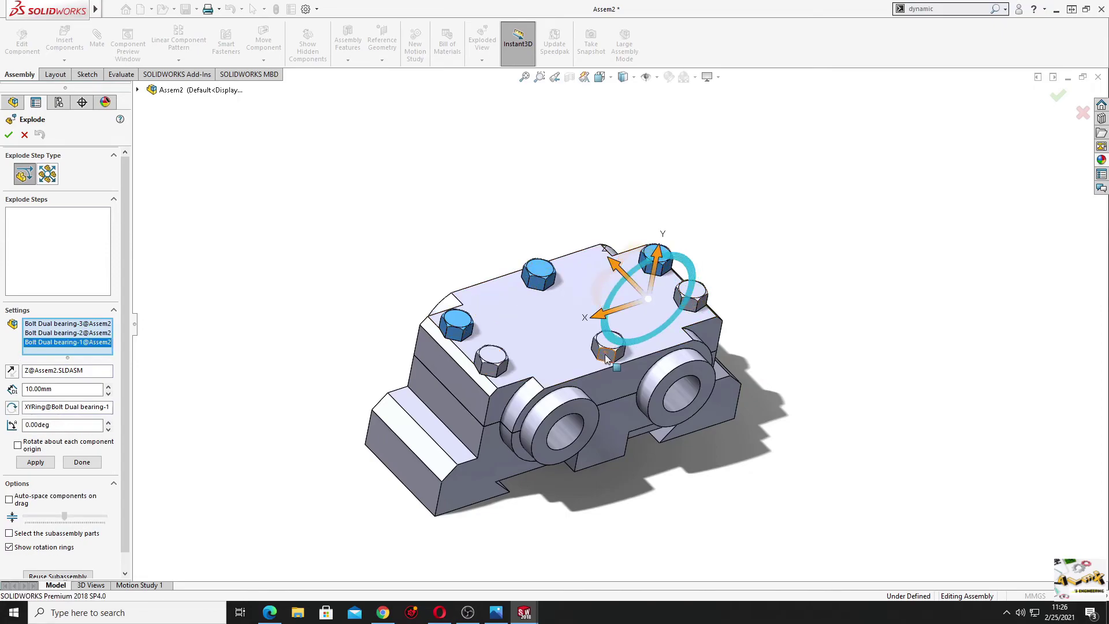
pyautogui.click(599, 355)
pyautogui.click(493, 366)
pyautogui.click(692, 303)
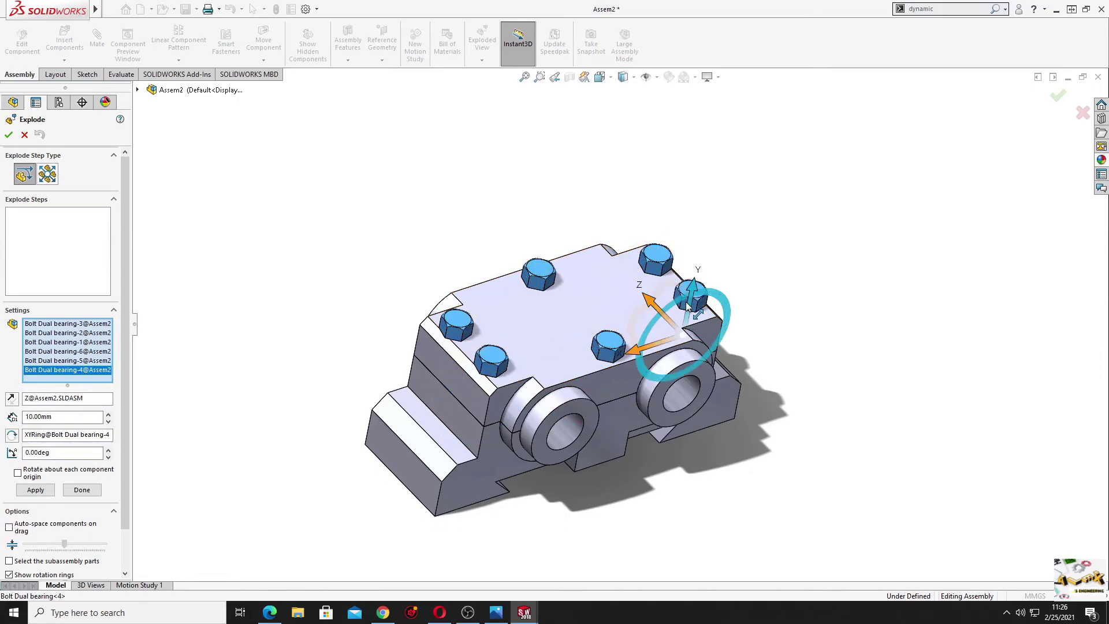
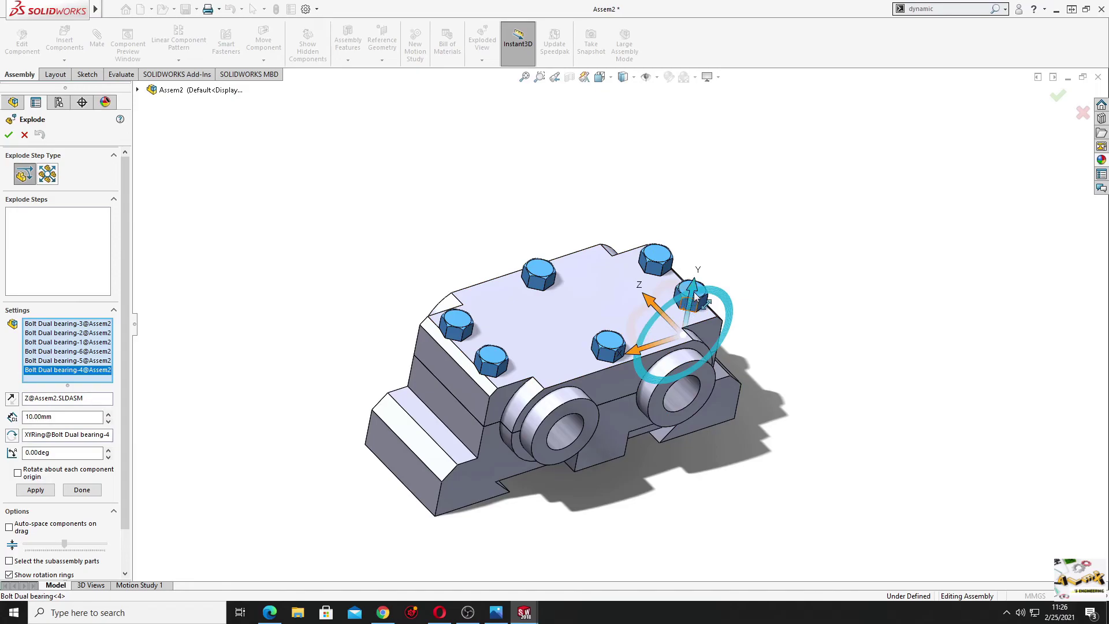
# Add explode steps lifting the six bolts, then the cap, up above the base.
pyautogui.moveTo(696, 295); pyautogui.dragTo(722, 104)
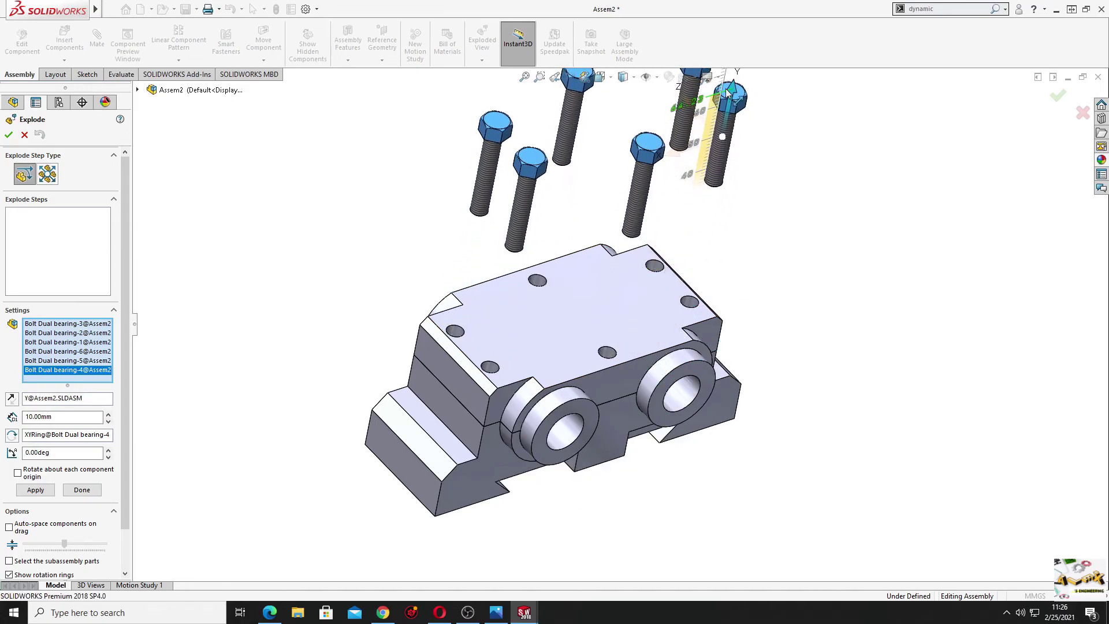
pyautogui.moveTo(723, 104); pyautogui.dragTo(727, 93)
pyautogui.click(399, 297)
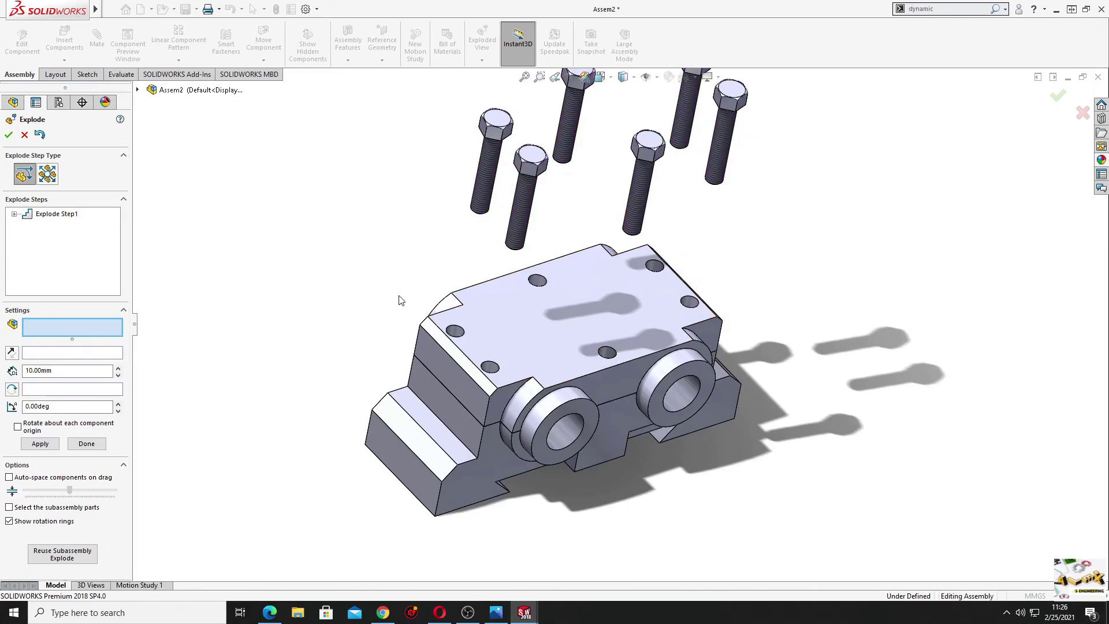
pyautogui.click(540, 331)
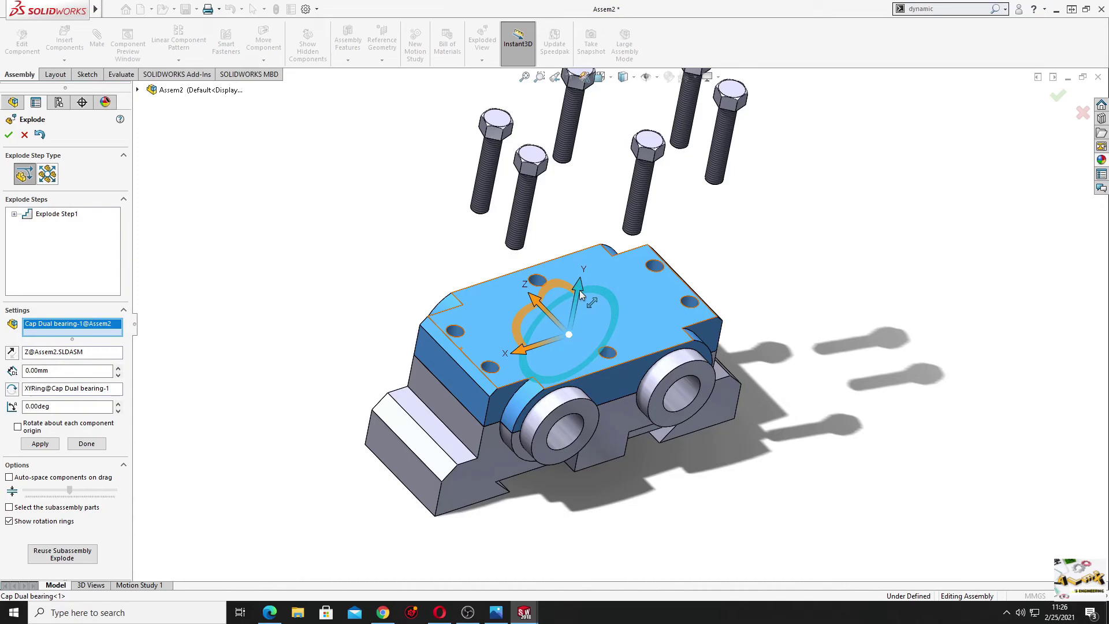
pyautogui.moveTo(580, 290); pyautogui.dragTo(619, 175)
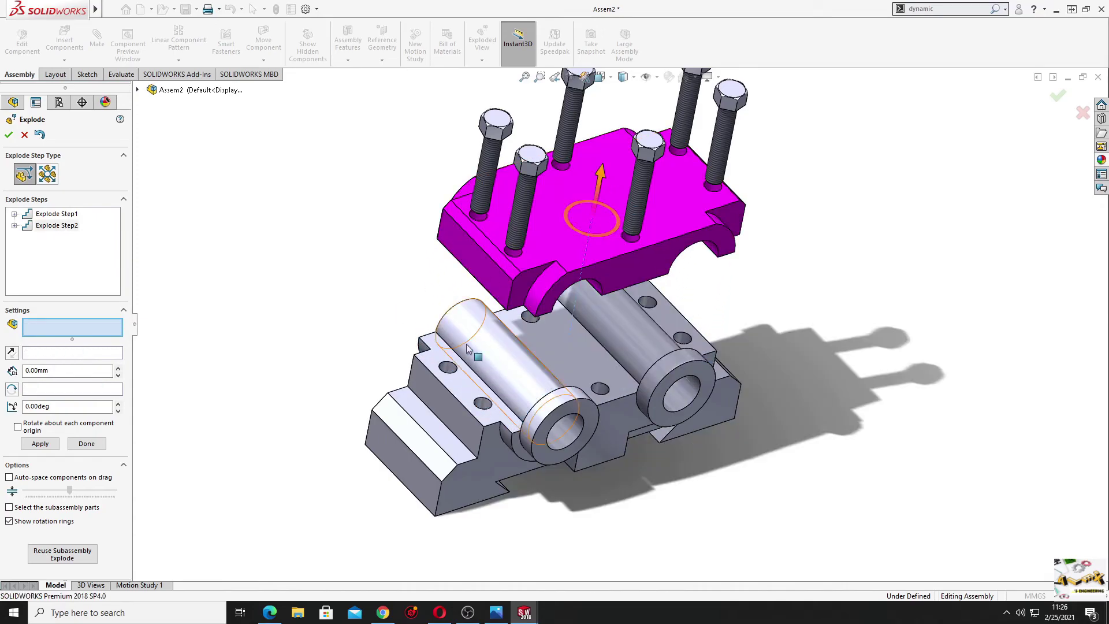
# Raise both bushings out of the base, then slide them out forward along Z.
pyautogui.click(492, 358)
pyautogui.click(628, 333)
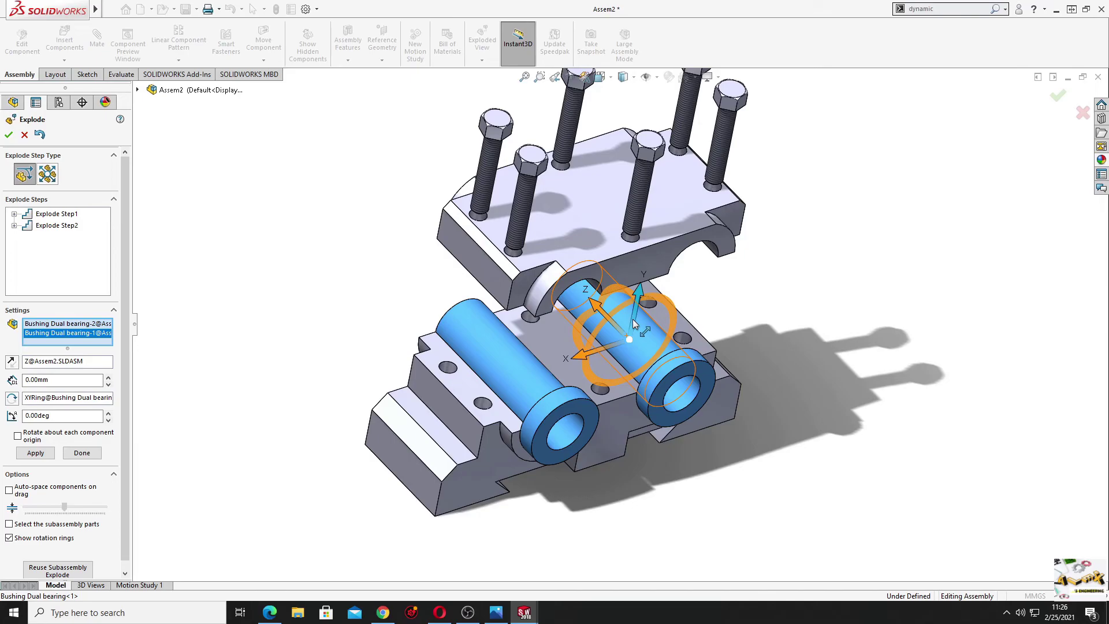
pyautogui.moveTo(632, 318); pyautogui.dragTo(642, 293)
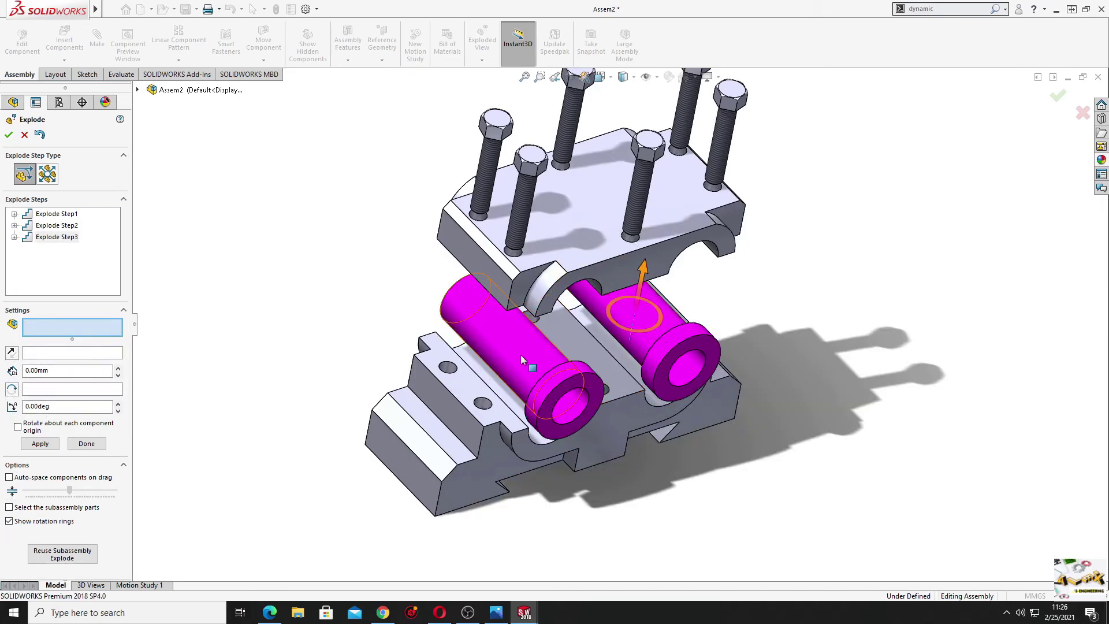
pyautogui.click(521, 355)
pyautogui.click(654, 331)
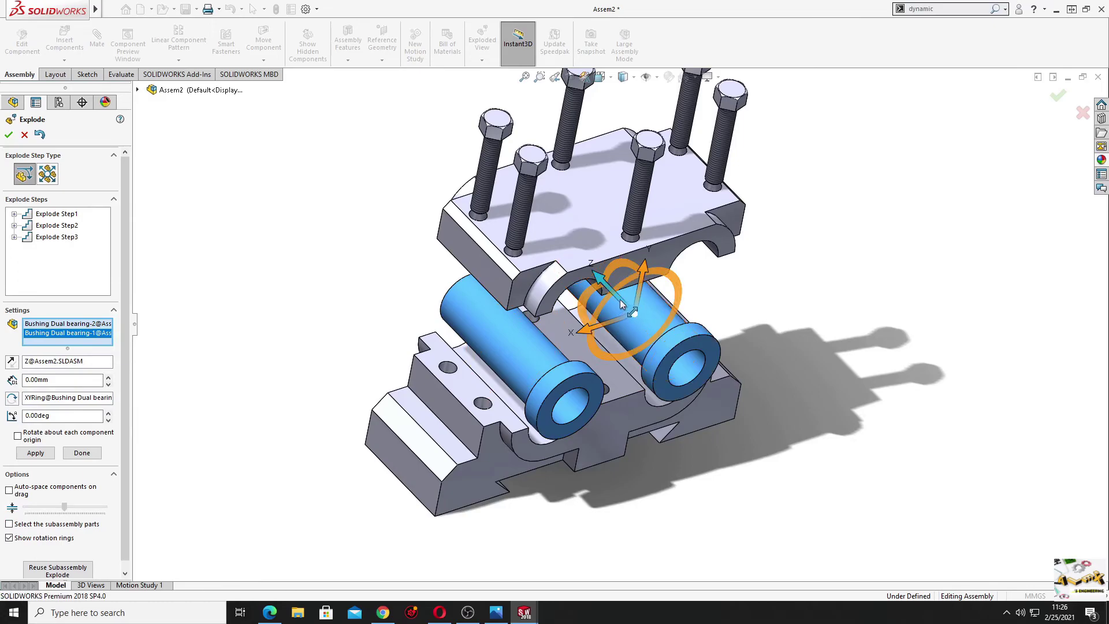
pyautogui.moveTo(619, 299); pyautogui.dragTo(788, 466)
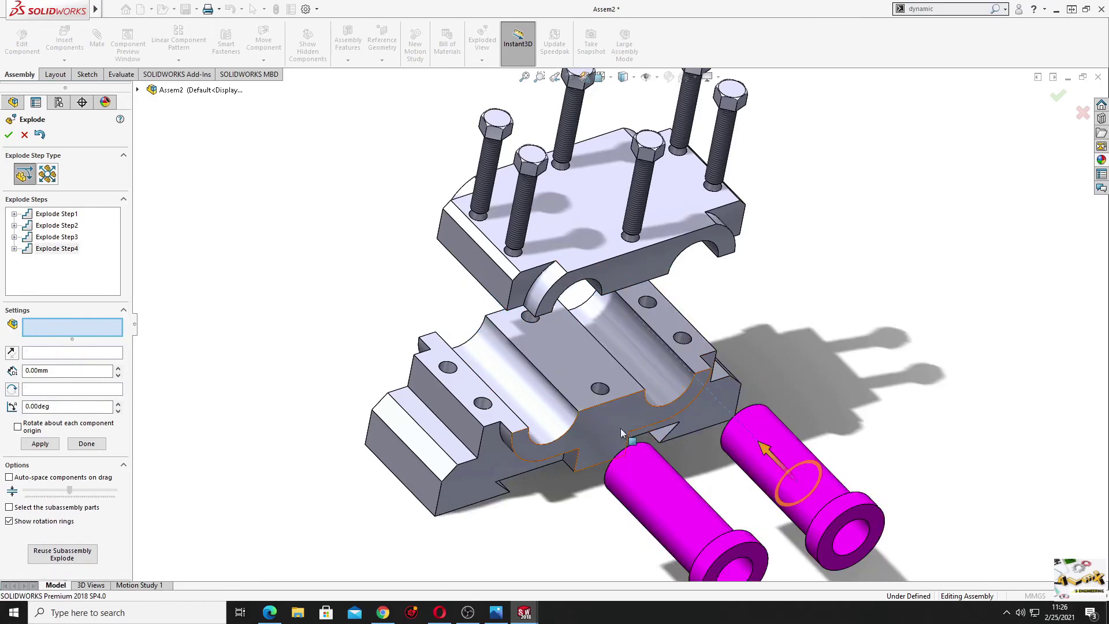
# Move the base block down away from the cap as the last explode step.
pyautogui.click(591, 402)
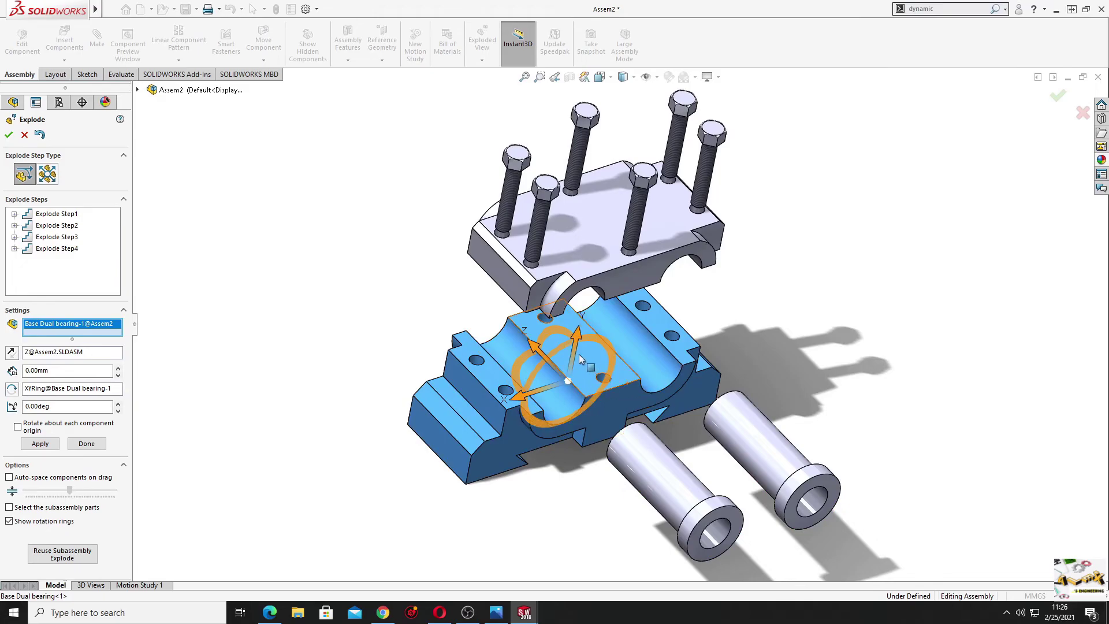
pyautogui.moveTo(580, 358); pyautogui.dragTo(552, 417)
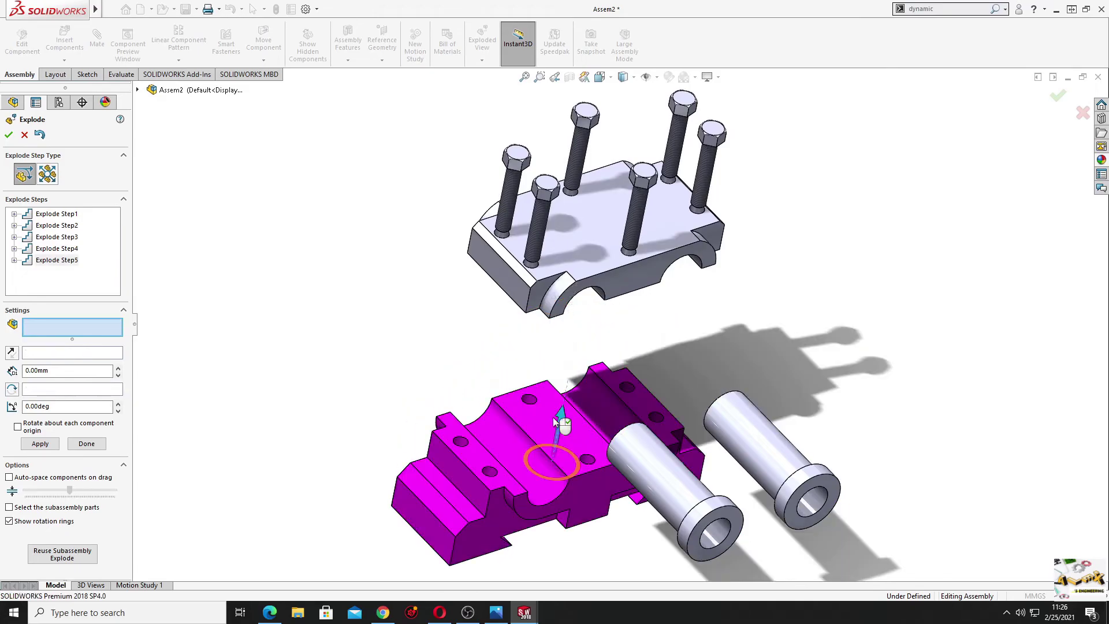
pyautogui.click(449, 372)
pyautogui.scroll(1, 438, 361)
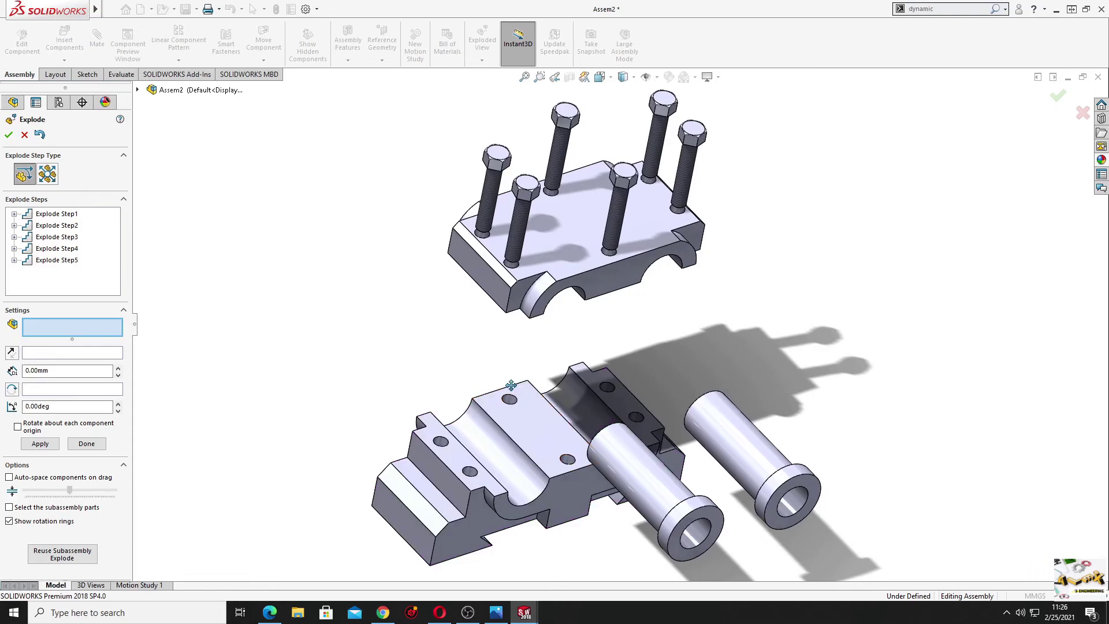
pyautogui.scroll(1, 456, 363)
pyautogui.scroll(1, 485, 370)
pyautogui.keyDown('ctrl'); pyautogui.moveTo(491, 371); pyautogui.dragTo(408, 351, button='middle'); pyautogui.keyUp('ctrl')
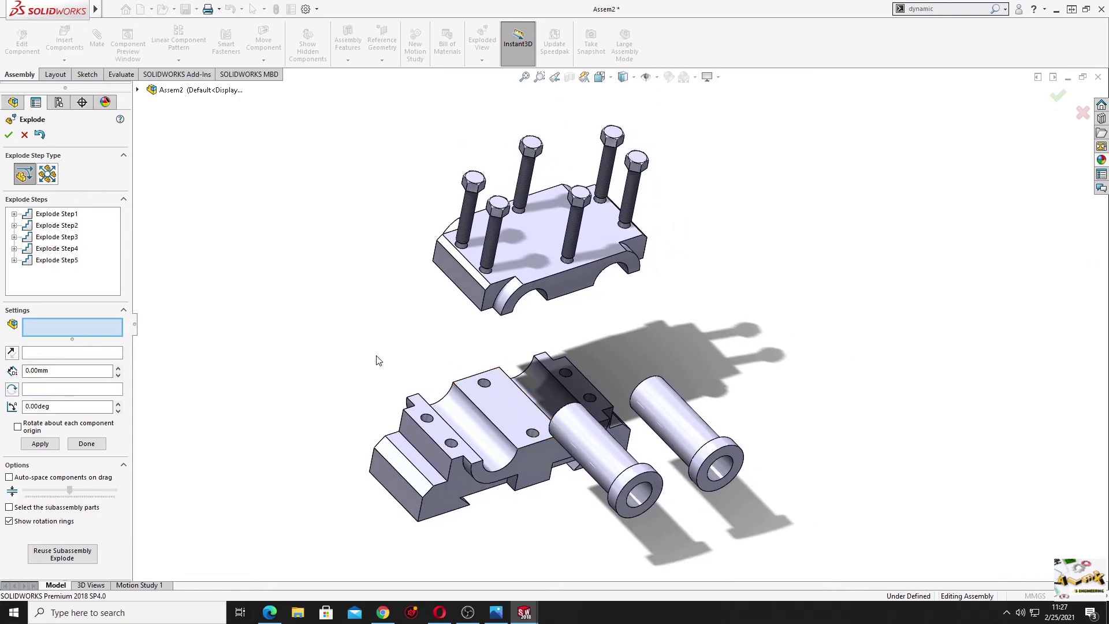
# Accept the five explode steps, collapse Assem2, and play its Animate explode.
pyautogui.click(8, 136)
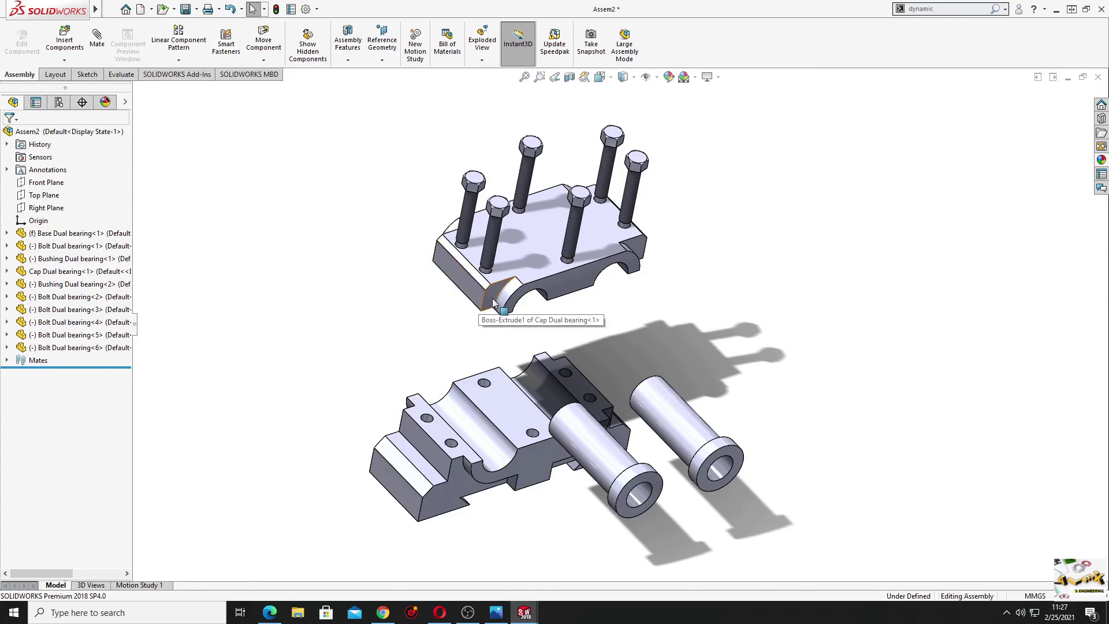
pyautogui.rightClick(37, 134)
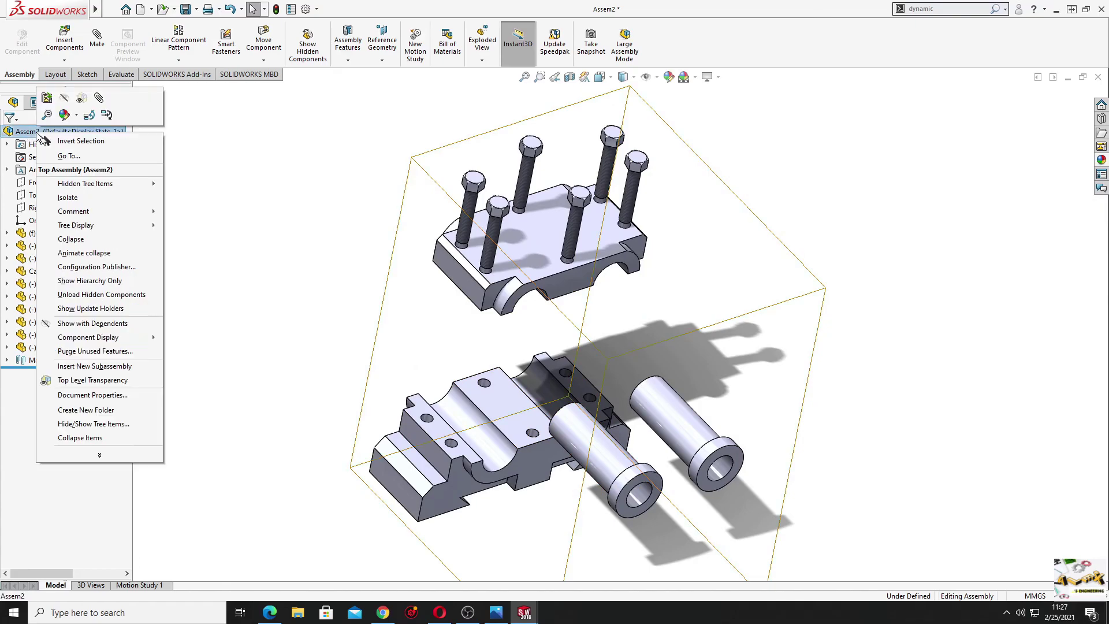
pyautogui.click(81, 242)
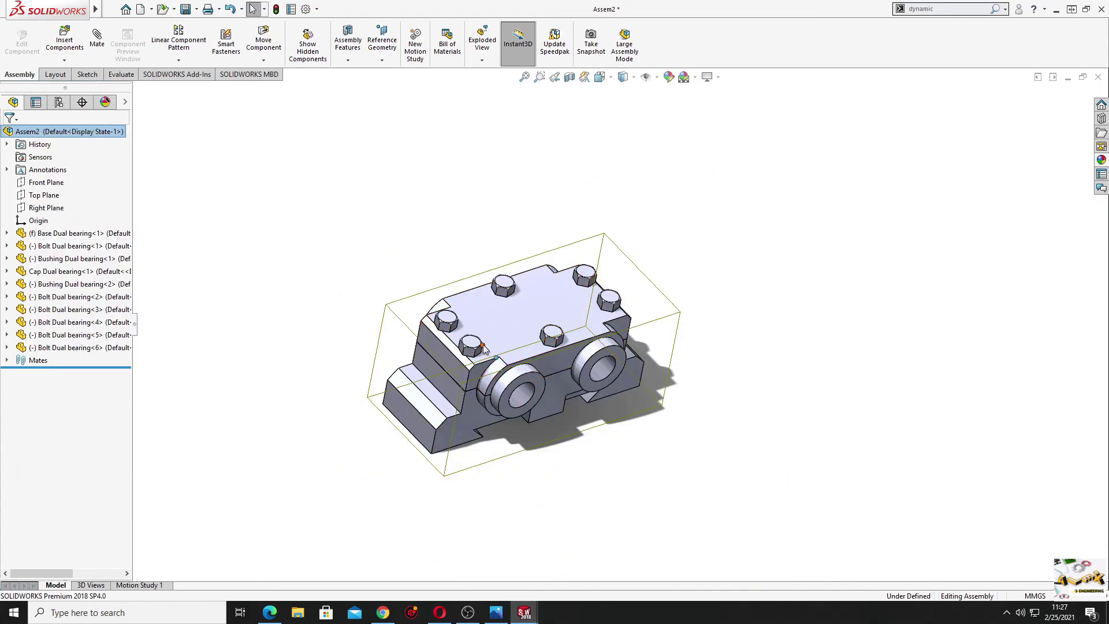
pyautogui.click(252, 186)
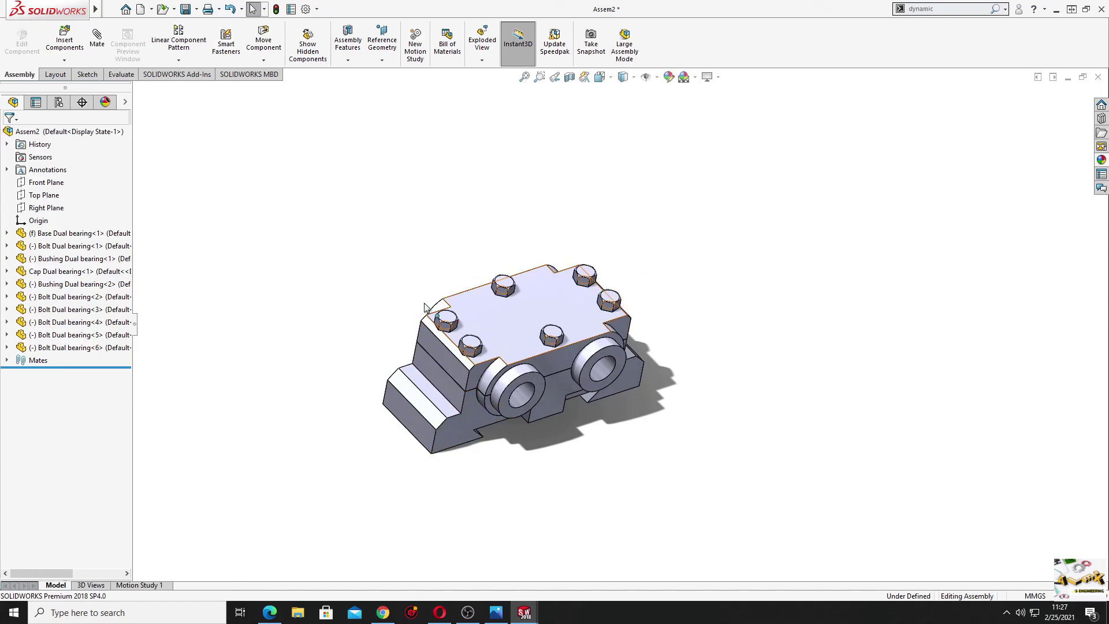
pyautogui.rightClick(44, 136)
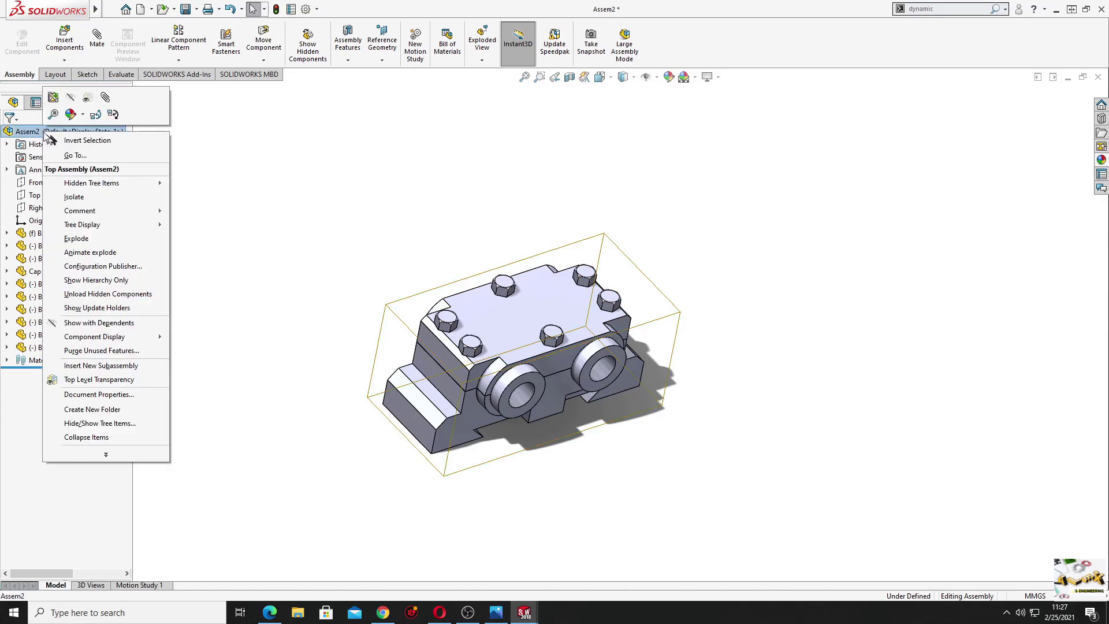
pyautogui.click(105, 256)
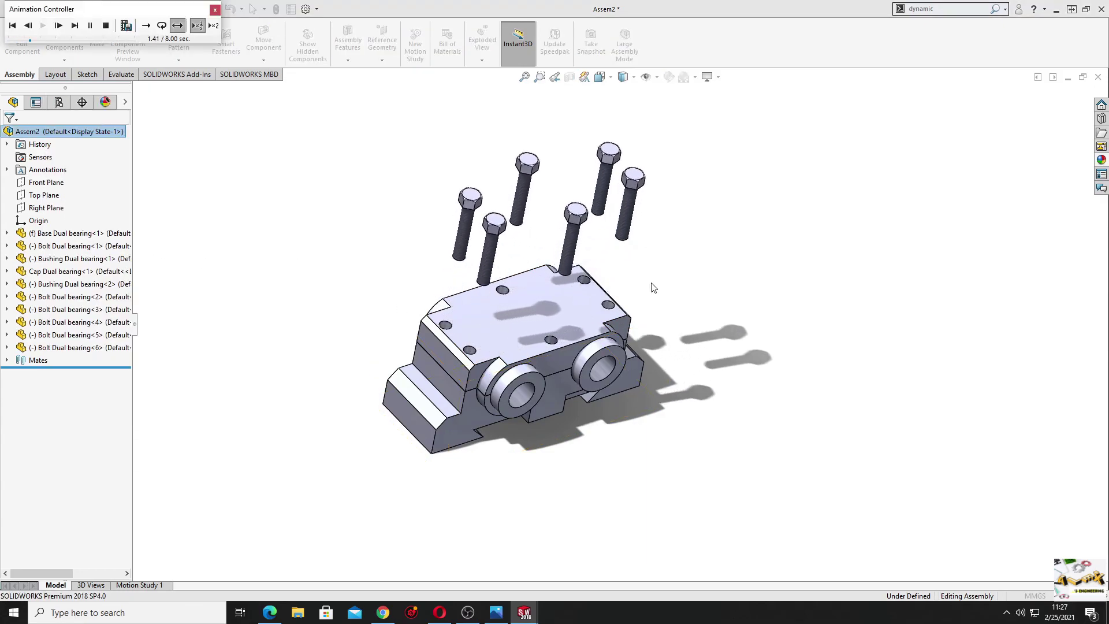